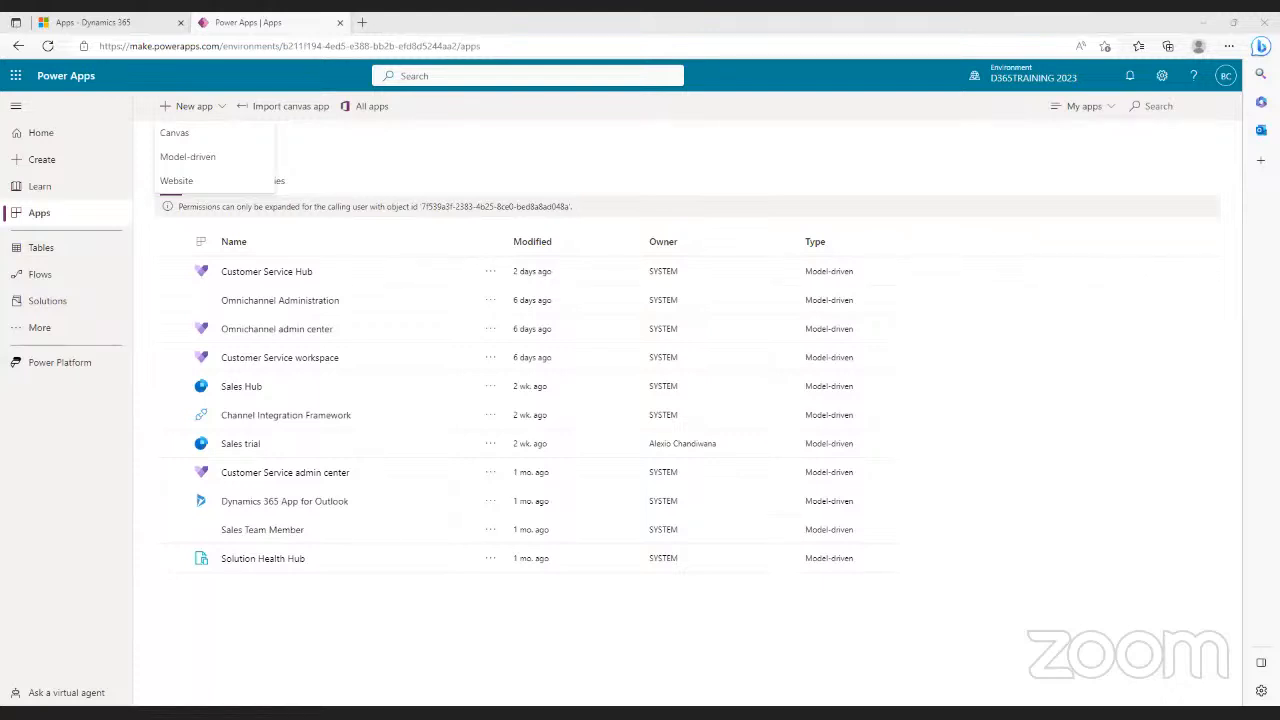
- Start a blank canvas app, dismiss its dialog, then check the page's web address
{"action": "left_click", "coordinate": [180, 133]}
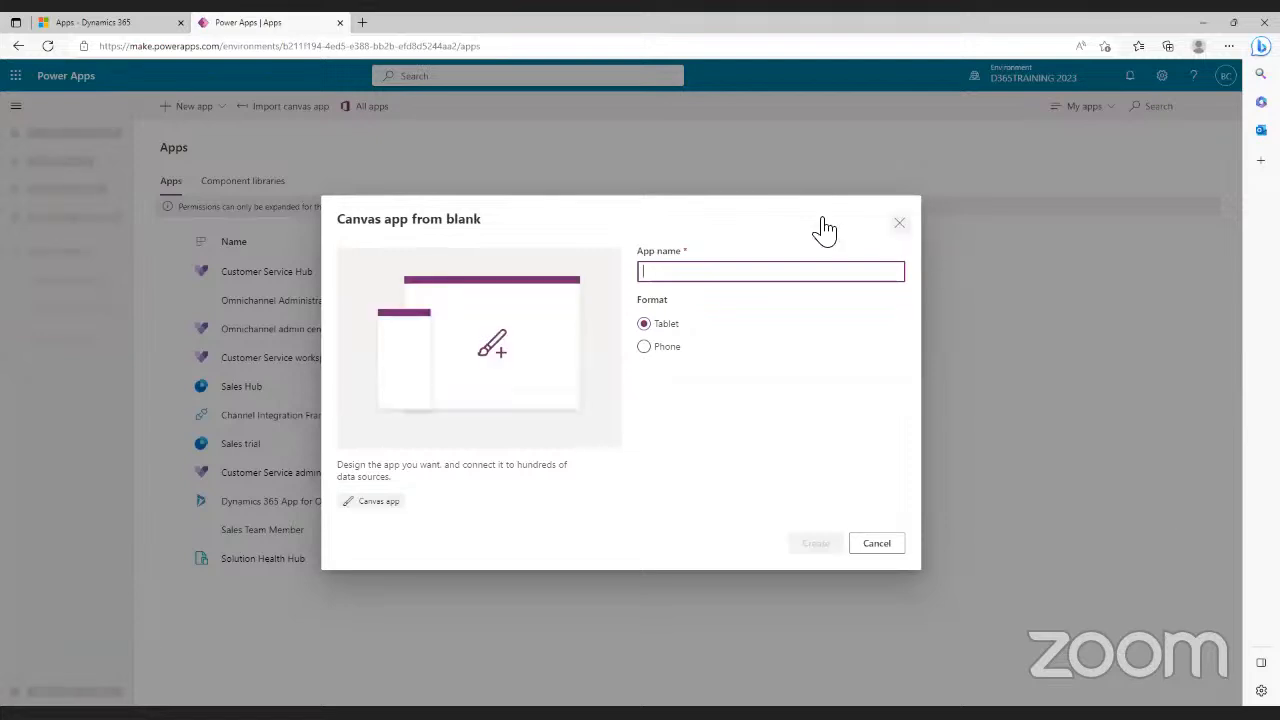
{"action": "left_click", "coordinate": [252, 142]}
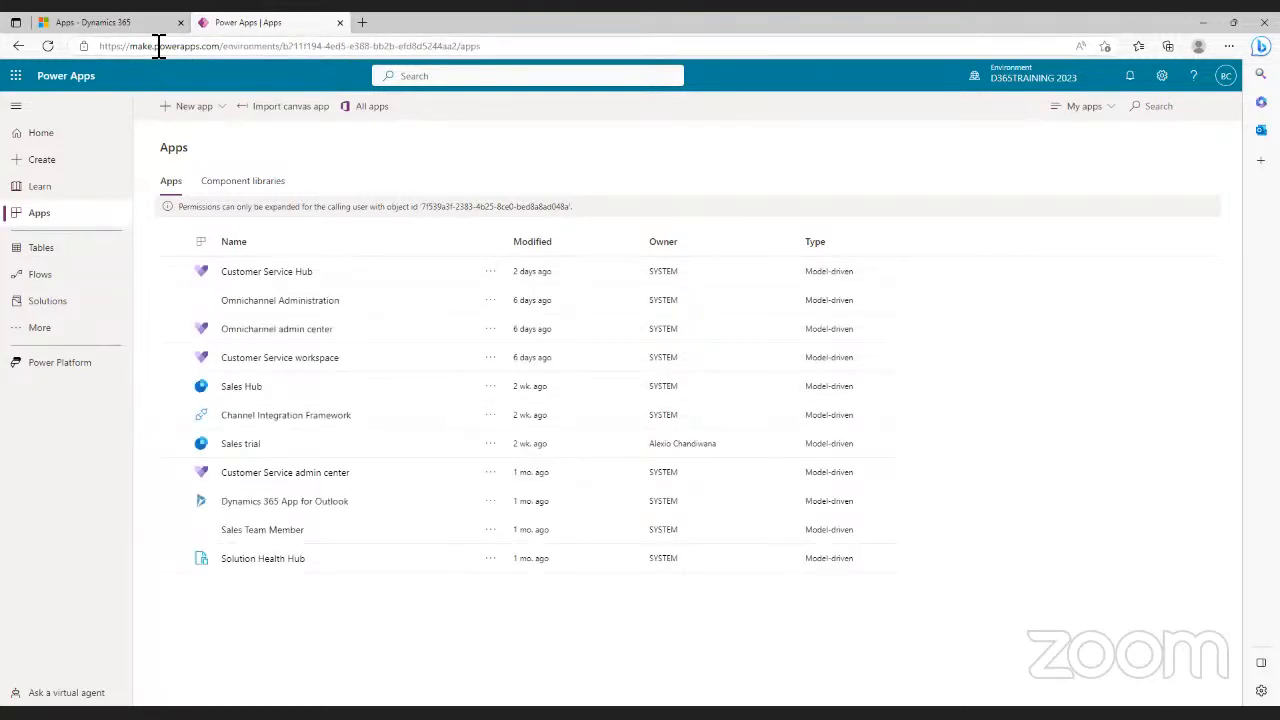
{"action": "left_click", "coordinate": [103, 54]}
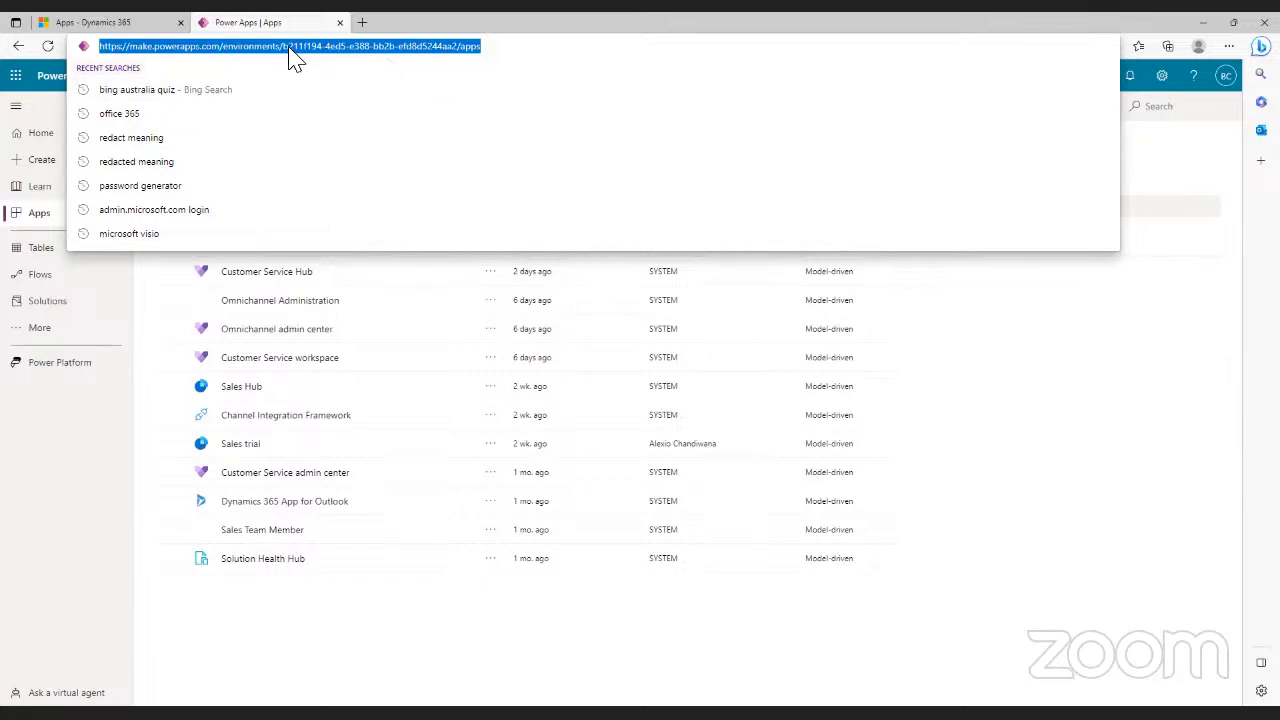
{"action": "left_click", "coordinate": [1149, 177]}
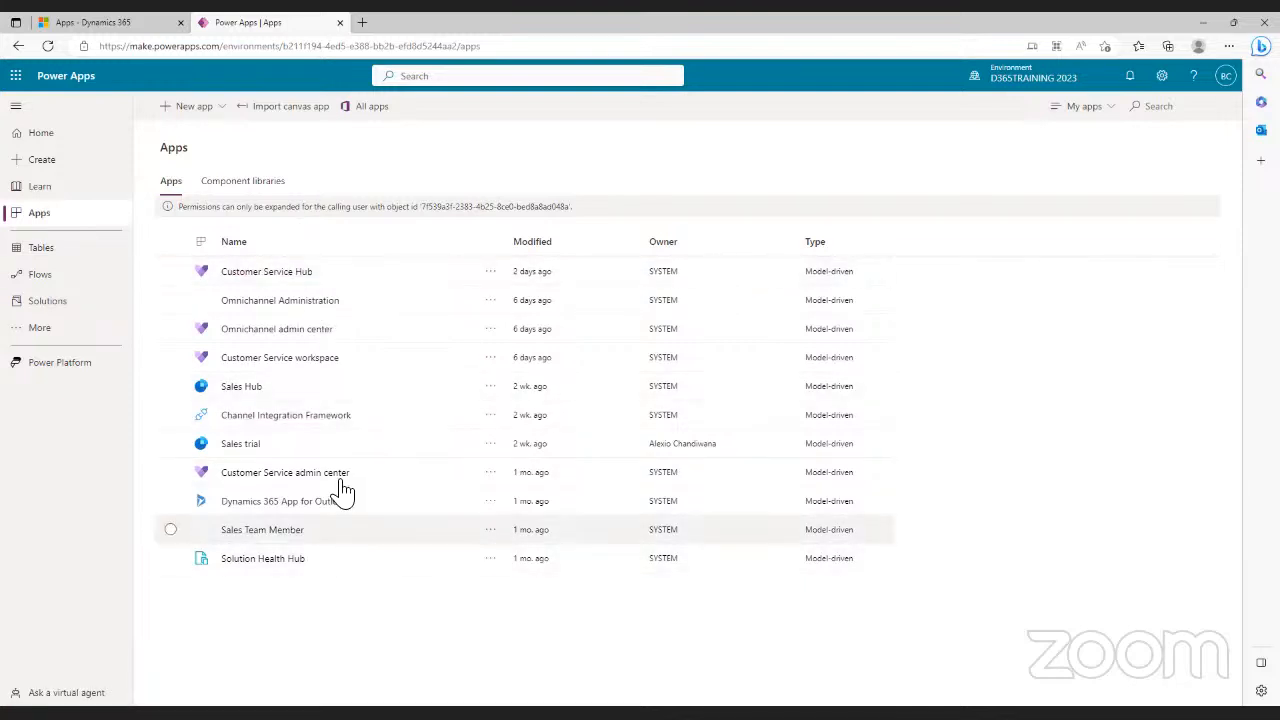
- Choose New app > Canvas, cancel it, then choose New app > Canvas again
{"action": "left_click", "coordinate": [220, 114]}
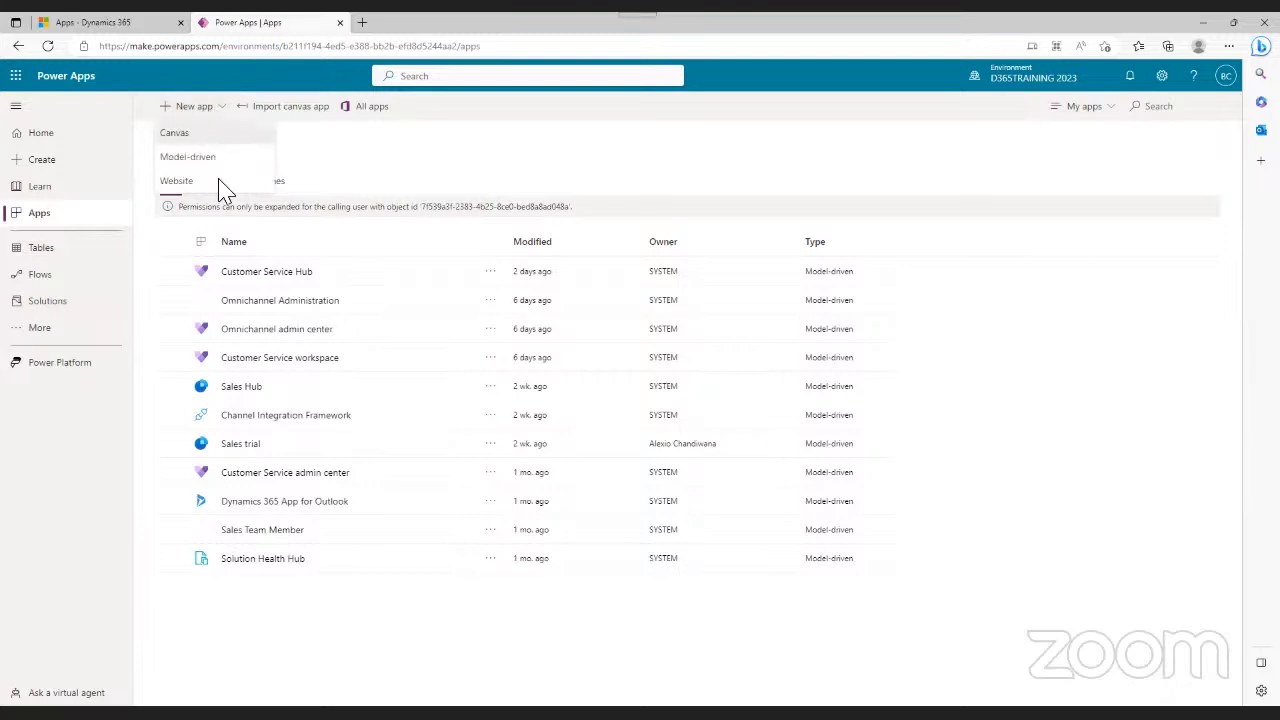
{"action": "left_click", "coordinate": [184, 138]}
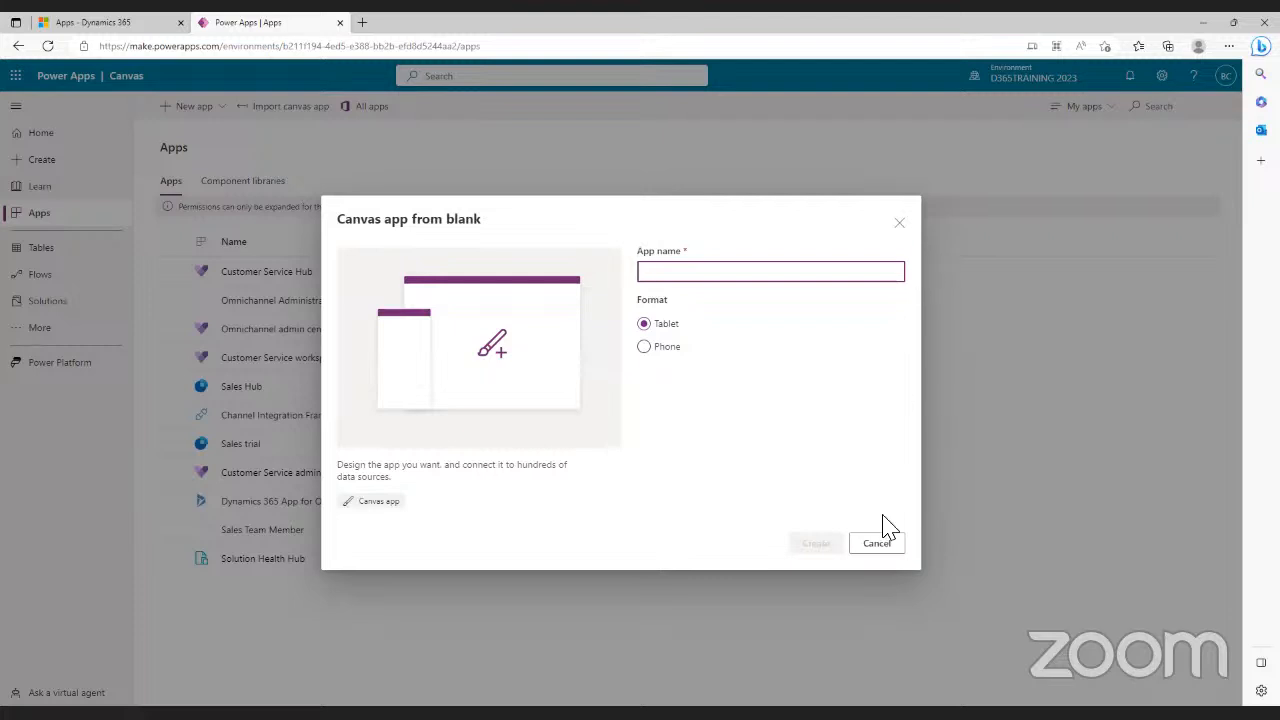
{"action": "left_click", "coordinate": [876, 544]}
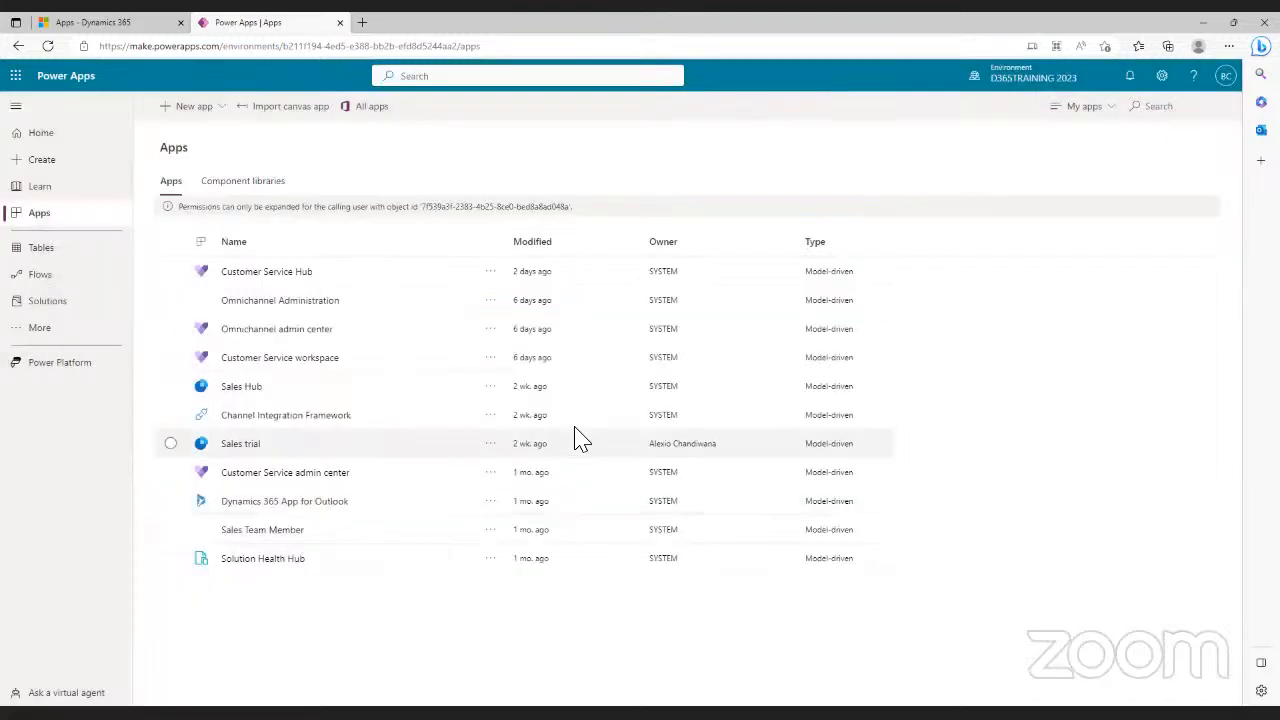
{"action": "left_click", "coordinate": [205, 120]}
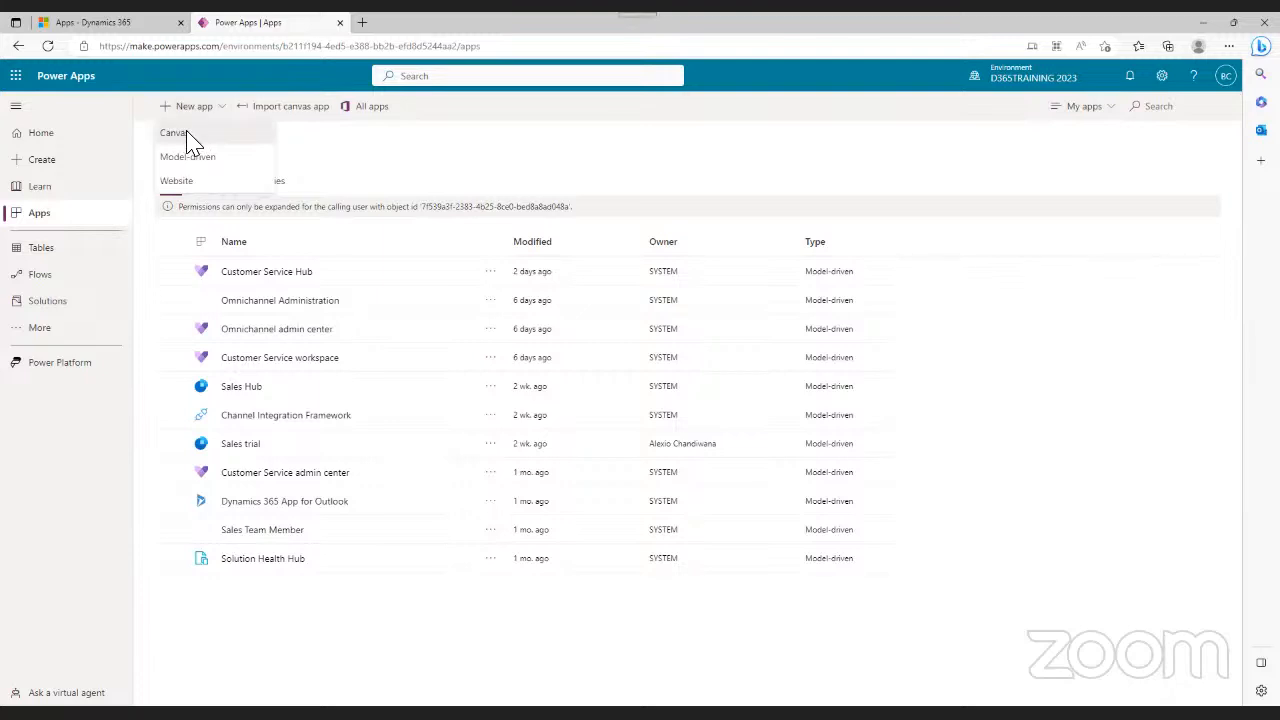
{"action": "left_click", "coordinate": [190, 136]}
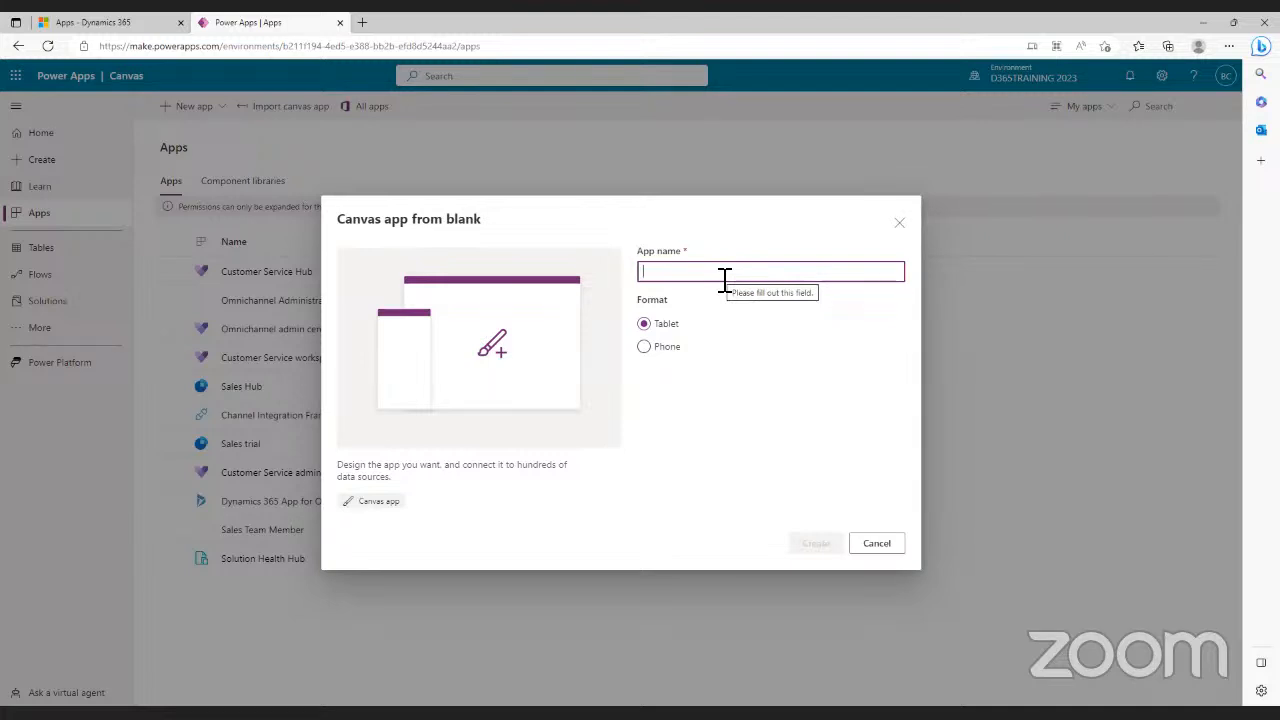
- Name the app 'Fun Quiz Session', create it, and skip the welcome prompt
{"action": "type", "text": "Fun"}
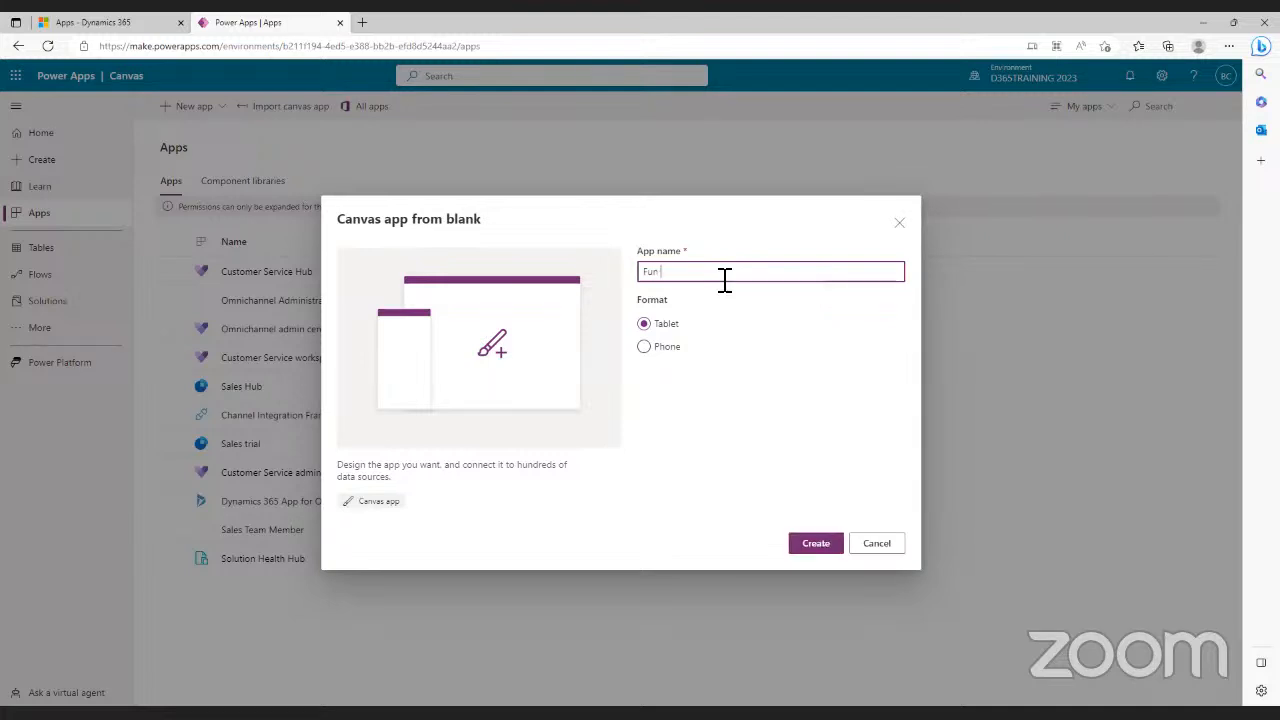
{"action": "type", "text": " Quiz Session"}
{"action": "left_click", "coordinate": [815, 545]}
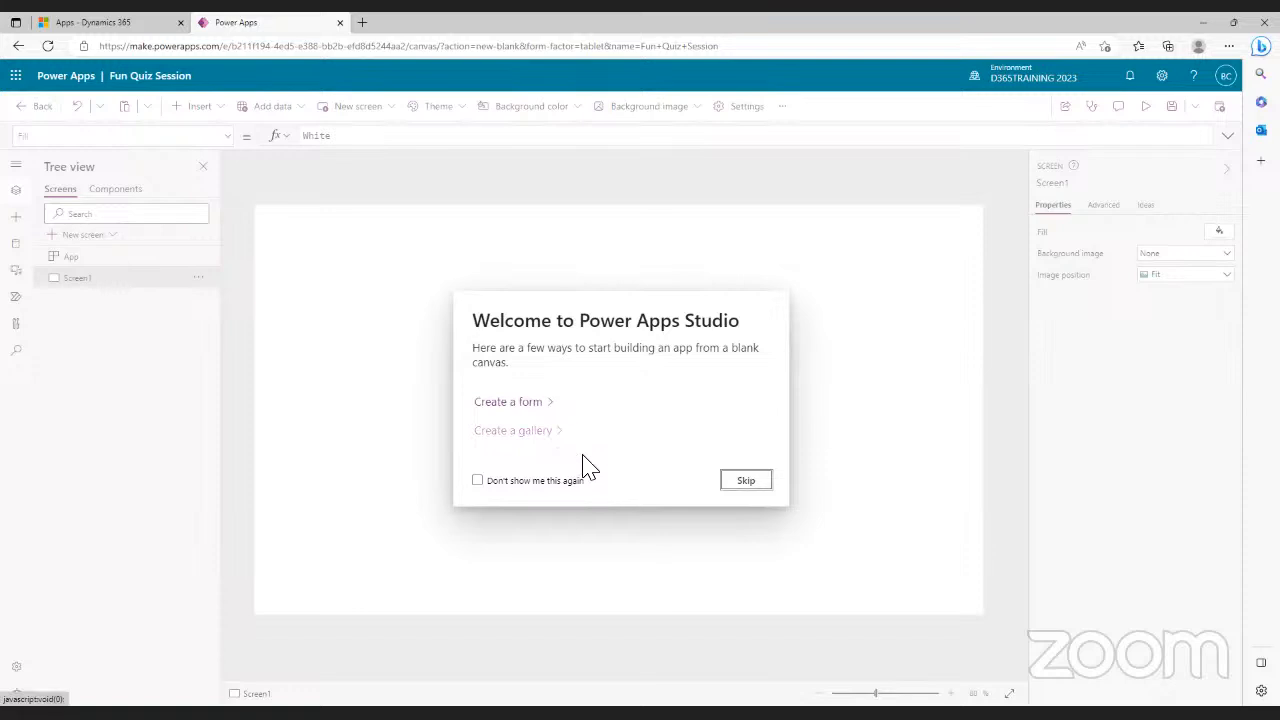
{"action": "left_click", "coordinate": [756, 480]}
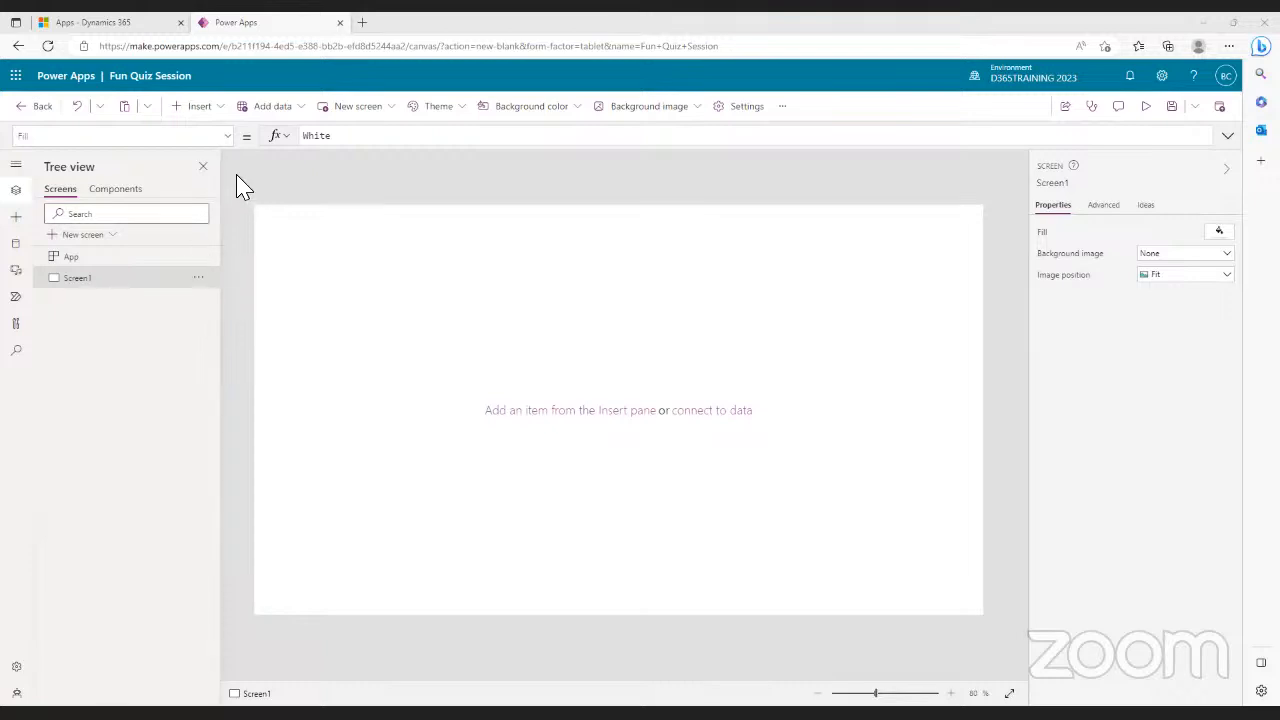
- Insert a text label and stretch it across the full top width of Screen1
{"action": "left_click", "coordinate": [222, 118]}
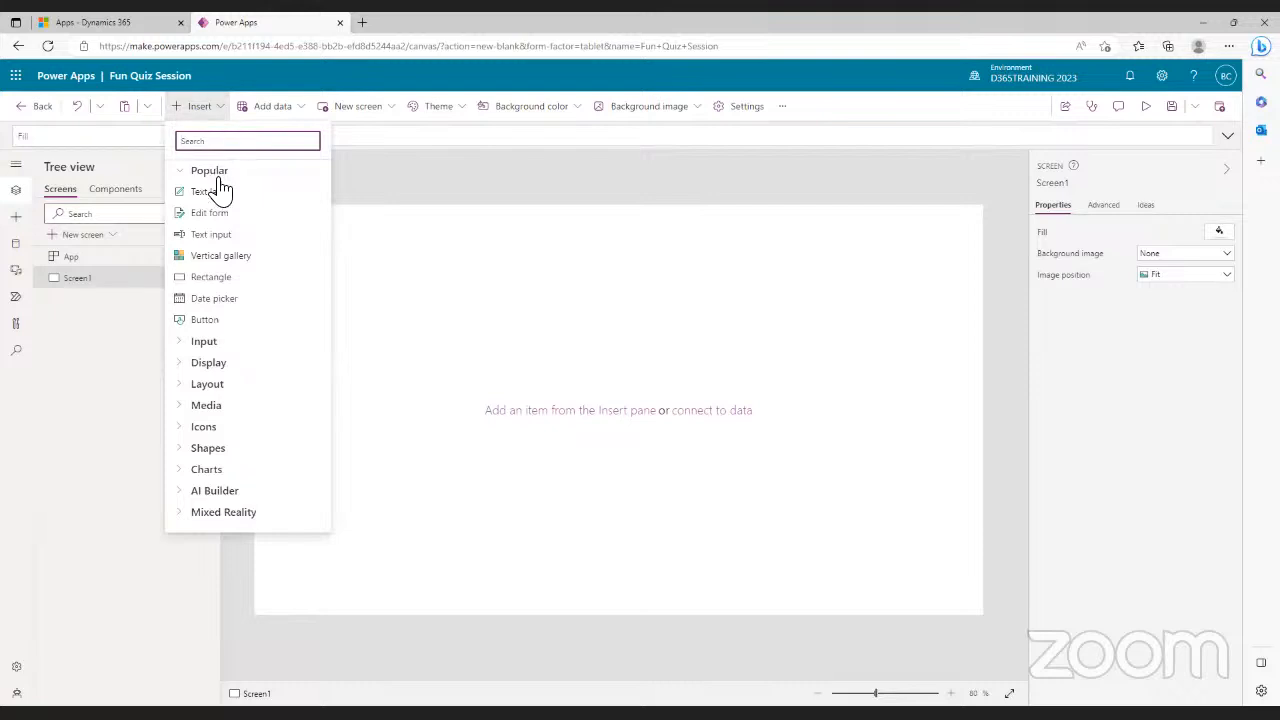
{"action": "left_click_drag", "start_coordinate": [194, 186], "coordinate": [494, 279]}
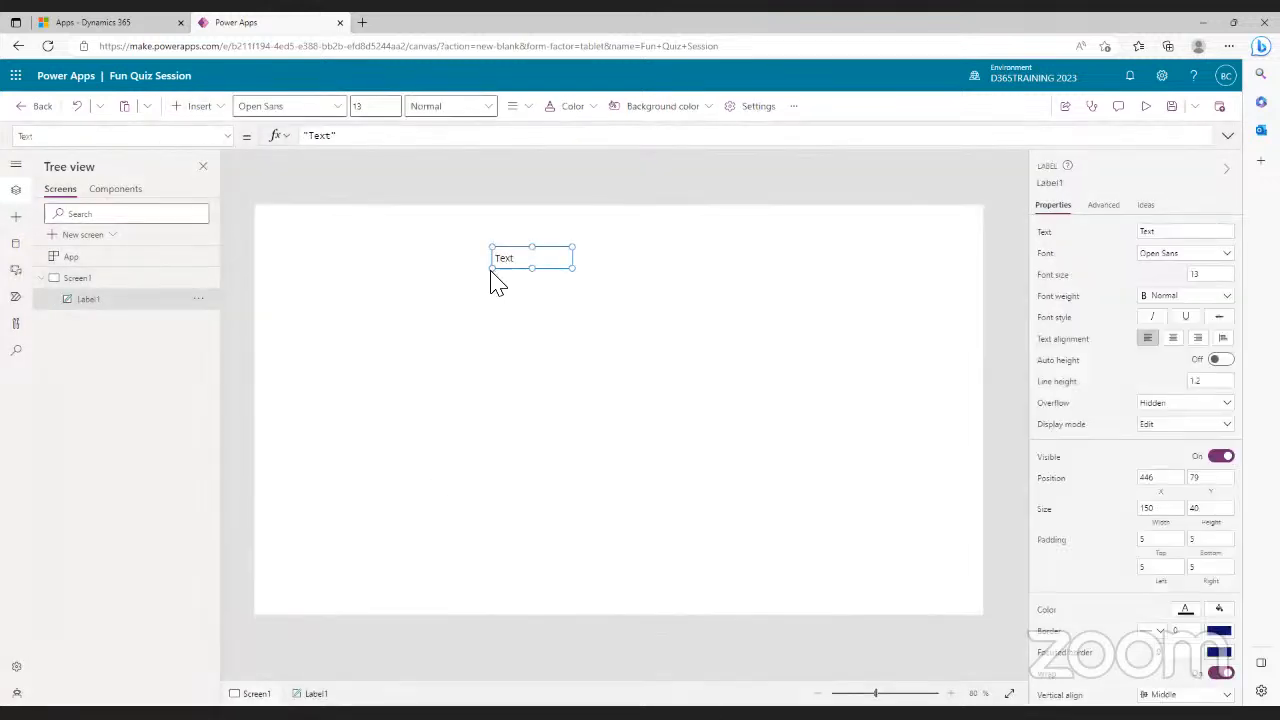
{"action": "left_click_drag", "start_coordinate": [490, 268], "coordinate": [263, 278]}
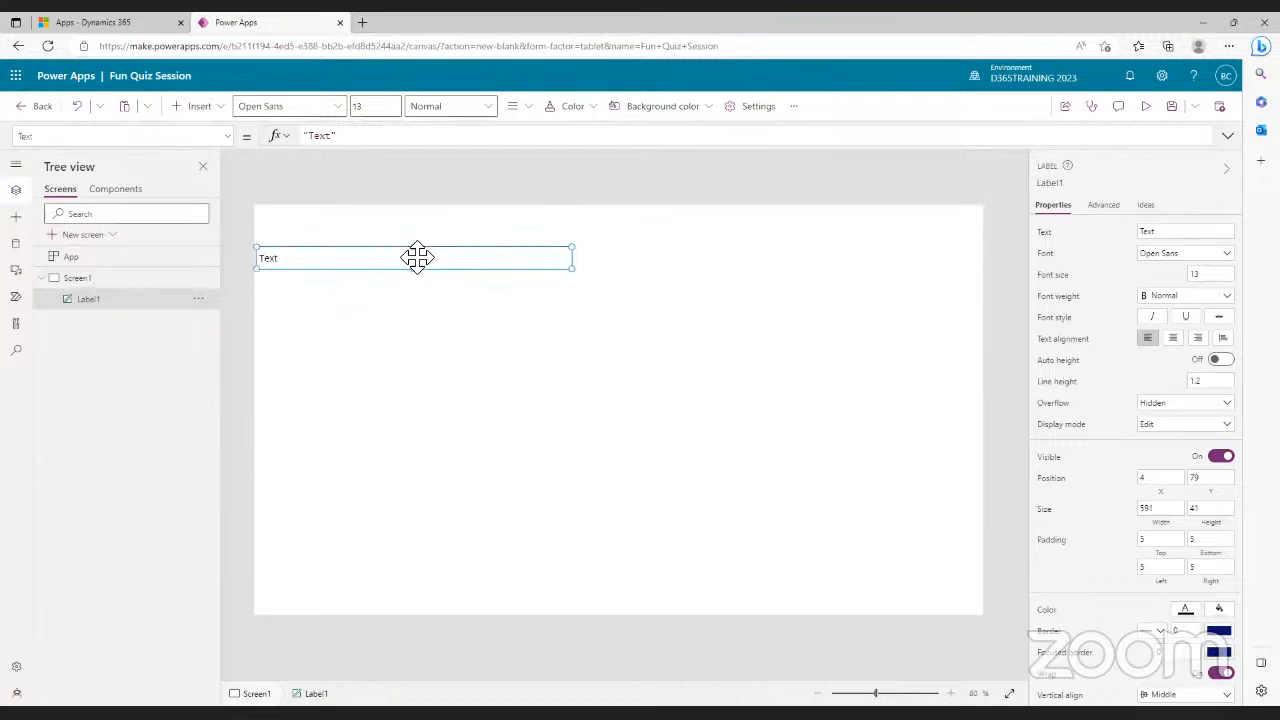
{"action": "left_click_drag", "start_coordinate": [419, 213], "coordinate": [419, 210]}
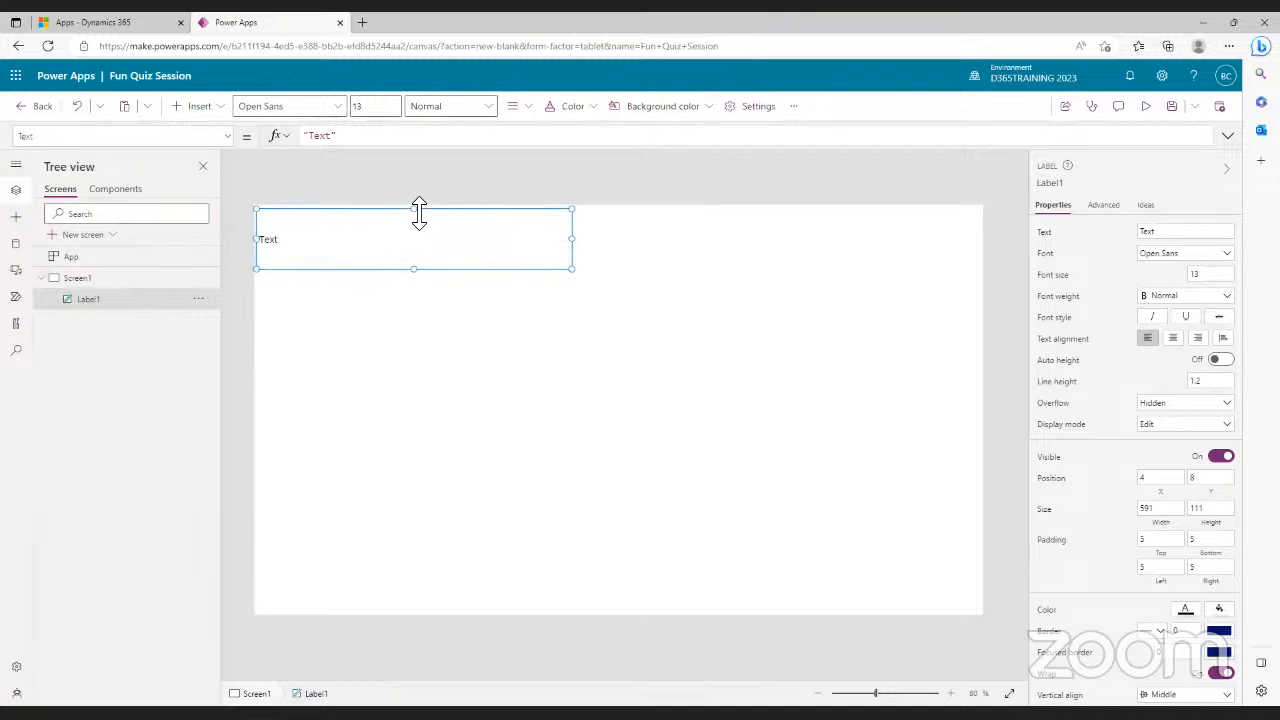
{"action": "left_click_drag", "start_coordinate": [573, 241], "coordinate": [980, 286]}
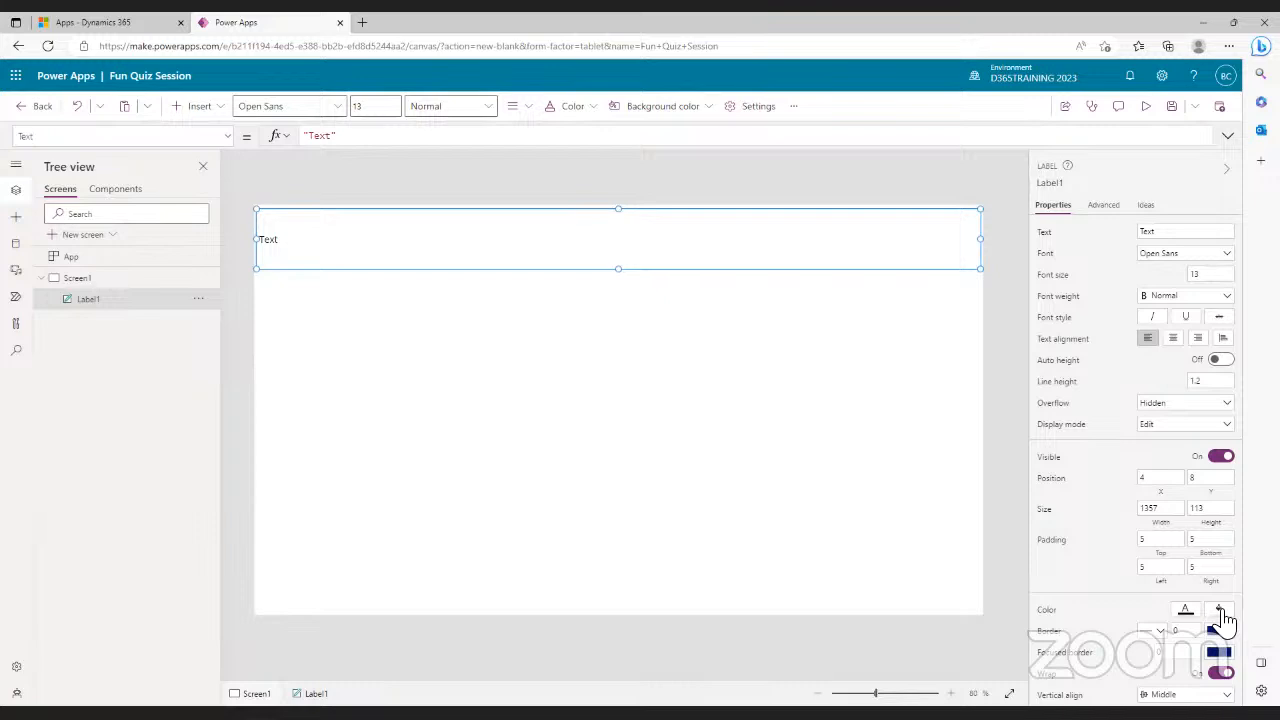
- Fill the banner label blue and set its text to 'This is a fun quiz to test your basic knowledge'
{"action": "left_click", "coordinate": [1220, 612]}
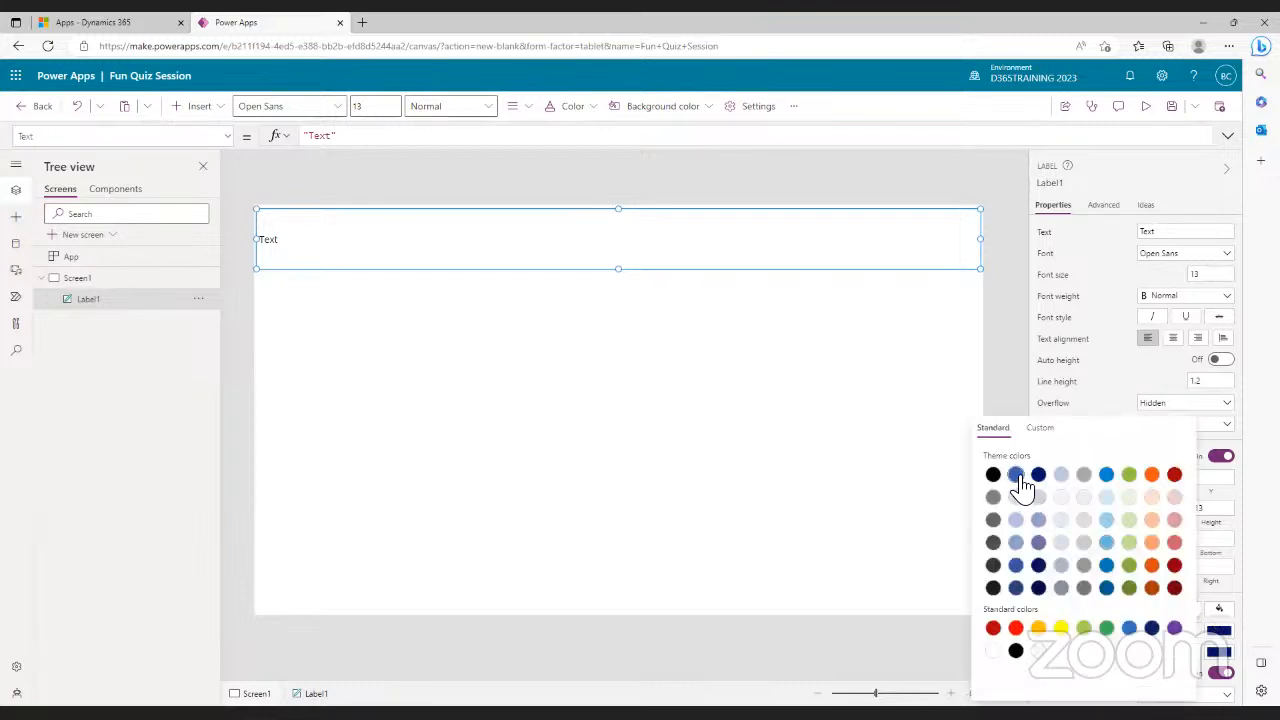
{"action": "left_click", "coordinate": [1016, 476]}
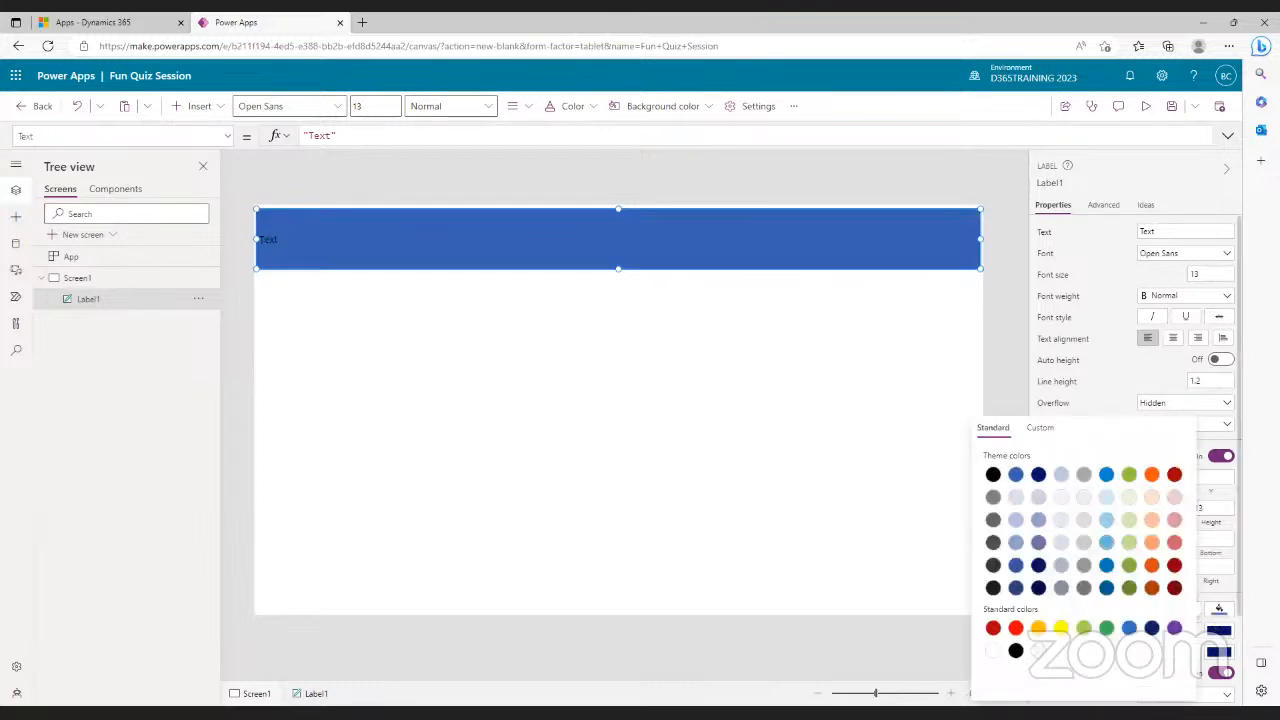
{"action": "left_click", "coordinate": [1184, 232]}
{"action": "double_click", "coordinate": [1141, 234]}
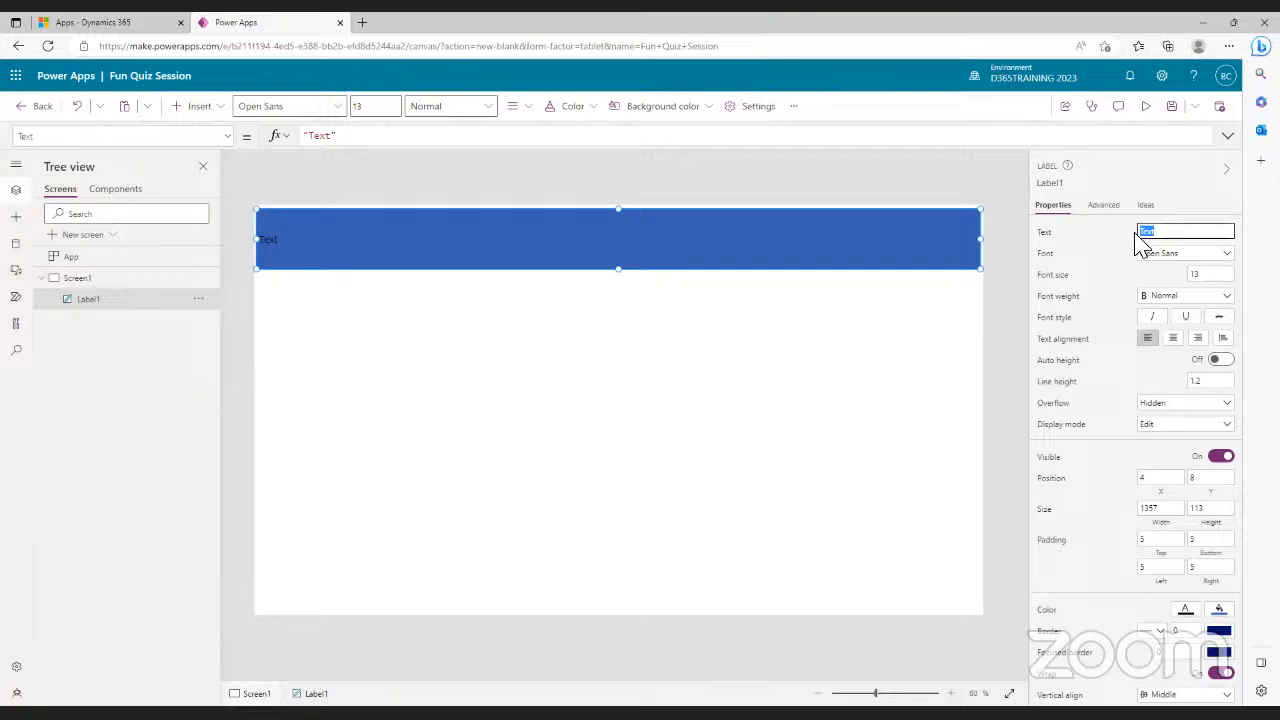
{"action": "type", "text": "th"}
{"action": "type", "text": "T"}
{"action": "type", "text": "his"}
{"action": "type", "text": " is a"}
{"action": "type", "text": " fun"}
{"action": "type", "text": " quiz"}
{"action": "type", "text": " to te"}
{"action": "type", "text": "st your"}
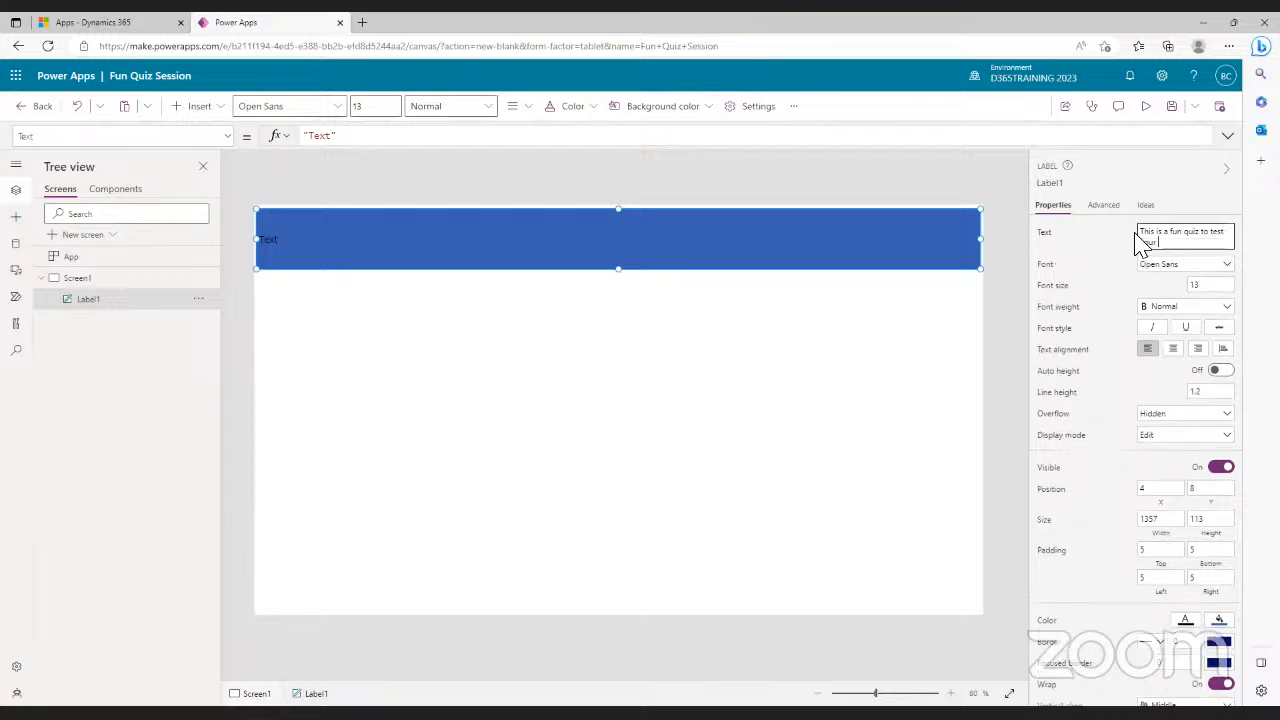
{"action": "type", "text": " basic knowledge"}
{"action": "left_click", "coordinate": [823, 354]}
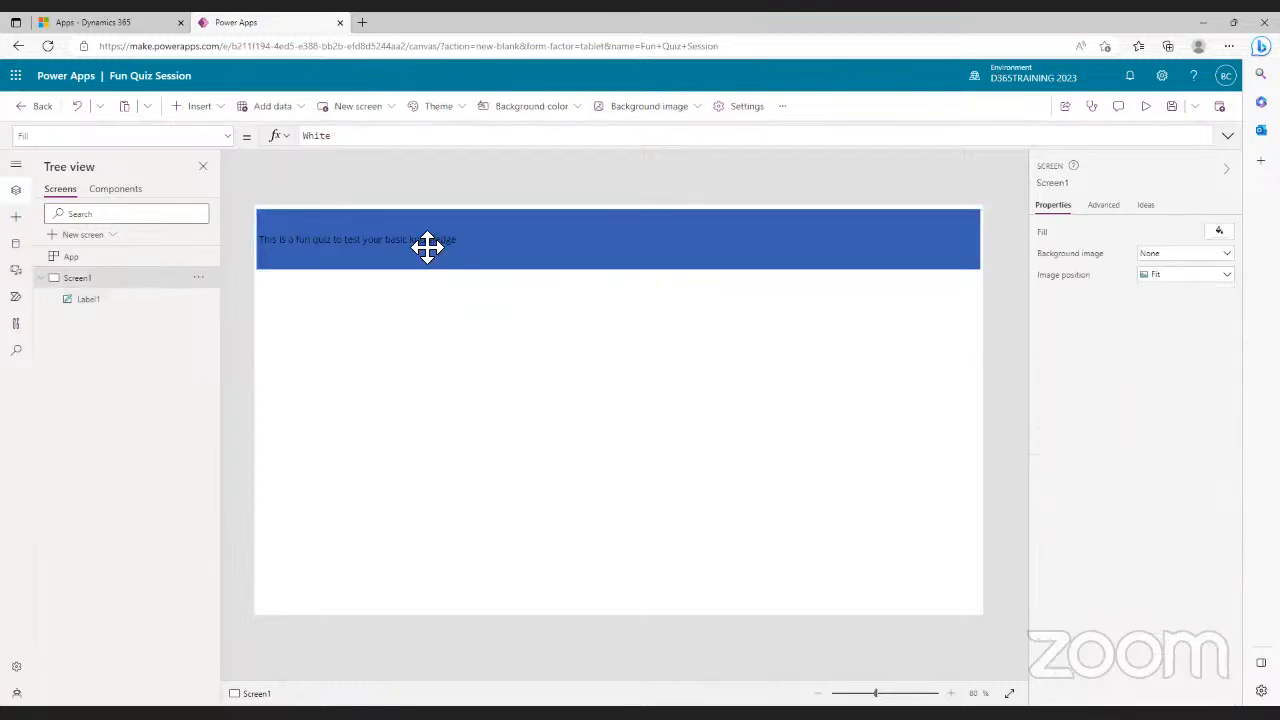
- Centre the banner's text alignment and clear its font size value
{"action": "left_click", "coordinate": [636, 262]}
{"action": "left_click", "coordinate": [1173, 350]}
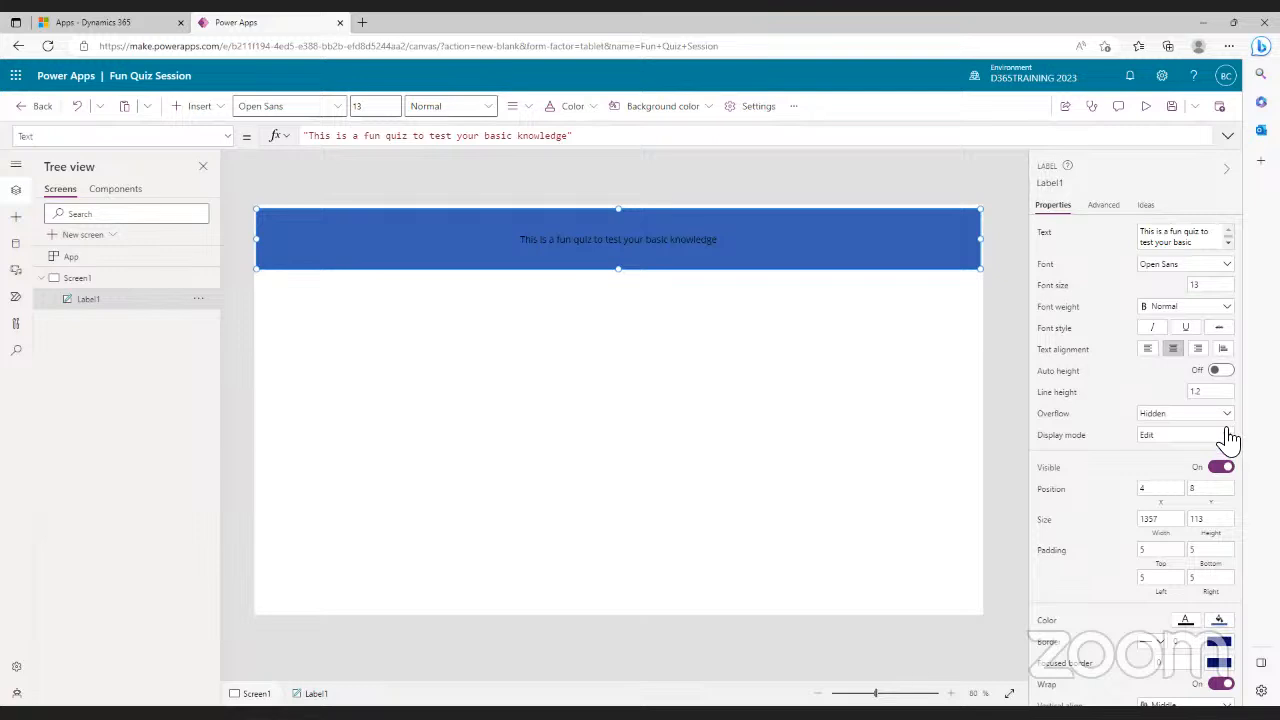
{"action": "double_click", "coordinate": [1193, 287]}
{"action": "key", "text": "BackSpace"}
- Set the banner font size to 20 and make its text colour white
{"action": "type", "text": "20"}
{"action": "left_click", "coordinate": [1159, 287]}
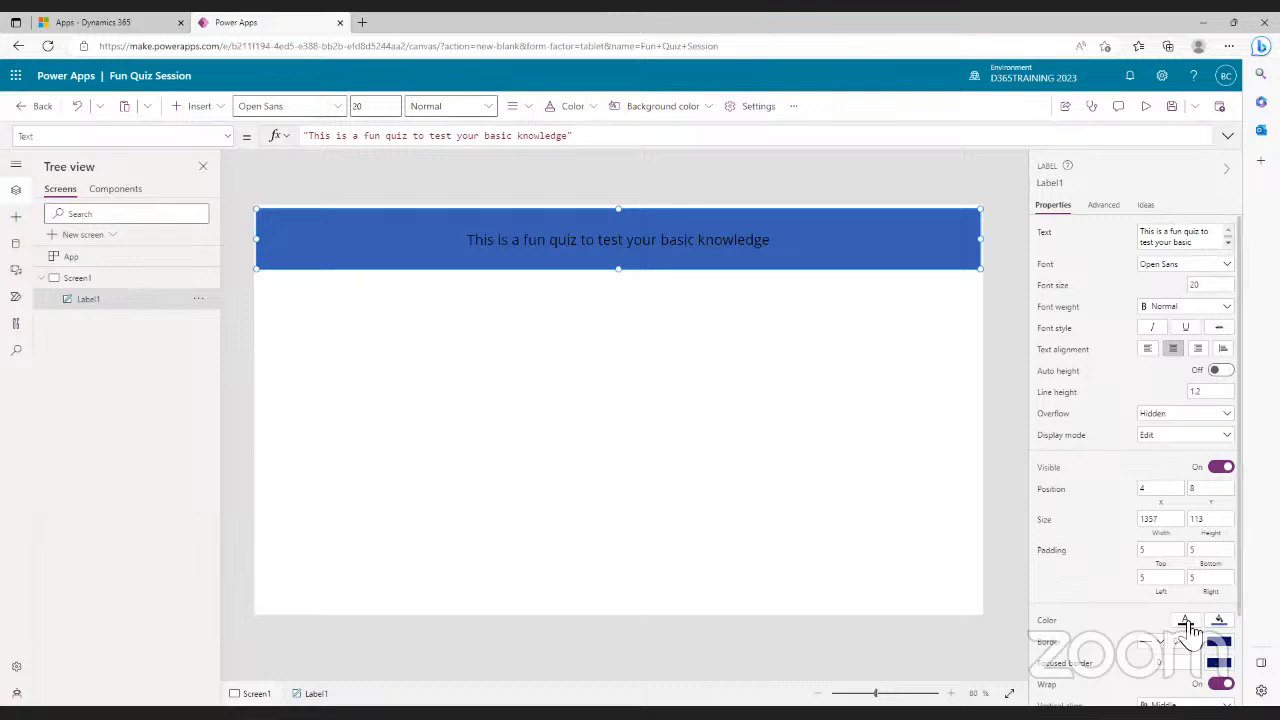
{"action": "left_click", "coordinate": [1186, 623]}
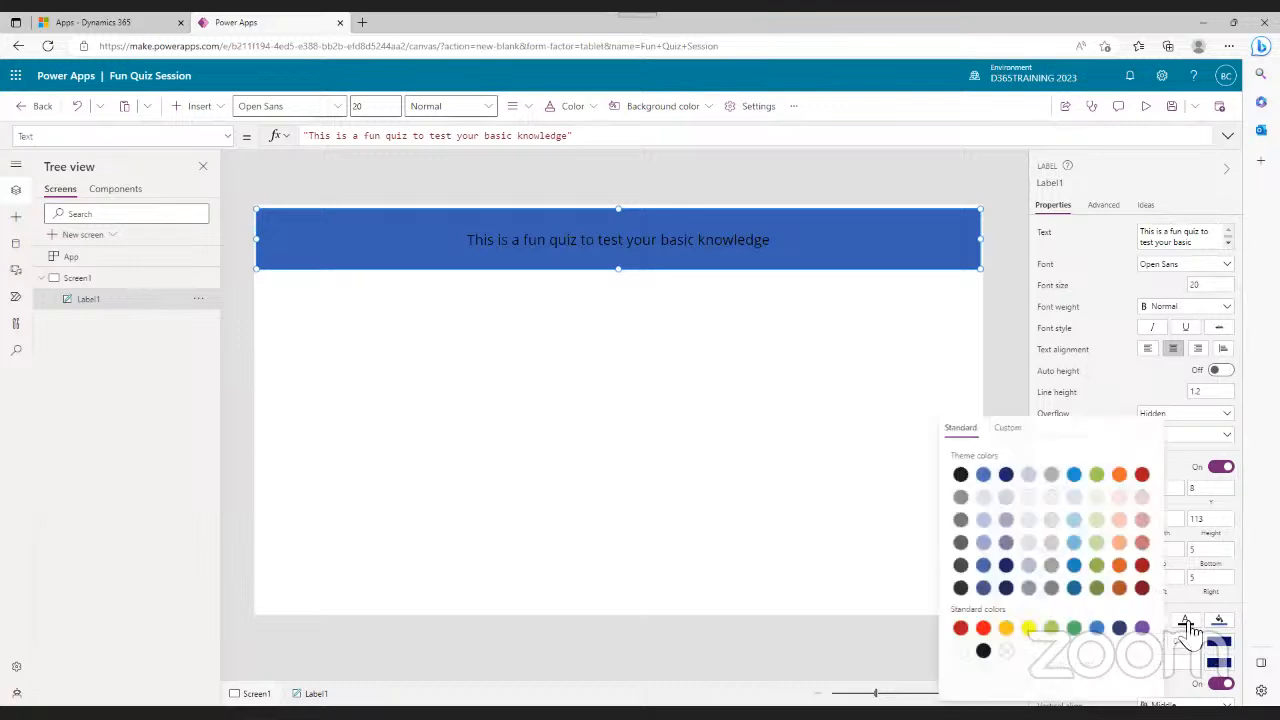
{"action": "left_click", "coordinate": [960, 651]}
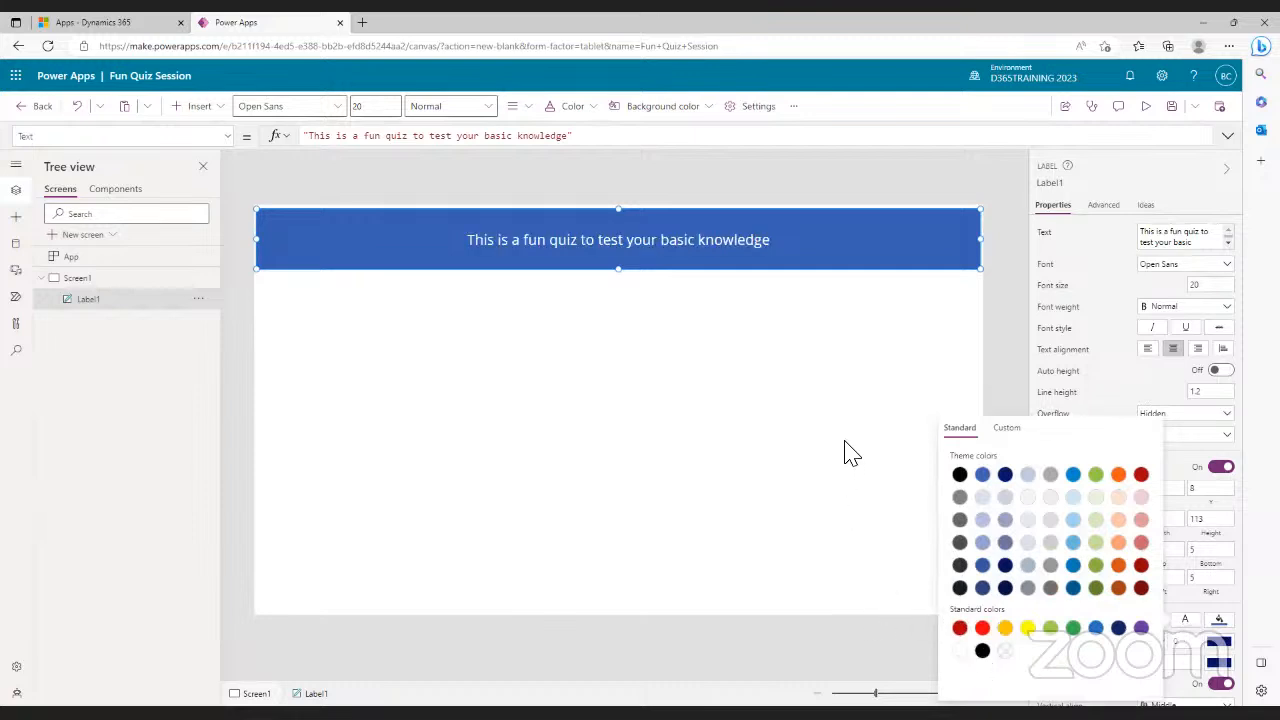
{"action": "left_click", "coordinate": [860, 402]}
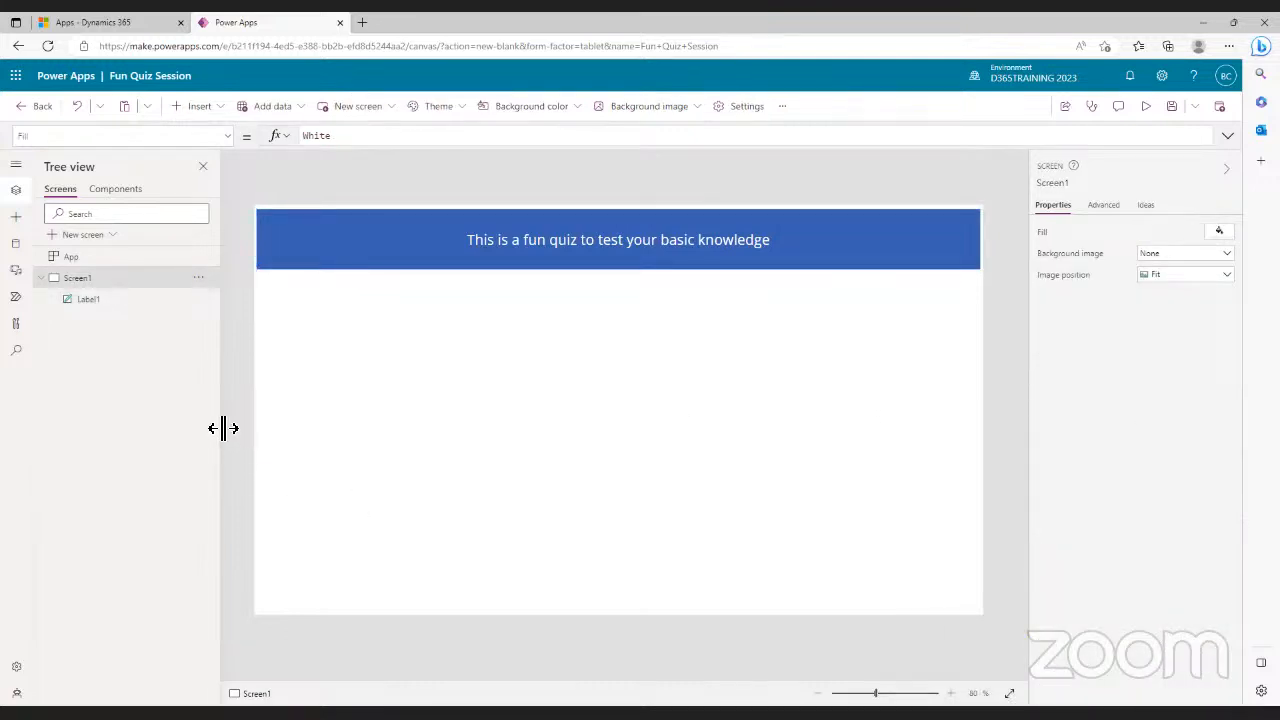
- Show the list of insertable controls from the Insert menu
{"action": "left_click", "coordinate": [218, 112]}
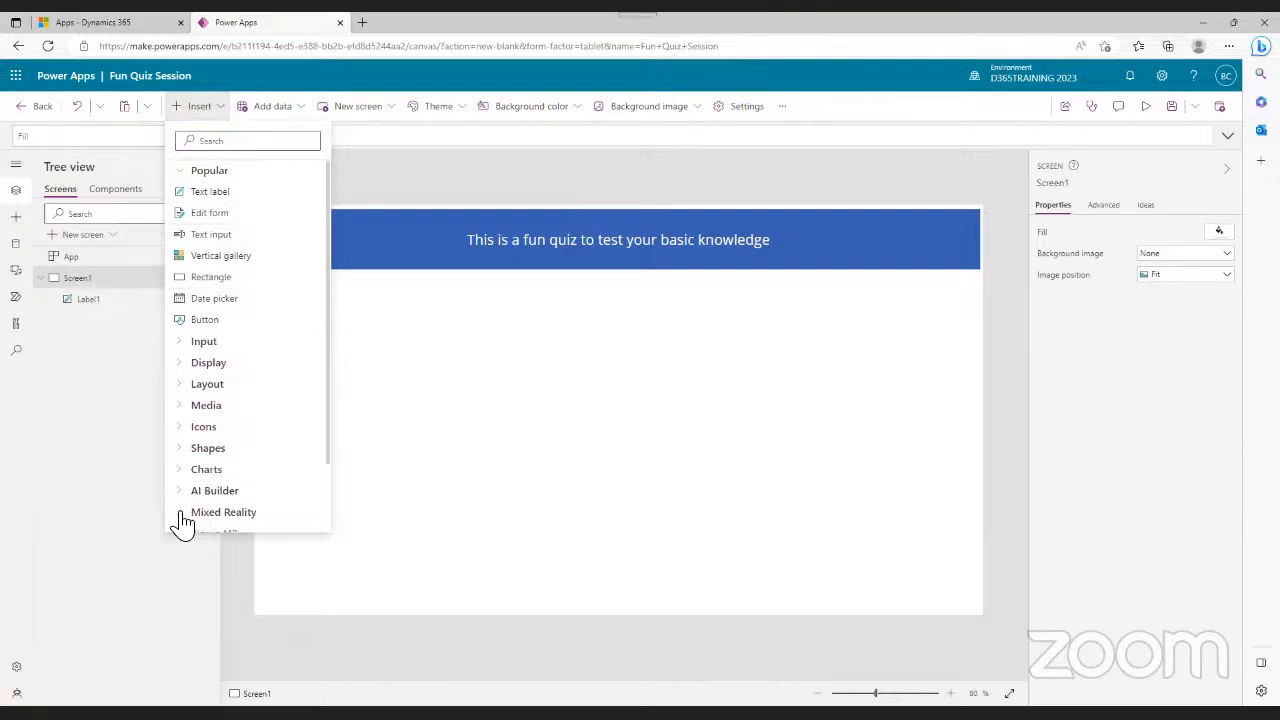
- Expand the Shapes and Layout groups and place a Button below the blue banner
{"action": "left_click", "coordinate": [182, 449]}
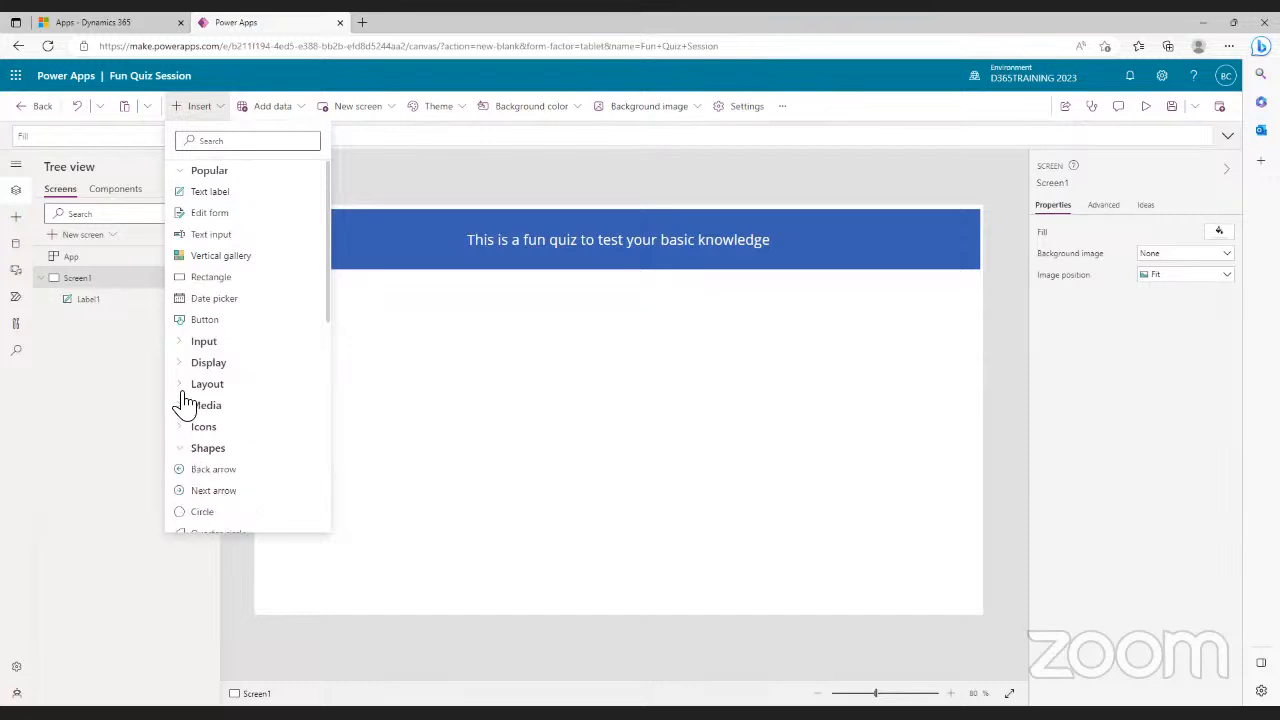
{"action": "left_click", "coordinate": [183, 390]}
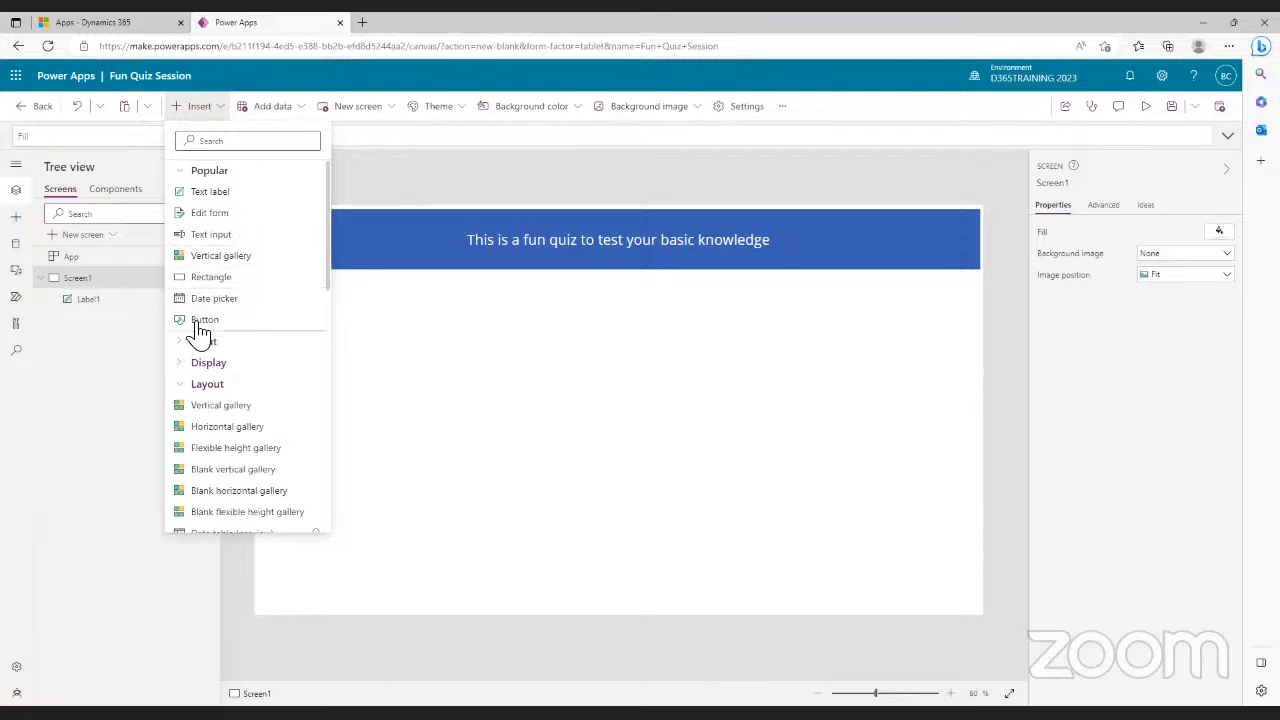
{"action": "left_click_drag", "start_coordinate": [200, 326], "coordinate": [584, 527]}
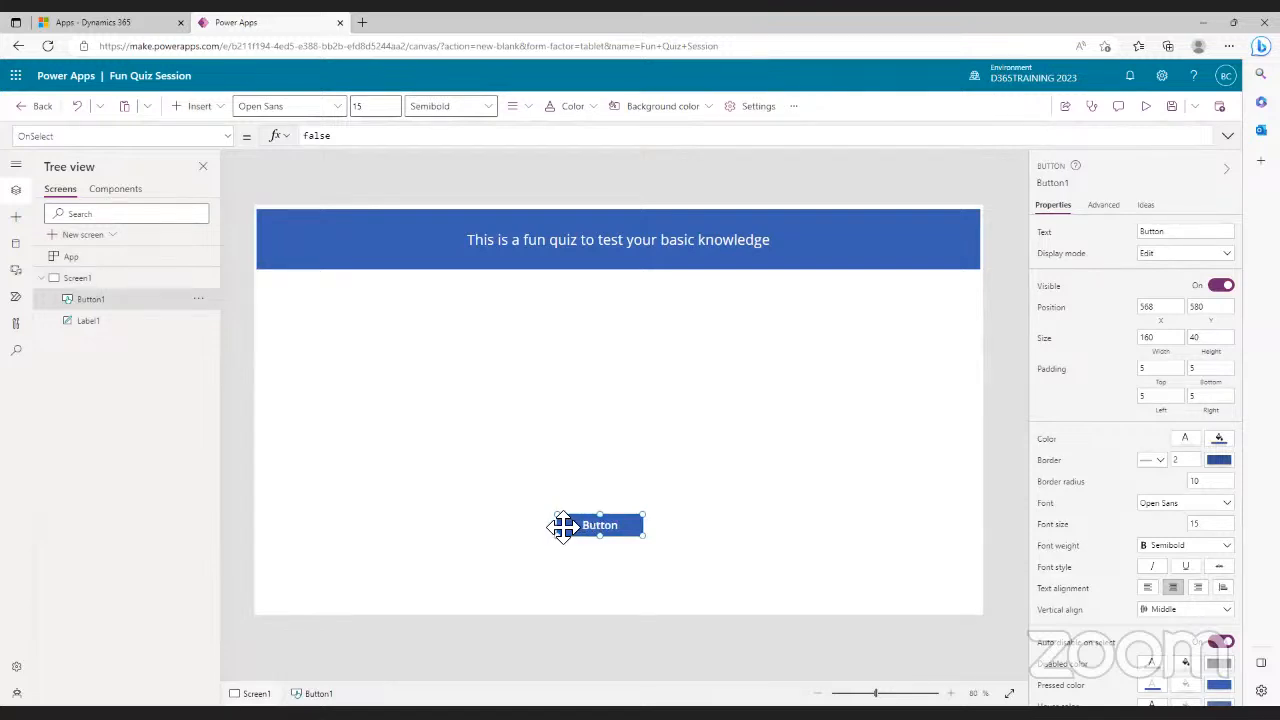
- Widen the button, centre it under the header, and change its caption to Start
{"action": "left_click_drag", "start_coordinate": [560, 522], "coordinate": [478, 515]}
{"action": "left_click_drag", "start_coordinate": [611, 523], "coordinate": [678, 518]}
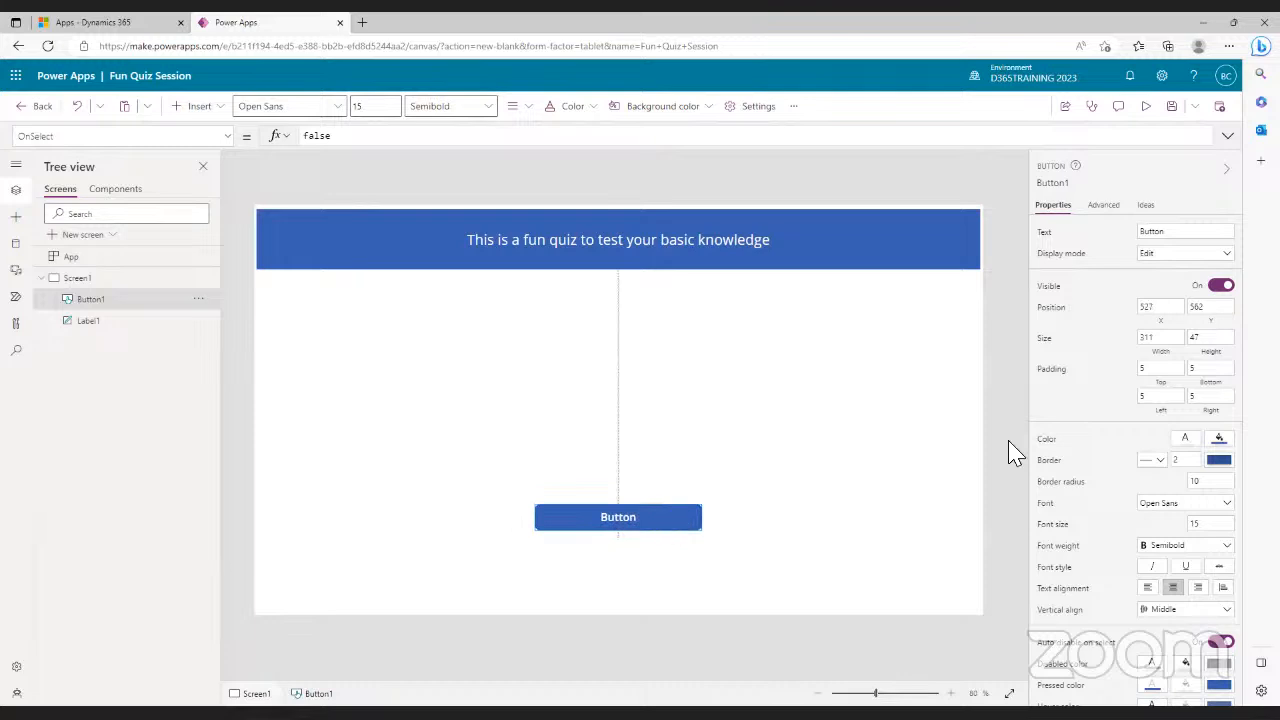
{"action": "left_click", "coordinate": [1183, 236]}
{"action": "left_click_drag", "start_coordinate": [1182, 236], "coordinate": [1133, 237]}
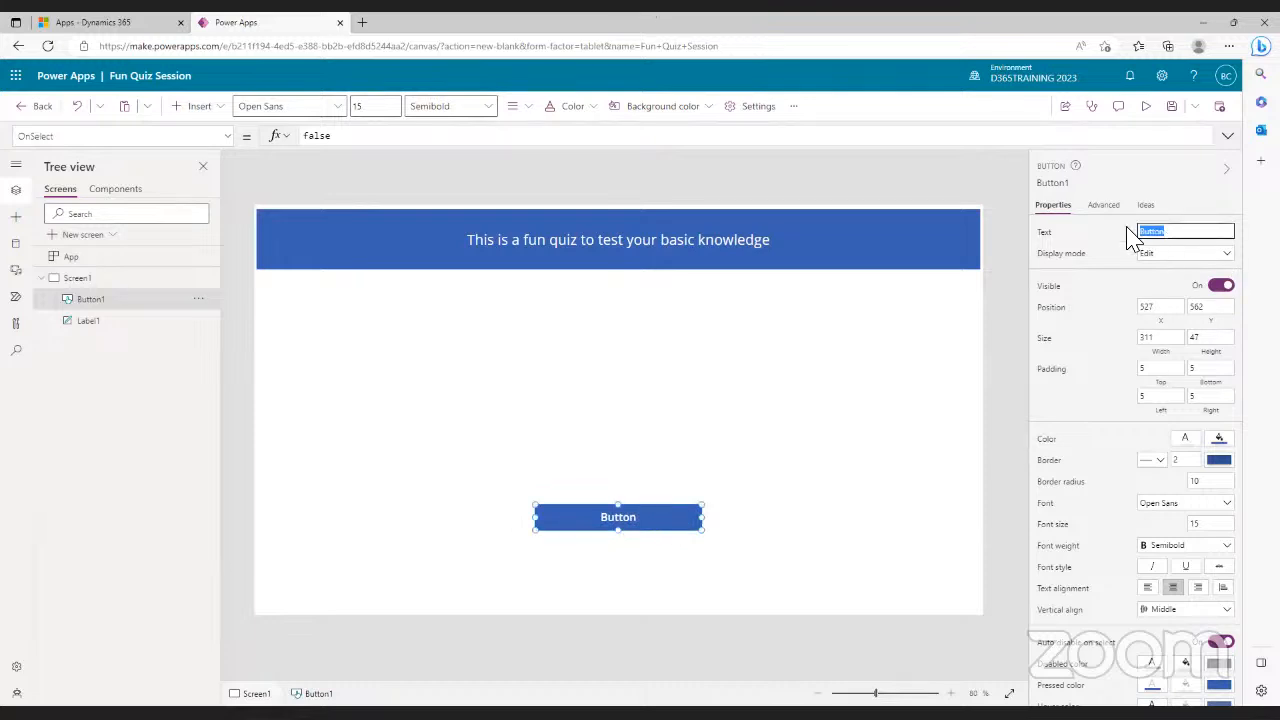
{"action": "type", "text": "Se"}
{"action": "type", "text": "art"}
{"action": "left_click", "coordinate": [838, 250]}
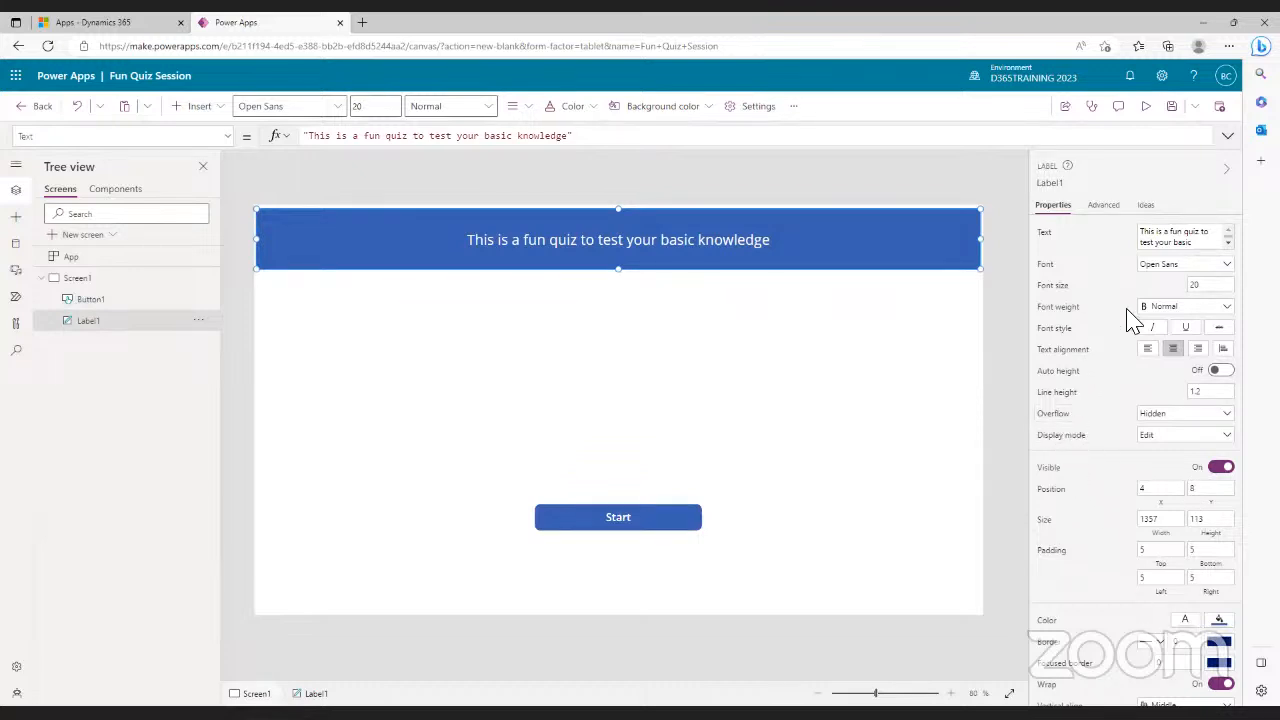
{"action": "left_click", "coordinate": [1226, 268]}
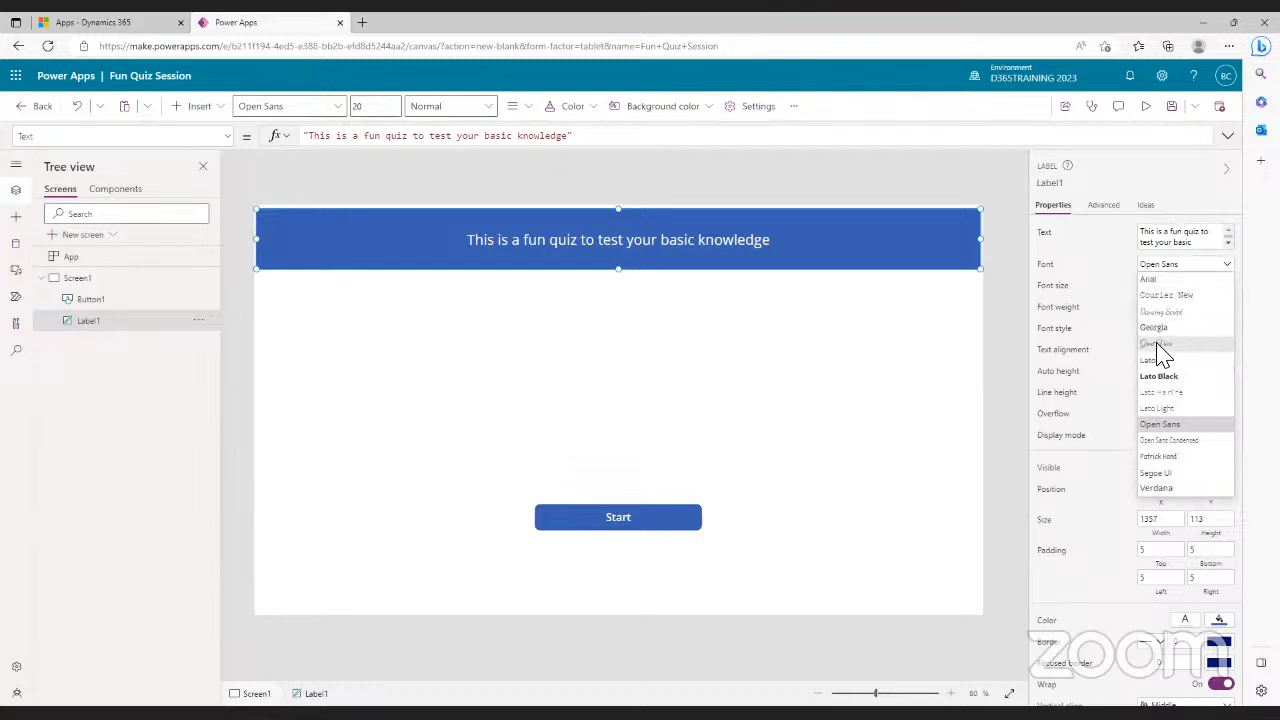
{"action": "left_click", "coordinate": [1157, 343]}
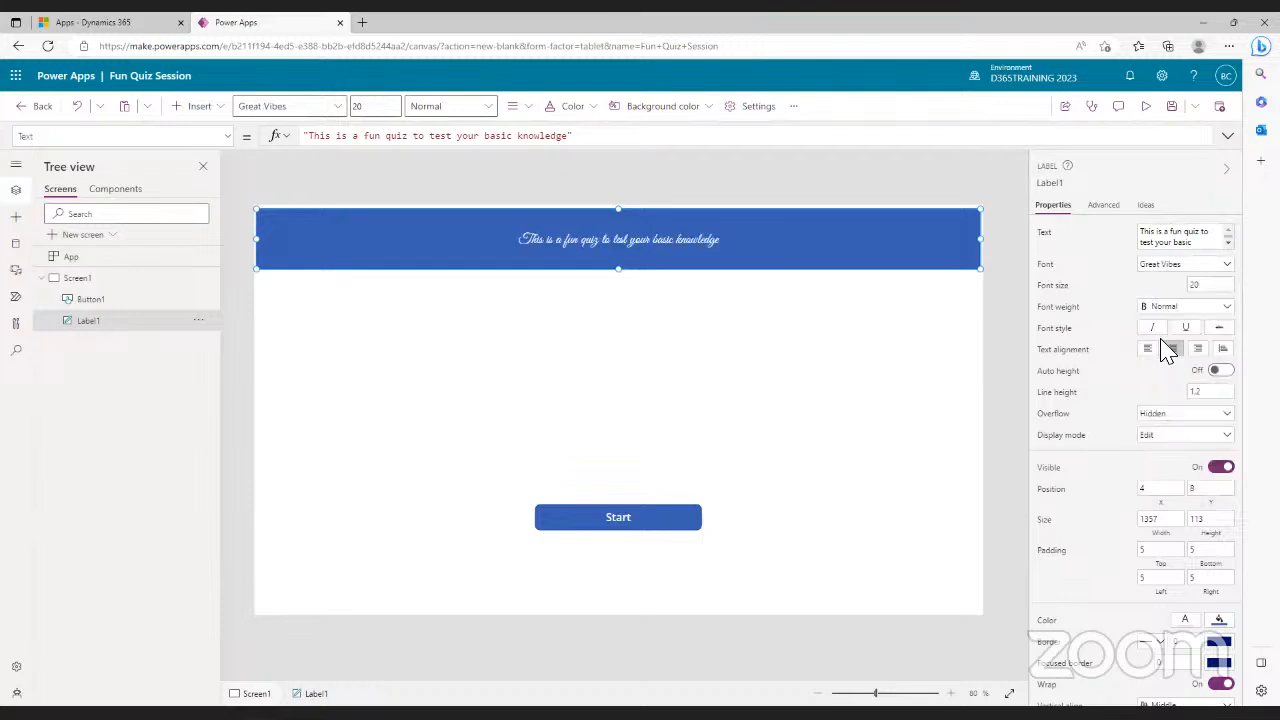
{"action": "left_click", "coordinate": [1227, 266]}
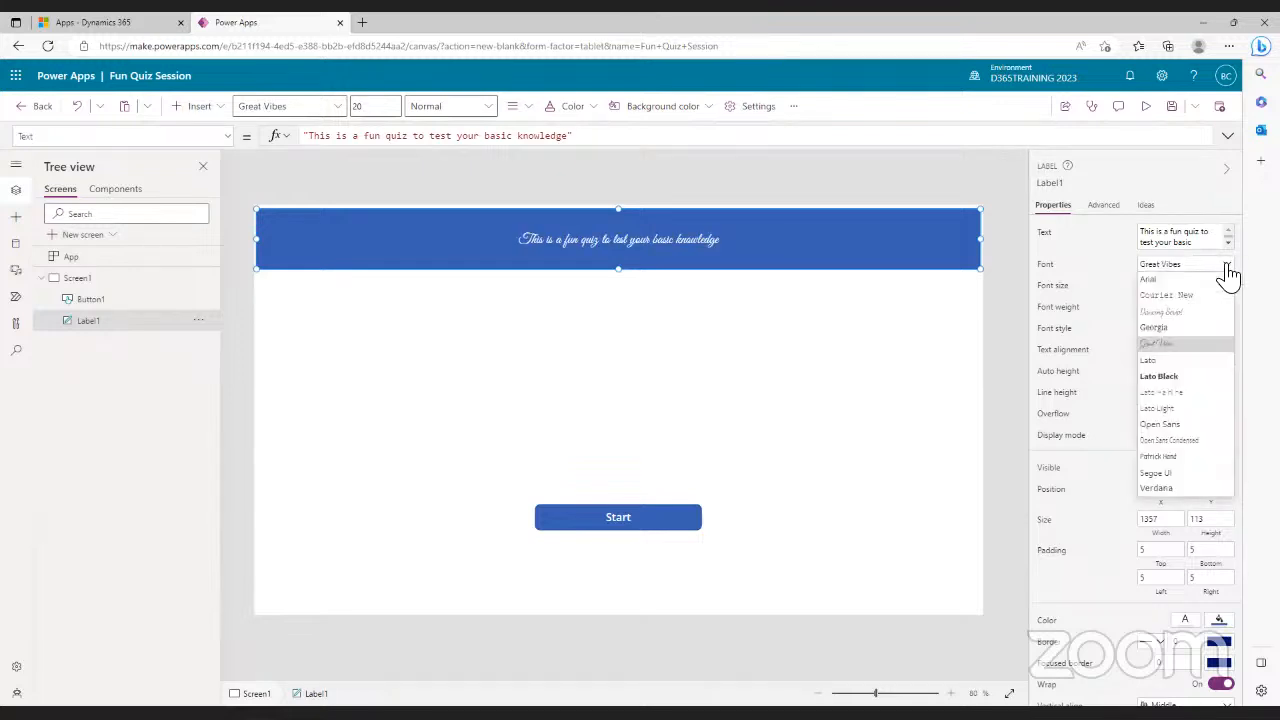
{"action": "left_click", "coordinate": [1160, 424]}
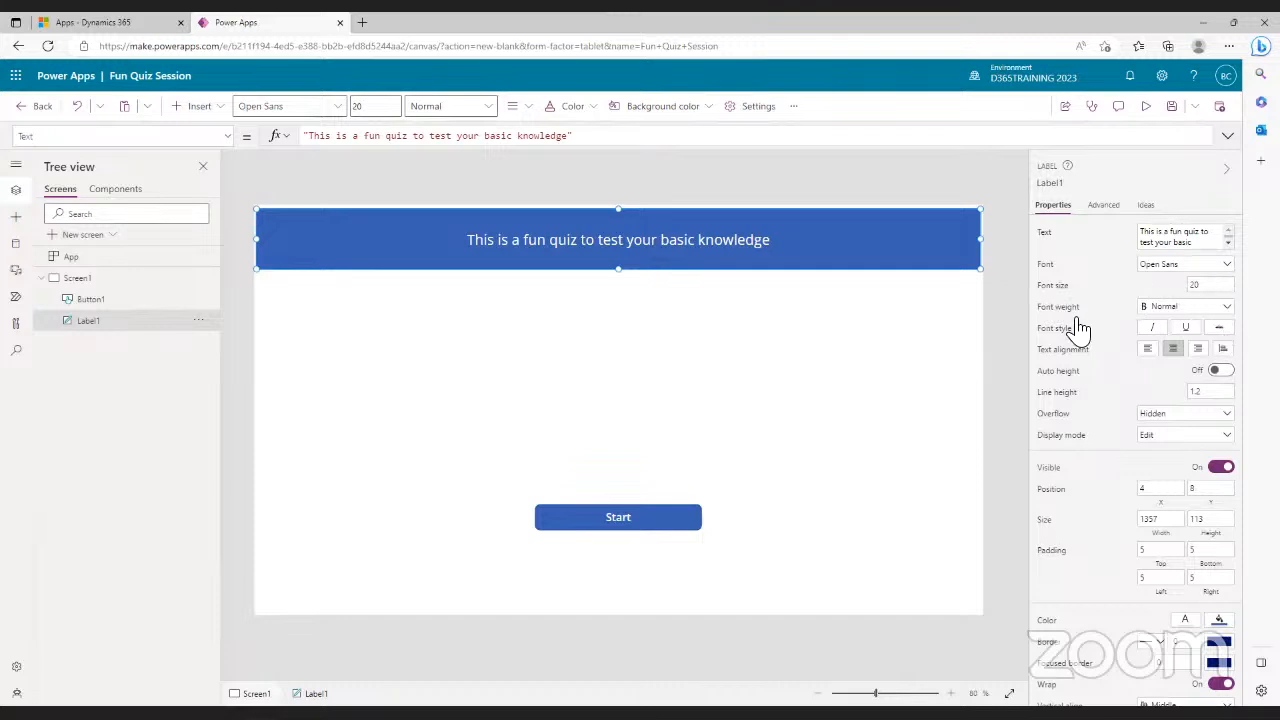
{"action": "left_click", "coordinate": [1210, 316]}
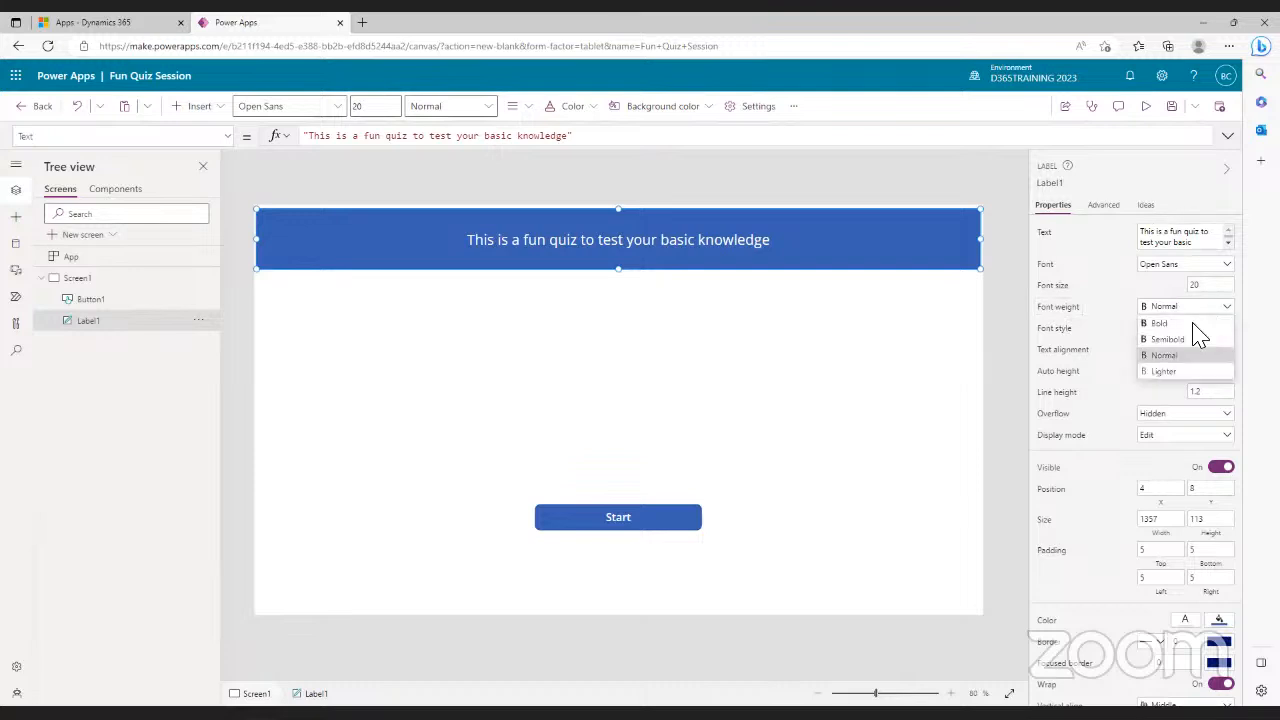
{"action": "left_click", "coordinate": [1161, 324]}
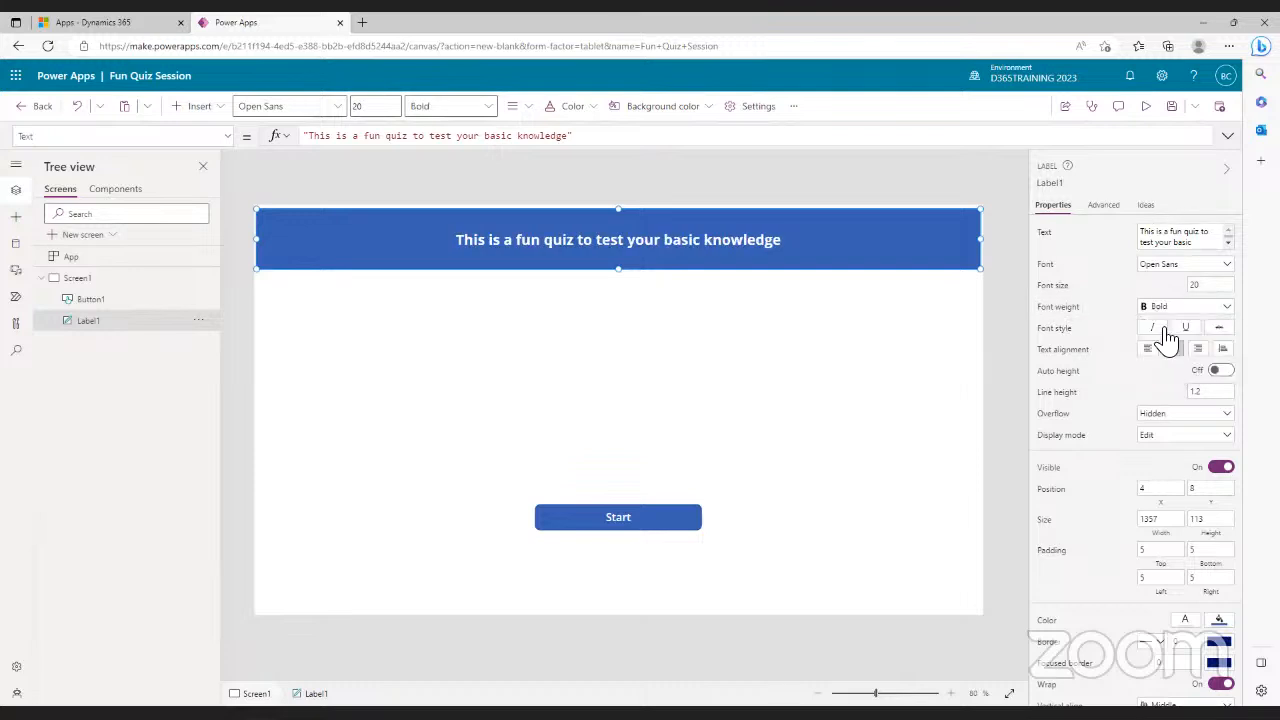
{"action": "left_click", "coordinate": [1228, 316]}
{"action": "left_click", "coordinate": [1196, 360]}
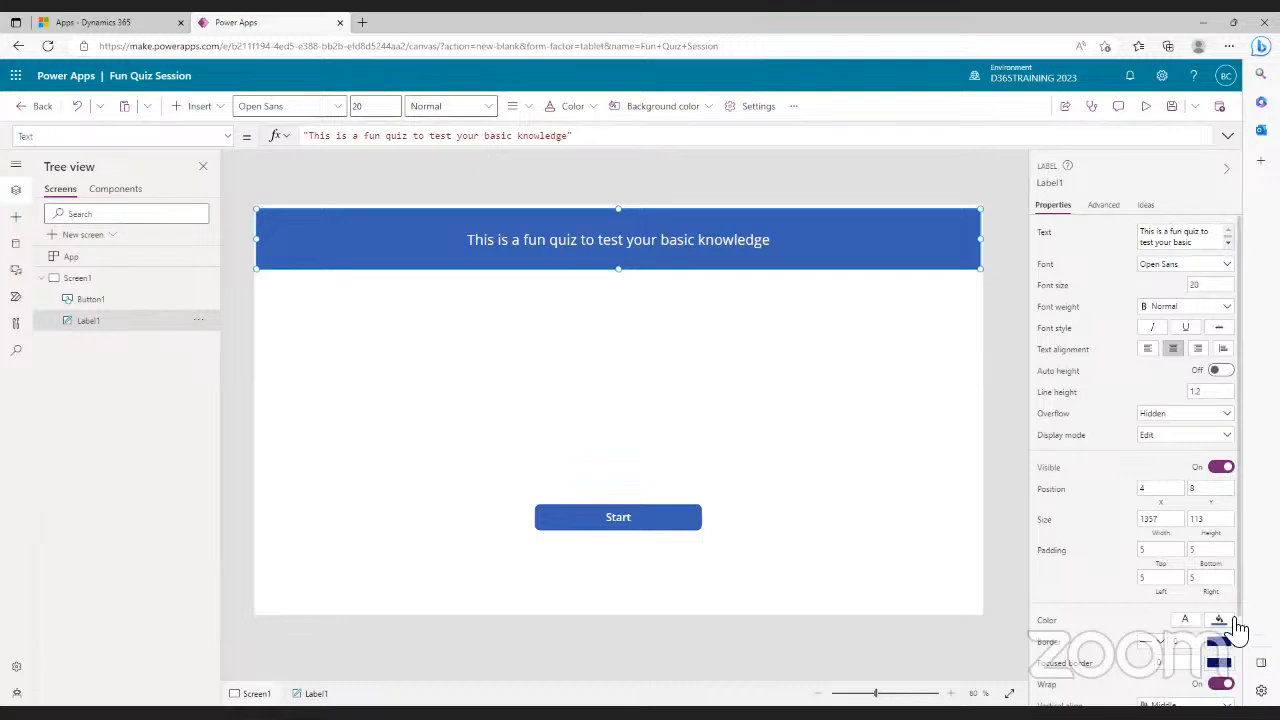
{"action": "scroll", "coordinate": [1245, 596], "scroll_direction": "down", "scroll_amount": 2}
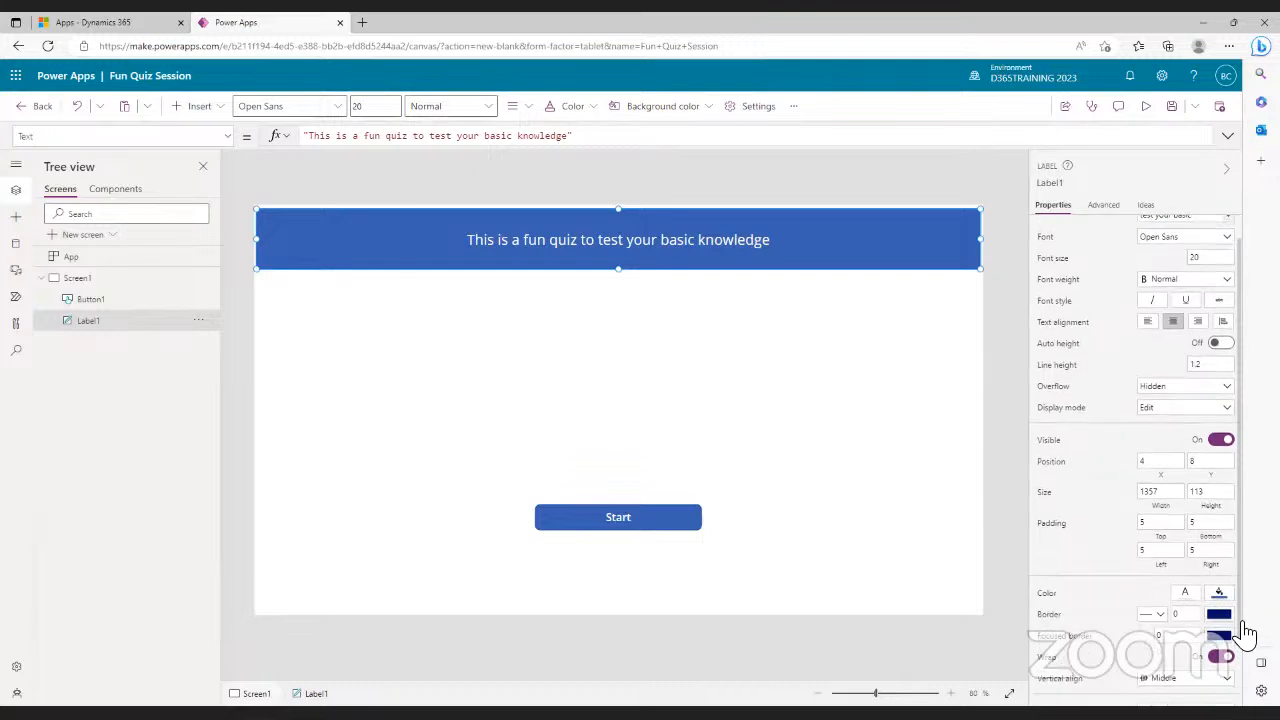
{"action": "scroll", "coordinate": [1140, 640], "scroll_direction": "up", "scroll_amount": 2}
{"action": "scroll", "coordinate": [1143, 580], "scroll_direction": "down", "scroll_amount": 2}
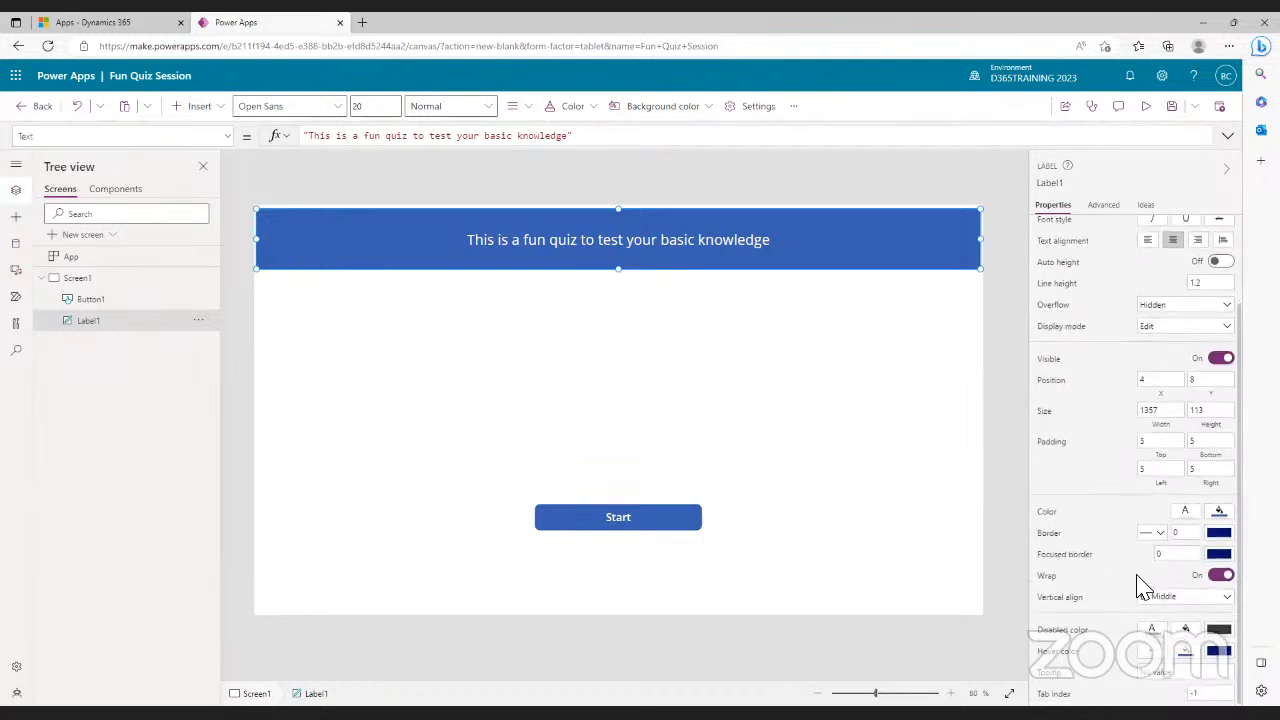
{"action": "scroll", "coordinate": [1143, 585], "scroll_direction": "up", "scroll_amount": 2}
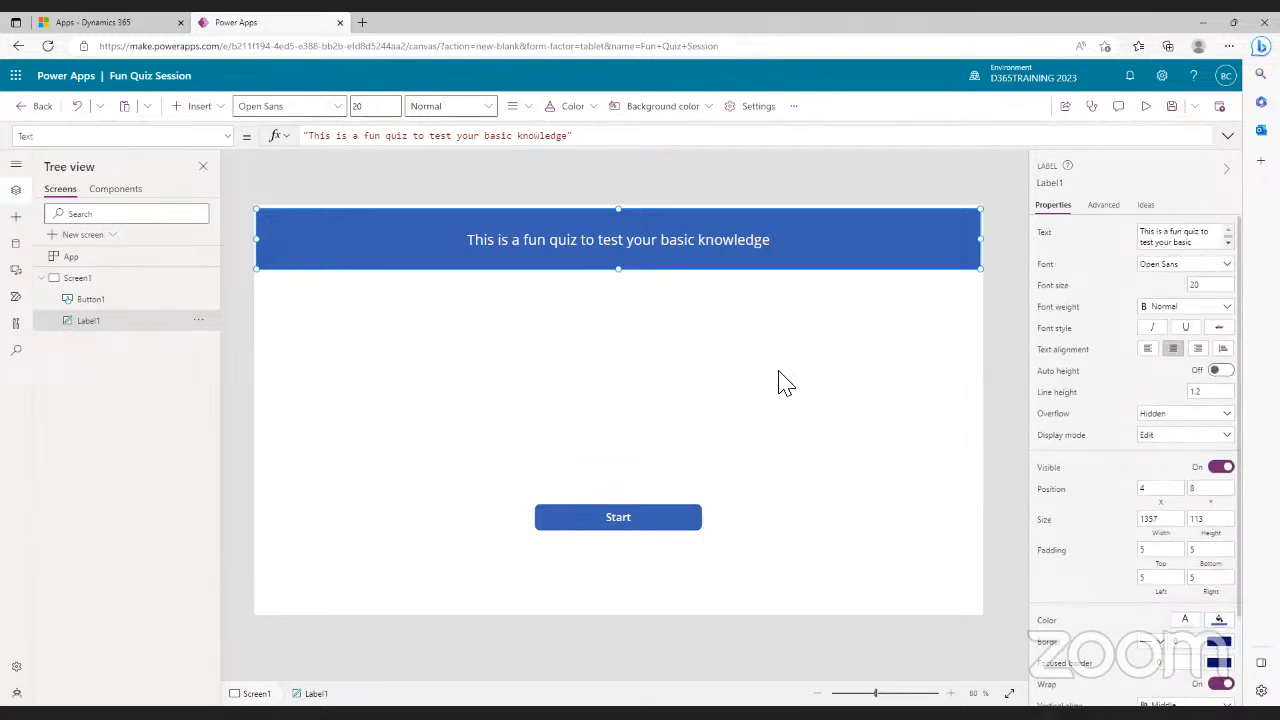
{"action": "left_click", "coordinate": [1102, 224]}
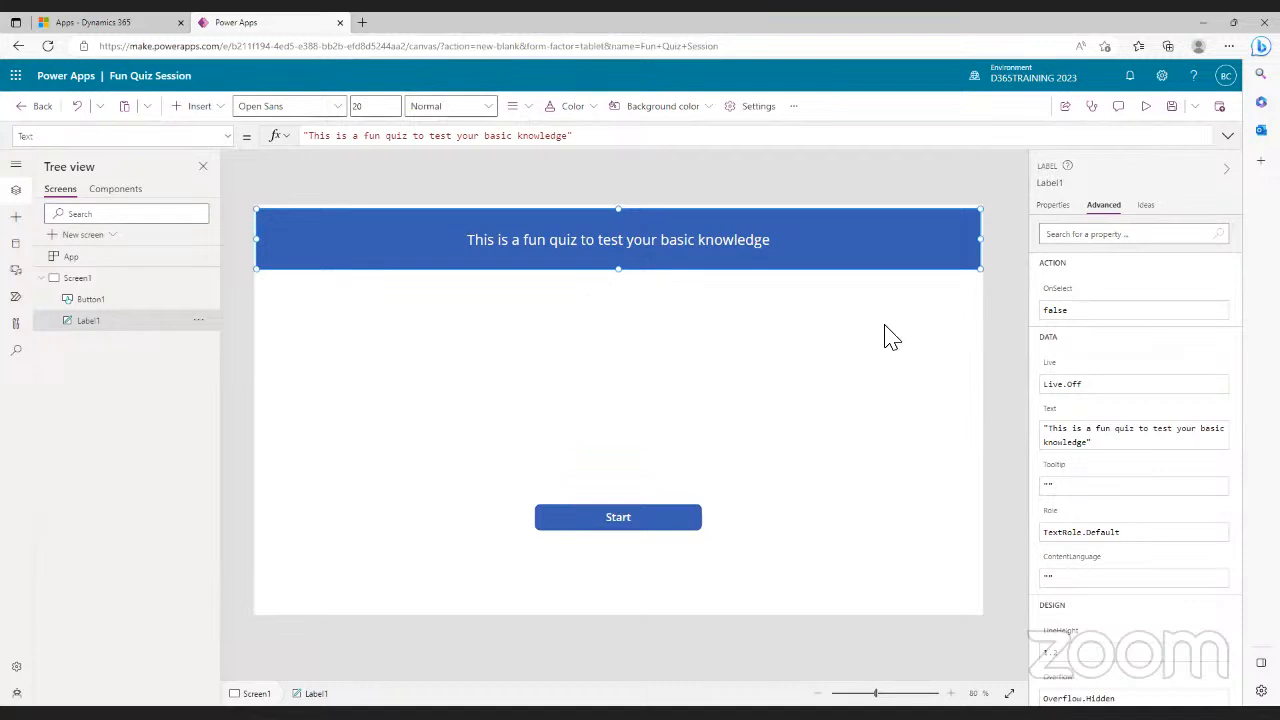
{"action": "left_click", "coordinate": [1058, 206]}
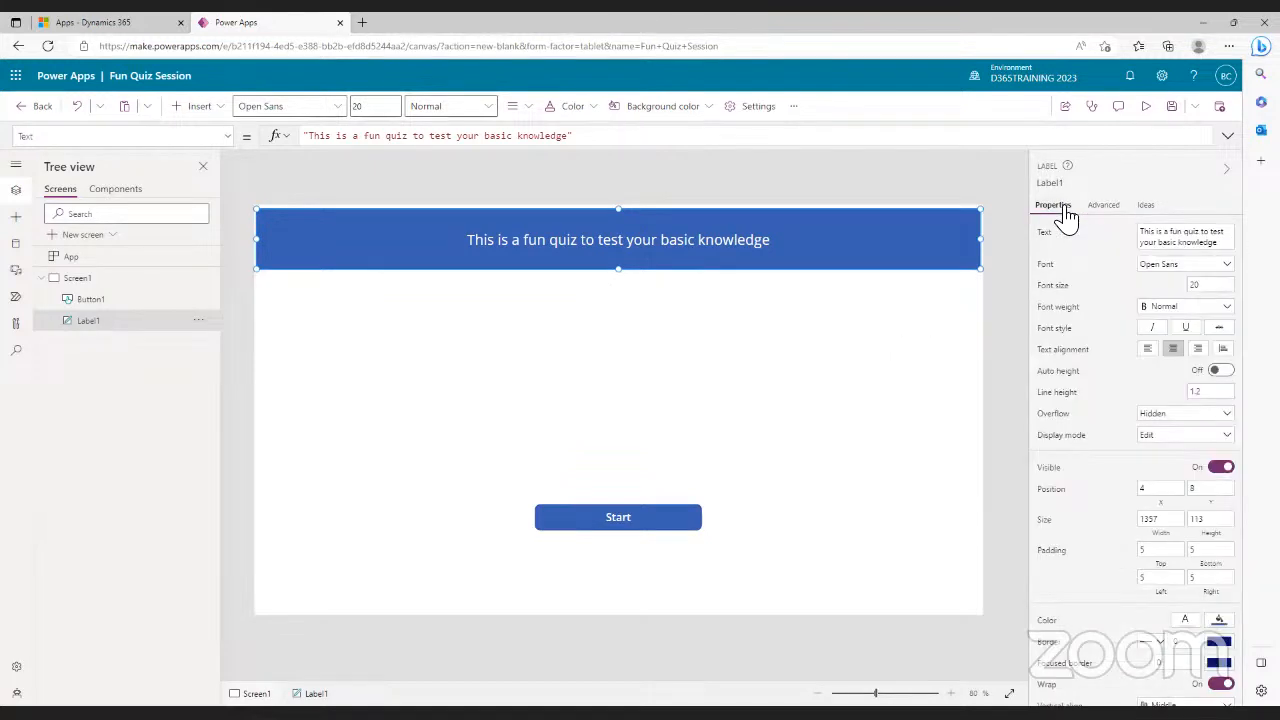
- Extend the Start button's caption to 'Start and let the fun begin'
{"action": "left_click", "coordinate": [652, 518]}
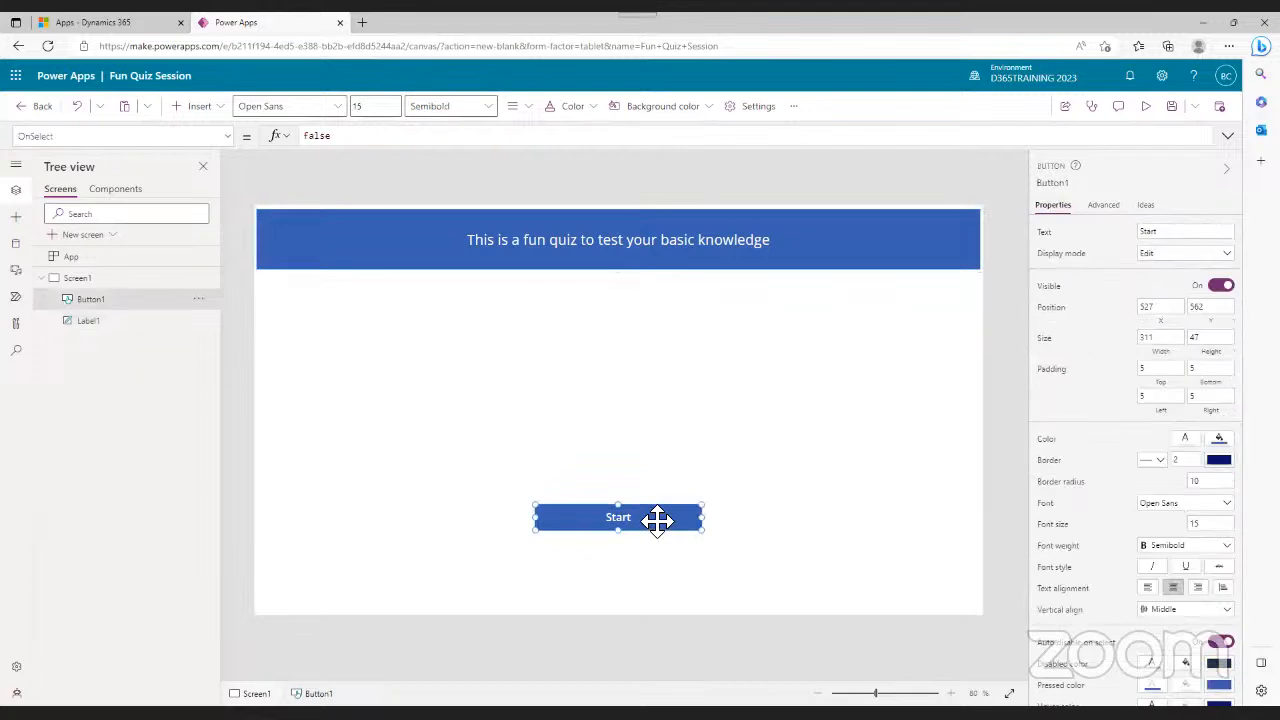
{"action": "left_click", "coordinate": [1192, 234]}
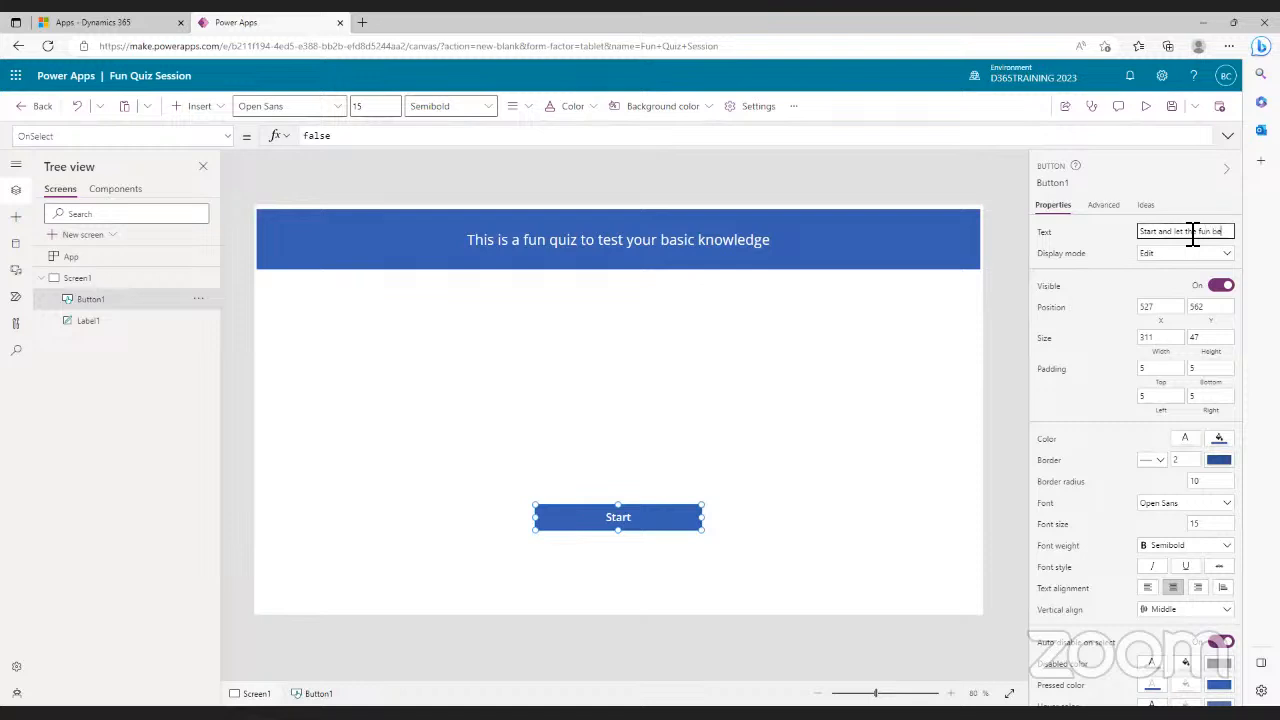
{"action": "type", "text": "gin"}
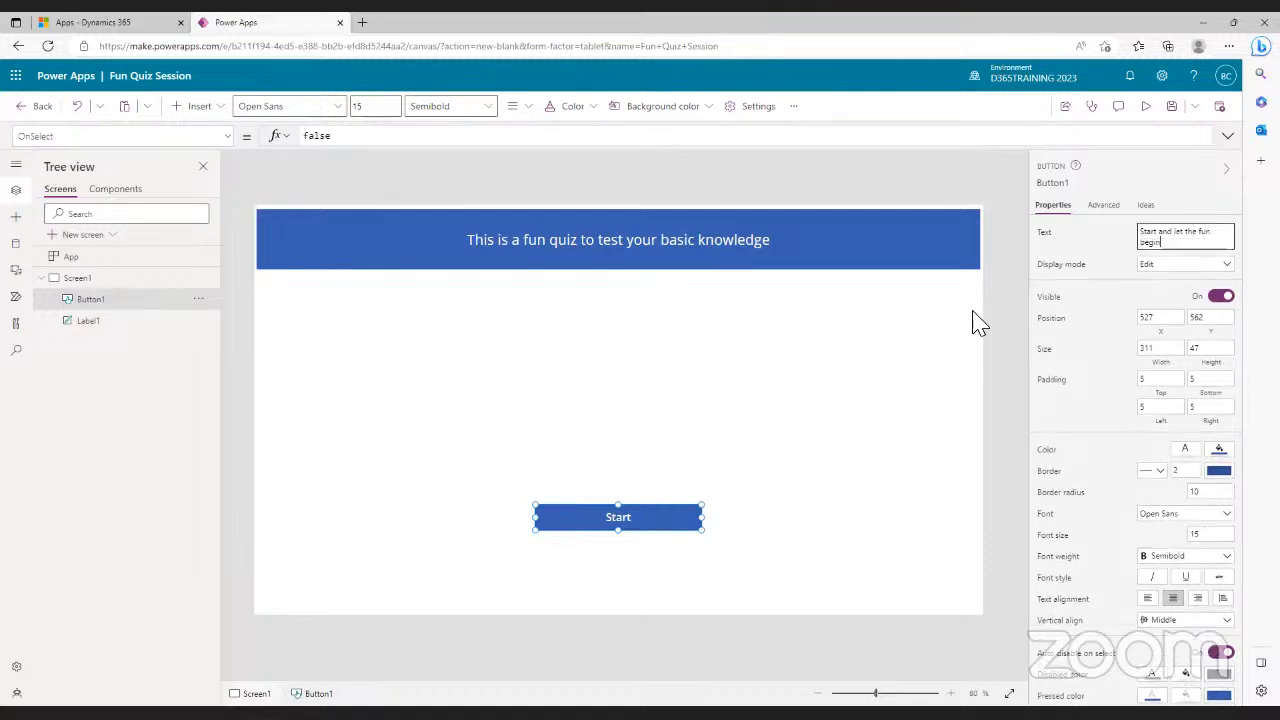
{"action": "left_click", "coordinate": [810, 375]}
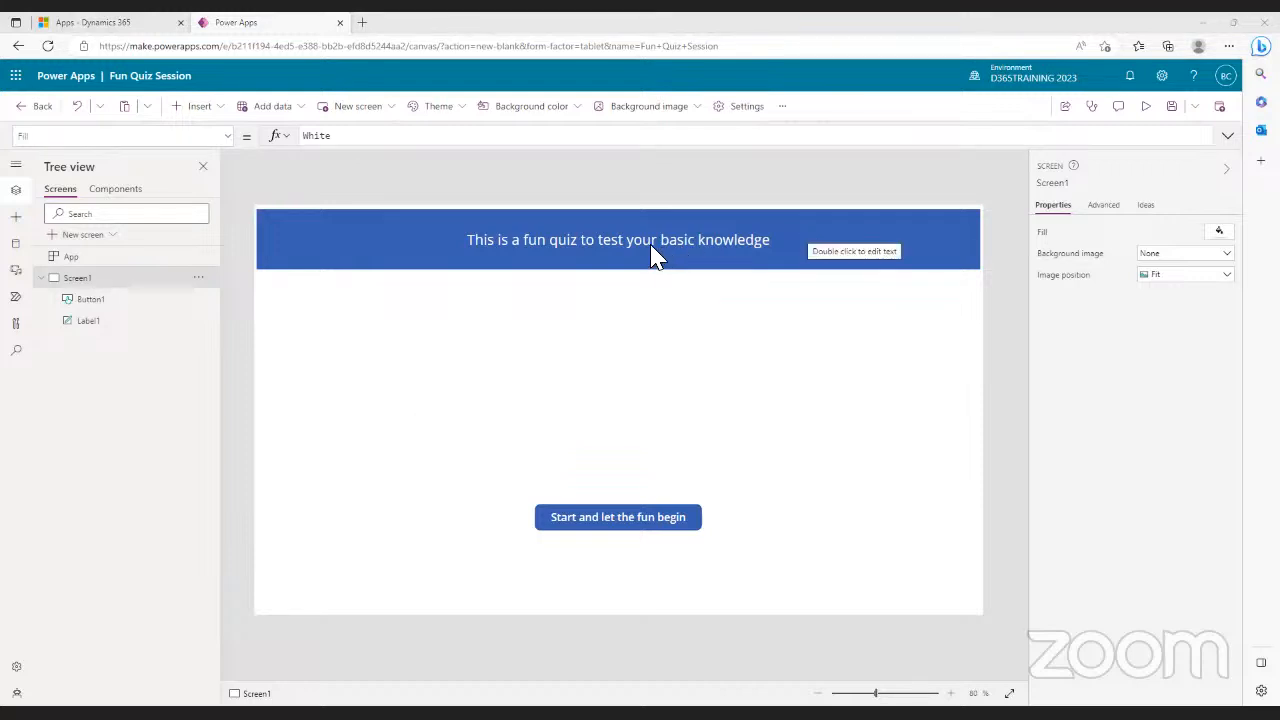
- Duplicate Screen1 from its Tree view menu and switch to the new Screen1_1
{"action": "left_click", "coordinate": [198, 280]}
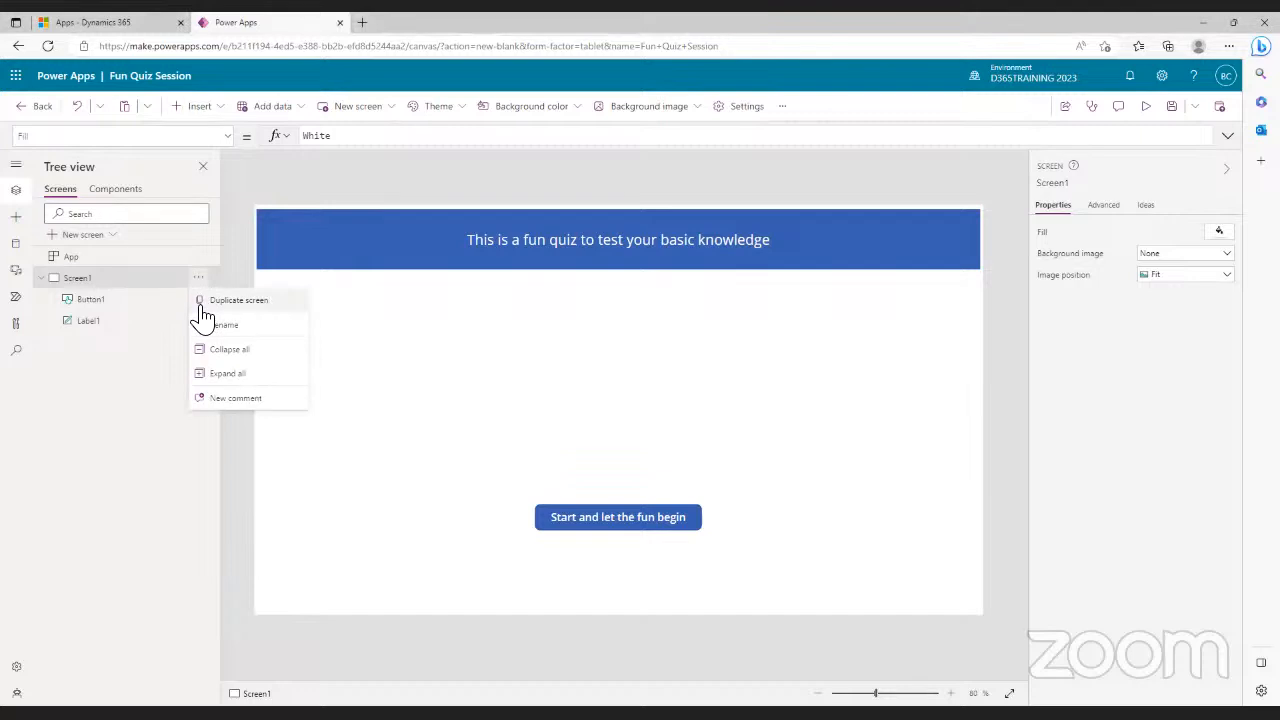
{"action": "left_click", "coordinate": [239, 301]}
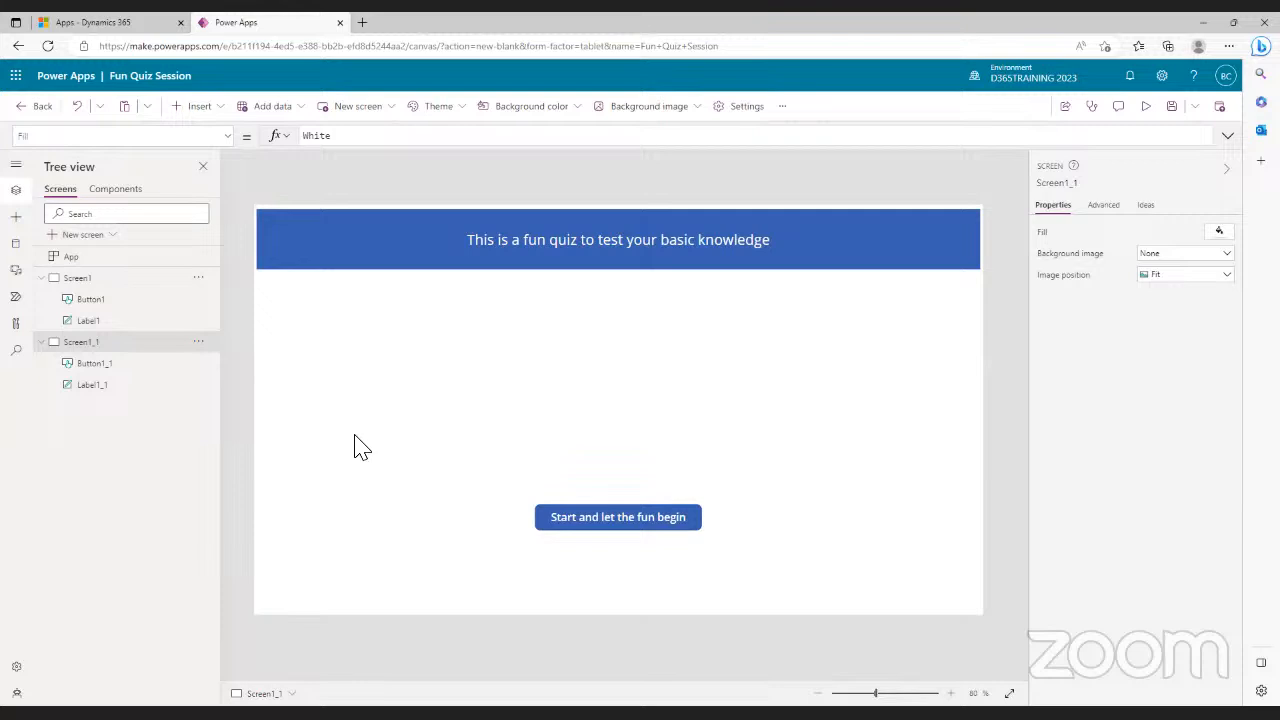
{"action": "left_click", "coordinate": [78, 283]}
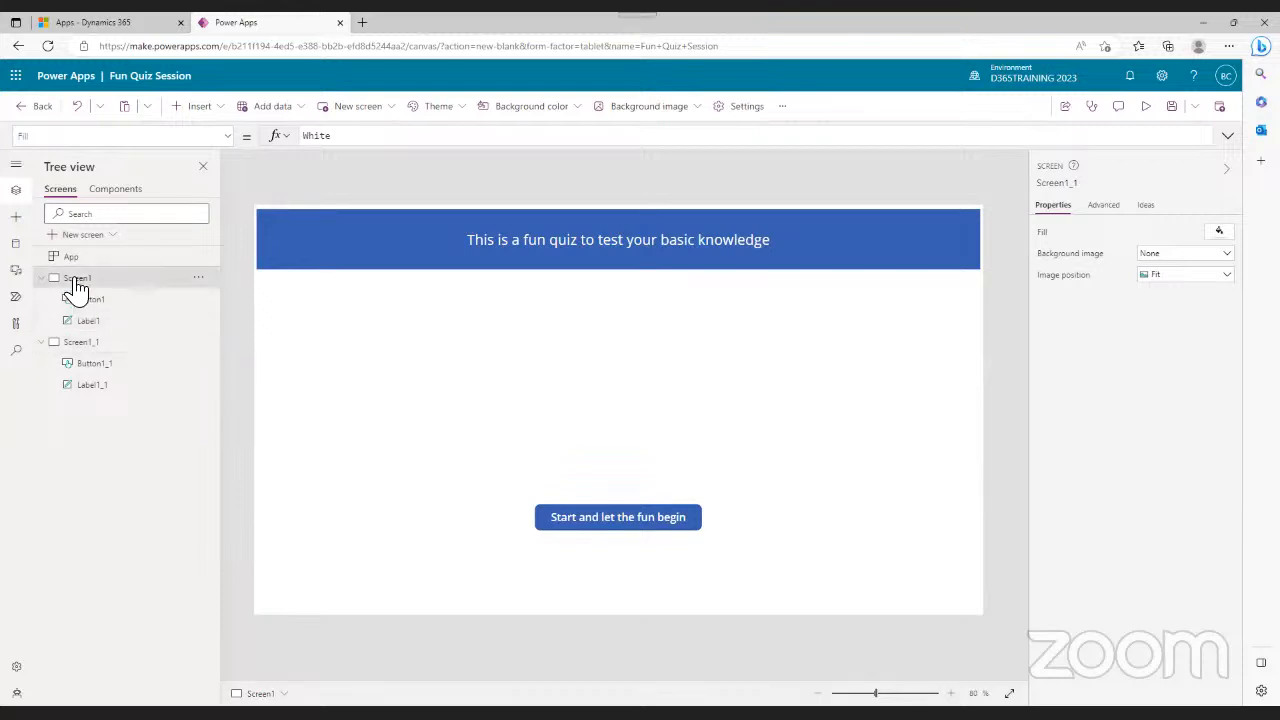
{"action": "left_click", "coordinate": [95, 350]}
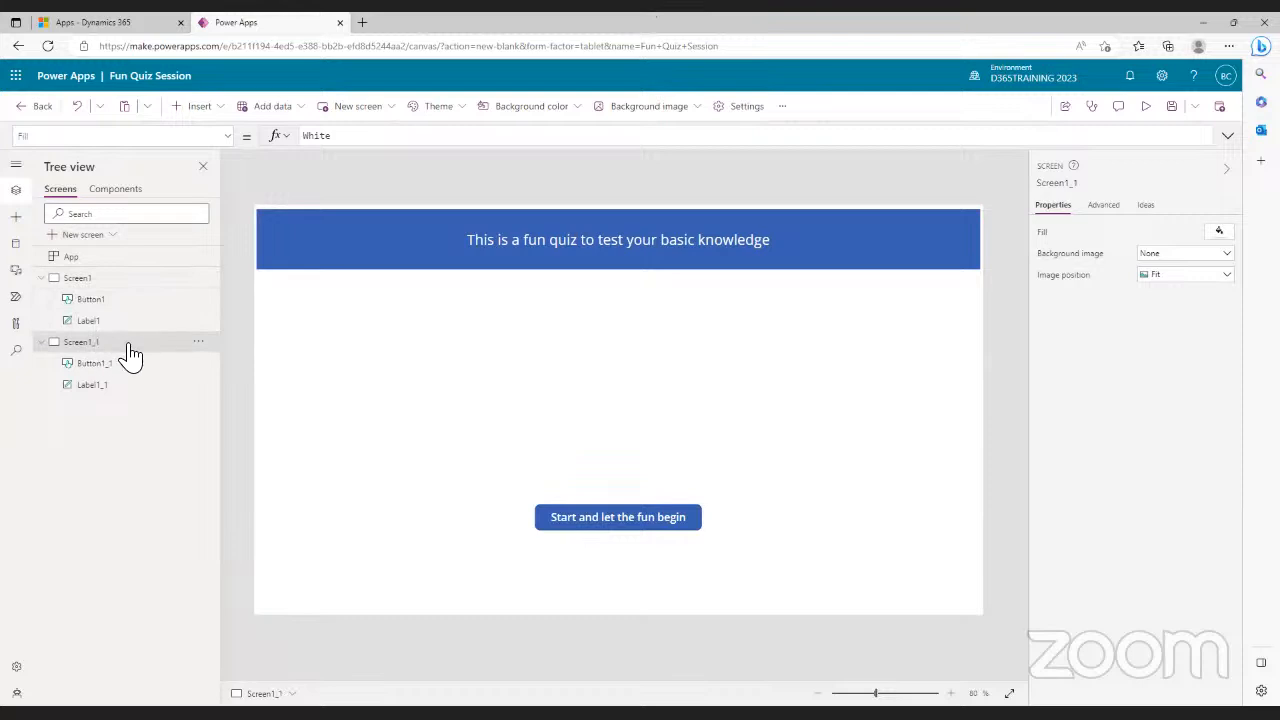
- Change Label1_1's Text on the second screen to 'What is the boiling point of water?'
{"action": "left_click", "coordinate": [693, 245]}
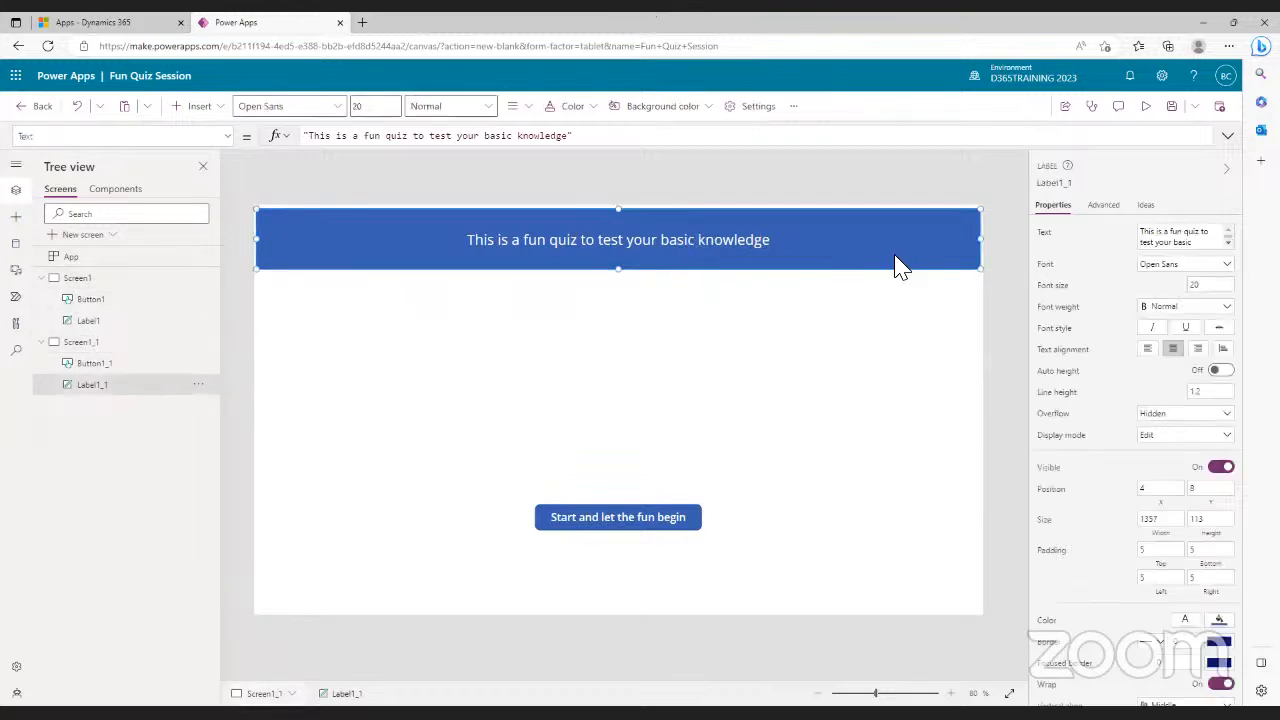
{"action": "left_click", "coordinate": [1198, 247]}
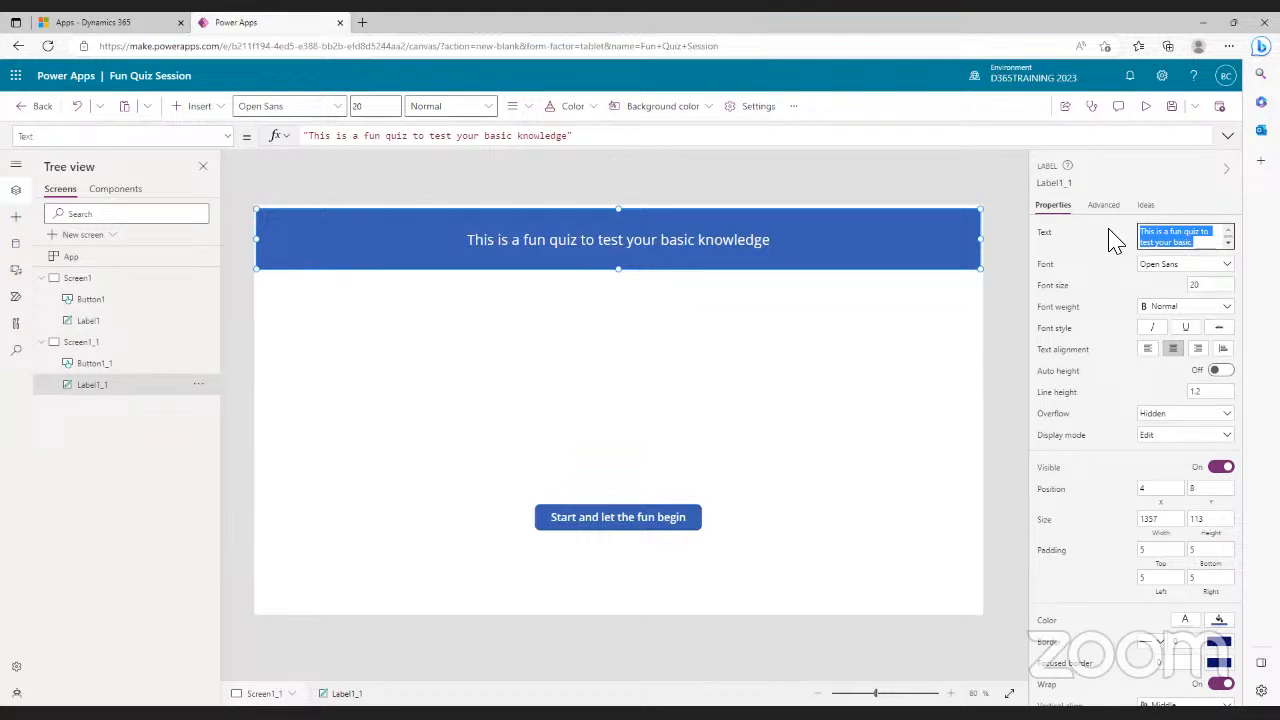
{"action": "type", "text": "What "}
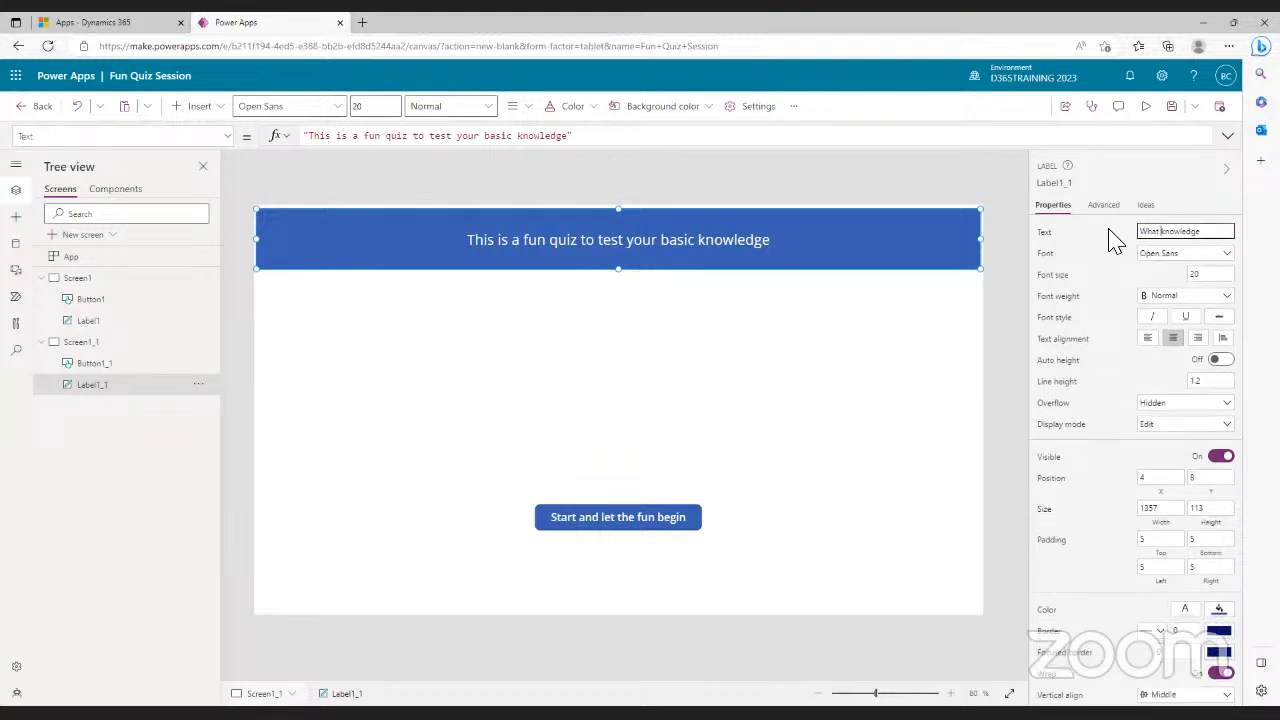
{"action": "type", "text": "is the "}
{"action": "type", "text": "boiling"}
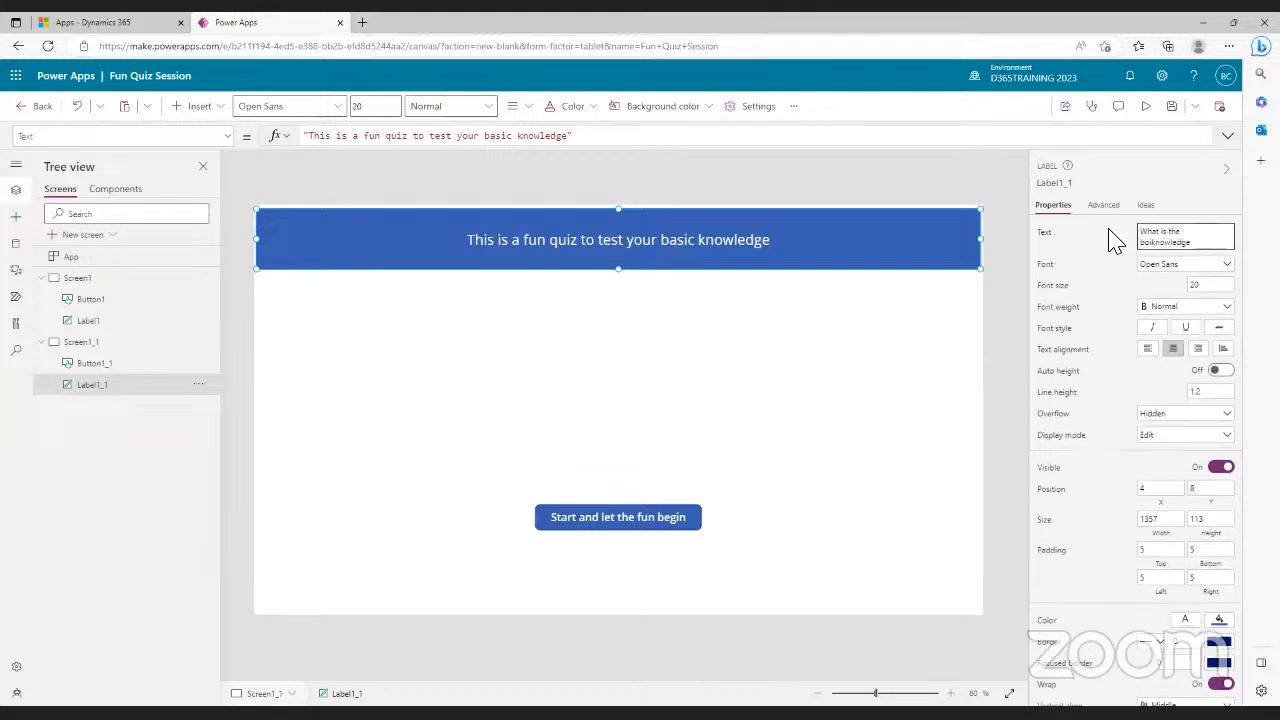
{"action": "type", "text": " point of water"}
{"action": "key", "text": "Delete"}
{"action": "key", "text": "Delete"}
{"action": "left_click", "coordinate": [866, 360]}
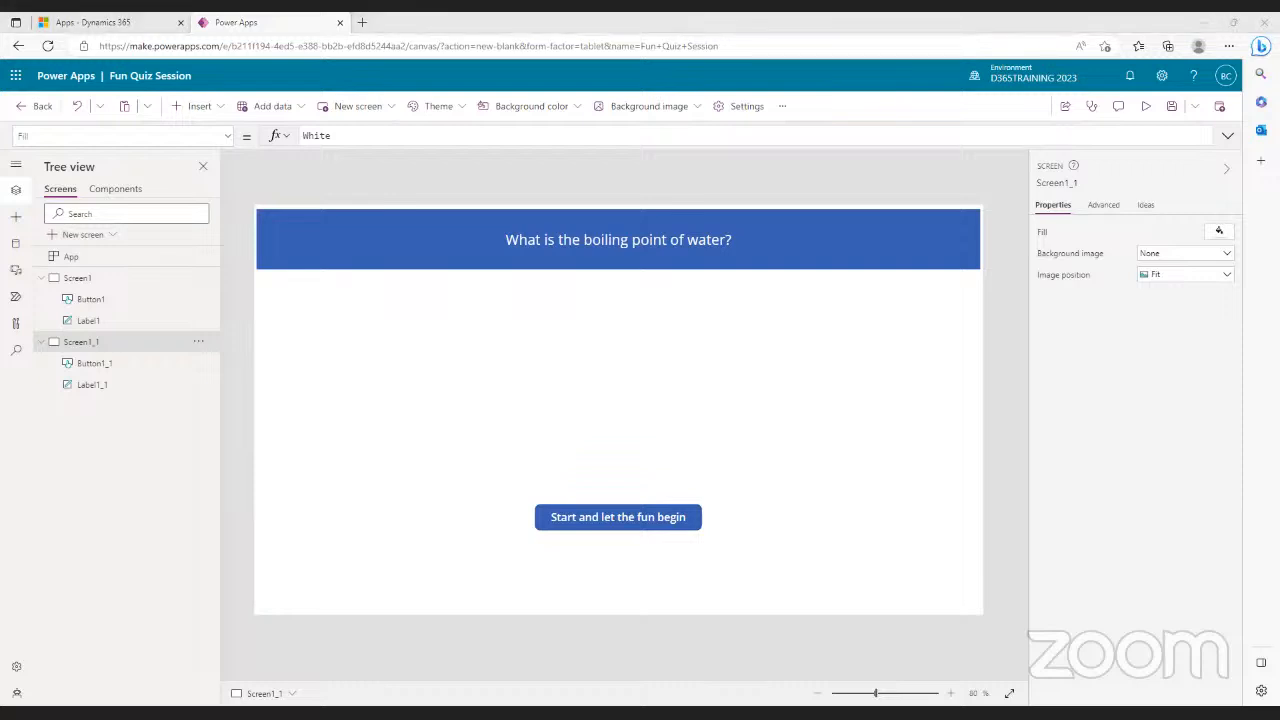
- Copy the start button and paste four copies onto the second screen
{"action": "right_click", "coordinate": [628, 519]}
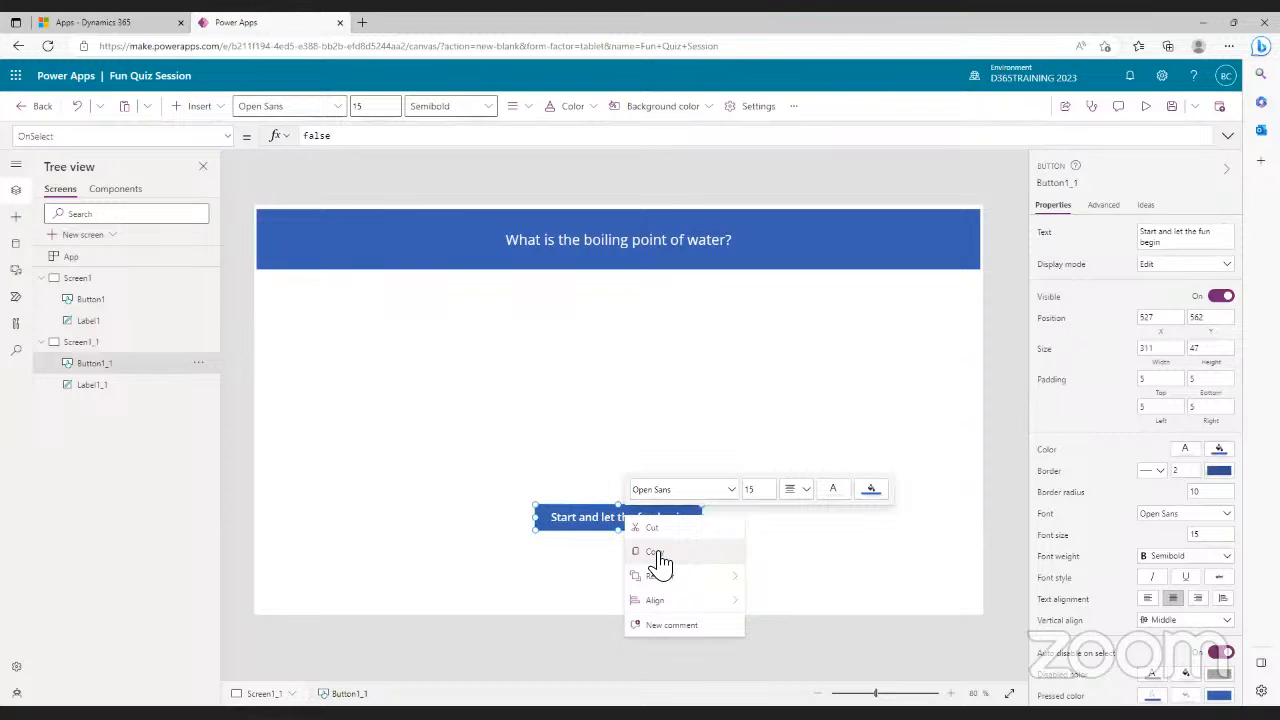
{"action": "left_click", "coordinate": [655, 558]}
{"action": "right_click", "coordinate": [384, 331]}
{"action": "left_click", "coordinate": [414, 347]}
{"action": "right_click", "coordinate": [410, 400]}
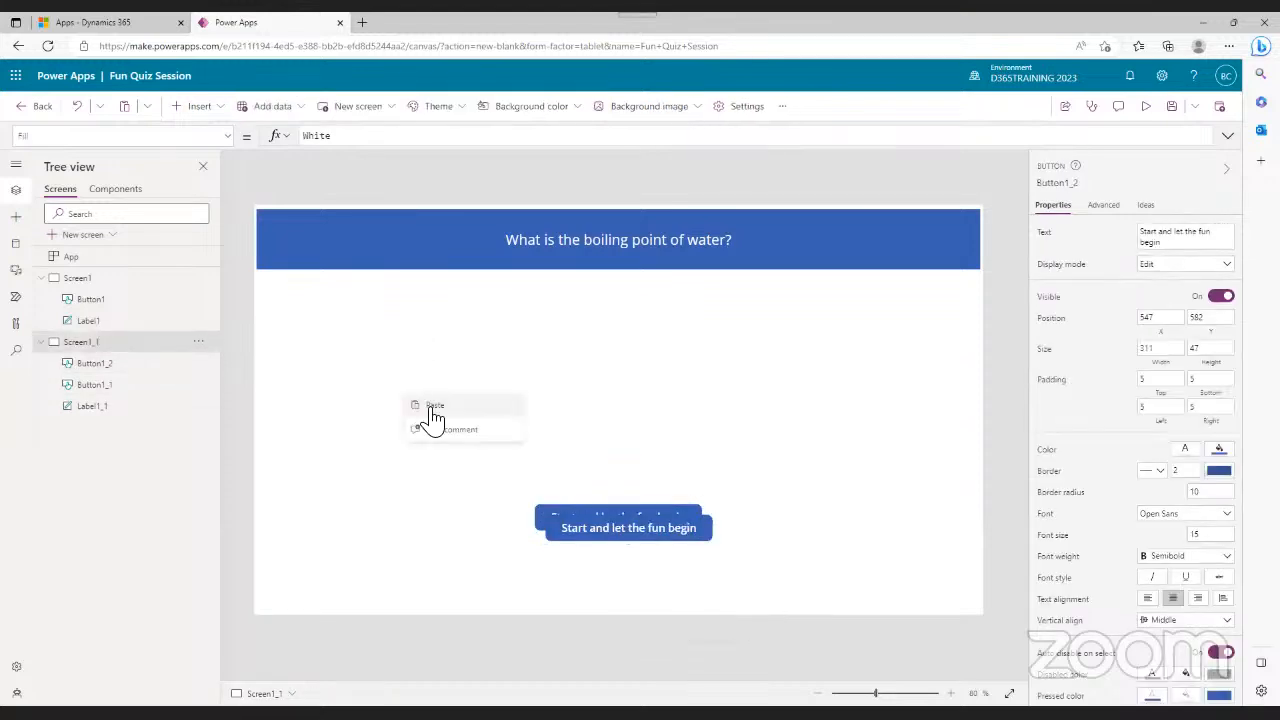
{"action": "left_click", "coordinate": [428, 418]}
{"action": "right_click", "coordinate": [436, 432]}
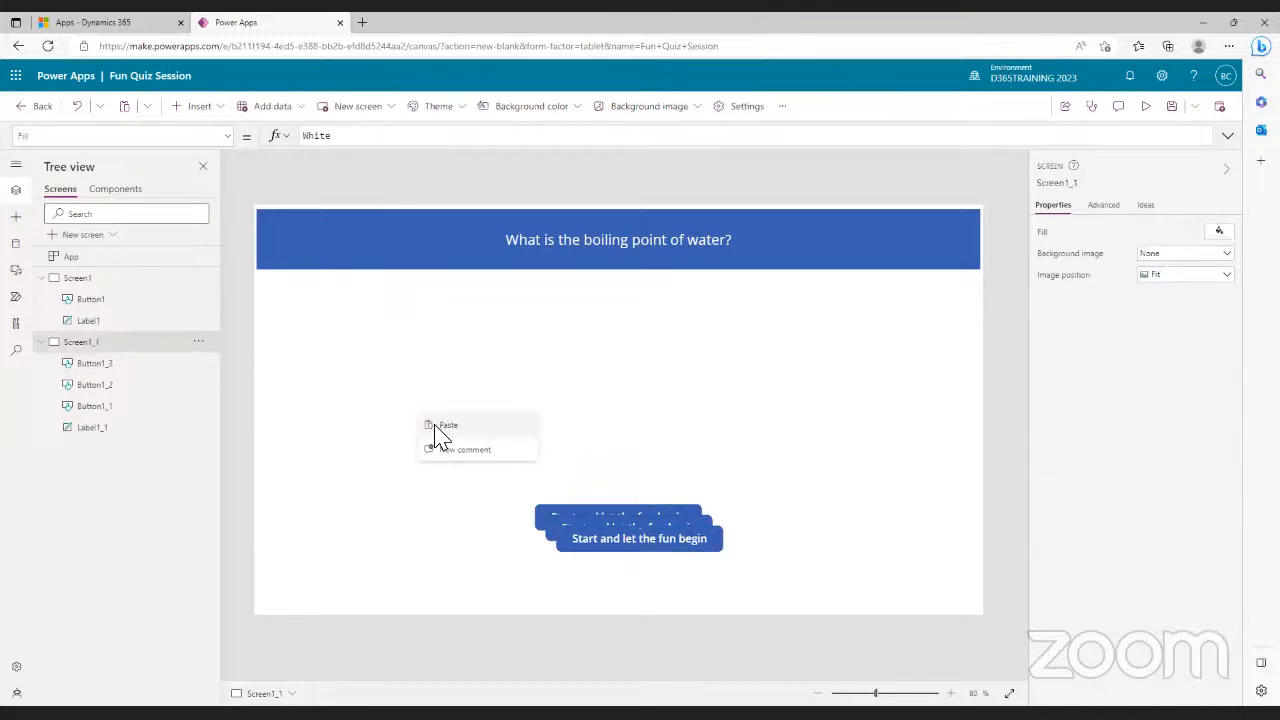
{"action": "left_click", "coordinate": [440, 425]}
{"action": "right_click", "coordinate": [405, 439]}
{"action": "left_click", "coordinate": [433, 449]}
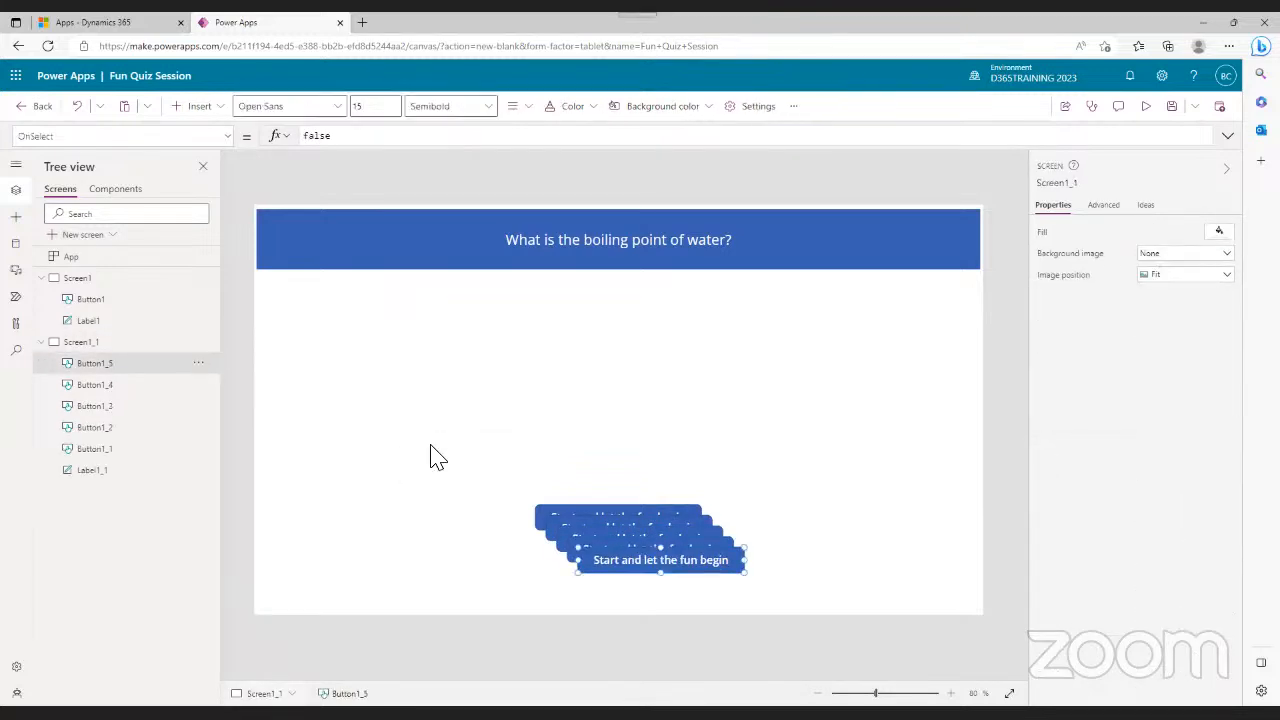
- Arrange the four copies in a two-by-two grid and delete the original bottom button
{"action": "left_click_drag", "start_coordinate": [622, 563], "coordinate": [340, 335]}
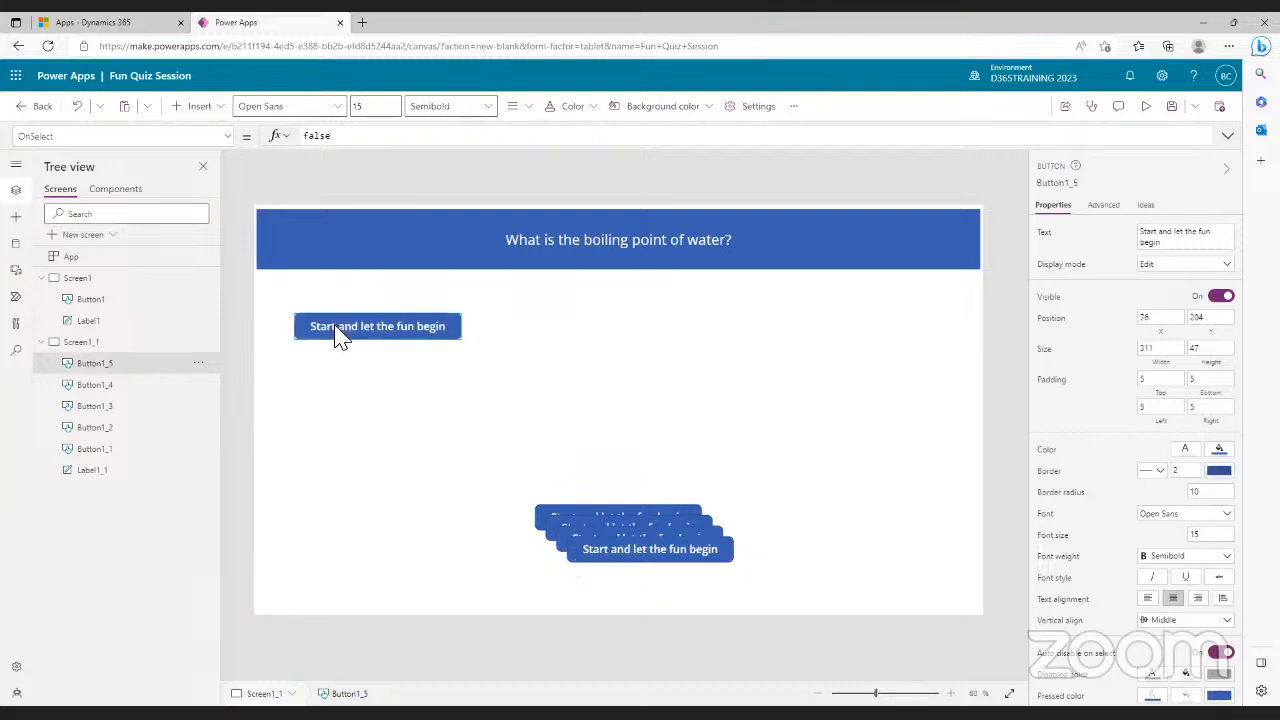
{"action": "left_click_drag", "start_coordinate": [667, 560], "coordinate": [871, 338]}
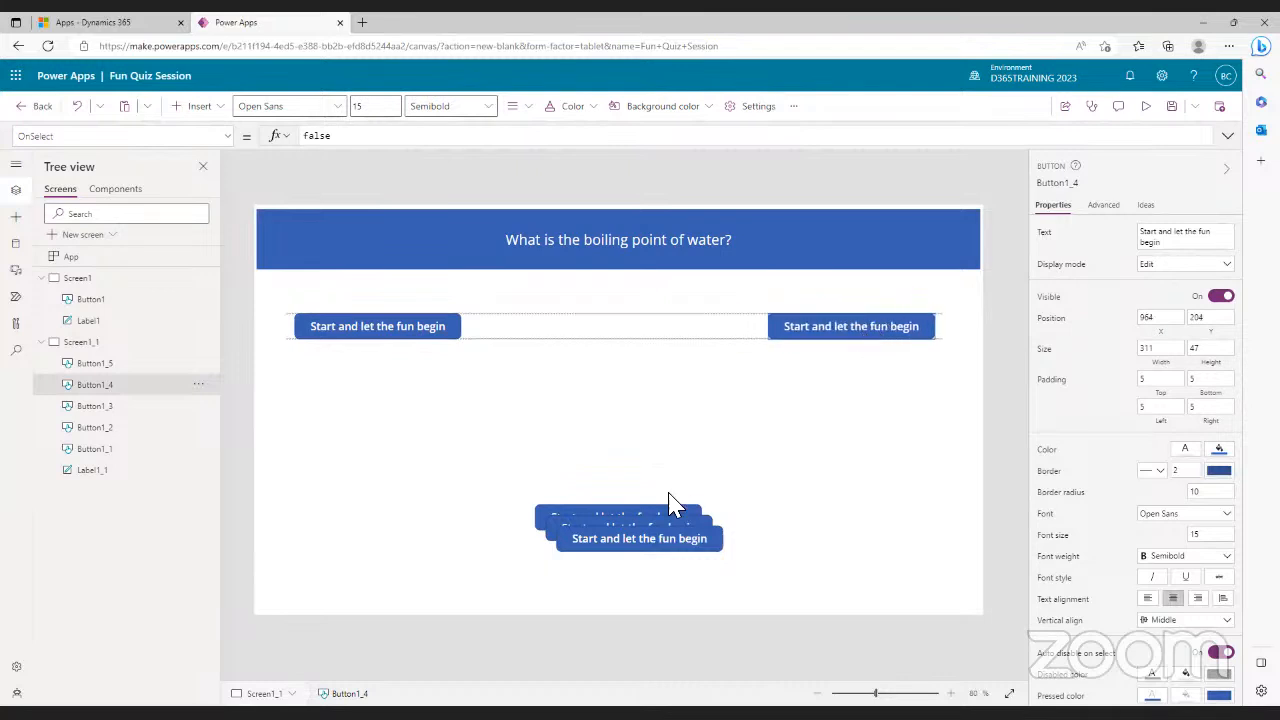
{"action": "left_click_drag", "start_coordinate": [626, 543], "coordinate": [371, 414]}
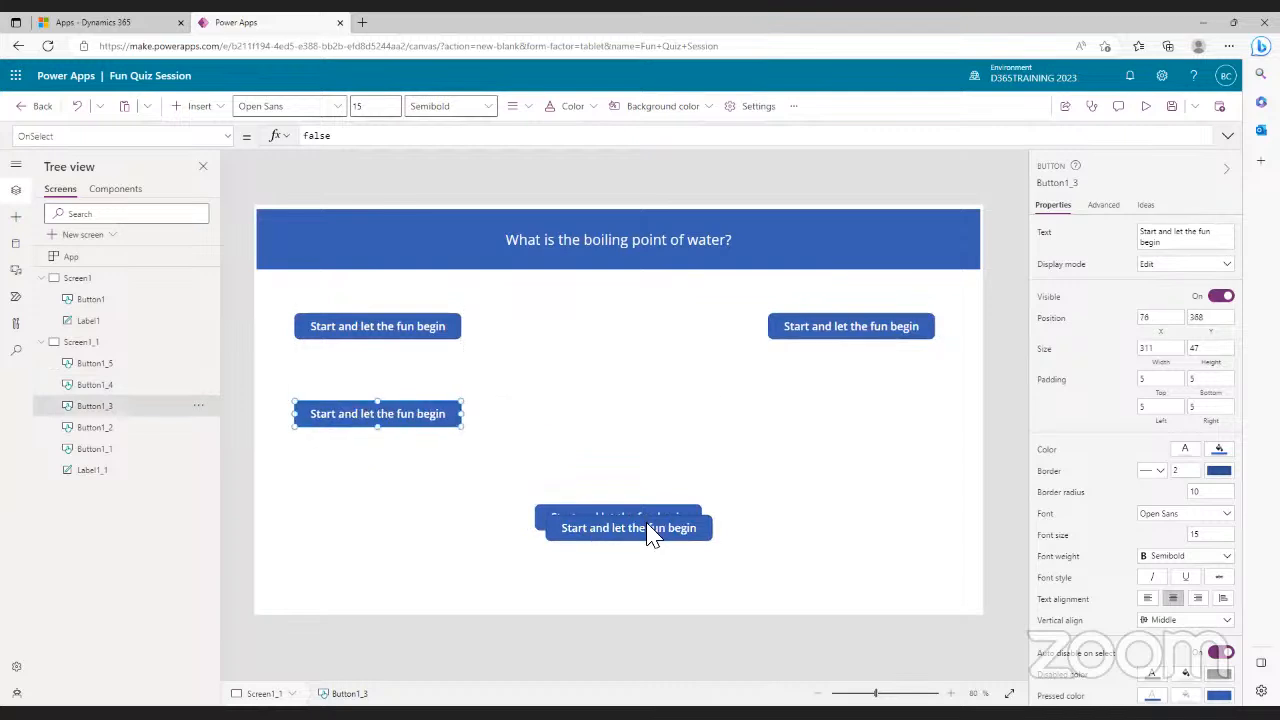
{"action": "left_click_drag", "start_coordinate": [651, 527], "coordinate": [866, 425]}
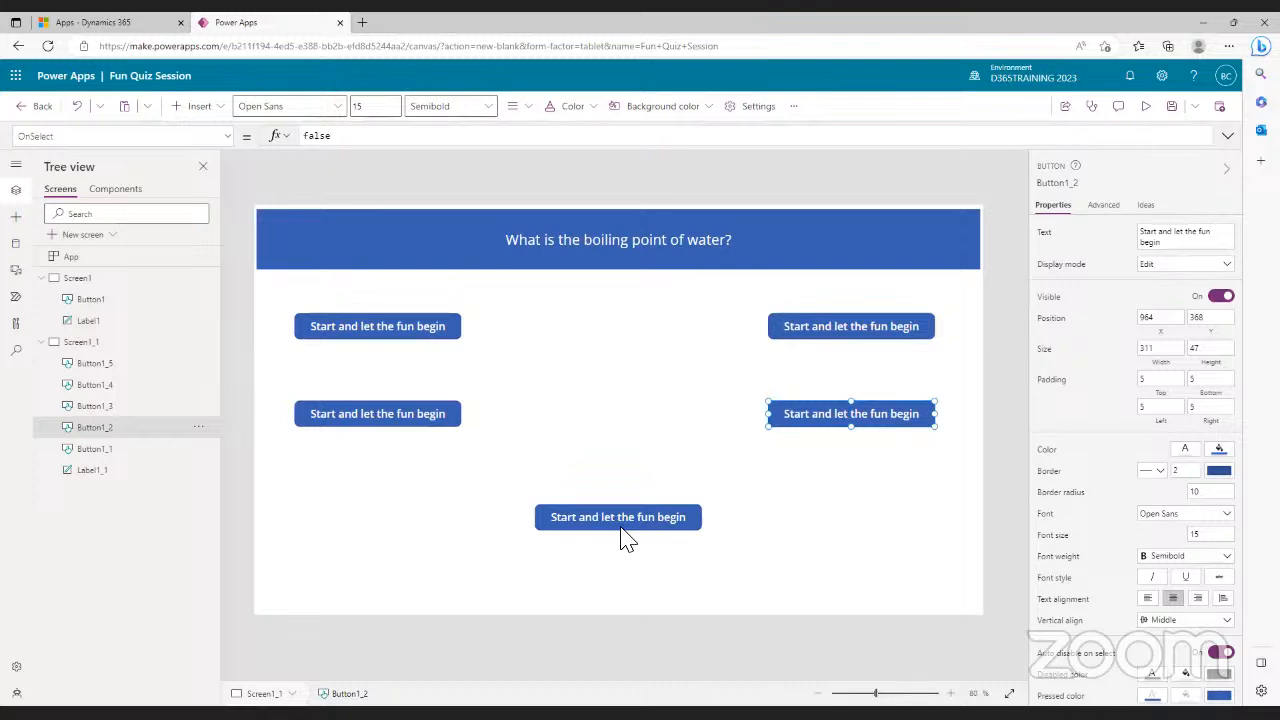
{"action": "left_click", "coordinate": [672, 527]}
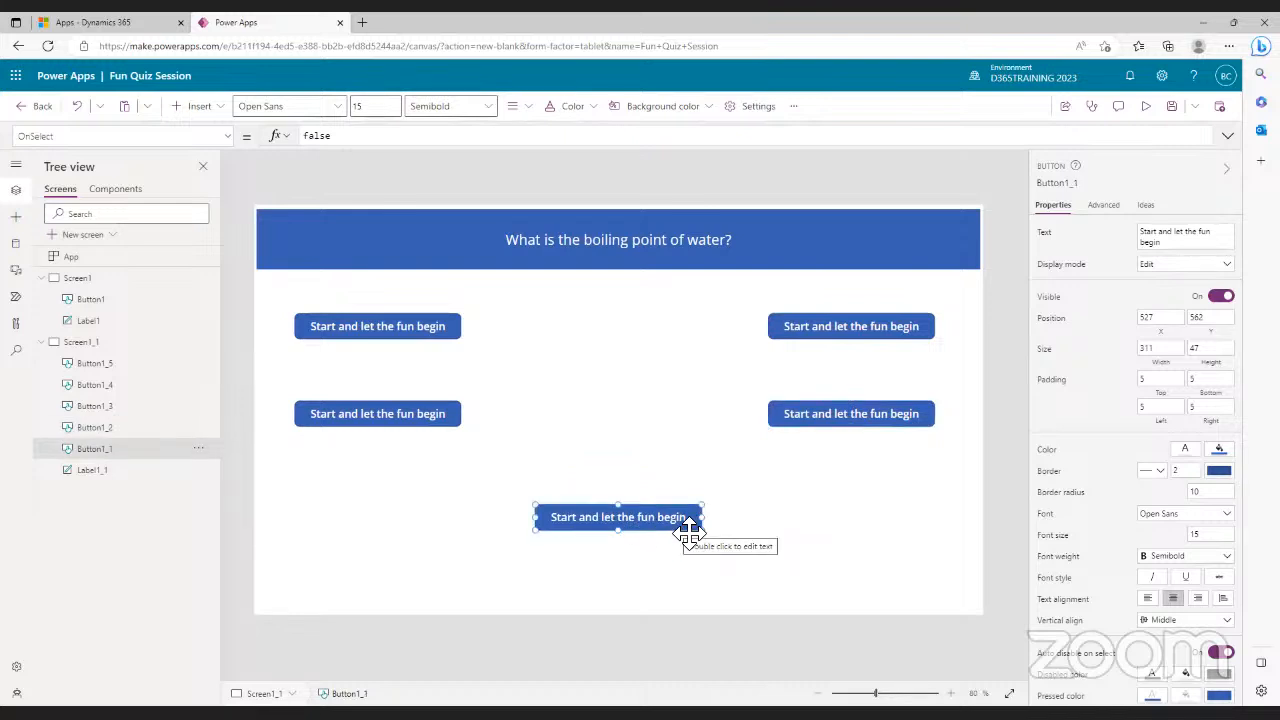
{"action": "key", "text": "Delete"}
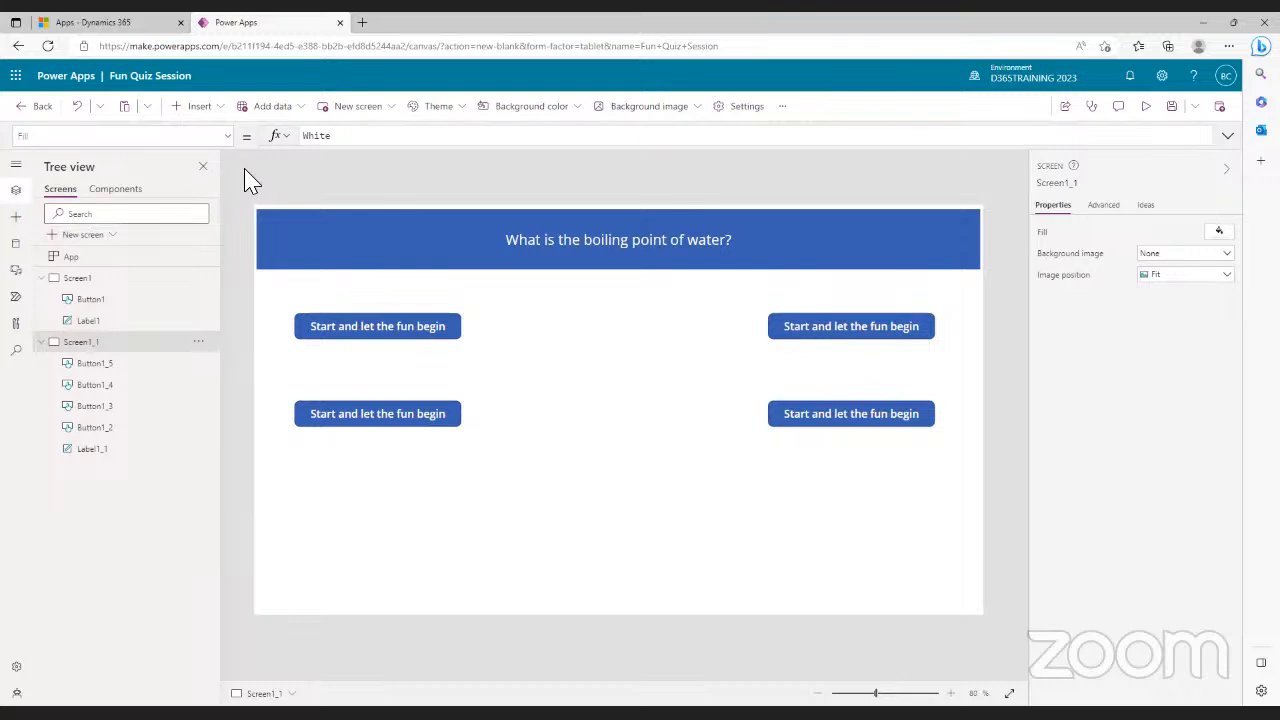
- Insert a Timer control and place Timer1 centred below the four buttons
{"action": "left_click", "coordinate": [221, 112]}
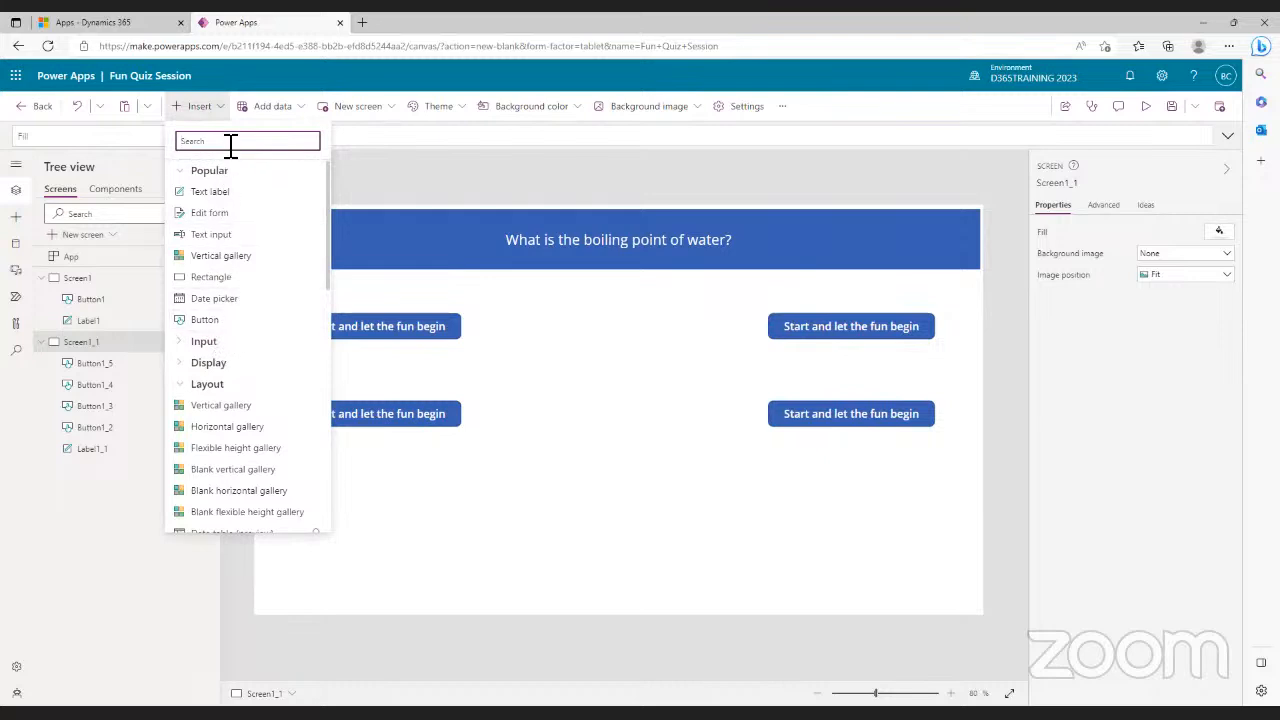
{"action": "type", "text": "tim"}
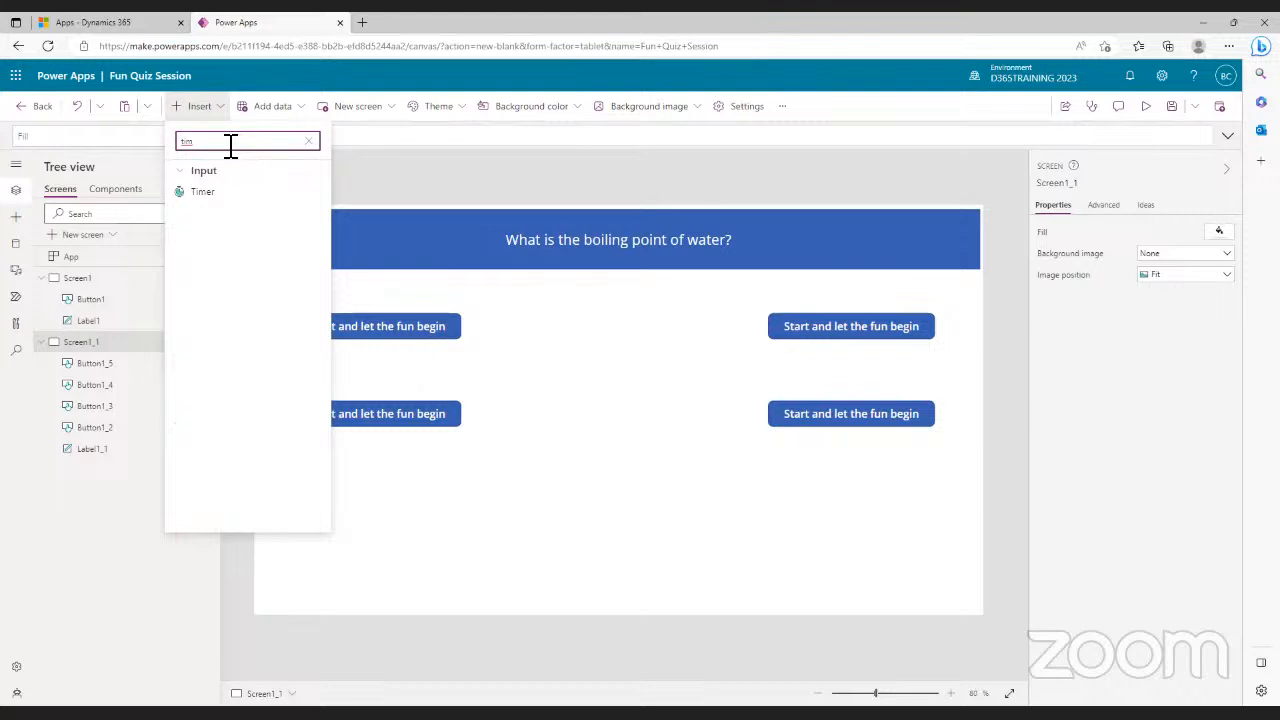
{"action": "left_click", "coordinate": [213, 197]}
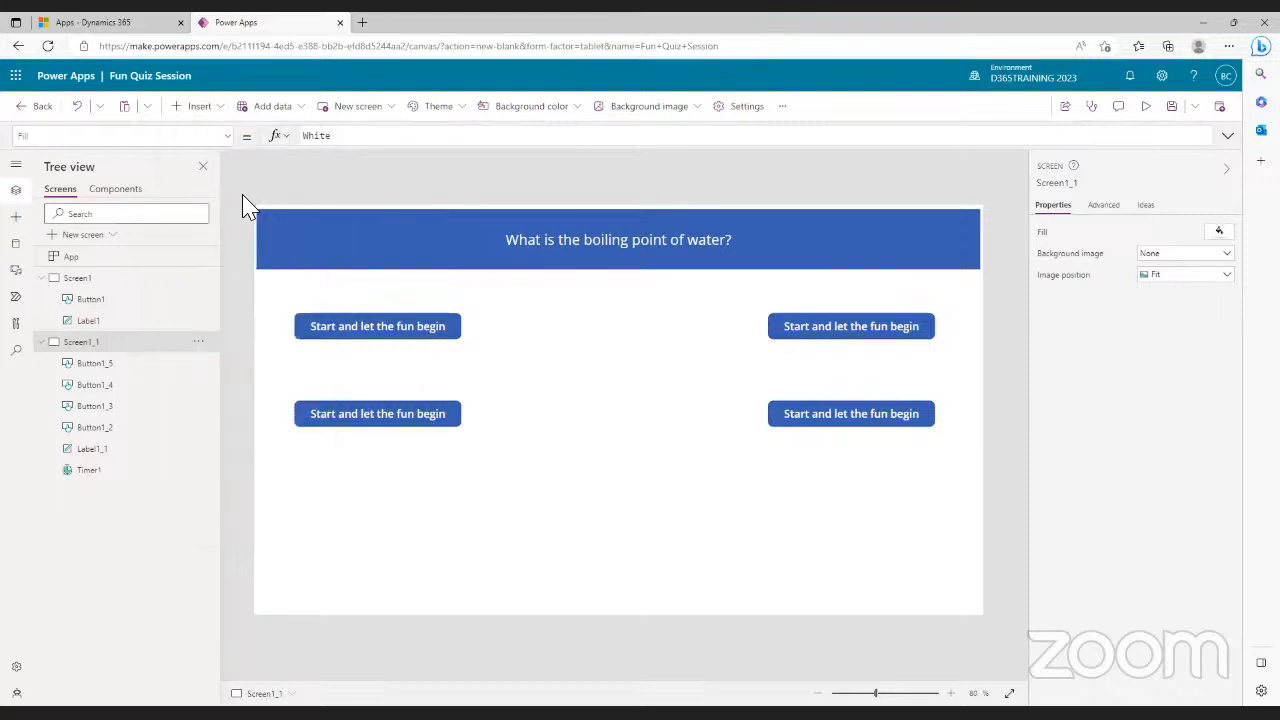
{"action": "left_click_drag", "start_coordinate": [330, 244], "coordinate": [619, 512]}
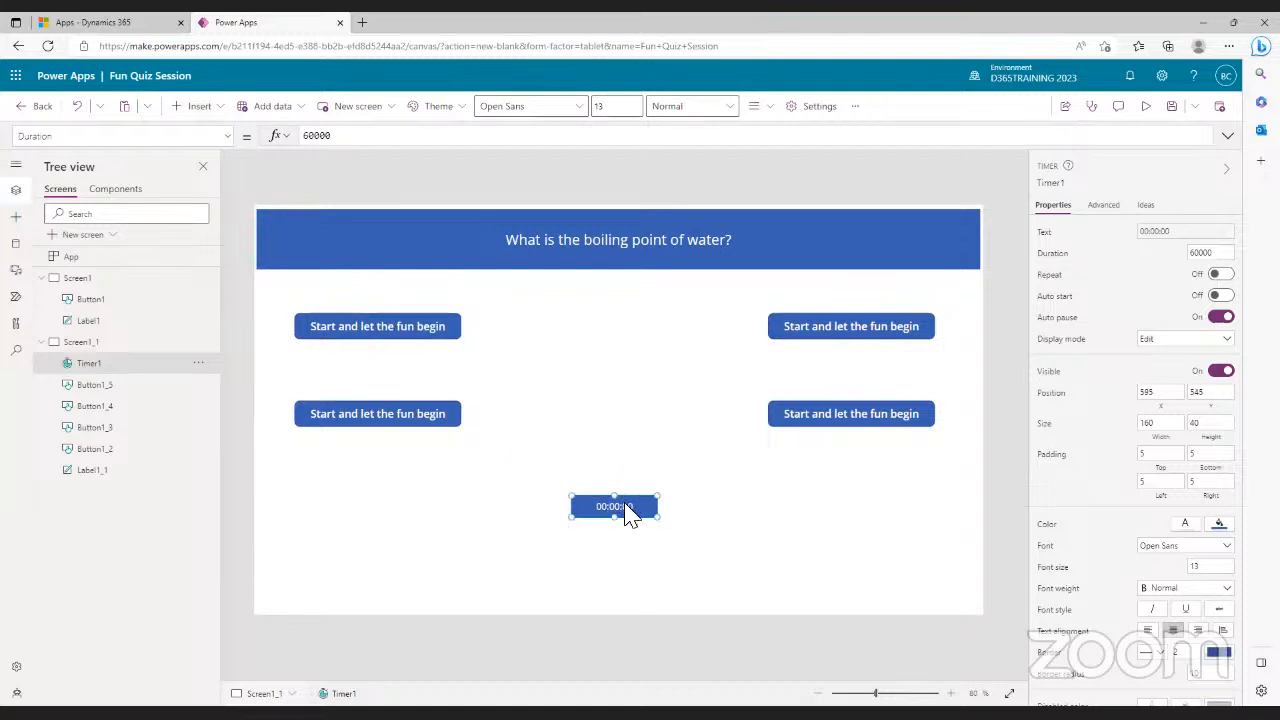
- Set the upper answer buttons' text to '37 degrees' and '100 degrees'
{"action": "left_click", "coordinate": [415, 331]}
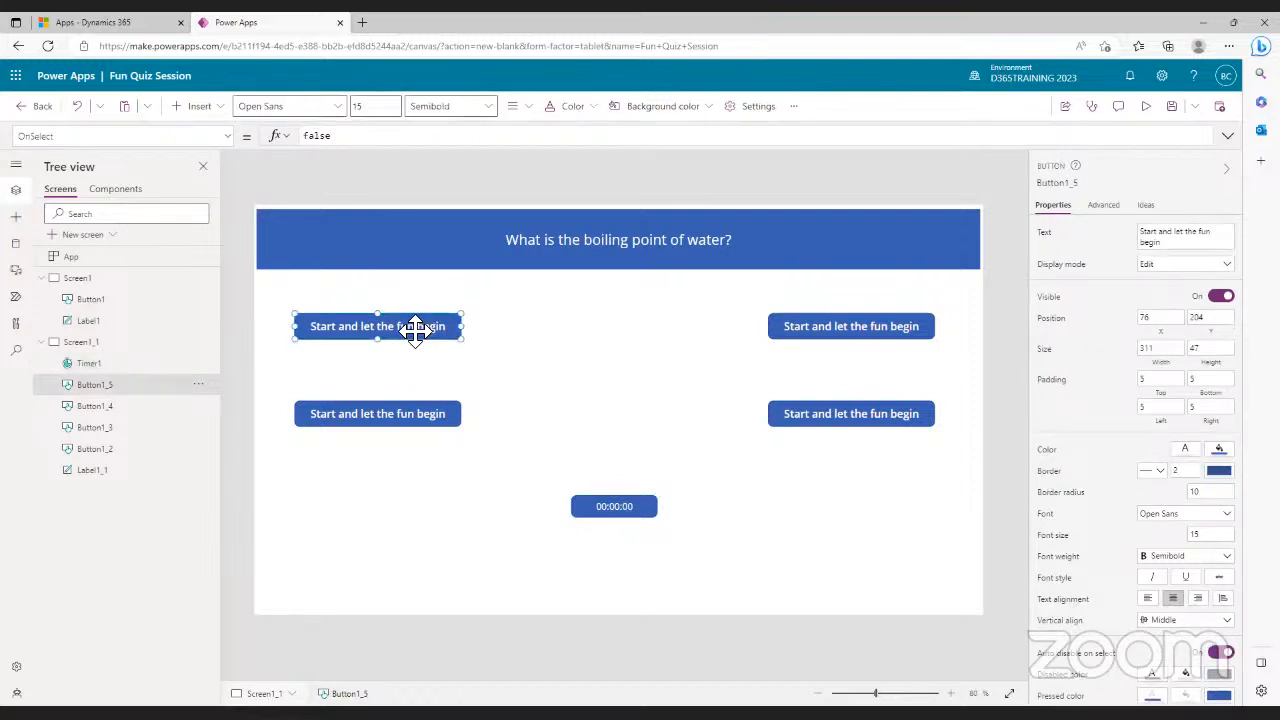
{"action": "left_click", "coordinate": [1168, 248]}
{"action": "type", "text": "37"}
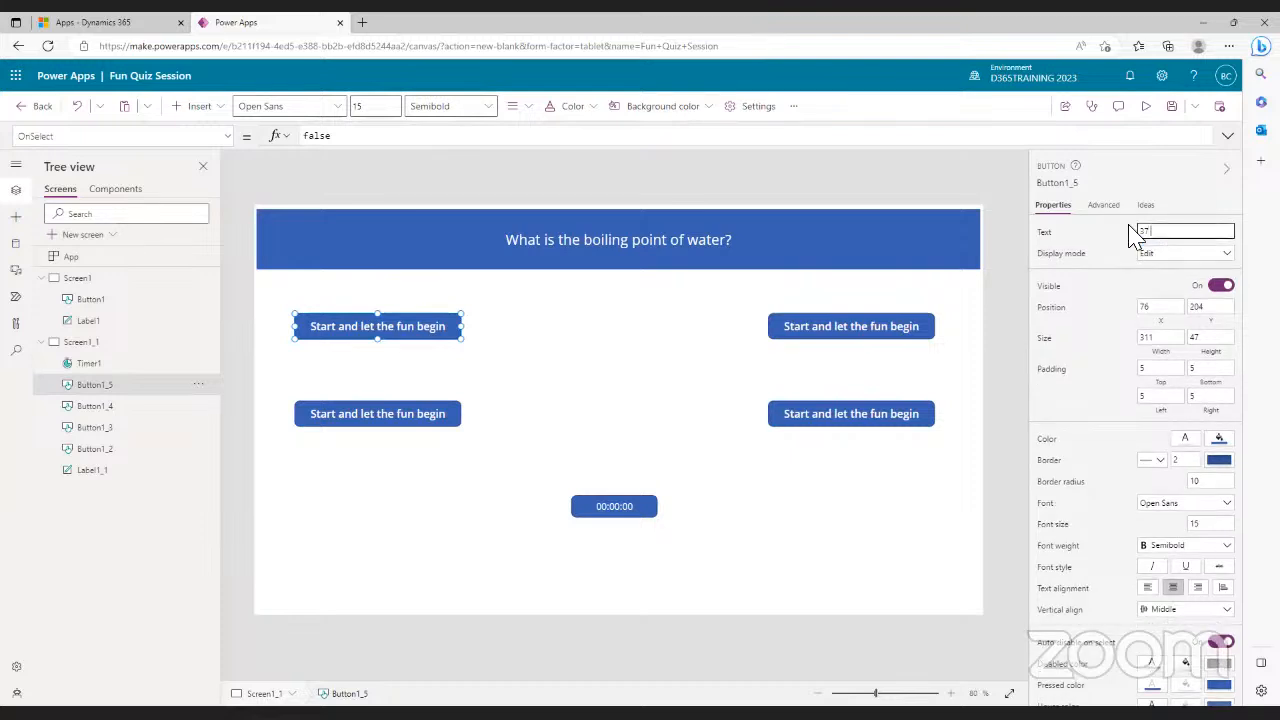
{"action": "type", "text": " degre"}
{"action": "type", "text": "ees"}
{"action": "left_click", "coordinate": [888, 328]}
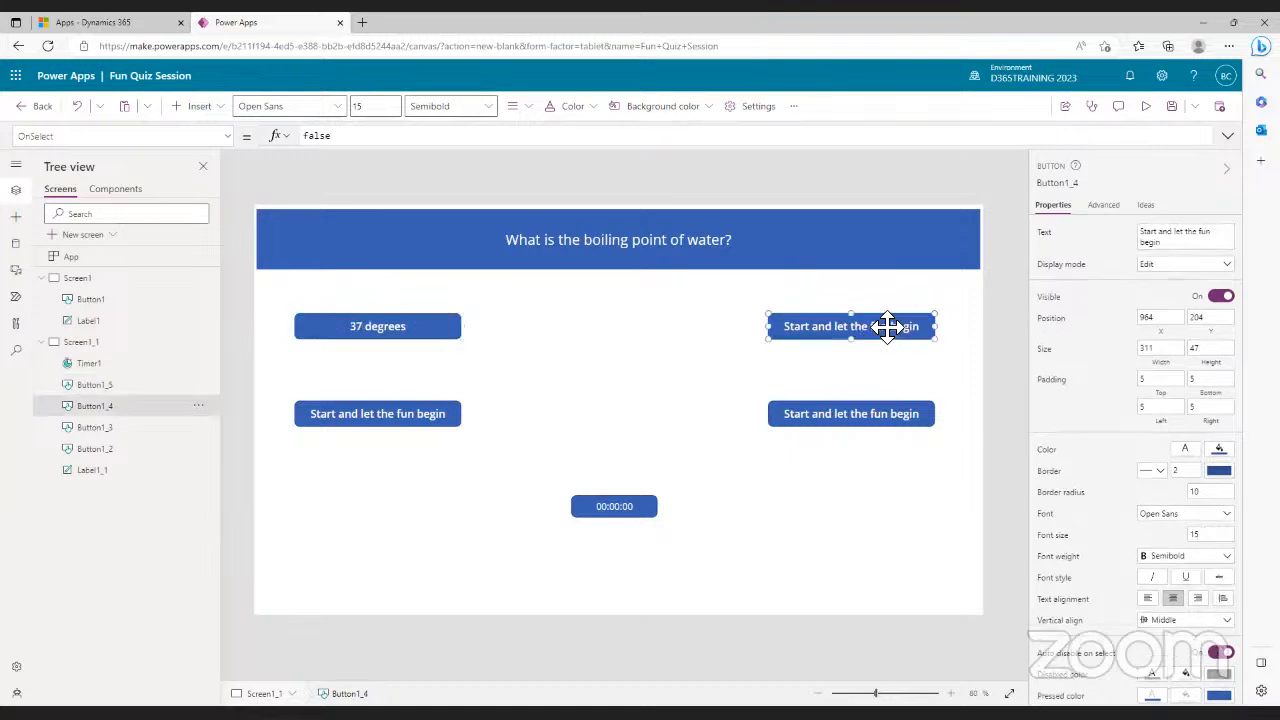
{"action": "left_click", "coordinate": [1147, 235]}
{"action": "type", "text": "100"}
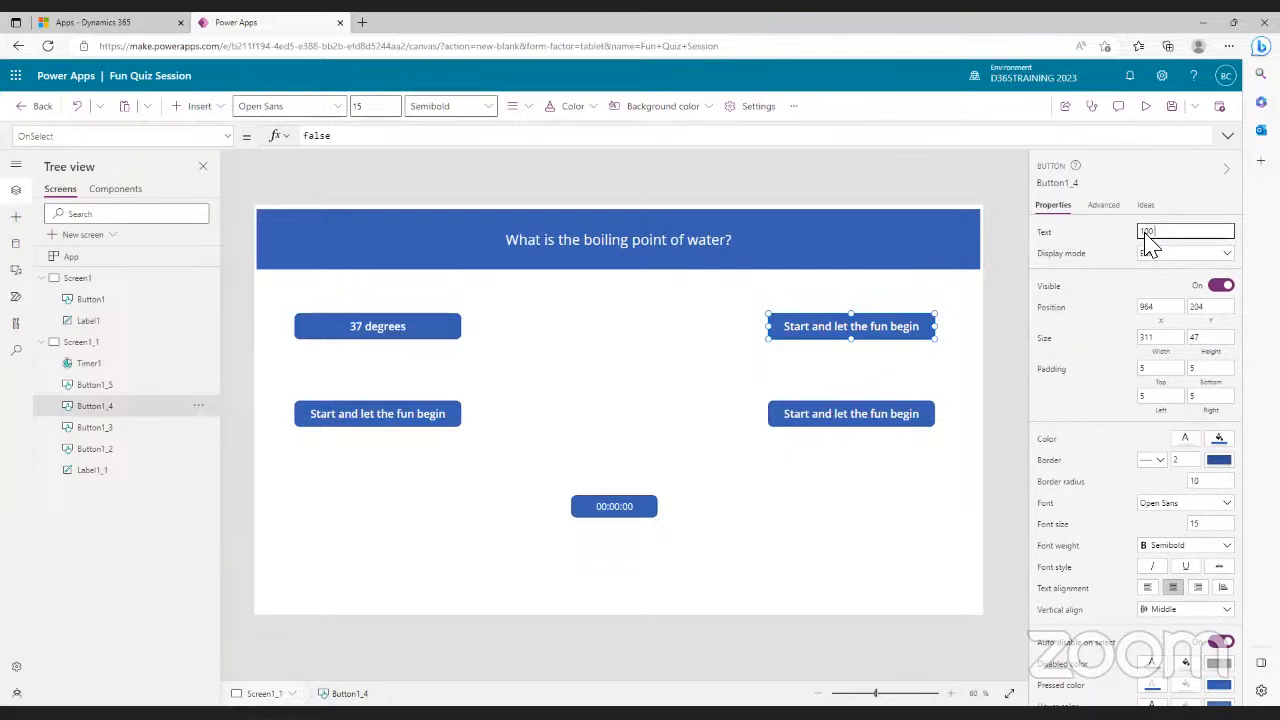
{"action": "type", "text": " degrees"}
- Set the lower-left button to '83 degrees' and retype the lower-right button as '98.4'
{"action": "left_click", "coordinate": [422, 422]}
{"action": "triple_click", "coordinate": [1138, 231]}
{"action": "key", "text": "BackSpace"}
{"action": "type", "text": "33 degree"}
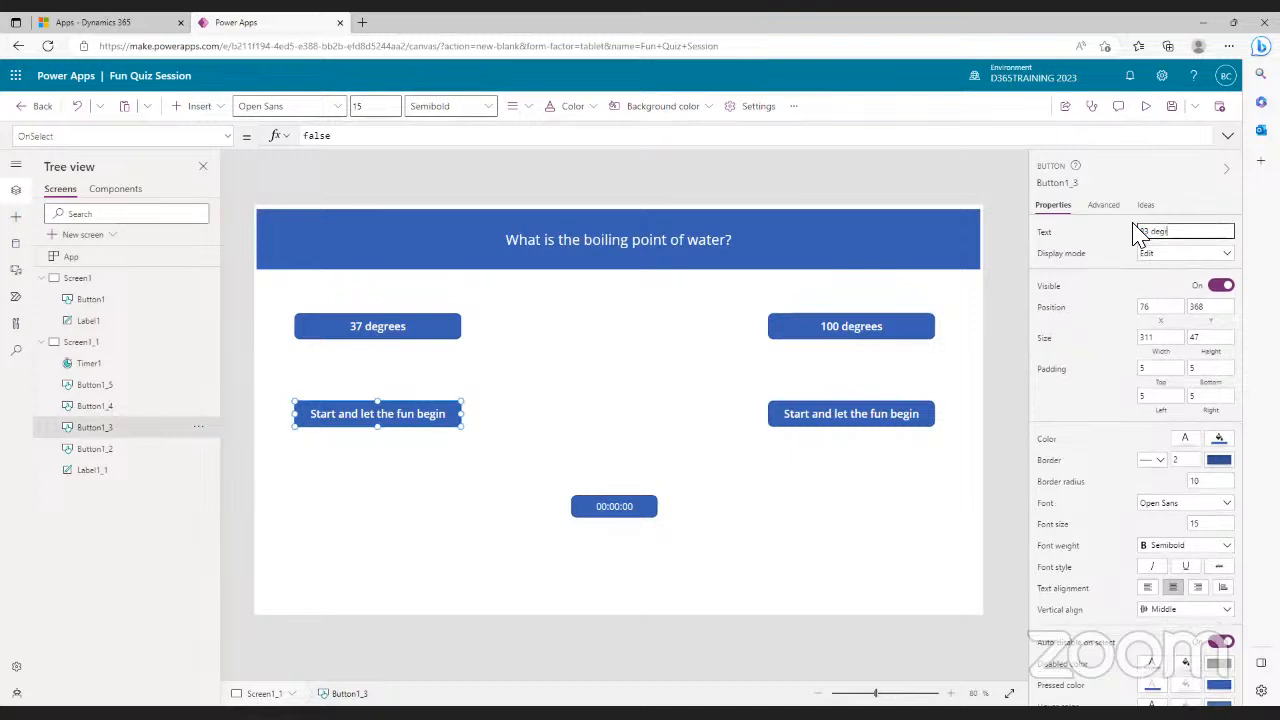
{"action": "type", "text": "s"}
{"action": "left_click", "coordinate": [878, 428]}
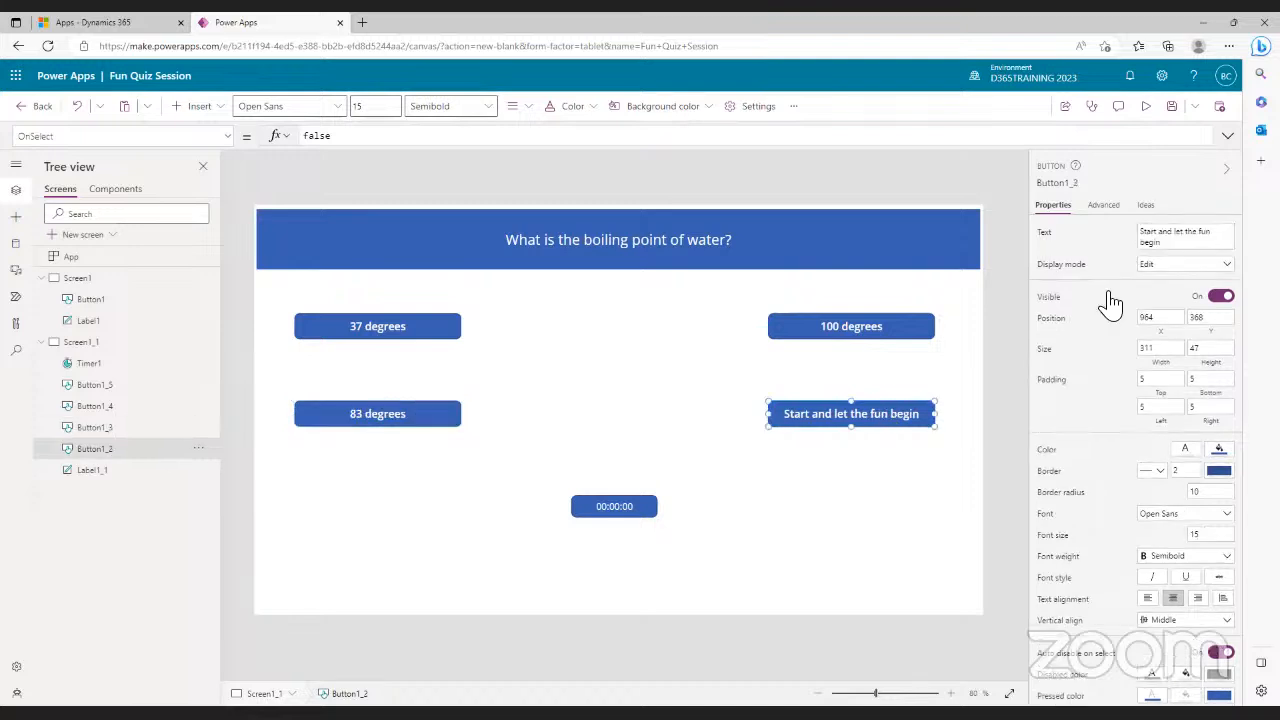
{"action": "left_click", "coordinate": [1125, 230]}
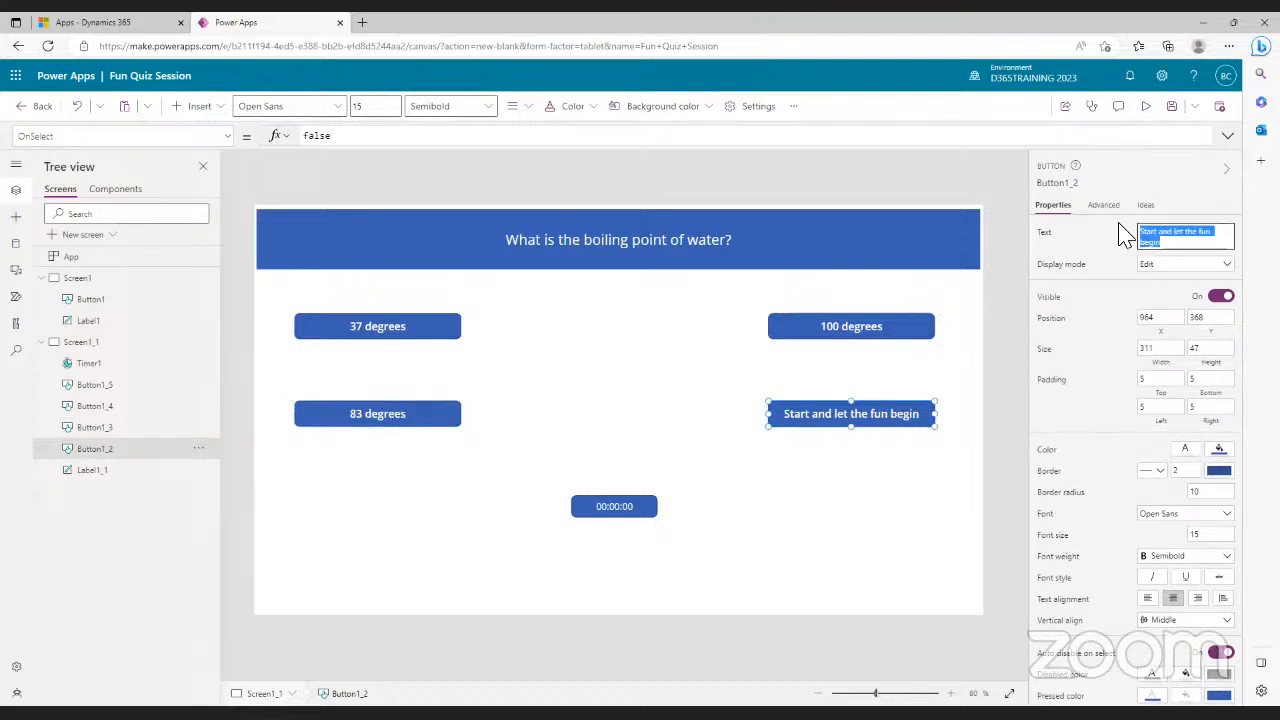
{"action": "type", "text": "98"}
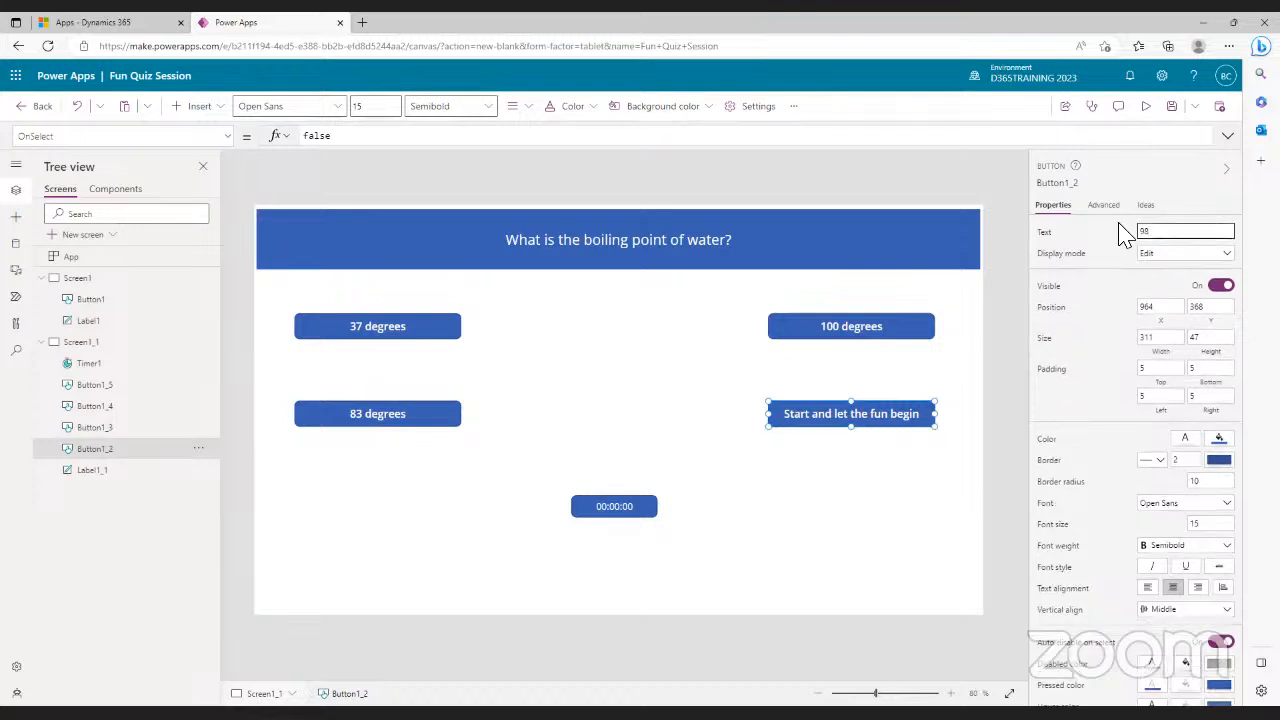
{"action": "type", "text": ".4"}
- Commit the 98.4 answer, change Timer1's Duration from 60000 to 15000, and save
{"action": "left_click", "coordinate": [887, 508]}
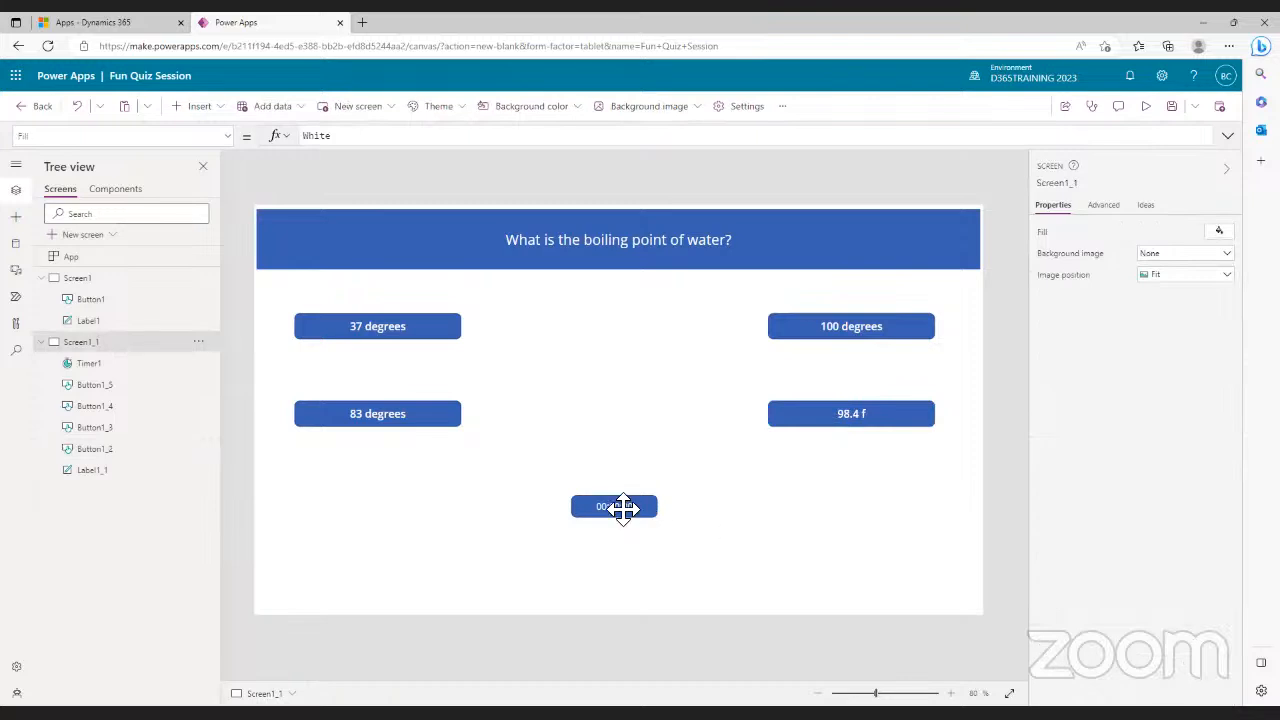
{"action": "left_click", "coordinate": [621, 510]}
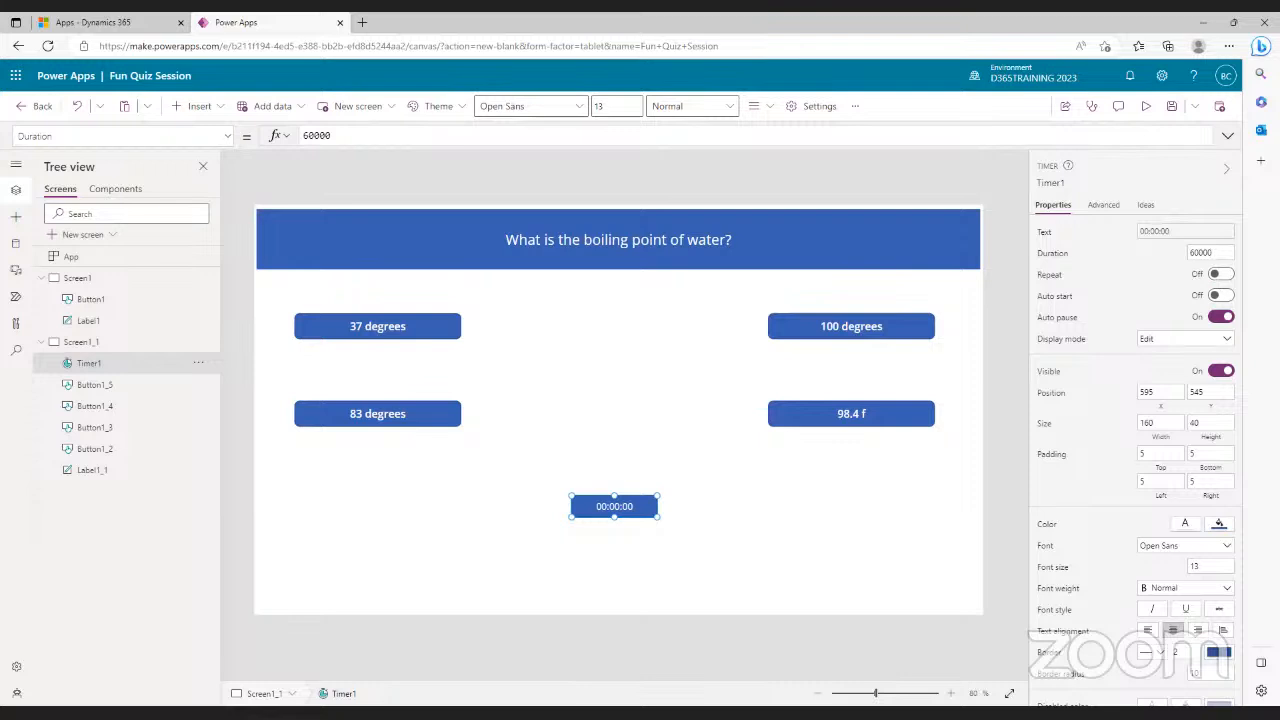
{"action": "left_click", "coordinate": [1219, 256]}
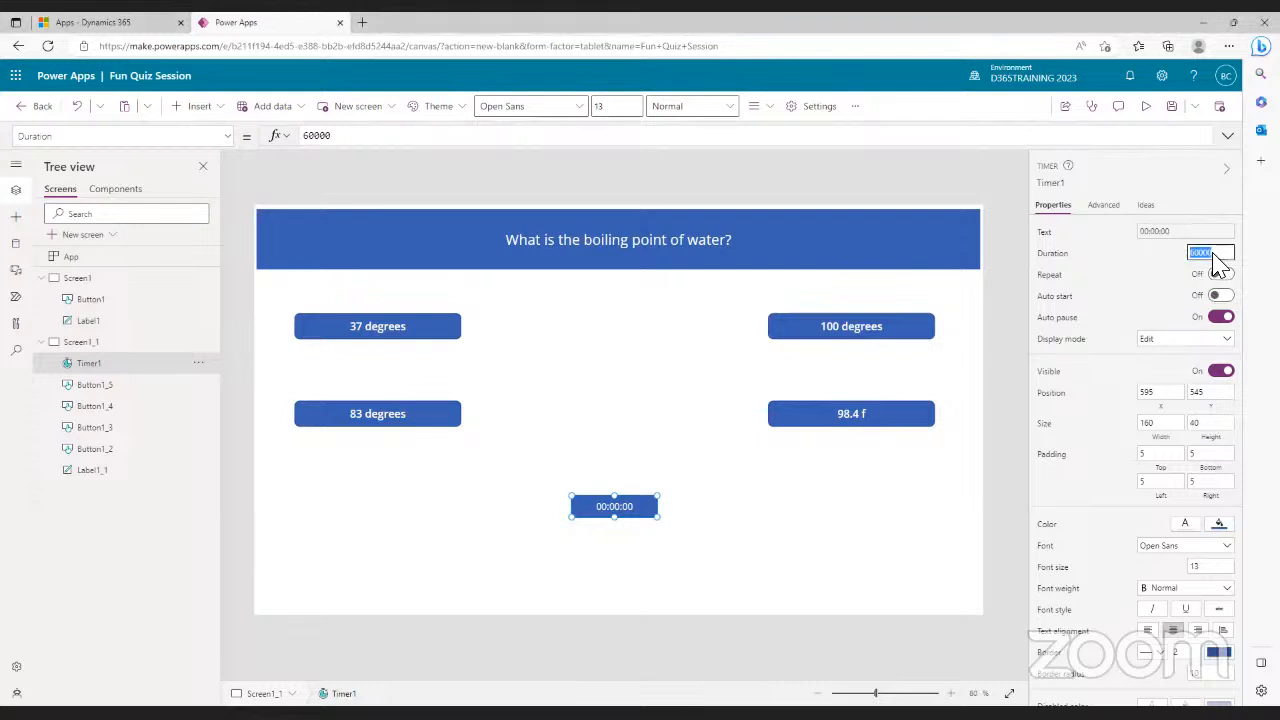
{"action": "type", "text": "15000"}
{"action": "left_click", "coordinate": [790, 527]}
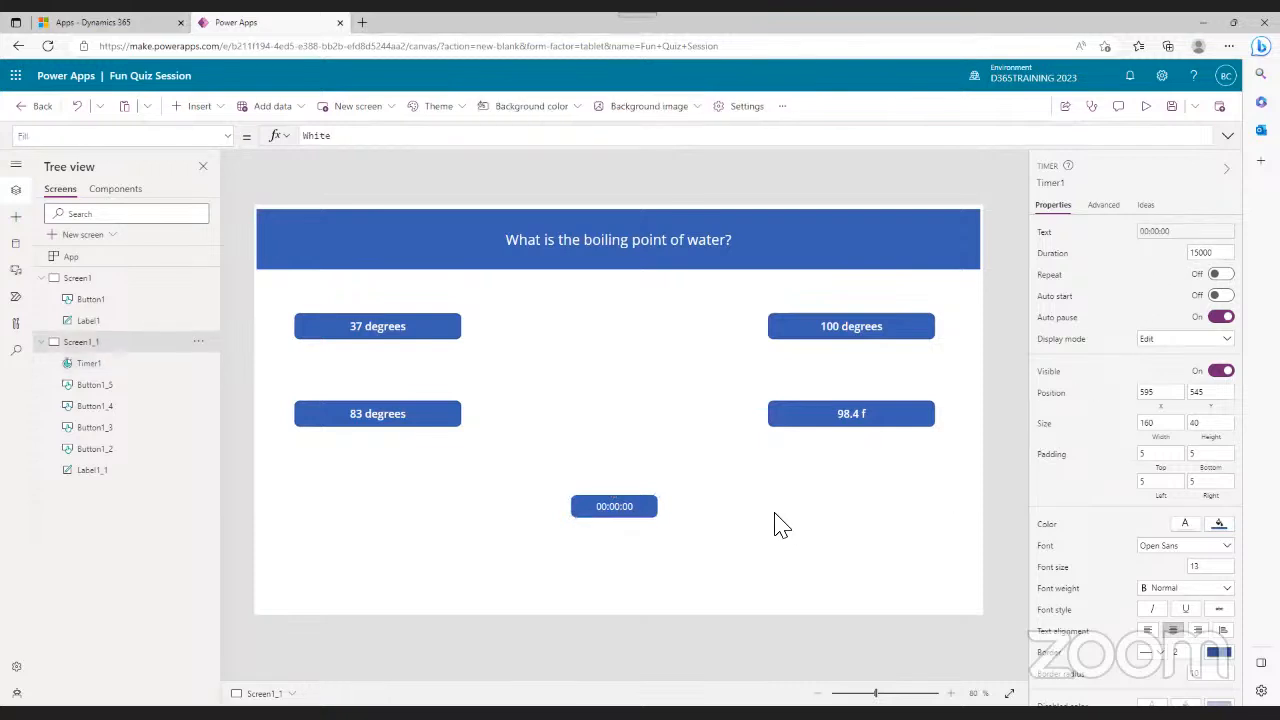
{"action": "left_click", "coordinate": [637, 507]}
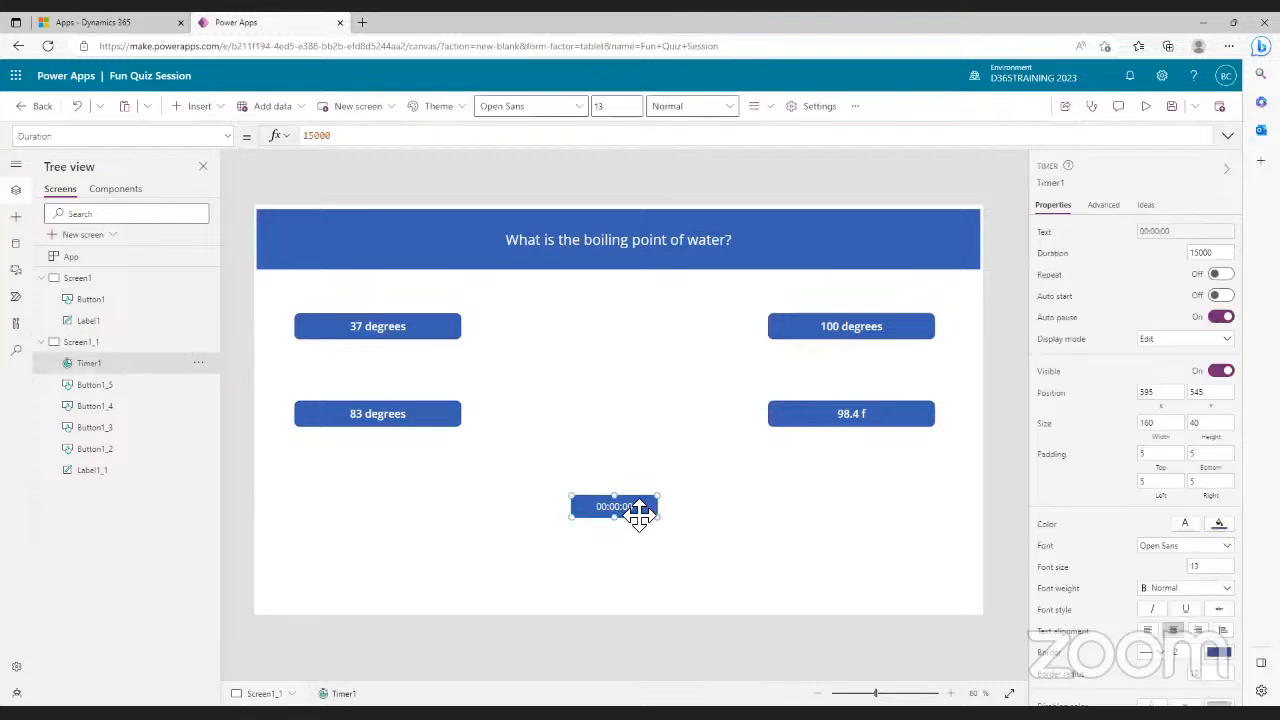
{"action": "left_click", "coordinate": [1172, 108]}
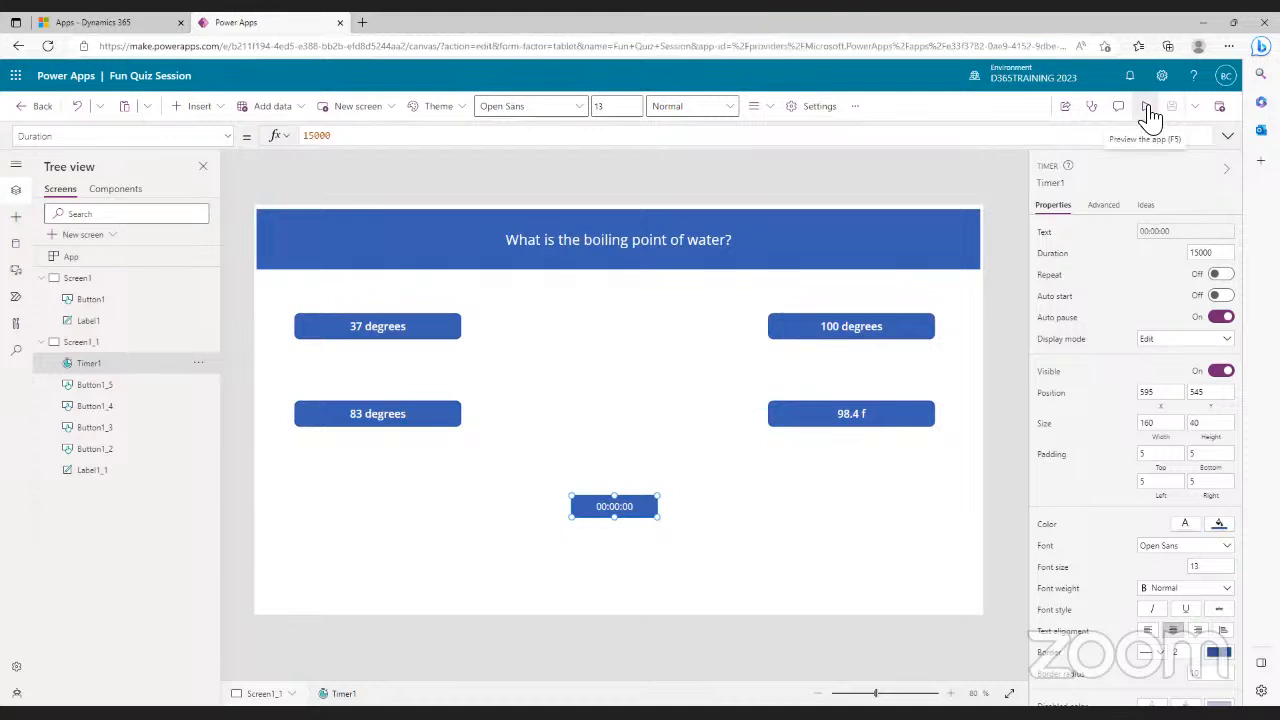
{"action": "left_click", "coordinate": [1147, 112]}
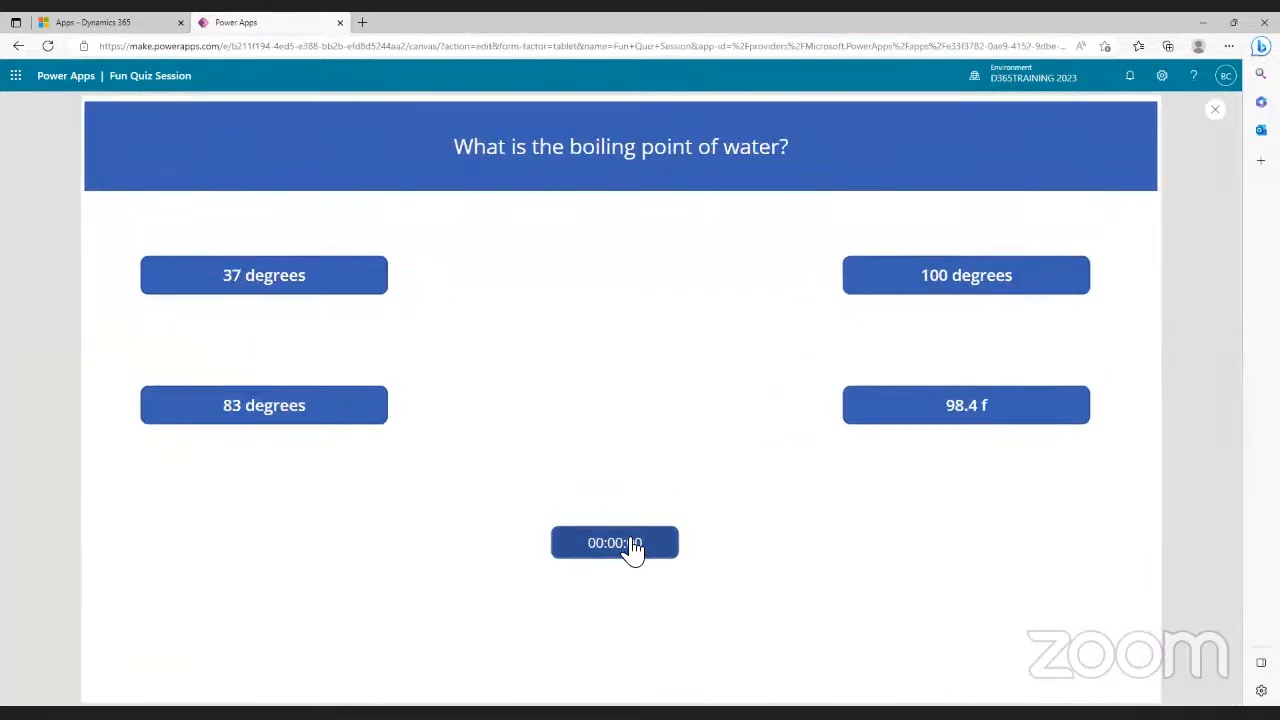
{"action": "left_click", "coordinate": [632, 550]}
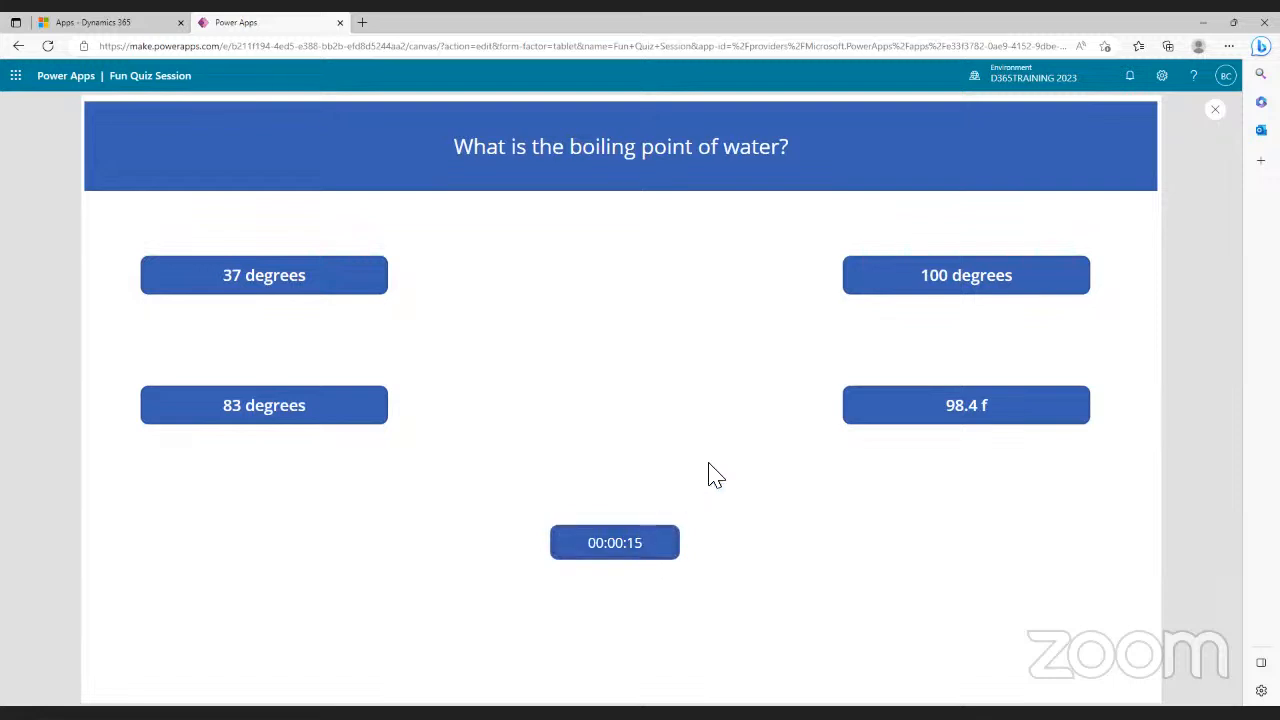
{"action": "left_click", "coordinate": [1216, 112]}
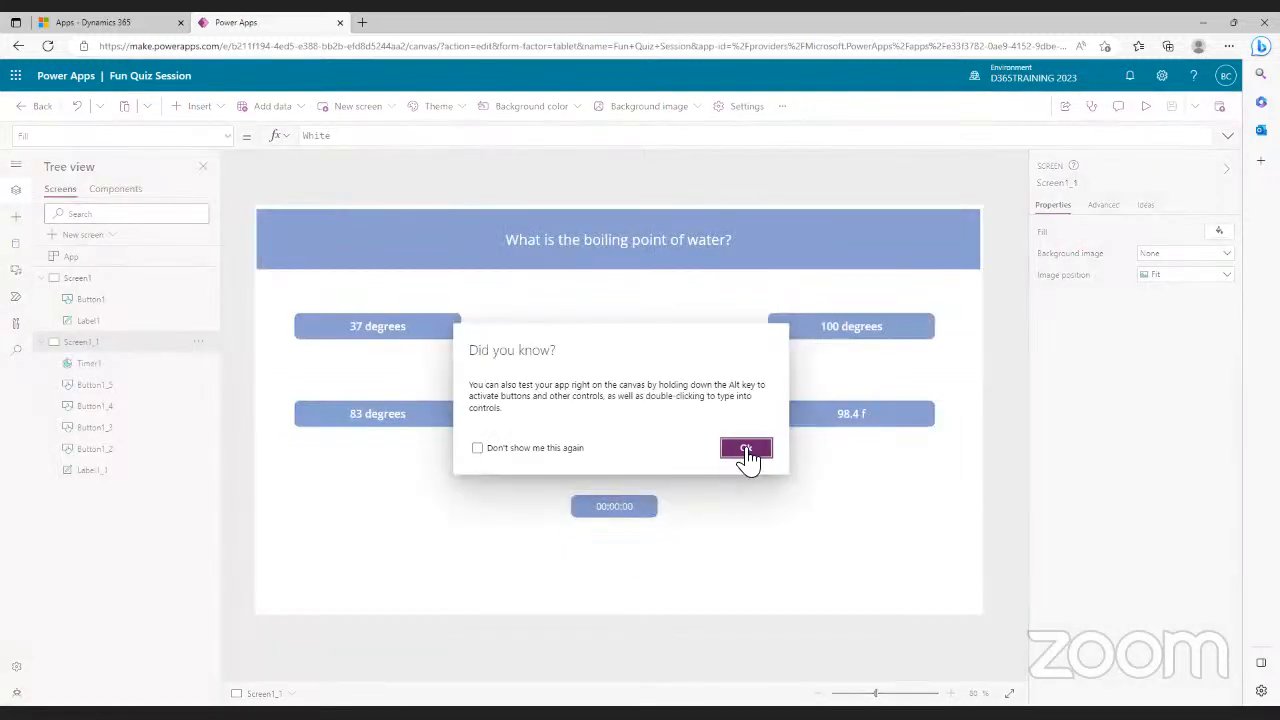
{"action": "left_click", "coordinate": [746, 451]}
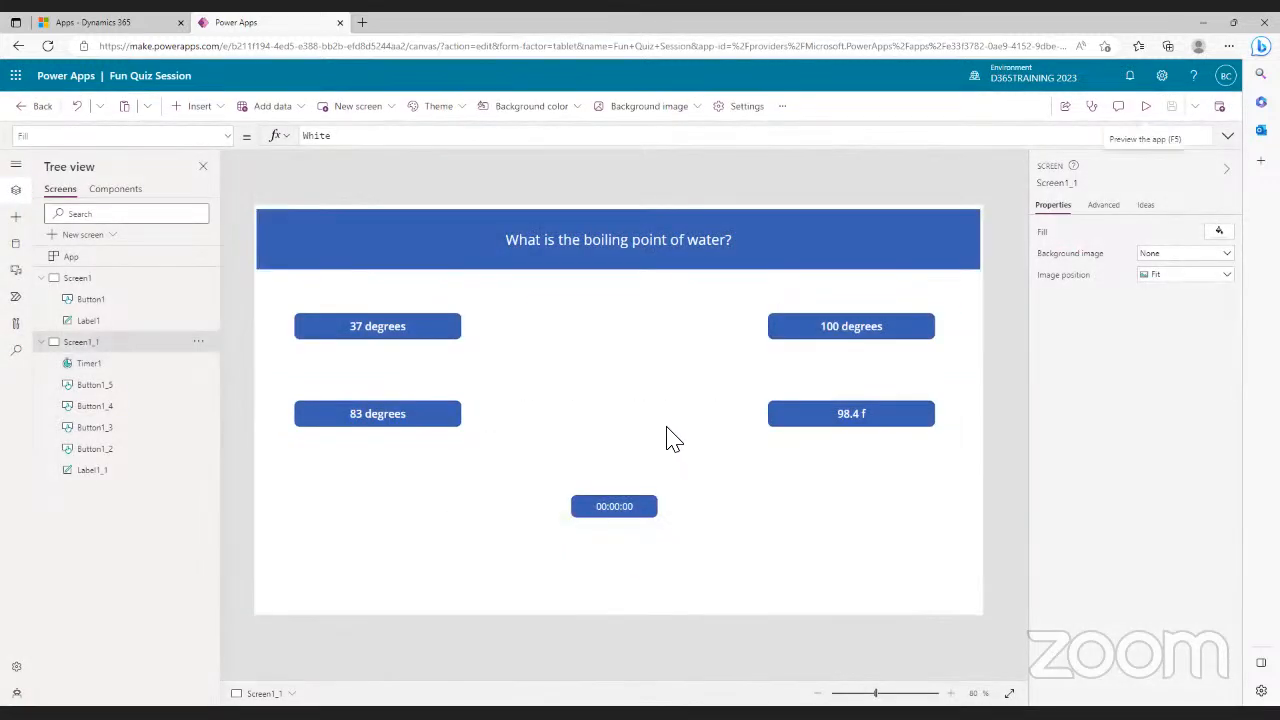
- Select Timer1 and switch the formula bar to its Text property
{"action": "left_click", "coordinate": [611, 507]}
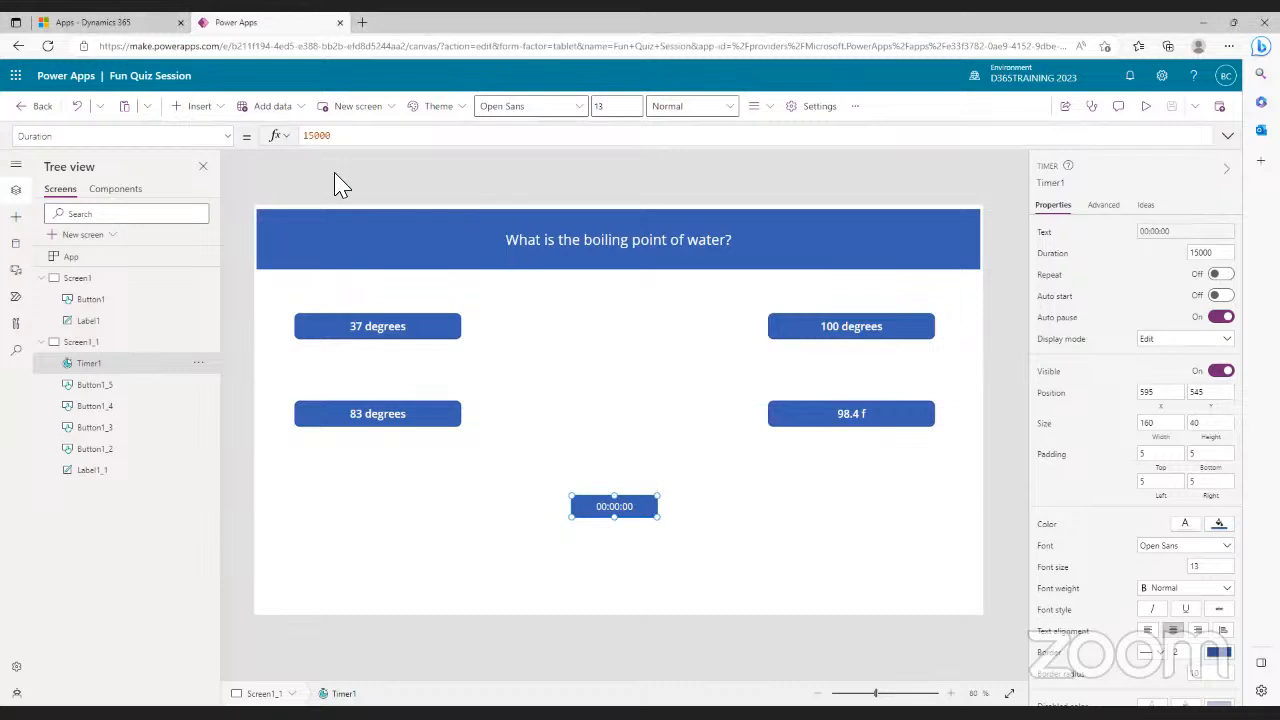
{"action": "left_click", "coordinate": [228, 137]}
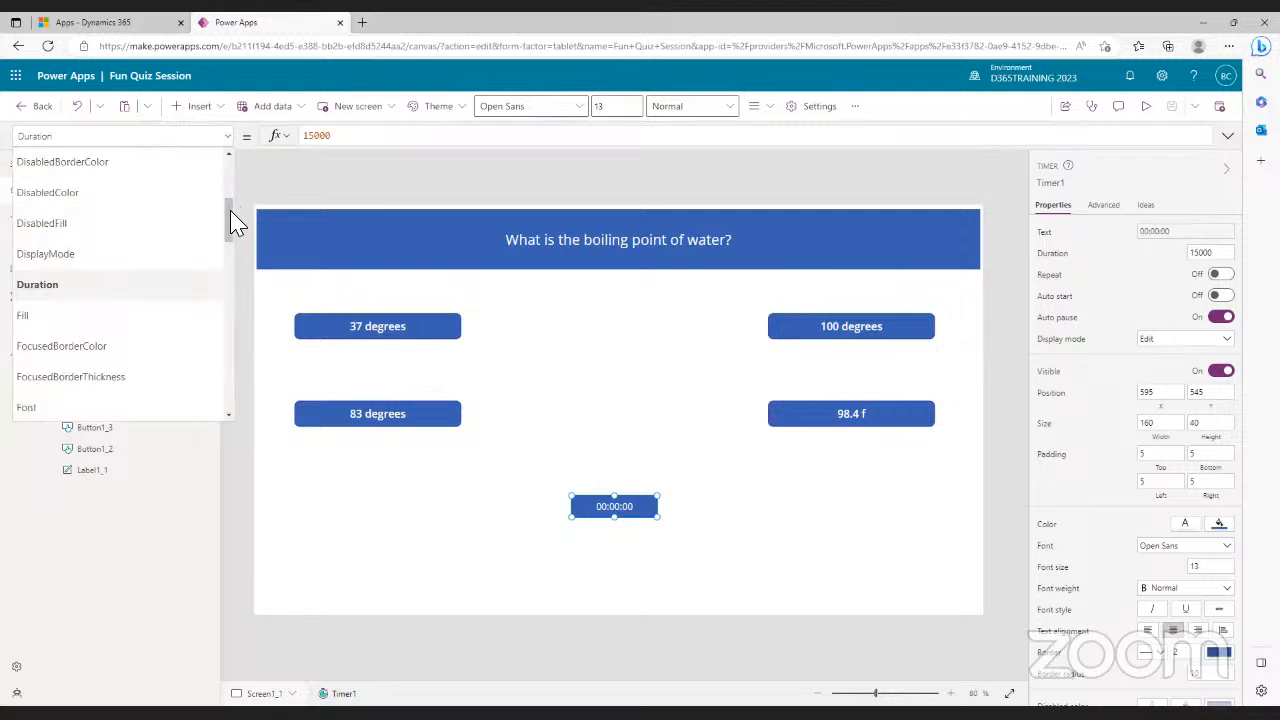
{"action": "left_click_drag", "start_coordinate": [230, 226], "coordinate": [240, 370]}
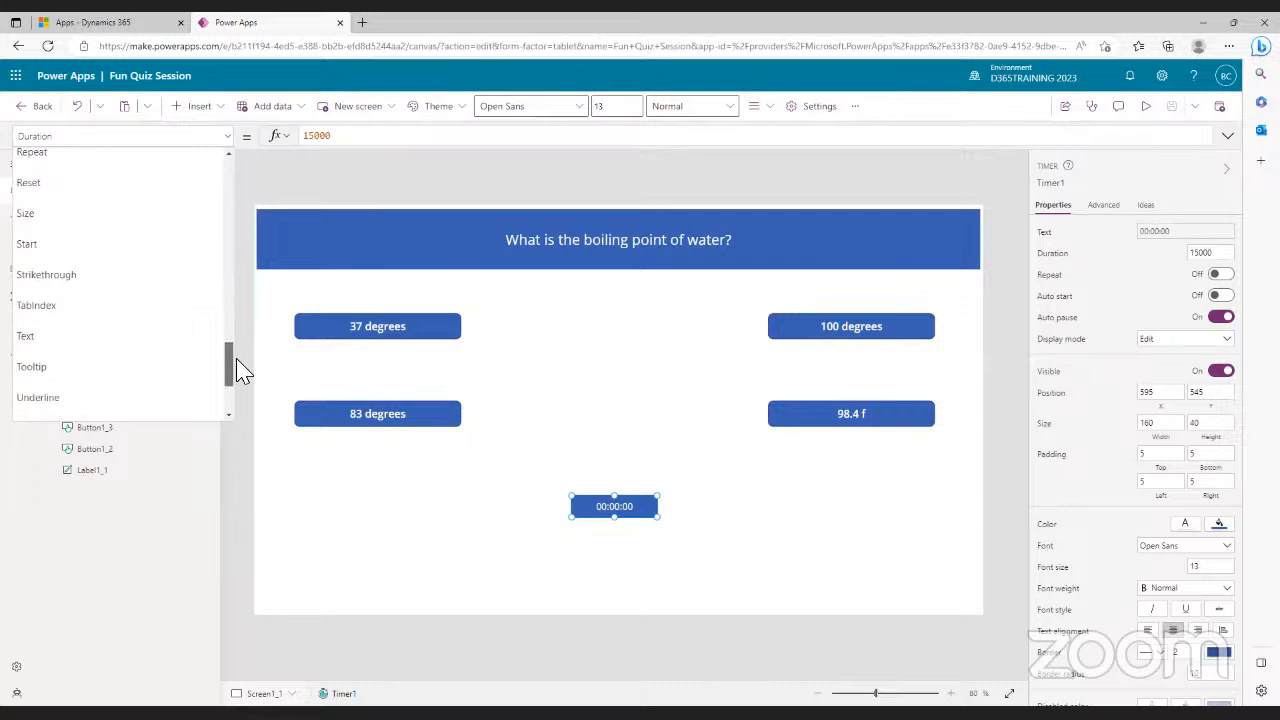
{"action": "left_click", "coordinate": [94, 351]}
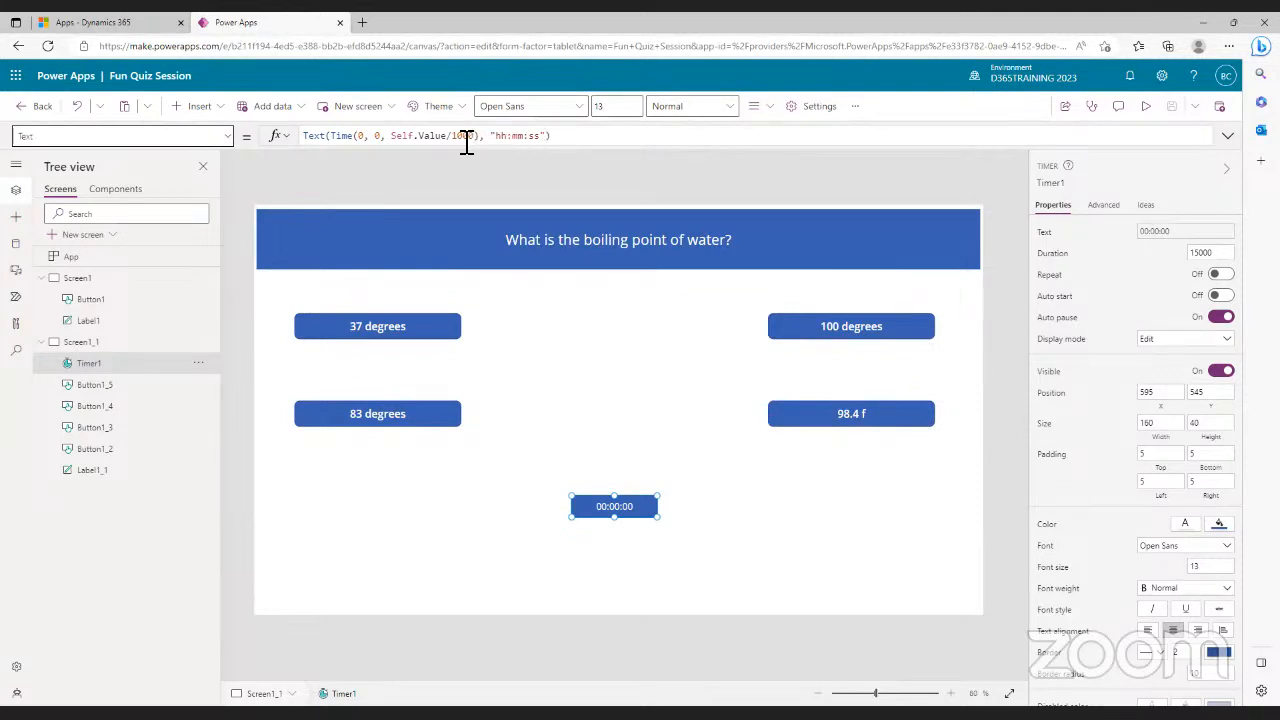
- Wrap the value term in Timer1's Text formula in parentheses and remove Self.Value
{"action": "left_click", "coordinate": [395, 140]}
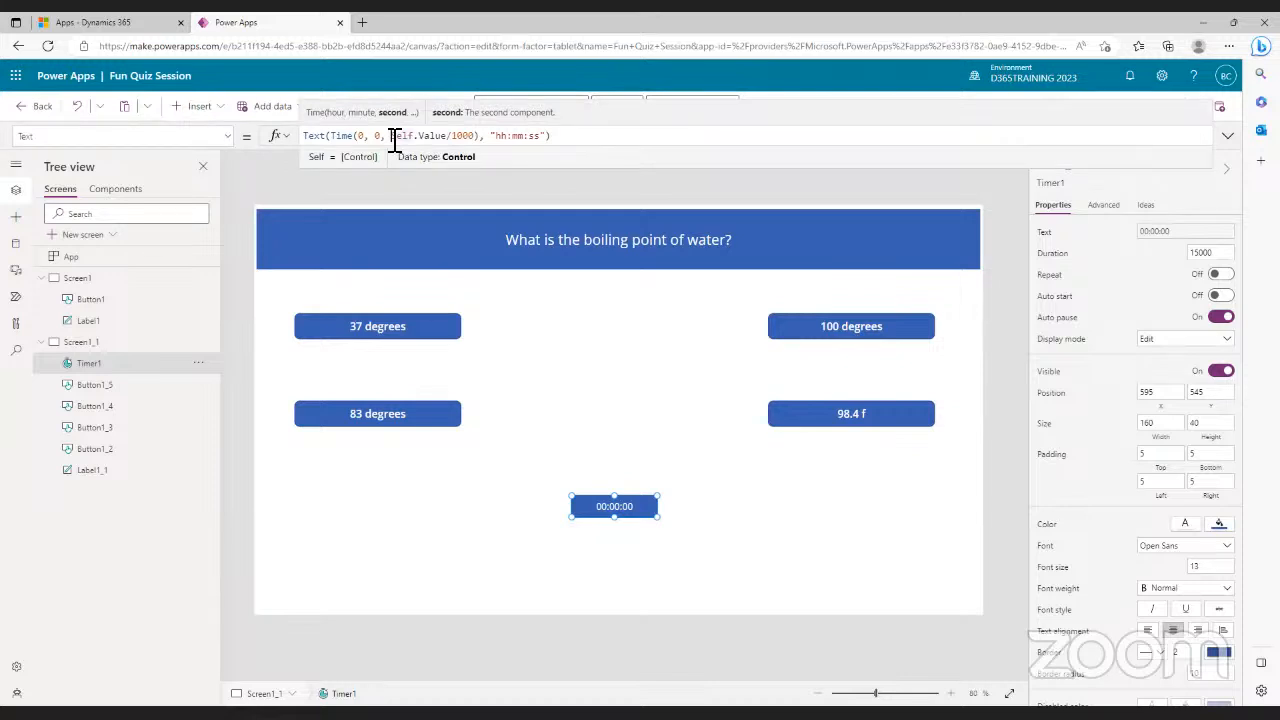
{"action": "type", "text": "("}
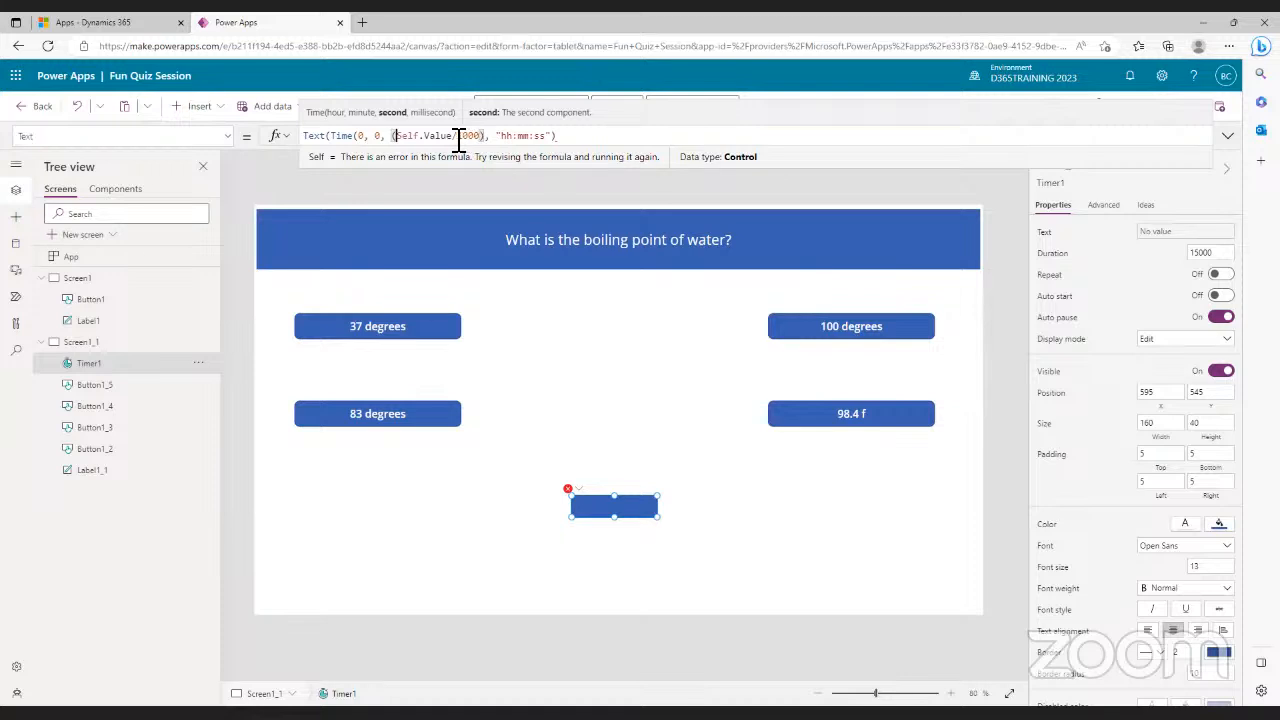
{"action": "type", "text": "/"}
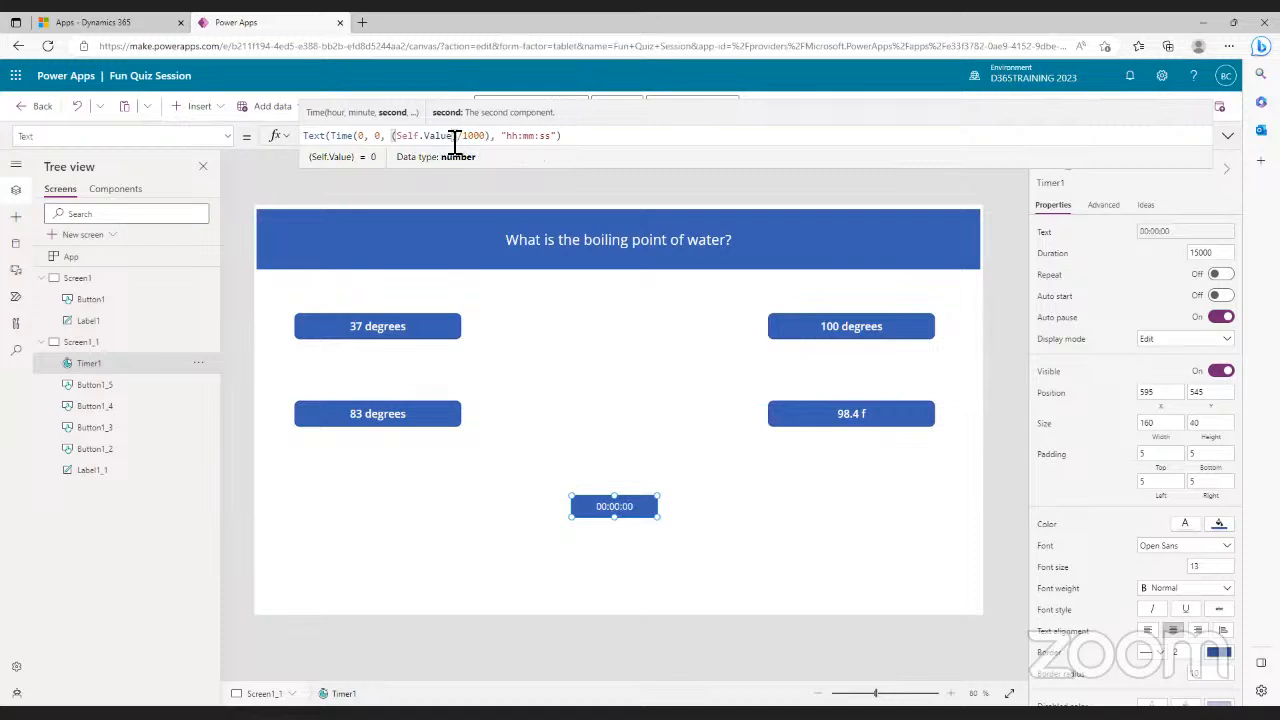
{"action": "key", "text": "BackSpace"}
{"action": "key", "text": "BackSpace"}
{"action": "key", "text": "BackSpace"}
{"action": "key", "text": "BackSpace"}
{"action": "key", "text": "BackSpace"}
{"action": "key", "text": "BackSpace"}
{"action": "key", "text": "BackSpace"}
{"action": "key", "text": "BackSpace"}
{"action": "key", "text": "BackSpace"}
{"action": "key", "text": "BackSpace"}
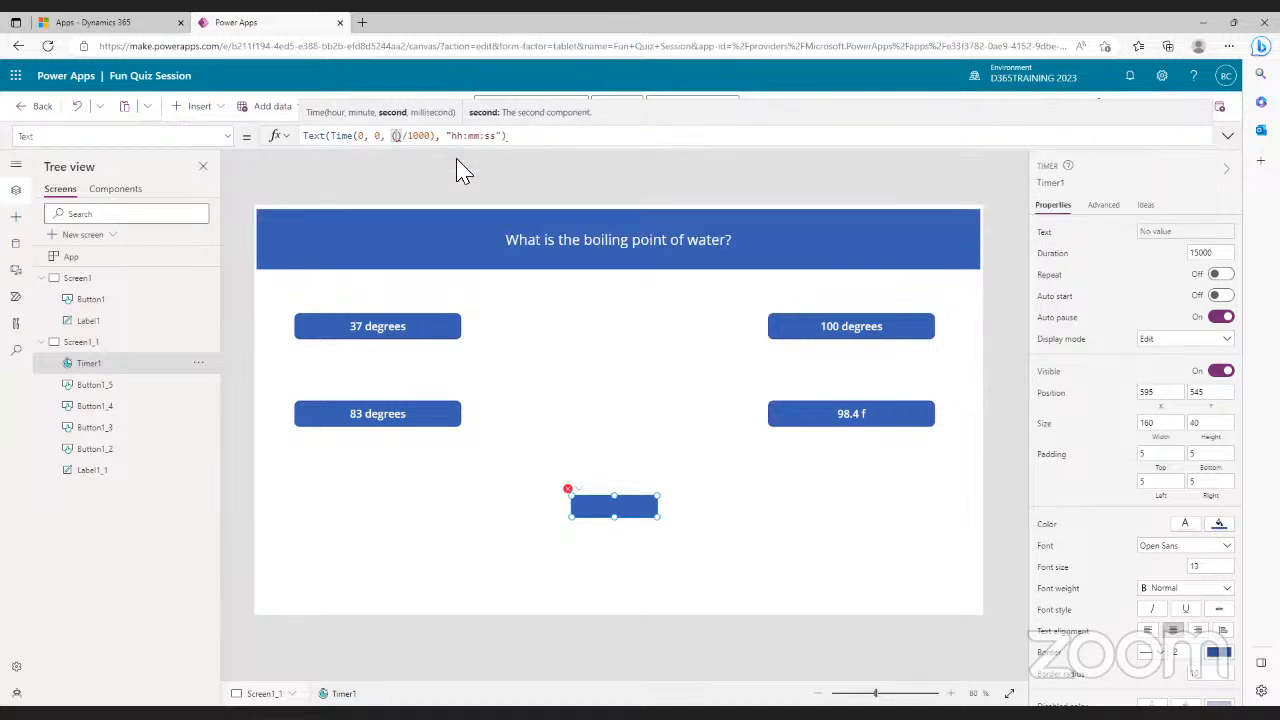
{"action": "type", "text": "timer"}
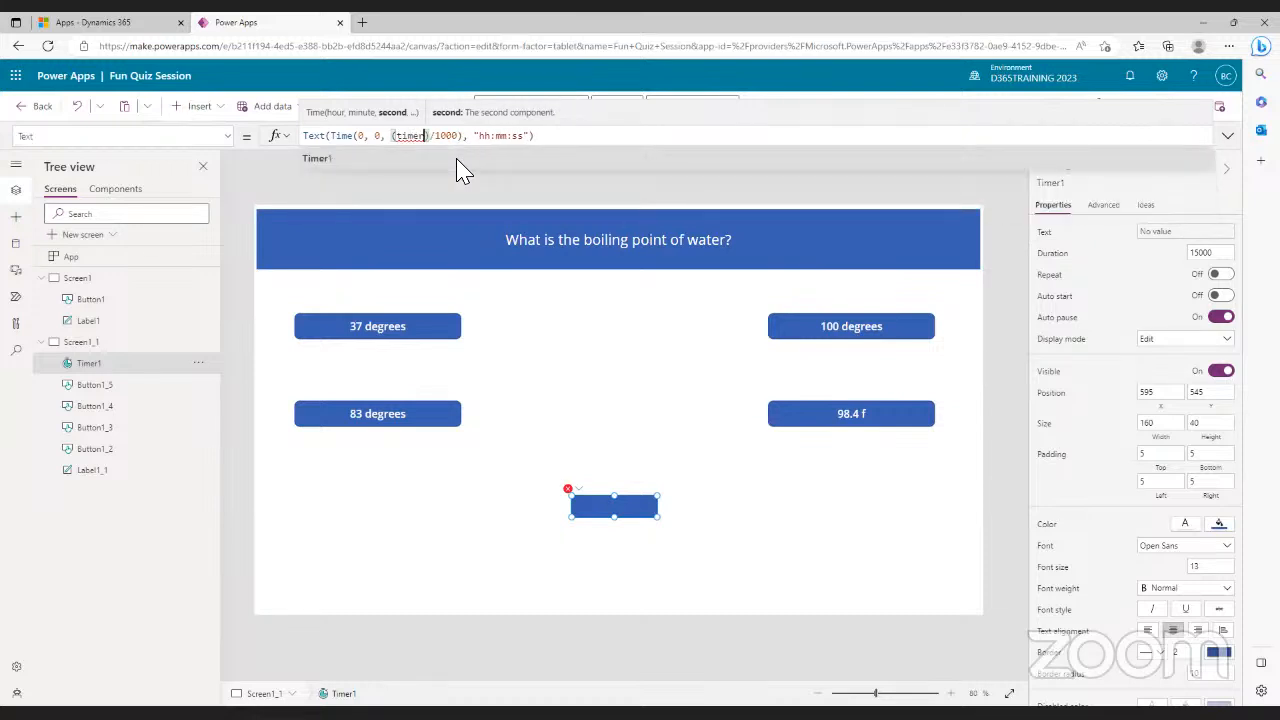
{"action": "key", "text": "BackSpace"}
{"action": "key", "text": "BackSpace"}
{"action": "key", "text": "BackSpace"}
{"action": "key", "text": "BackSpace"}
{"action": "key", "text": "BackSpace"}
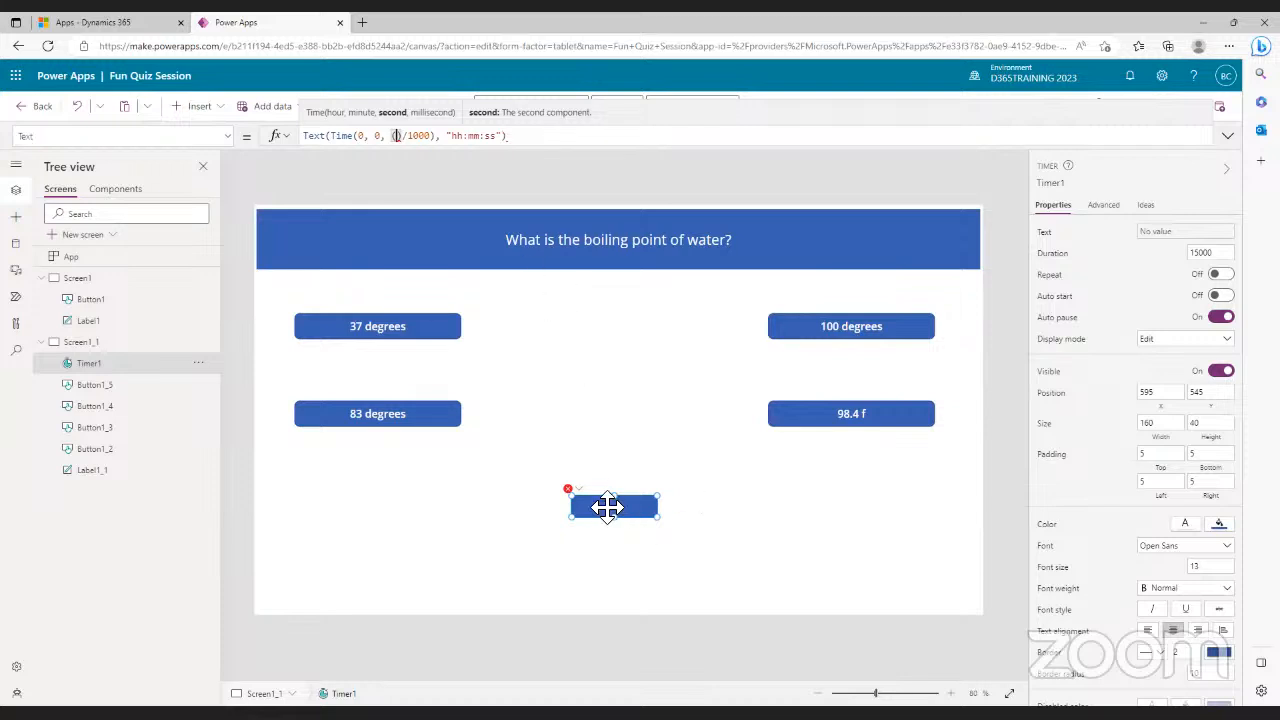
{"action": "left_click", "coordinate": [840, 414]}
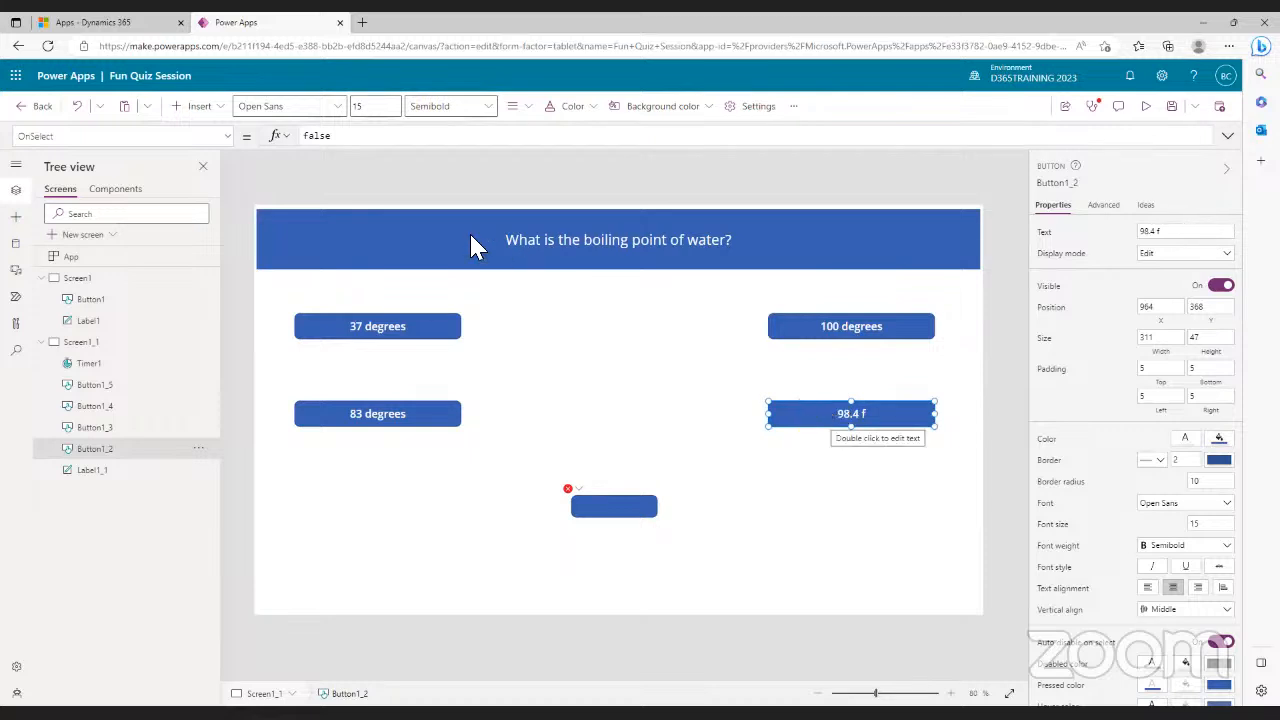
{"action": "left_click", "coordinate": [612, 510]}
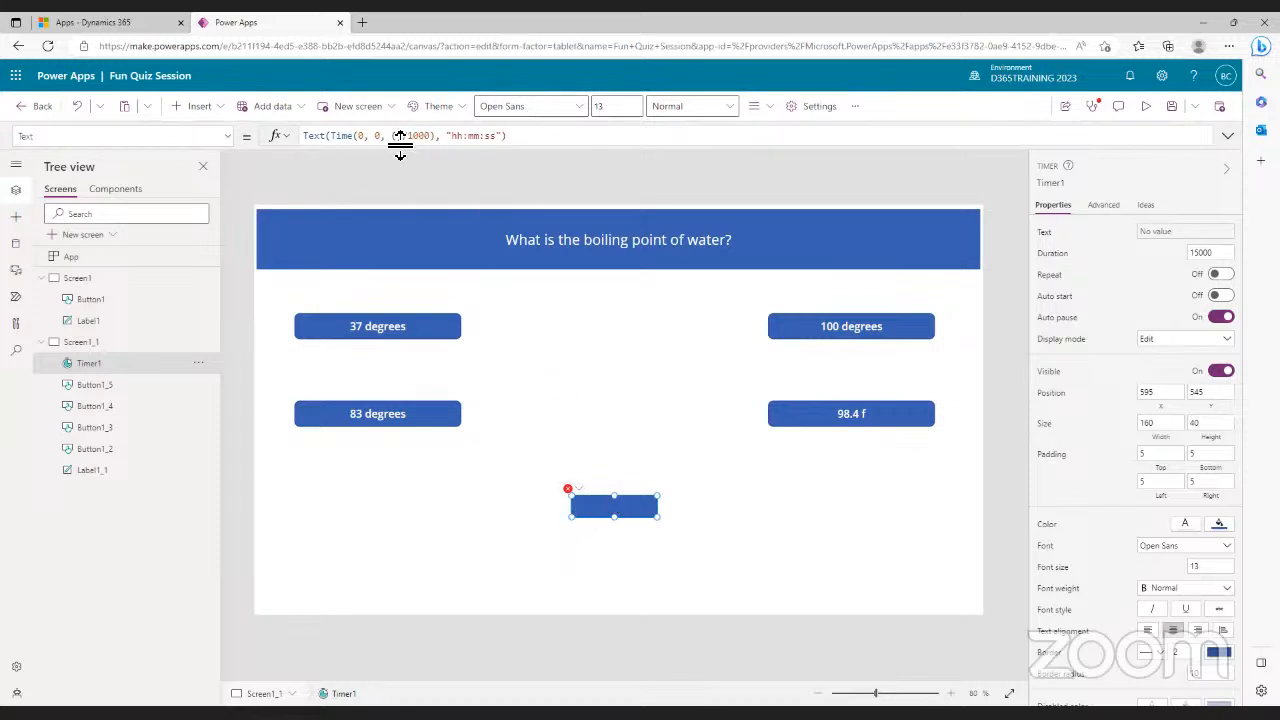
- Complete the formula as Text(Time(0,0,(Timer1.Duration-Timer1.Value)/1000),"hh:mm:ss") to show a countdown
{"action": "left_click", "coordinate": [402, 140]}
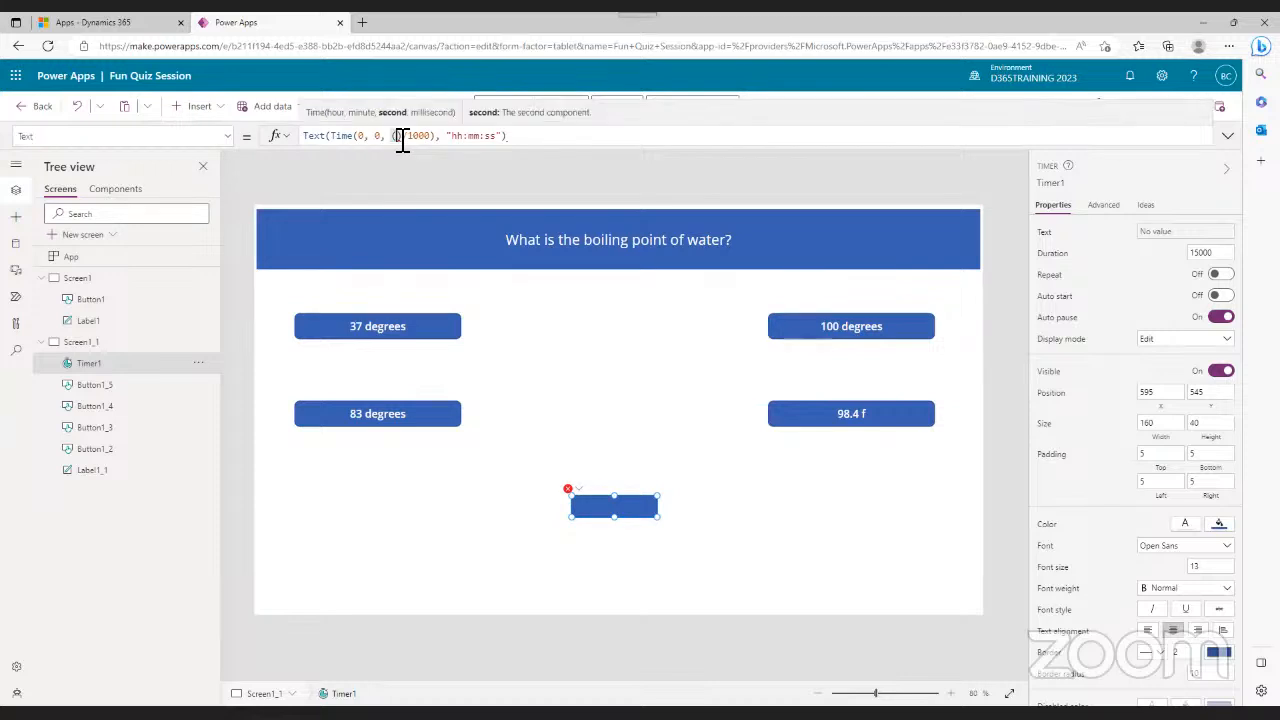
{"action": "type", "text": "Timer"}
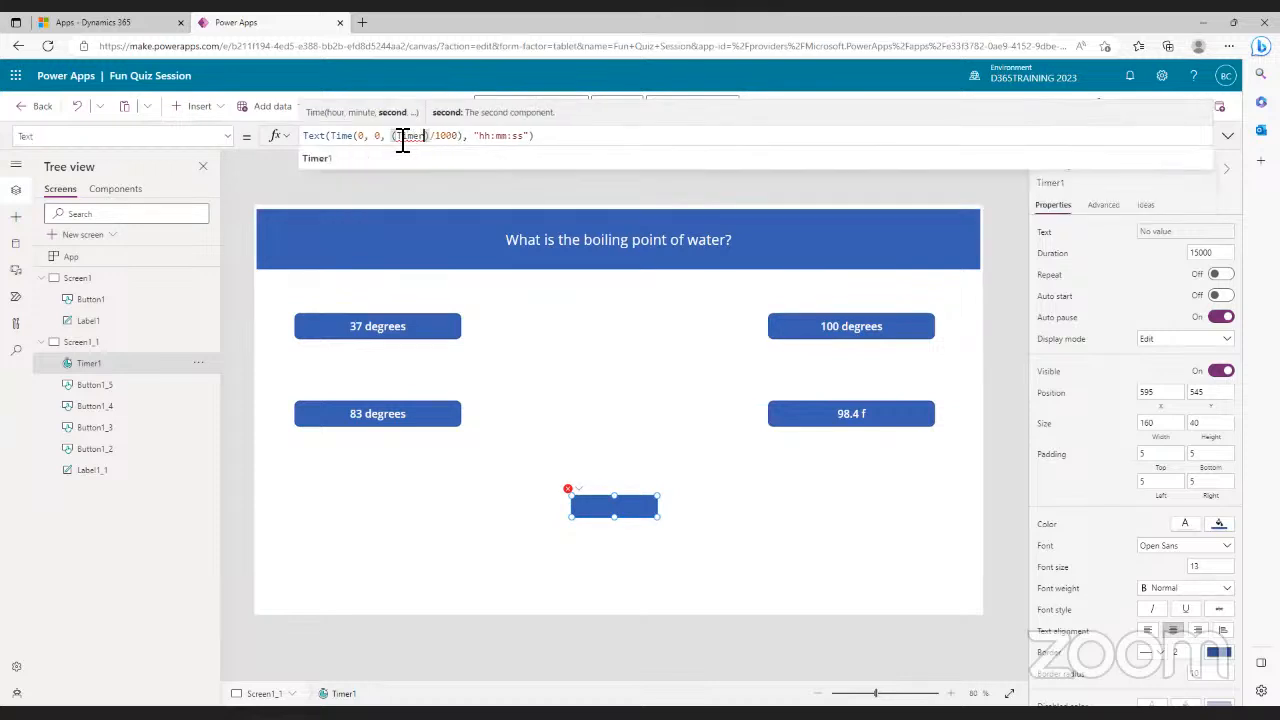
{"action": "left_click", "coordinate": [318, 159]}
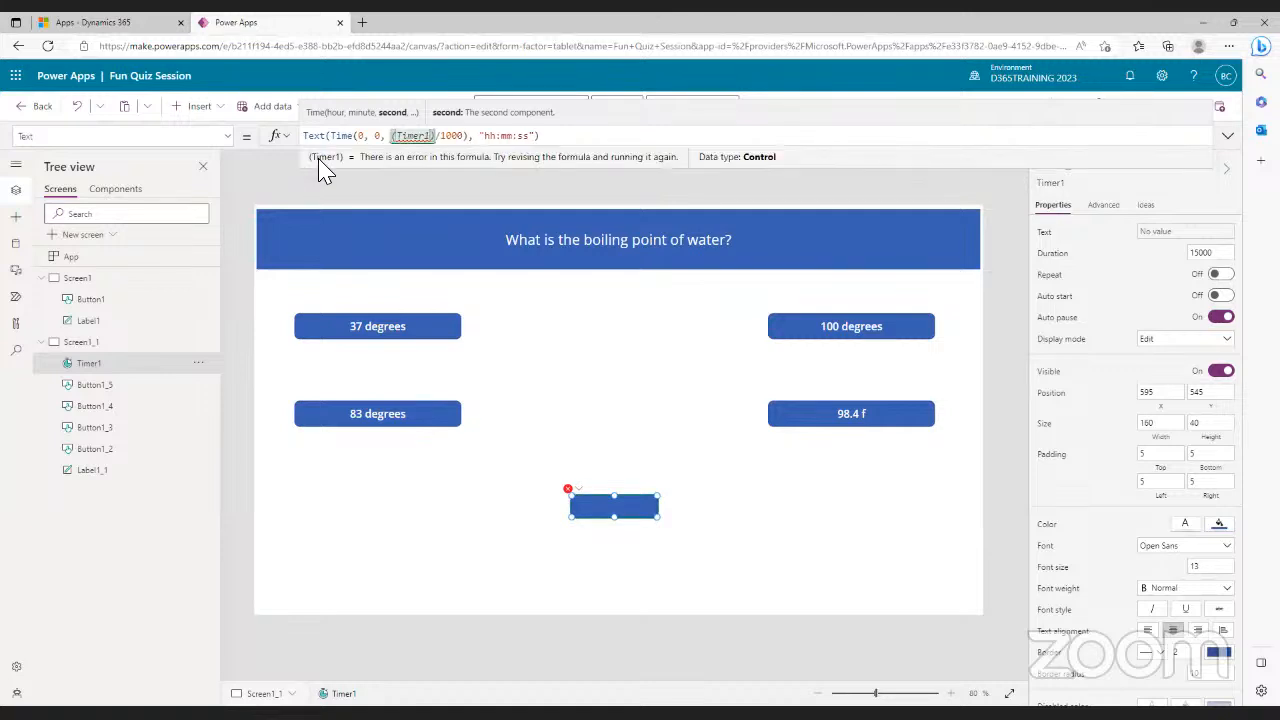
{"action": "type", "text": ".Du"}
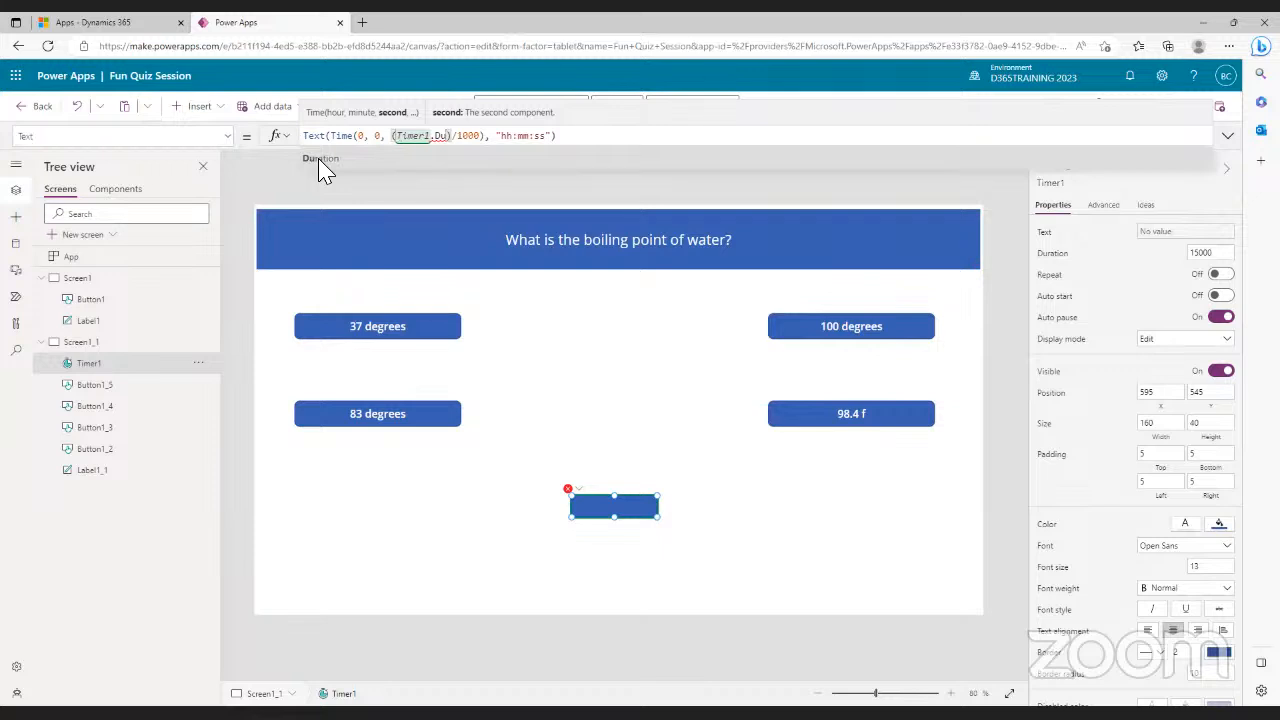
{"action": "left_click", "coordinate": [320, 160]}
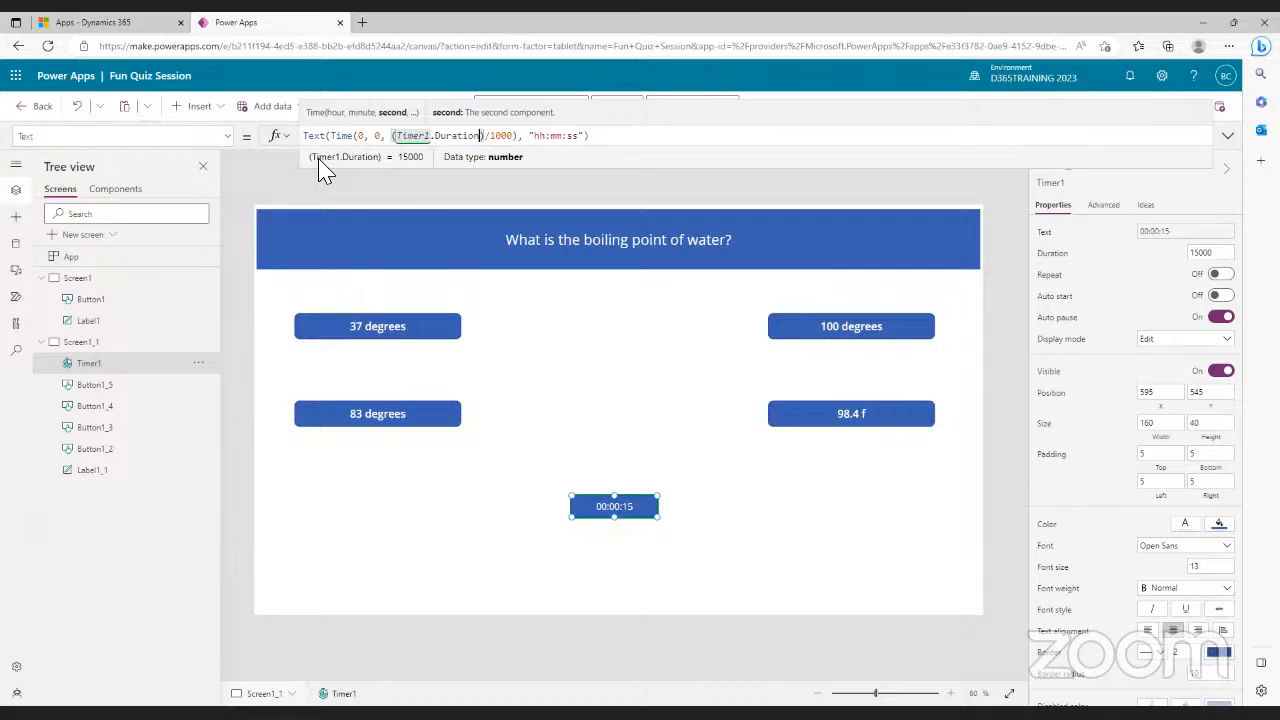
{"action": "type", "text": "-Timer"}
{"action": "type", "text": "1"}
{"action": "left_click", "coordinate": [318, 160]}
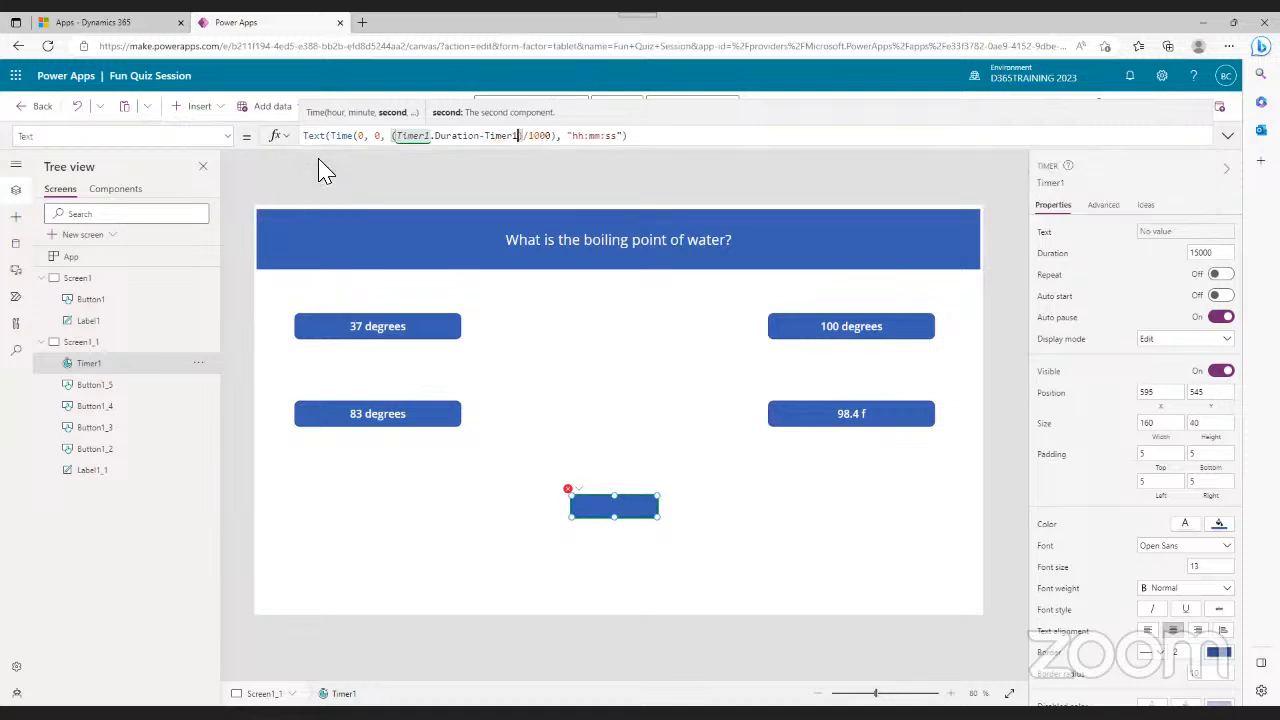
{"action": "type", "text": ".val"}
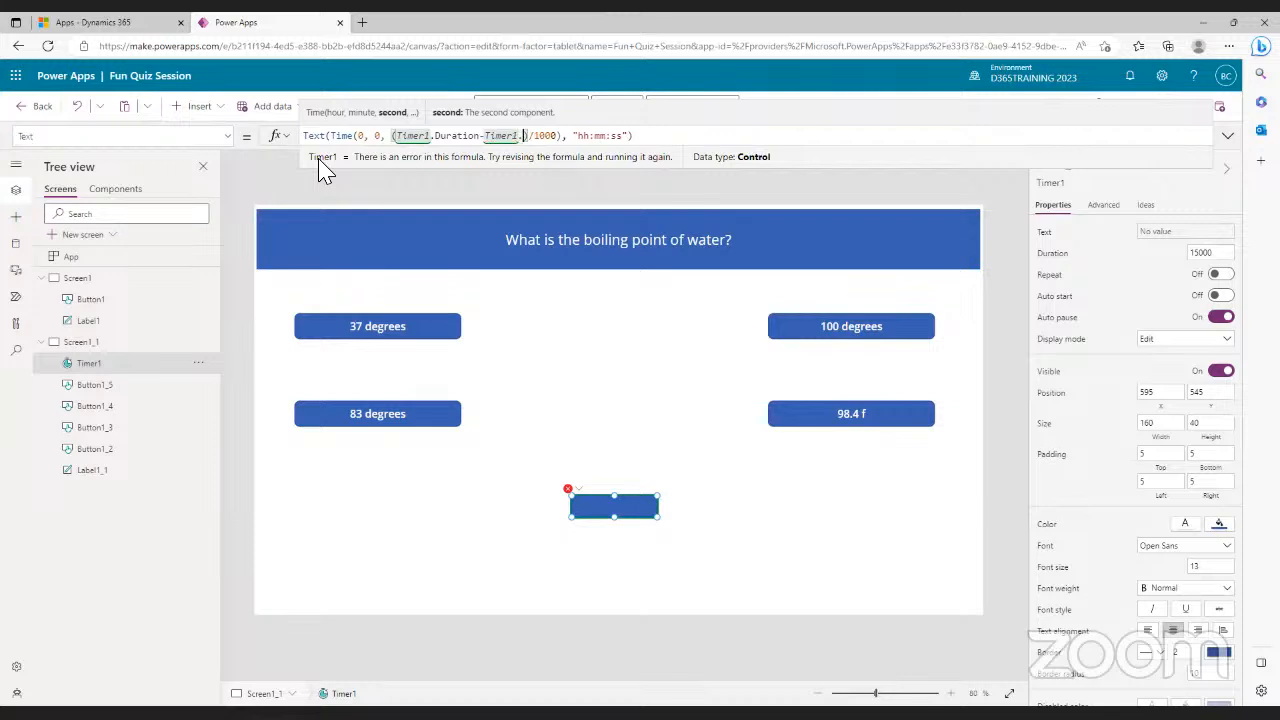
{"action": "type", "text": "ue"}
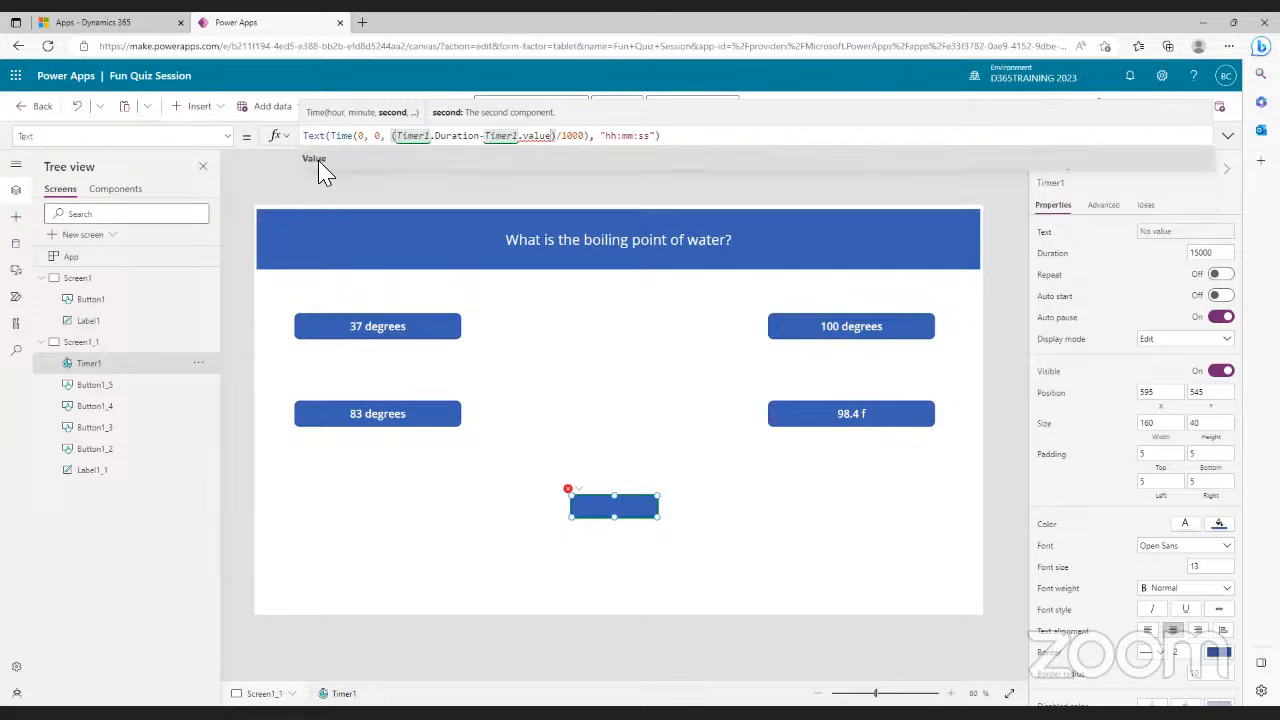
{"action": "left_click", "coordinate": [319, 161]}
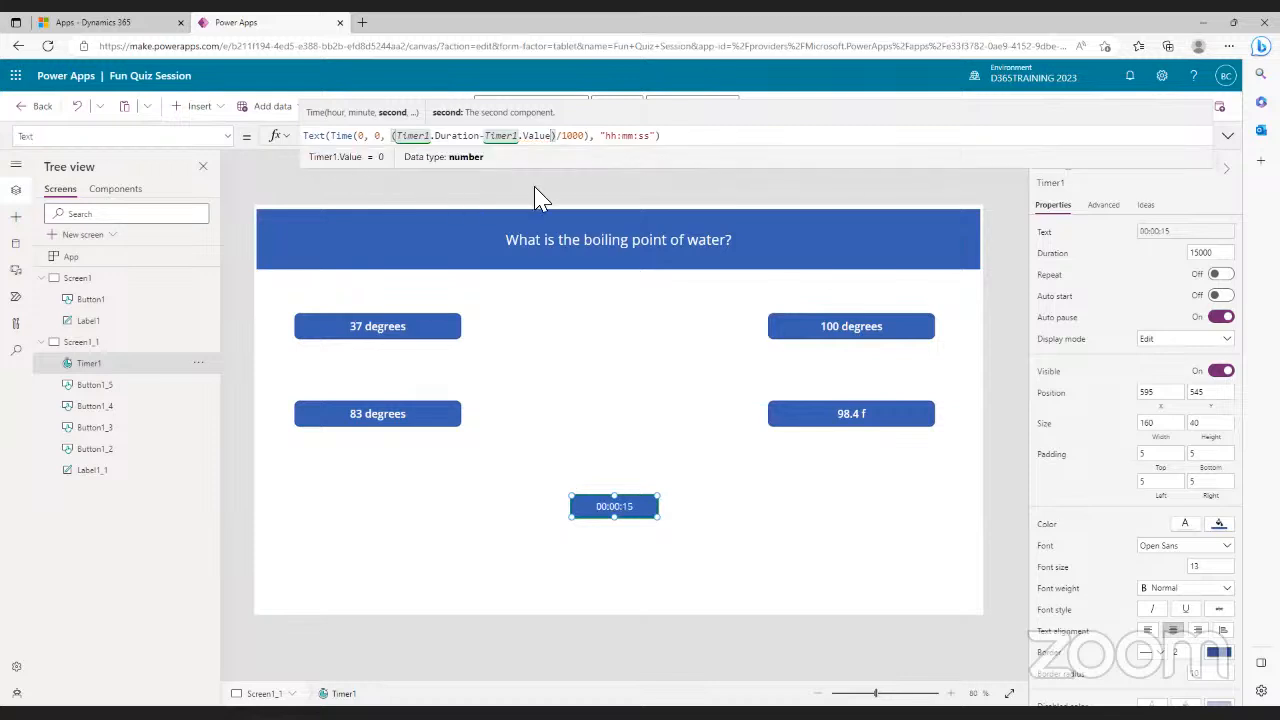
{"action": "left_click", "coordinate": [622, 470]}
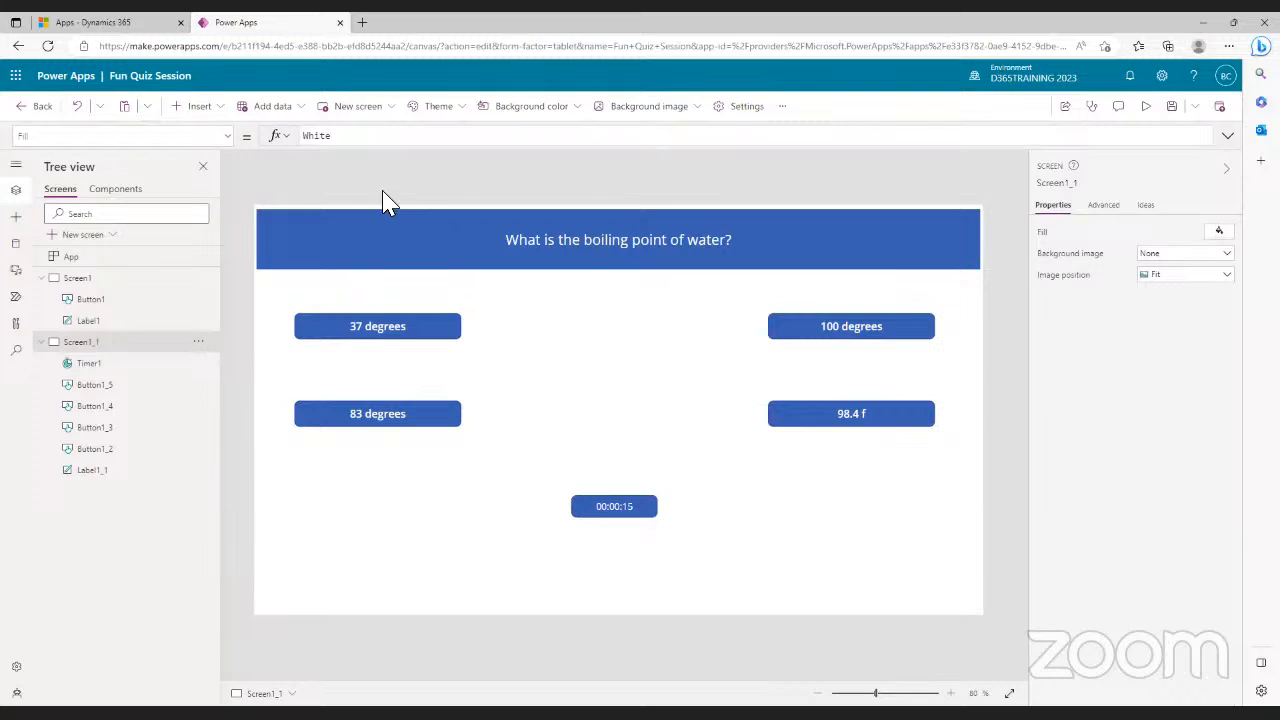
- Select Timer1 and run the quiz screen in Preview
{"action": "left_click", "coordinate": [600, 510]}
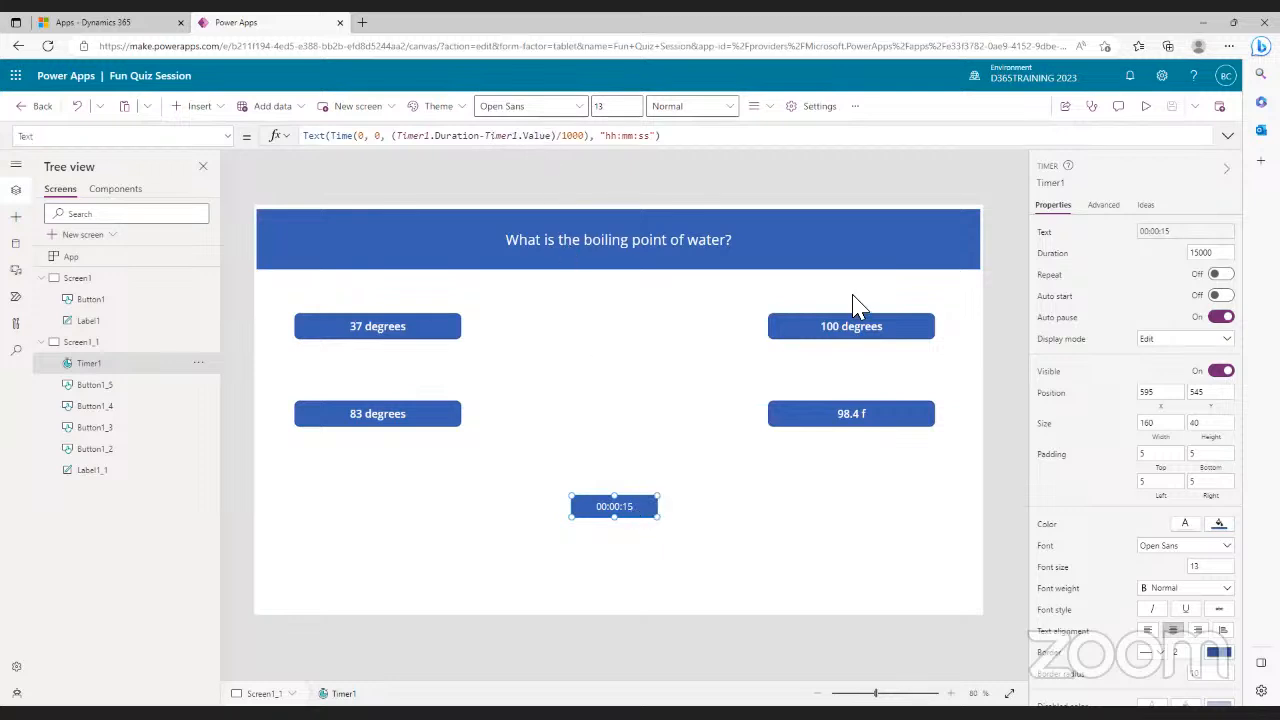
{"action": "left_click", "coordinate": [1147, 108]}
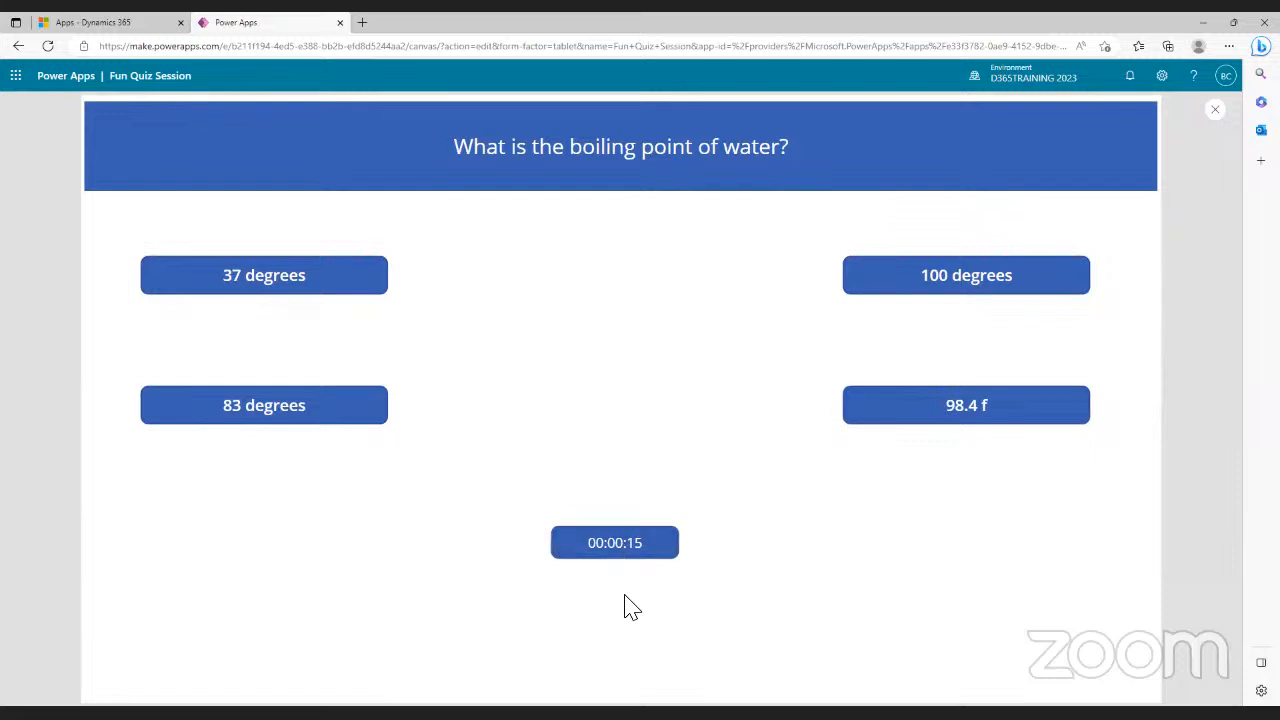
- Start the countdown in preview, exit with Esc, and dismiss the 'Did you know?' tip
{"action": "left_click", "coordinate": [623, 558]}
{"action": "key", "text": "Escape"}
{"action": "left_click", "coordinate": [740, 452]}
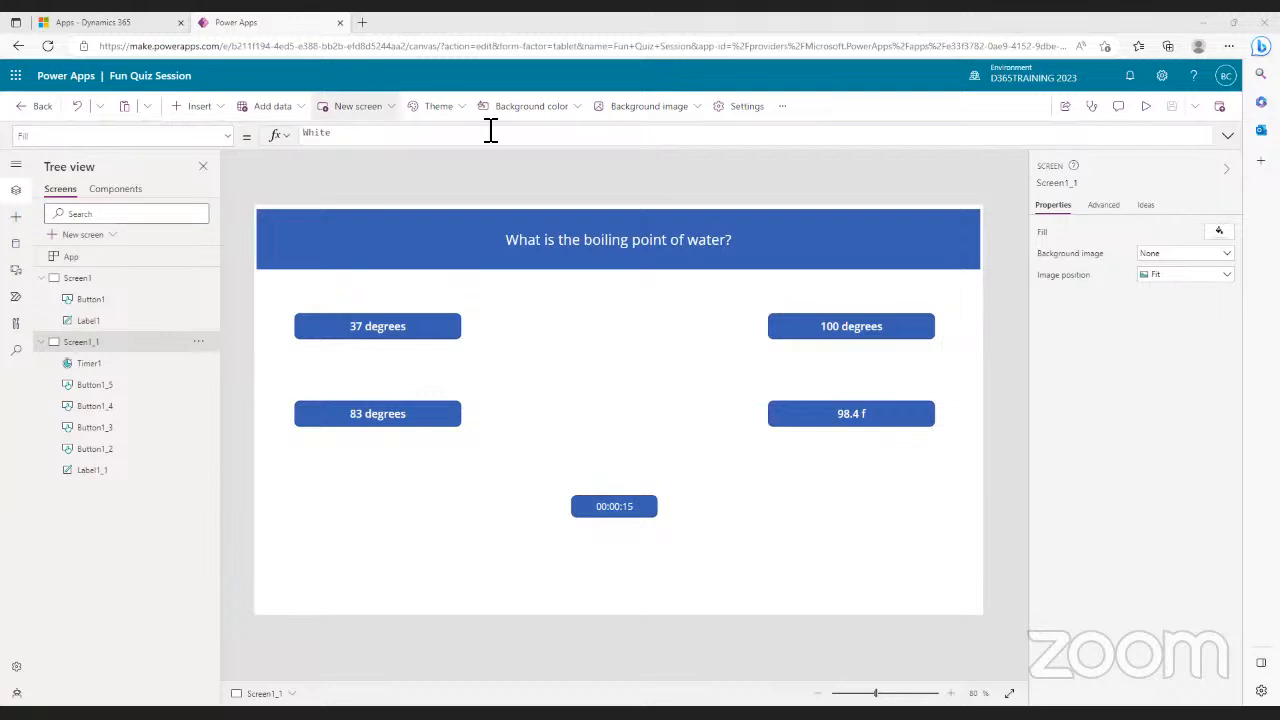
- Replace the 100 degrees button's OnSelect false with Set(varScore, 1); and begin adding Navigate
{"action": "left_click", "coordinate": [893, 330]}
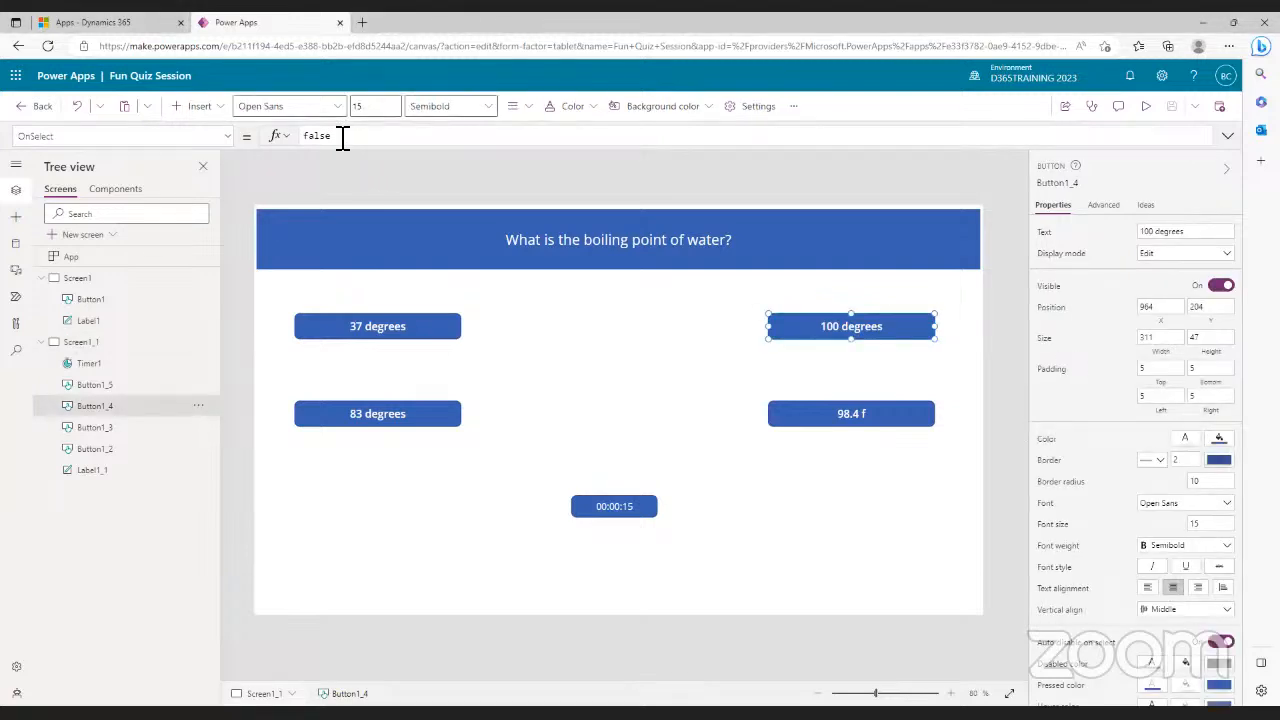
{"action": "double_click", "coordinate": [309, 141]}
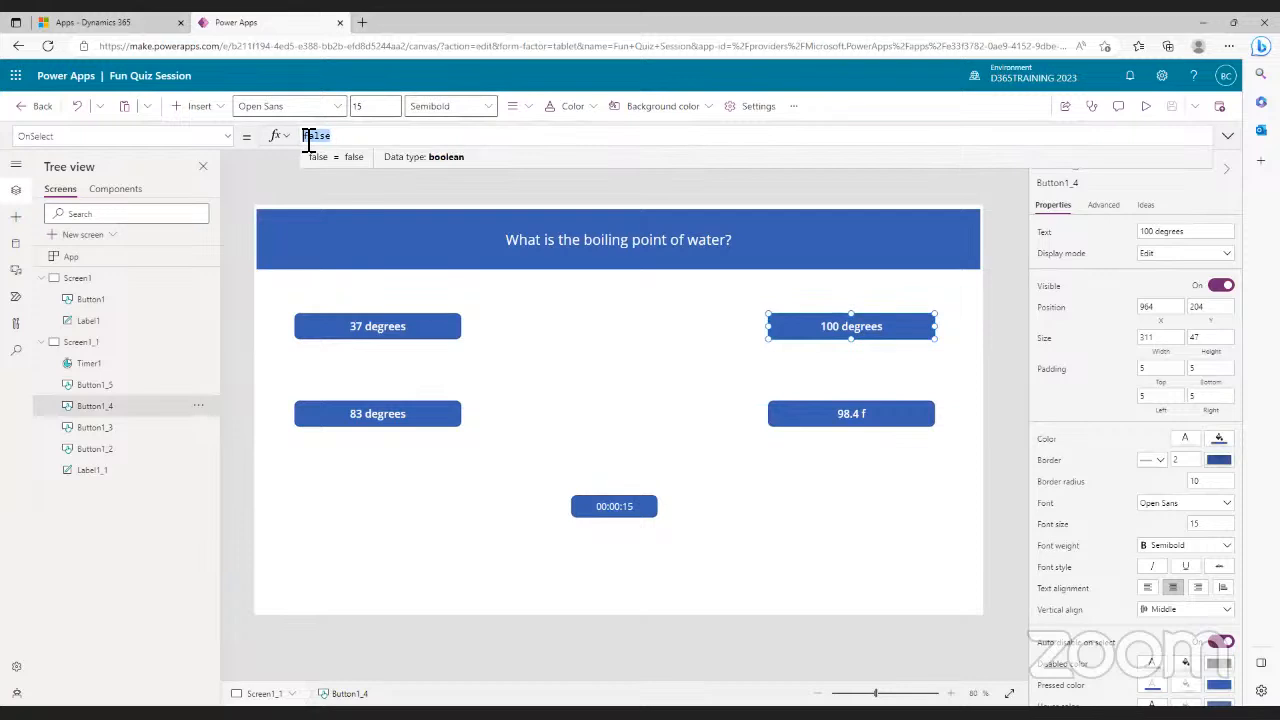
{"action": "key", "text": "BackSpace"}
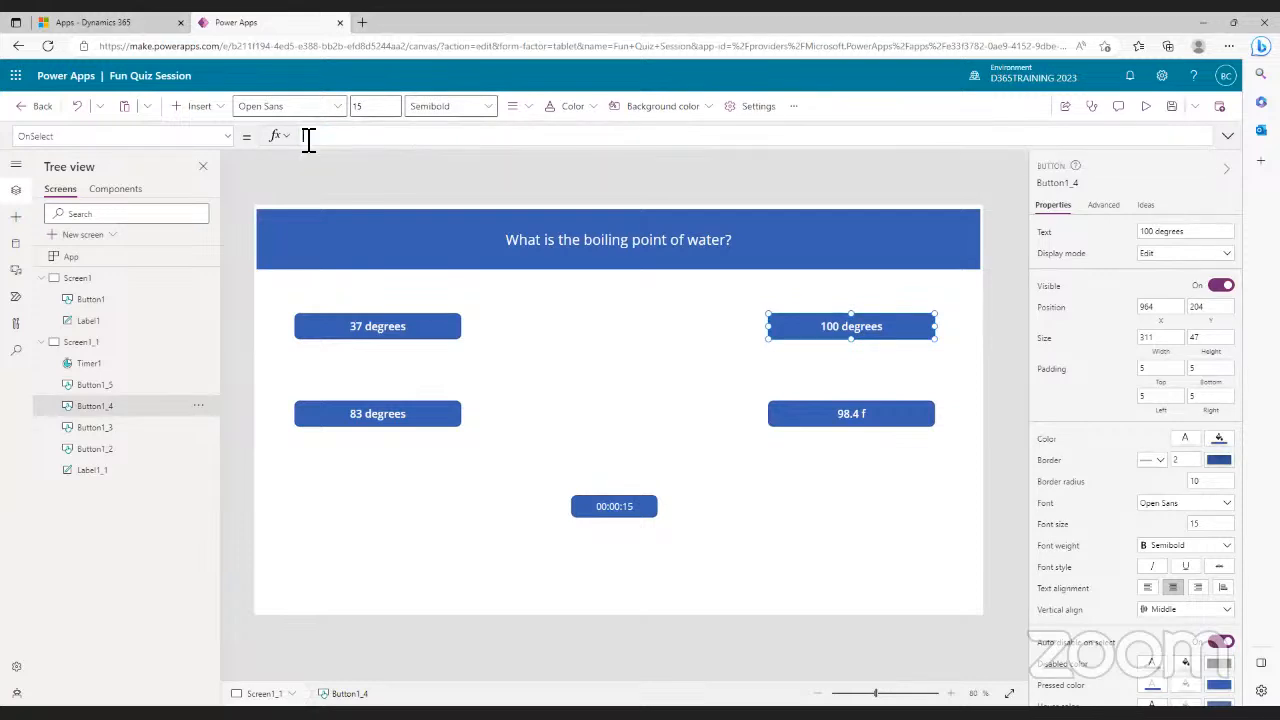
{"action": "type", "text": "Set"}
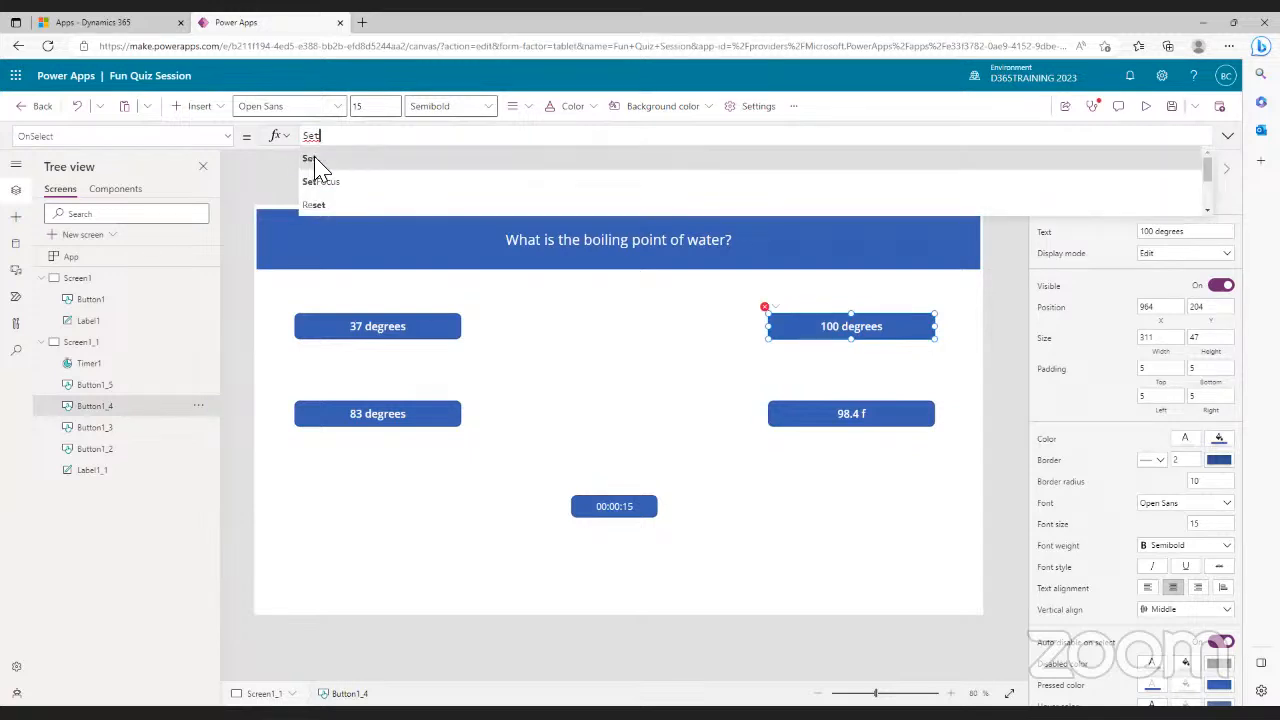
{"action": "left_click", "coordinate": [312, 158]}
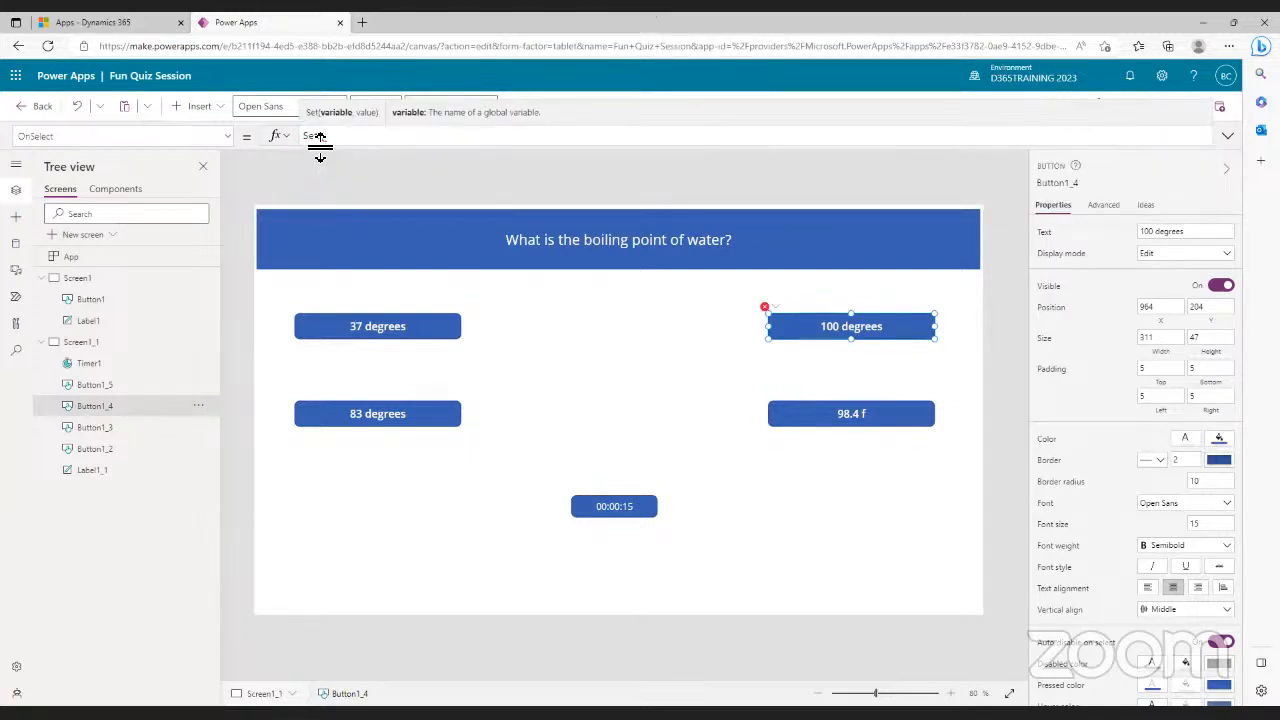
{"action": "type", "text": "varS"}
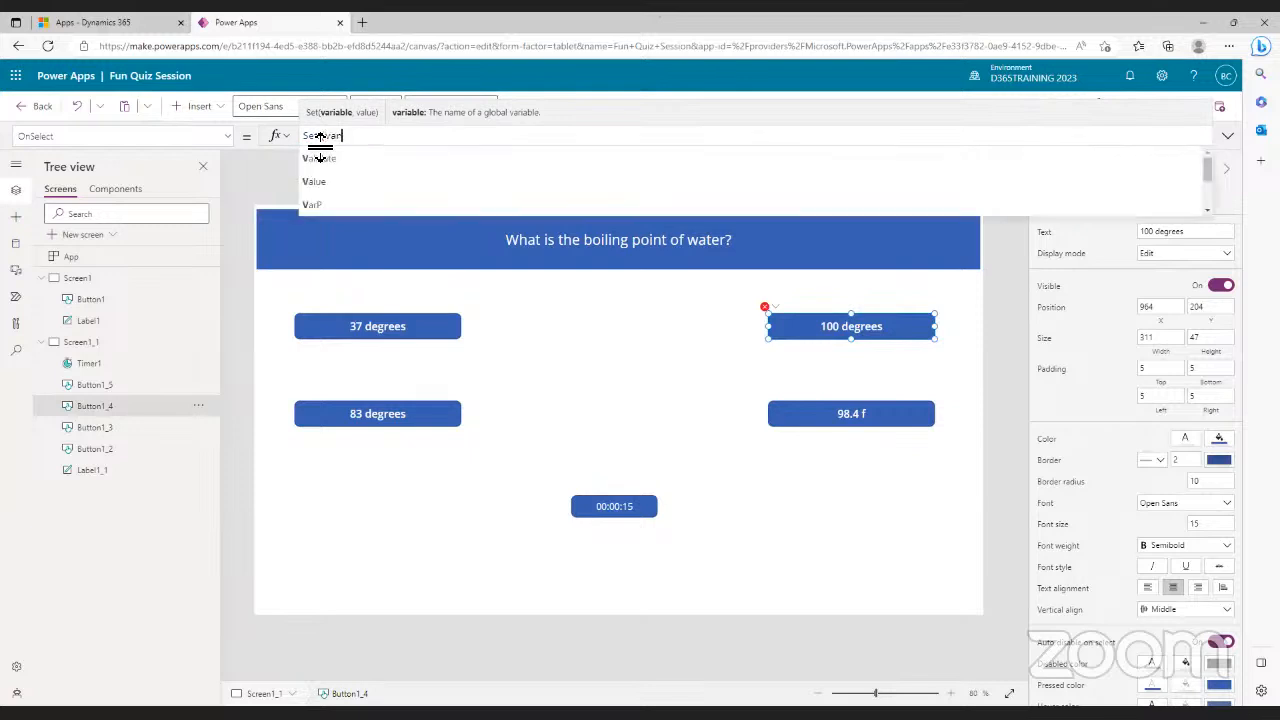
{"action": "type", "text": "co"}
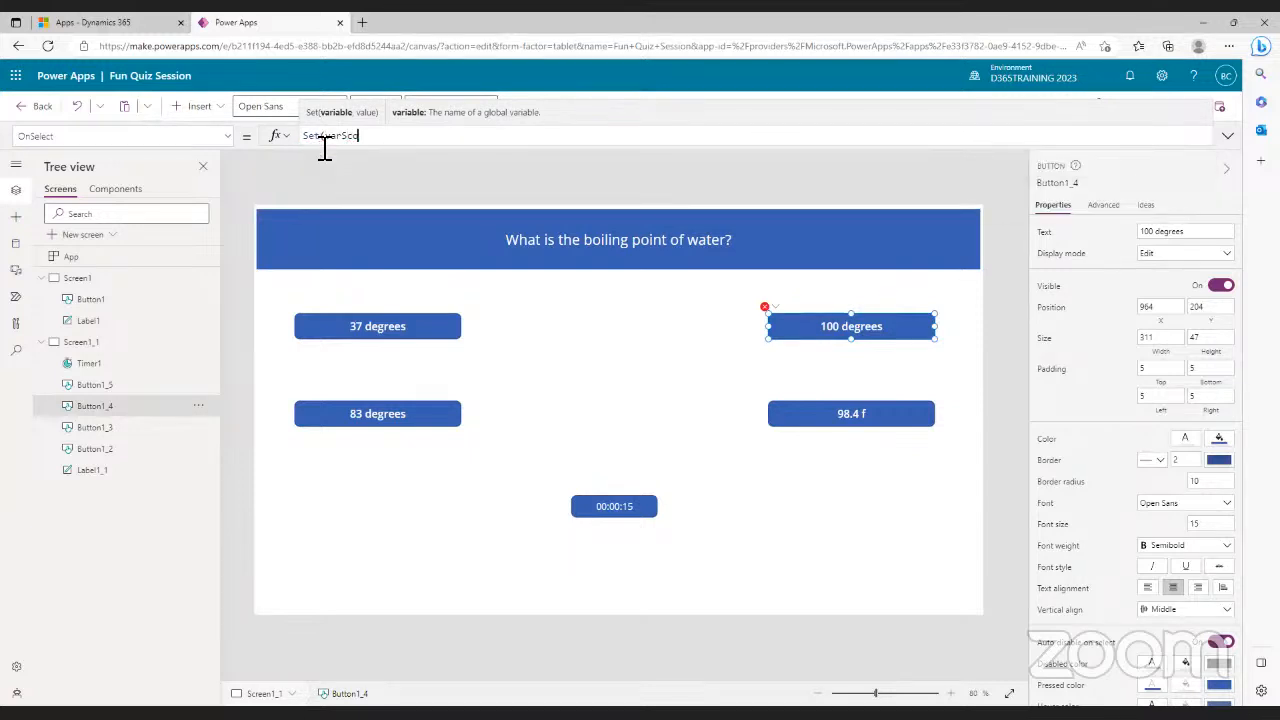
{"action": "type", "text": "re, "}
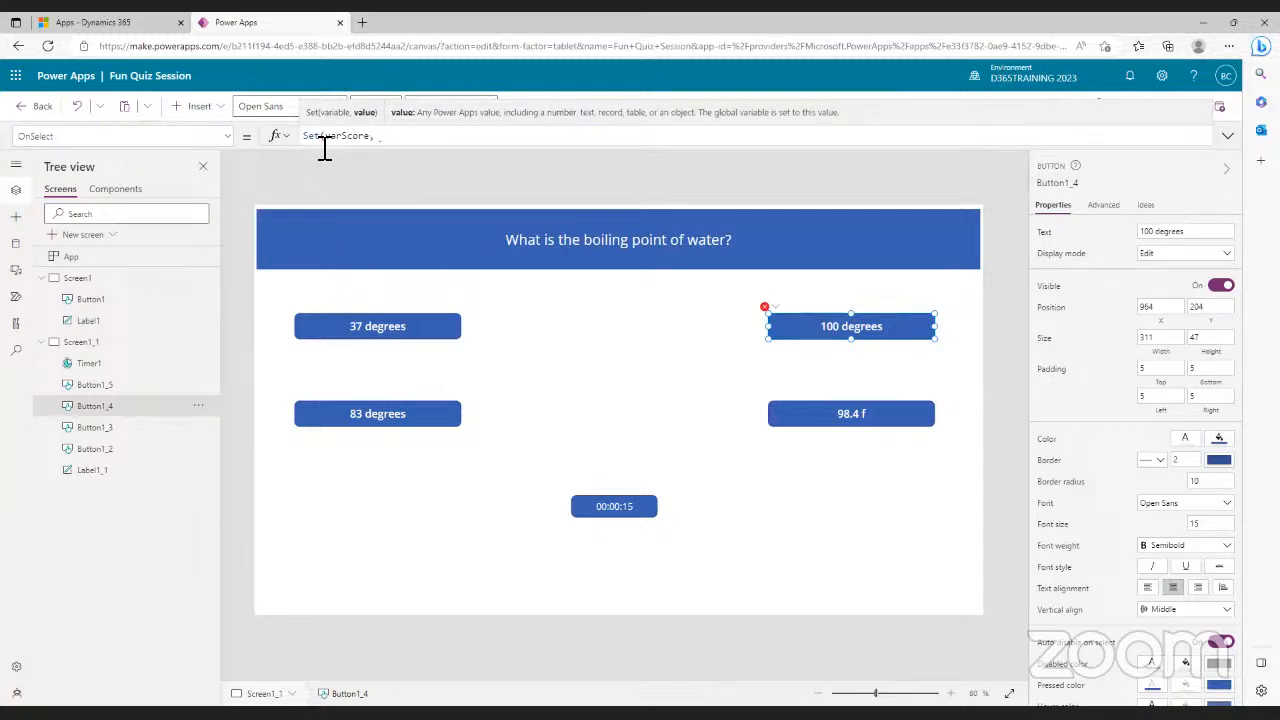
{"action": "type", "text": "1"}
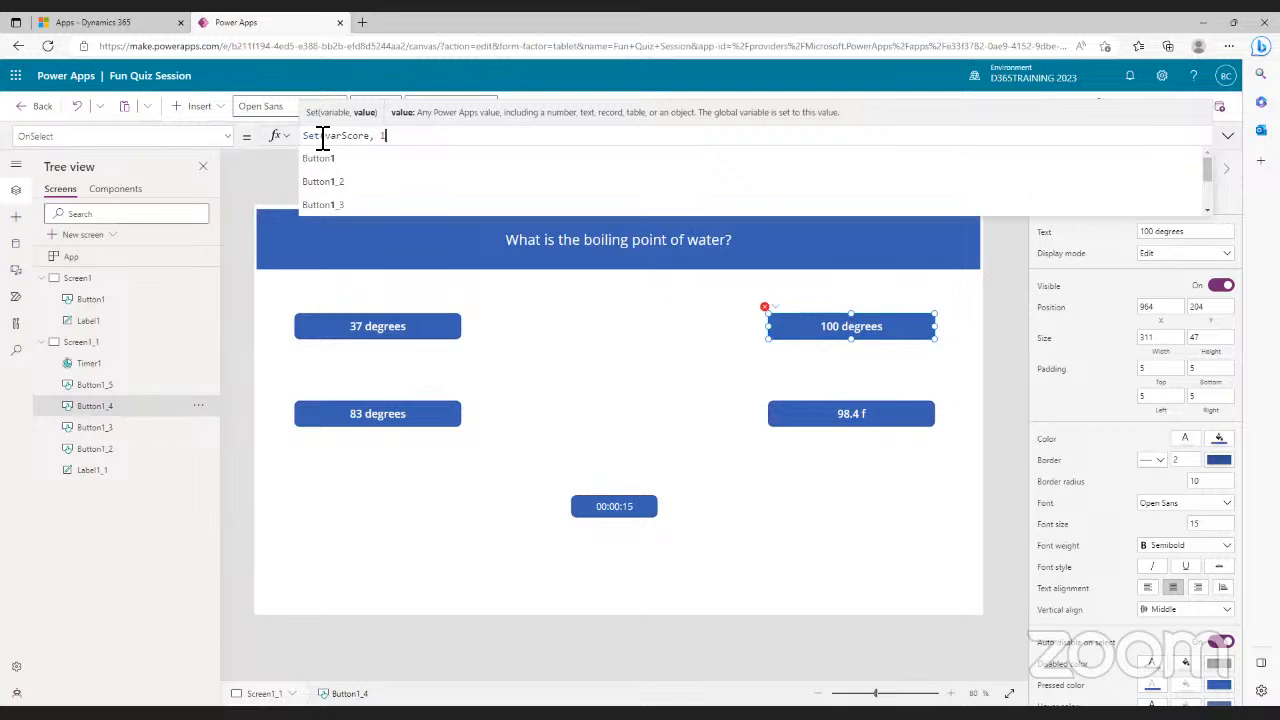
{"action": "type", "text": ")"}
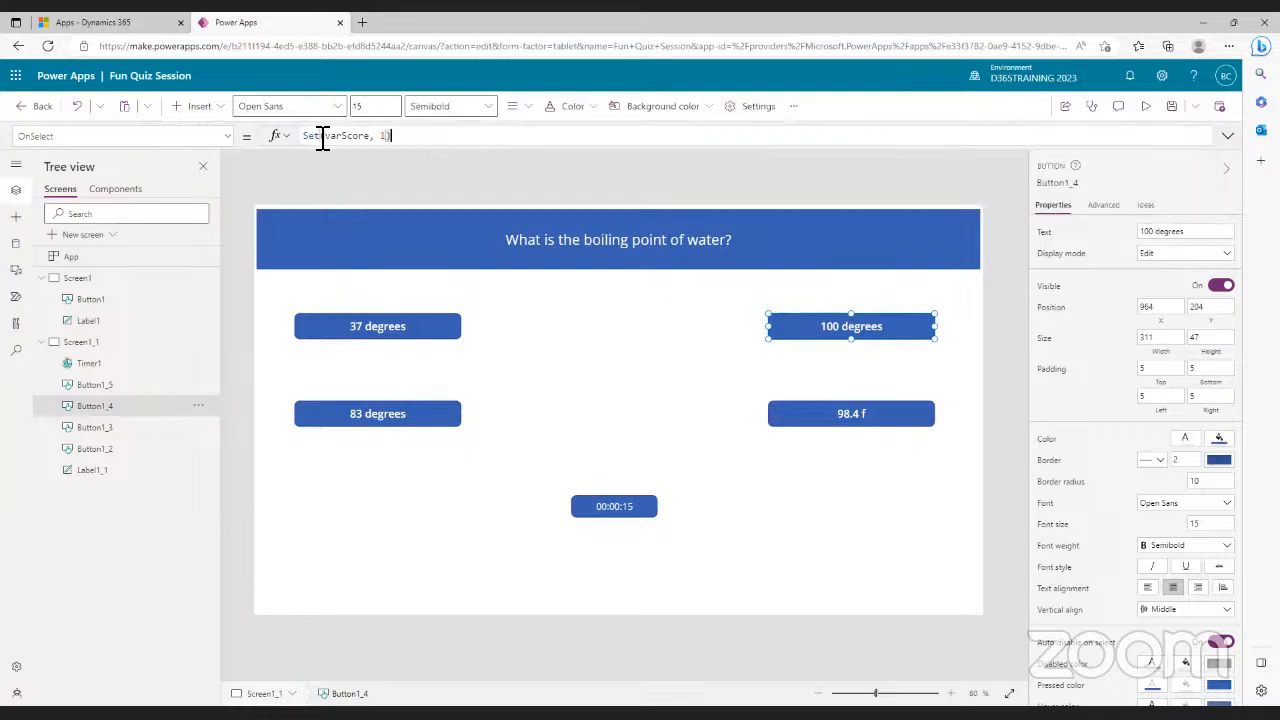
{"action": "type", "text": ";"}
{"action": "key", "text": "Home"}
{"action": "type", "text": "naviga"}
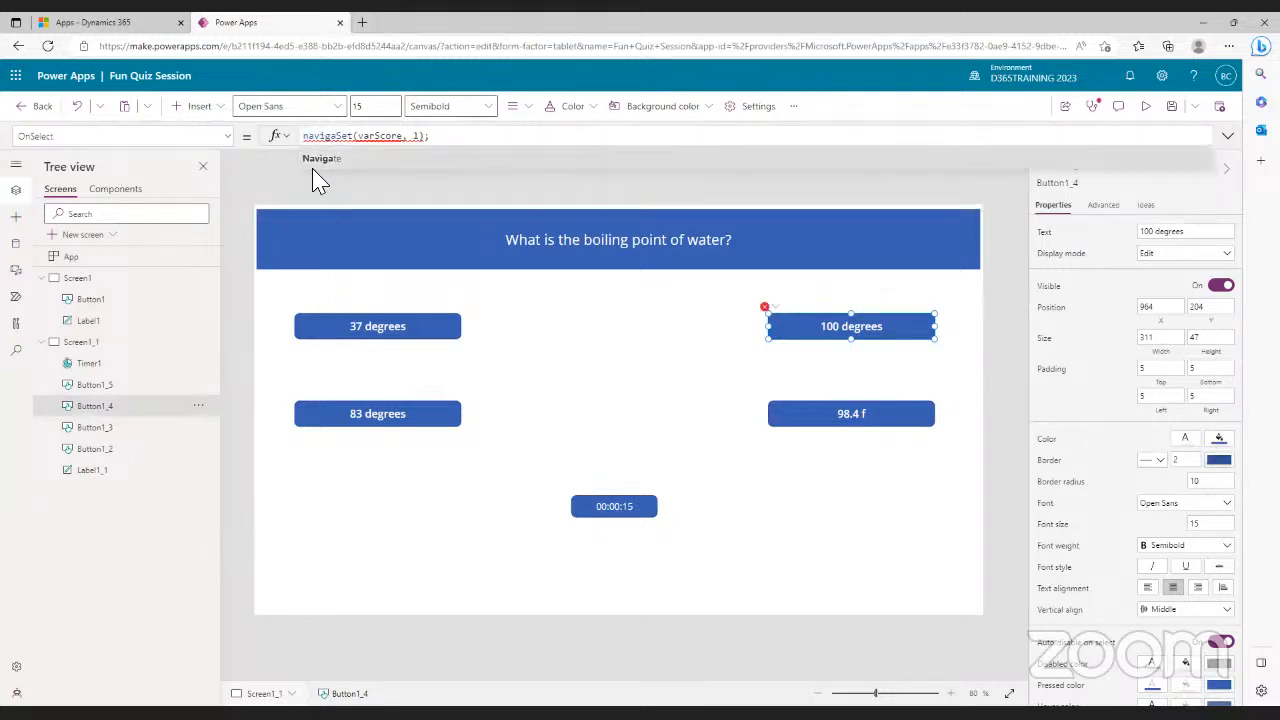
- Append Navigate(Screen1_1) after the Set statement in the 100 degrees button's OnSelect
{"action": "key", "text": "BackSpace"}
{"action": "key", "text": "BackSpace"}
{"action": "key", "text": "BackSpace"}
{"action": "key", "text": "BackSpace"}
{"action": "key", "text": "BackSpace"}
{"action": "key", "text": "BackSpace"}
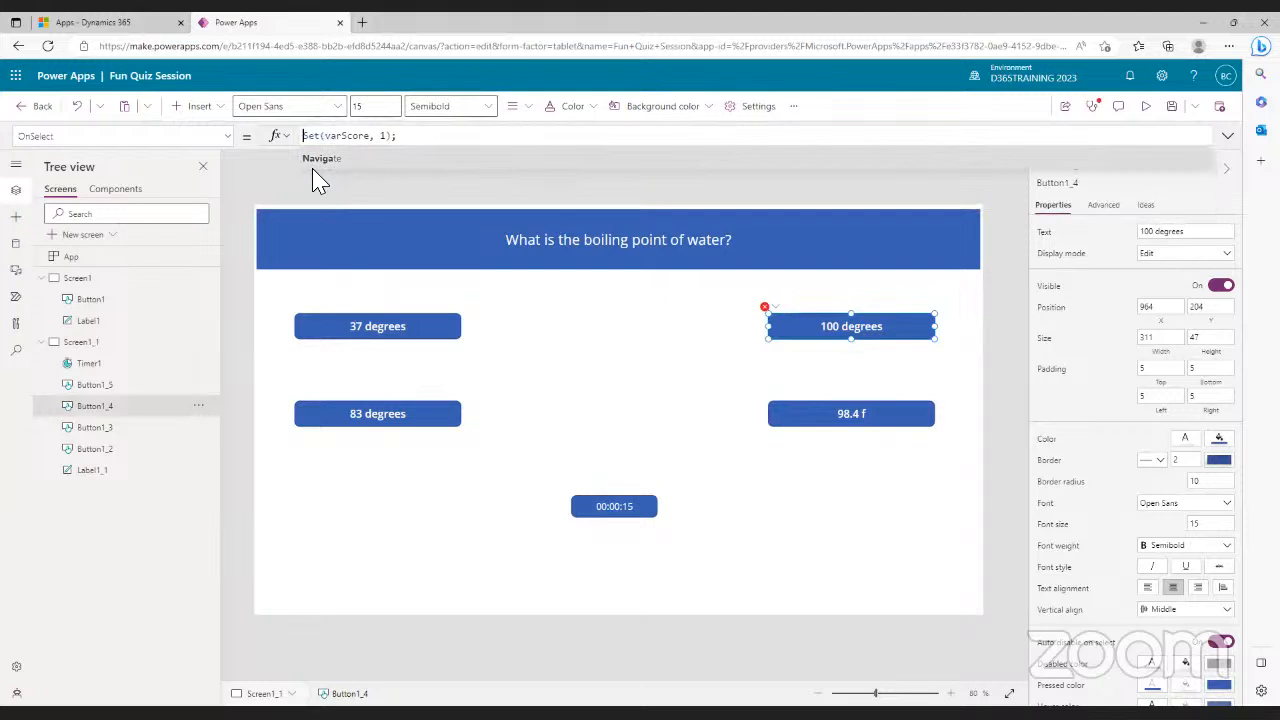
{"action": "left_click", "coordinate": [446, 147]}
{"action": "type", "text": "Na"}
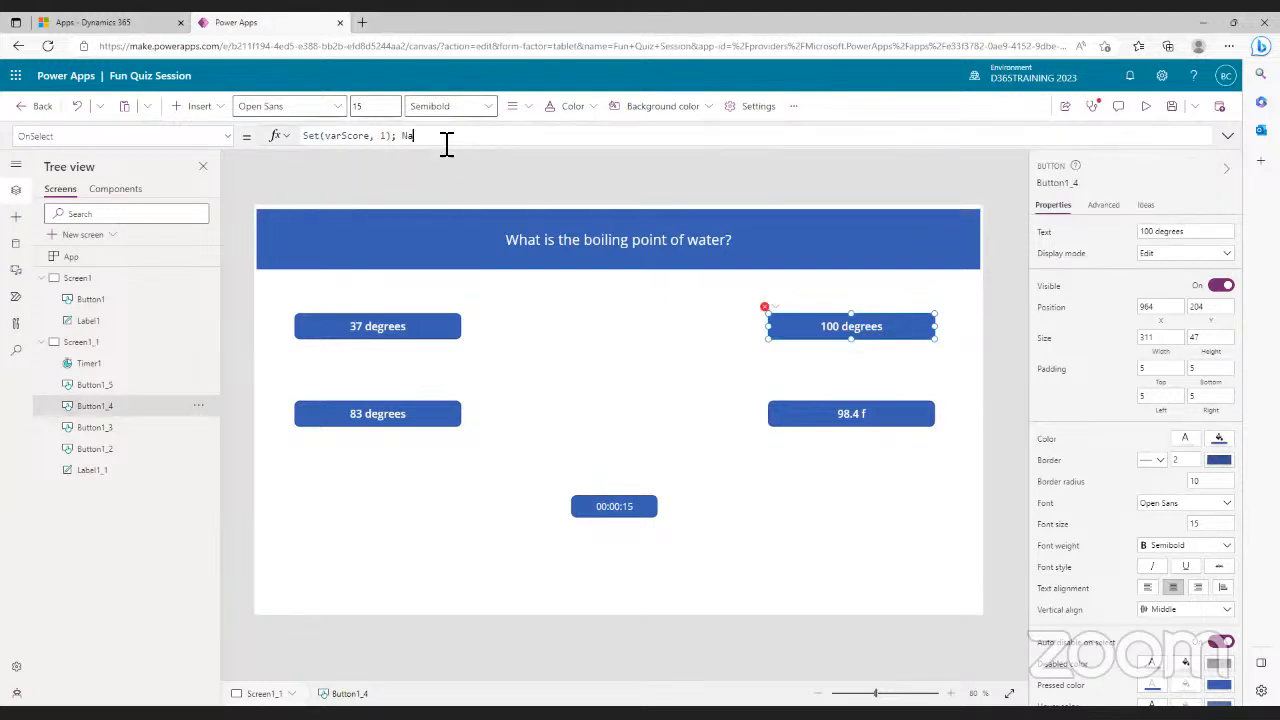
{"action": "type", "text": "v"}
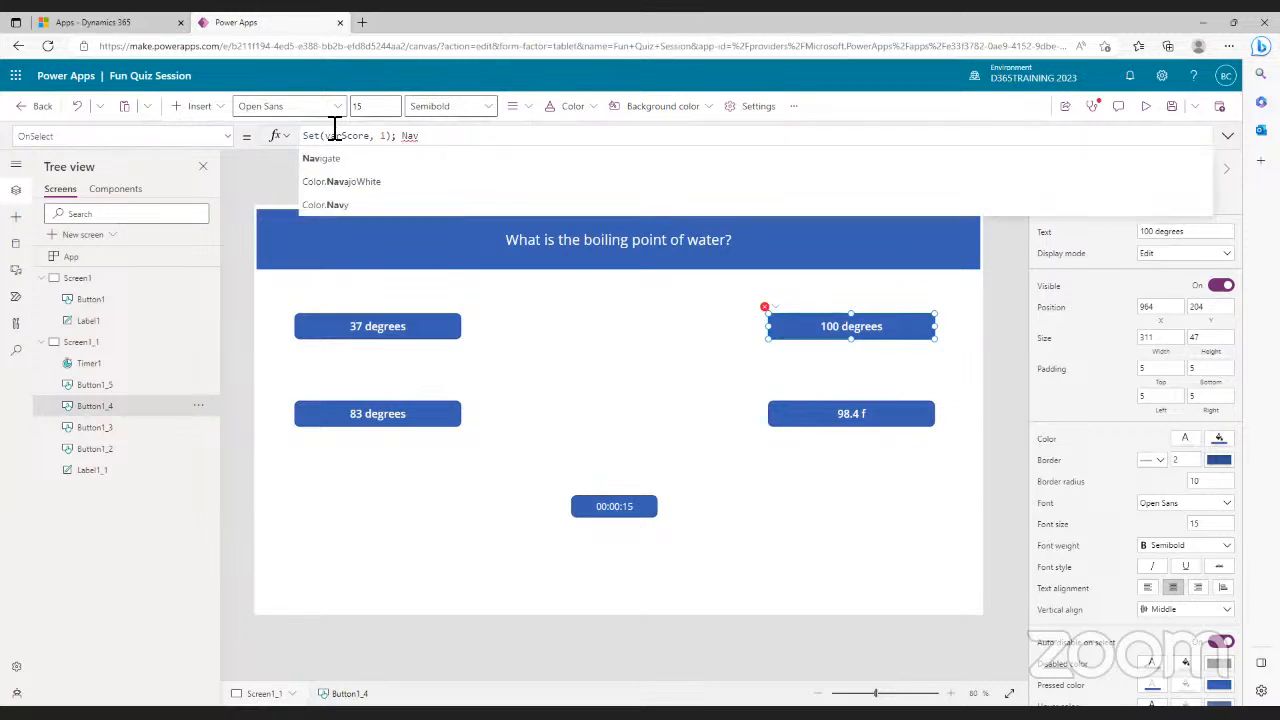
{"action": "left_click", "coordinate": [317, 162]}
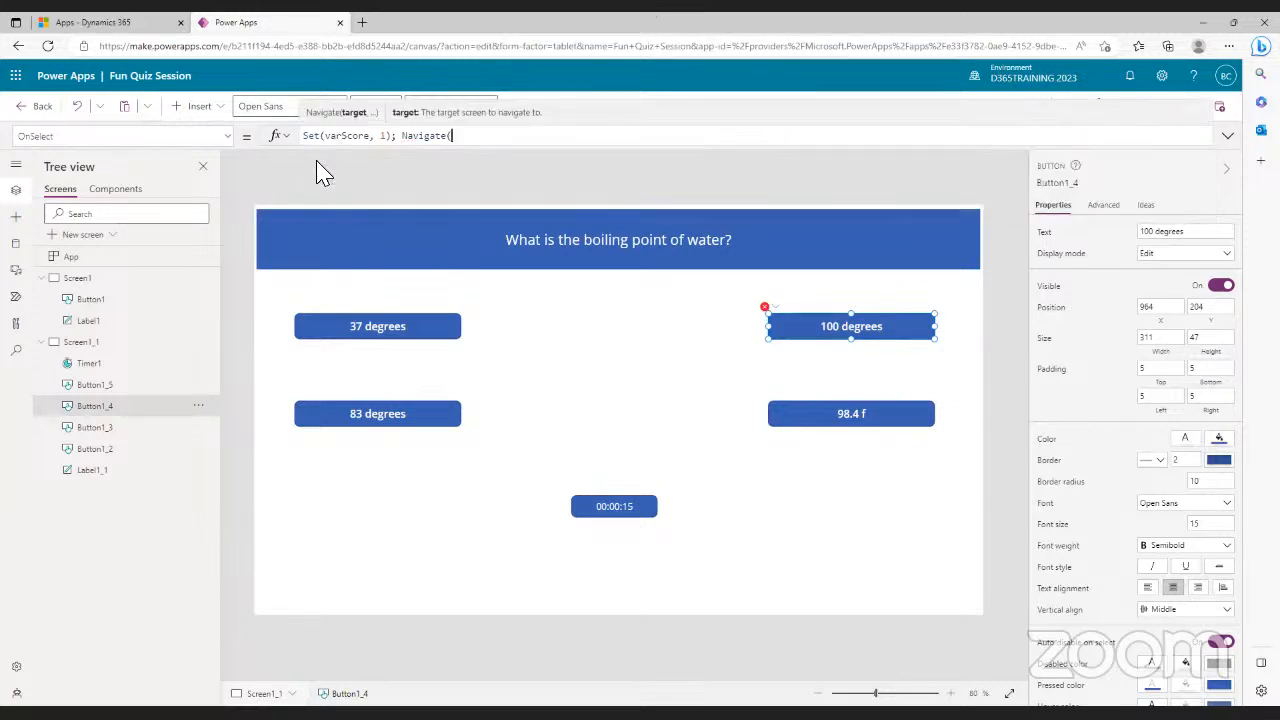
{"action": "type", "text": "S"}
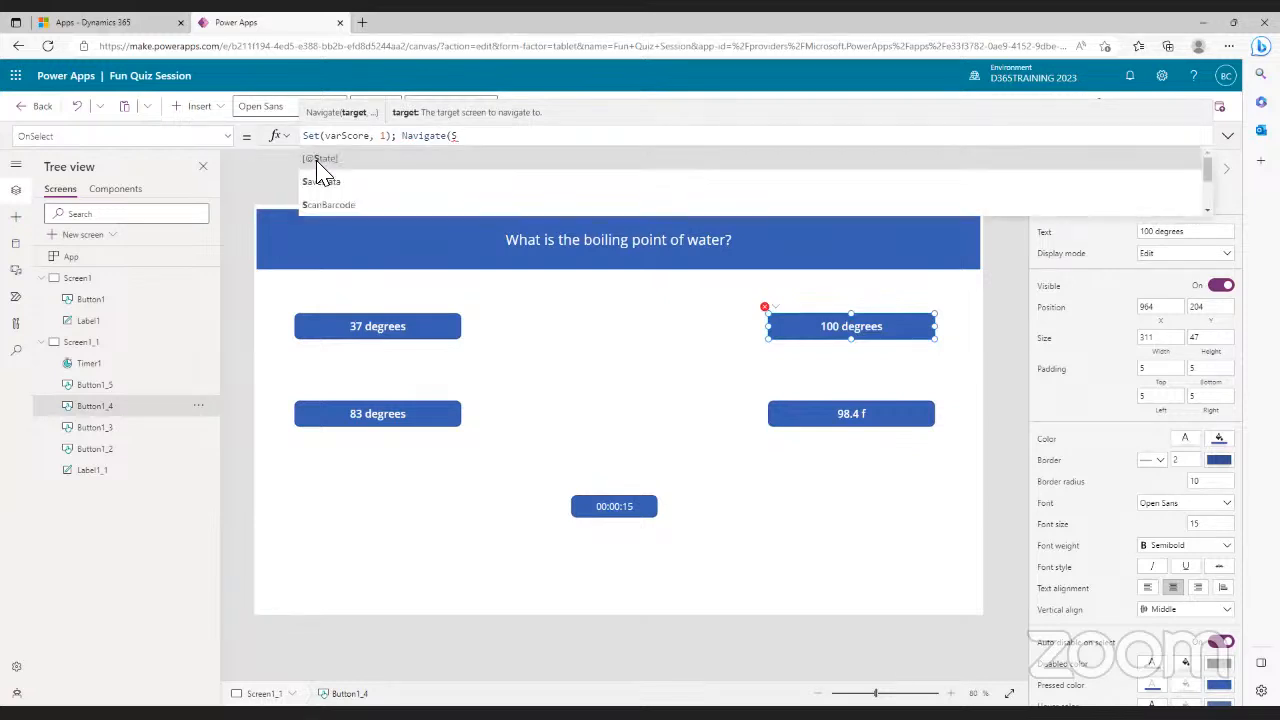
{"action": "type", "text": "cree"}
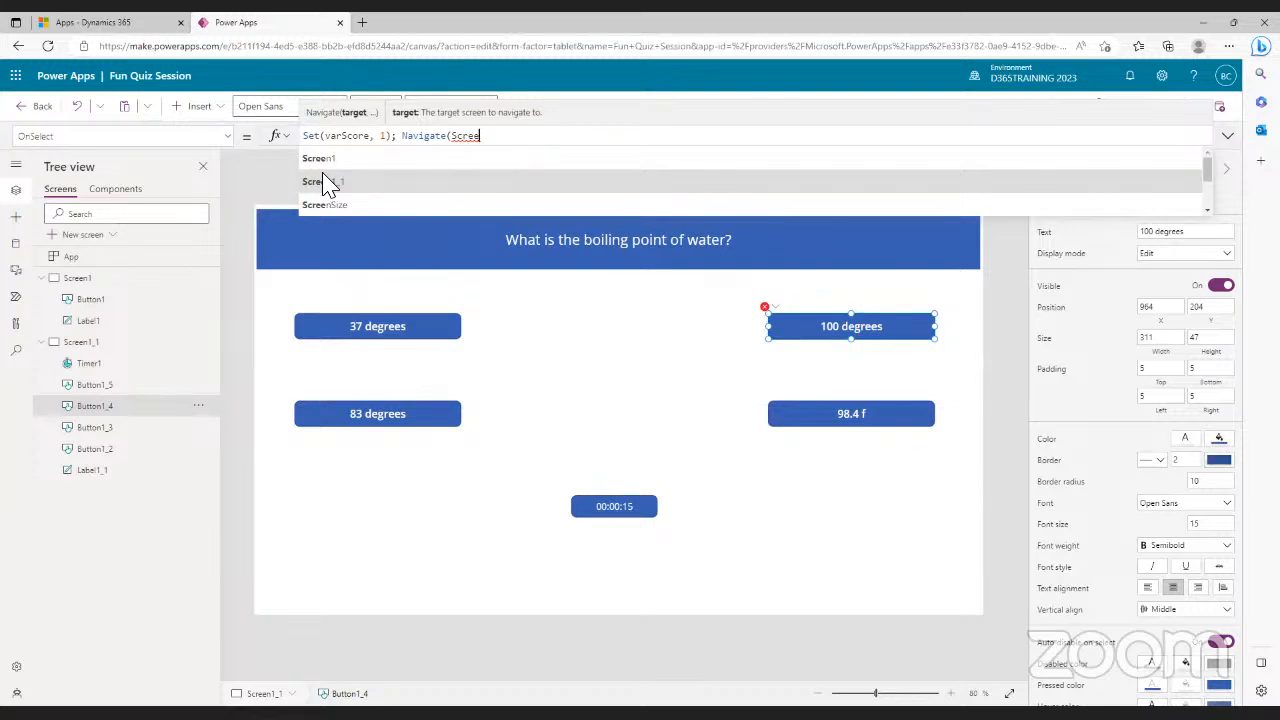
{"action": "type", "text": "1"}
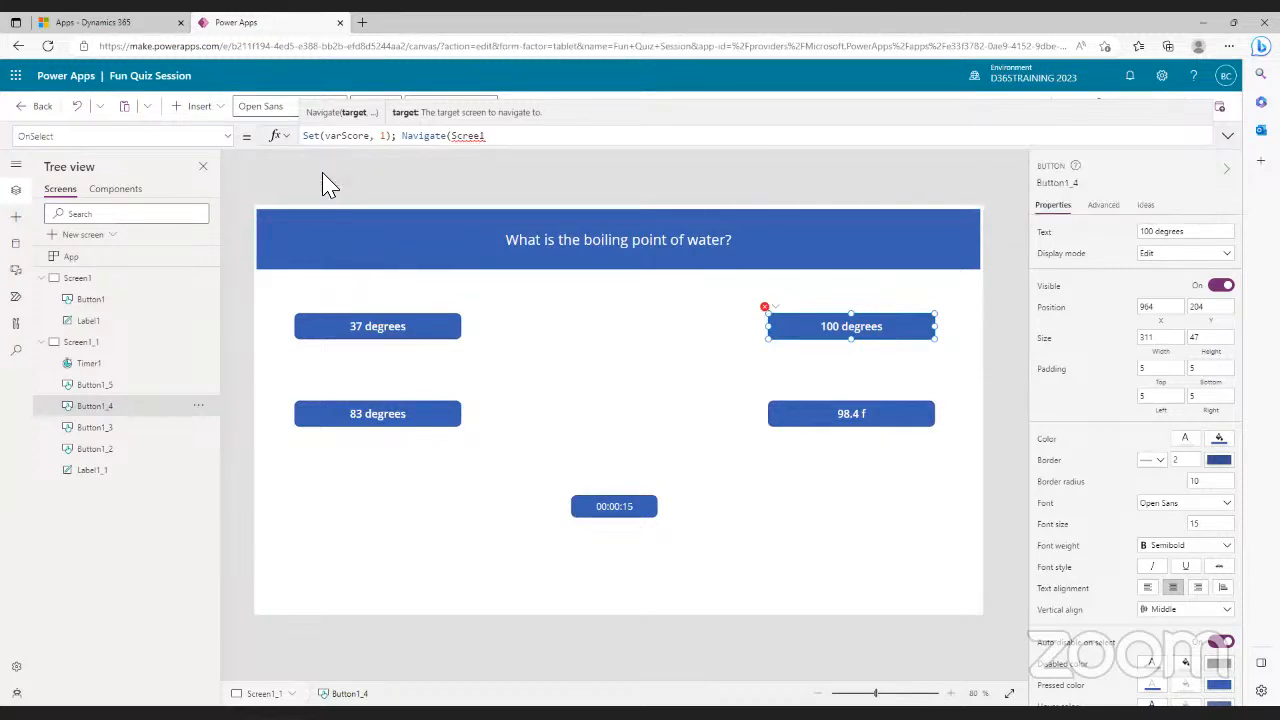
{"action": "key", "text": "BackSpace"}
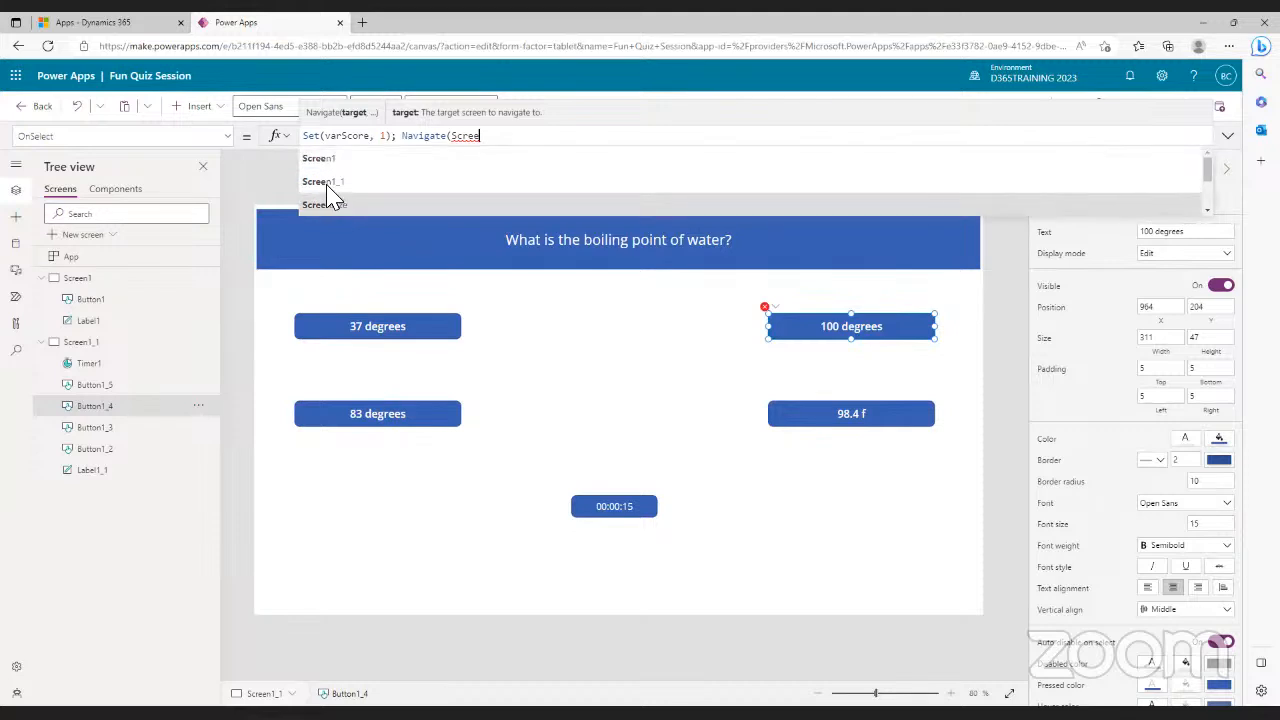
{"action": "left_click", "coordinate": [326, 186]}
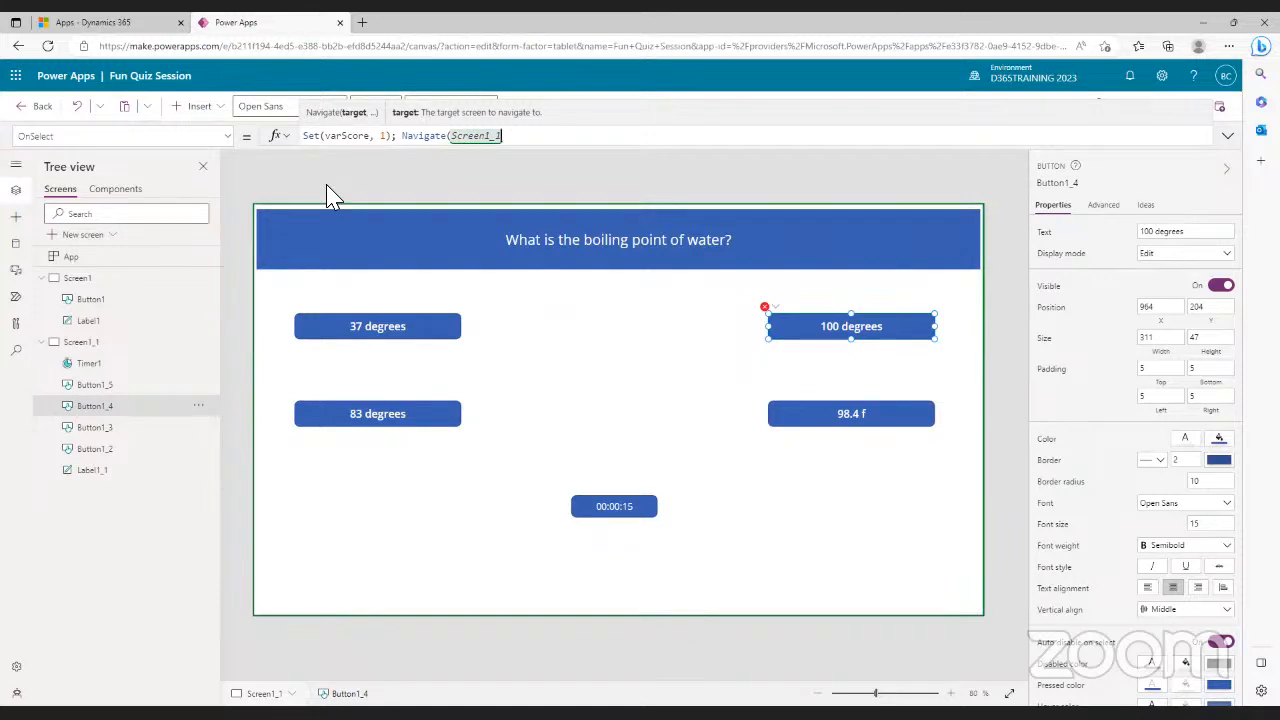
{"action": "type", "text": ")"}
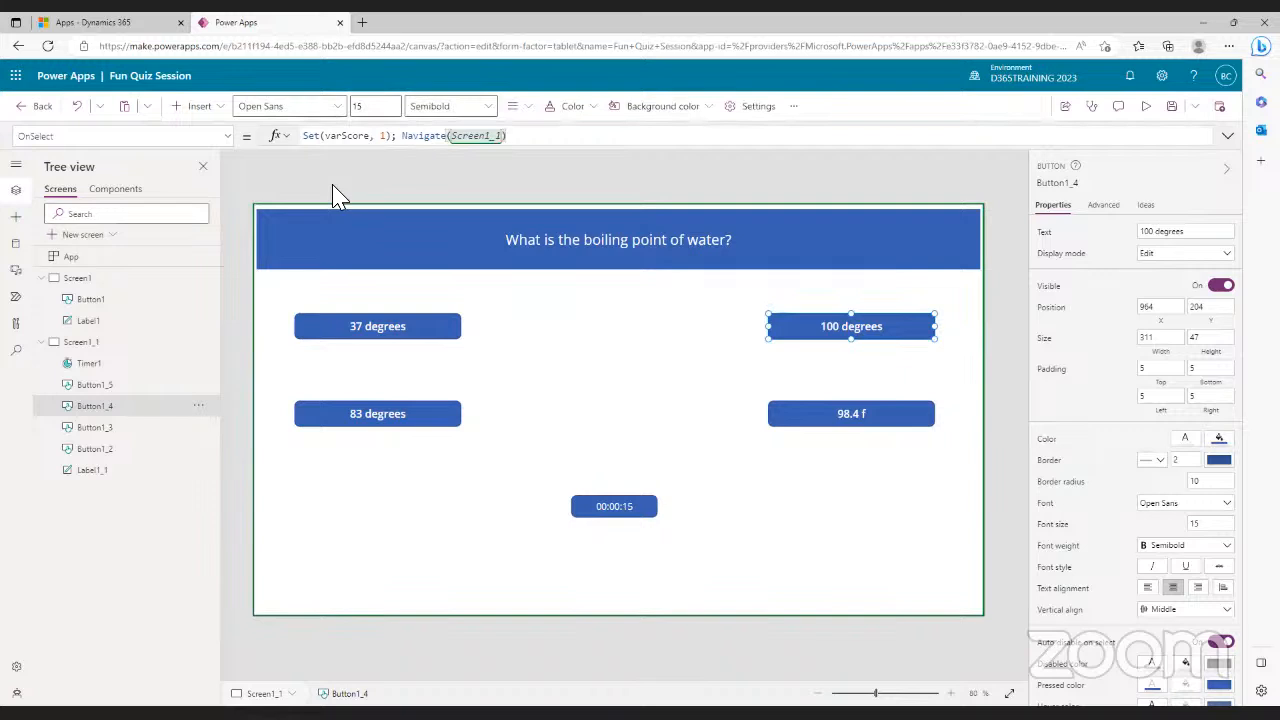
- Change the navigation target from Screen1_1 to Screen1_2
{"action": "left_click", "coordinate": [507, 143]}
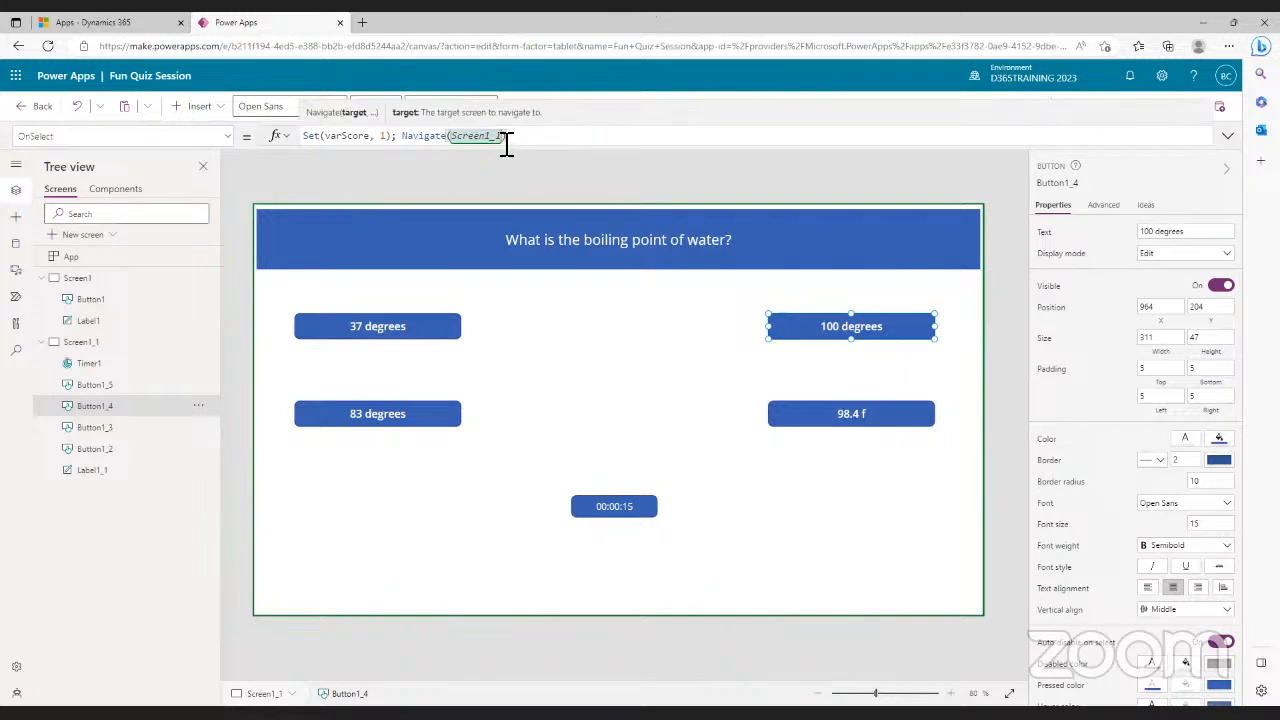
{"action": "key", "text": "BackSpace"}
{"action": "type", "text": "2"}
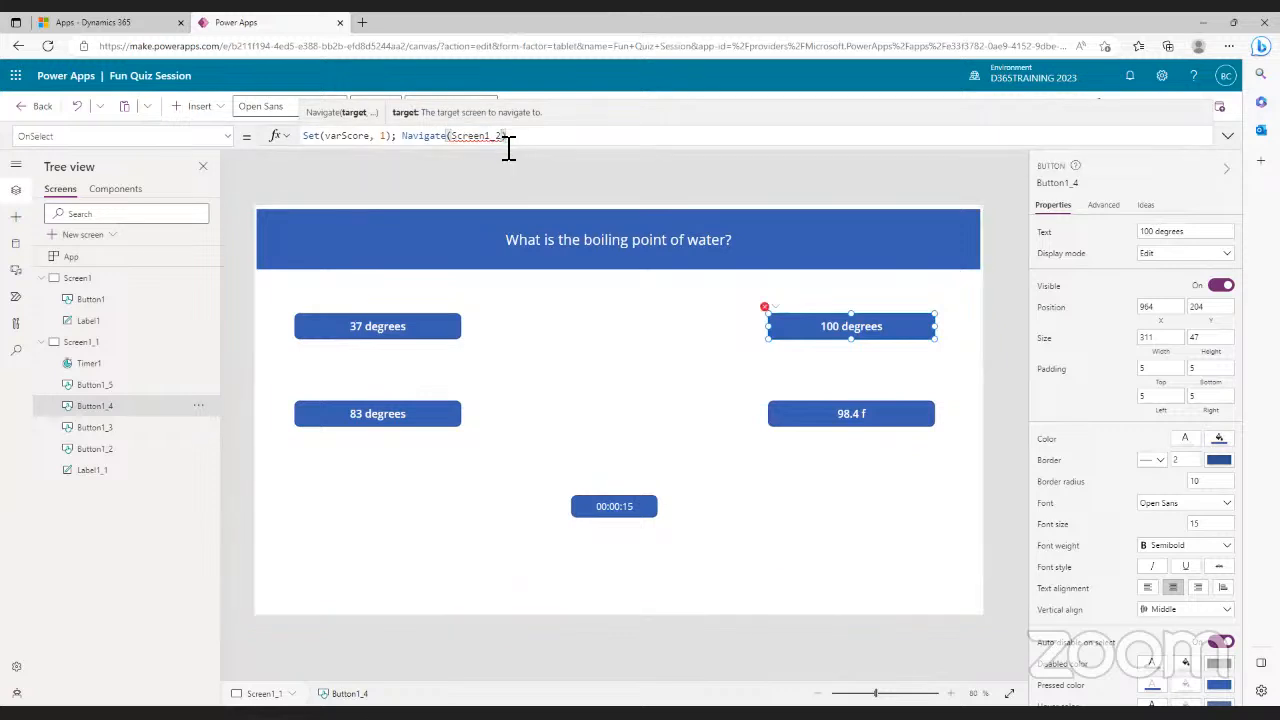
{"action": "left_click", "coordinate": [511, 181]}
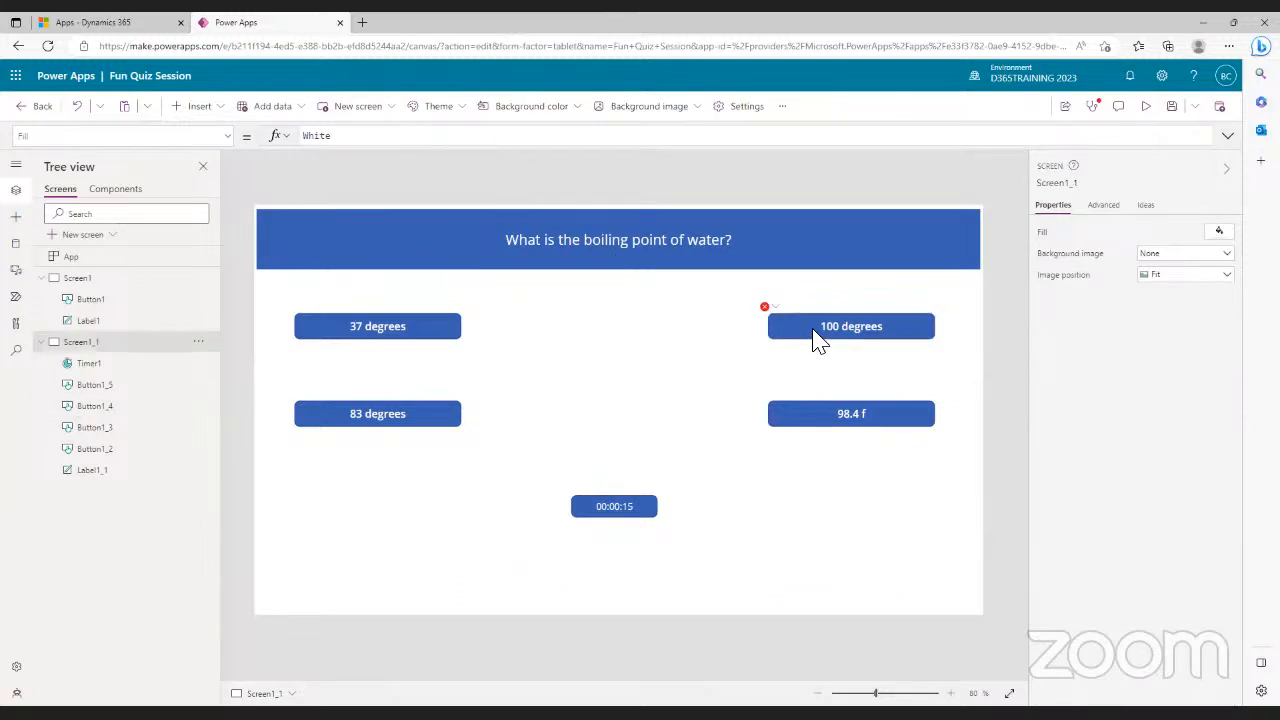
{"action": "left_click", "coordinate": [414, 330]}
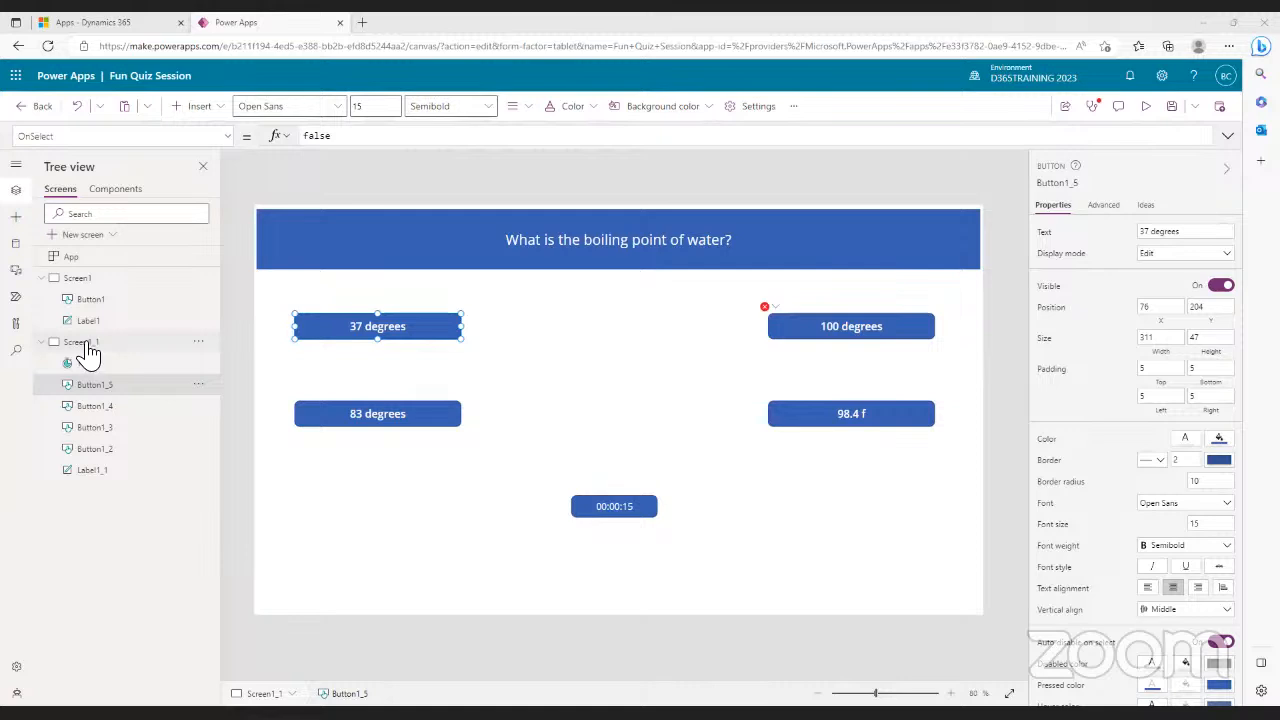
- Duplicate the question screen to create Screen1_2, Screen1_3 and Screen1_4
{"action": "left_click", "coordinate": [43, 342]}
{"action": "right_click", "coordinate": [106, 345]}
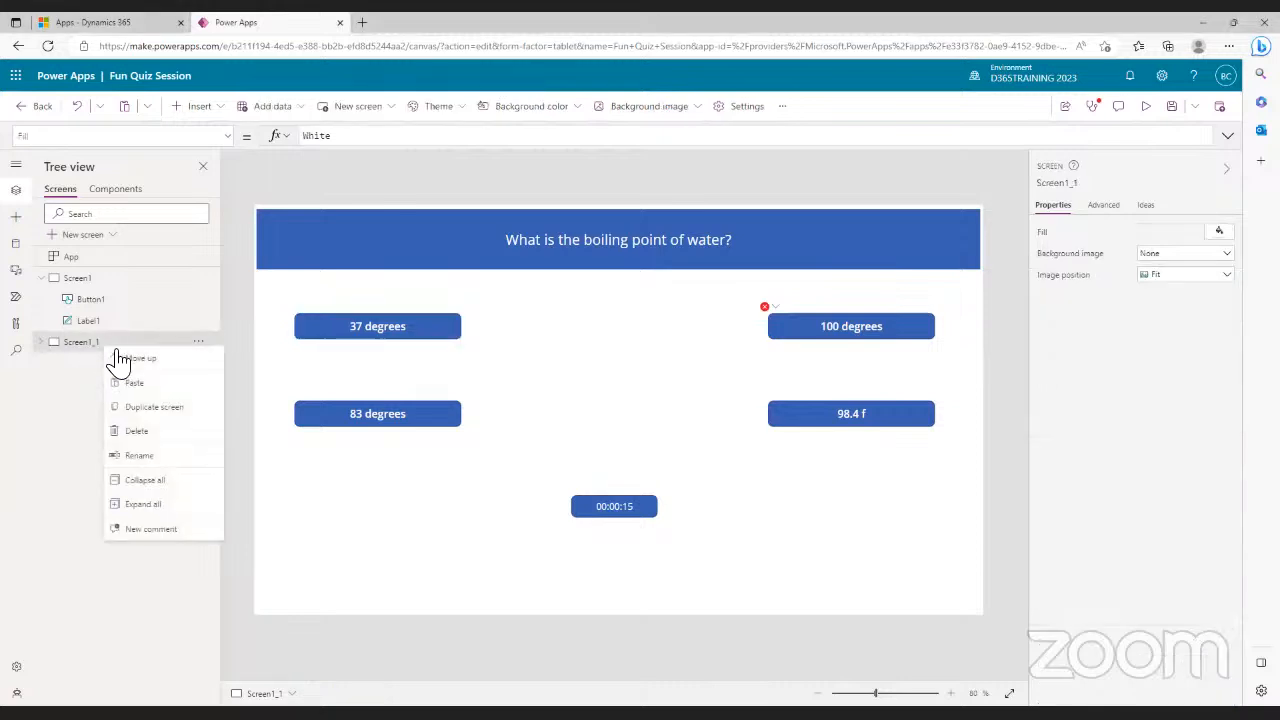
{"action": "left_click", "coordinate": [155, 408]}
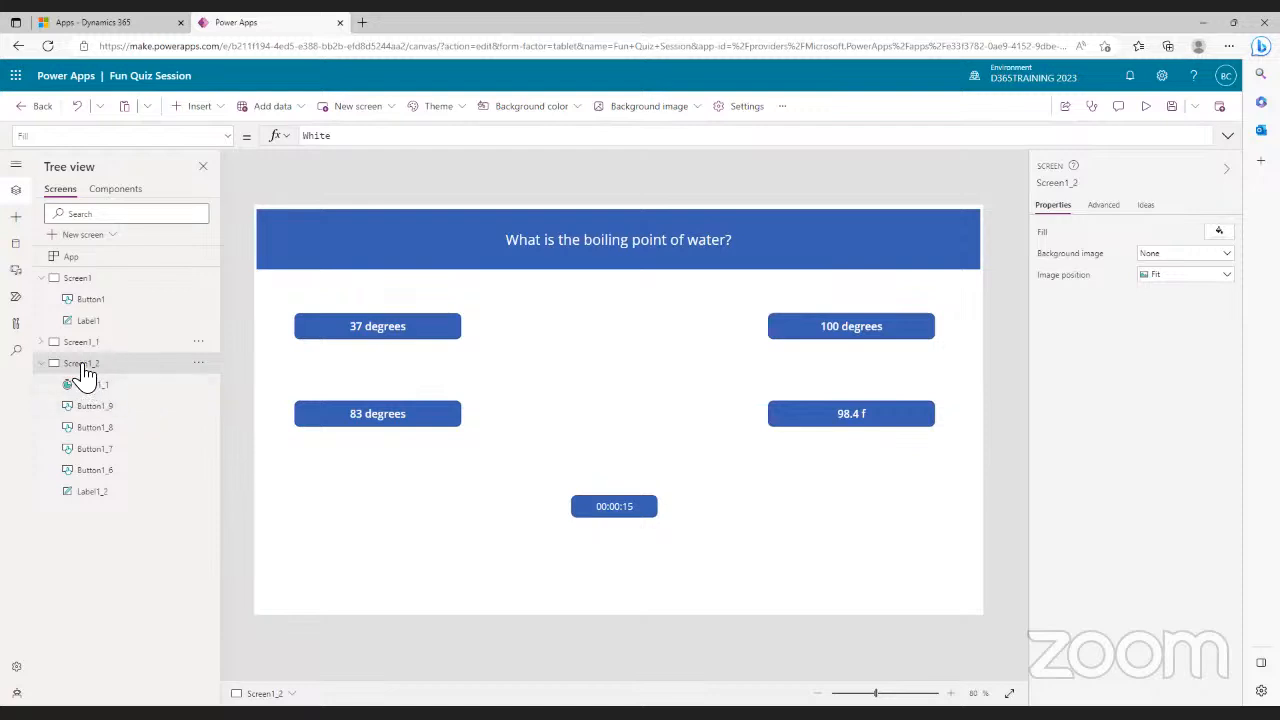
{"action": "right_click", "coordinate": [85, 373]}
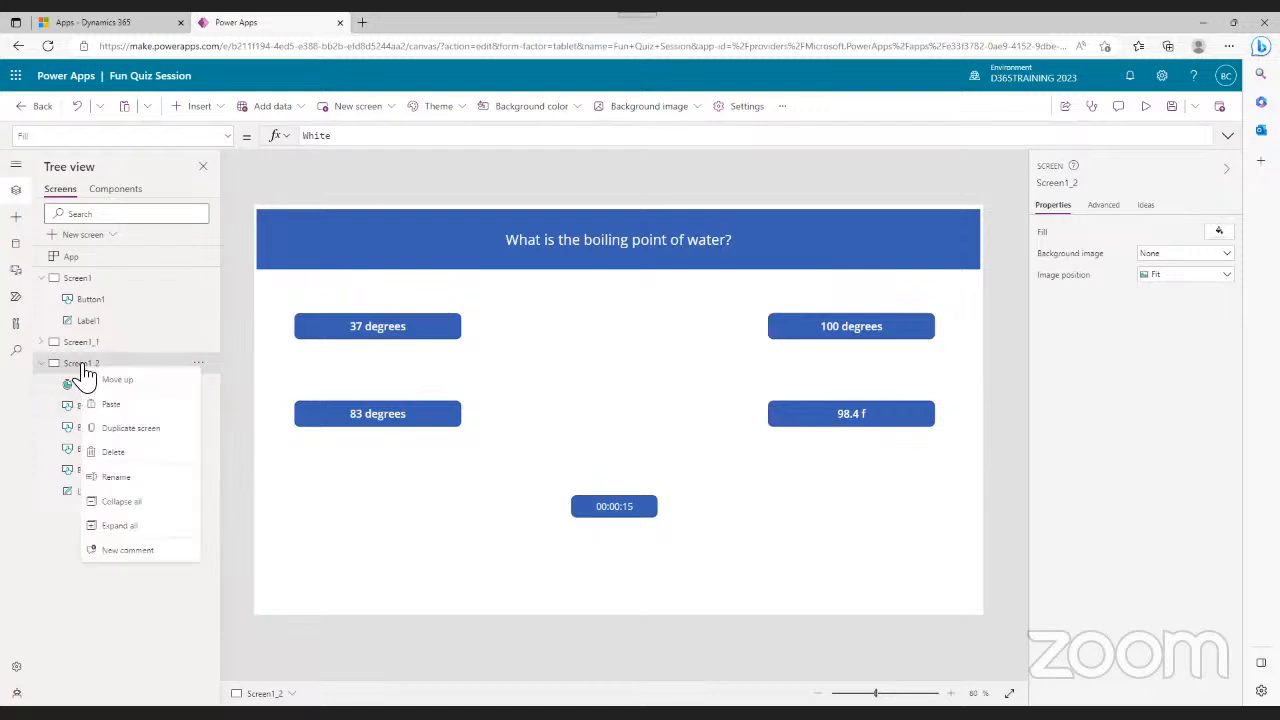
{"action": "left_click", "coordinate": [120, 430]}
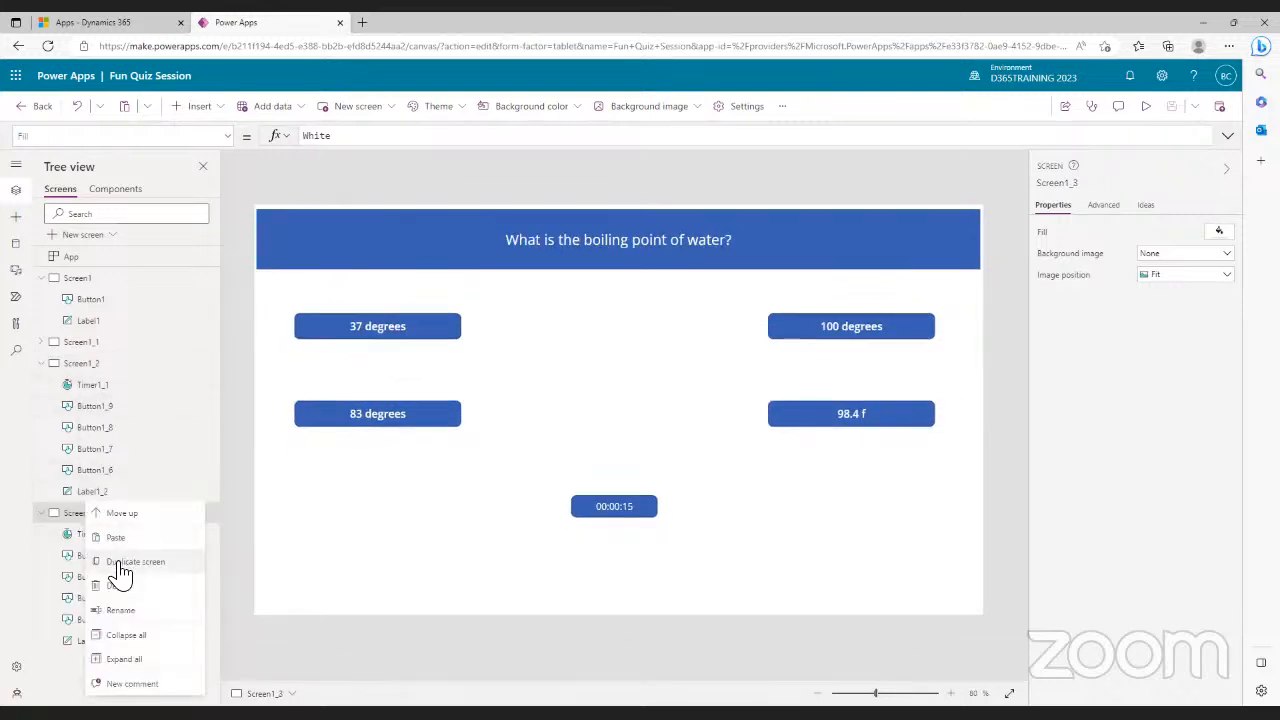
{"action": "left_click", "coordinate": [118, 564]}
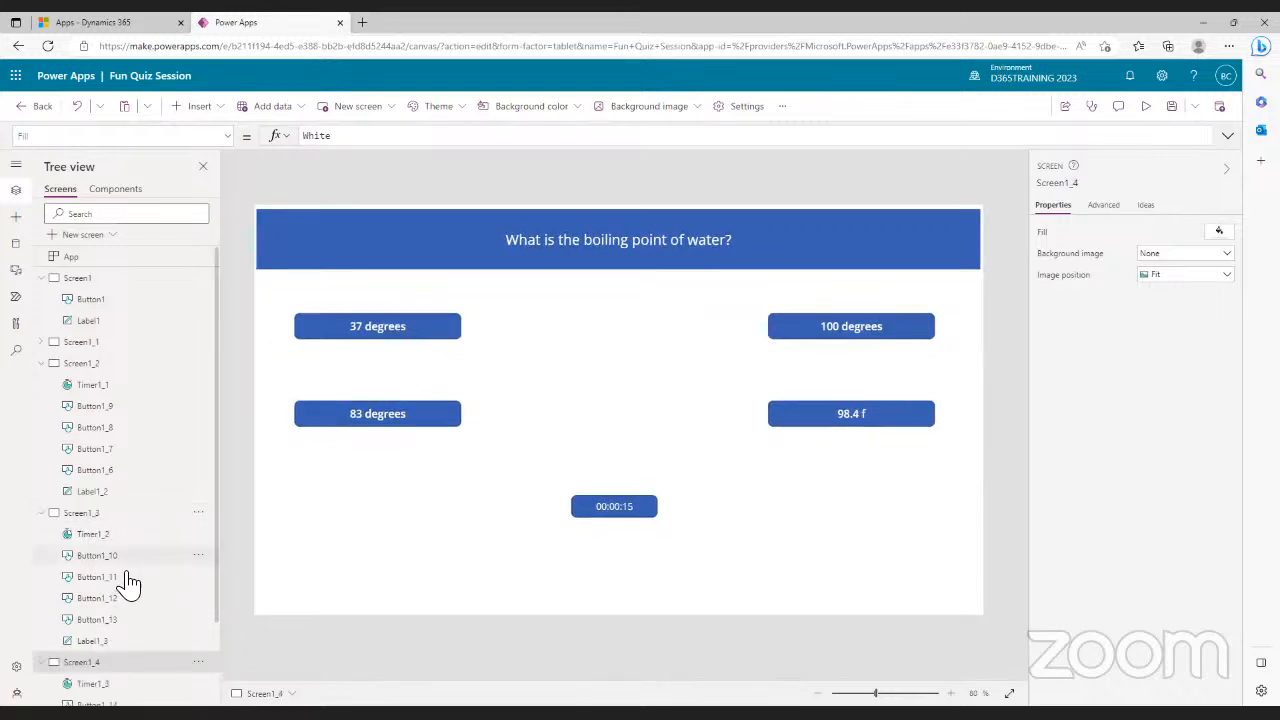
- Collapse the screen nodes and duplicate Screen1_4 to create Screen1_5
{"action": "left_click", "coordinate": [42, 512]}
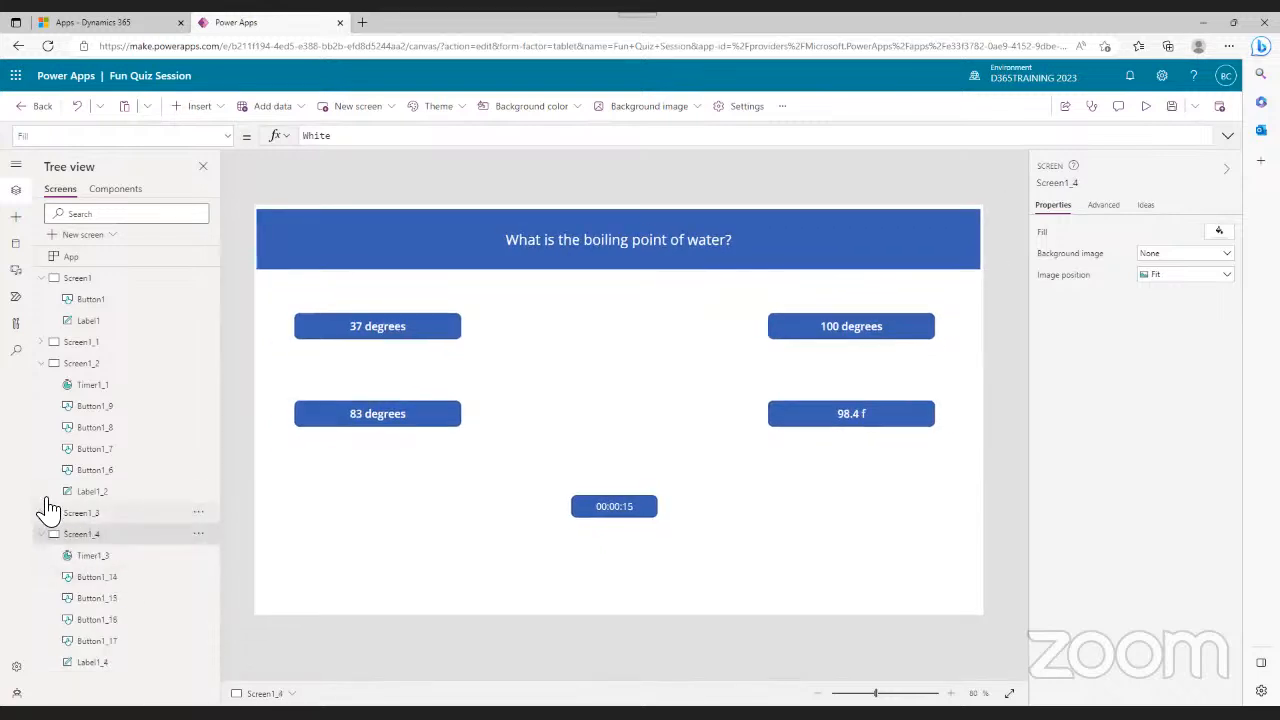
{"action": "left_click", "coordinate": [43, 365]}
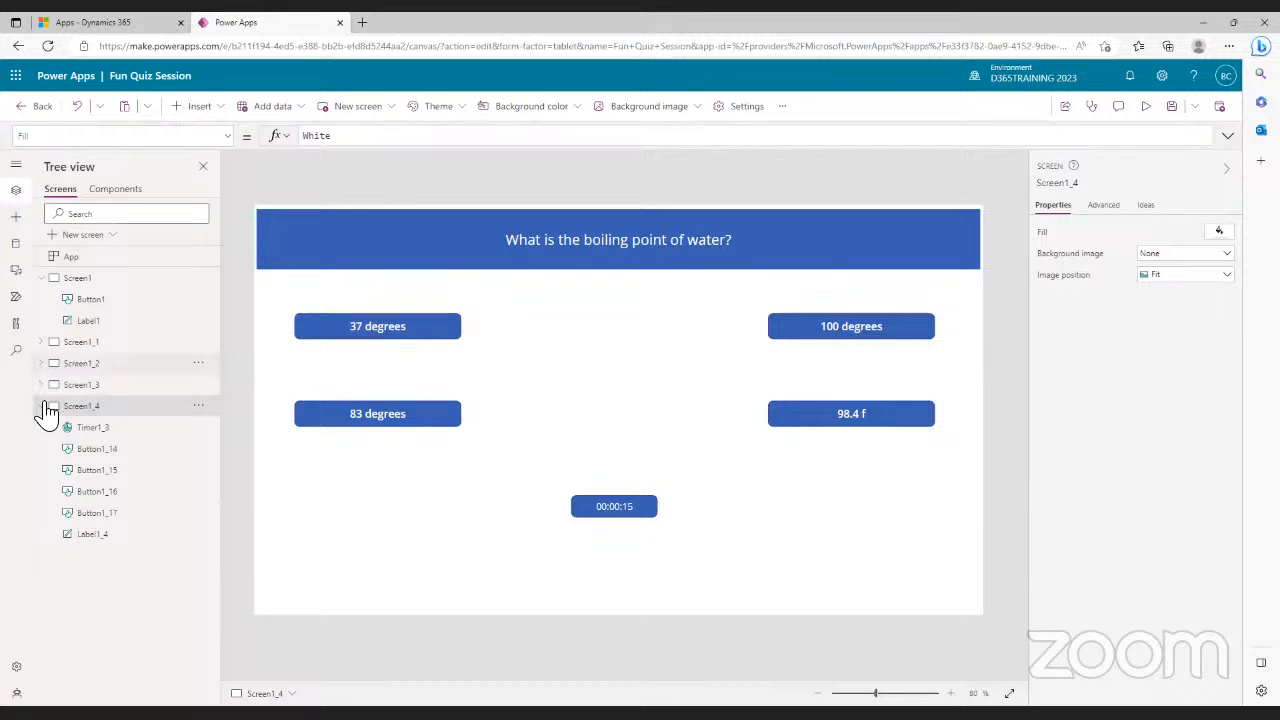
{"action": "left_click", "coordinate": [43, 406]}
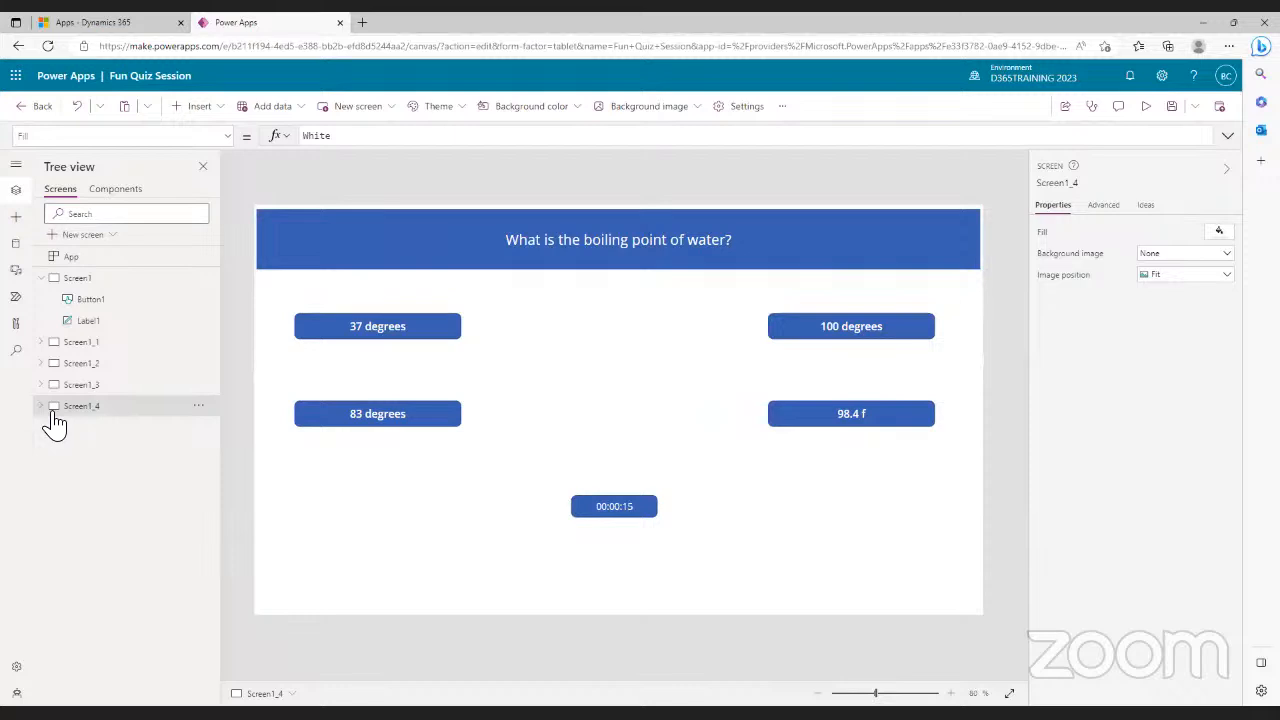
{"action": "right_click", "coordinate": [80, 412]}
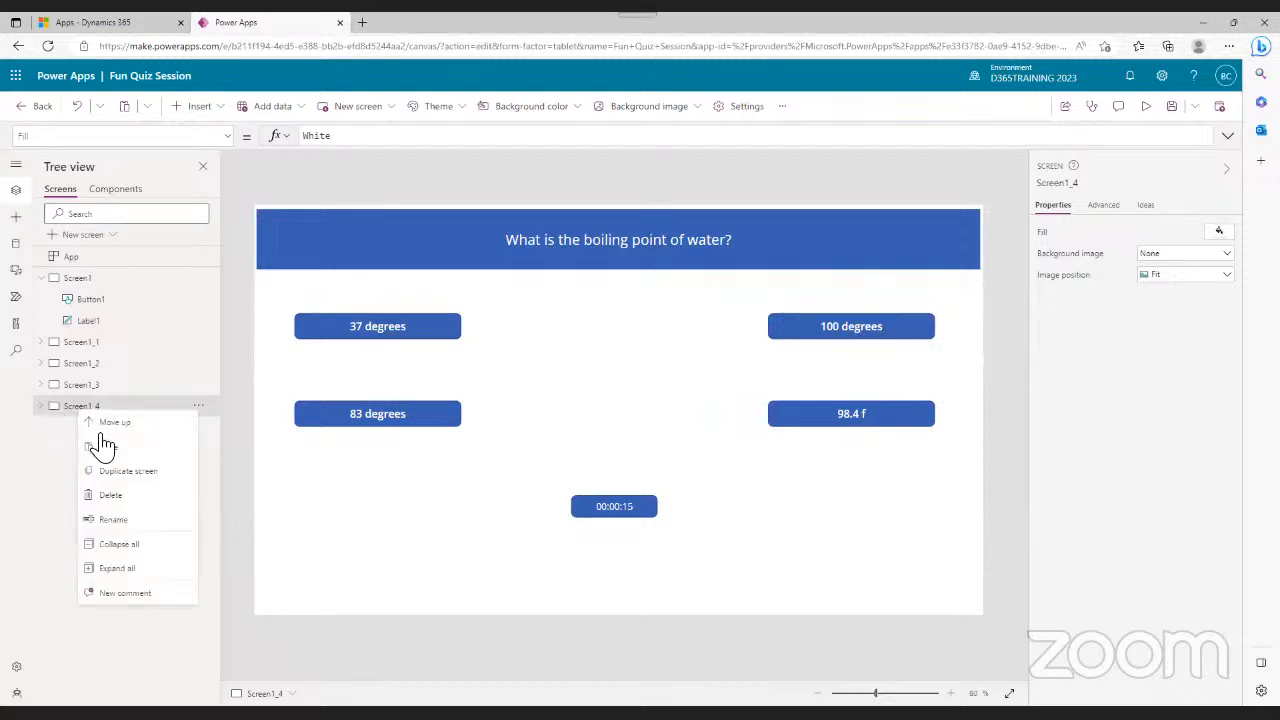
{"action": "left_click", "coordinate": [123, 478]}
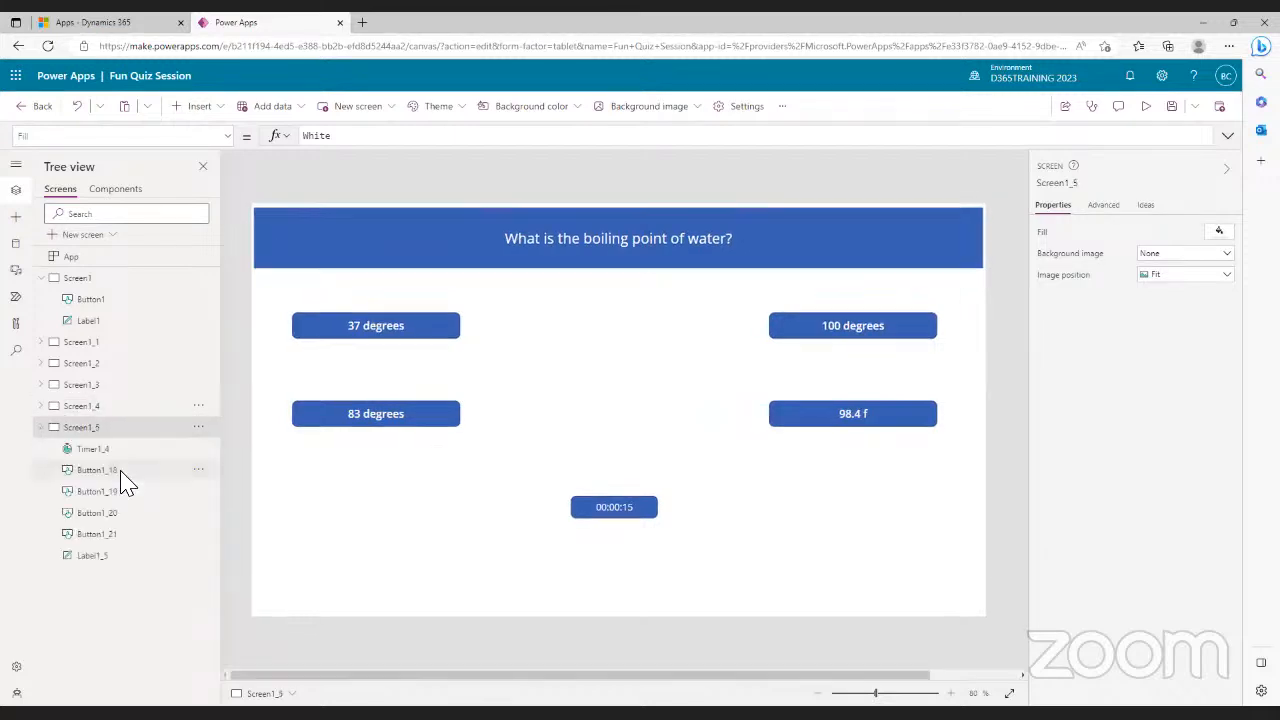
{"action": "left_click", "coordinate": [86, 345]}
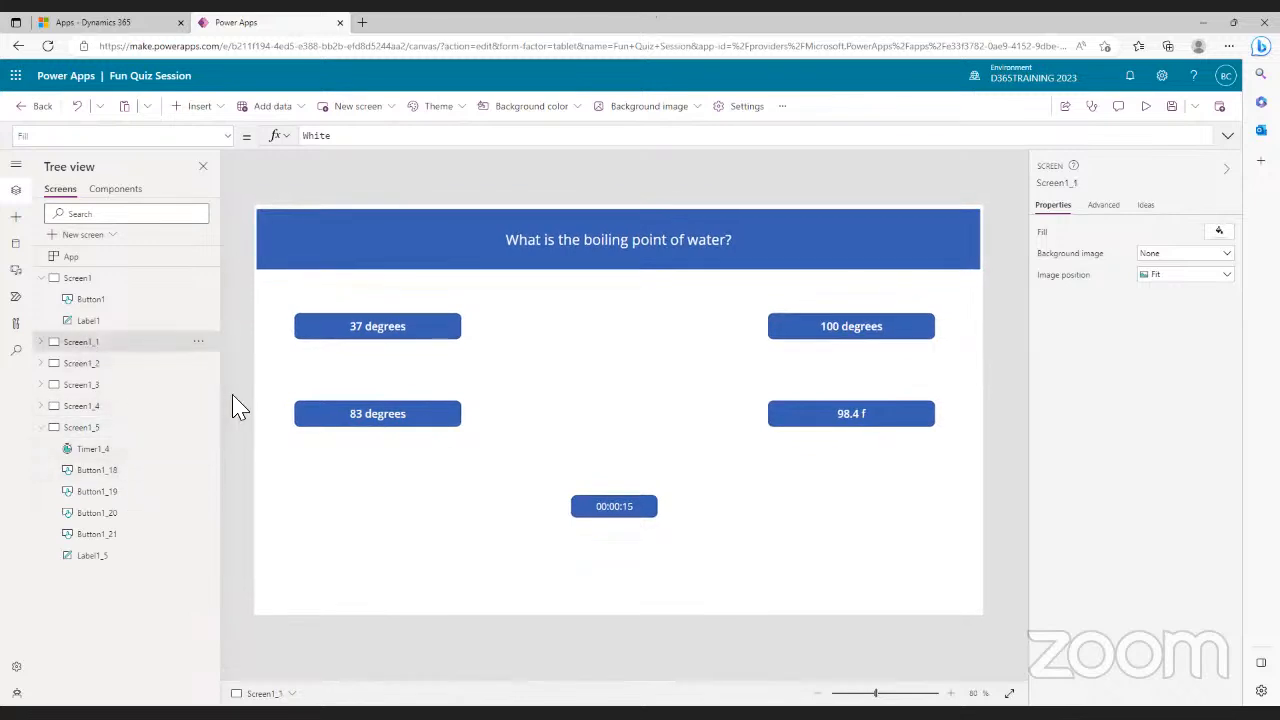
- Change the 37 degrees button's OnSelect from false to Navigate(Screen1_2)
{"action": "left_click", "coordinate": [824, 333]}
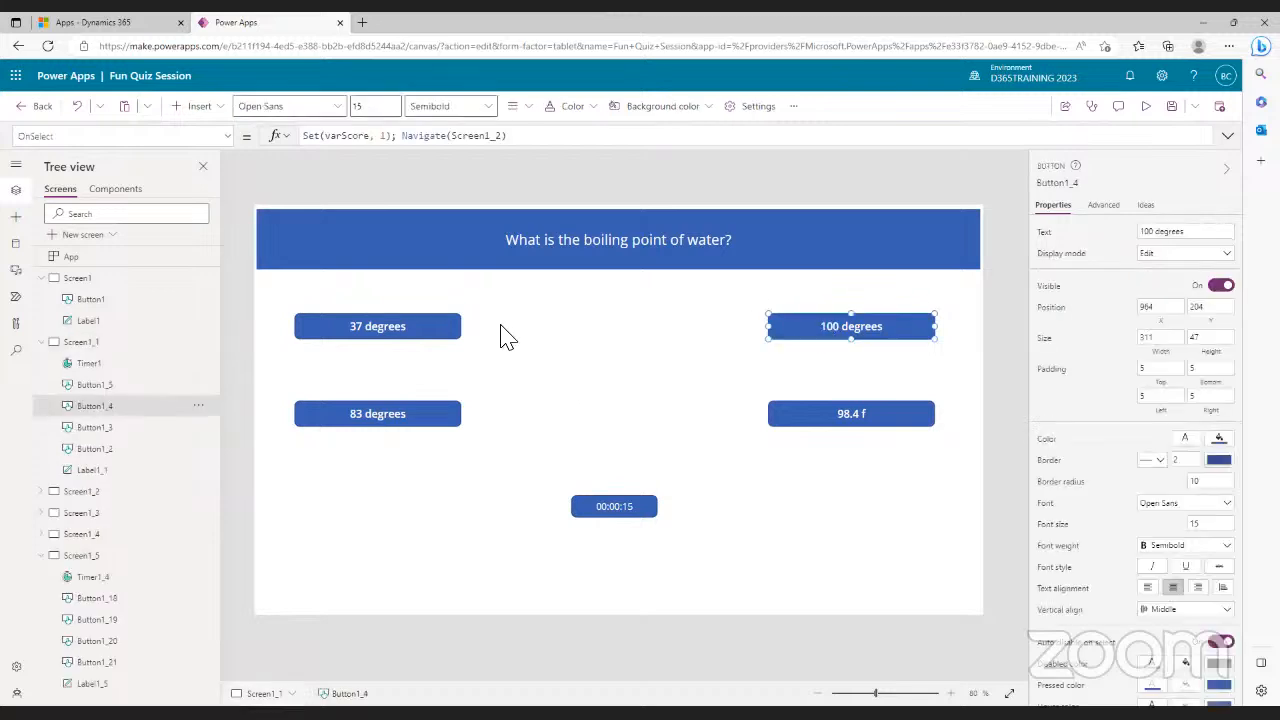
{"action": "left_click", "coordinate": [420, 332]}
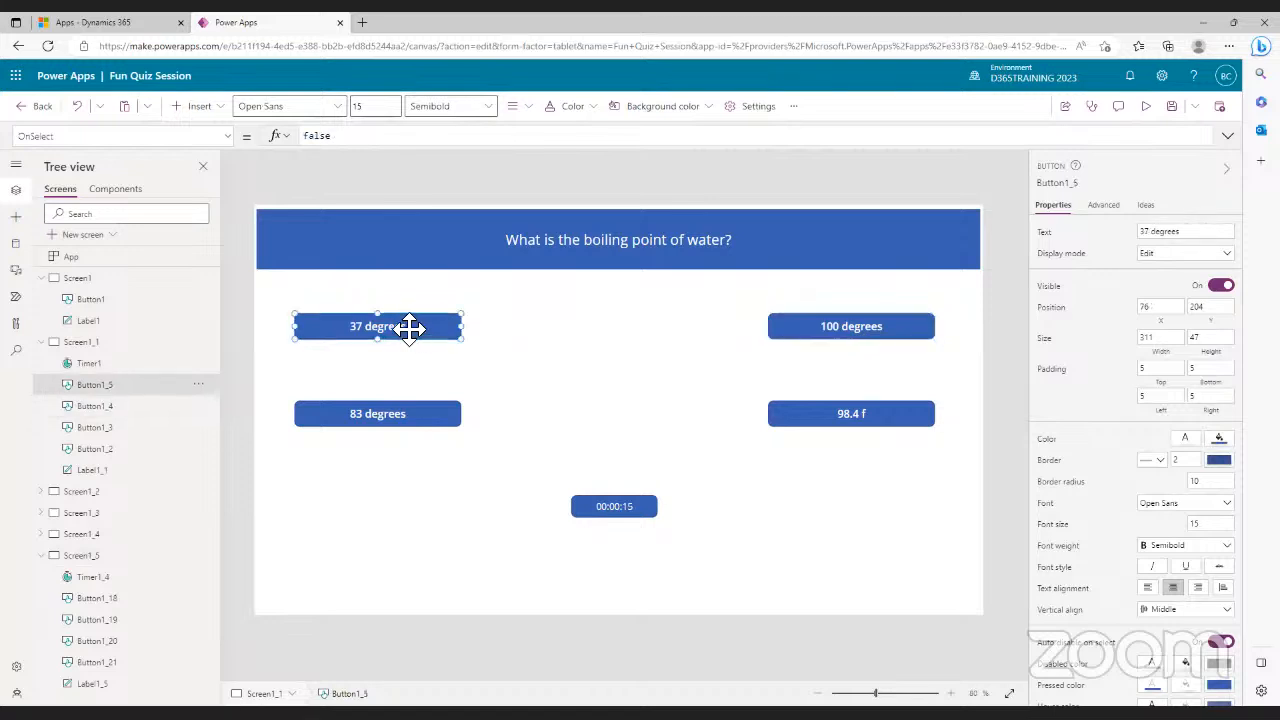
{"action": "double_click", "coordinate": [310, 137]}
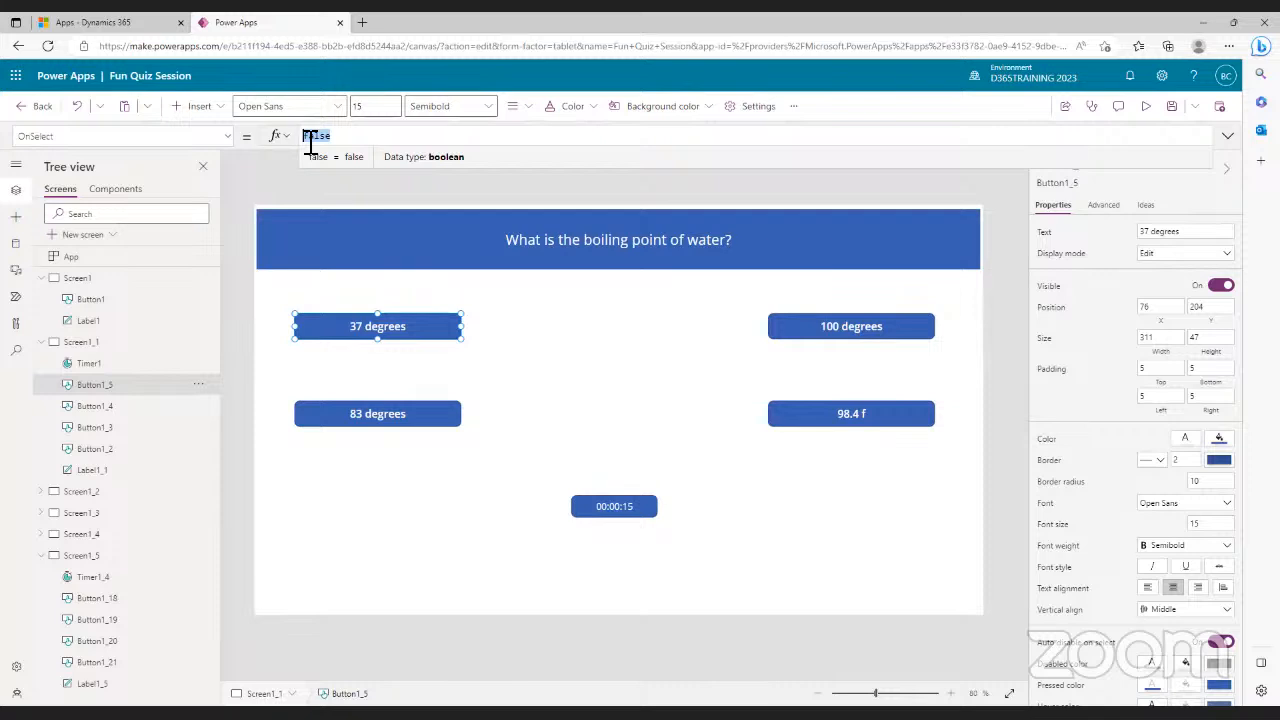
{"action": "type", "text": "Nav"}
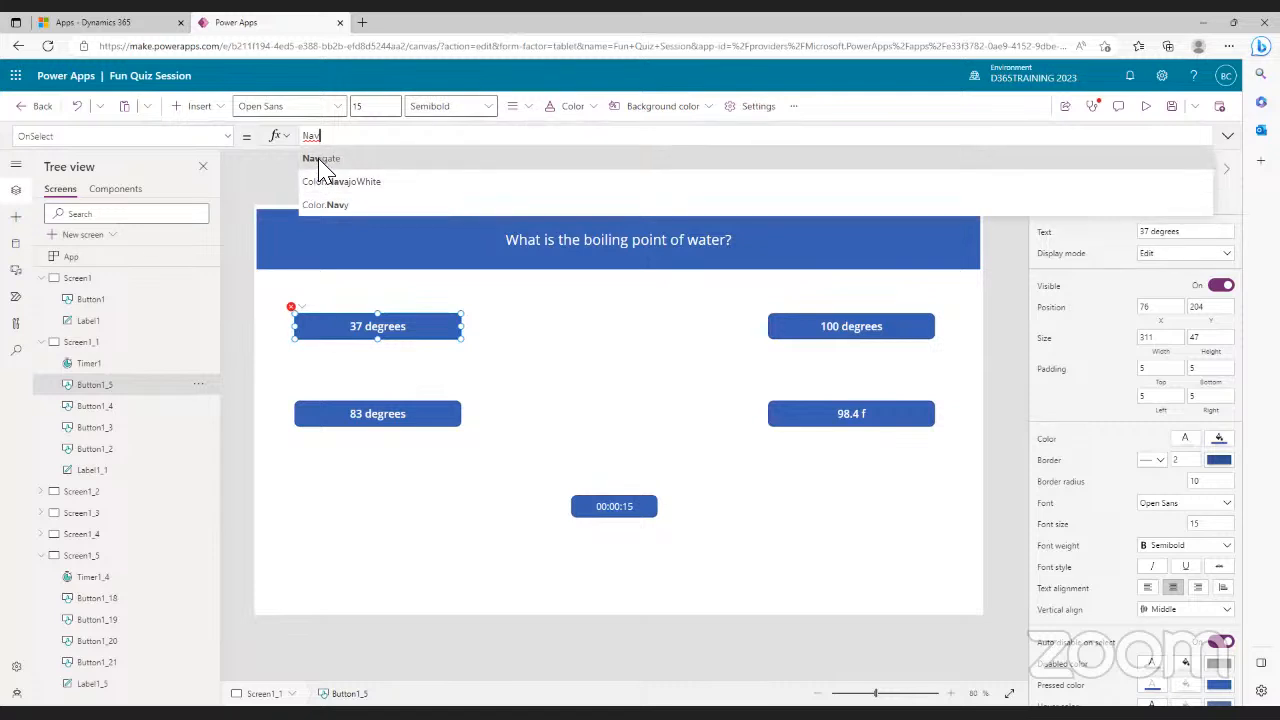
{"action": "left_click", "coordinate": [320, 160]}
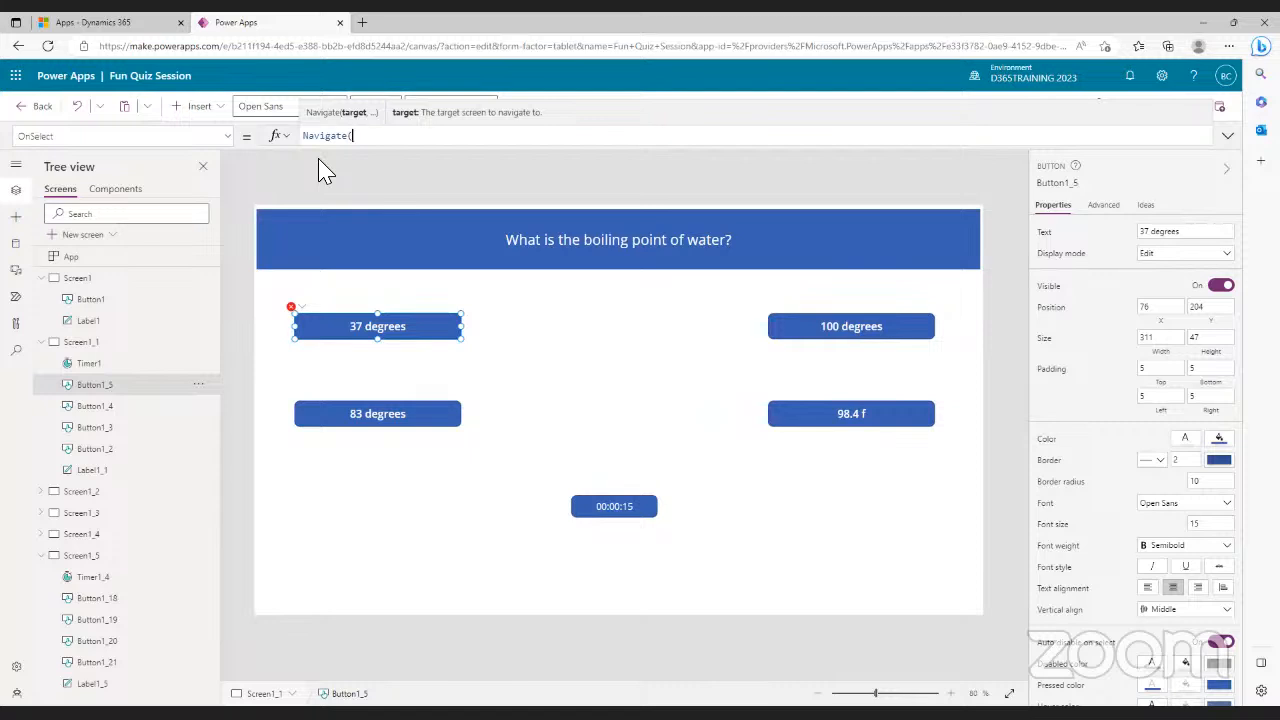
{"action": "type", "text": "Scree"}
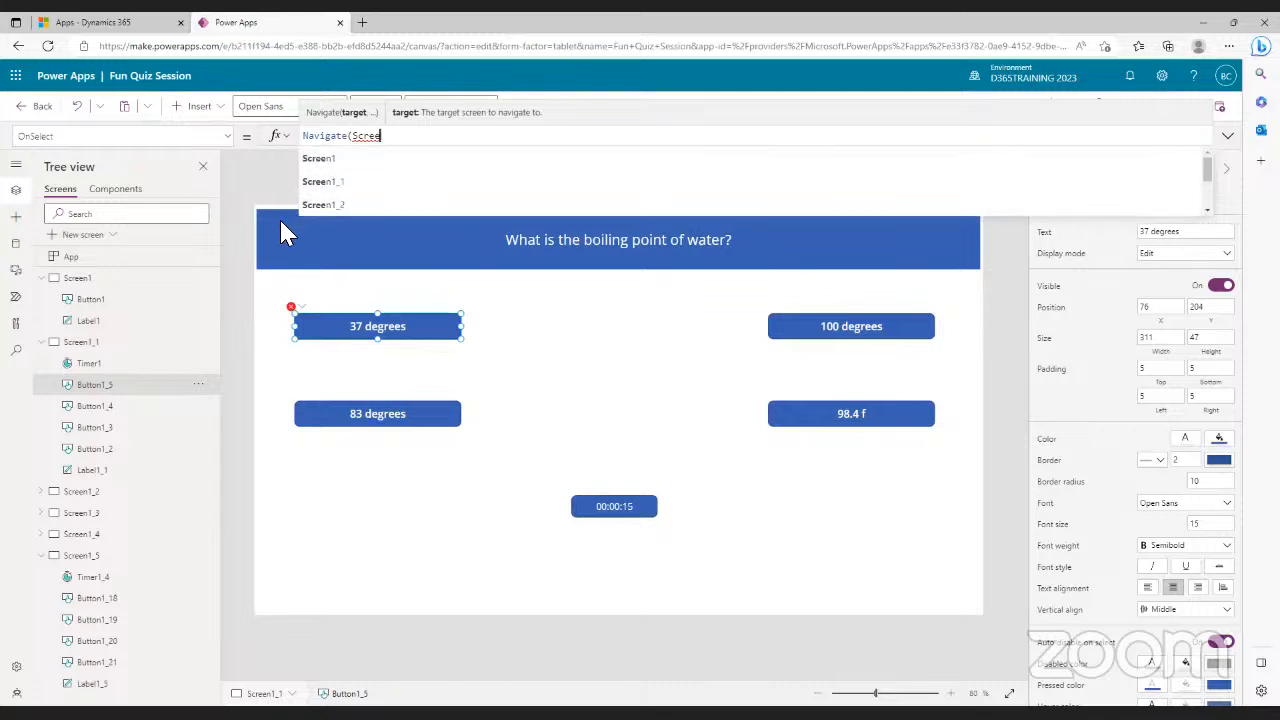
{"action": "left_click", "coordinate": [338, 210]}
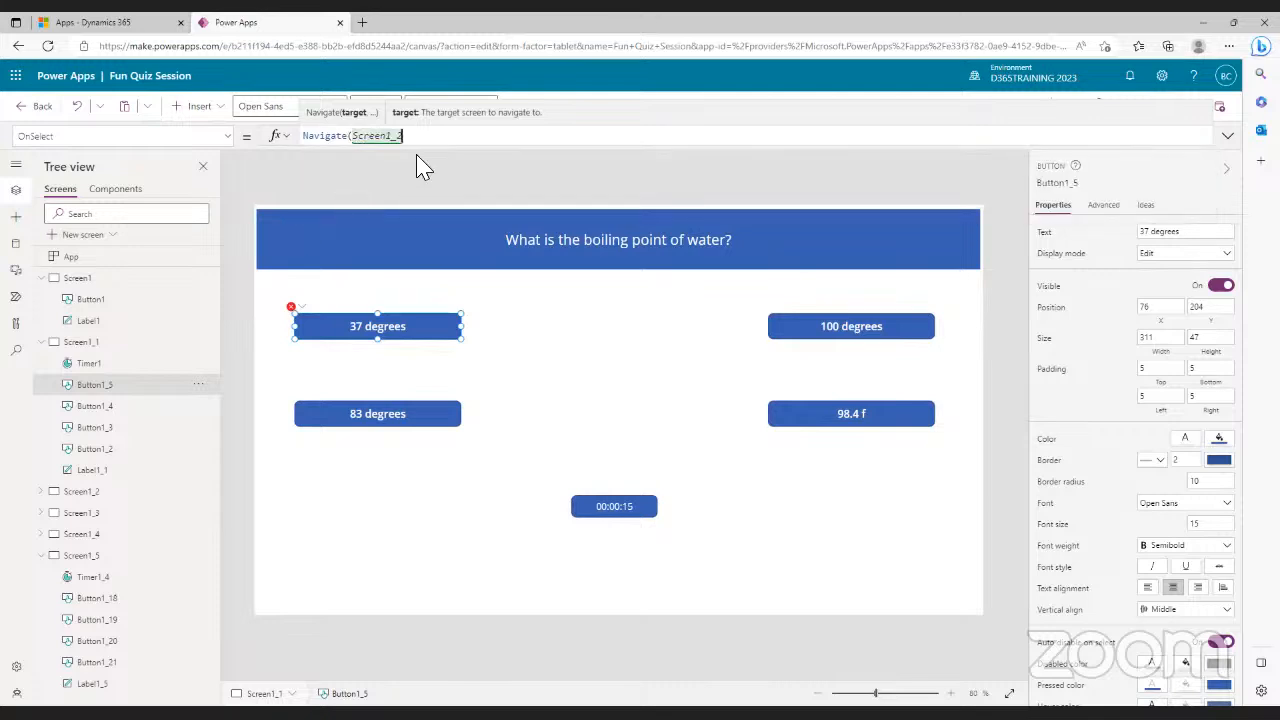
{"action": "type", "text": ")"}
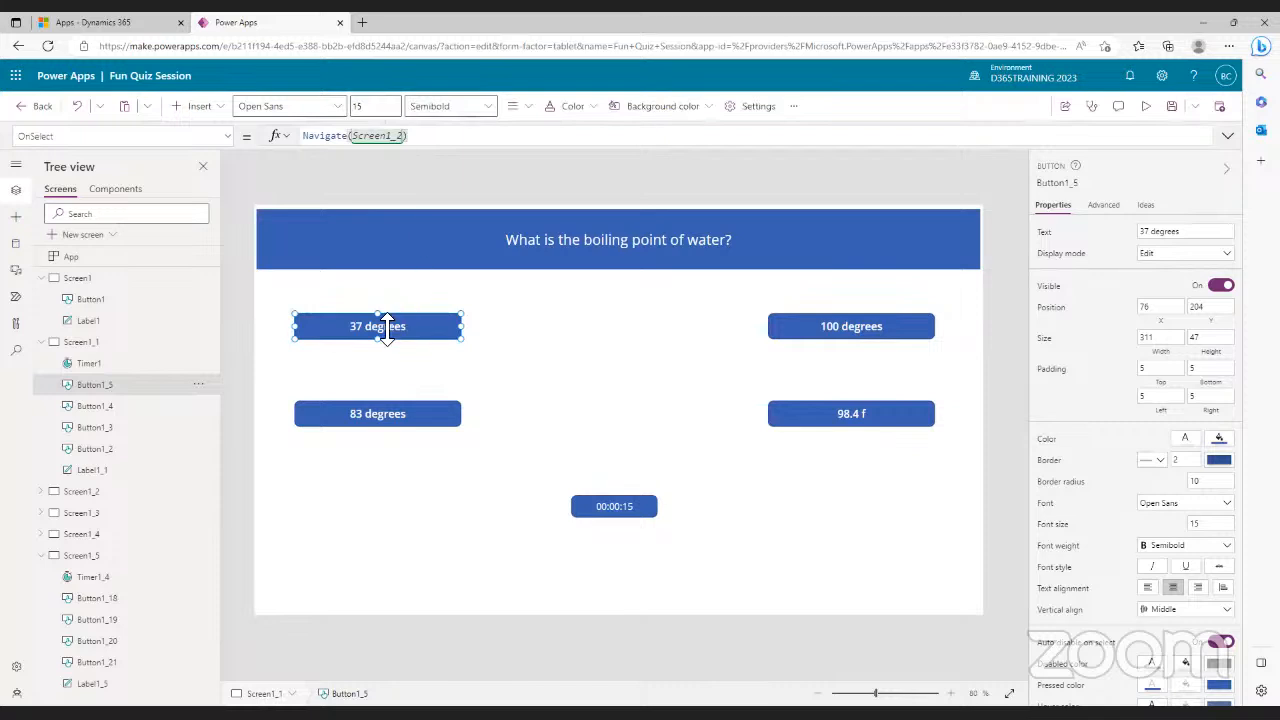
{"action": "left_click", "coordinate": [406, 428]}
- Replace the 83 degrees button's OnSelect false with Navigate(Screen1_2)
{"action": "double_click", "coordinate": [302, 137]}
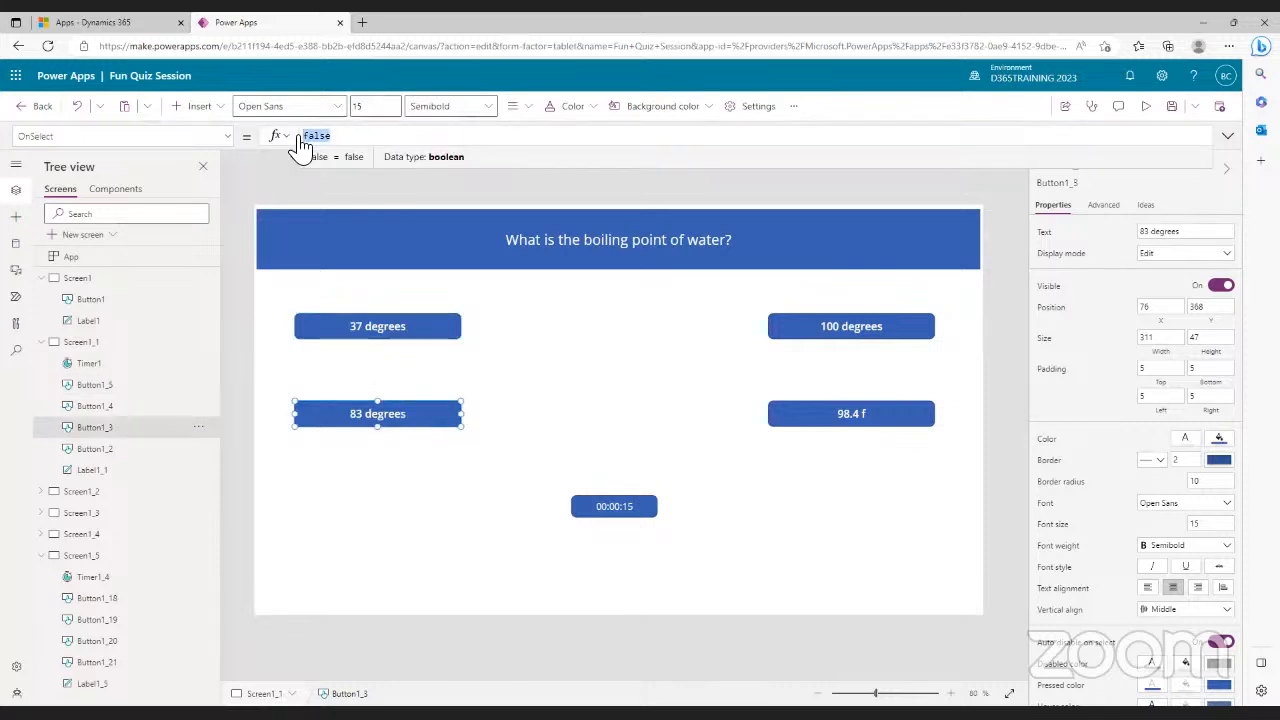
{"action": "type", "text": "Navigate("}
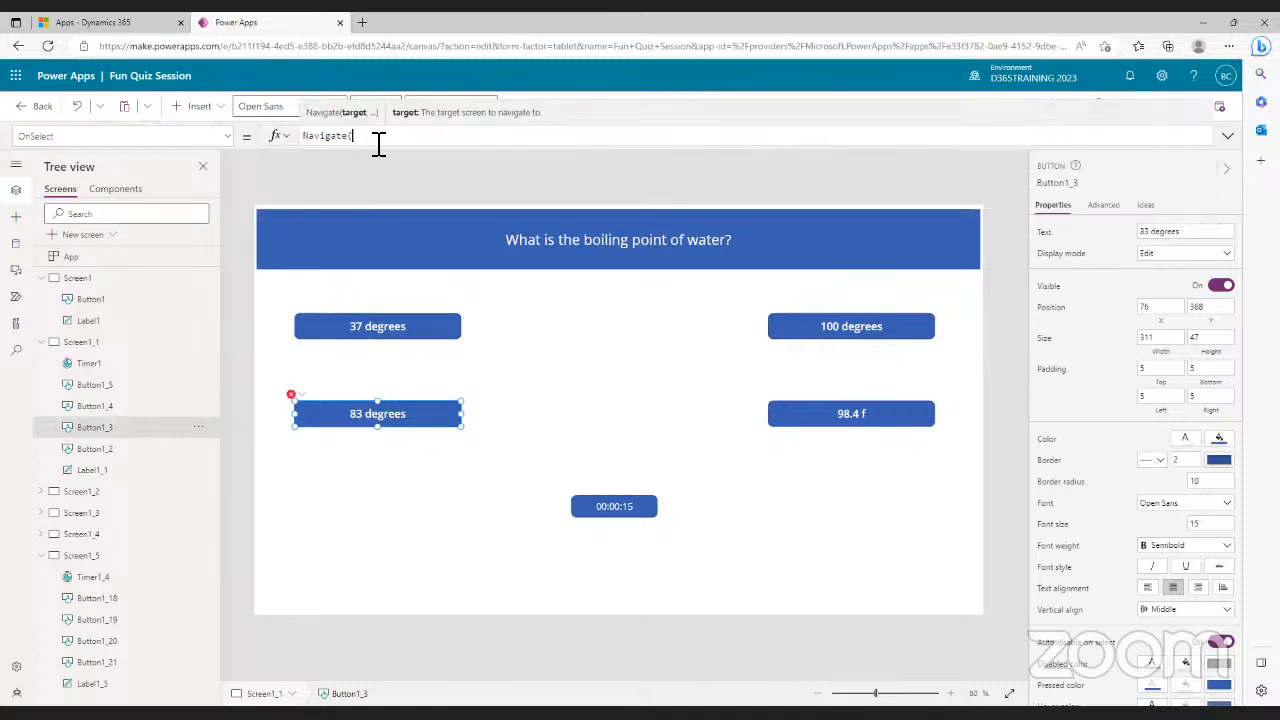
{"action": "type", "text": "Scree"}
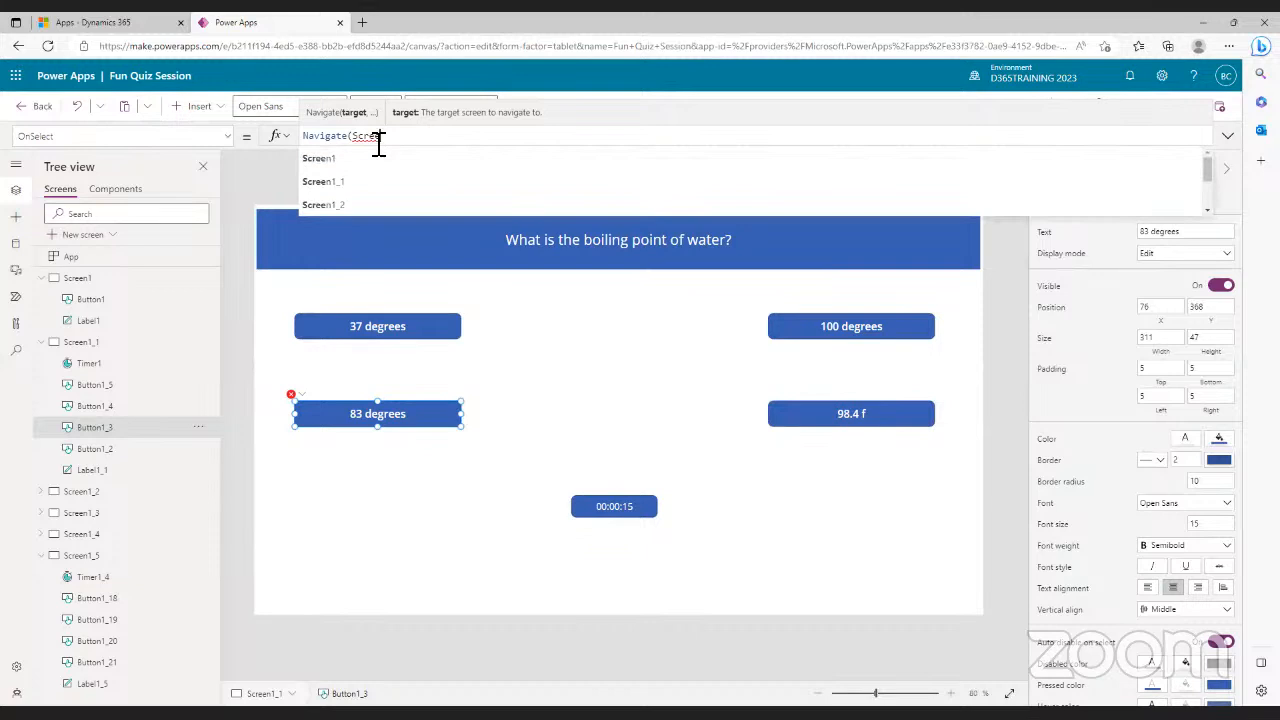
{"action": "left_click", "coordinate": [343, 206]}
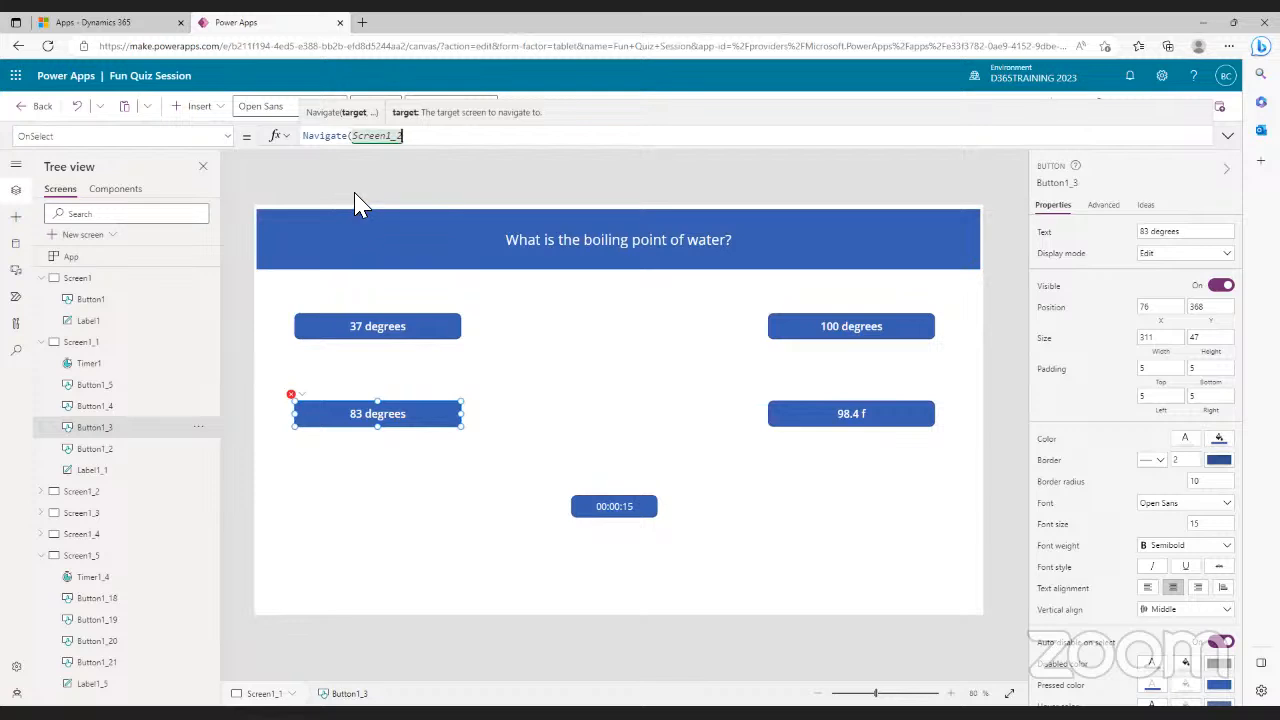
{"action": "type", "text": ")"}
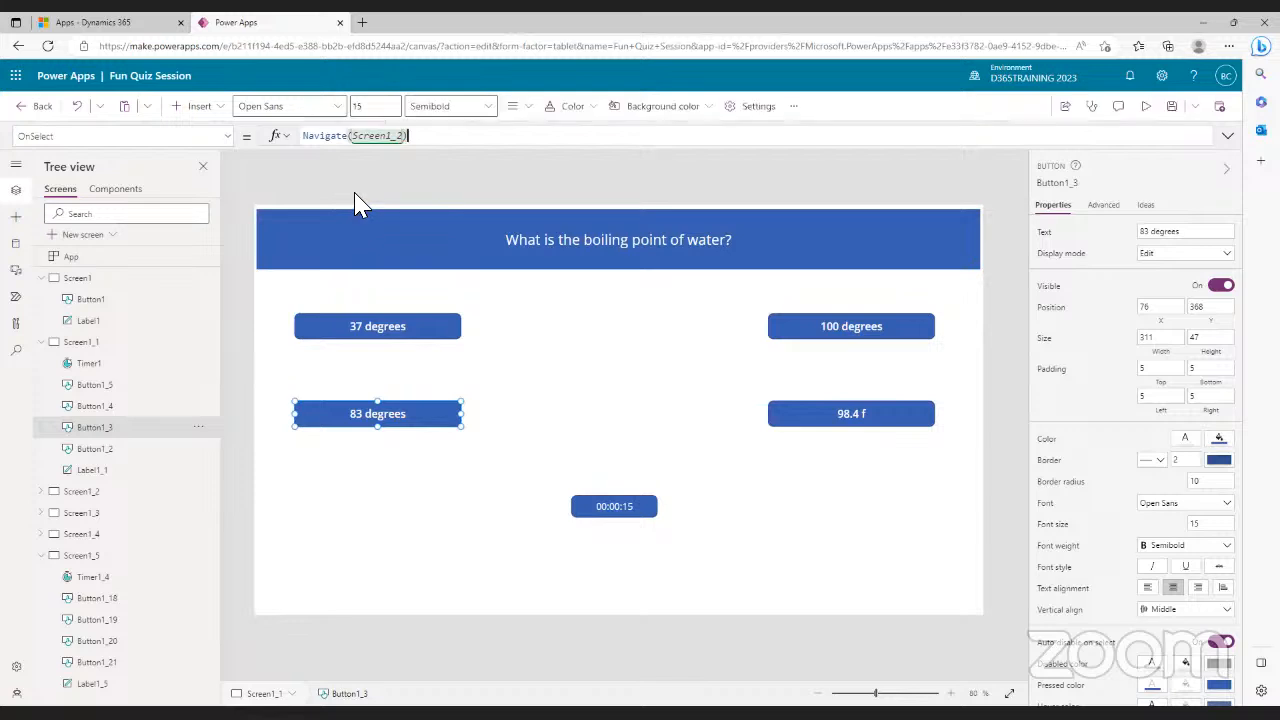
{"action": "left_click", "coordinate": [838, 416]}
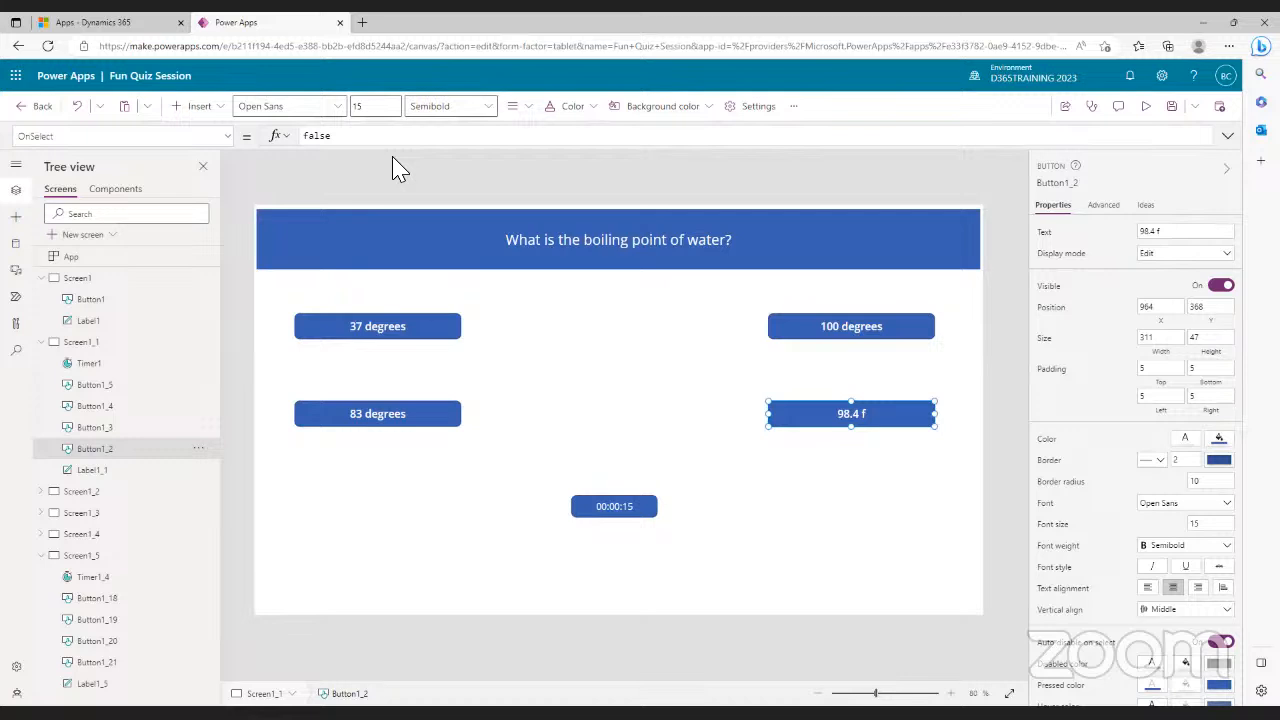
- Replace the 98.4 f button's OnSelect false with Navigate(Screen1_2)
{"action": "left_click", "coordinate": [352, 137]}
{"action": "left_click_drag", "start_coordinate": [352, 137], "coordinate": [294, 136]}
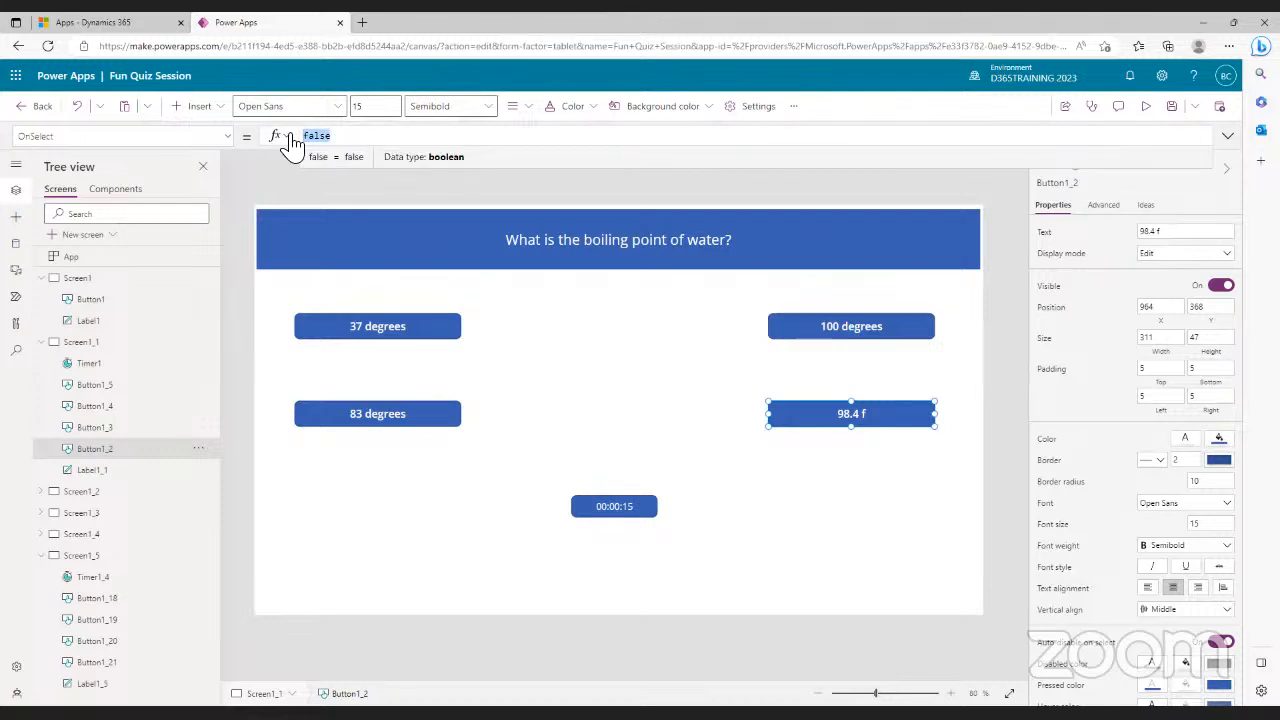
{"action": "type", "text": "Nav"}
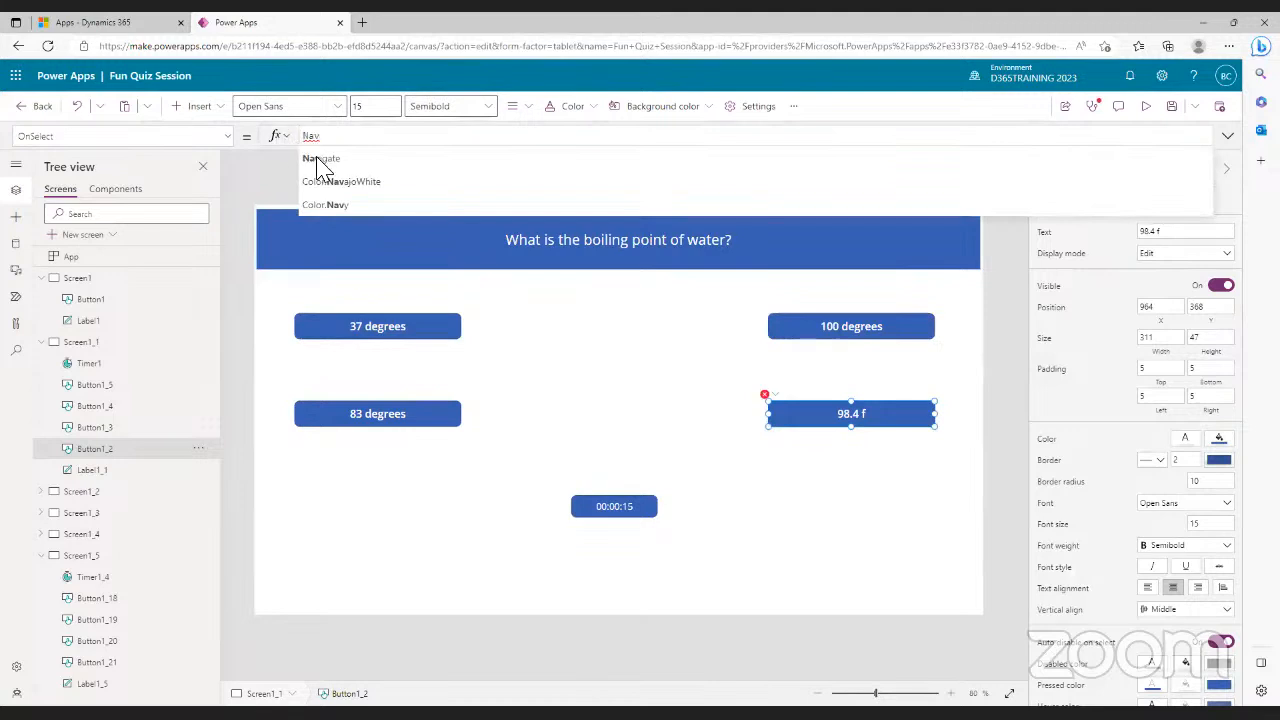
{"action": "left_click", "coordinate": [320, 159]}
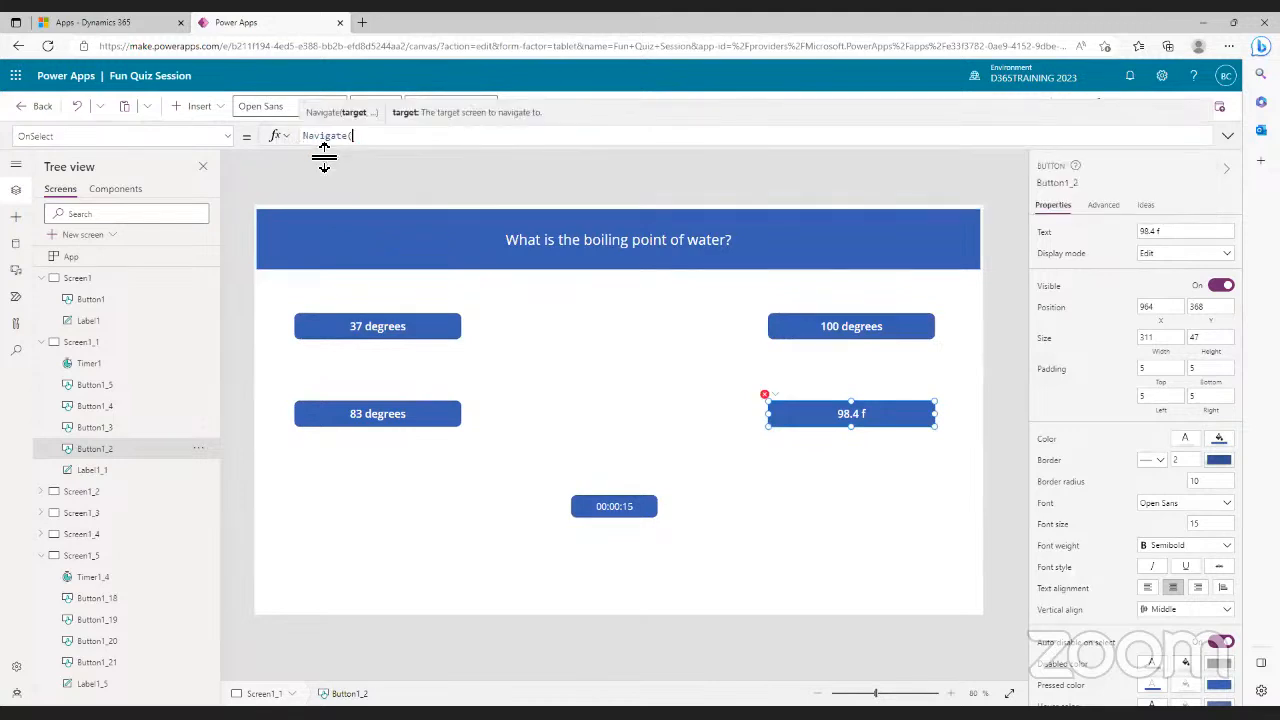
{"action": "type", "text": "Scre"}
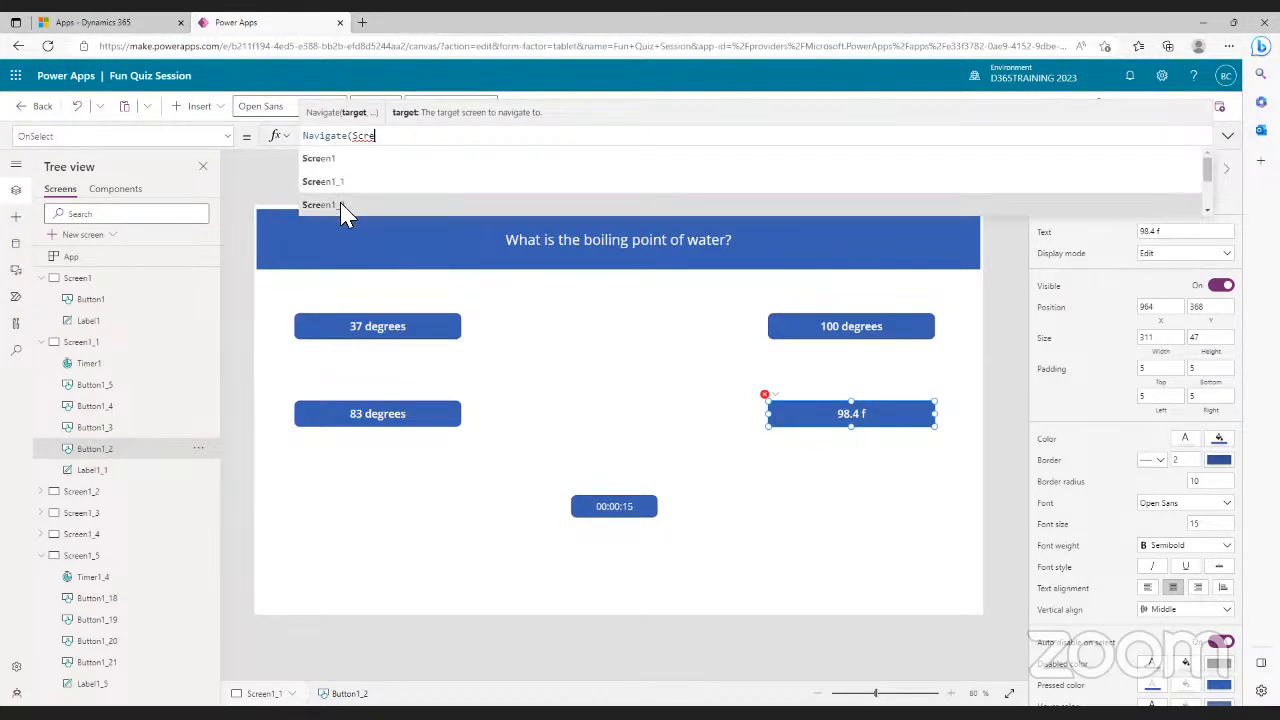
{"action": "left_click", "coordinate": [340, 205]}
{"action": "type", "text": ")"}
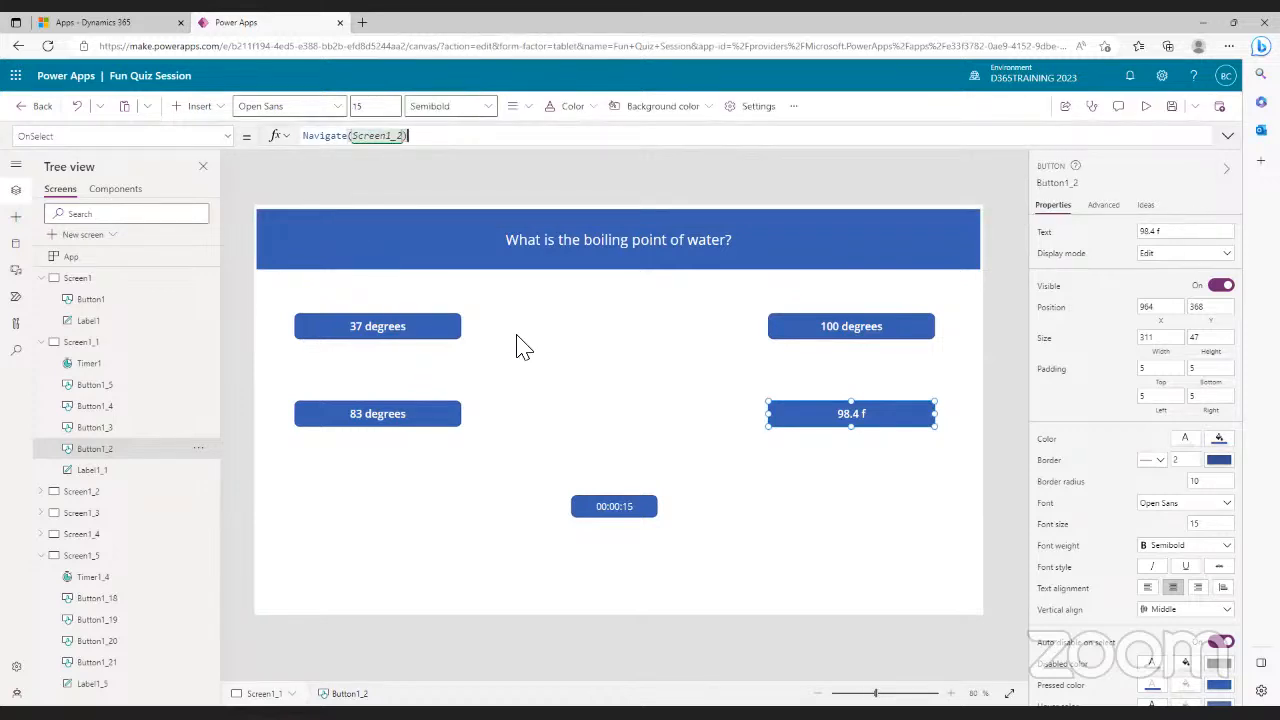
{"action": "left_click", "coordinate": [42, 342]}
- On Screen1_2, change the header to 'Which of these is the worst conductor of heat?'
{"action": "left_click", "coordinate": [42, 279]}
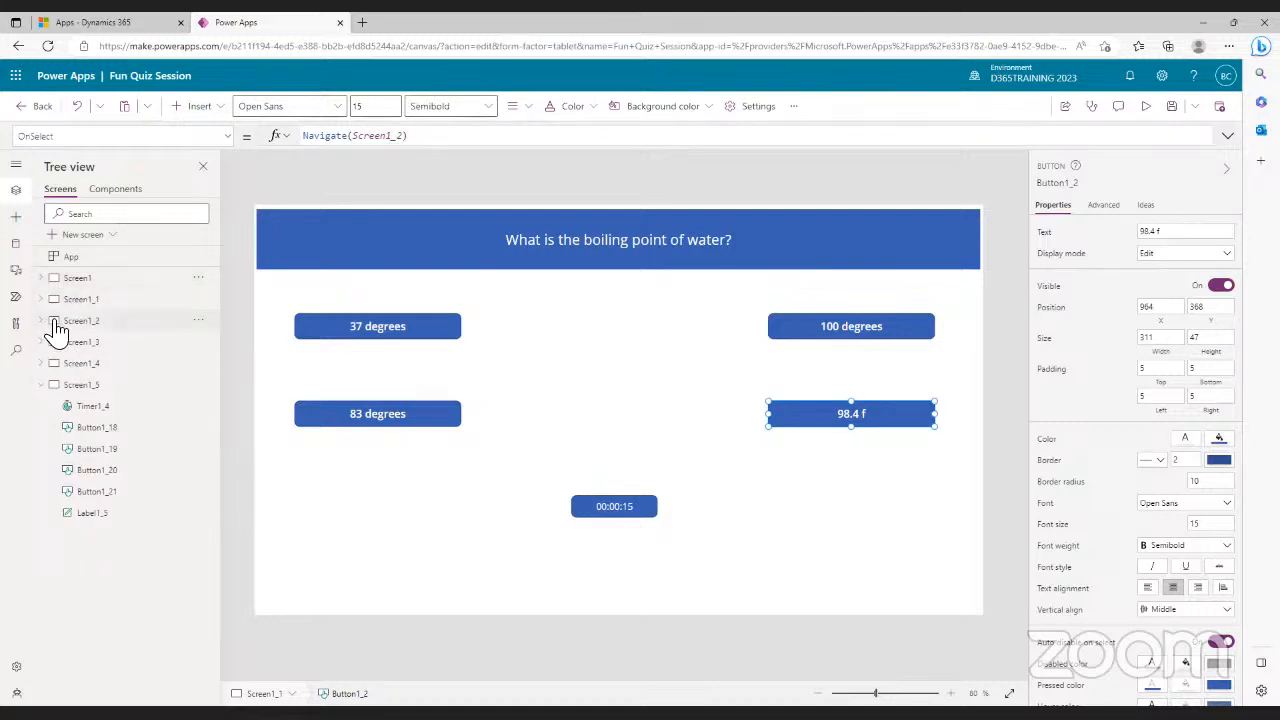
{"action": "left_click", "coordinate": [58, 321]}
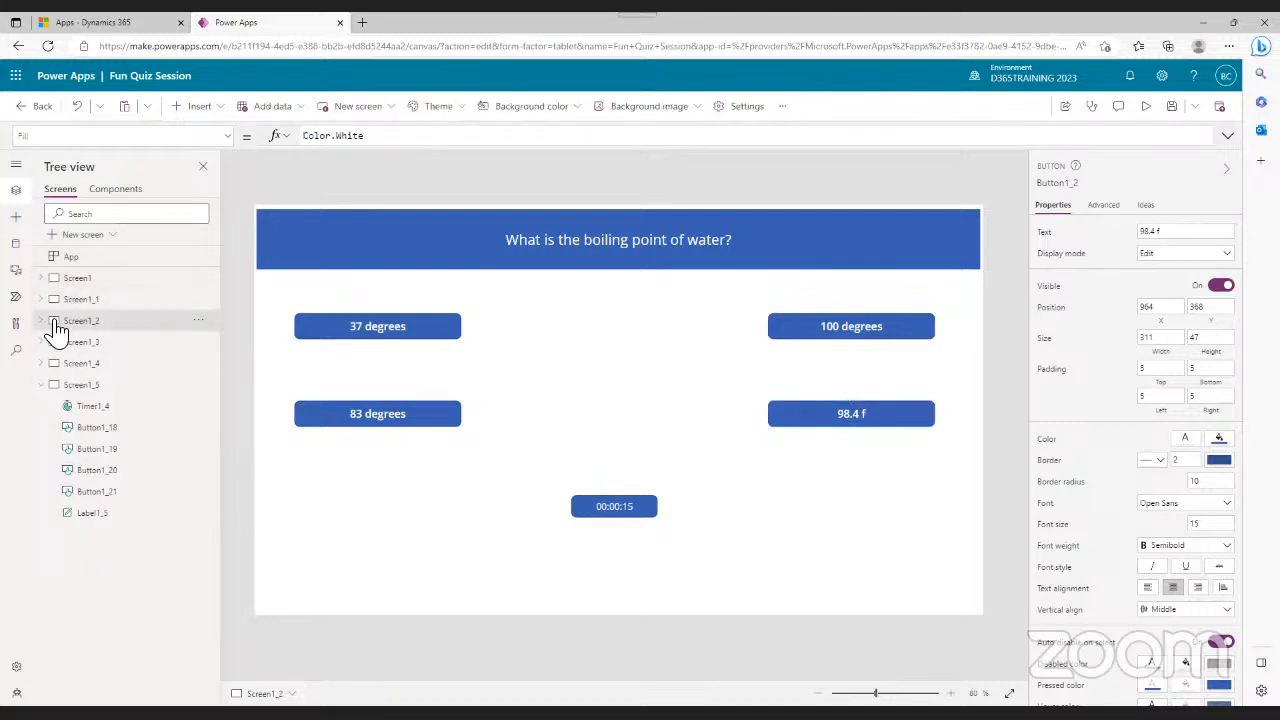
{"action": "left_click", "coordinate": [390, 330]}
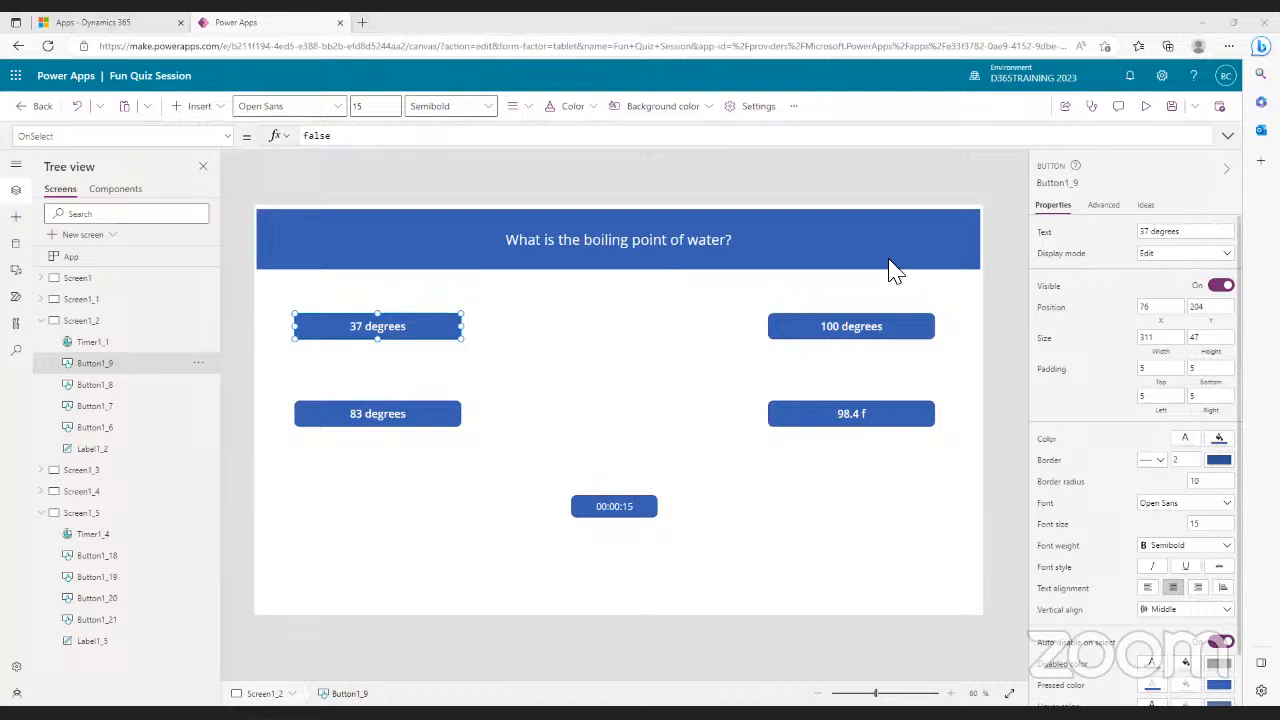
{"action": "left_click", "coordinate": [680, 248]}
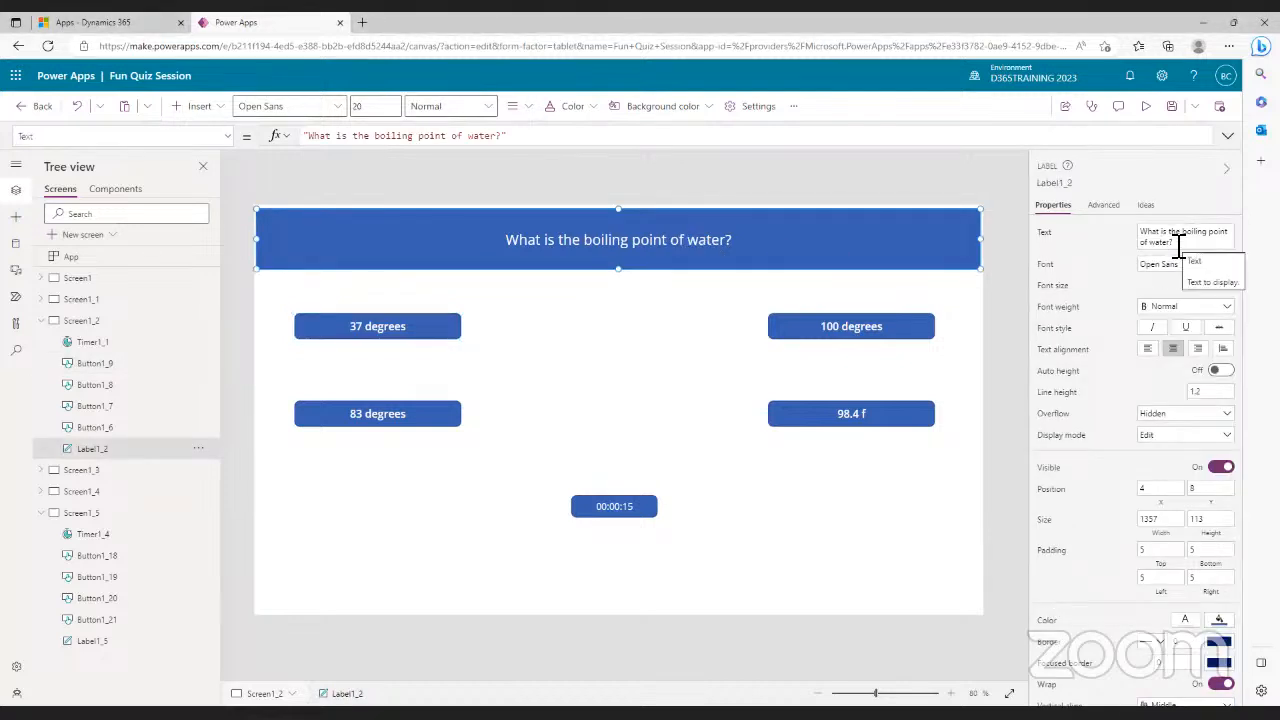
{"action": "left_click", "coordinate": [1146, 232]}
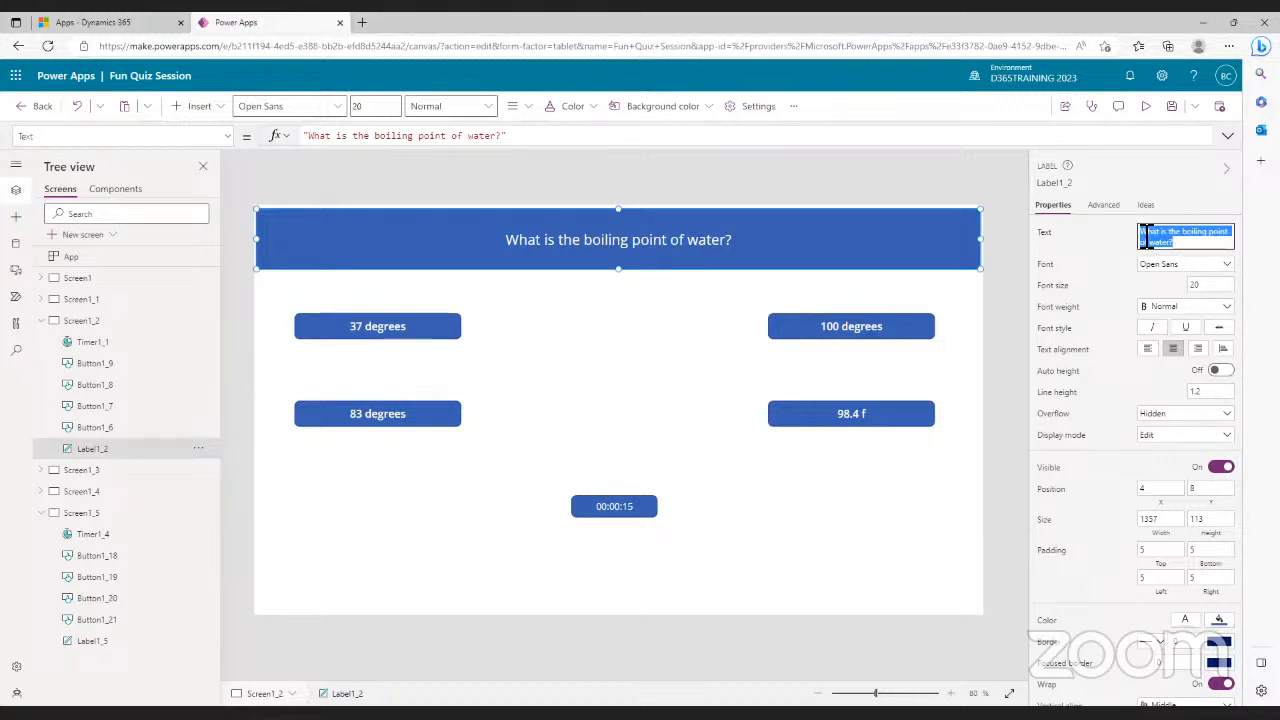
{"action": "type", "text": "Which"}
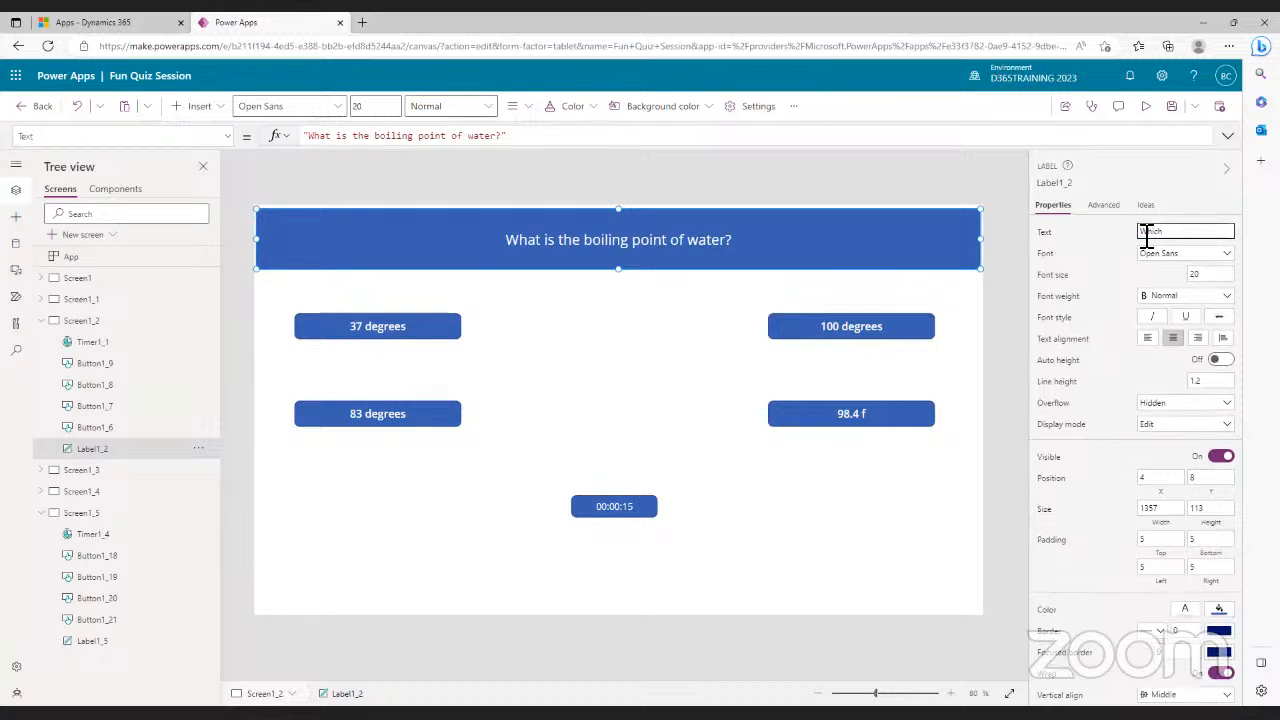
{"action": "type", "text": " of these is the worst co"}
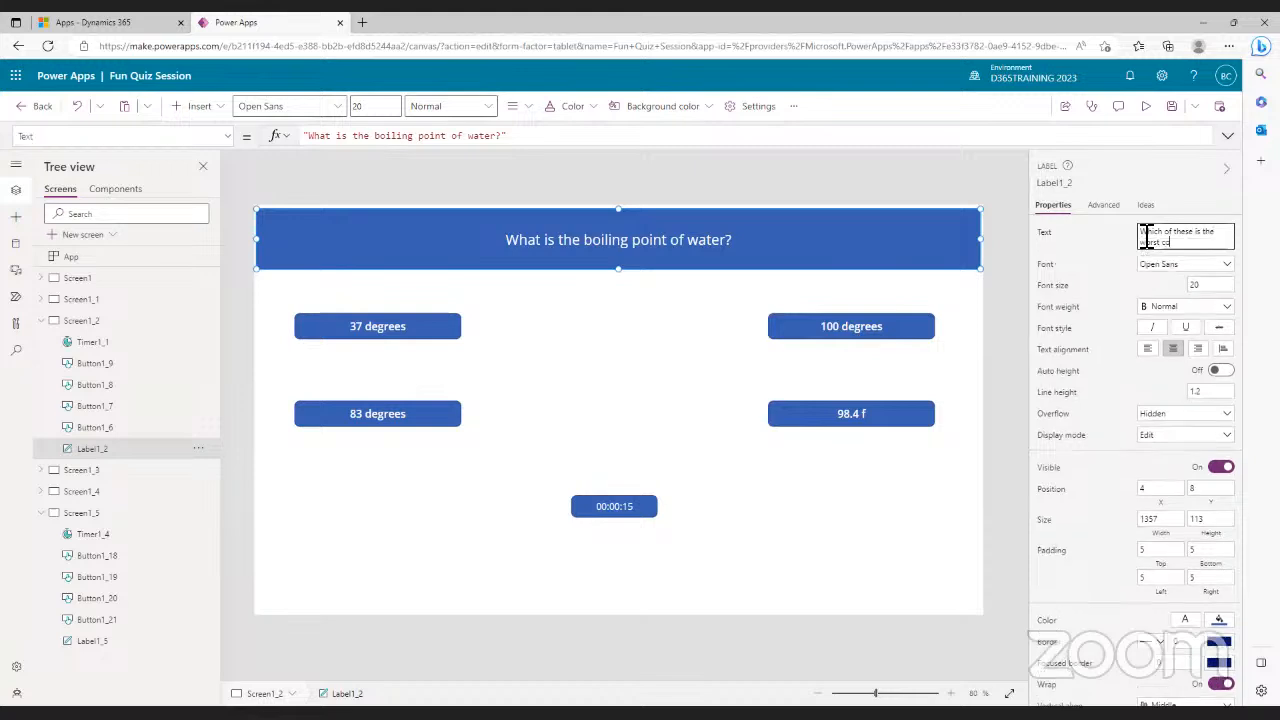
{"action": "type", "text": "nductor of heat?"}
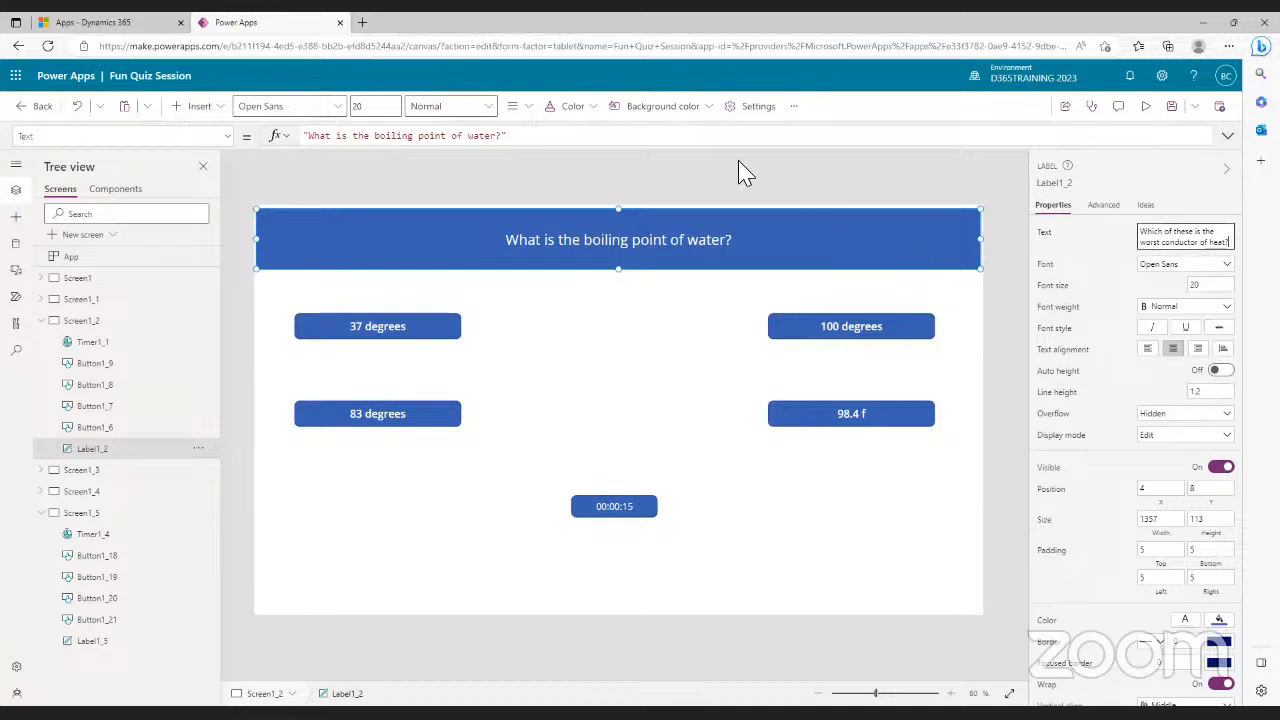
- Rename the 37 degrees and 100 degrees answers on Screen1_2 to Water and Glass
{"action": "left_click", "coordinate": [410, 330]}
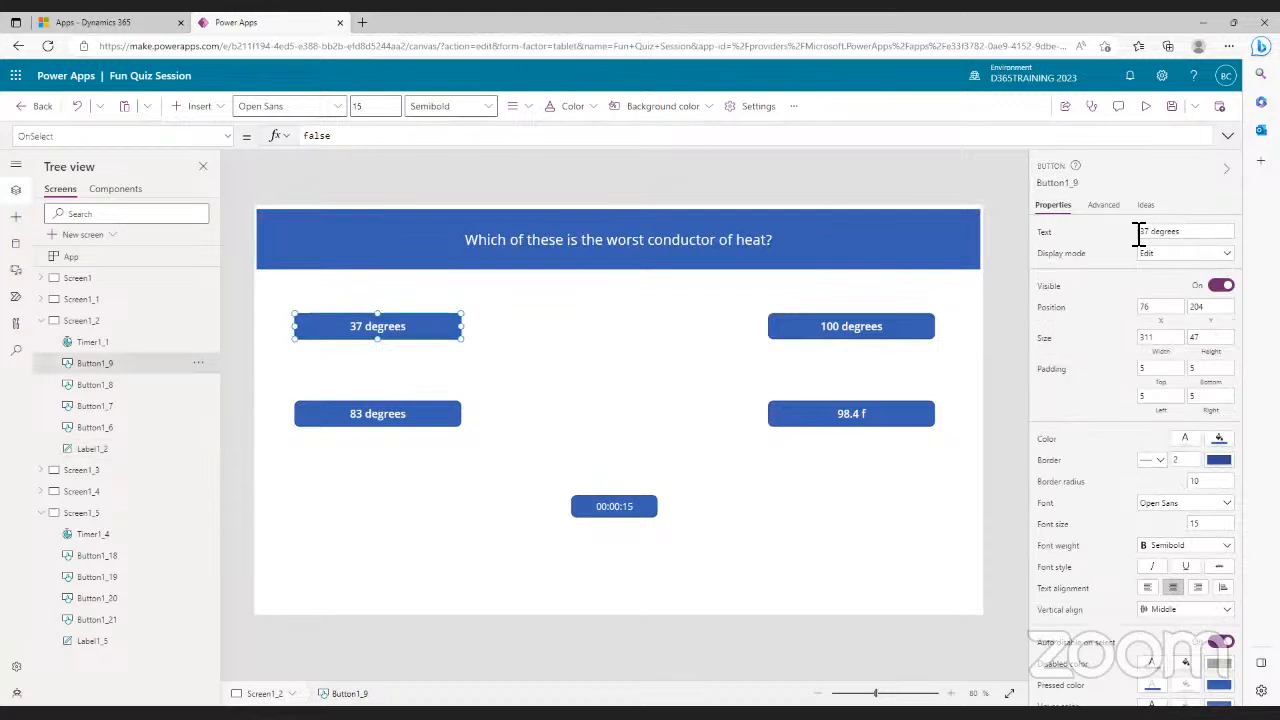
{"action": "left_click_drag", "start_coordinate": [1191, 237], "coordinate": [1137, 240]}
{"action": "type", "text": "Water"}
{"action": "left_click", "coordinate": [878, 330]}
{"action": "left_click_drag", "start_coordinate": [1194, 237], "coordinate": [1130, 240]}
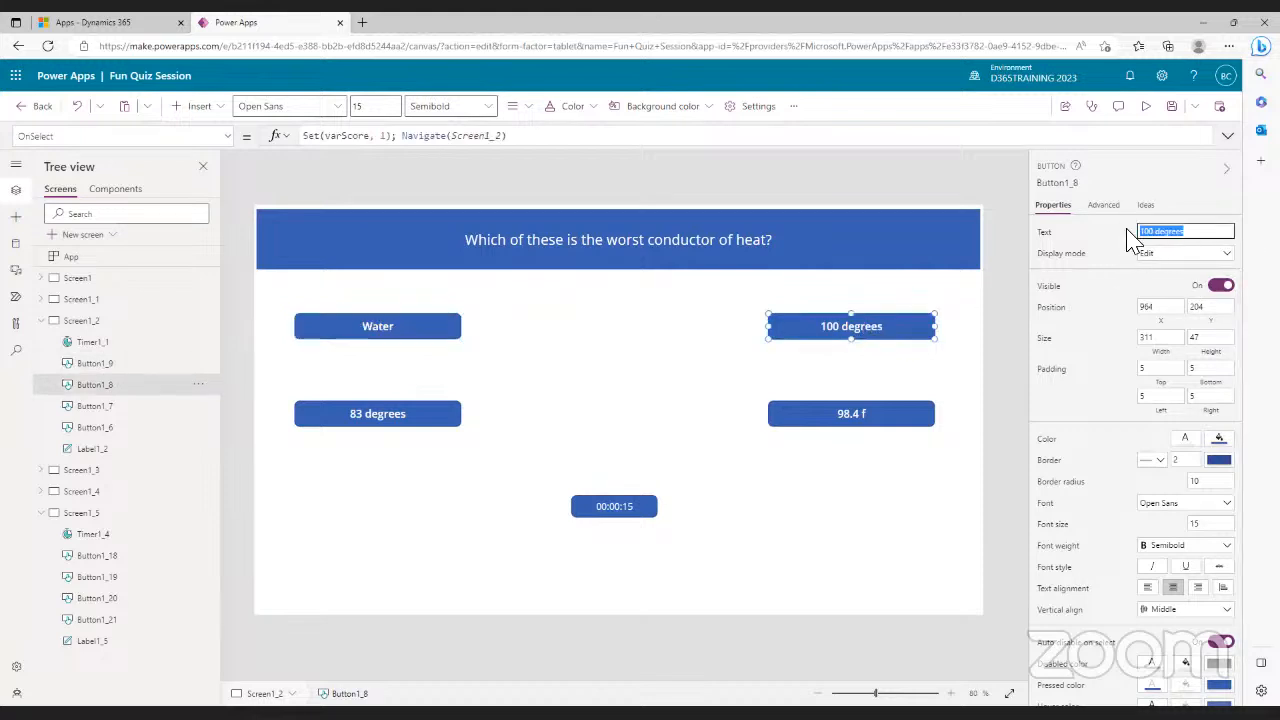
{"action": "type", "text": "S"}
{"action": "type", "text": "lass"}
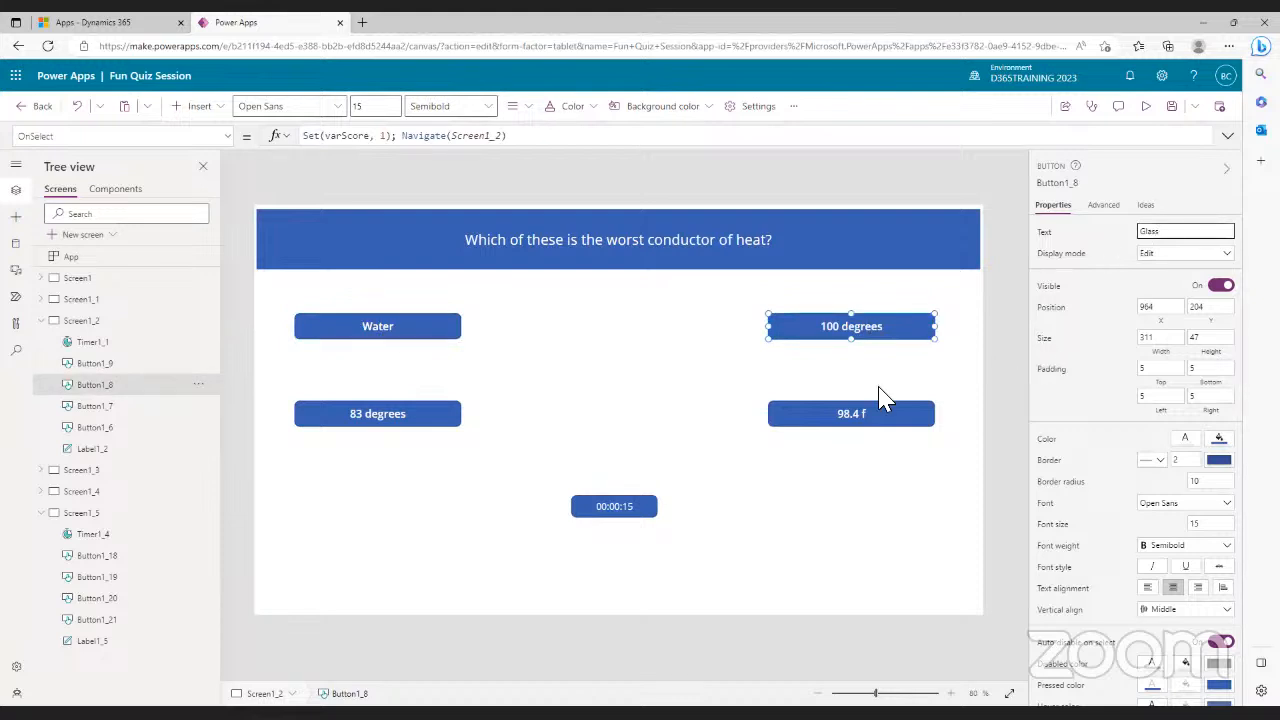
- Rename the 98.4 f and 83 degrees answers to Coke Zero and Air
{"action": "left_click", "coordinate": [851, 413]}
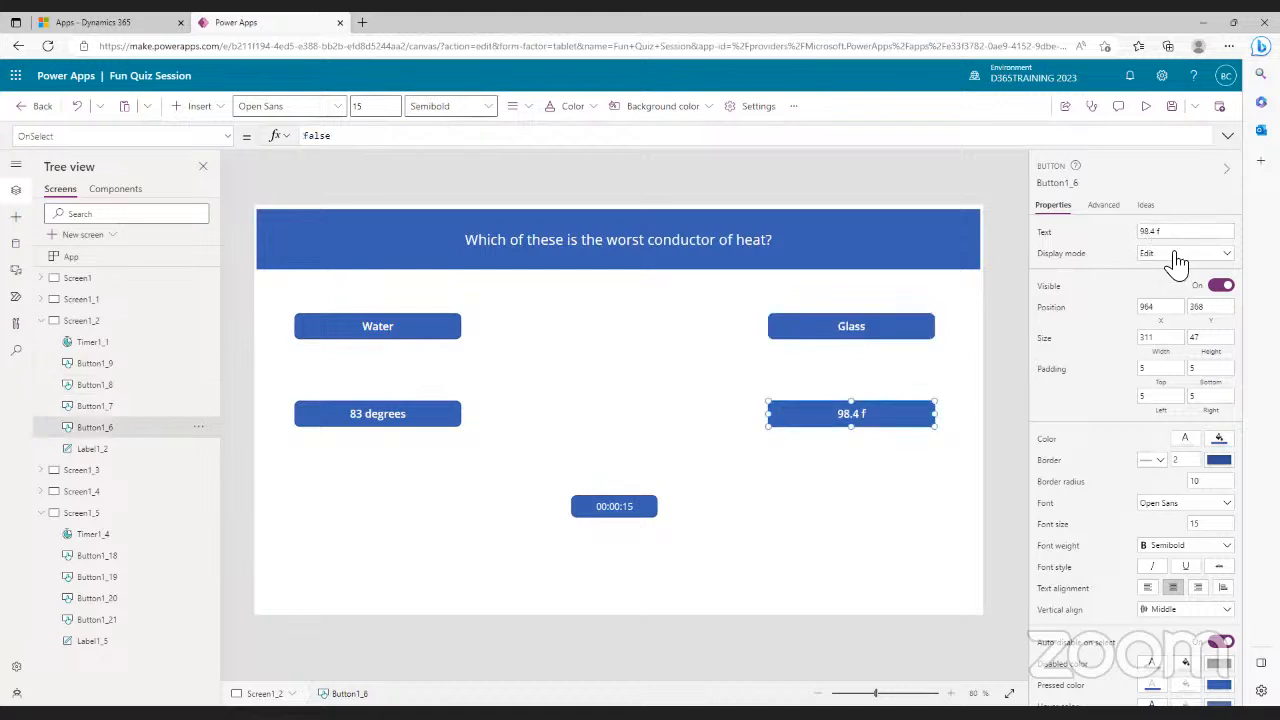
{"action": "left_click", "coordinate": [1140, 234]}
{"action": "type", "text": "Coke 7"}
{"action": "type", "text": "ero"}
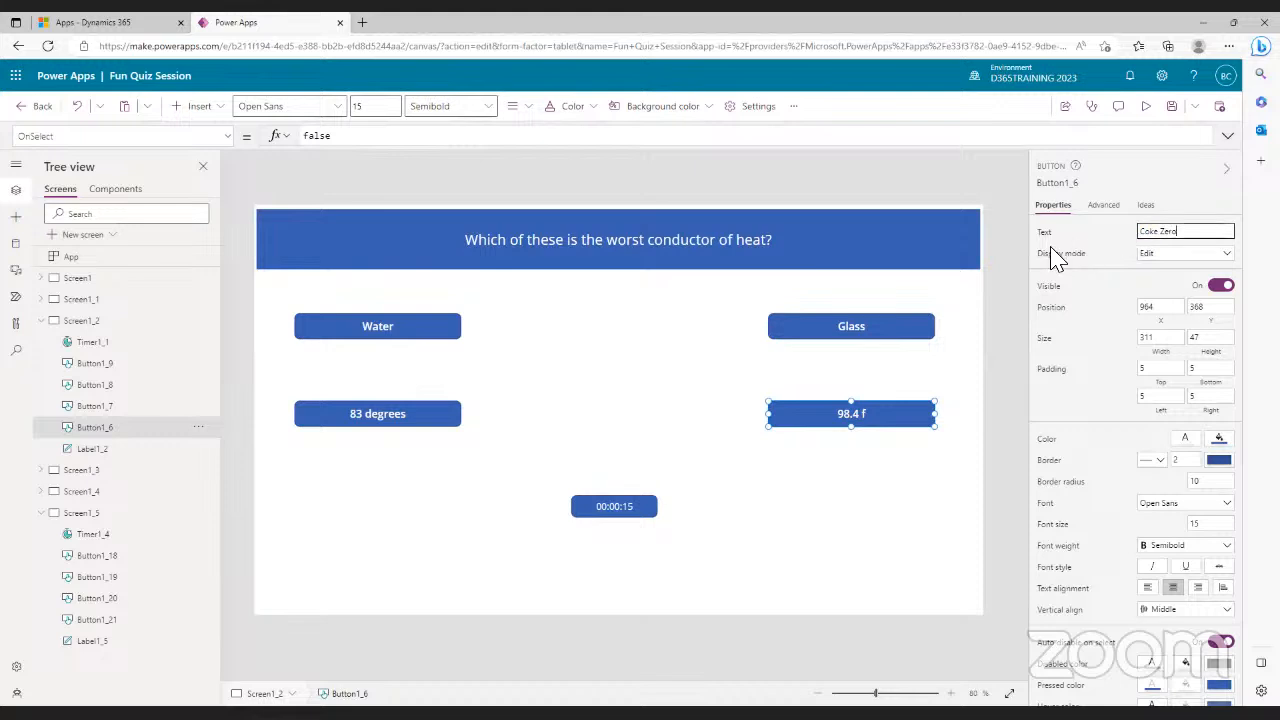
{"action": "left_click", "coordinate": [400, 418]}
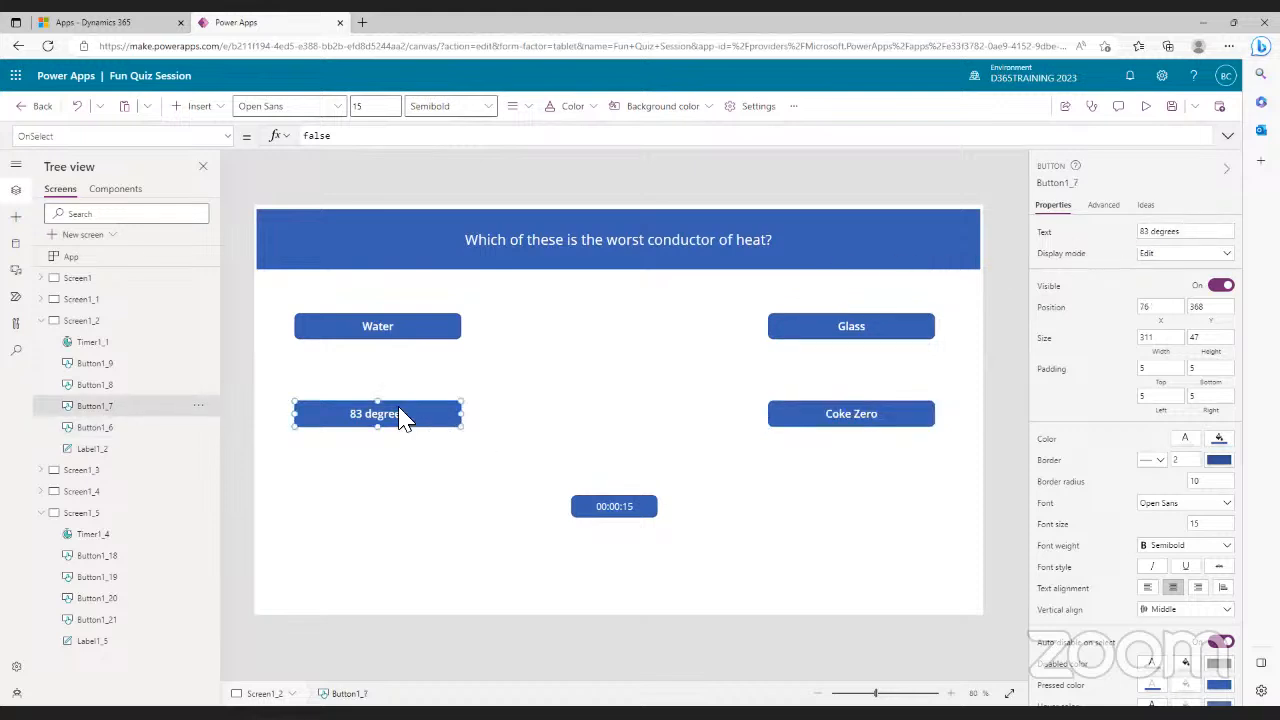
{"action": "left_click_drag", "start_coordinate": [1194, 237], "coordinate": [1112, 238]}
{"action": "type", "text": "4"}
{"action": "type", "text": "ir"}
{"action": "left_click", "coordinate": [423, 338]}
{"action": "left_click", "coordinate": [425, 326]}
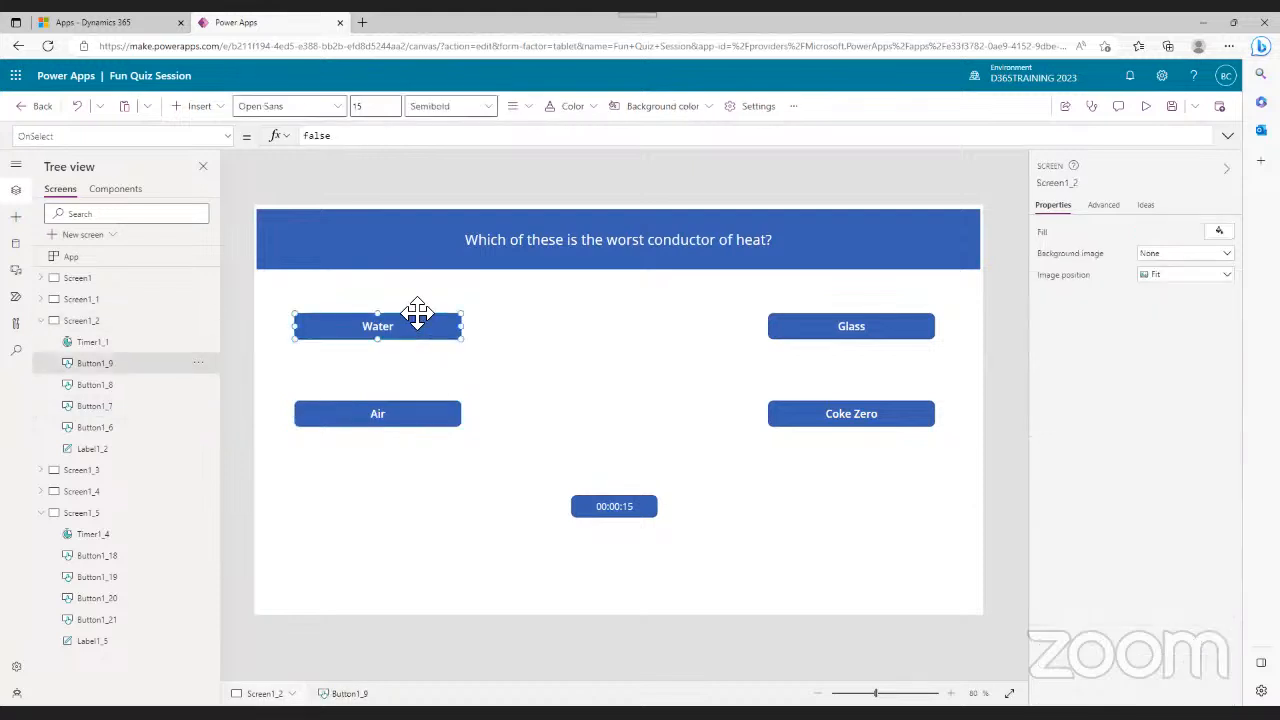
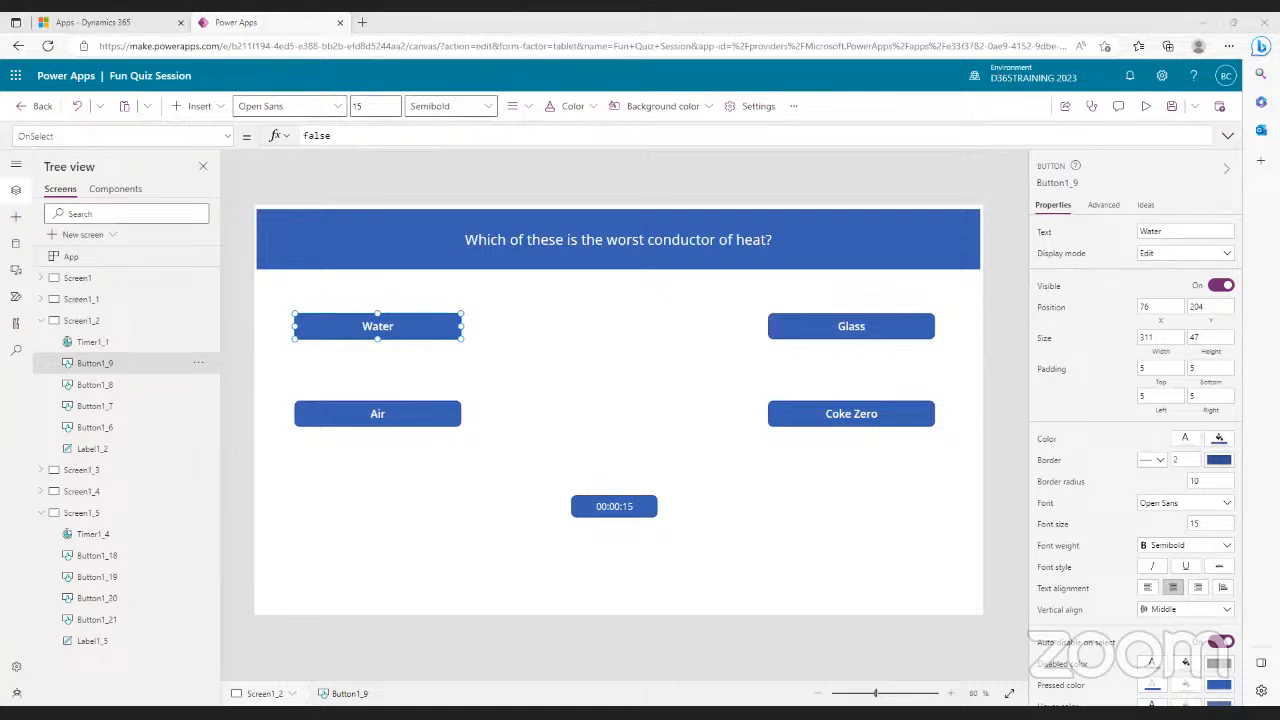
- Replace the Air answer's OnSelect with Set(varScore, varScore+1) so it adds a point
{"action": "left_click", "coordinate": [408, 428]}
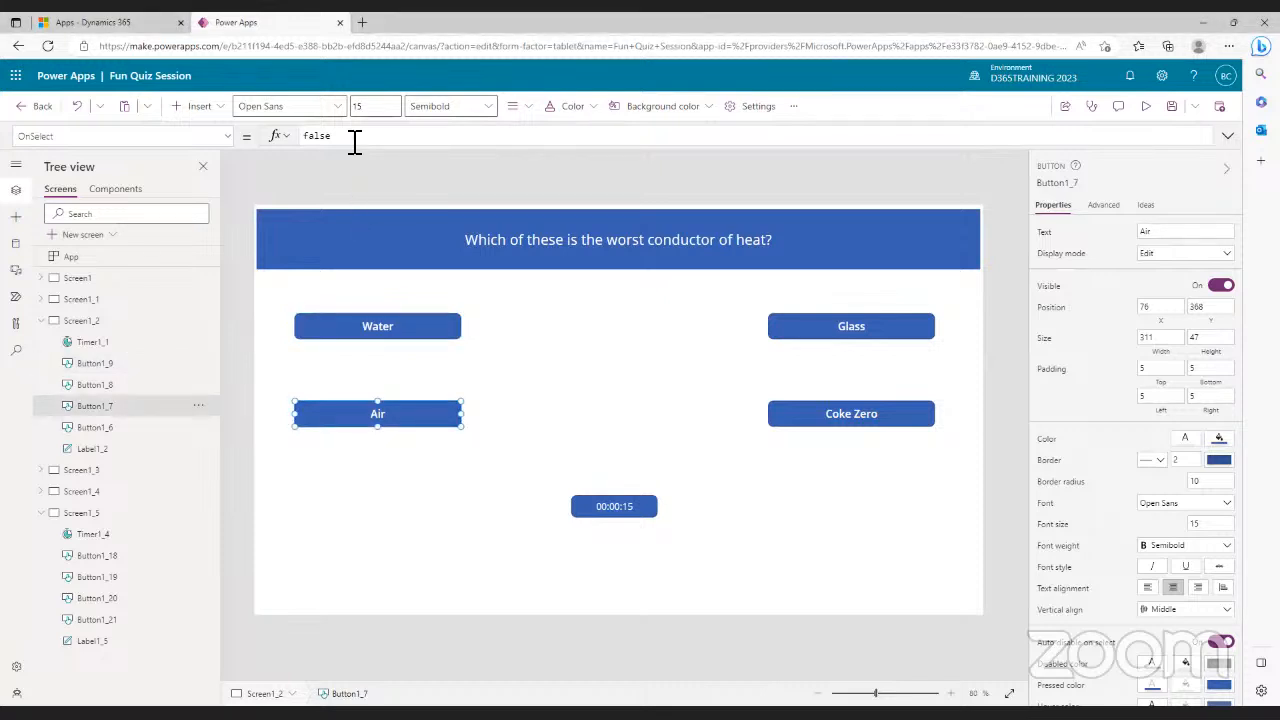
{"action": "double_click", "coordinate": [309, 137]}
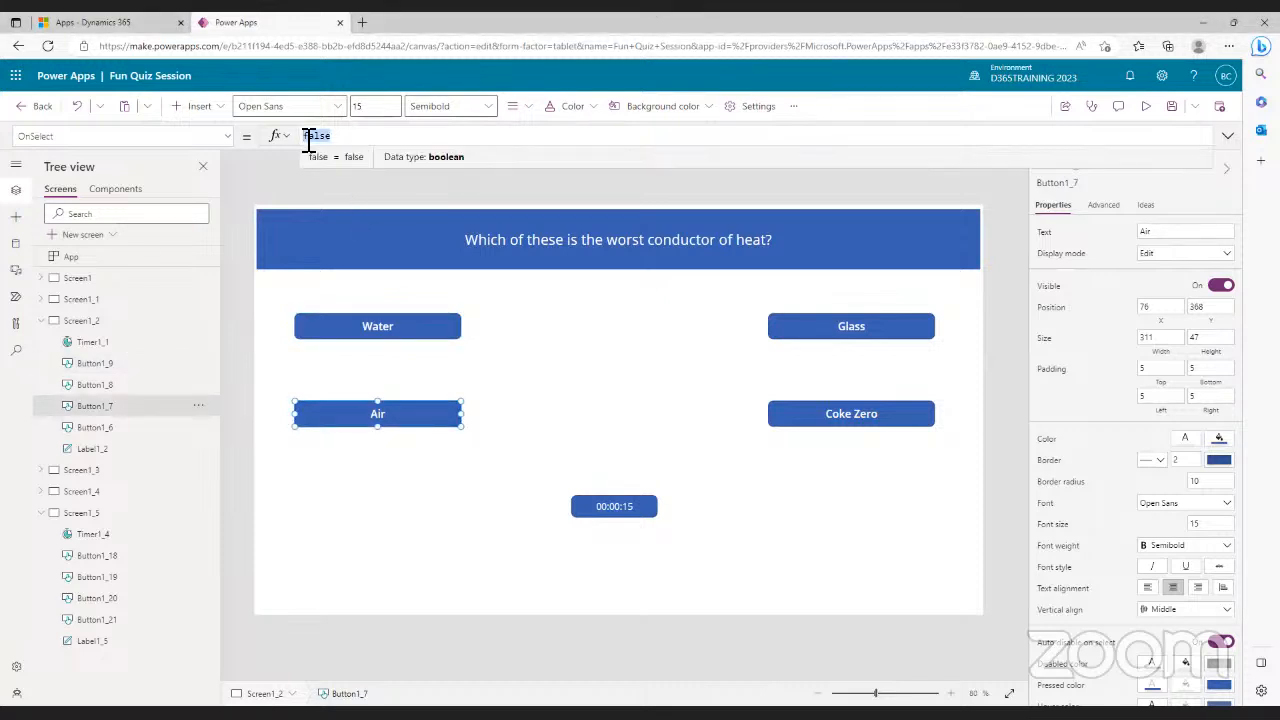
{"action": "type", "text": "St"}
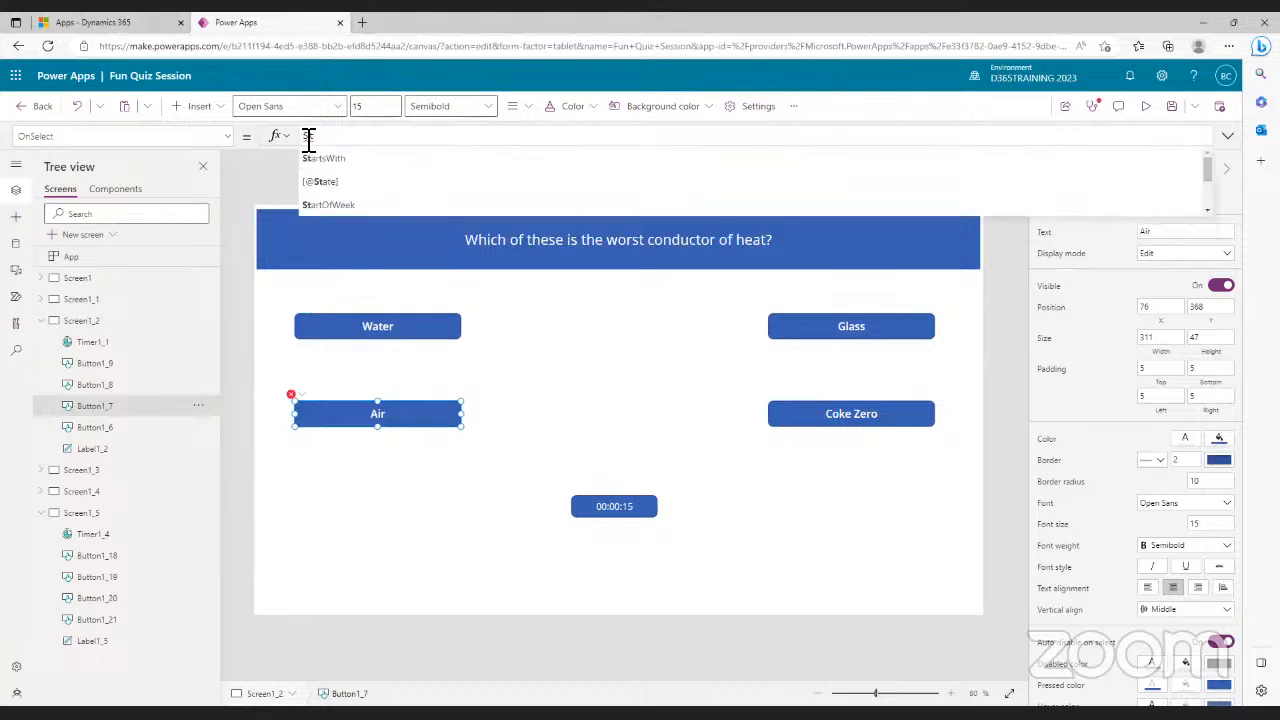
{"action": "key", "text": "BackSpace"}
{"action": "type", "text": "et"}
{"action": "left_click", "coordinate": [312, 161]}
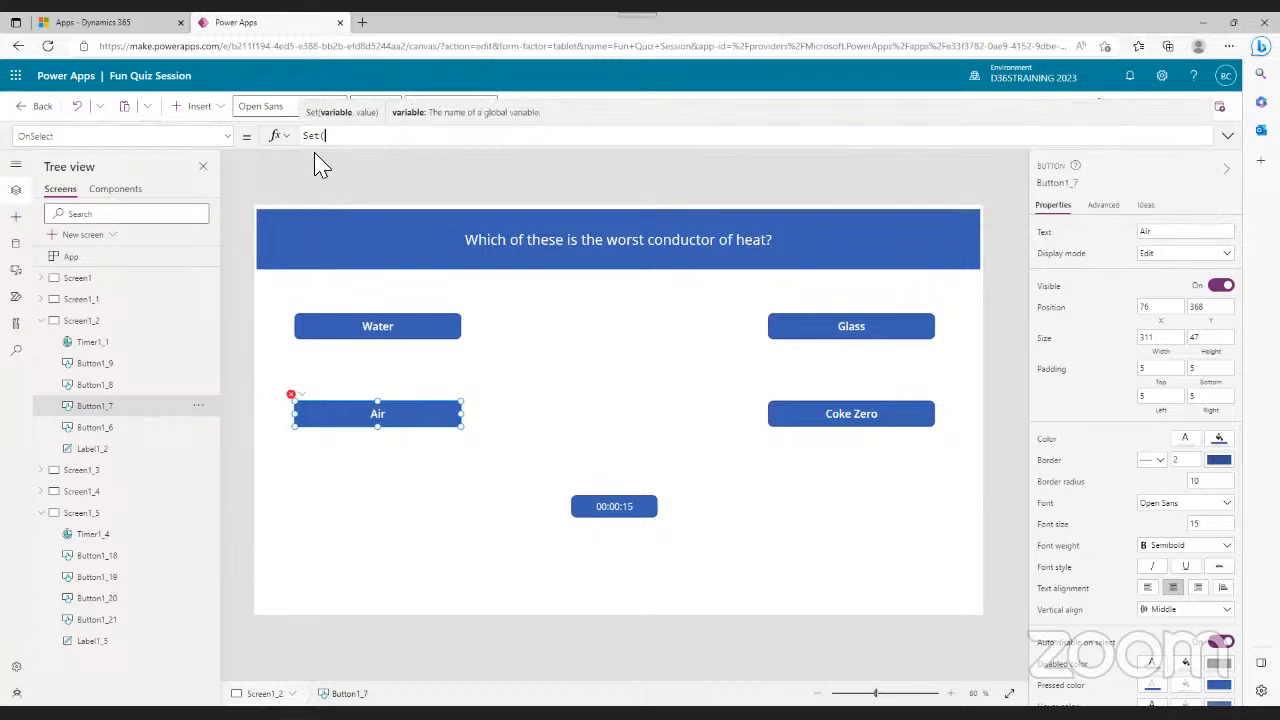
{"action": "type", "text": "varS"}
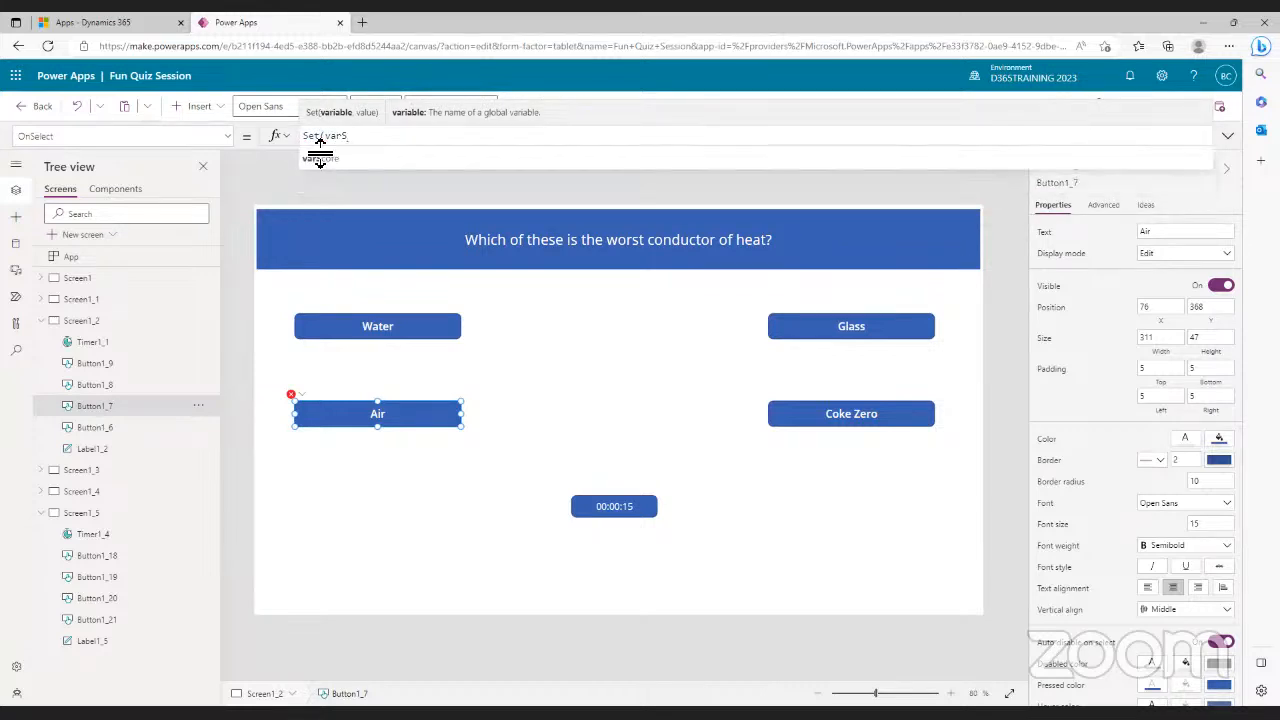
{"action": "left_click", "coordinate": [331, 162]}
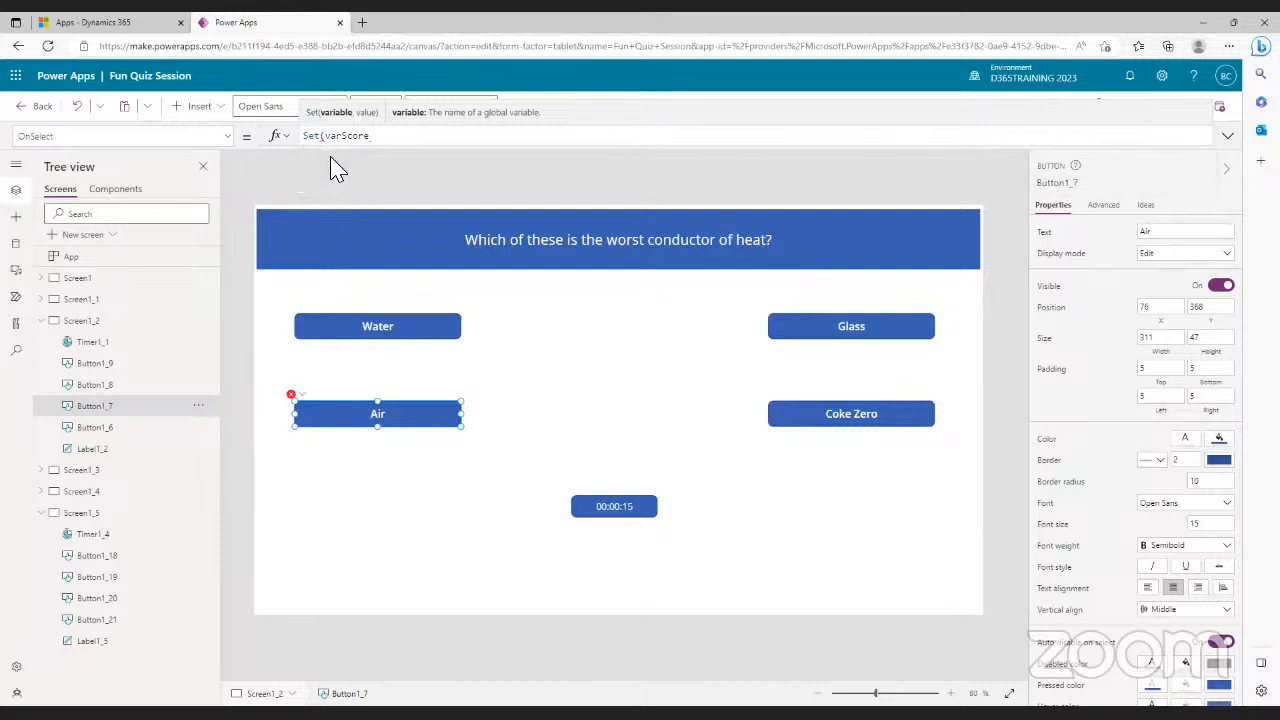
{"action": "type", "text": ", "}
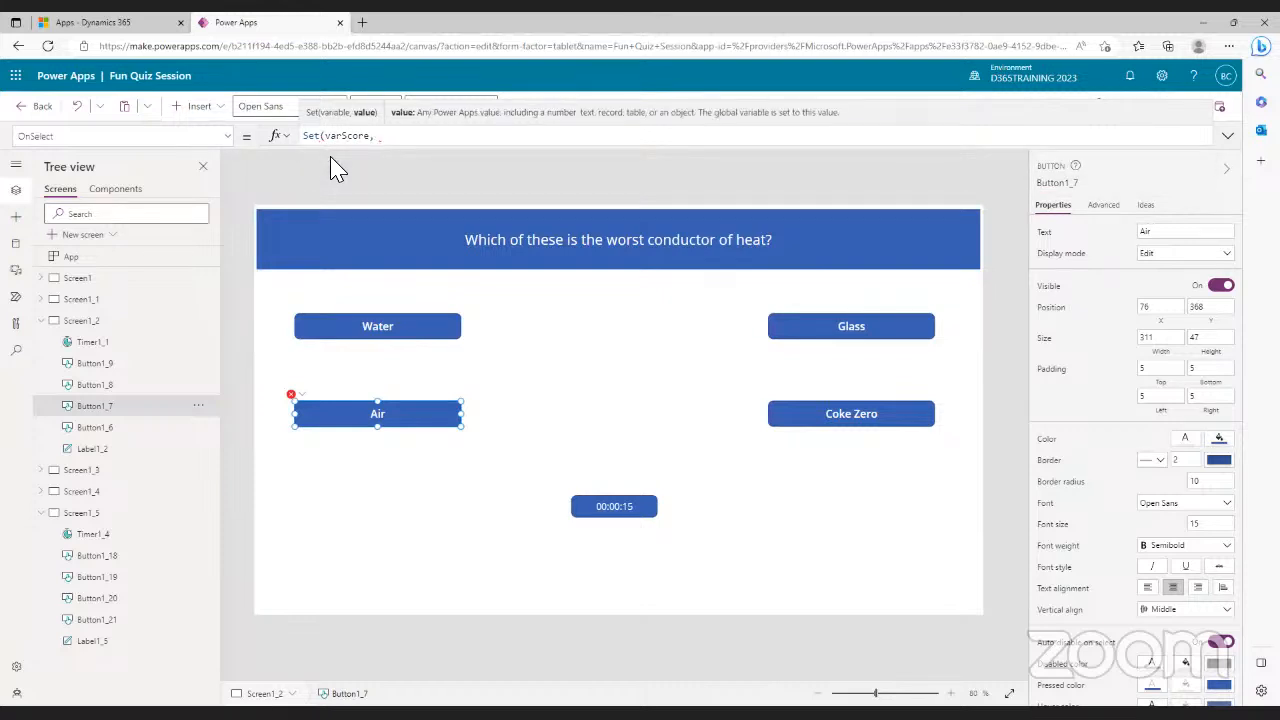
{"action": "type", "text": "var"}
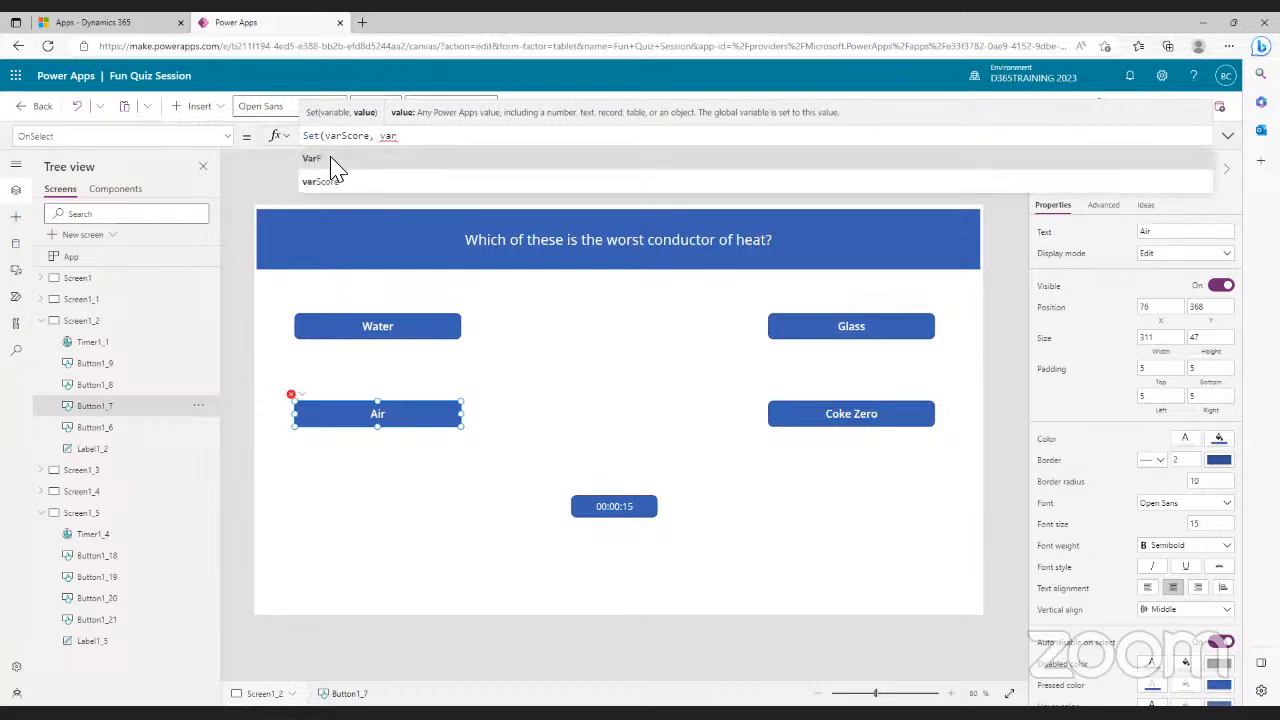
{"action": "left_click", "coordinate": [324, 187]}
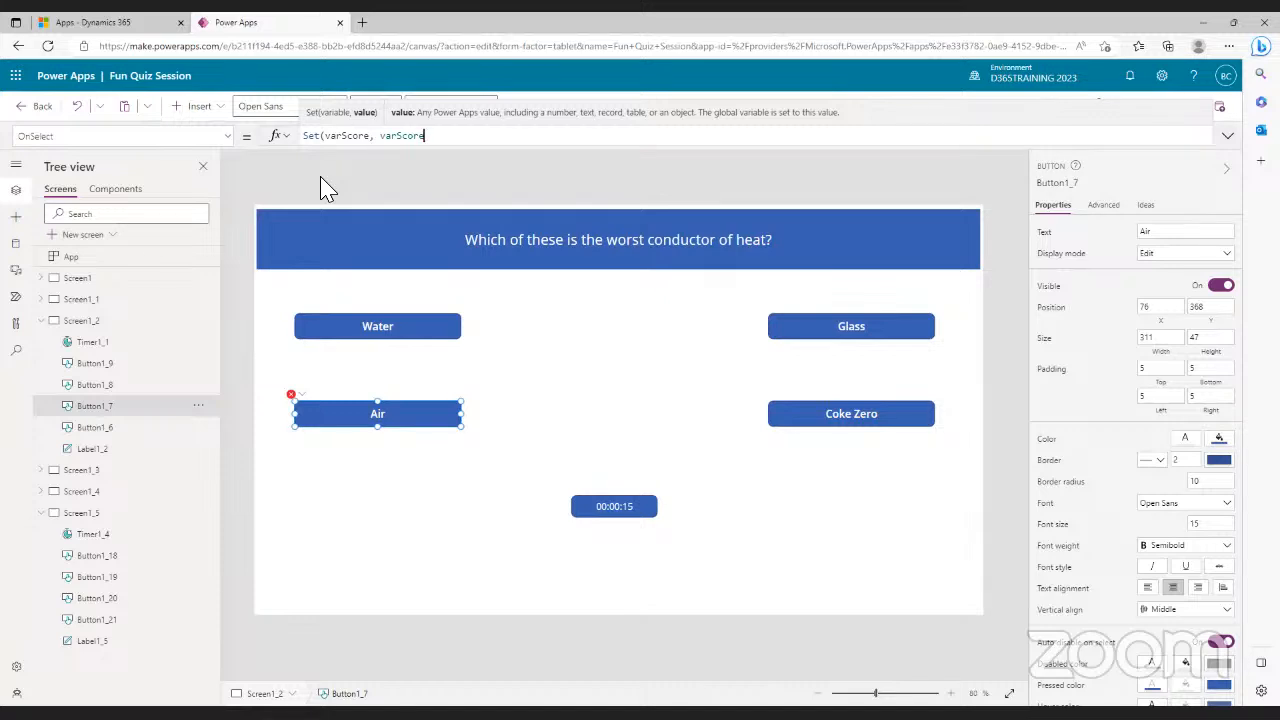
{"action": "type", "text": "+1"}
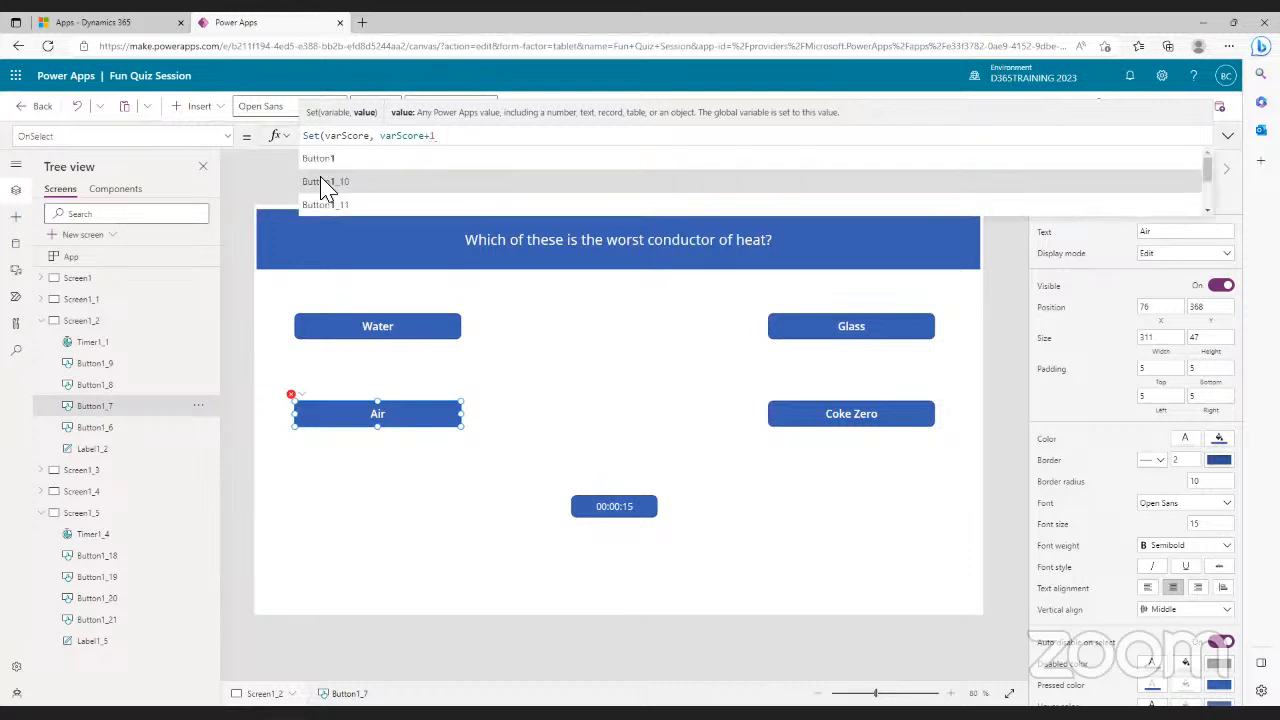
{"action": "type", "text": ")"}
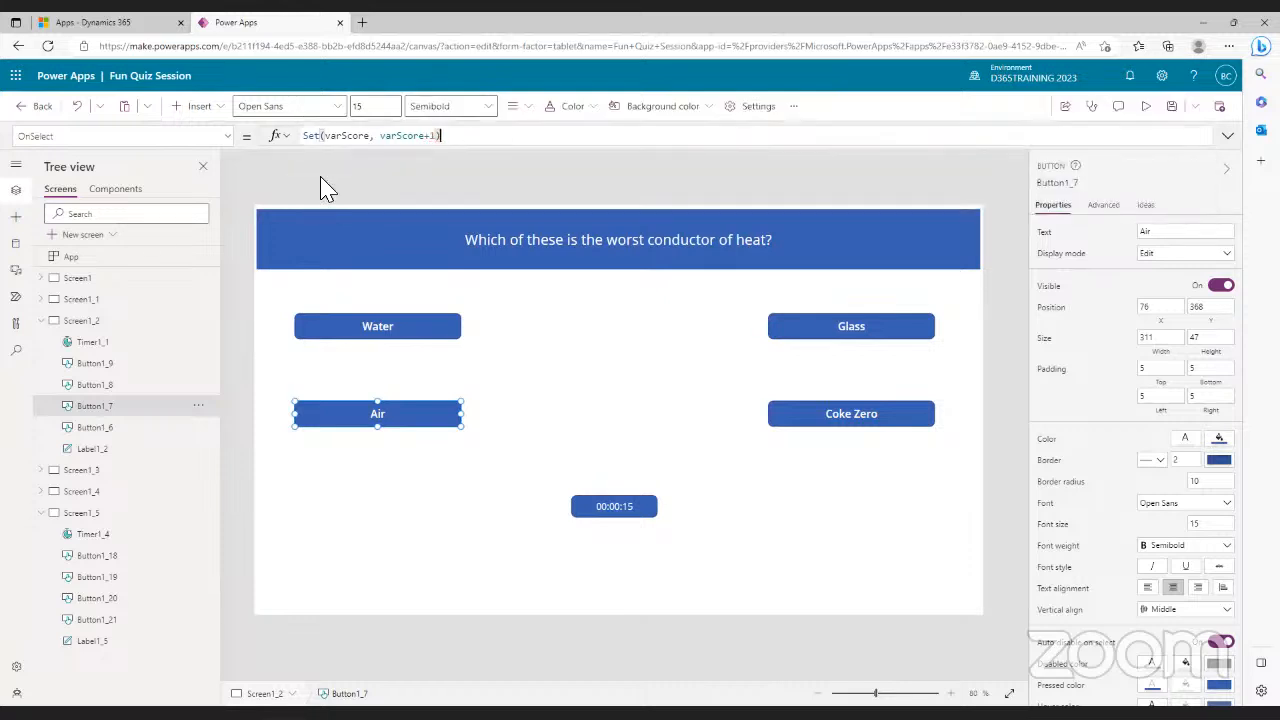
{"action": "type", "text": "; Na"}
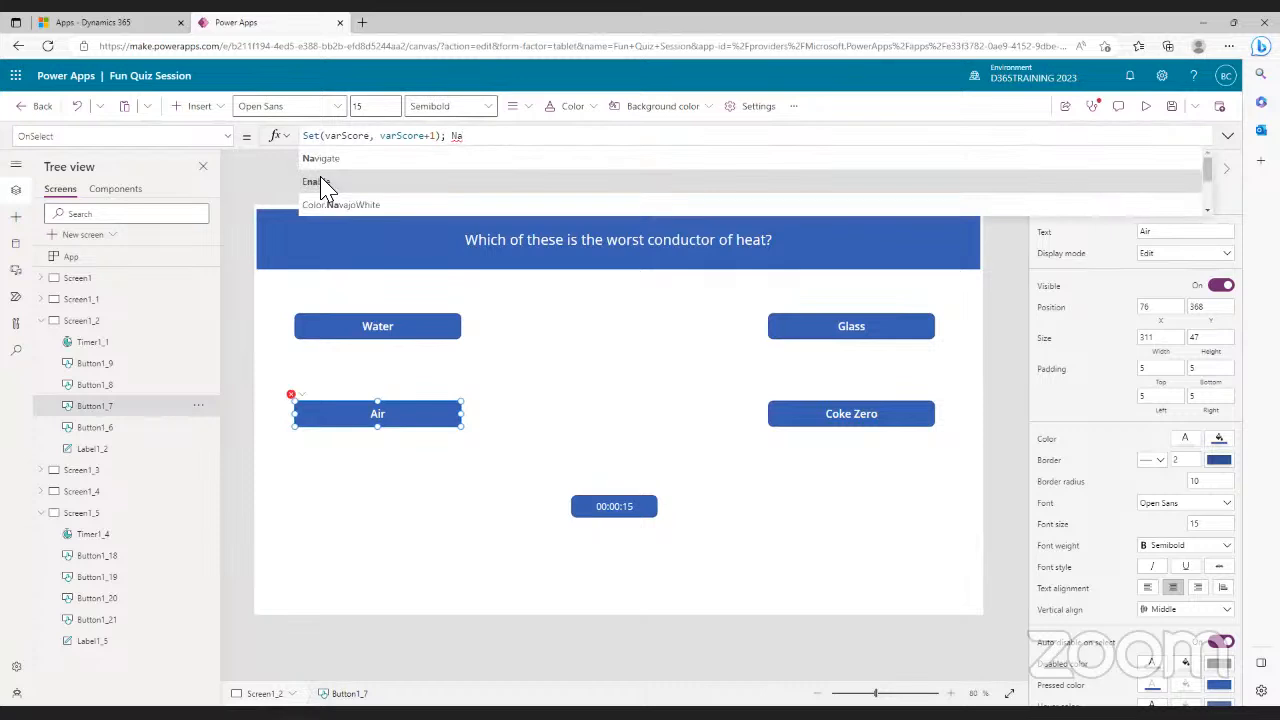
- Follow the score update with Navigate(Screen1_3) in the Air answer's formula
{"action": "left_click", "coordinate": [328, 162]}
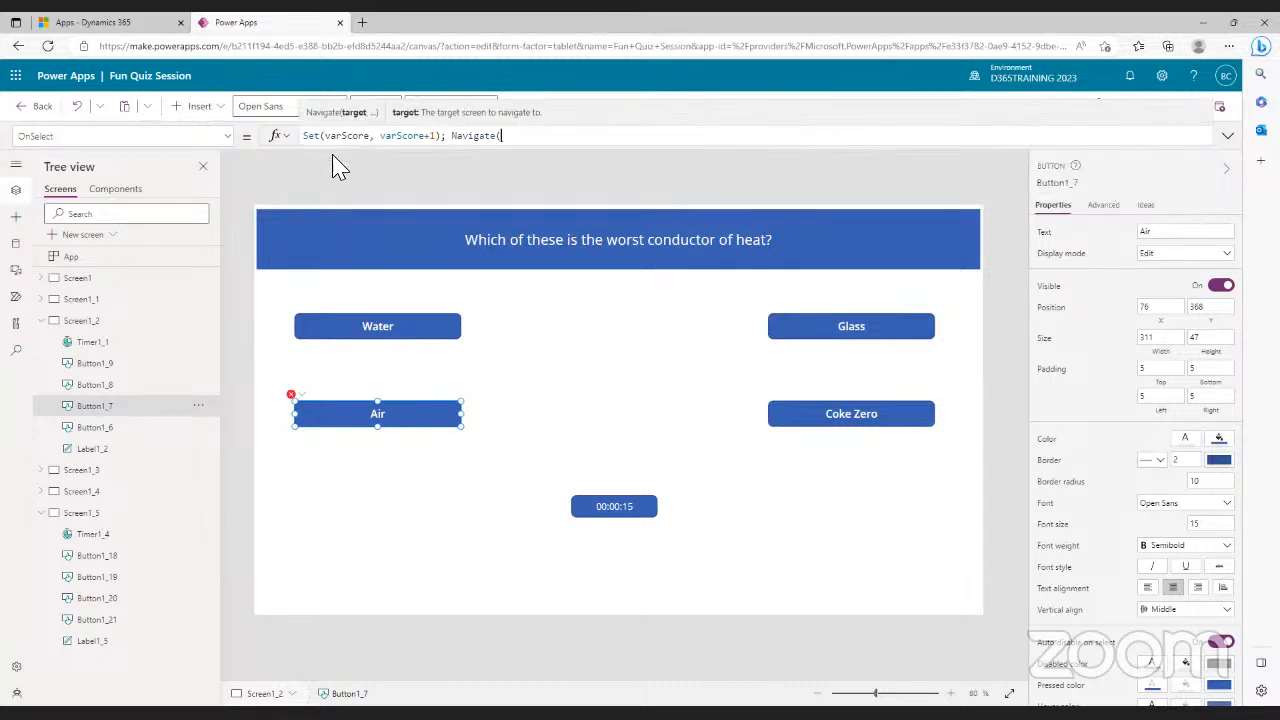
{"action": "type", "text": "Scr"}
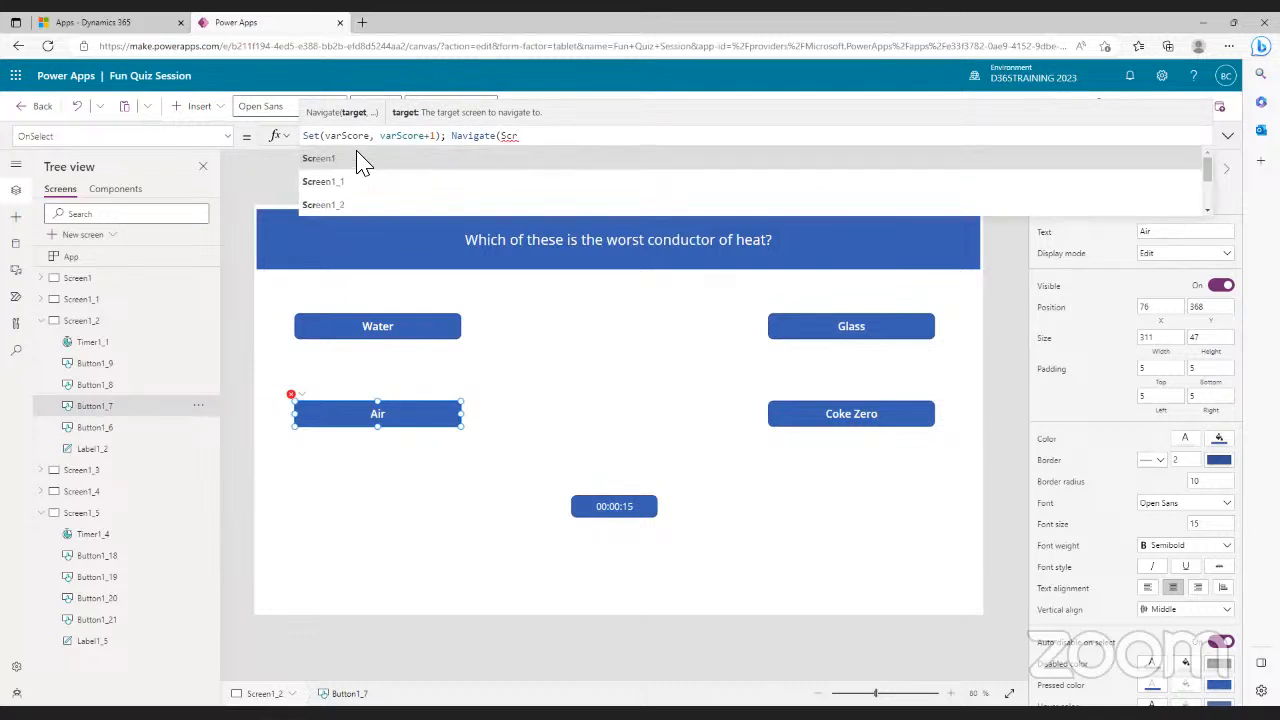
{"action": "left_click", "coordinate": [340, 206]}
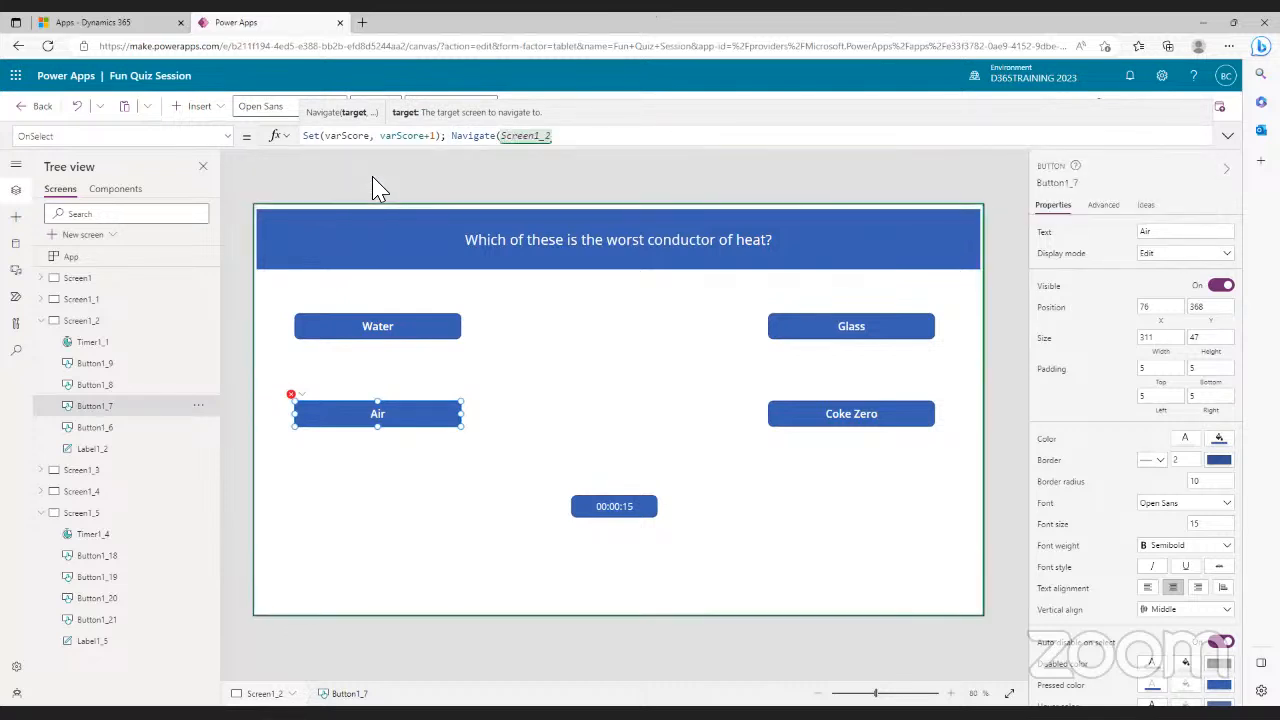
{"action": "key", "text": "BackSpace"}
{"action": "type", "text": "3"}
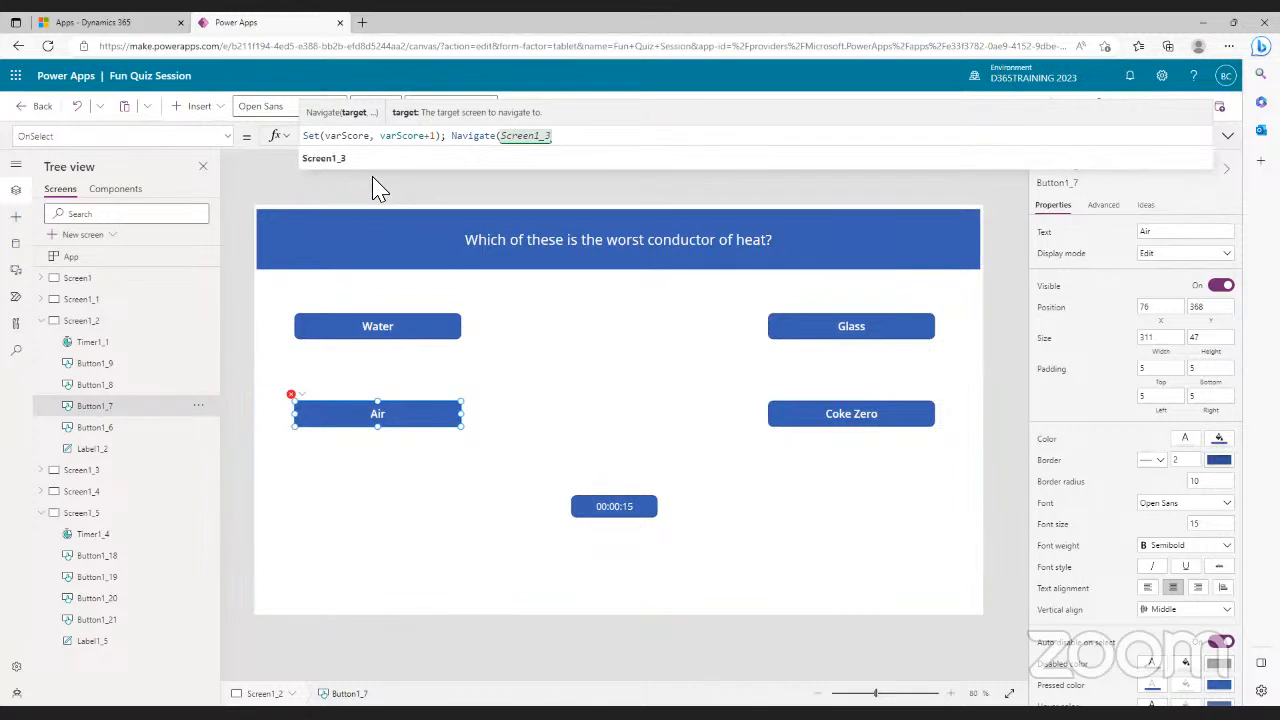
{"action": "type", "text": ")"}
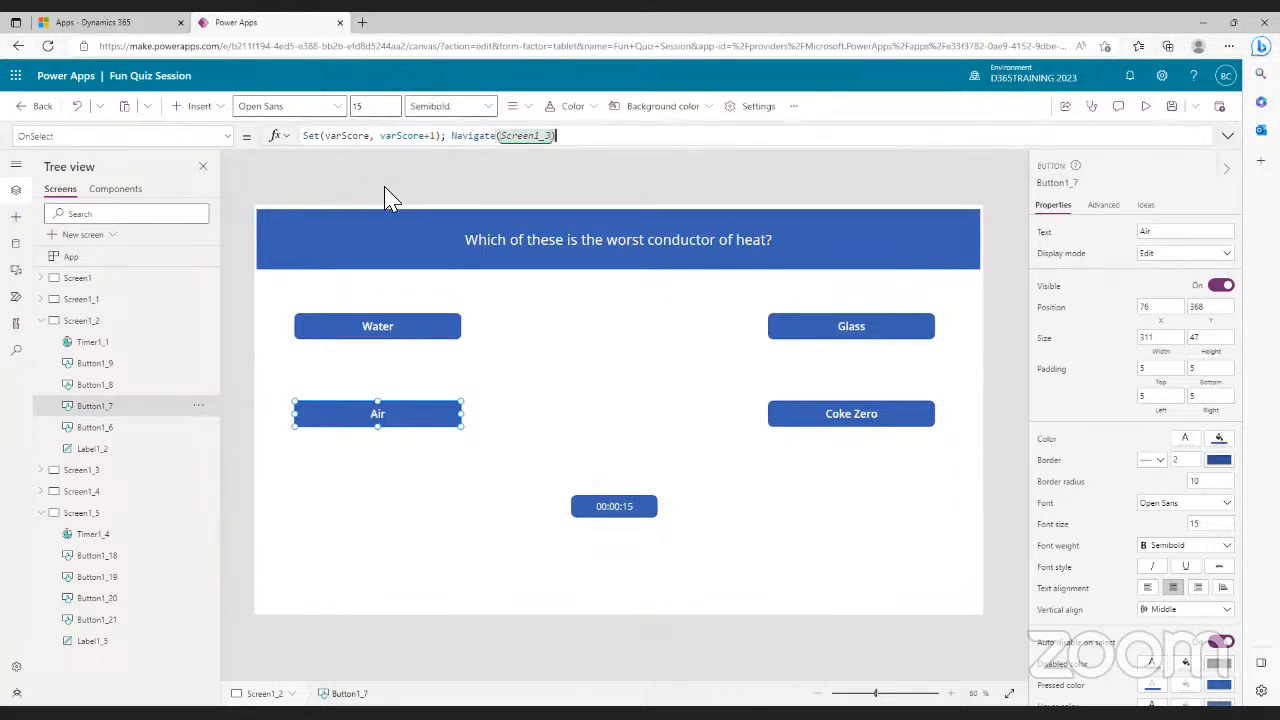
- Set the Water answer's OnSelect to Navigate(Screen1_3)
{"action": "left_click", "coordinate": [404, 330]}
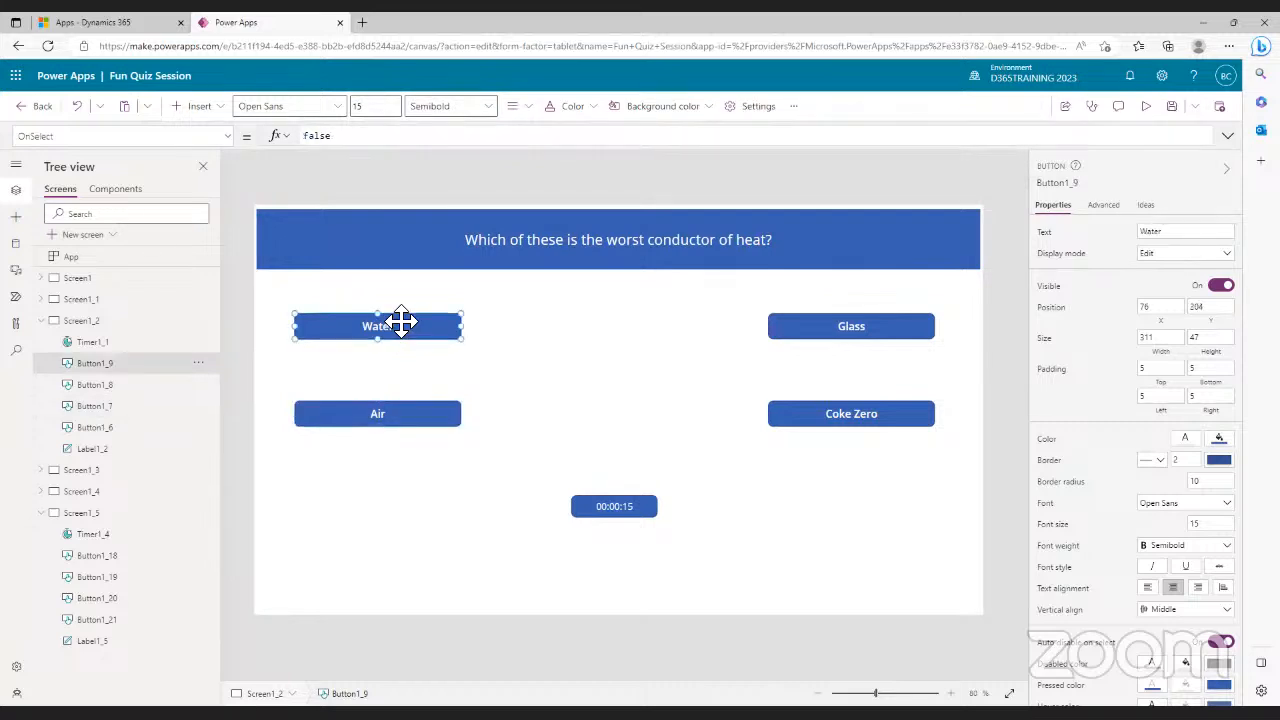
{"action": "double_click", "coordinate": [294, 137]}
{"action": "type", "text": "Navigate"}
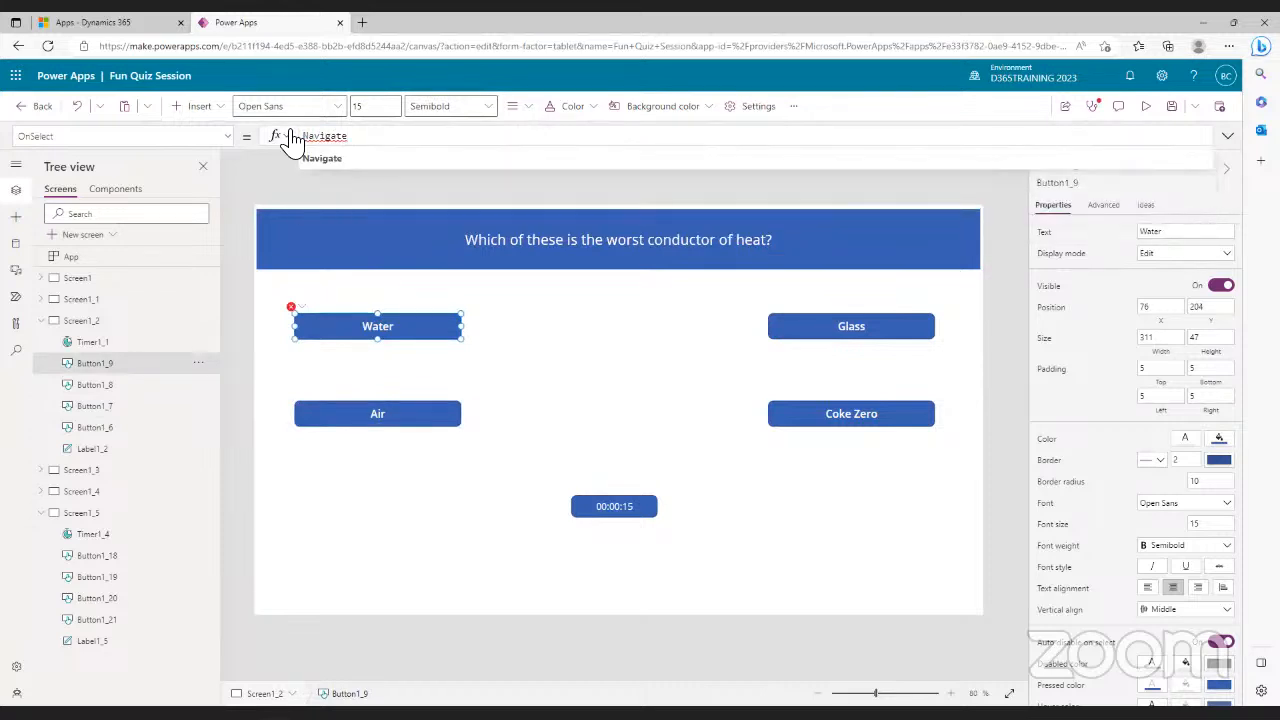
{"action": "left_click", "coordinate": [312, 160]}
{"action": "type", "text": "Scr"}
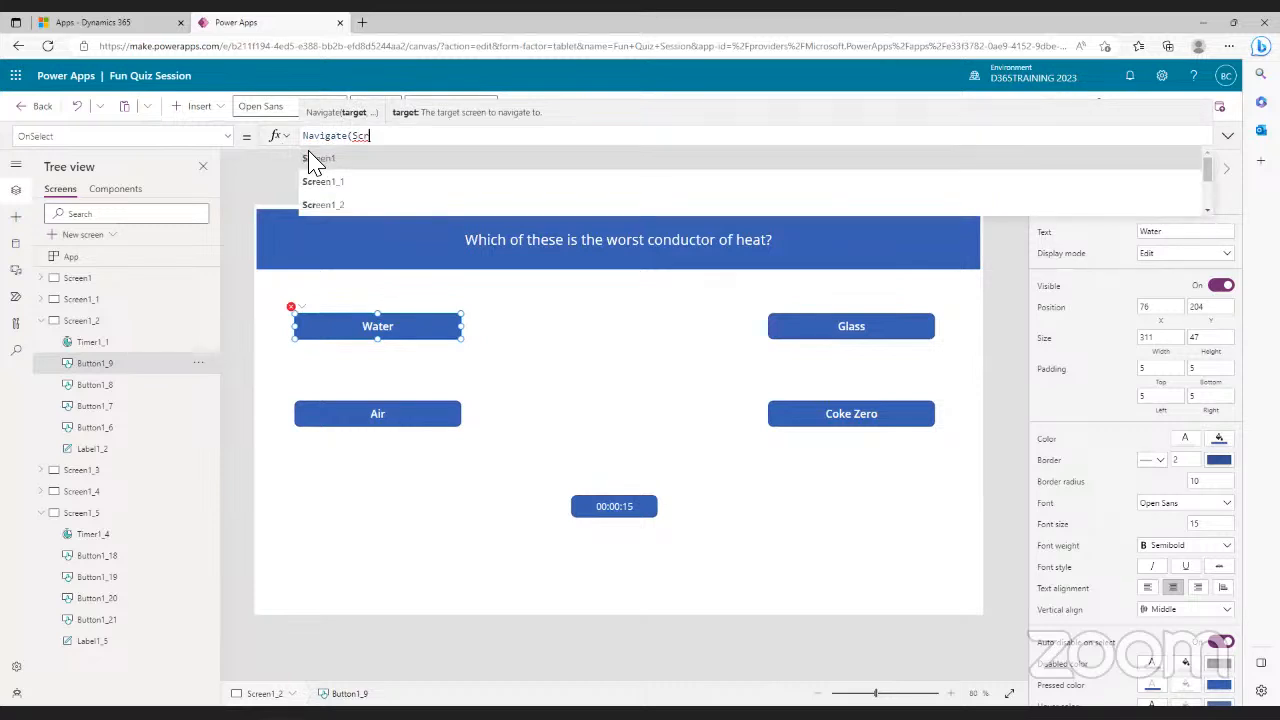
{"action": "left_click", "coordinate": [323, 205]}
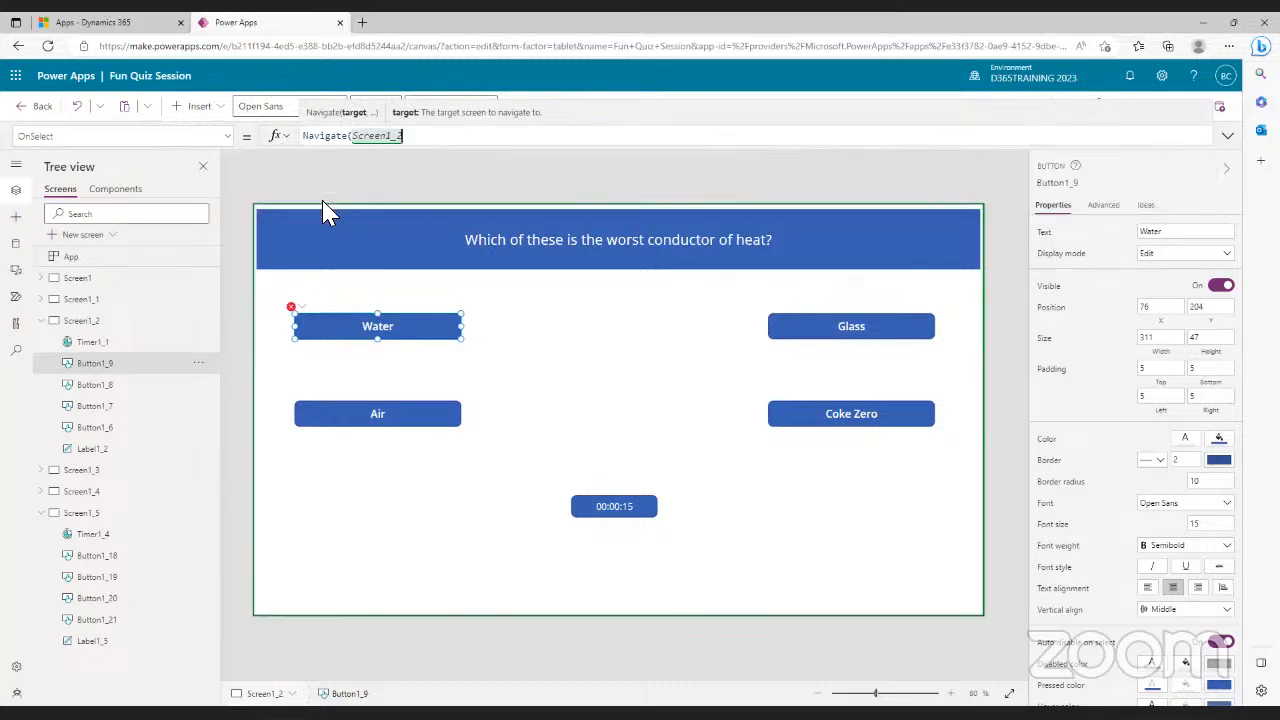
{"action": "key", "text": "BackSpace"}
{"action": "type", "text": "3)"}
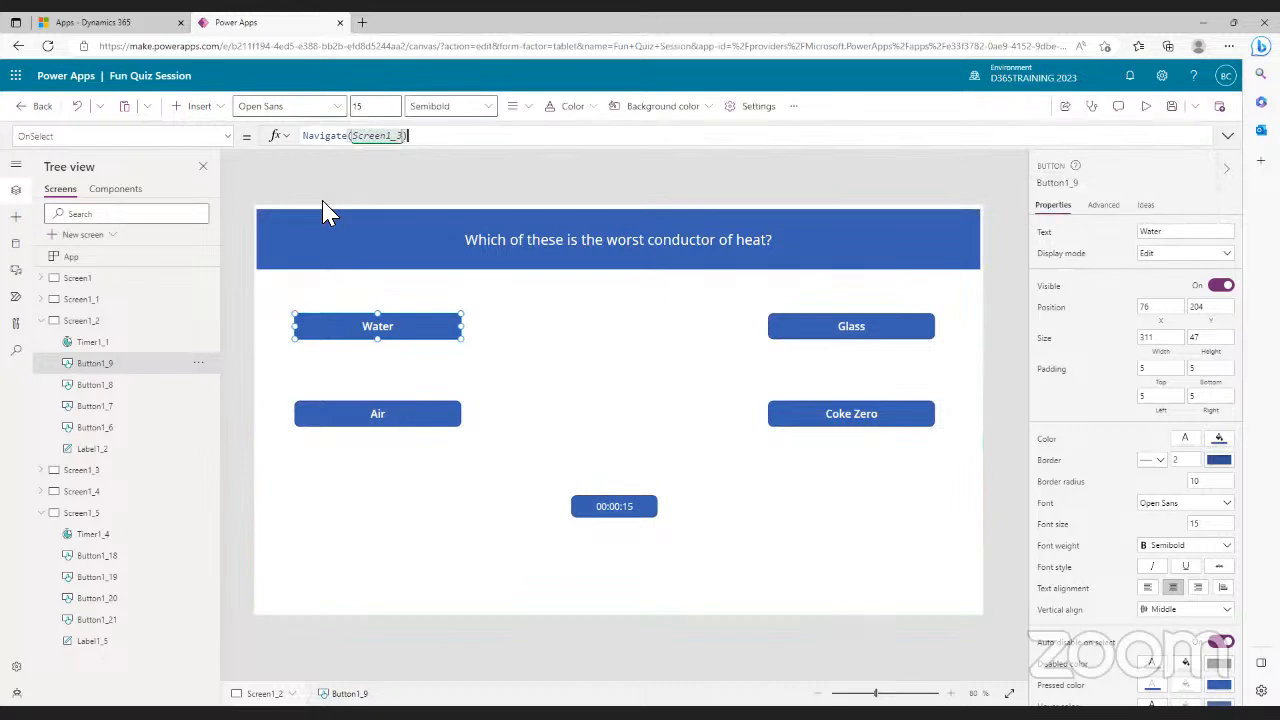
- Set the Coke Zero answer's OnSelect to Navigate(Screen1_3)
{"action": "left_click", "coordinate": [858, 412]}
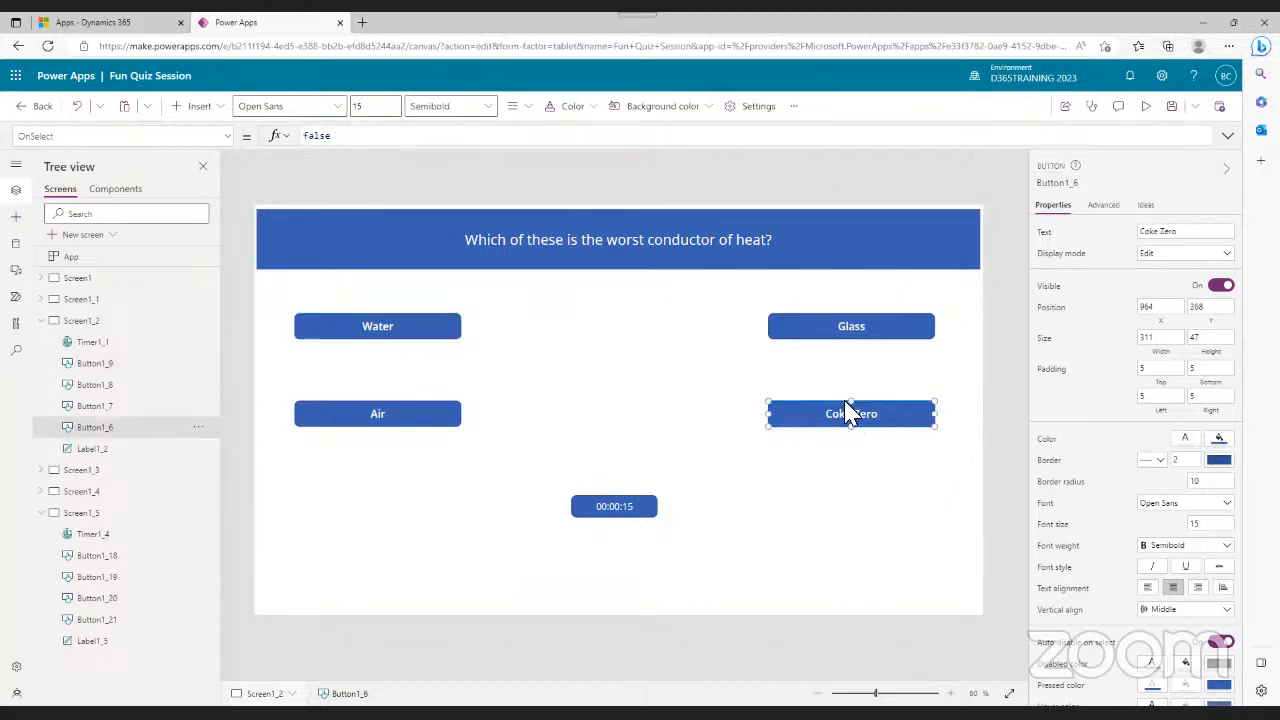
{"action": "double_click", "coordinate": [315, 137]}
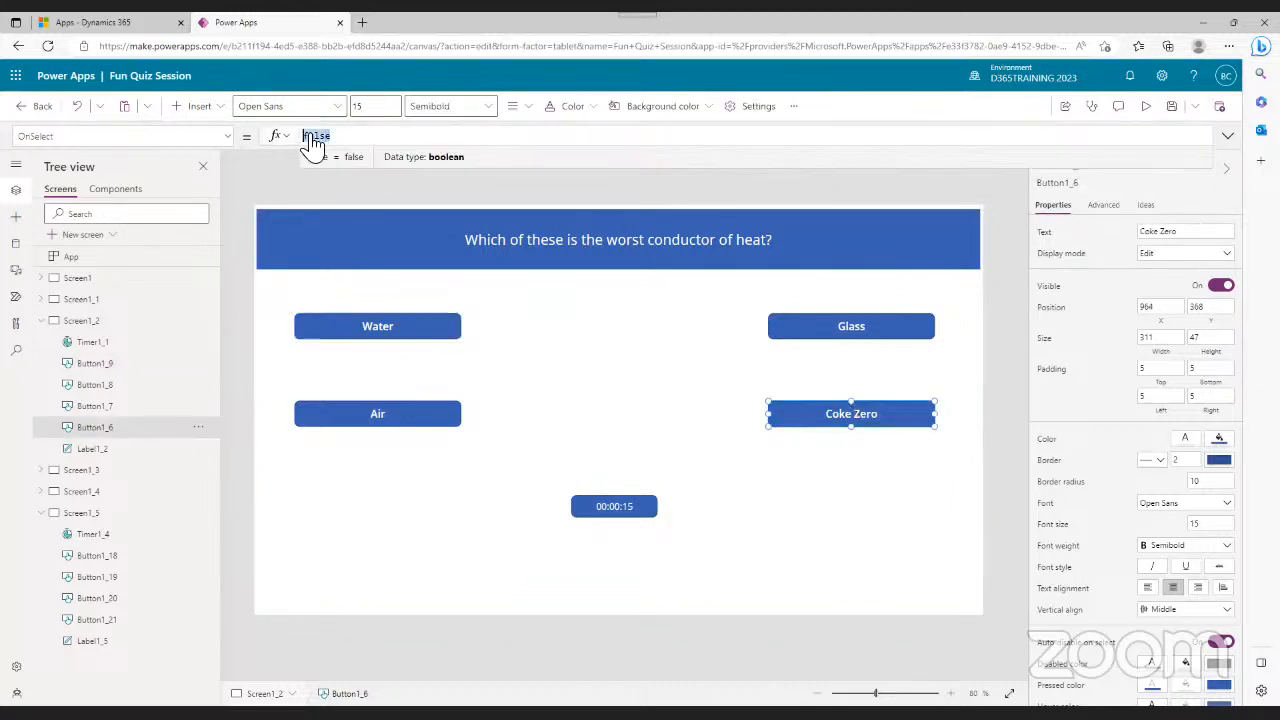
{"action": "left_click", "coordinate": [284, 137]}
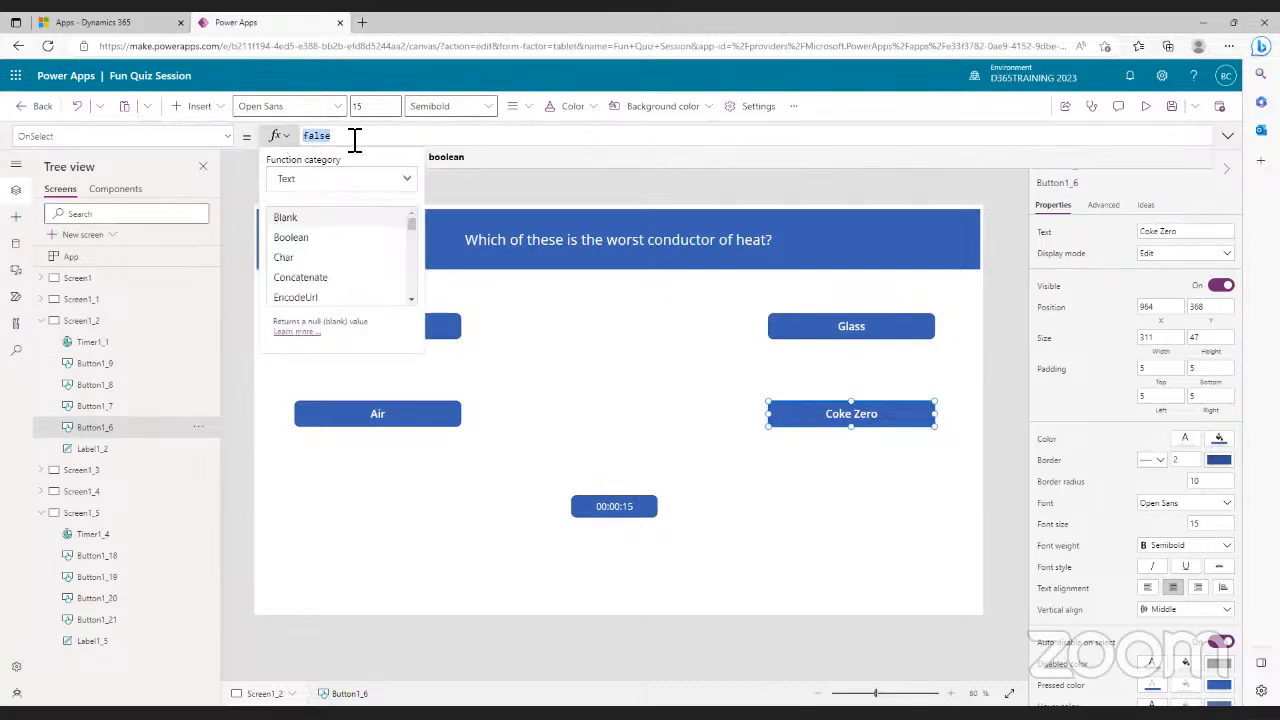
{"action": "left_click", "coordinate": [523, 188]}
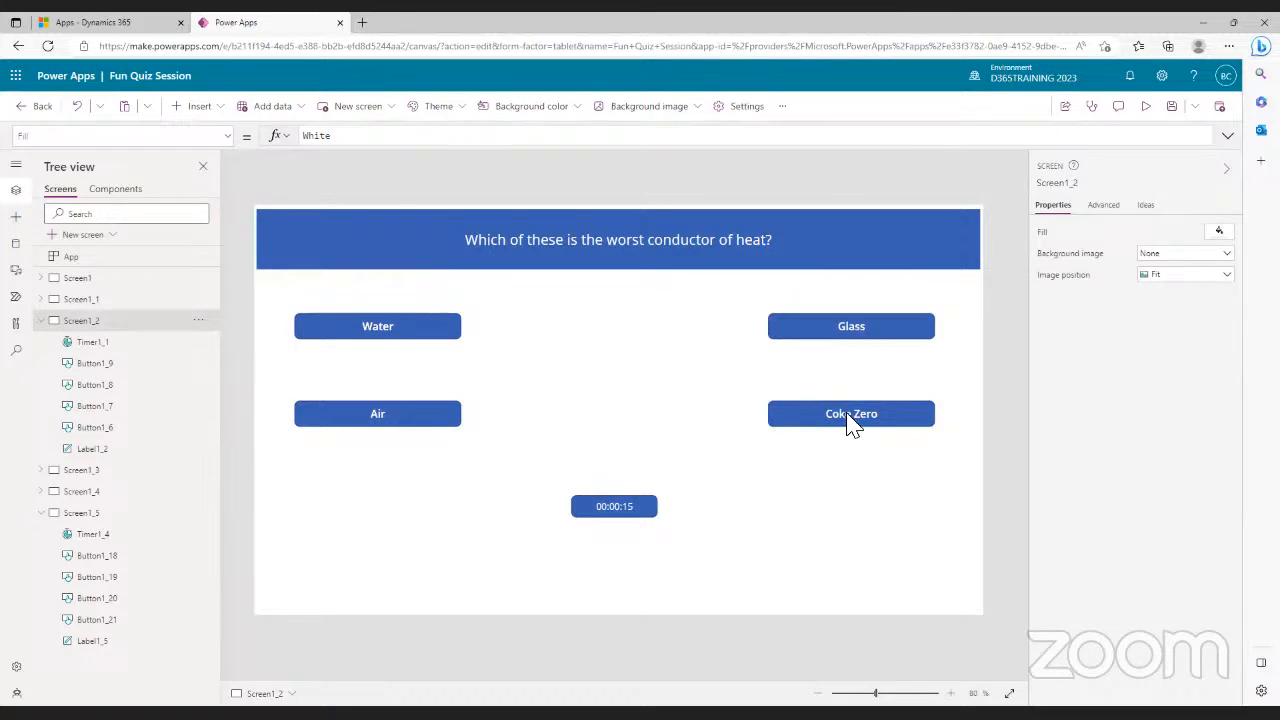
{"action": "left_click", "coordinate": [816, 407]}
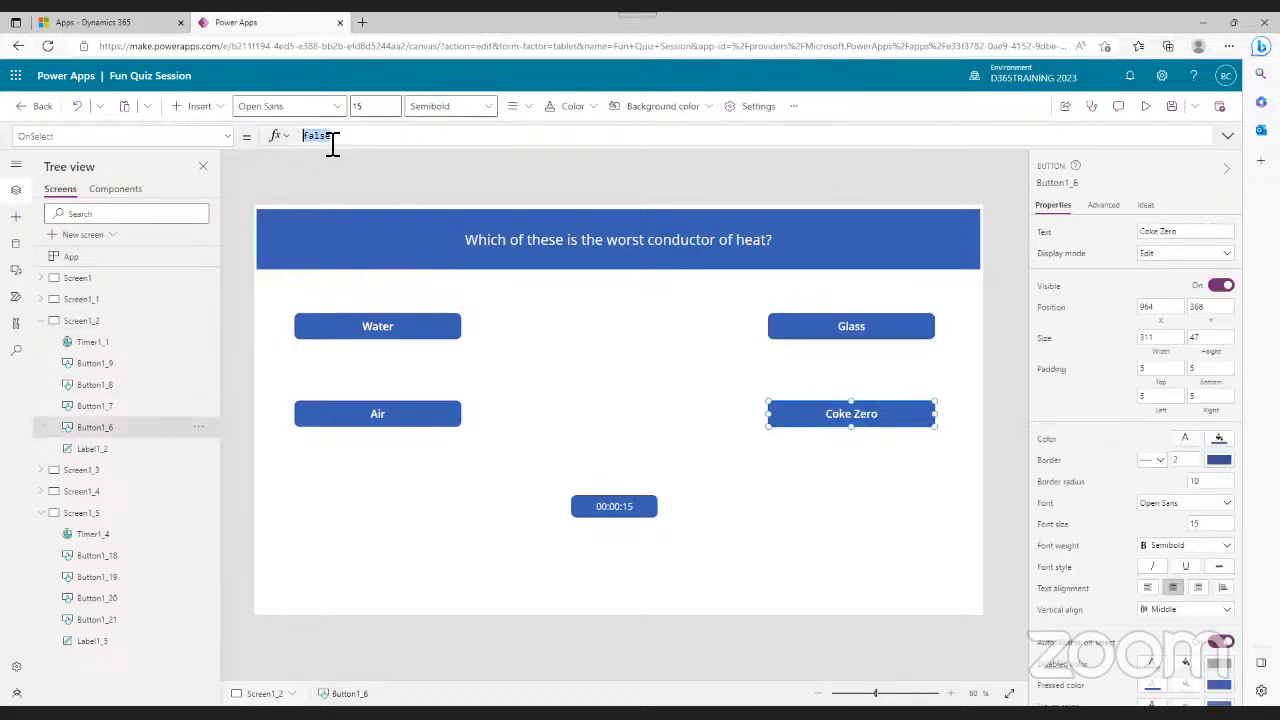
{"action": "double_click", "coordinate": [333, 143]}
{"action": "type", "text": "nav"}
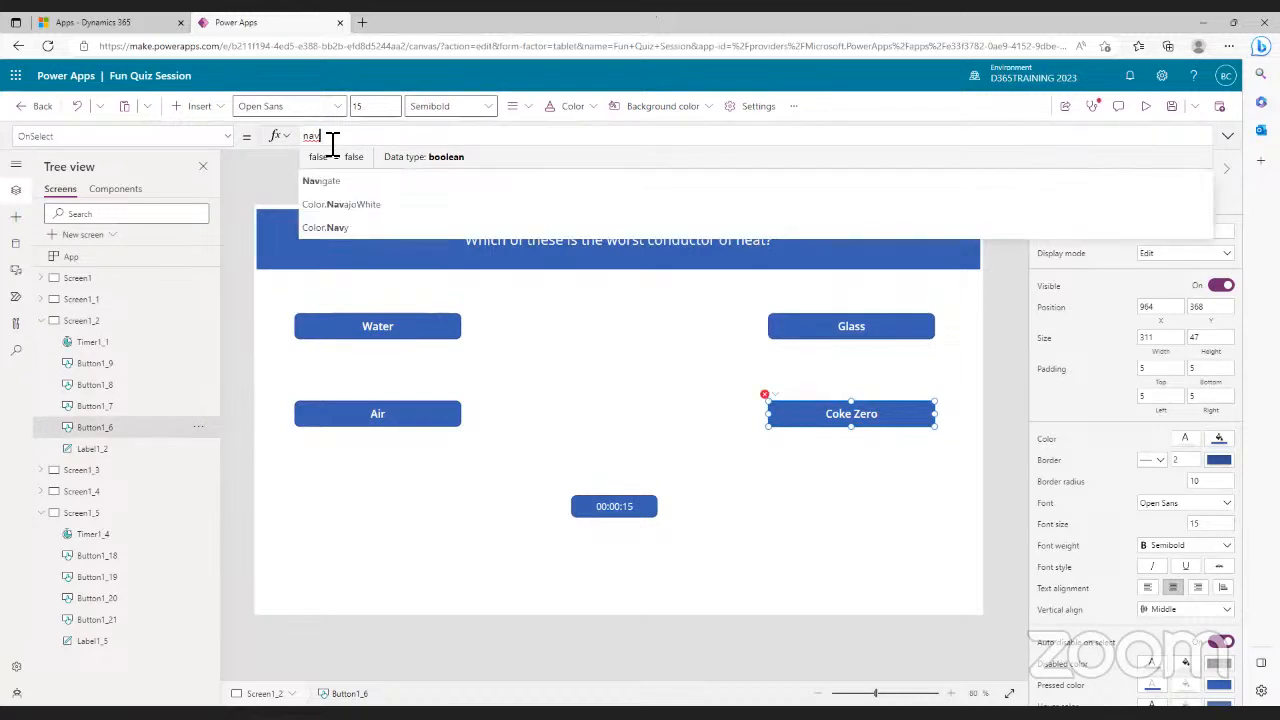
{"action": "left_click", "coordinate": [330, 166]}
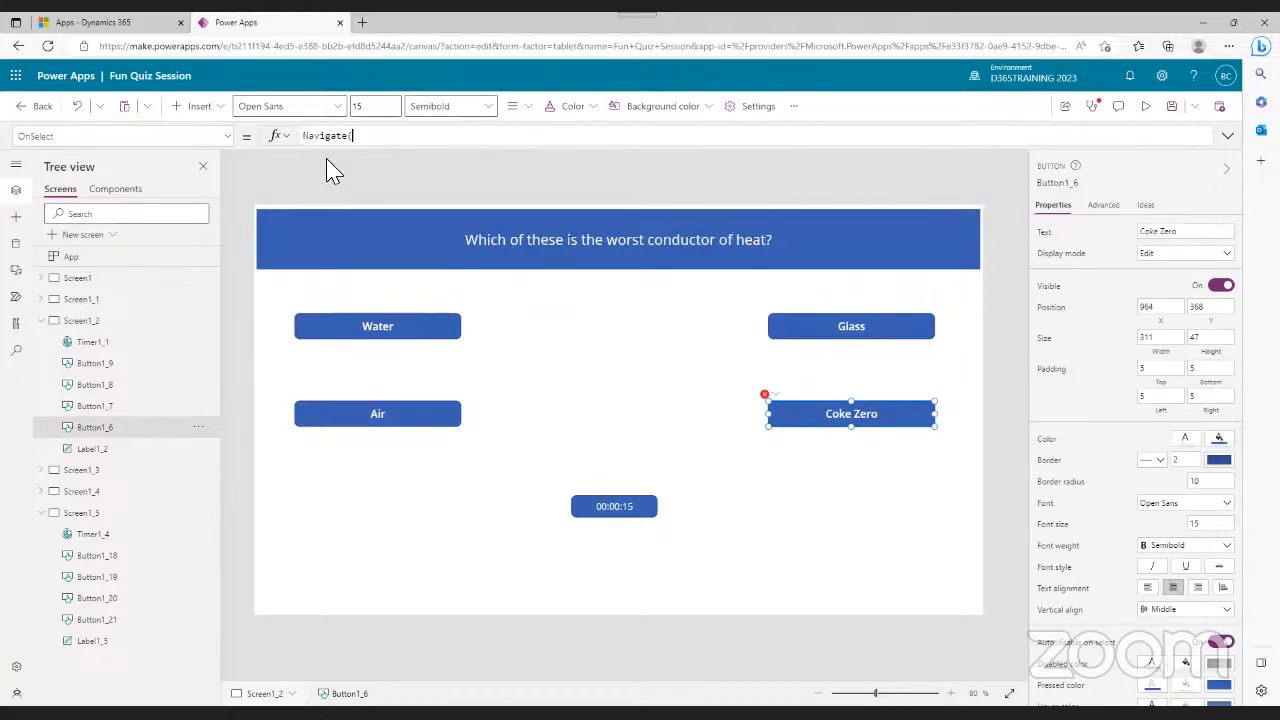
{"action": "type", "text": "Scre"}
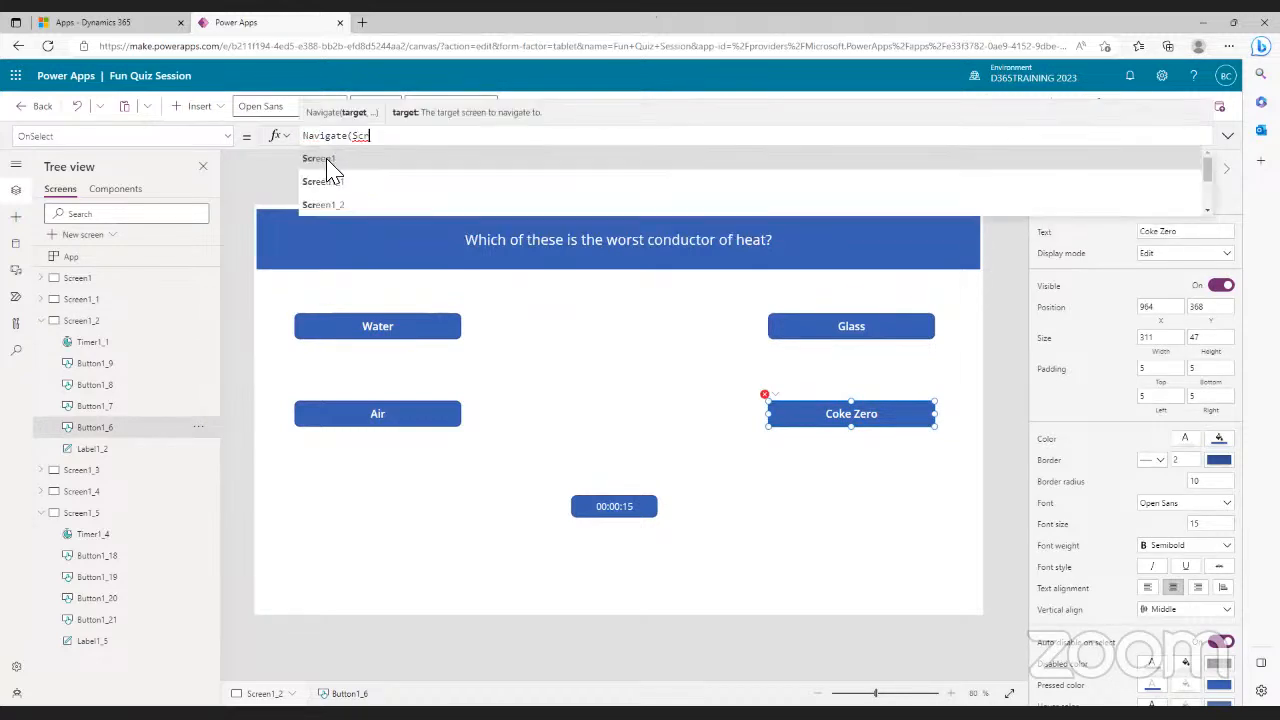
{"action": "left_click", "coordinate": [340, 207]}
{"action": "key", "text": "BackSpace"}
{"action": "type", "text": "3"}
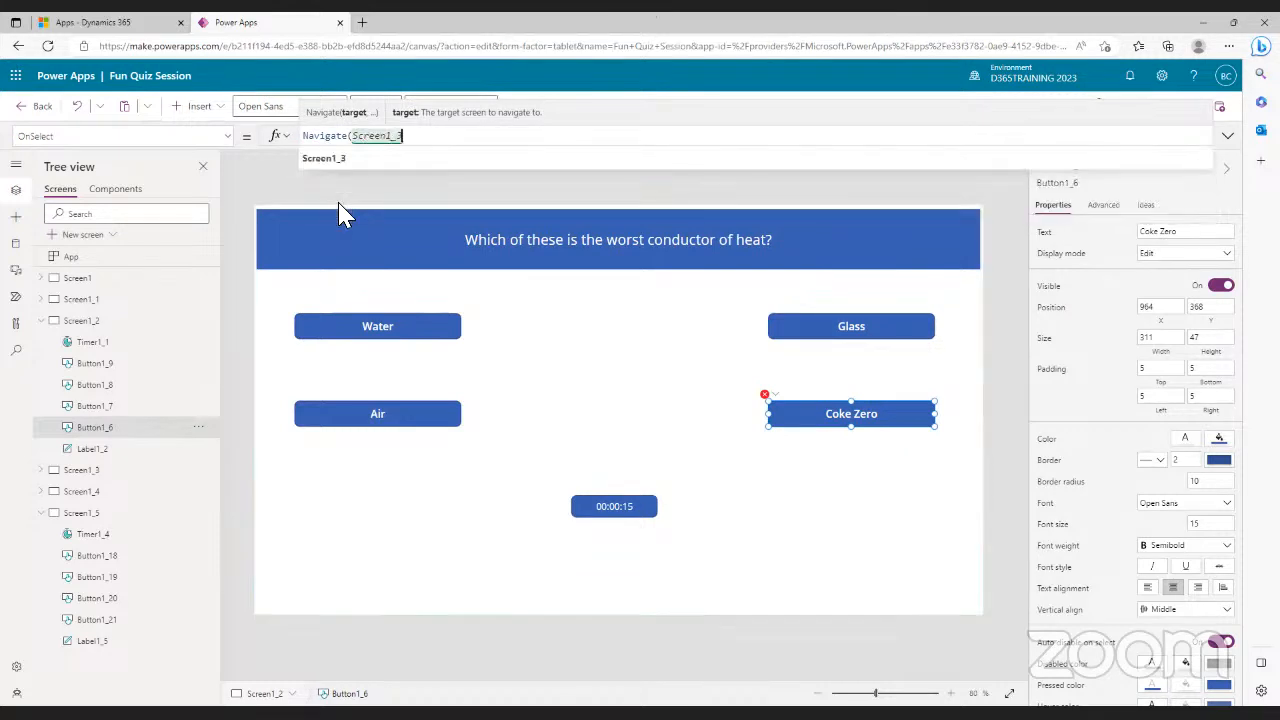
{"action": "type", "text": ")"}
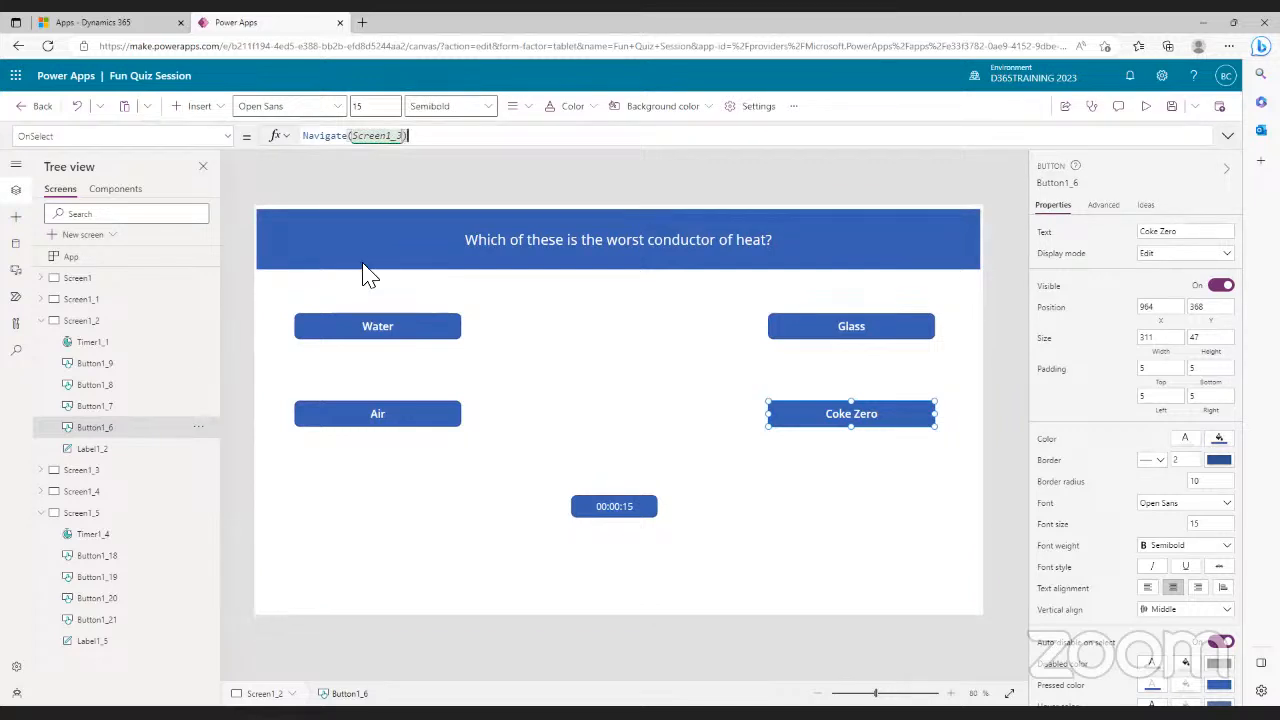
- Check the Air, Water and Glass answer formulas, then save the app
{"action": "left_click", "coordinate": [424, 420]}
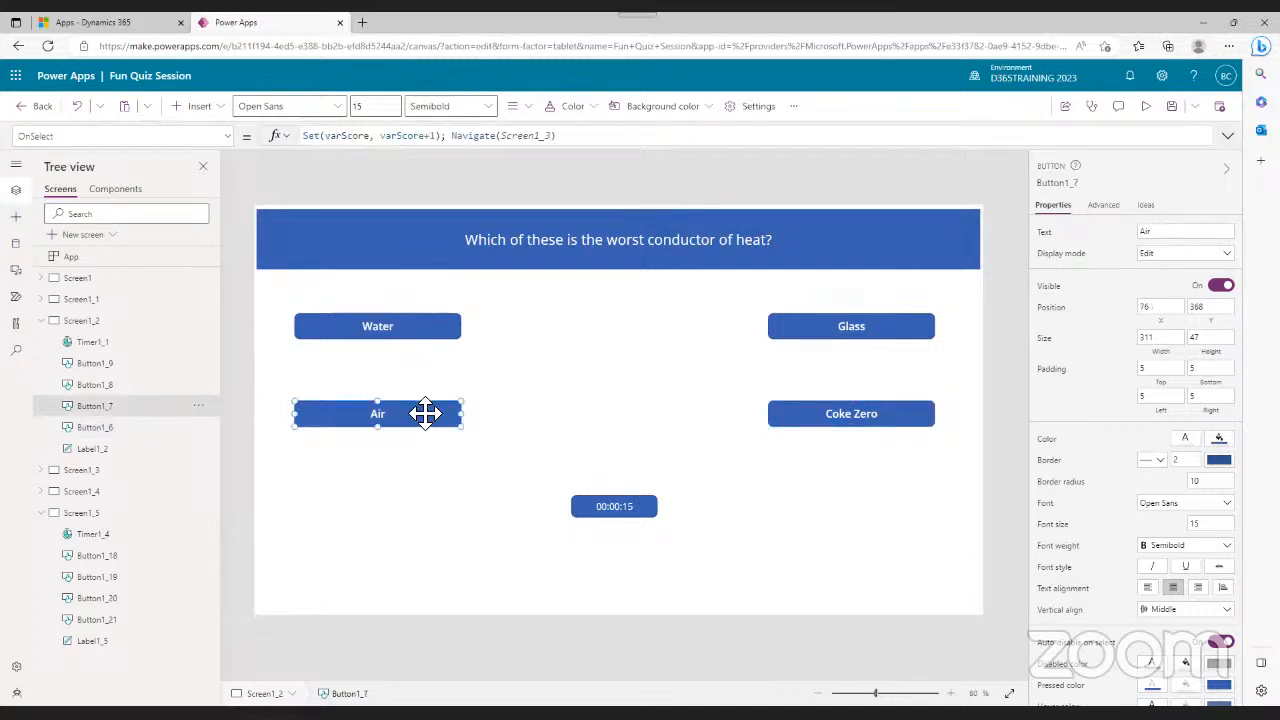
{"action": "left_click", "coordinate": [419, 326]}
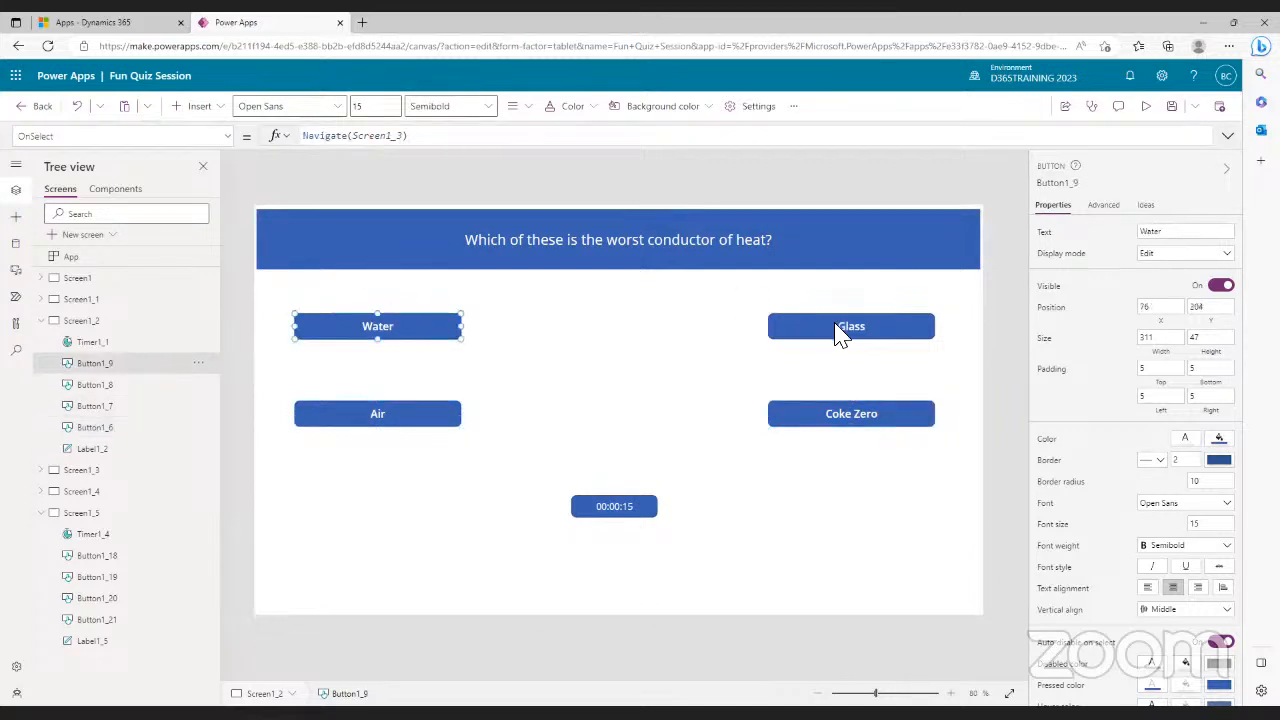
{"action": "left_click", "coordinate": [837, 328]}
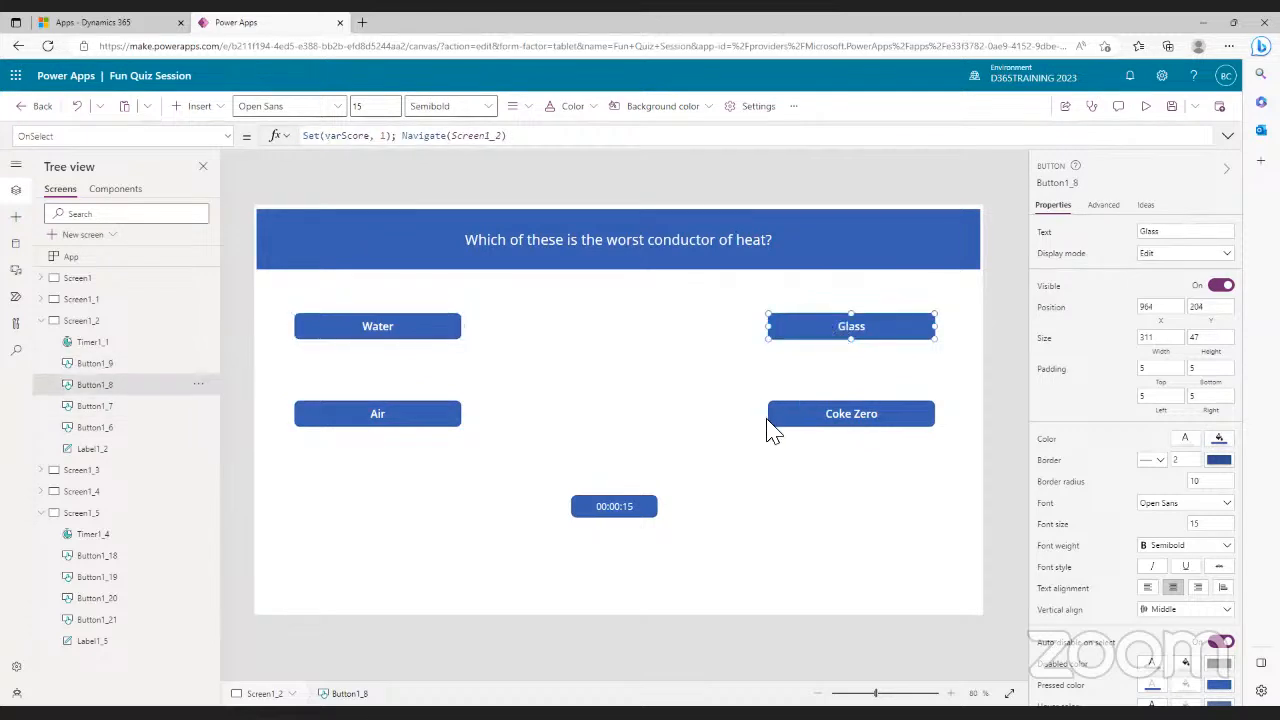
{"action": "left_click", "coordinate": [1172, 107]}
- Preview the quiz from Screen1 and test the Start and let the fun begin button
{"action": "left_click", "coordinate": [78, 284]}
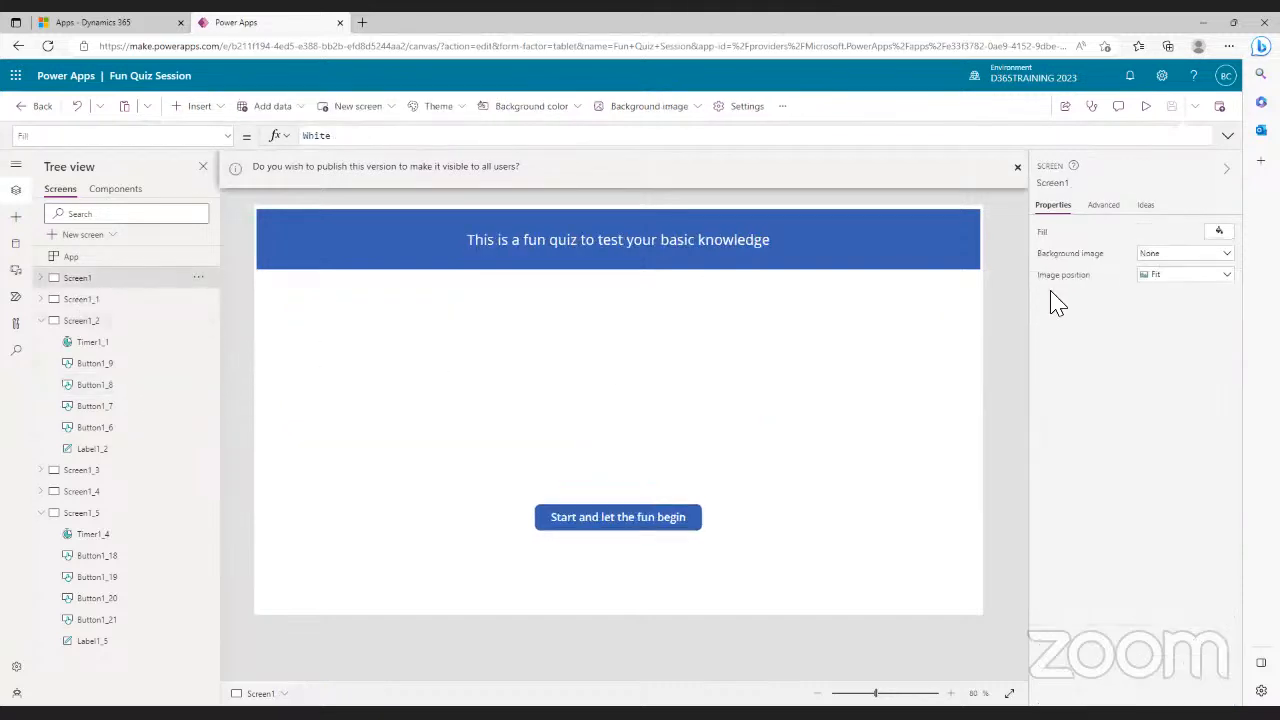
{"action": "left_click", "coordinate": [1146, 108]}
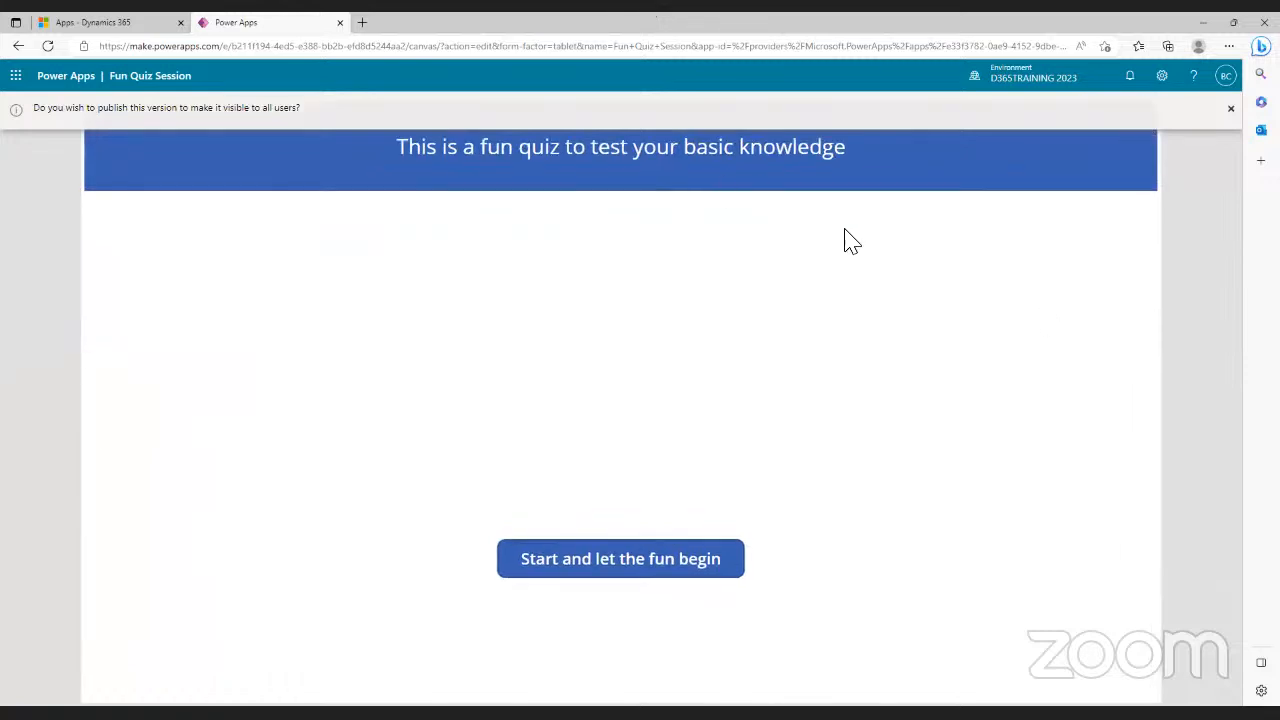
{"action": "left_click", "coordinate": [1231, 111]}
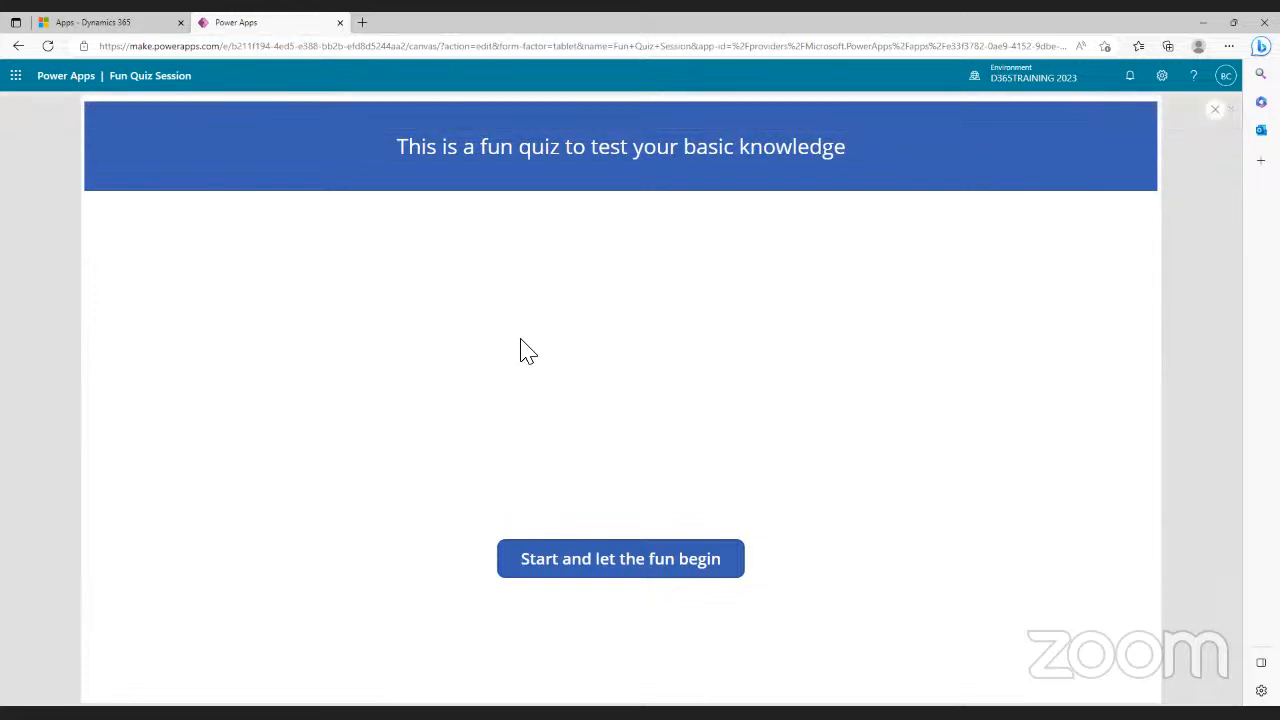
{"action": "left_click", "coordinate": [605, 572]}
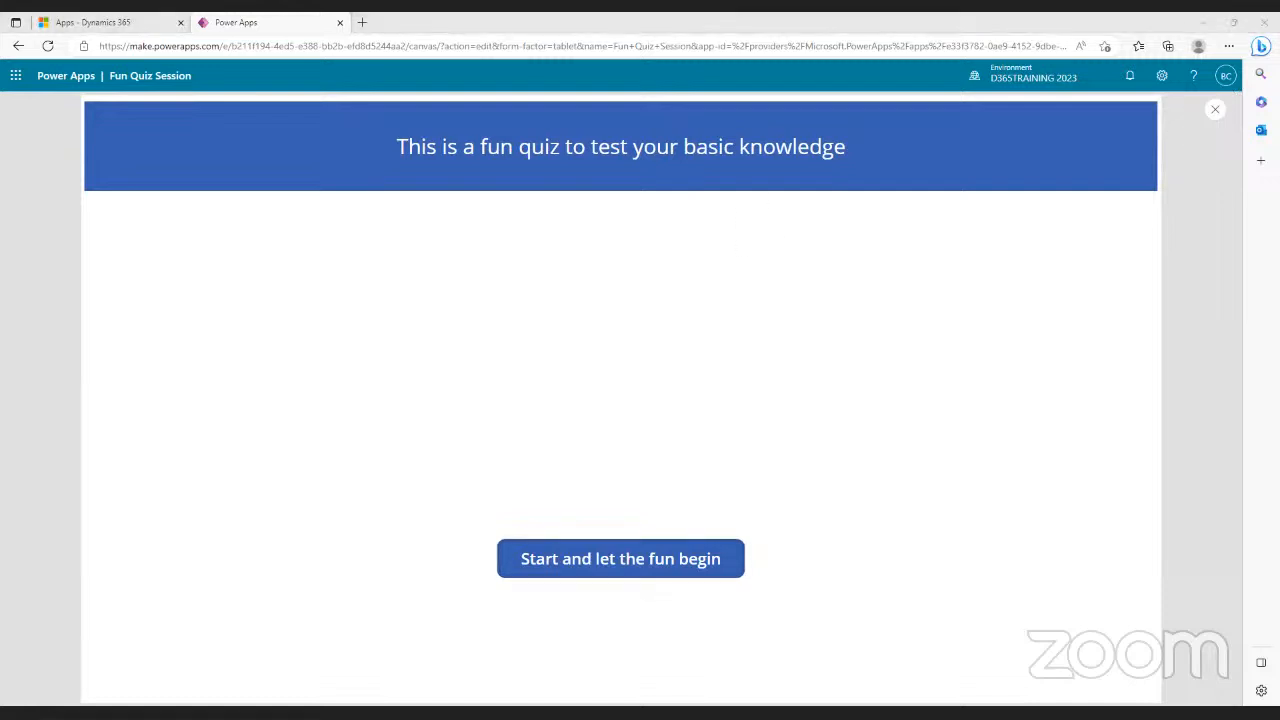
{"action": "left_click", "coordinate": [1216, 112]}
- Change the start button's OnSelect from false to Navigate(Screen1_1) and save the app
{"action": "left_click", "coordinate": [749, 463]}
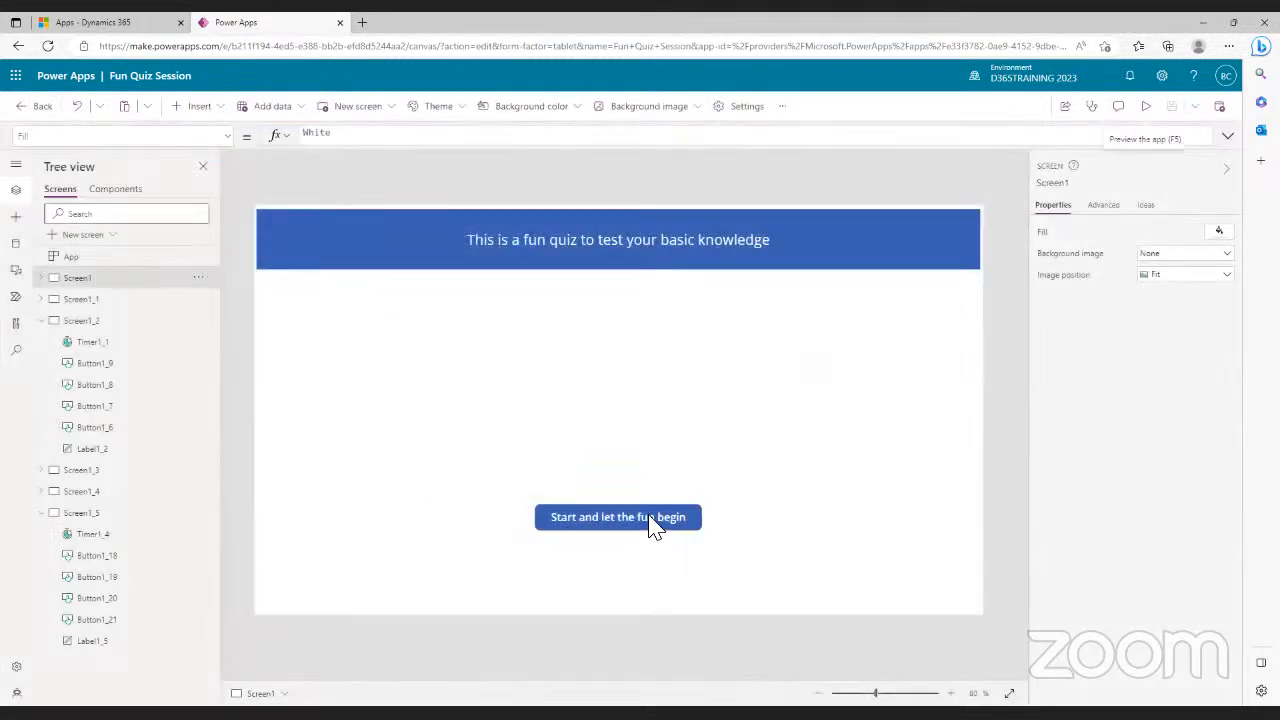
{"action": "left_click", "coordinate": [651, 520]}
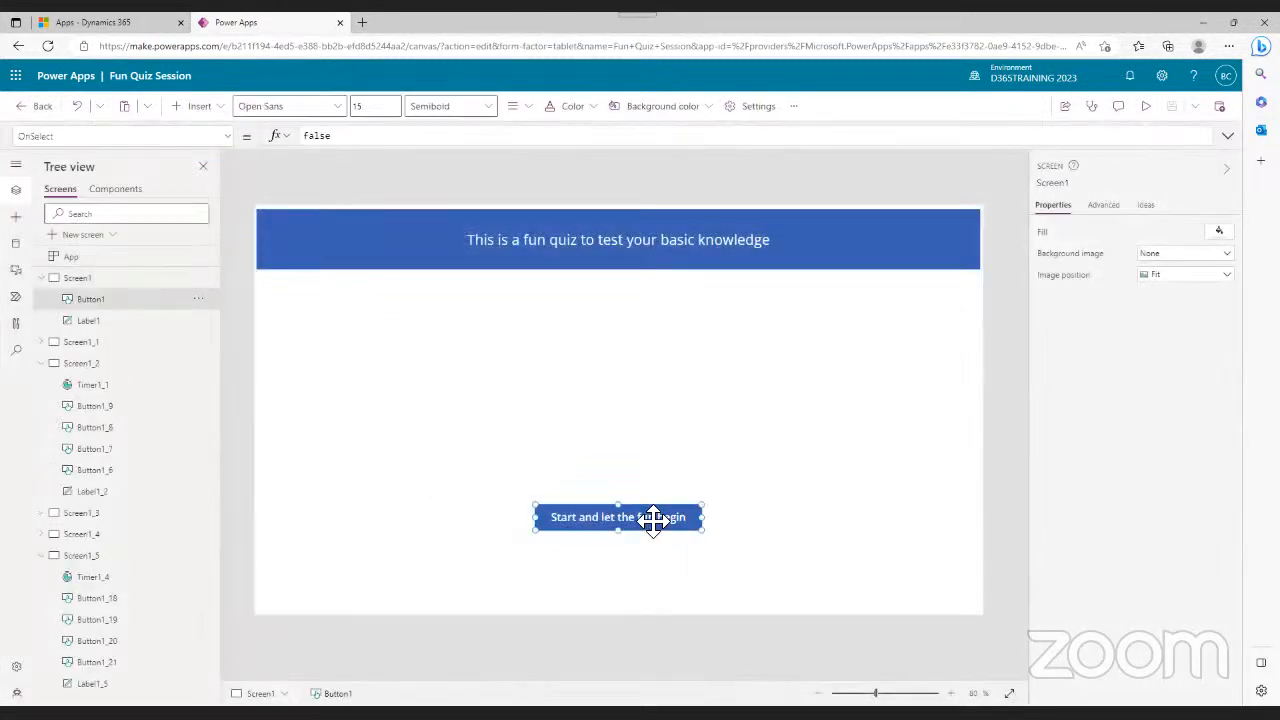
{"action": "left_click", "coordinate": [351, 137]}
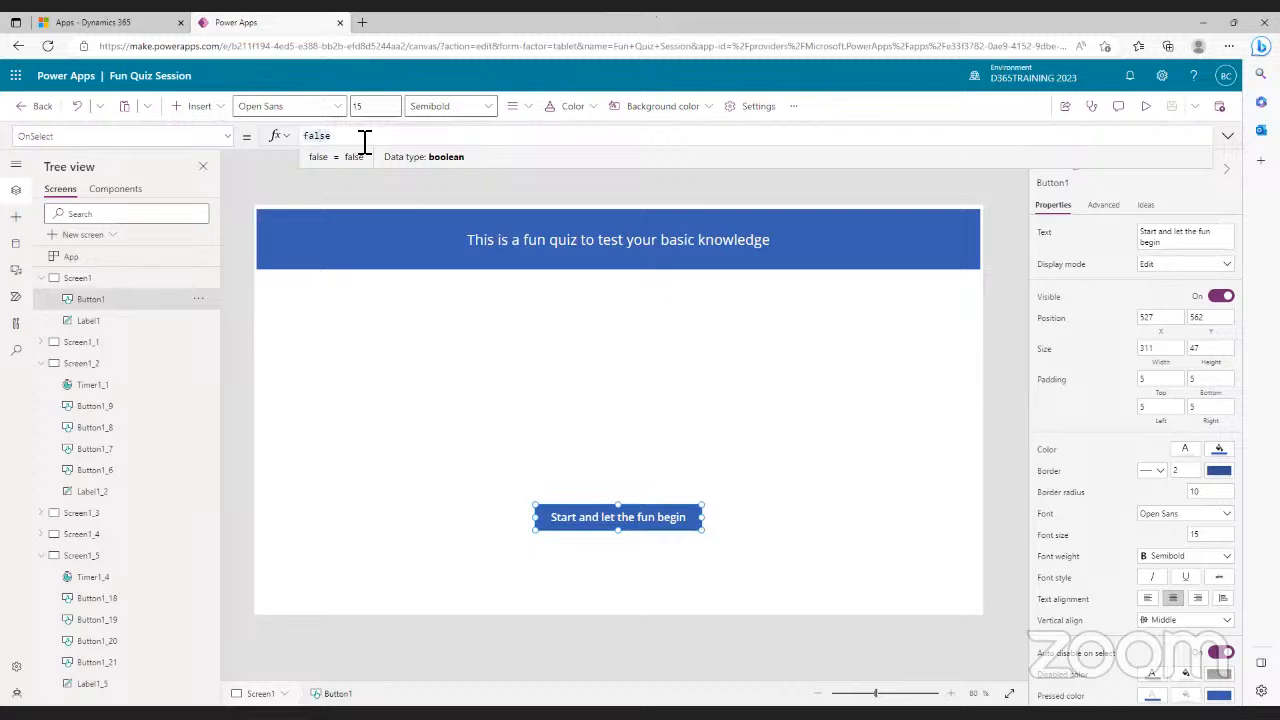
{"action": "left_click_drag", "start_coordinate": [357, 137], "coordinate": [306, 137]}
{"action": "left_click", "coordinate": [306, 137]}
{"action": "key", "text": "BackSpace"}
{"action": "key", "text": "BackSpace"}
{"action": "key", "text": "BackSpace"}
{"action": "key", "text": "BackSpace"}
{"action": "key", "text": "BackSpace"}
{"action": "type", "text": "nav"}
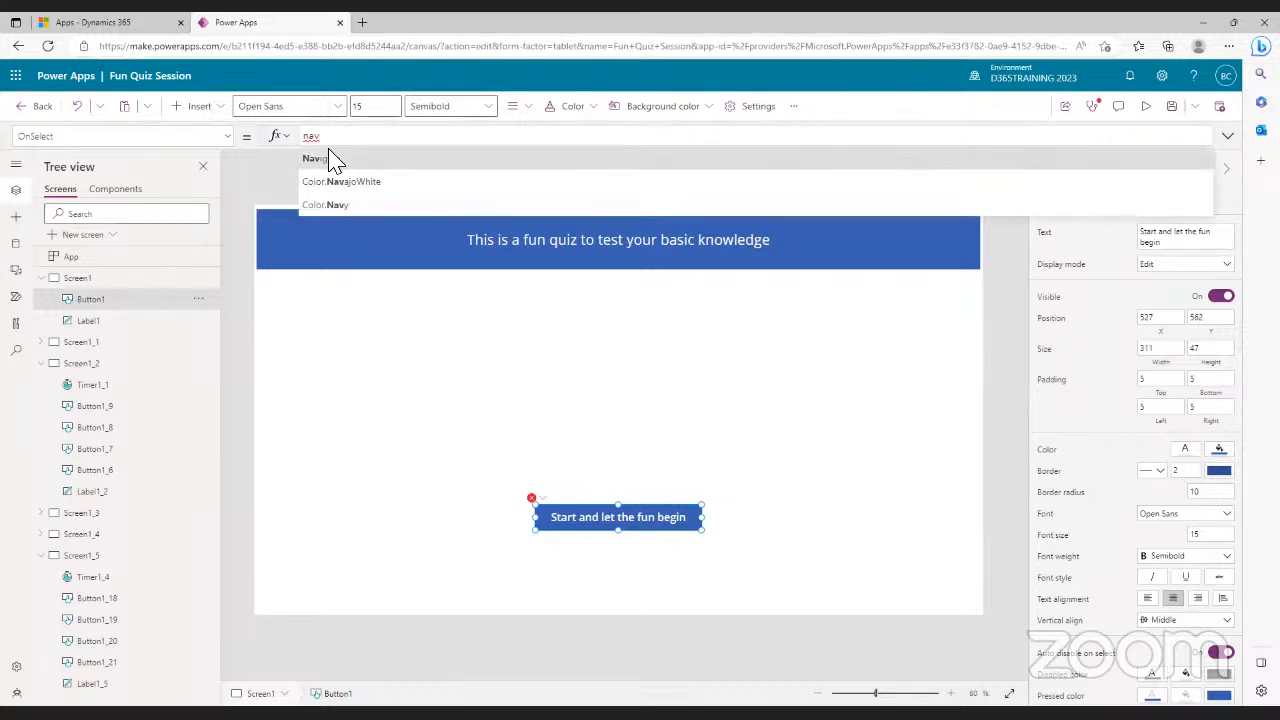
{"action": "left_click", "coordinate": [323, 162]}
{"action": "type", "text": "Scre"}
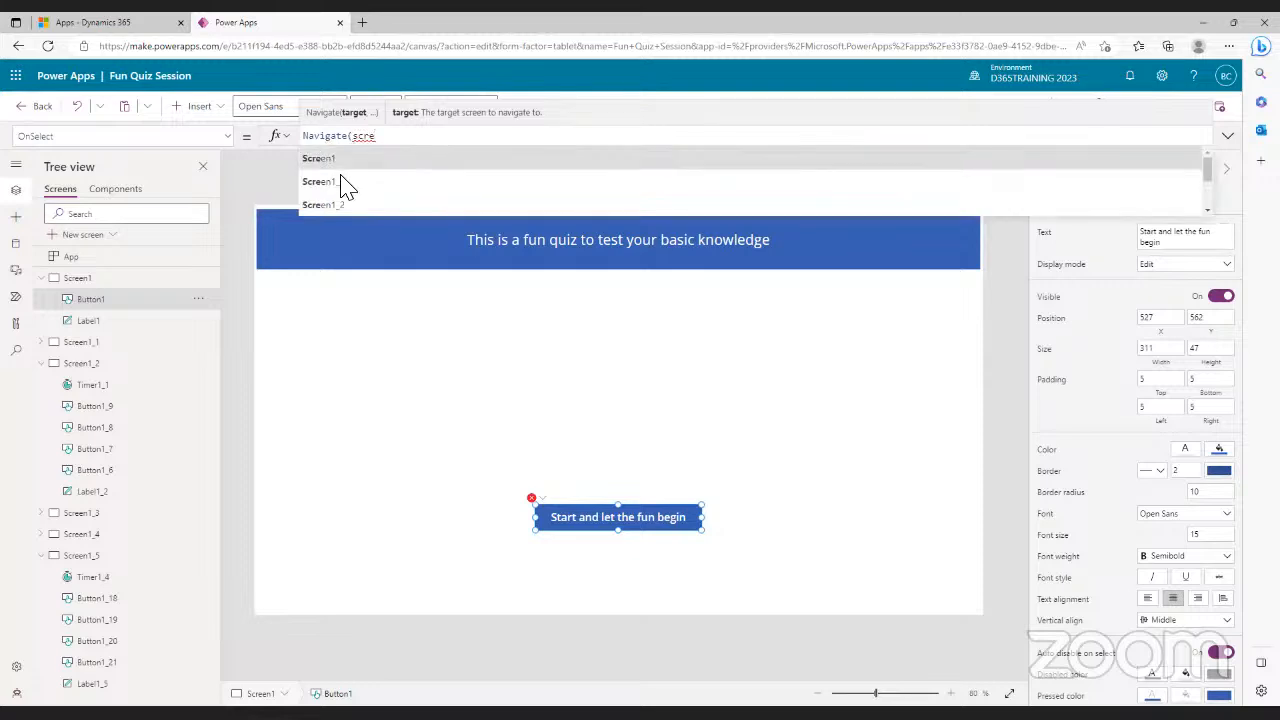
{"action": "left_click", "coordinate": [343, 186]}
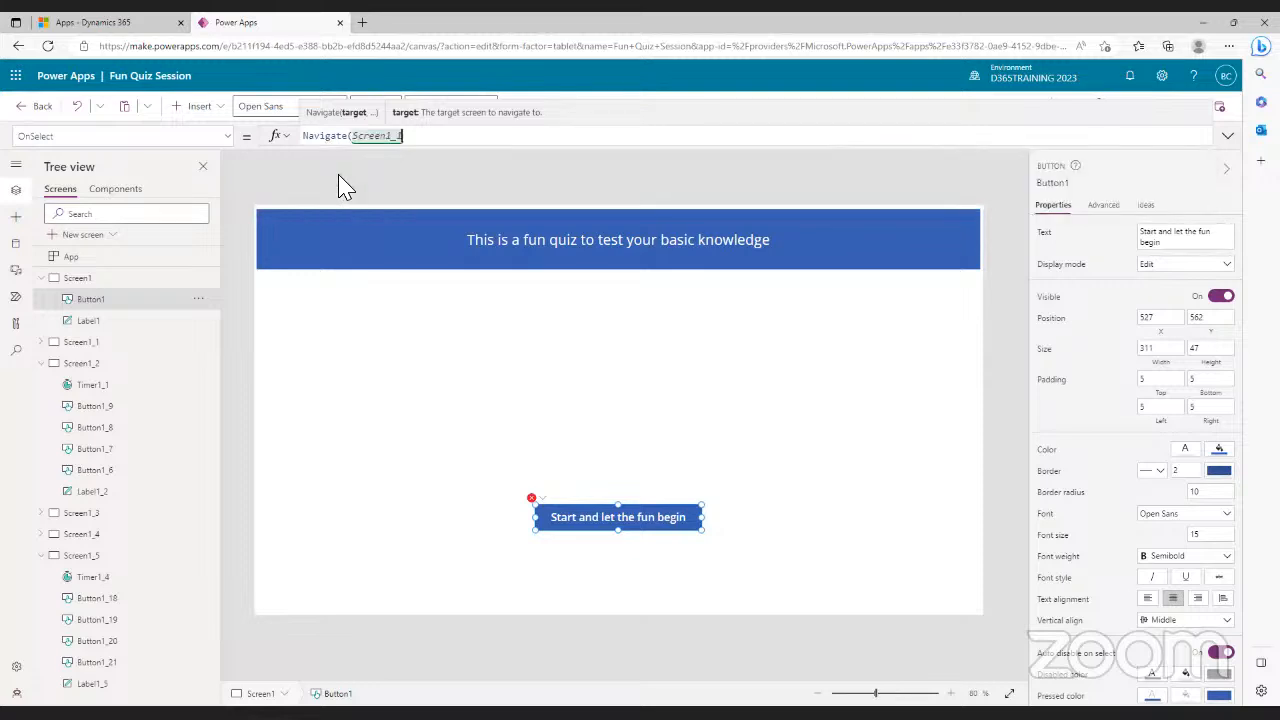
{"action": "type", "text": ")"}
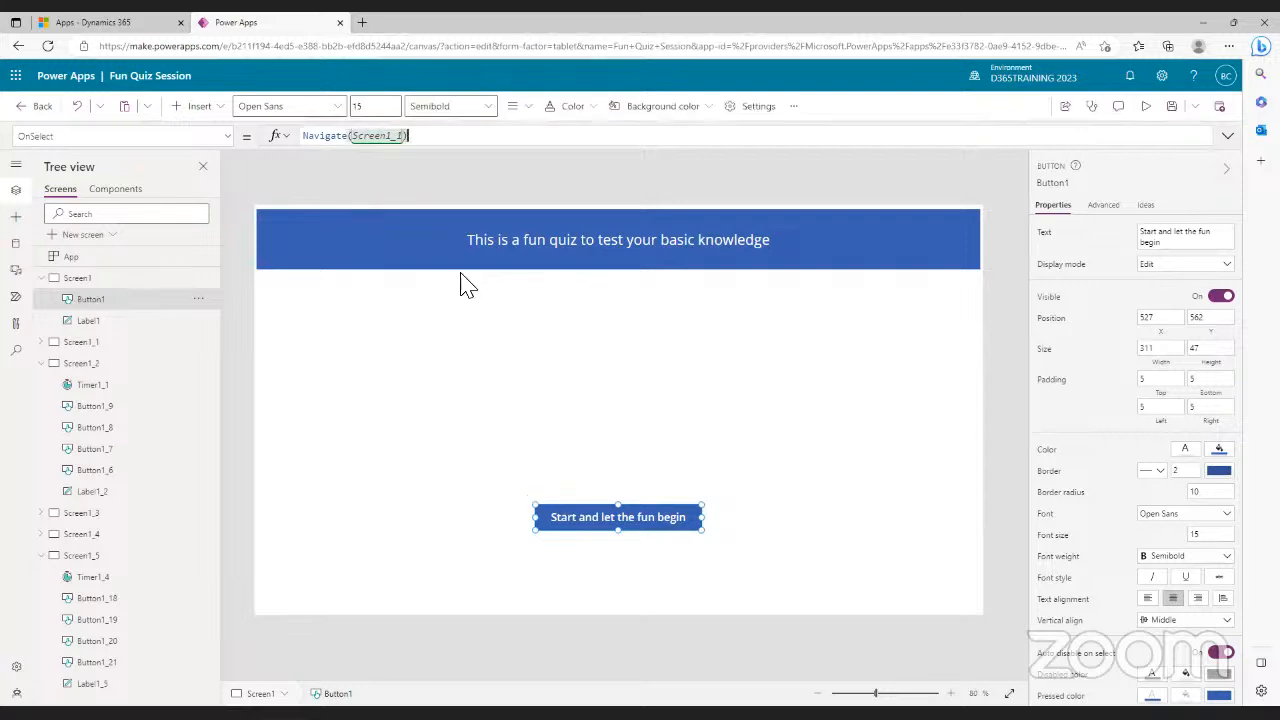
{"action": "left_click", "coordinate": [1178, 107]}
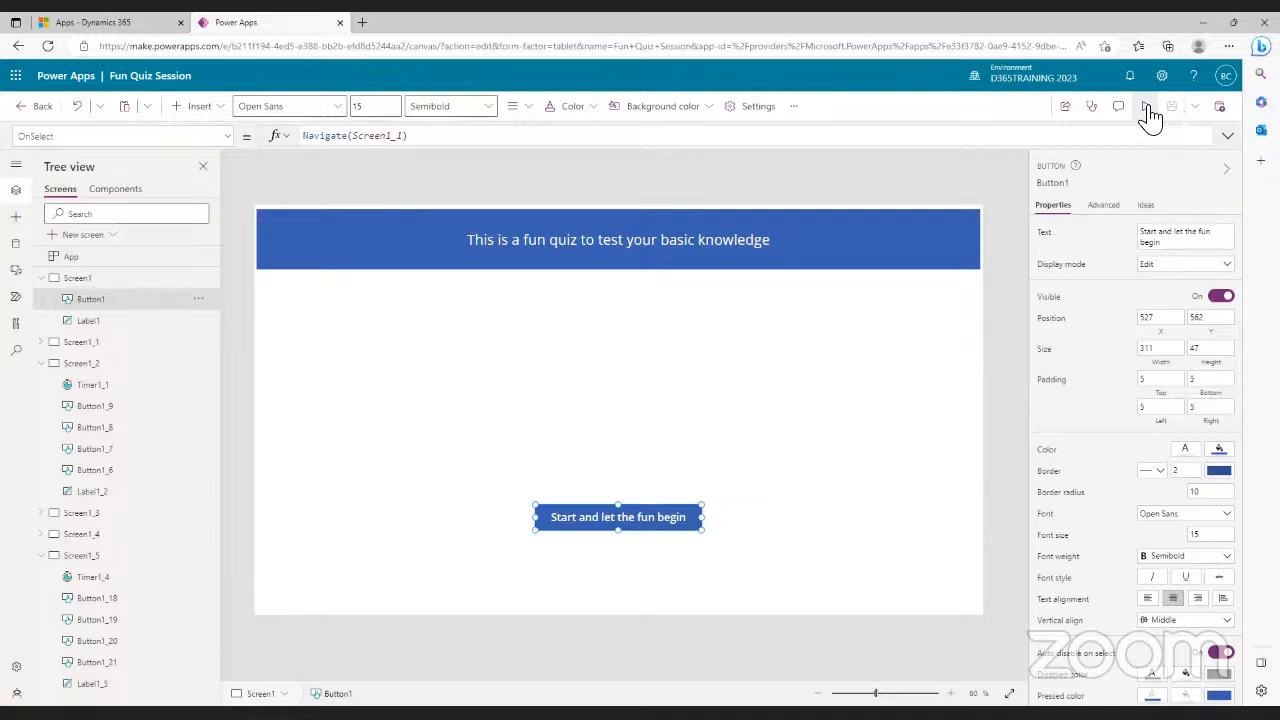
- Preview the quiz, start it and answer through to the boiling-point question, then exit preview
{"action": "left_click", "coordinate": [1148, 110]}
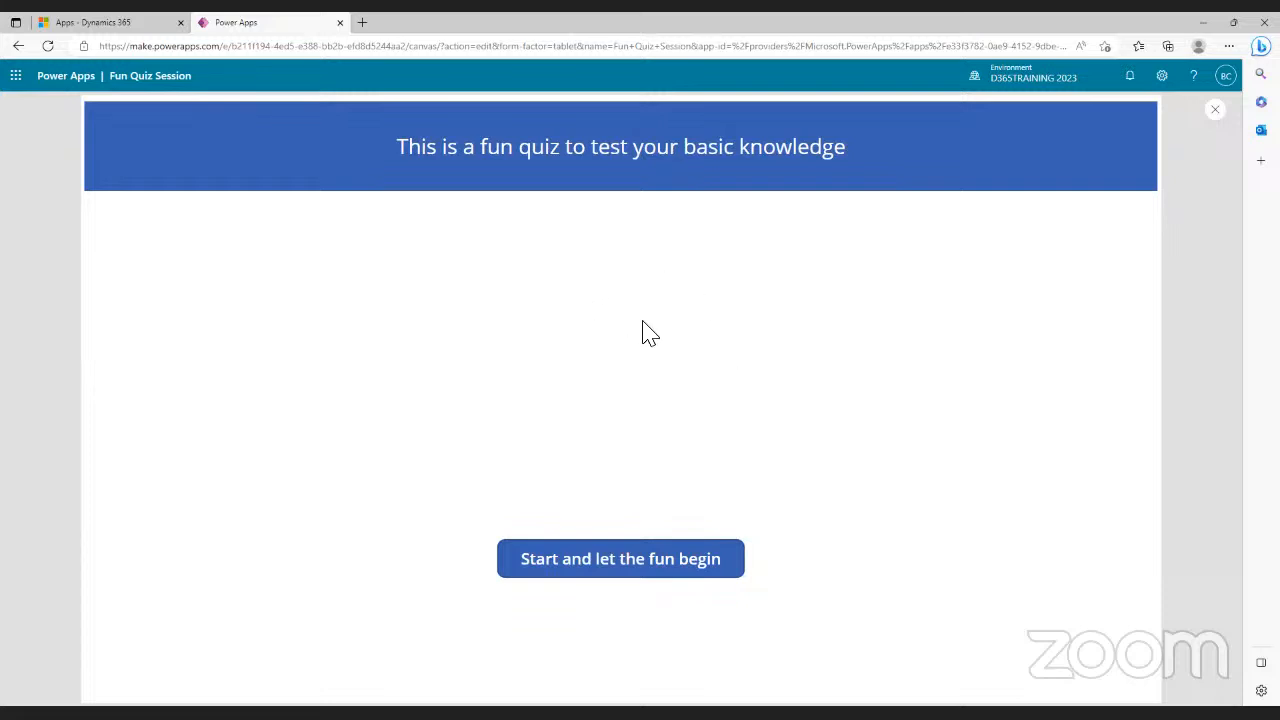
{"action": "left_click", "coordinate": [615, 564]}
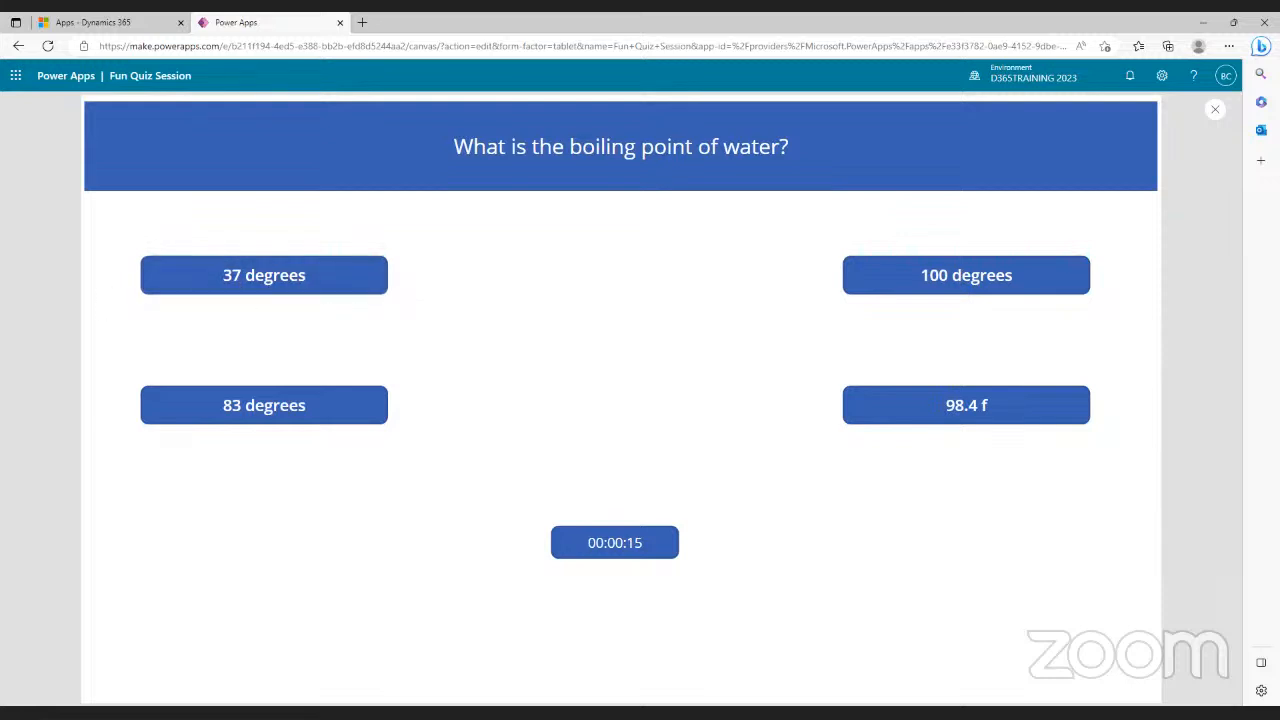
{"action": "left_click", "coordinate": [314, 285]}
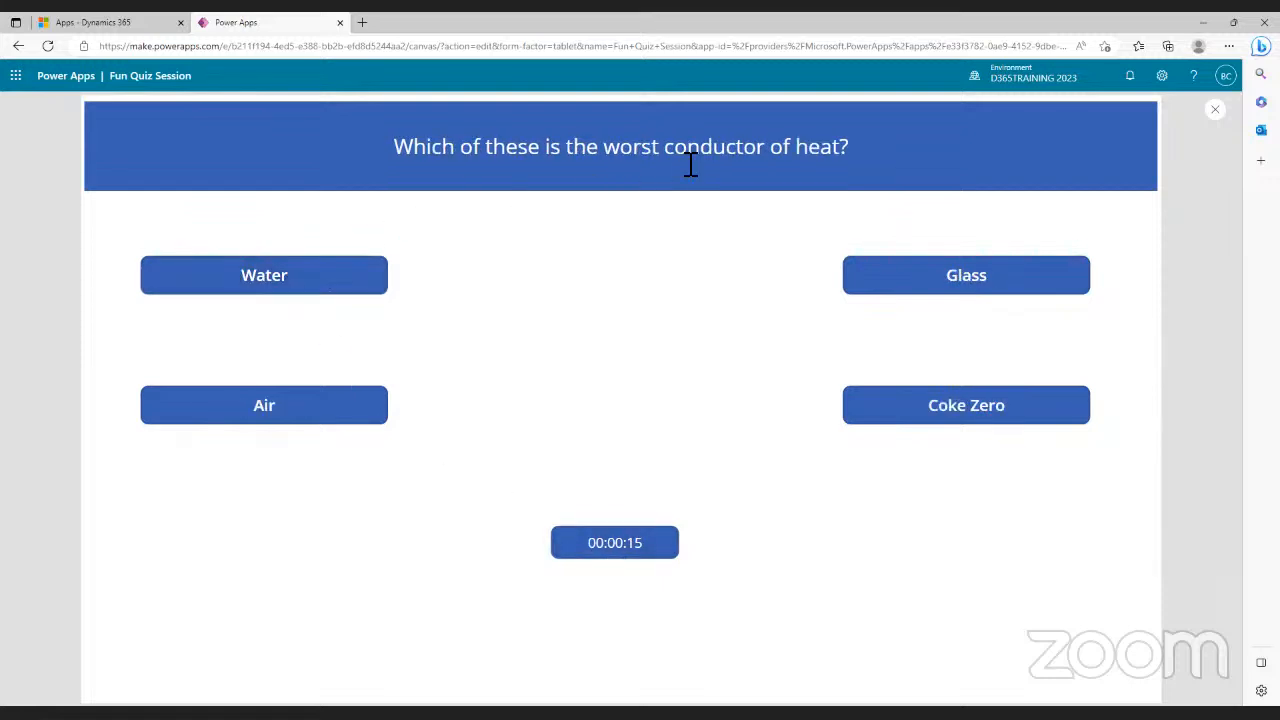
{"action": "left_click", "coordinate": [920, 415]}
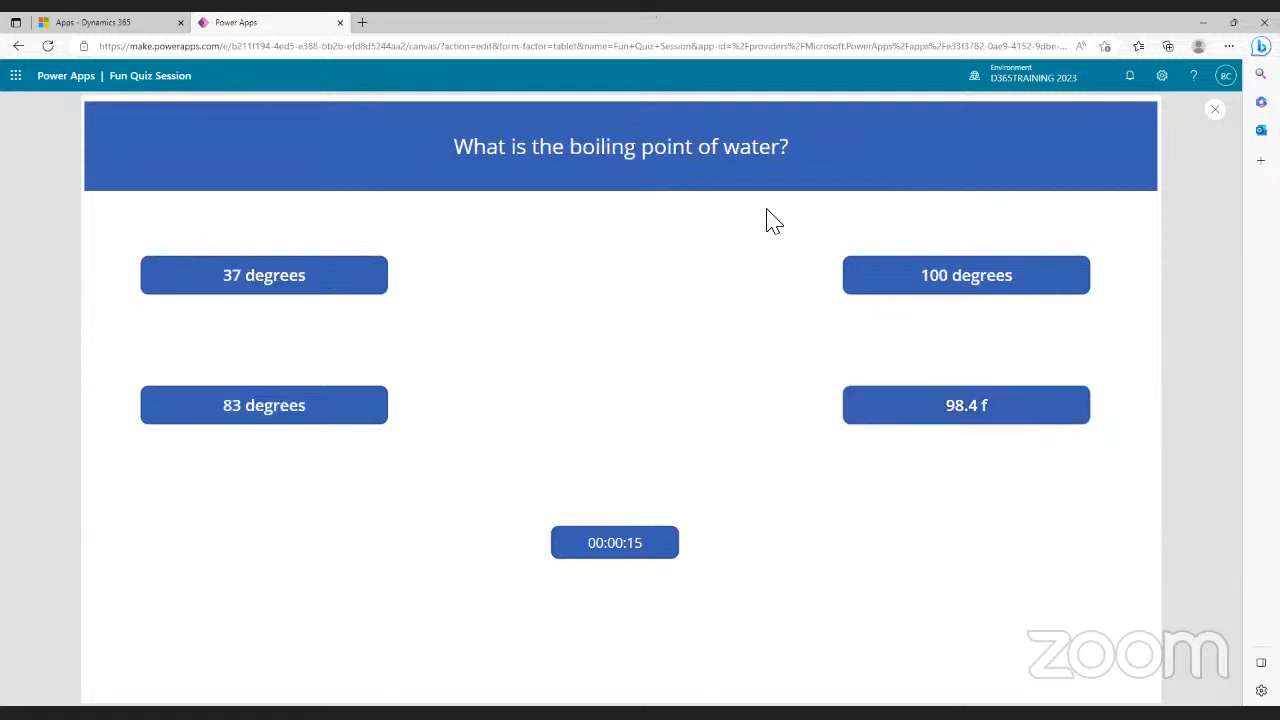
{"action": "left_click", "coordinate": [325, 416]}
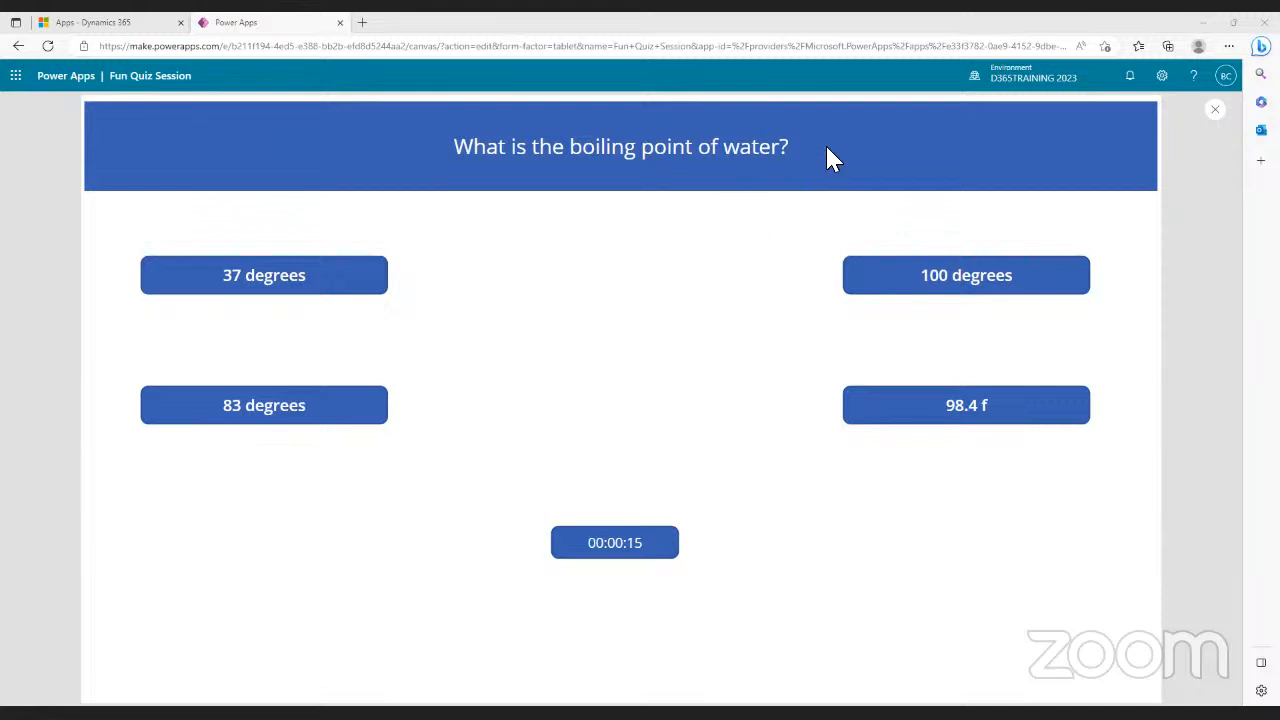
{"action": "left_click", "coordinate": [1218, 116]}
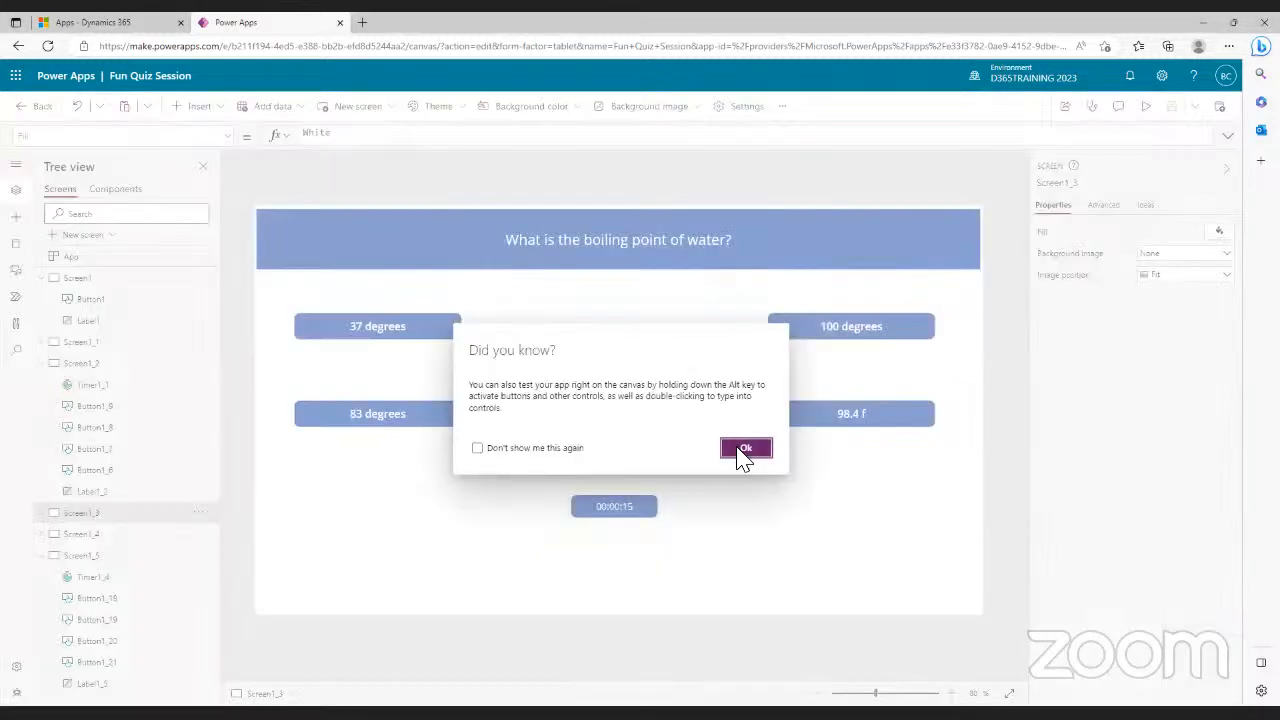
- Browse Screen1_1, Screen1_2 and Screen1_3 in the Tree view, ending on Screen1_3
{"action": "left_click", "coordinate": [745, 450]}
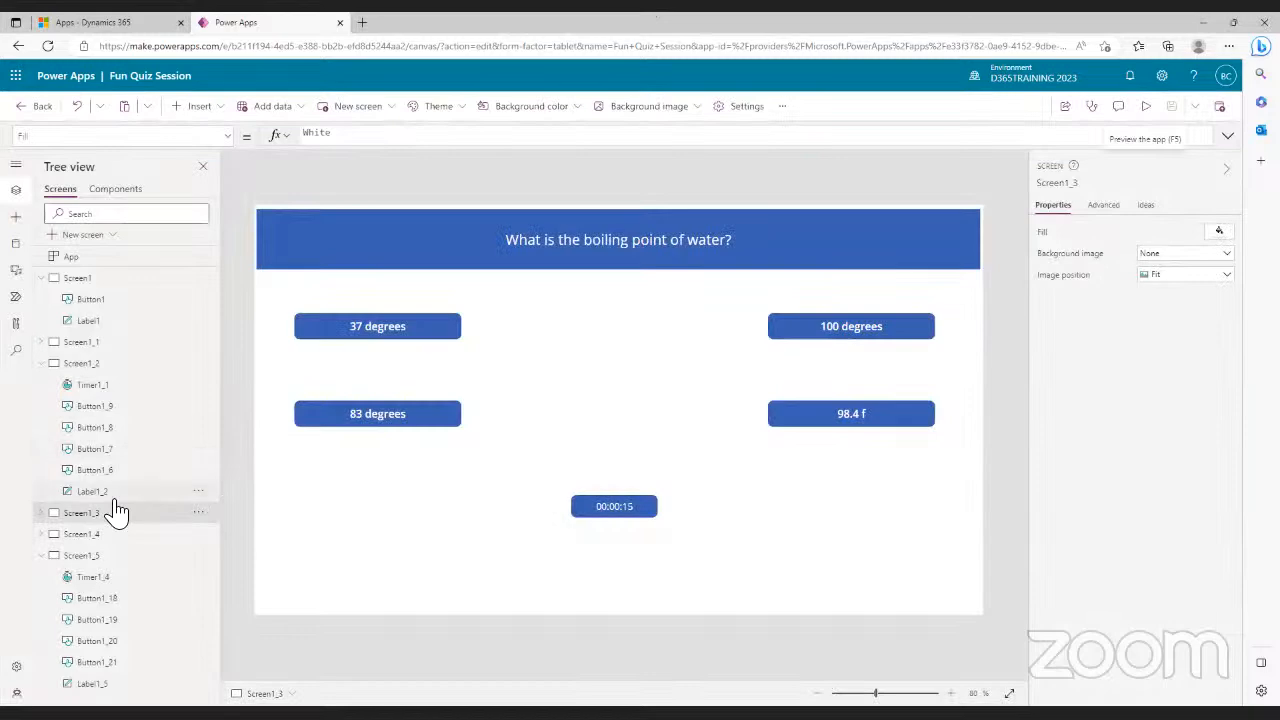
{"action": "left_click", "coordinate": [42, 366]}
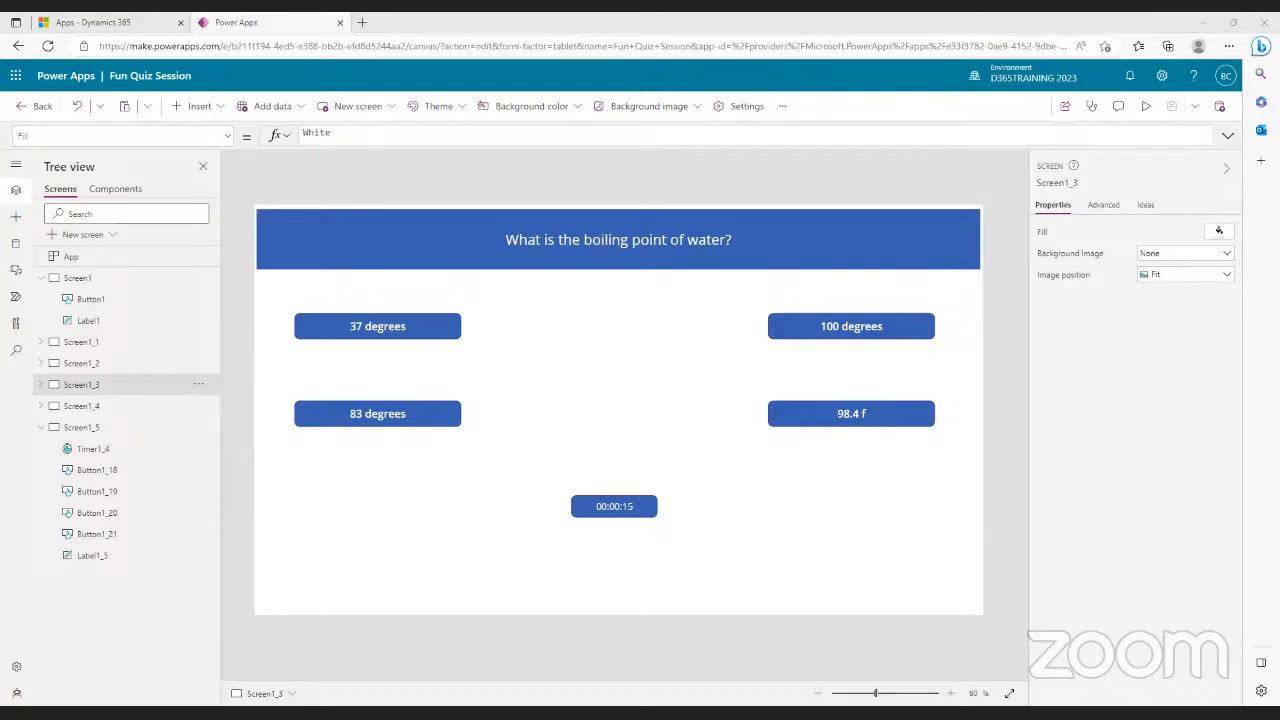
{"action": "left_click", "coordinate": [98, 372]}
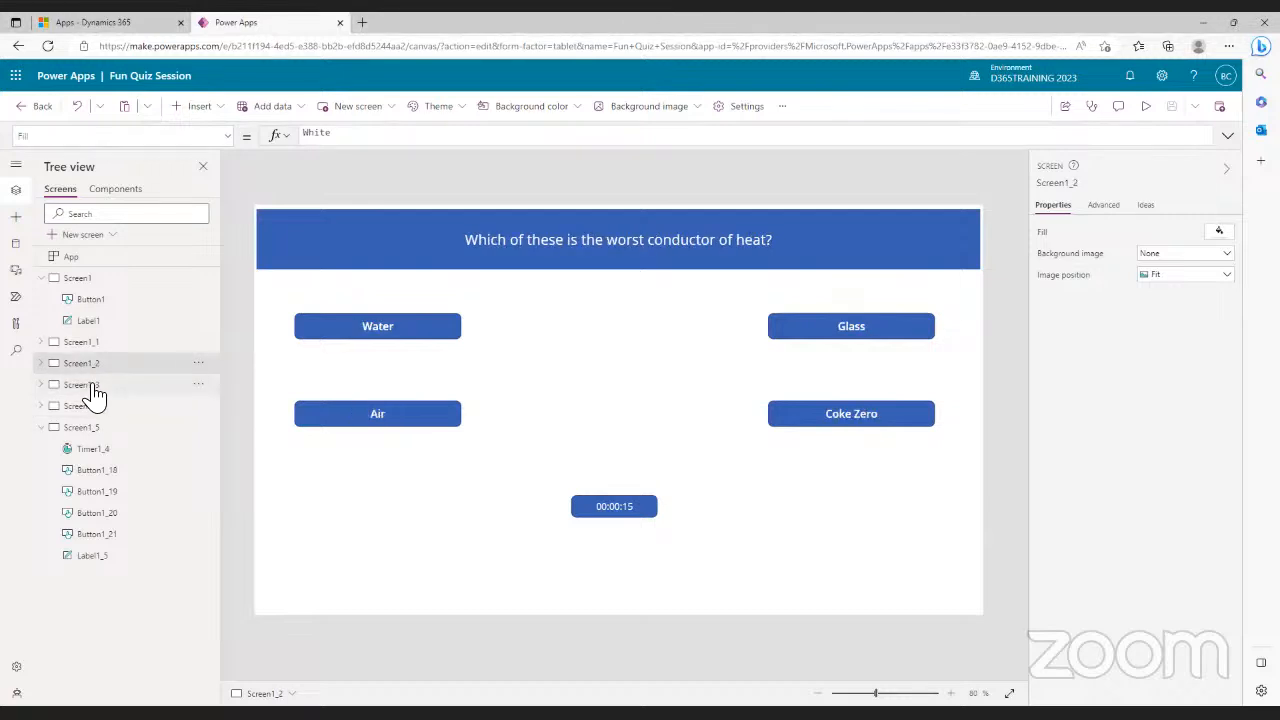
{"action": "left_click", "coordinate": [93, 389]}
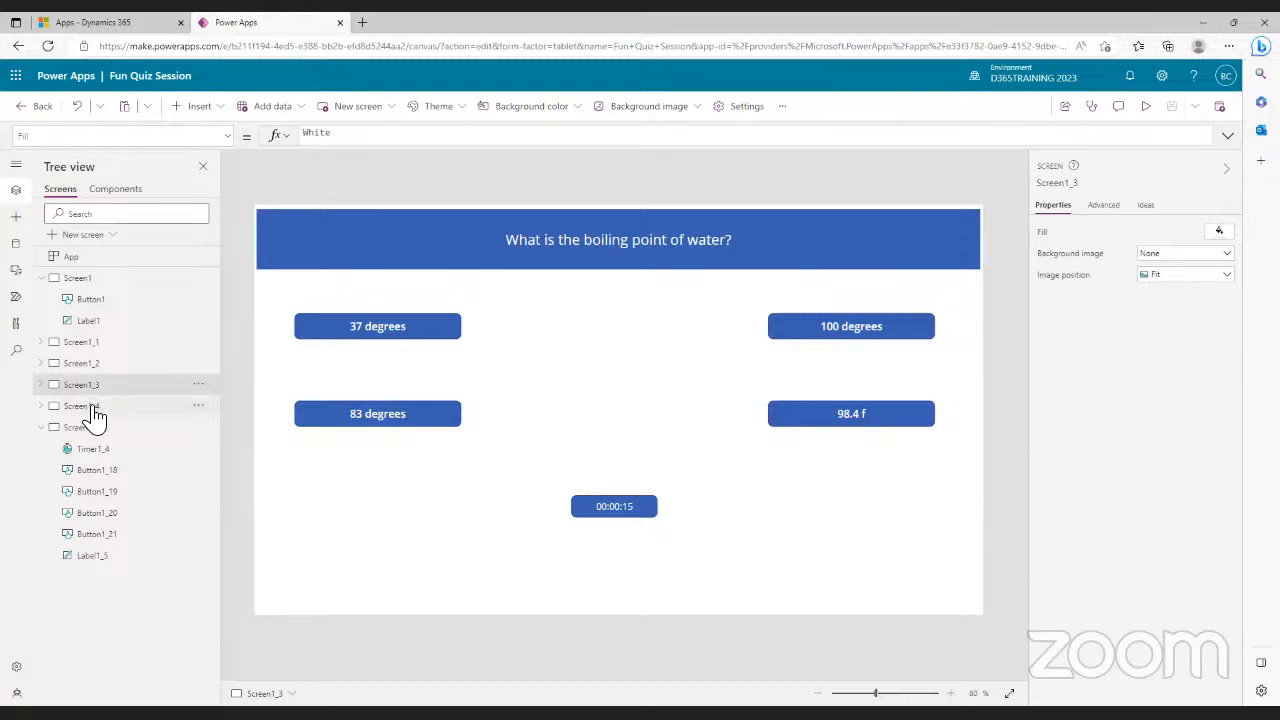
{"action": "left_click", "coordinate": [89, 345]}
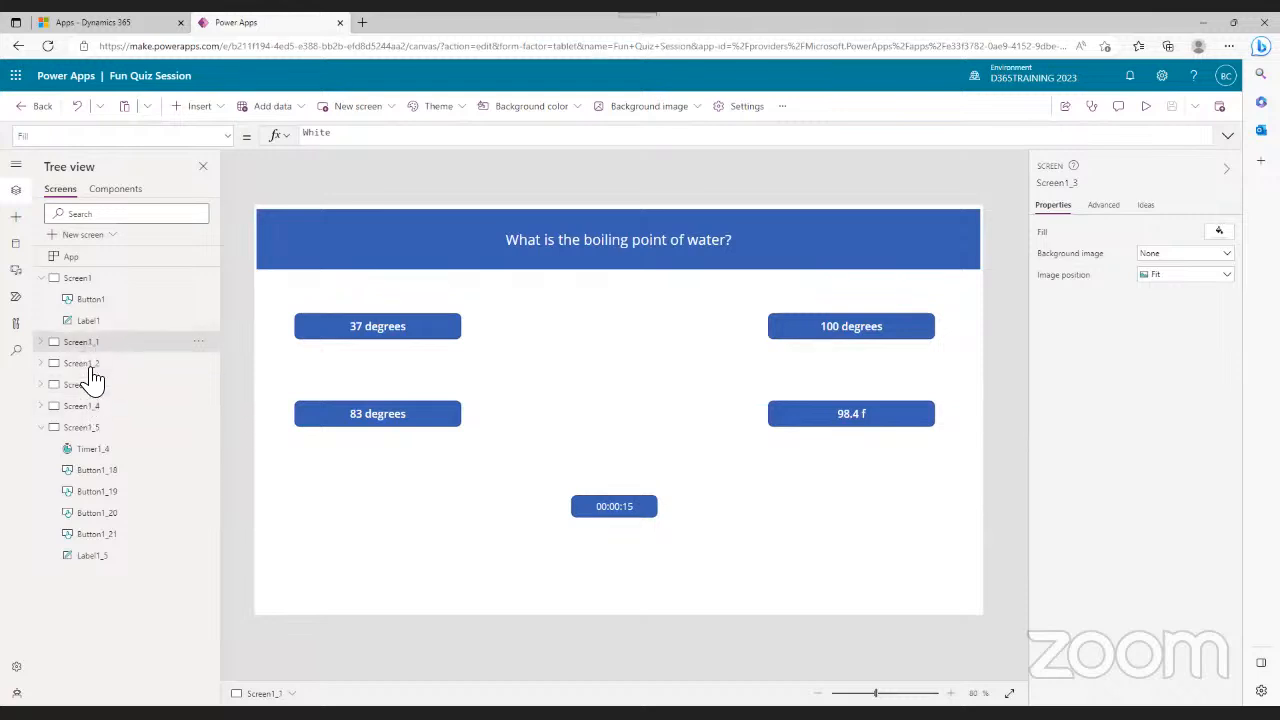
{"action": "left_click", "coordinate": [93, 390]}
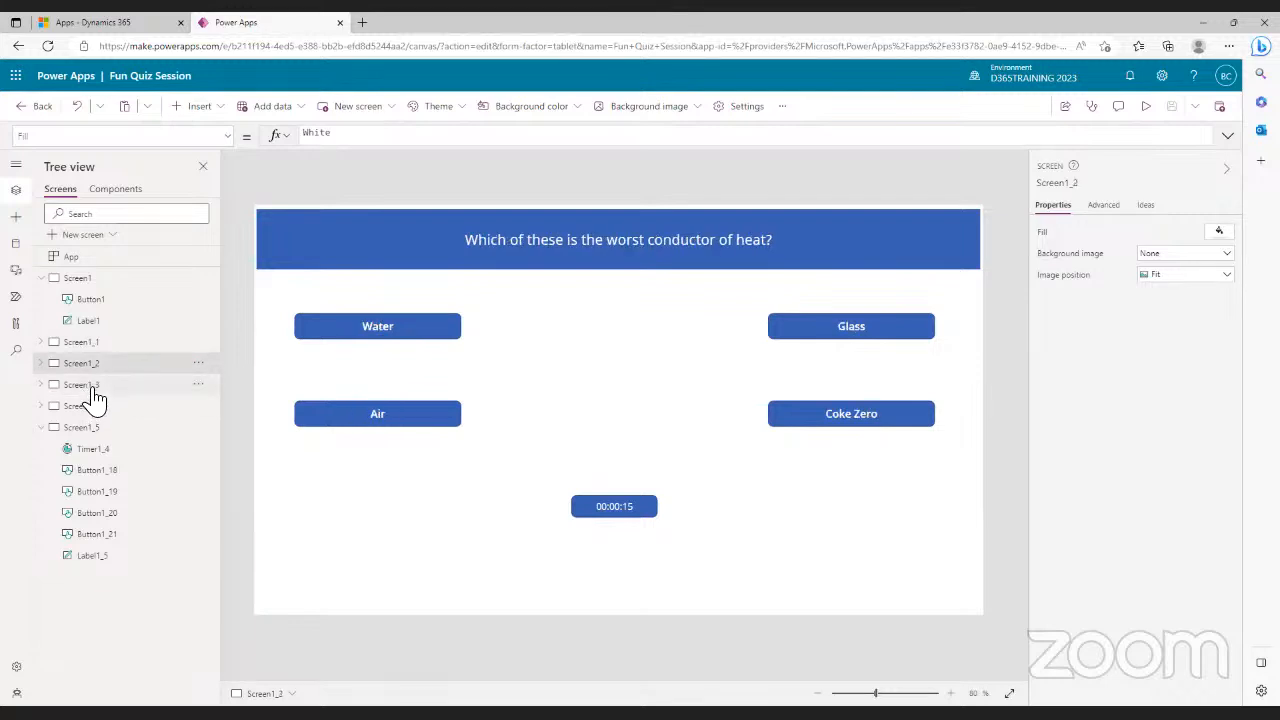
{"action": "left_click", "coordinate": [92, 390]}
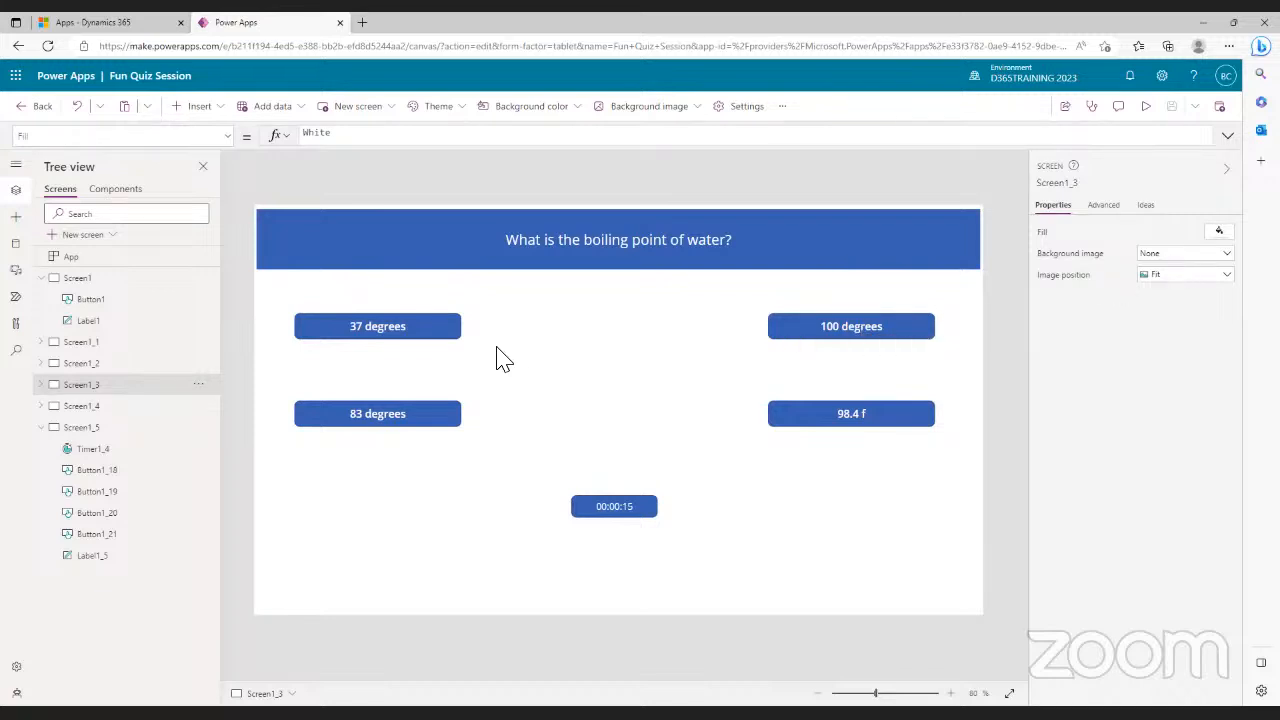
- Replace Screen1_3's question text with 'How many calories are in an avarage banana'
{"action": "left_click", "coordinate": [449, 331]}
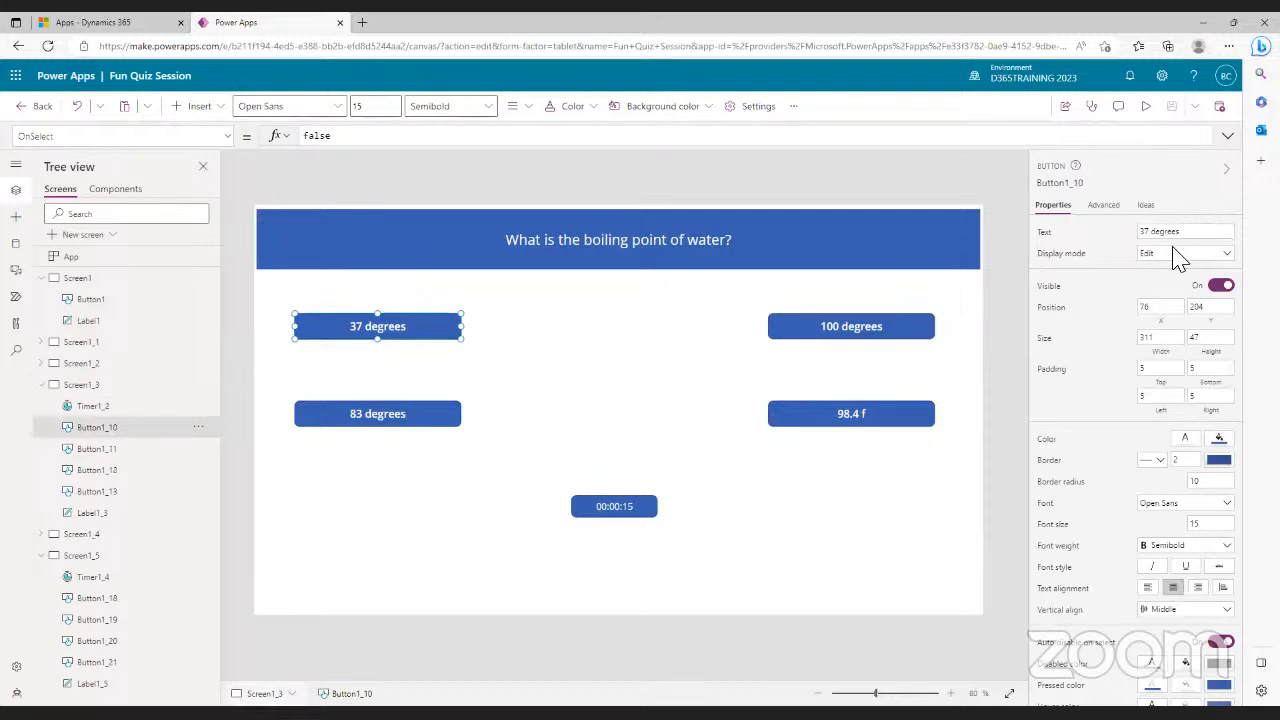
{"action": "left_click", "coordinate": [740, 243]}
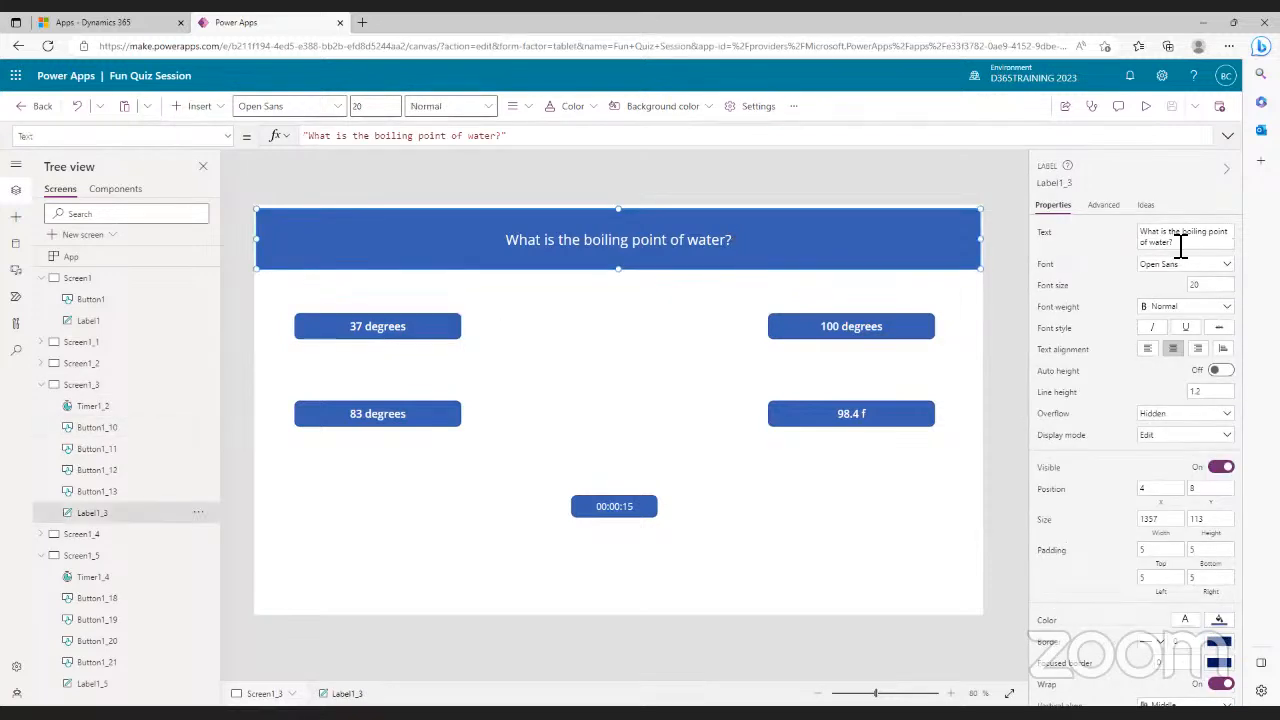
{"action": "left_click_drag", "start_coordinate": [1181, 247], "coordinate": [1128, 234]}
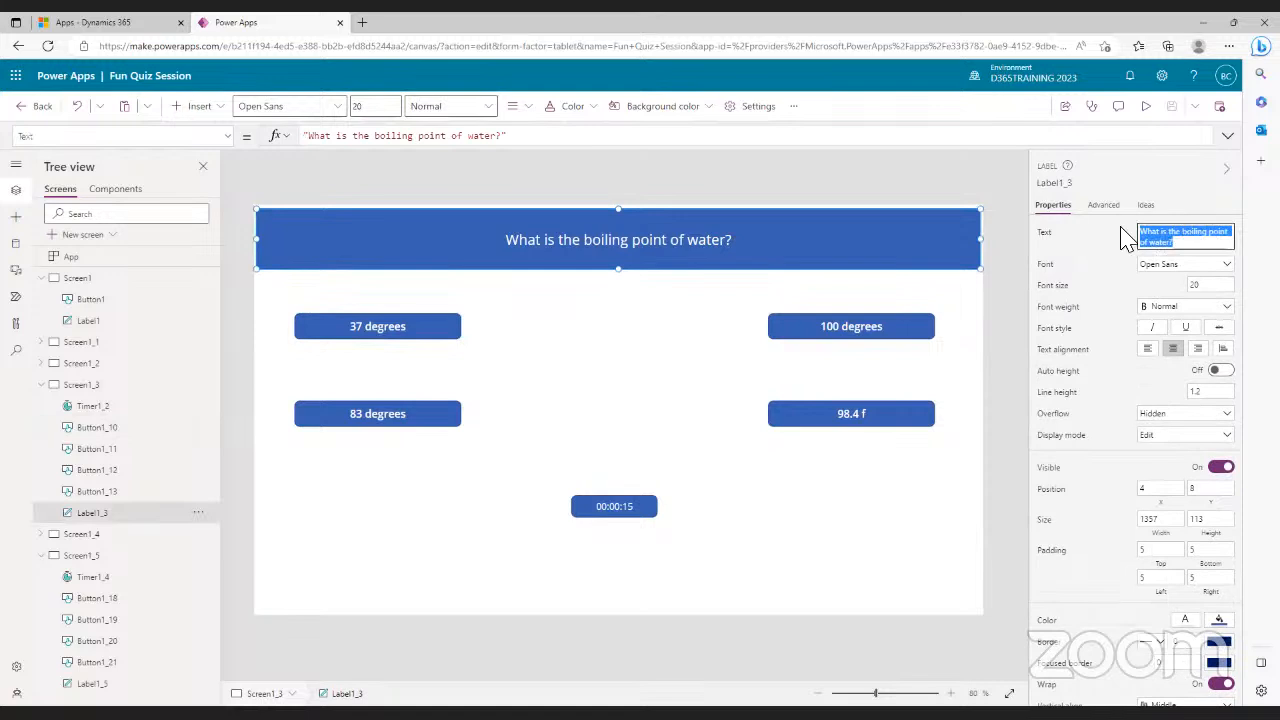
{"action": "type", "text": "How man"}
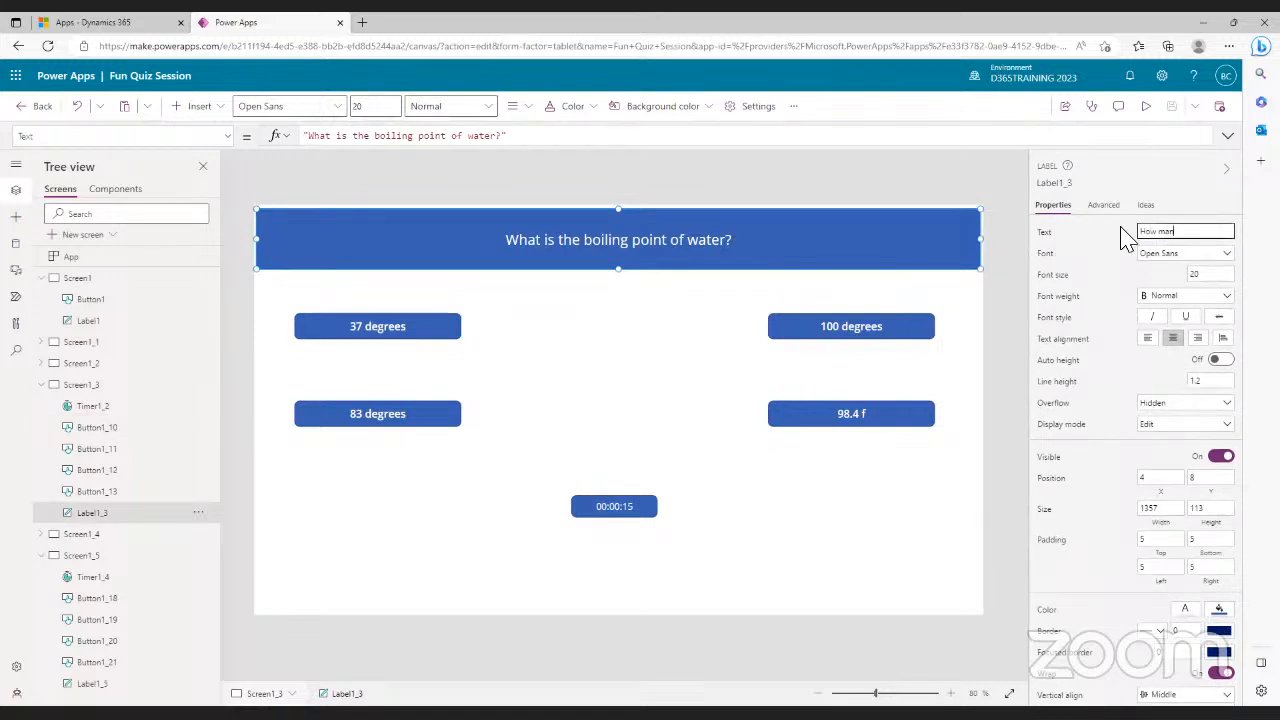
{"action": "type", "text": "y calories are in an"}
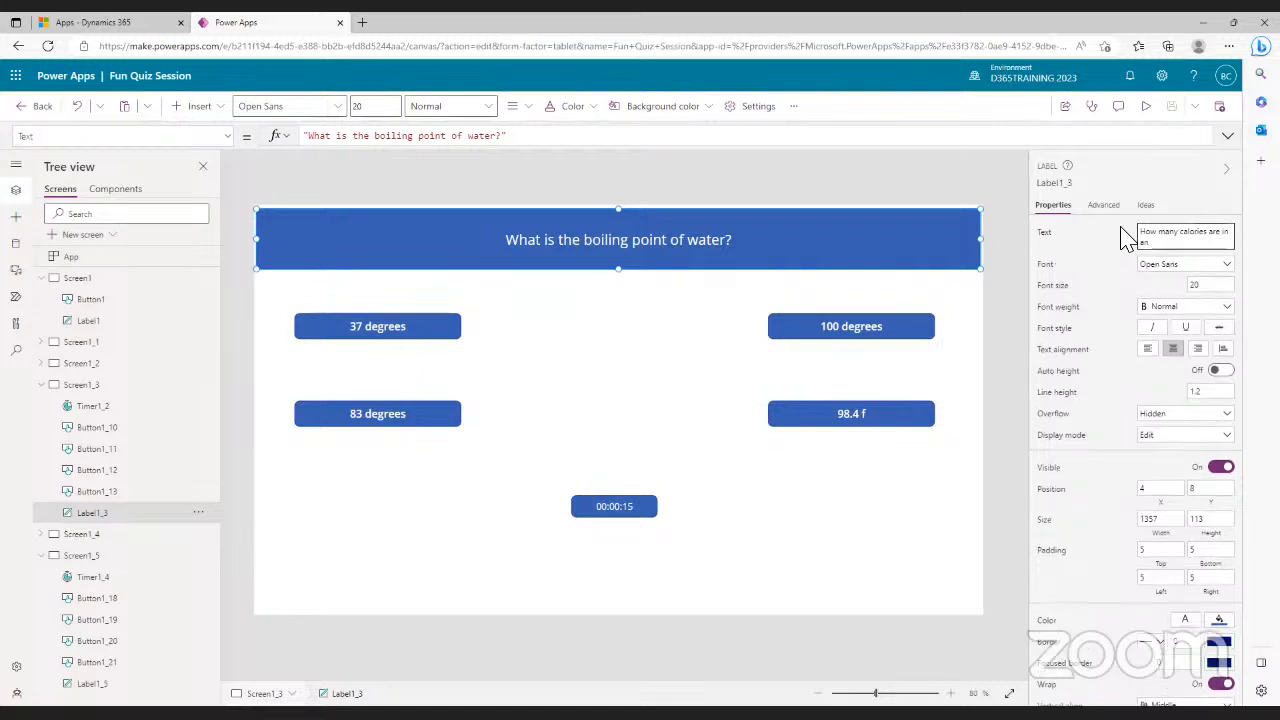
{"action": "type", "text": " ava"}
{"action": "type", "text": "rage"}
{"action": "type", "text": " banana"}
- Change the 37 degrees and 100 degrees answers to 50 and 100
{"action": "left_click", "coordinate": [434, 326]}
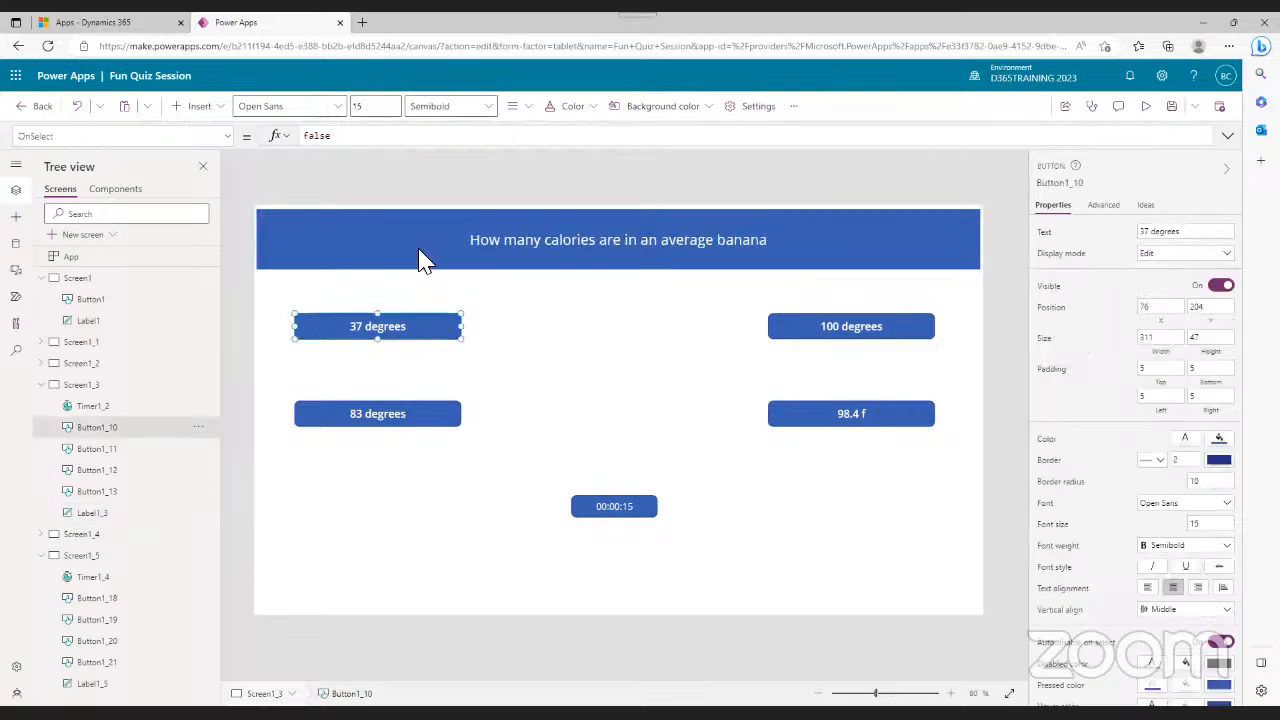
{"action": "left_click", "coordinate": [1189, 236]}
{"action": "type", "text": "50"}
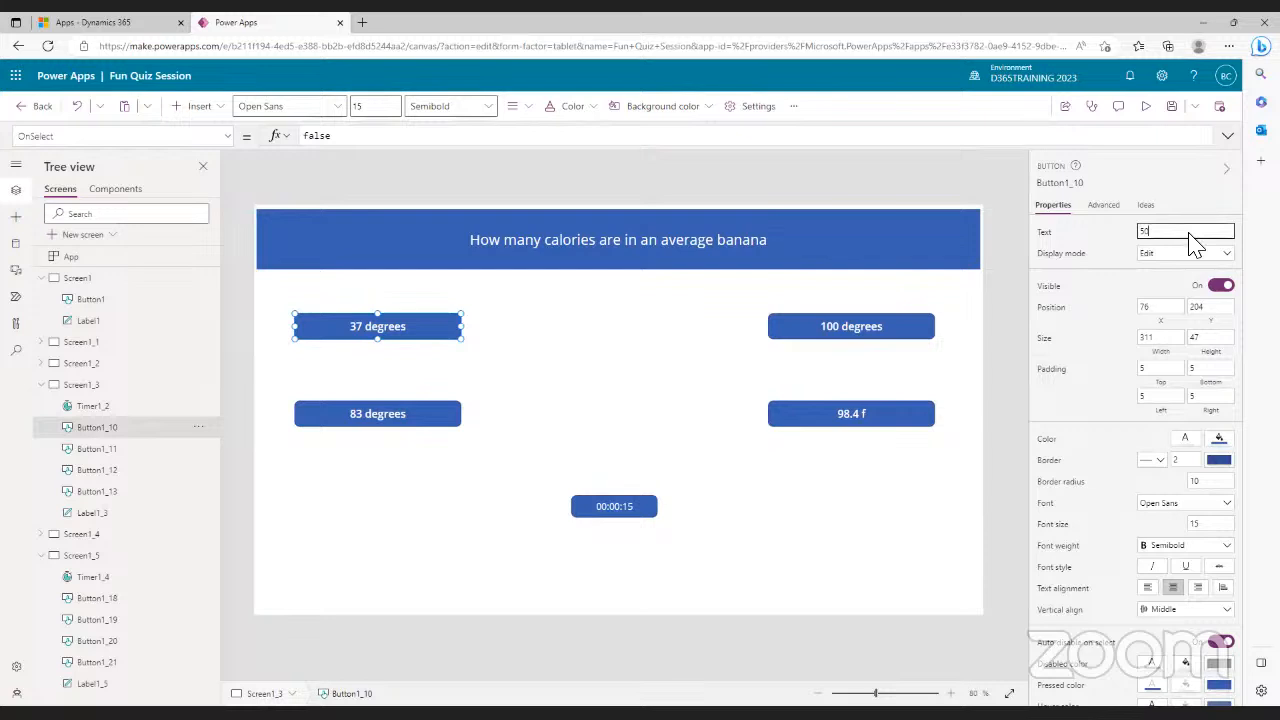
{"action": "left_click", "coordinate": [875, 340]}
{"action": "left_click_drag", "start_coordinate": [1194, 234], "coordinate": [1158, 238]}
{"action": "key", "text": "BackSpace"}
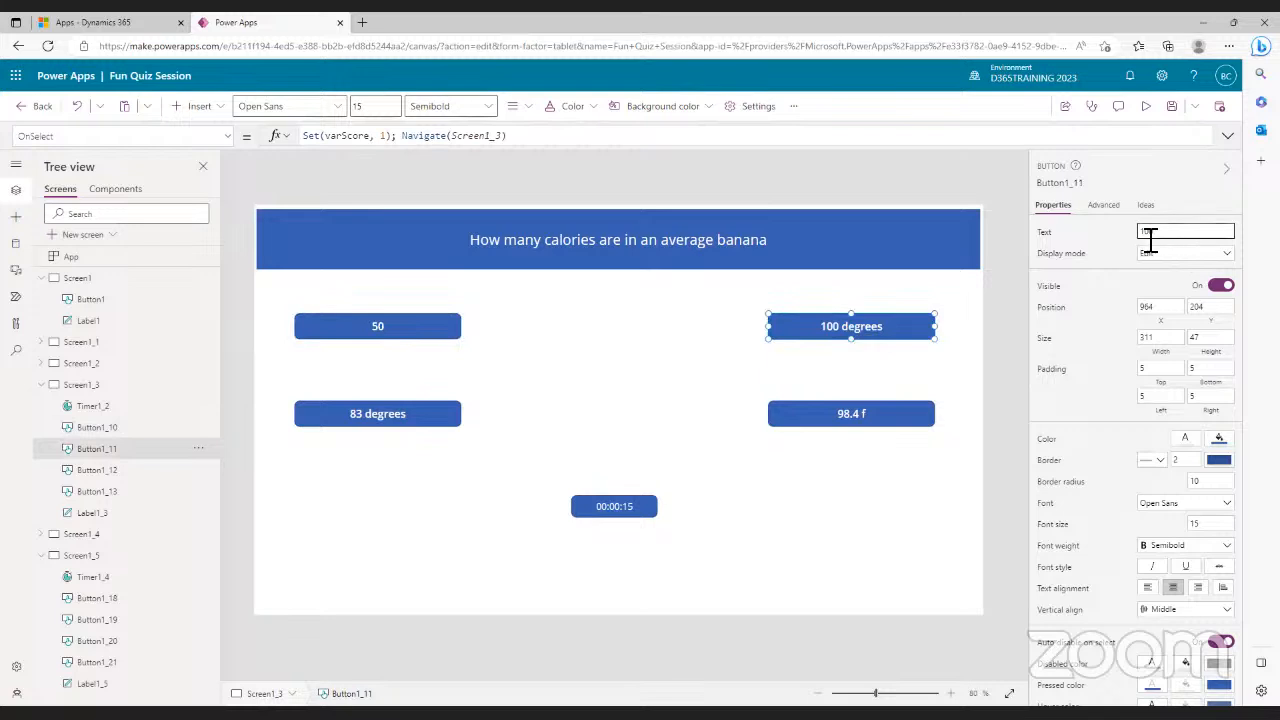
- Change the 98.4 f and 83 degrees answers to 300 and 200
{"action": "left_click", "coordinate": [883, 415]}
{"action": "left_click_drag", "start_coordinate": [1179, 238], "coordinate": [1135, 240]}
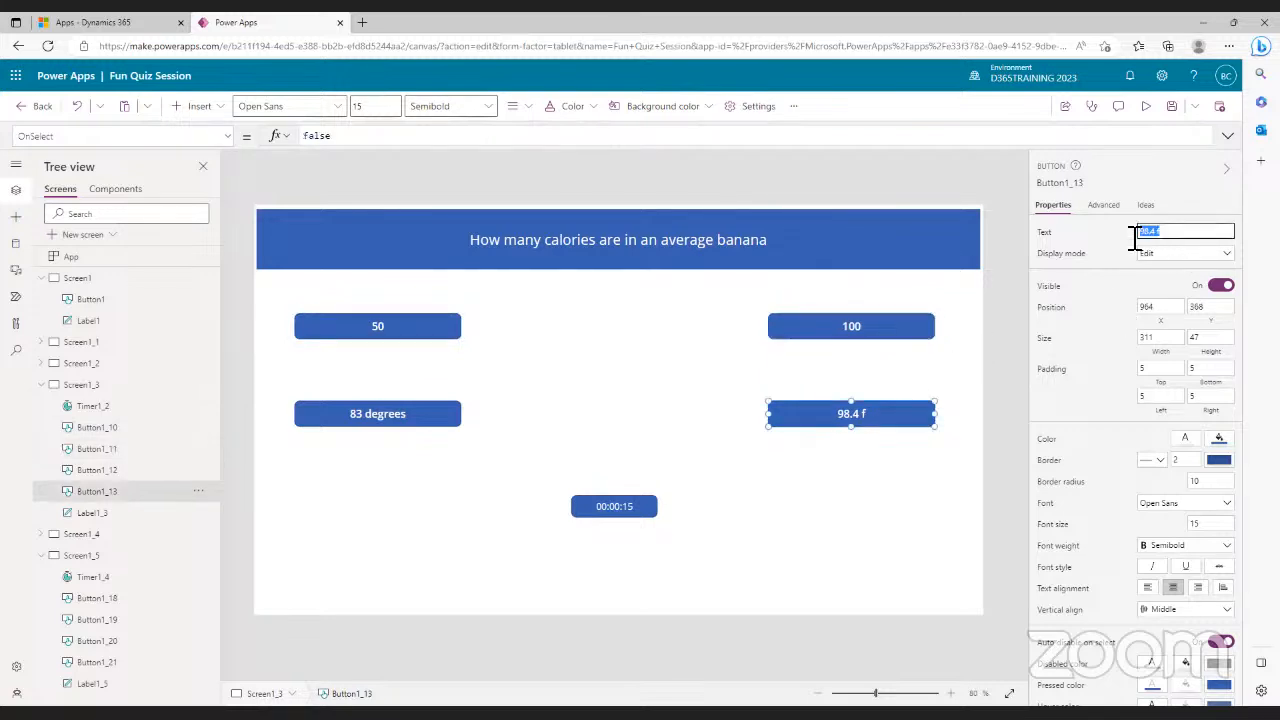
{"action": "type", "text": "300"}
{"action": "left_click", "coordinate": [401, 420]}
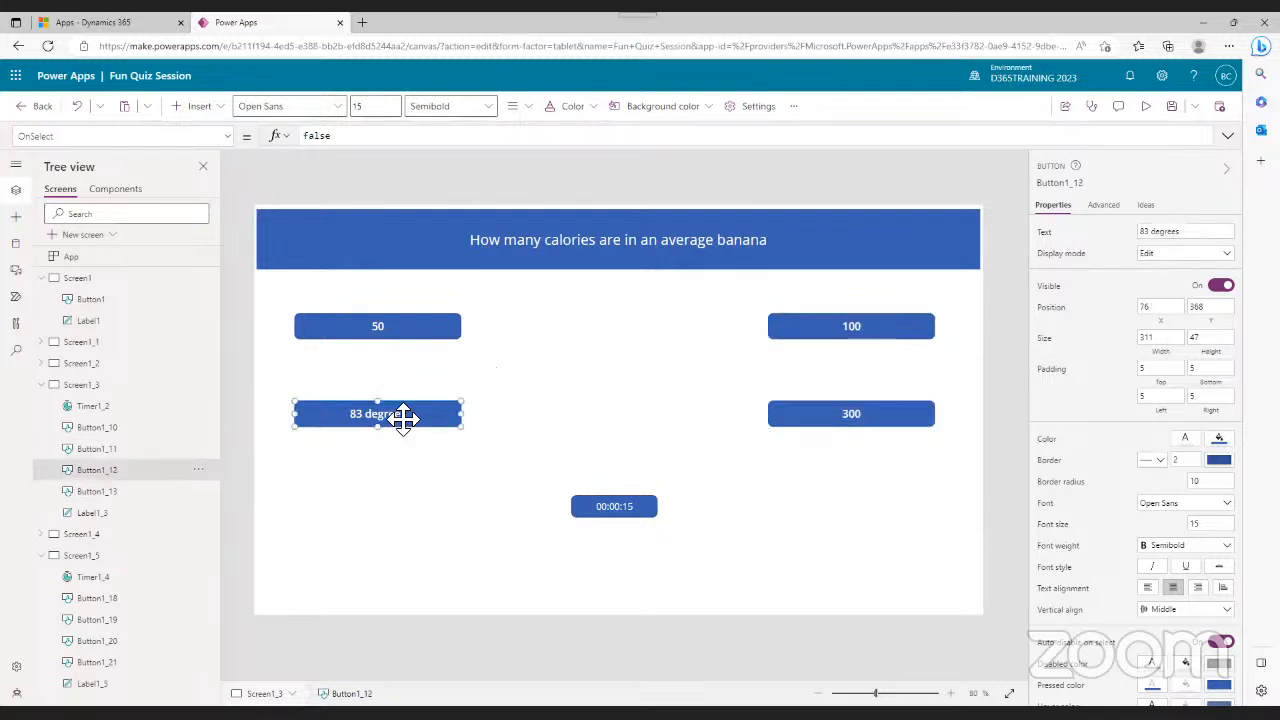
{"action": "left_click_drag", "start_coordinate": [1191, 238], "coordinate": [1125, 243]}
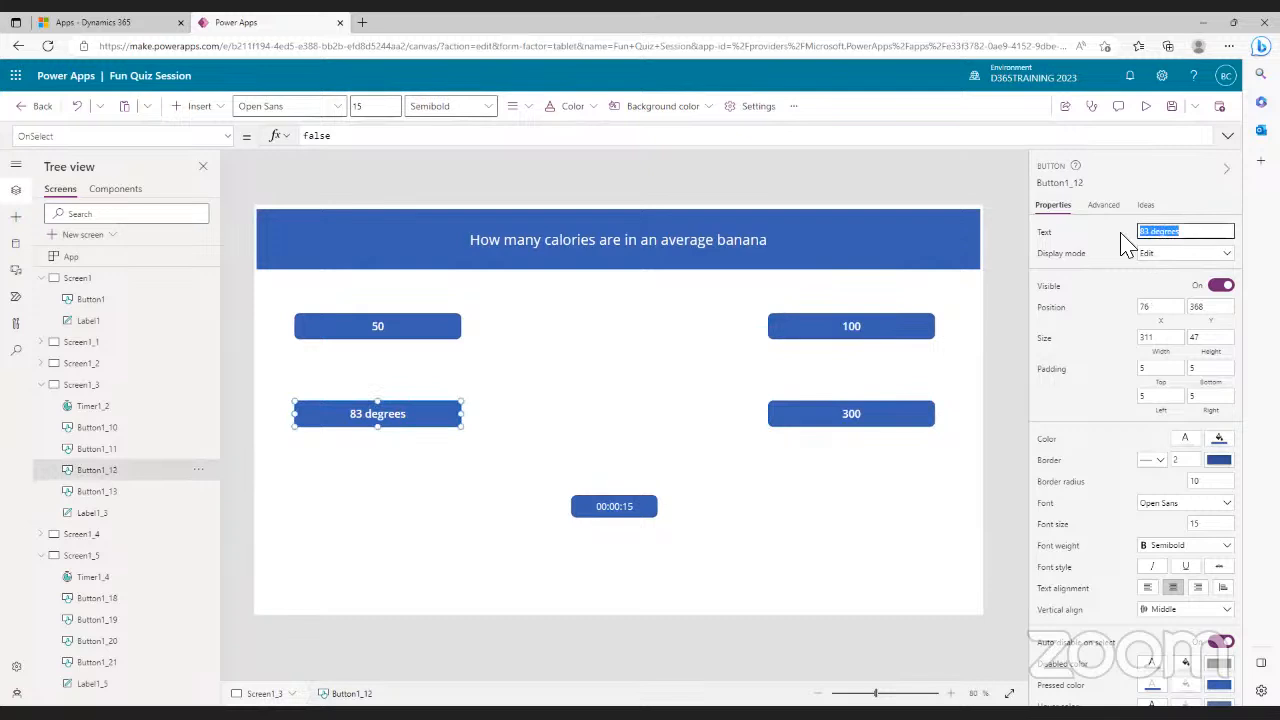
{"action": "type", "text": "200"}
{"action": "left_click", "coordinate": [891, 420]}
{"action": "left_click", "coordinate": [866, 332]}
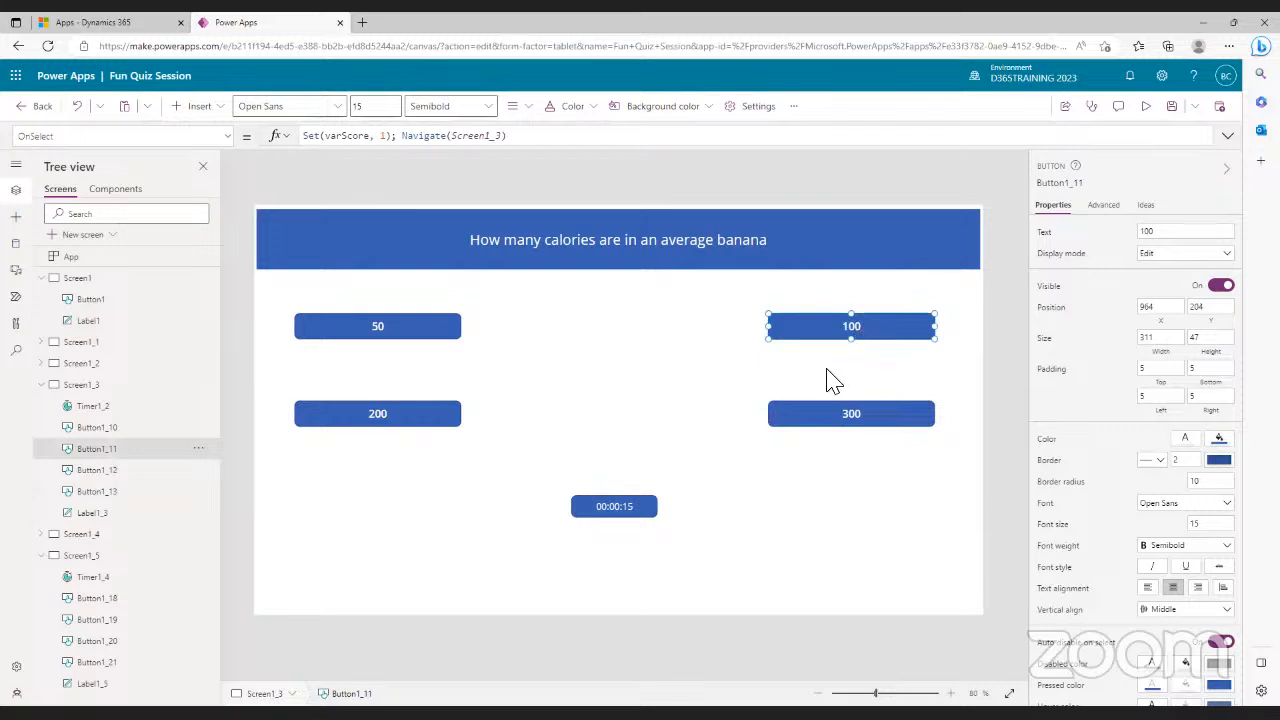
{"action": "left_click", "coordinate": [849, 415]}
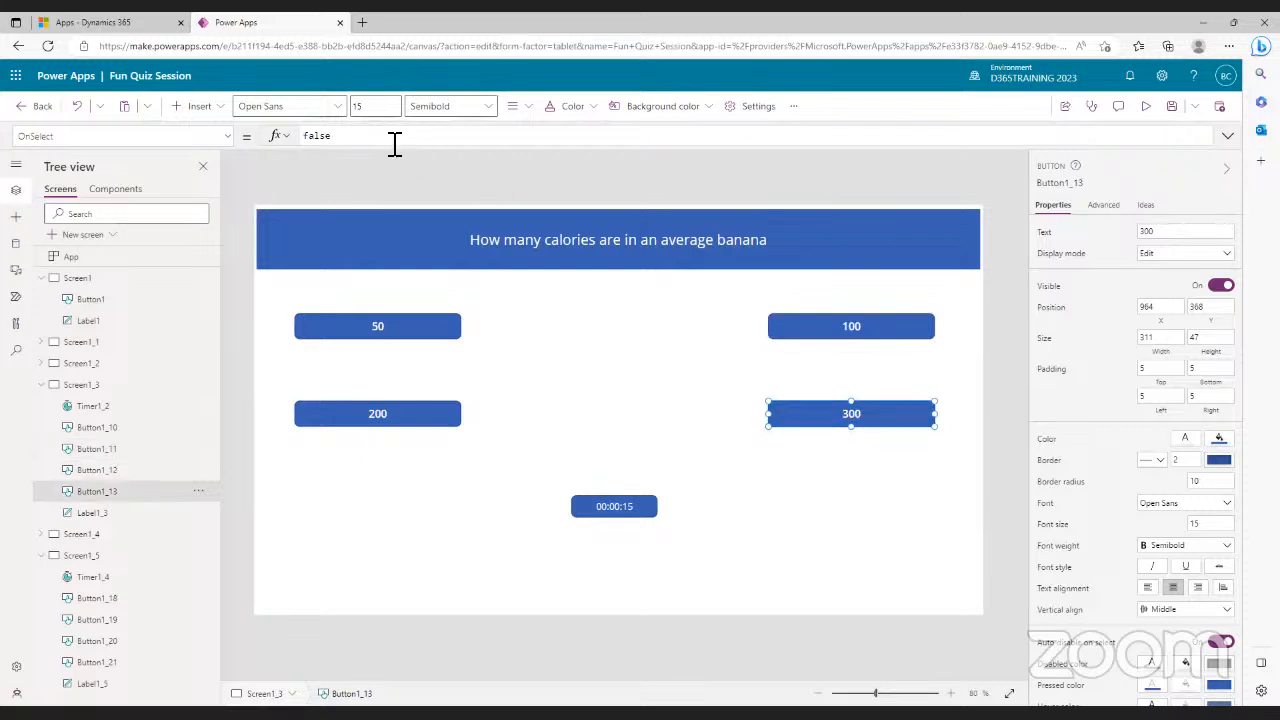
- Set the 300 and 200 answers' OnSelect to Navigate(Screen1_4)
{"action": "left_click_drag", "start_coordinate": [346, 143], "coordinate": [297, 148]}
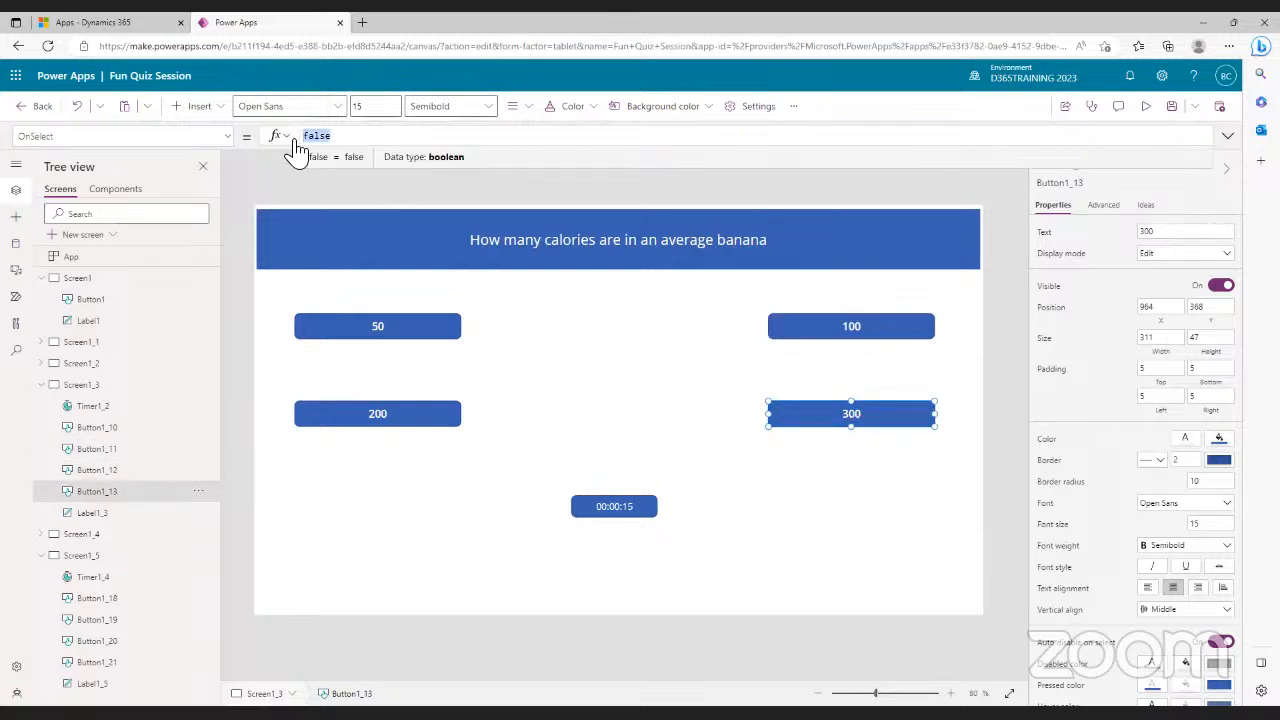
{"action": "type", "text": "nav"}
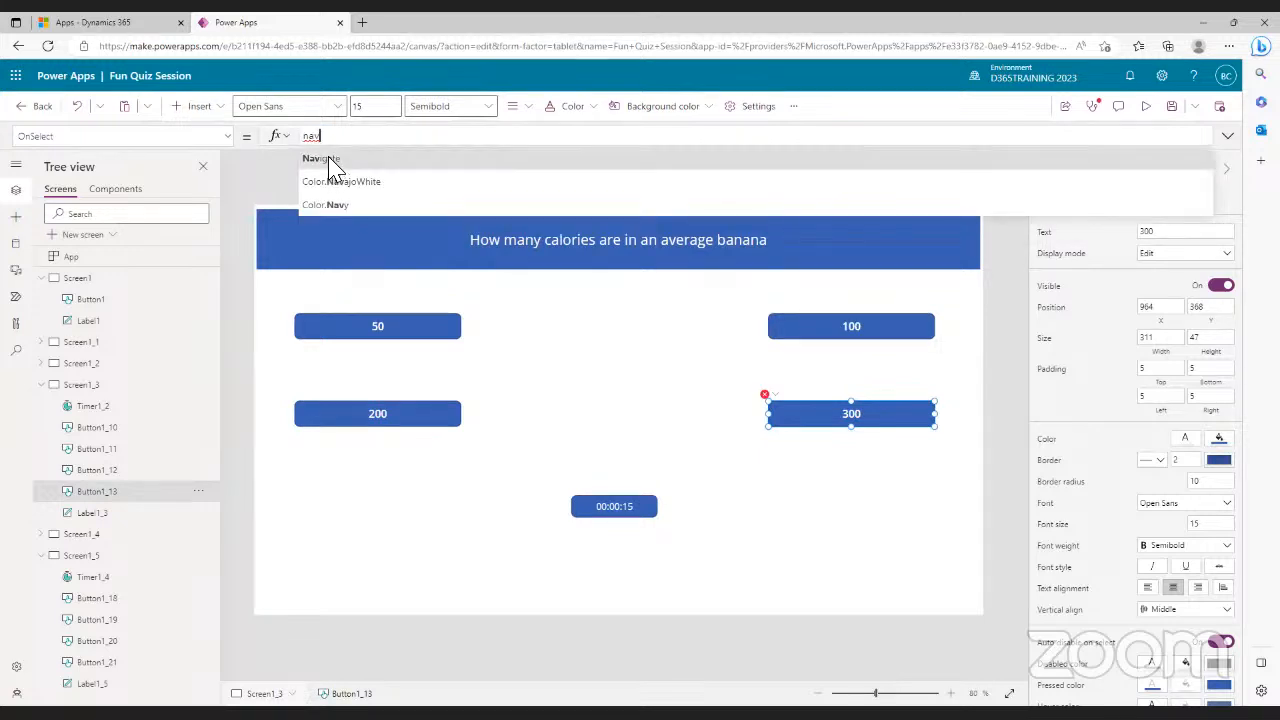
{"action": "left_click", "coordinate": [332, 160]}
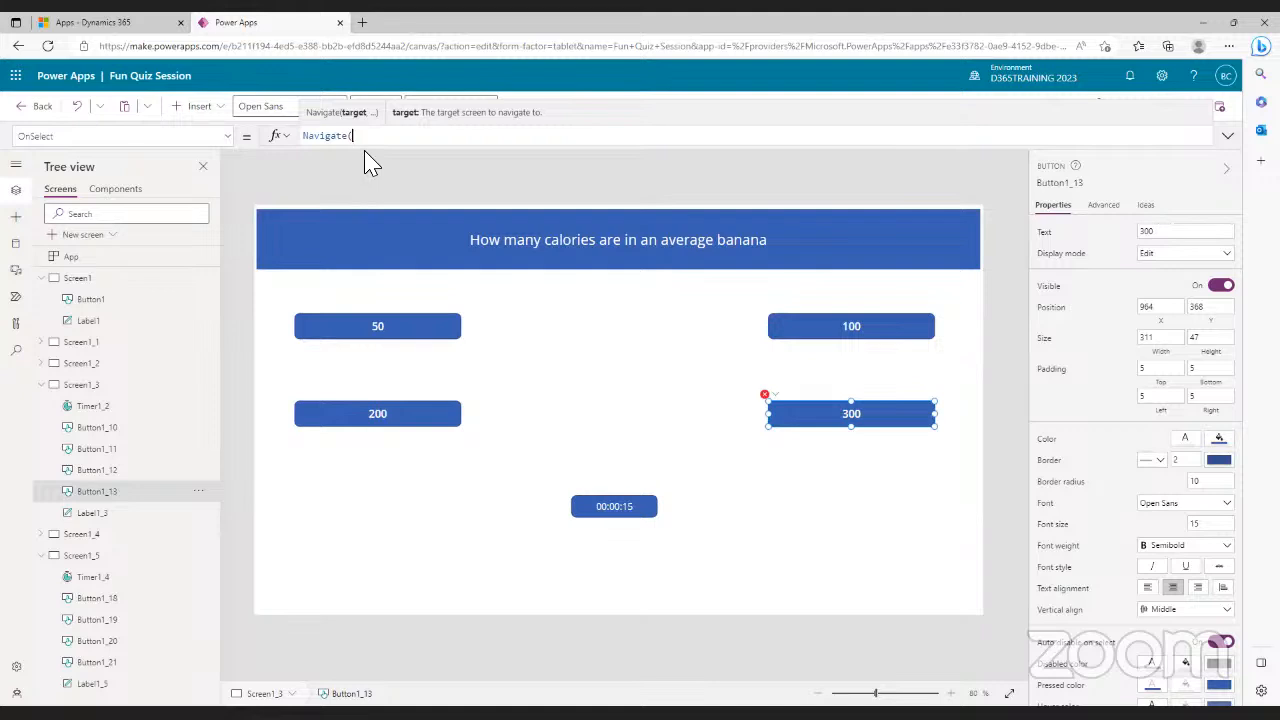
{"action": "type", "text": "scree"}
{"action": "type", "text": "4"}
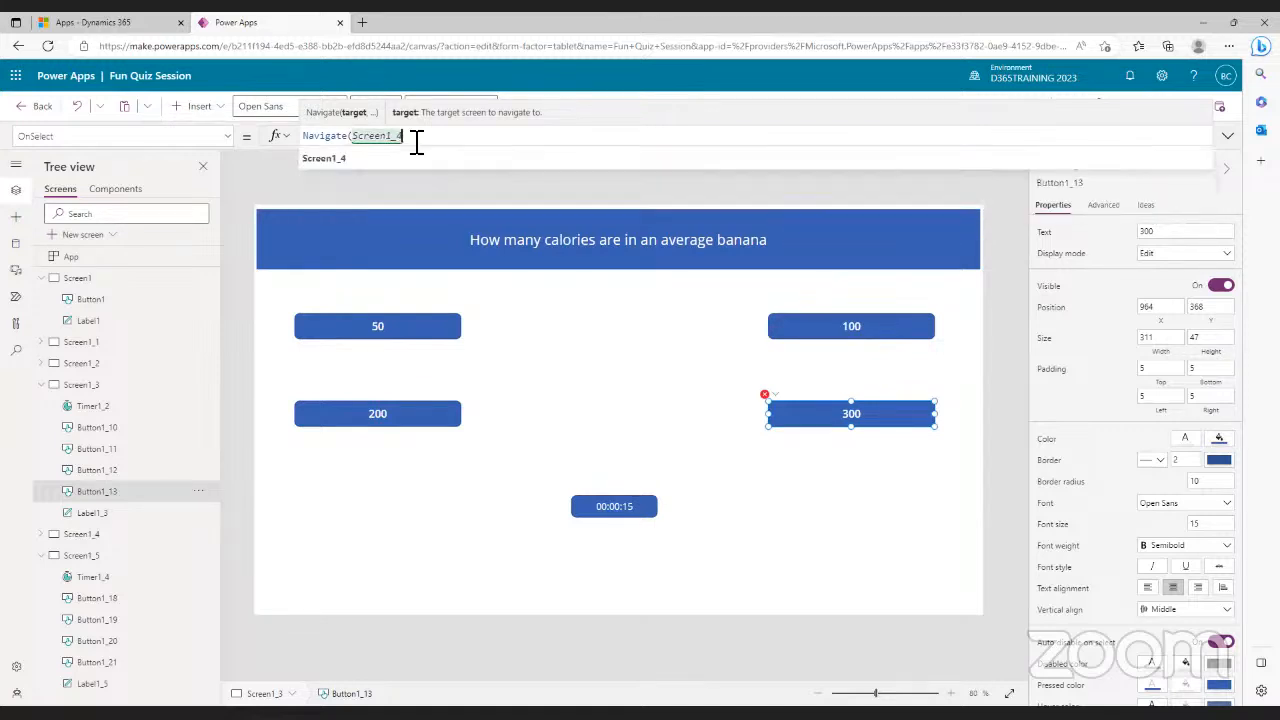
{"action": "type", "text": ")"}
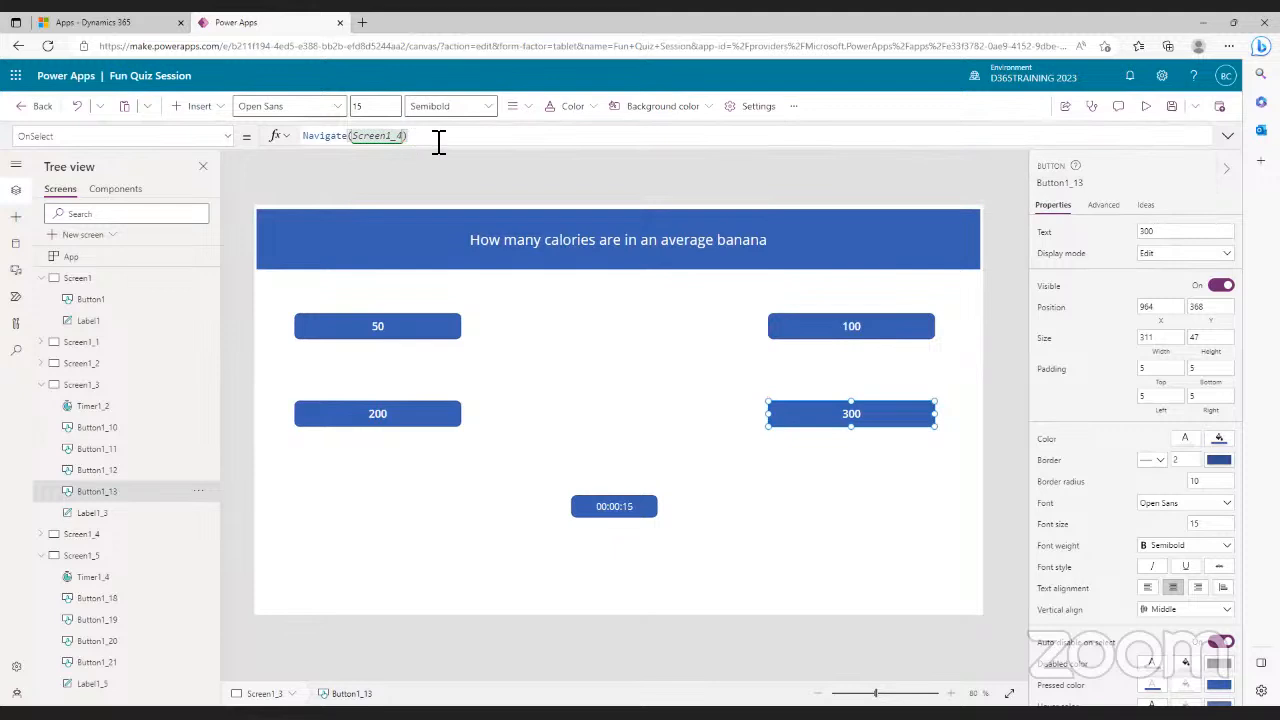
{"action": "left_click", "coordinate": [420, 425]}
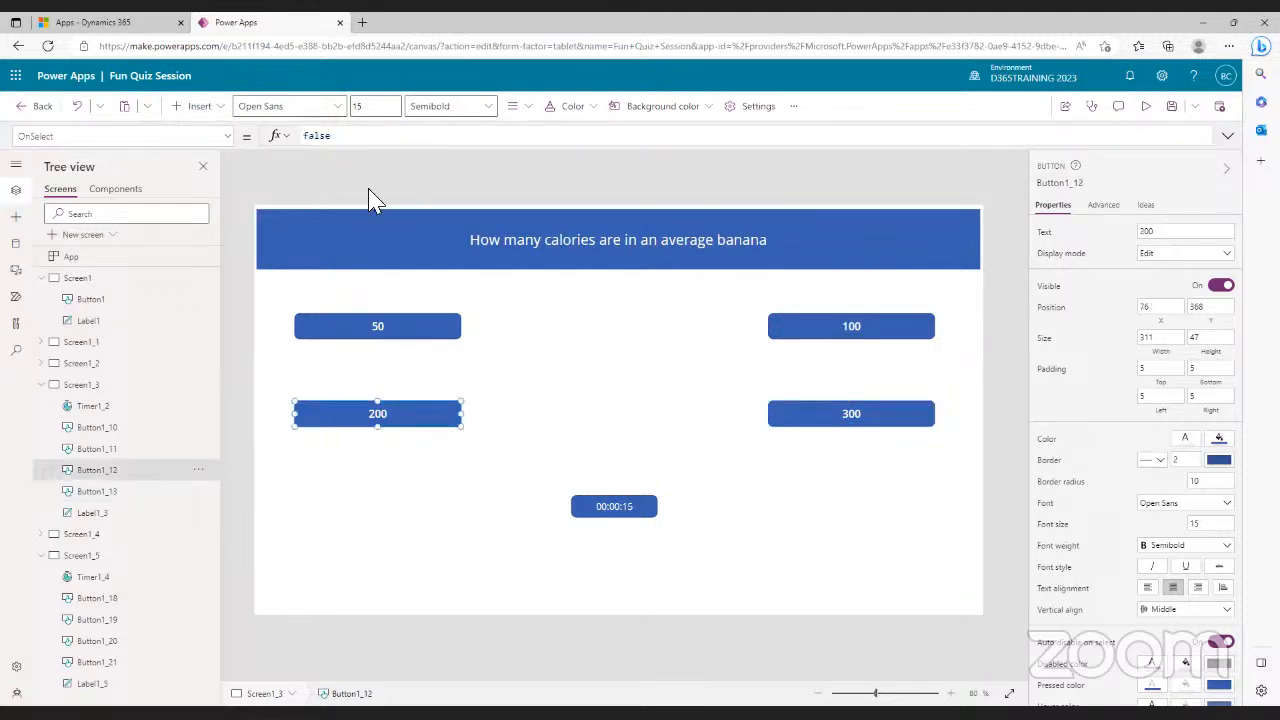
{"action": "double_click", "coordinate": [300, 138]}
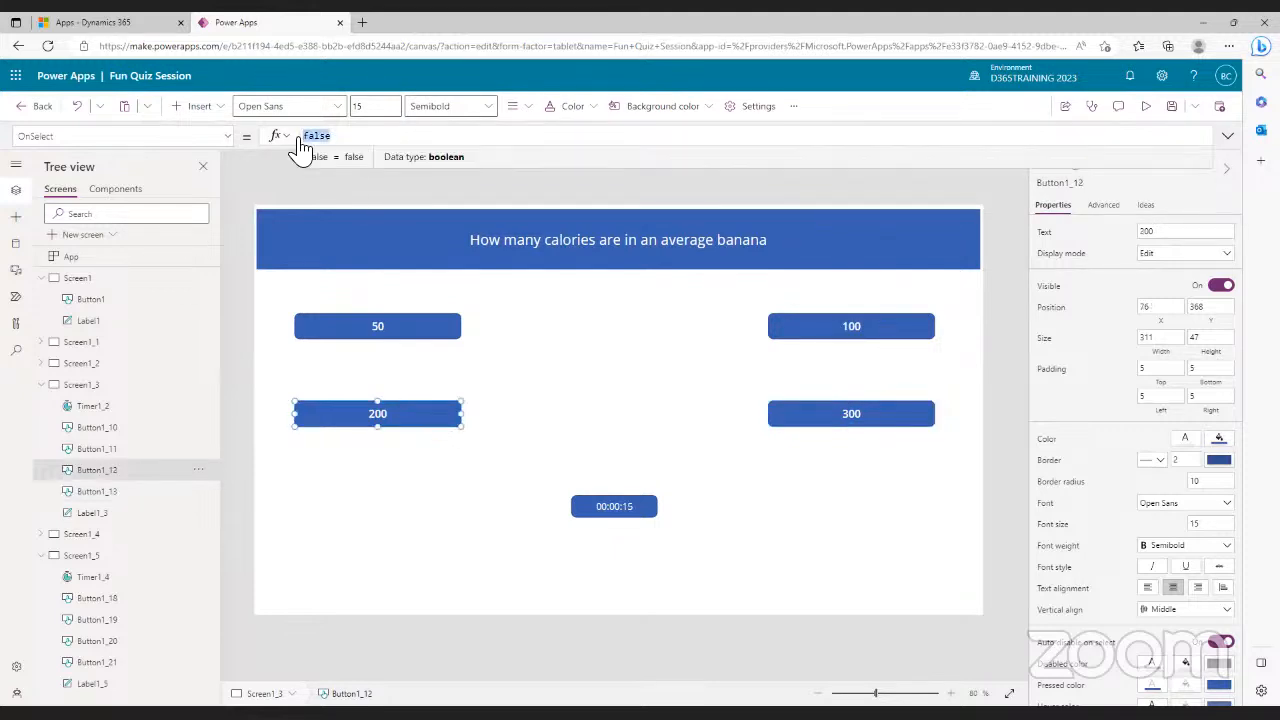
{"action": "type", "text": "navigate"}
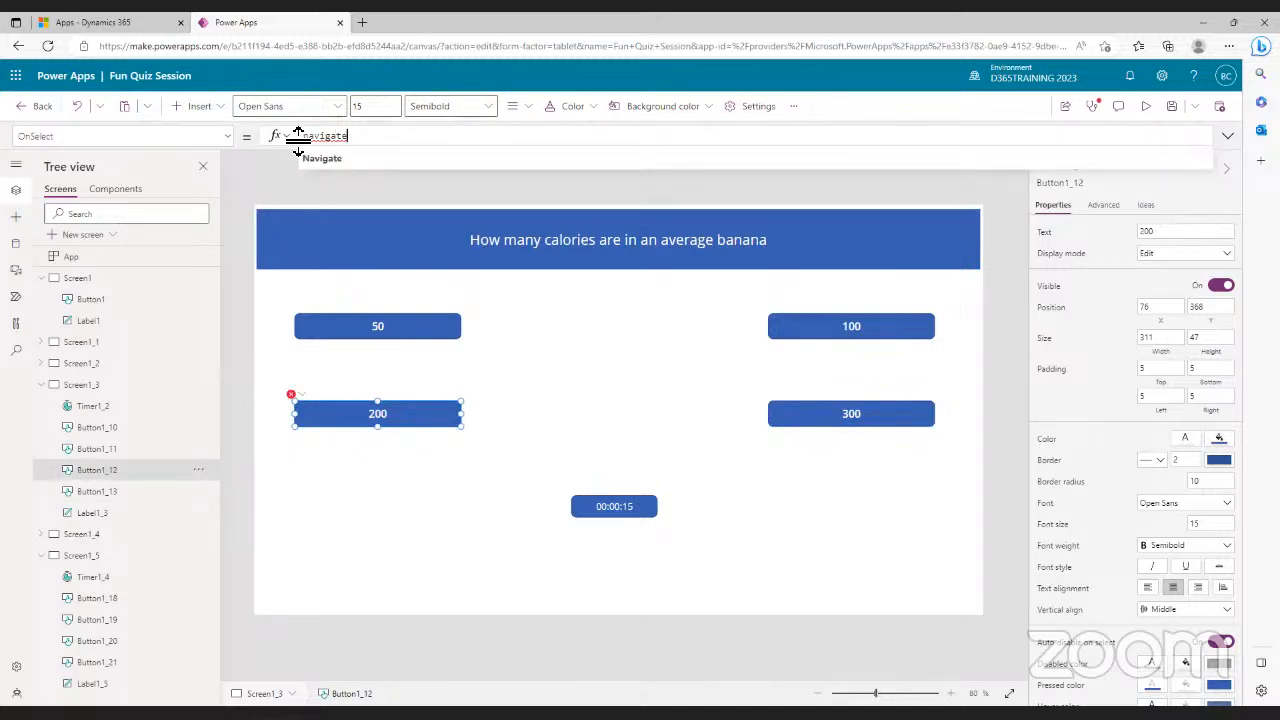
{"action": "left_click", "coordinate": [325, 160]}
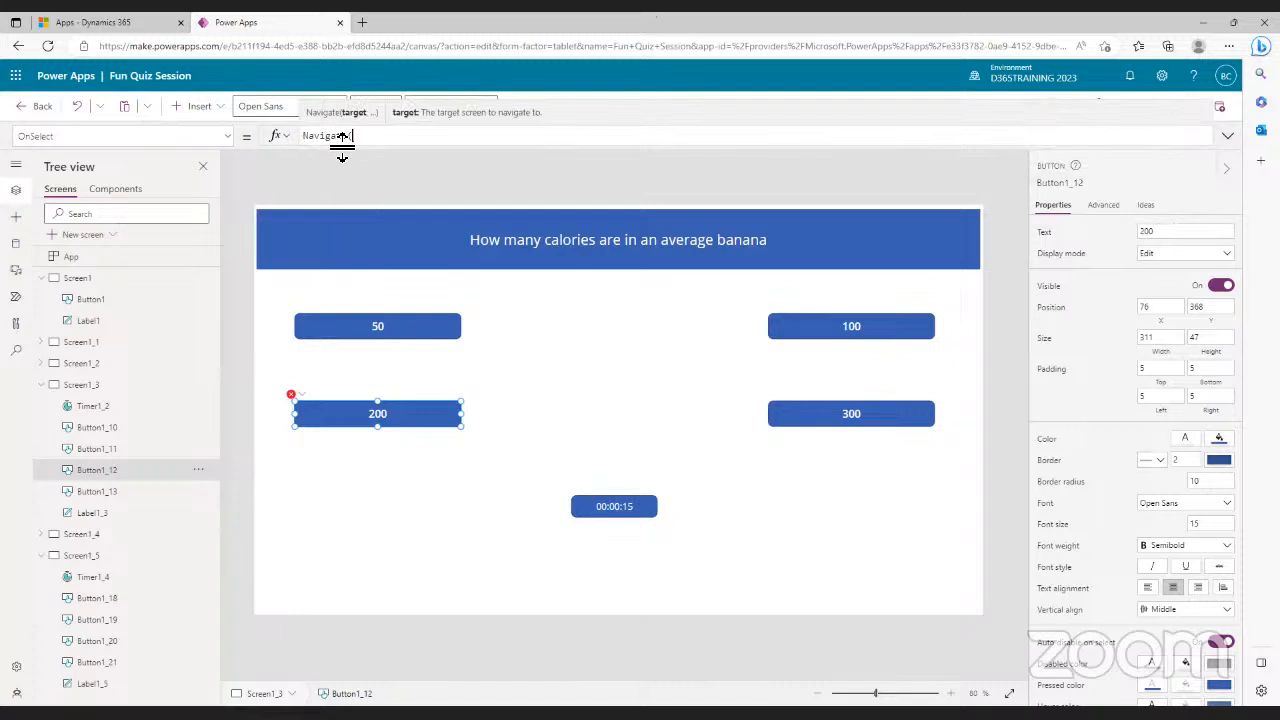
{"action": "type", "text": "screen"}
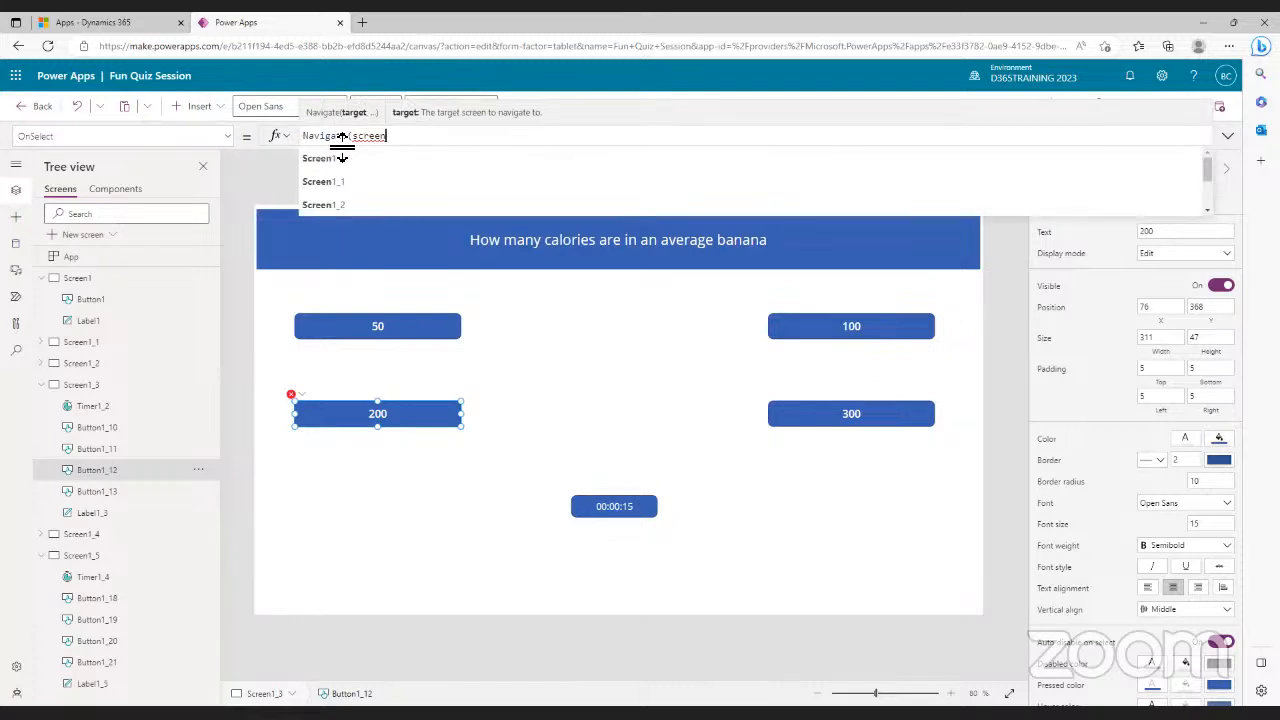
{"action": "left_click", "coordinate": [340, 206]}
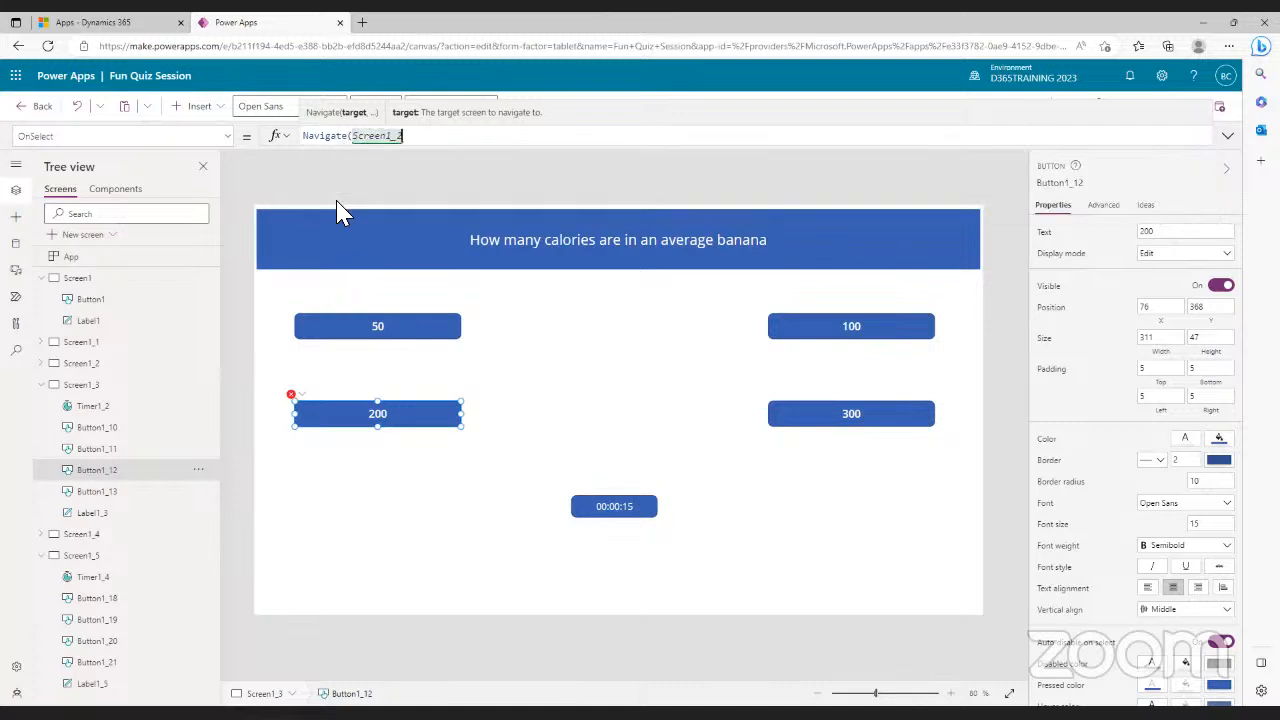
{"action": "key", "text": "BackSpace"}
{"action": "type", "text": "4)"}
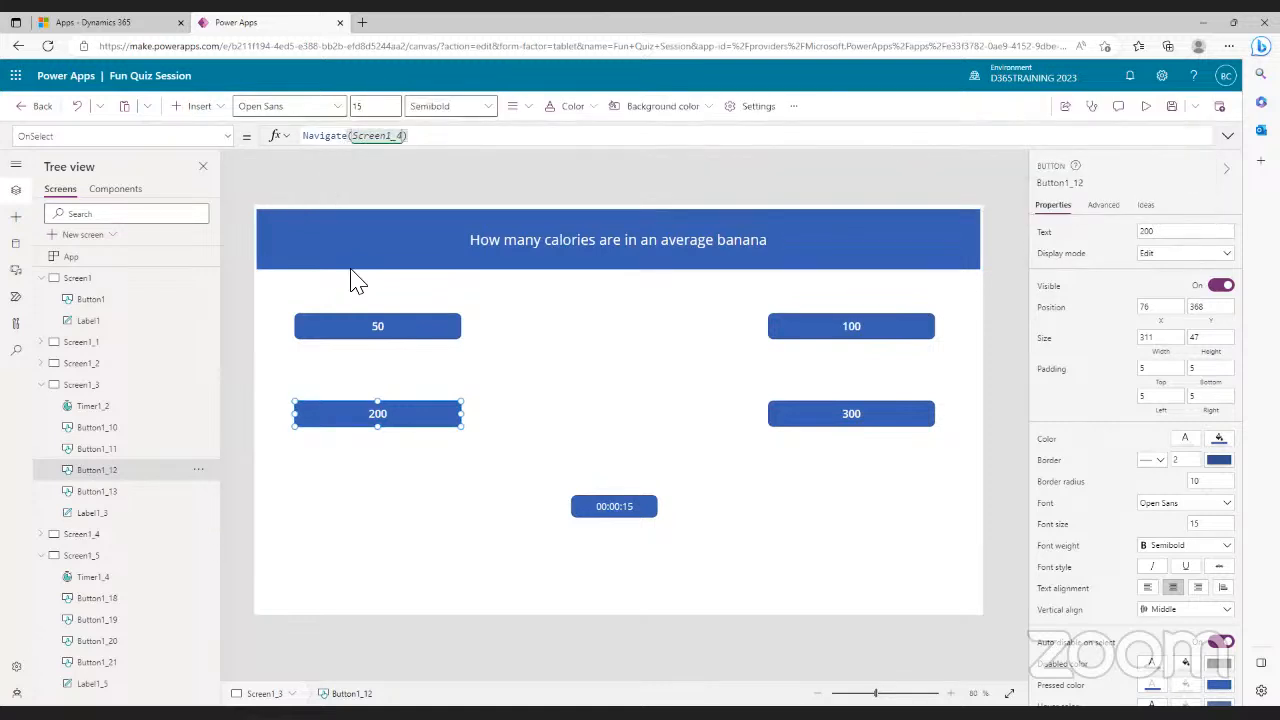
- Give the 50 answer the same Navigate(Screen1_4) action
{"action": "left_click", "coordinate": [405, 330]}
{"action": "left_click_drag", "start_coordinate": [343, 134], "coordinate": [297, 145]}
{"action": "type", "text": "navigate"}
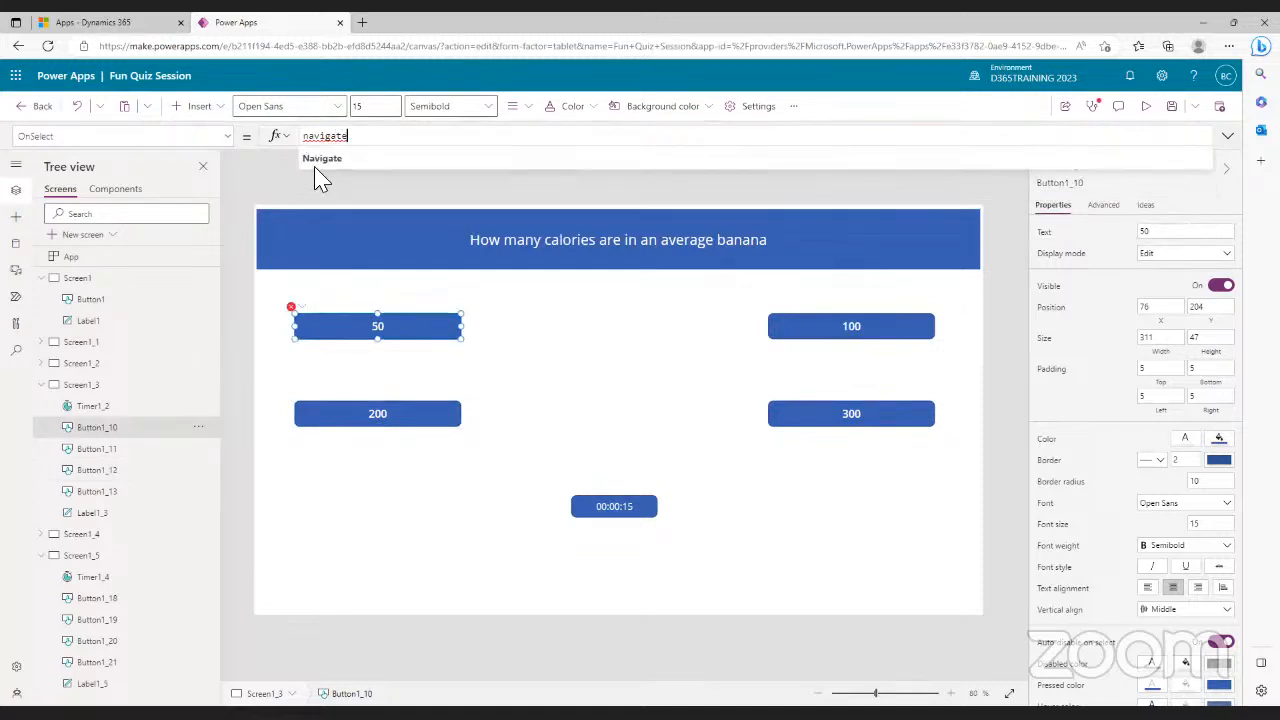
{"action": "left_click", "coordinate": [323, 162]}
{"action": "type", "text": "screen"}
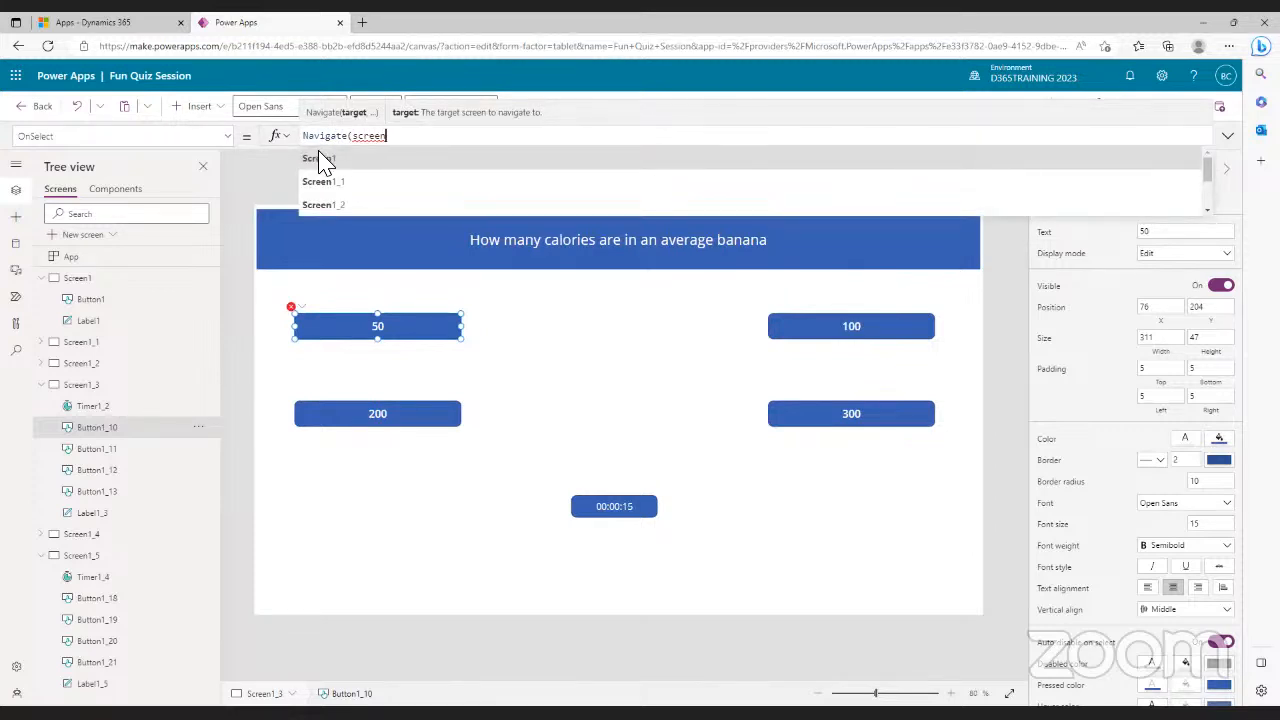
{"action": "left_click", "coordinate": [337, 205]}
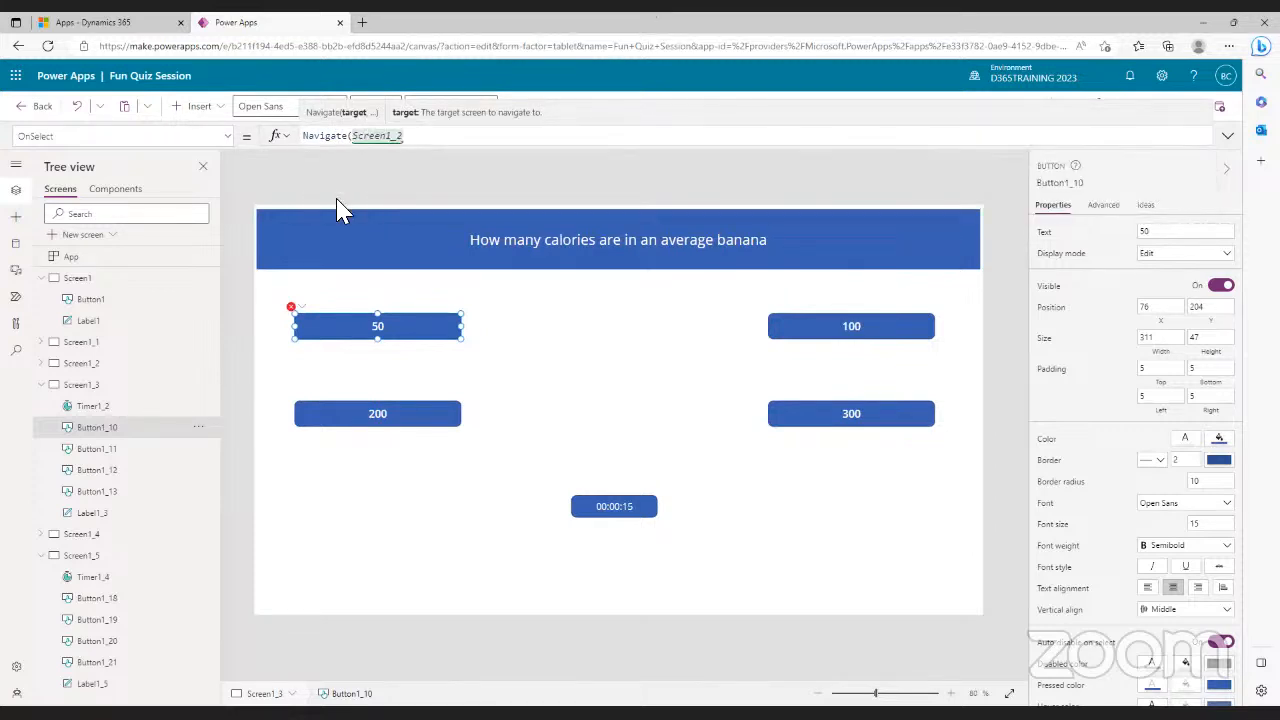
{"action": "key", "text": "BackSpace"}
{"action": "type", "text": "4"}
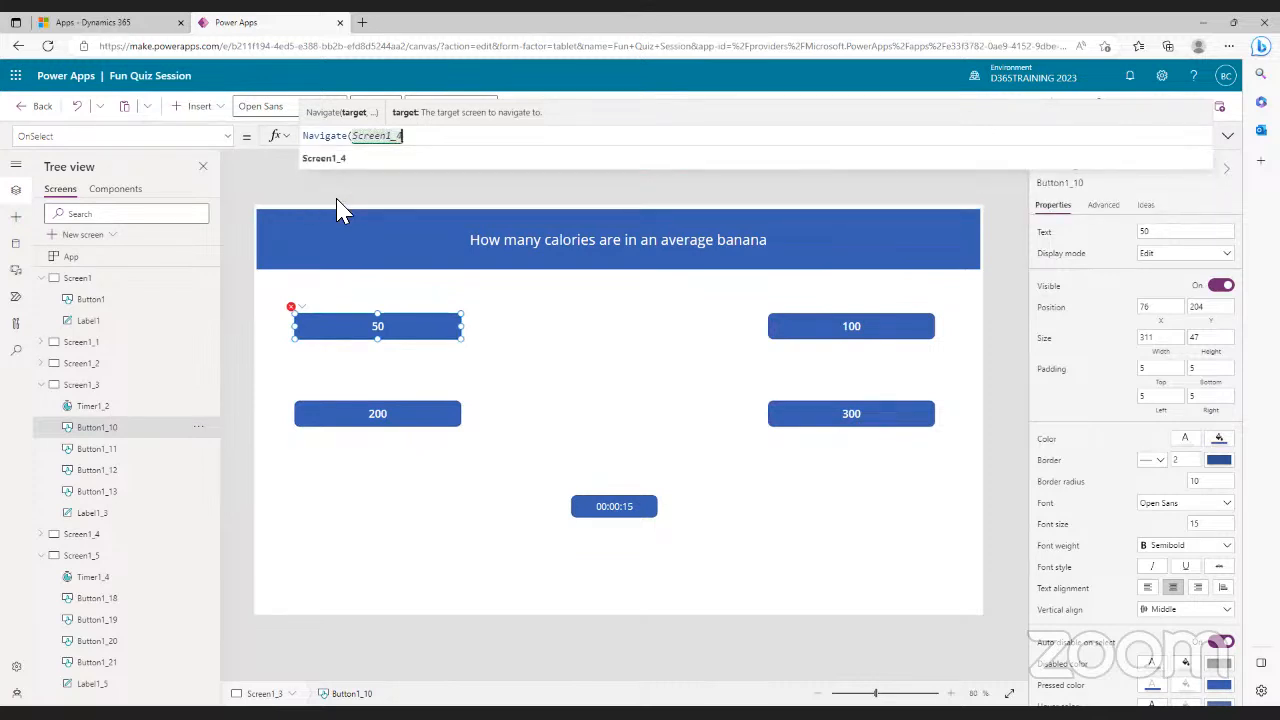
{"action": "type", "text": ")"}
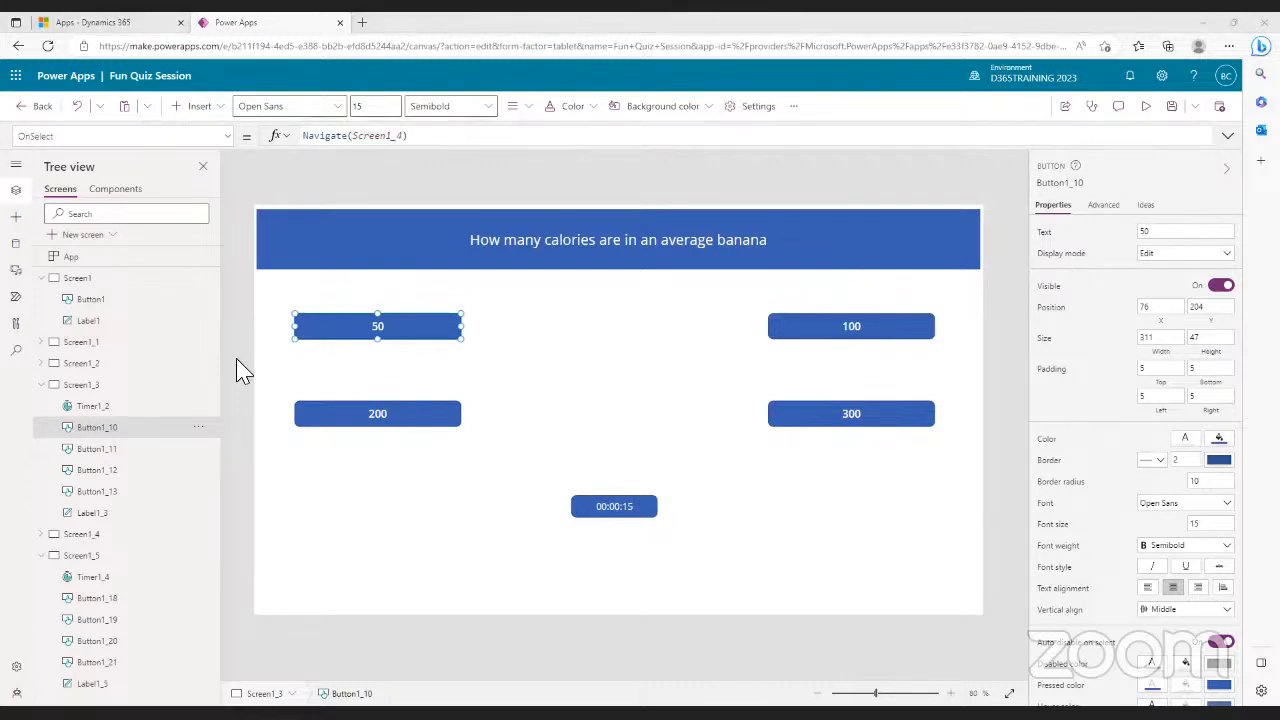
- On Screen1_4, rewrite the heading to end 'UK government's recommended daily intake of fat'
{"action": "left_click", "coordinate": [82, 534]}
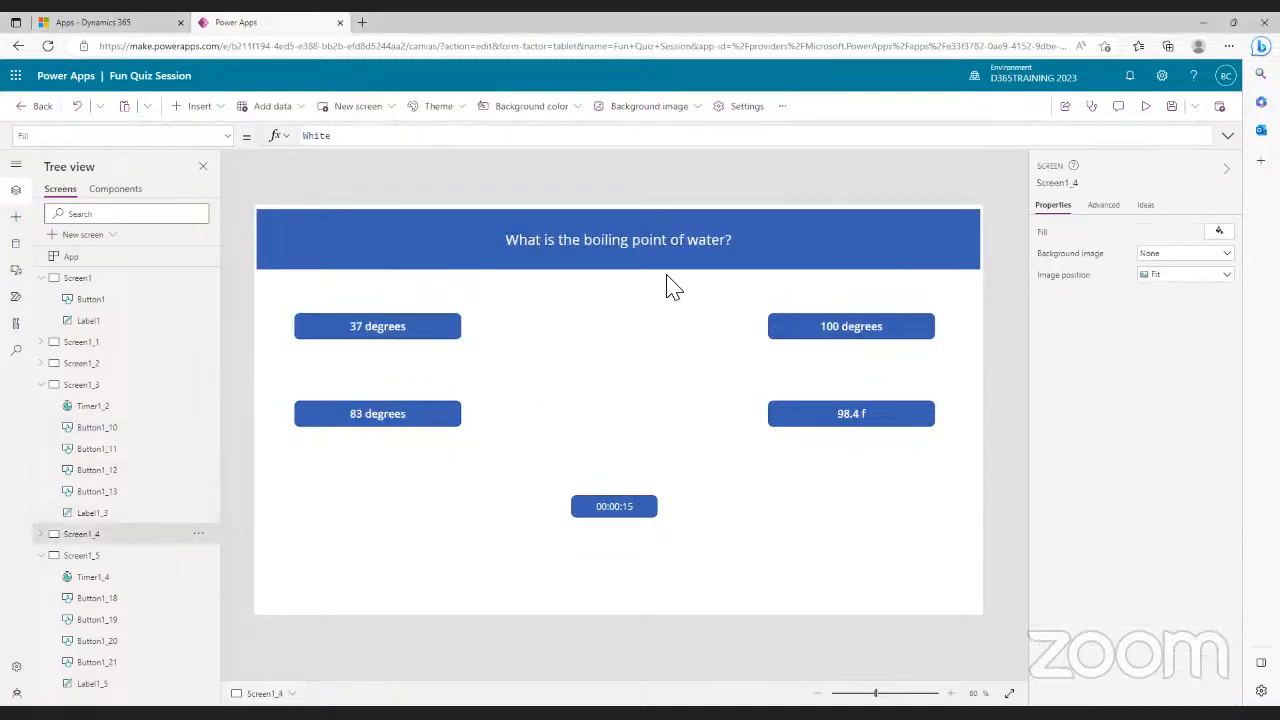
{"action": "left_click", "coordinate": [667, 236]}
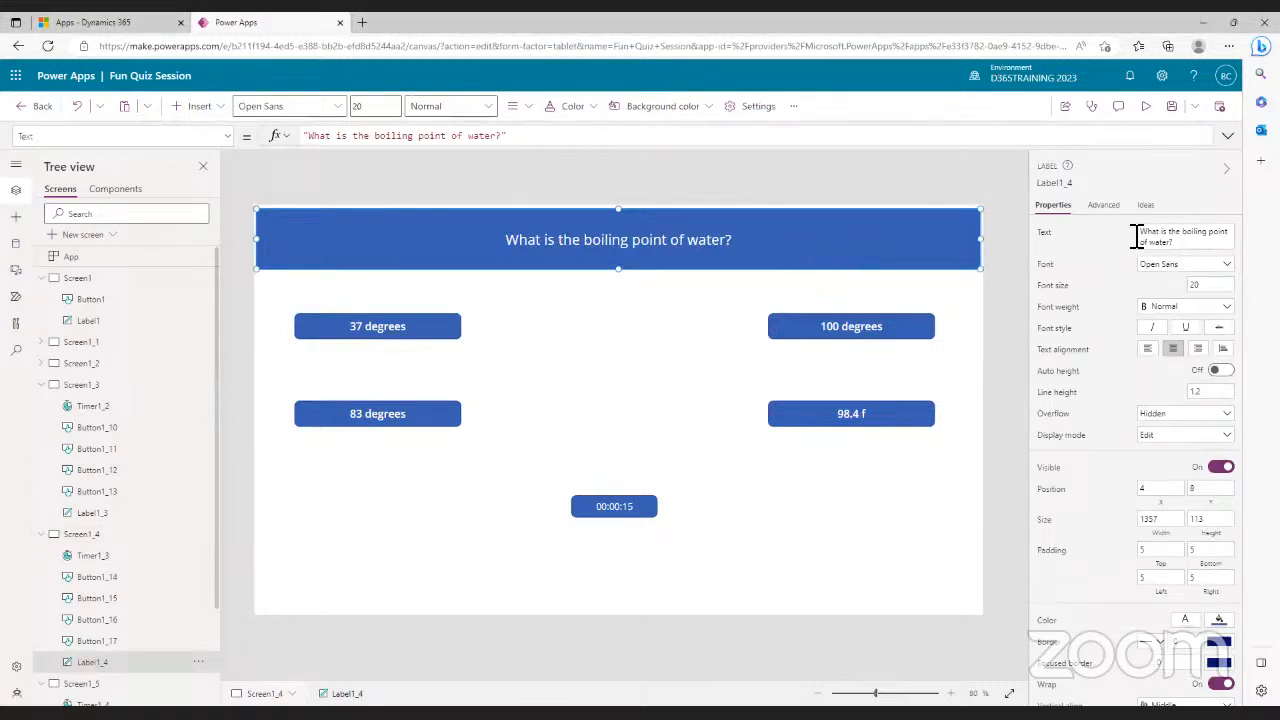
{"action": "left_click_drag", "start_coordinate": [1183, 234], "coordinate": [1188, 242]}
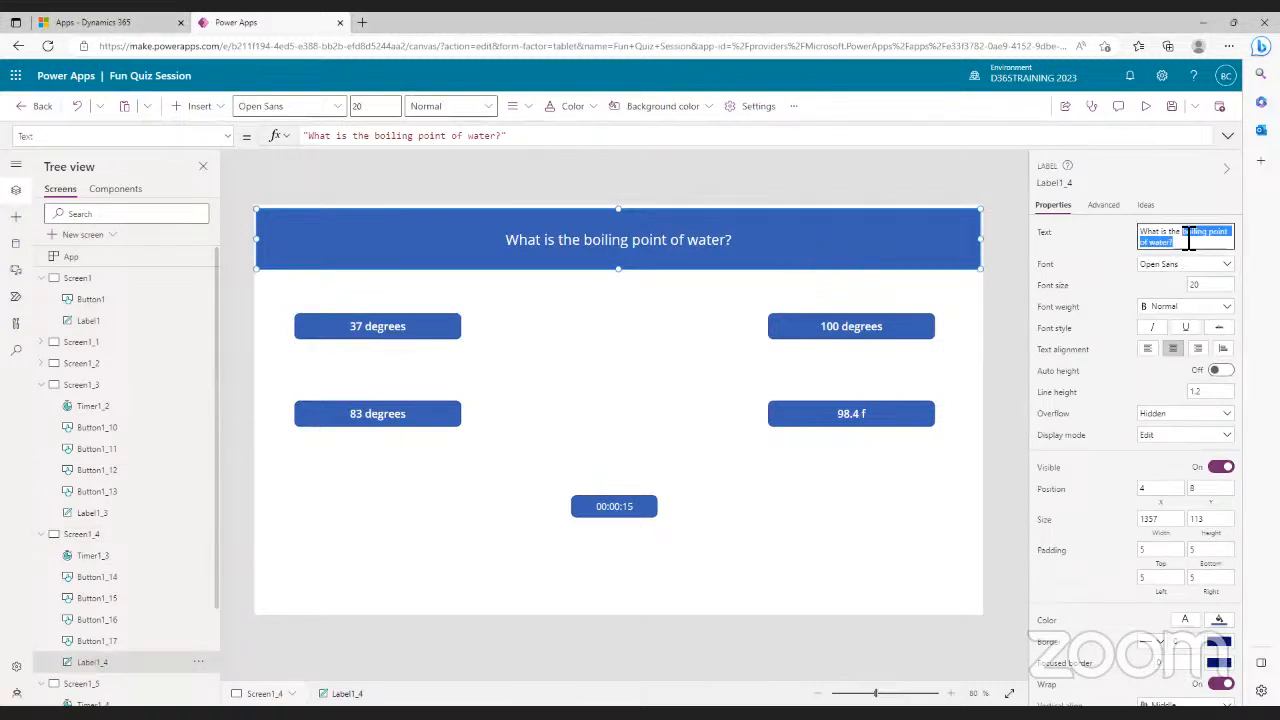
{"action": "key", "text": "BackSpace"}
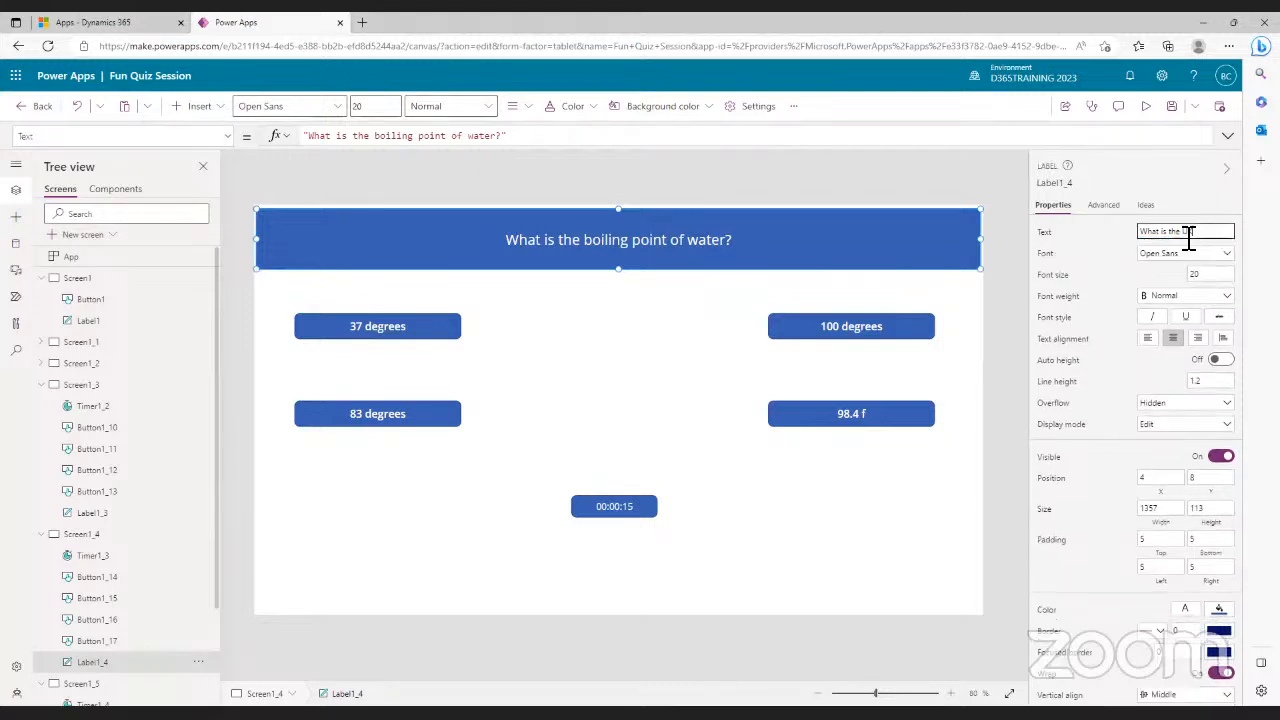
{"action": "type", "text": "UK government"}
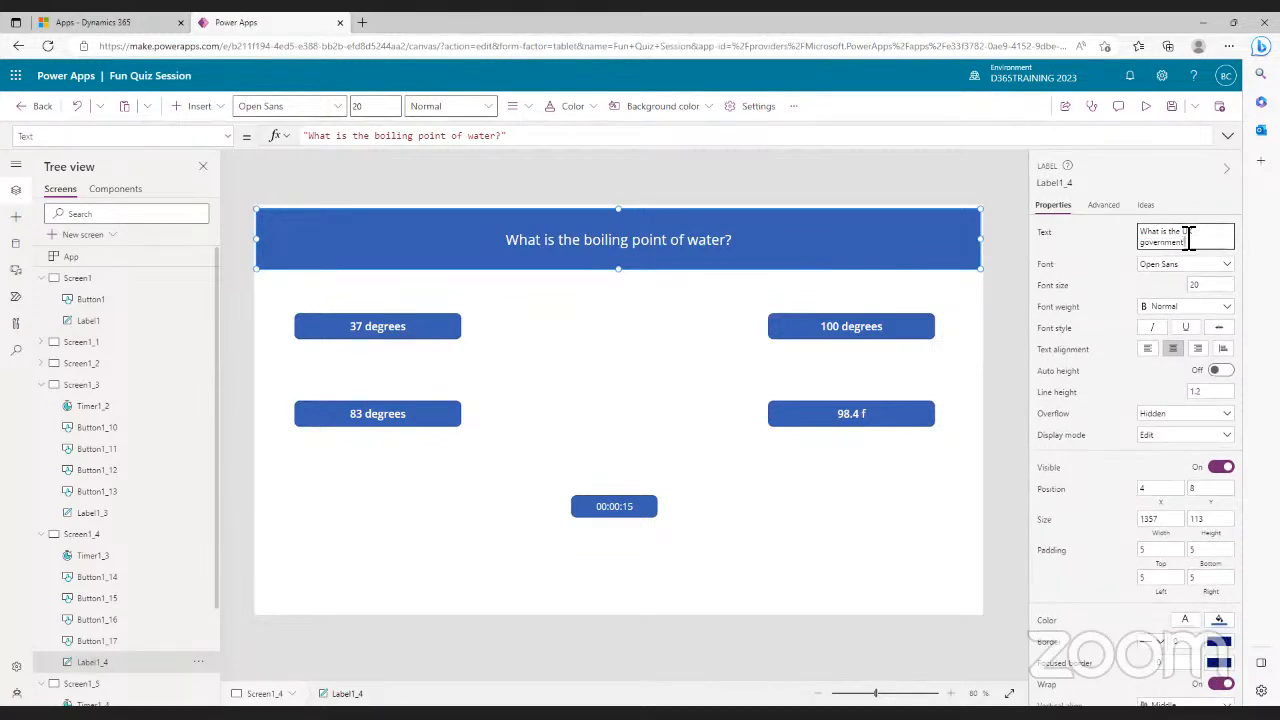
{"action": "type", "text": "'s recommended"}
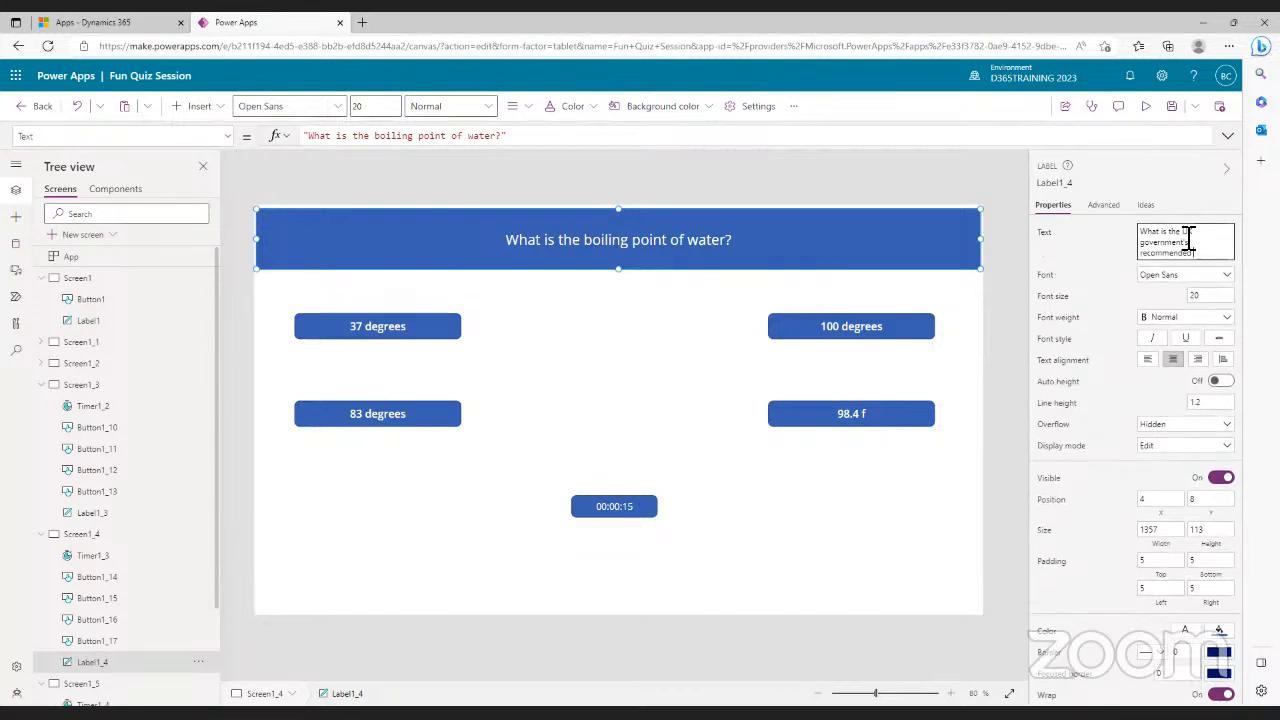
{"action": "type", "text": " daily intake"}
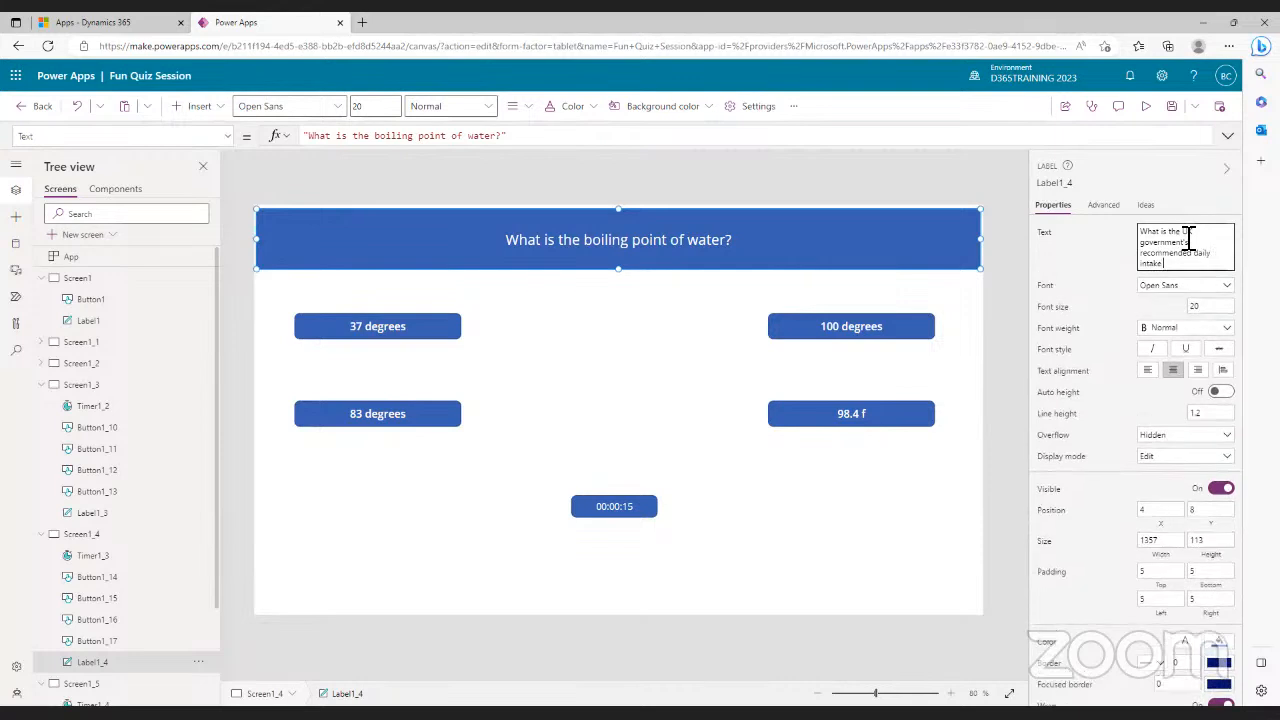
{"action": "type", "text": " of fats?"}
- Commit the fats question and relabel the first two answer buttons 50 and 100
{"action": "left_click", "coordinate": [735, 309]}
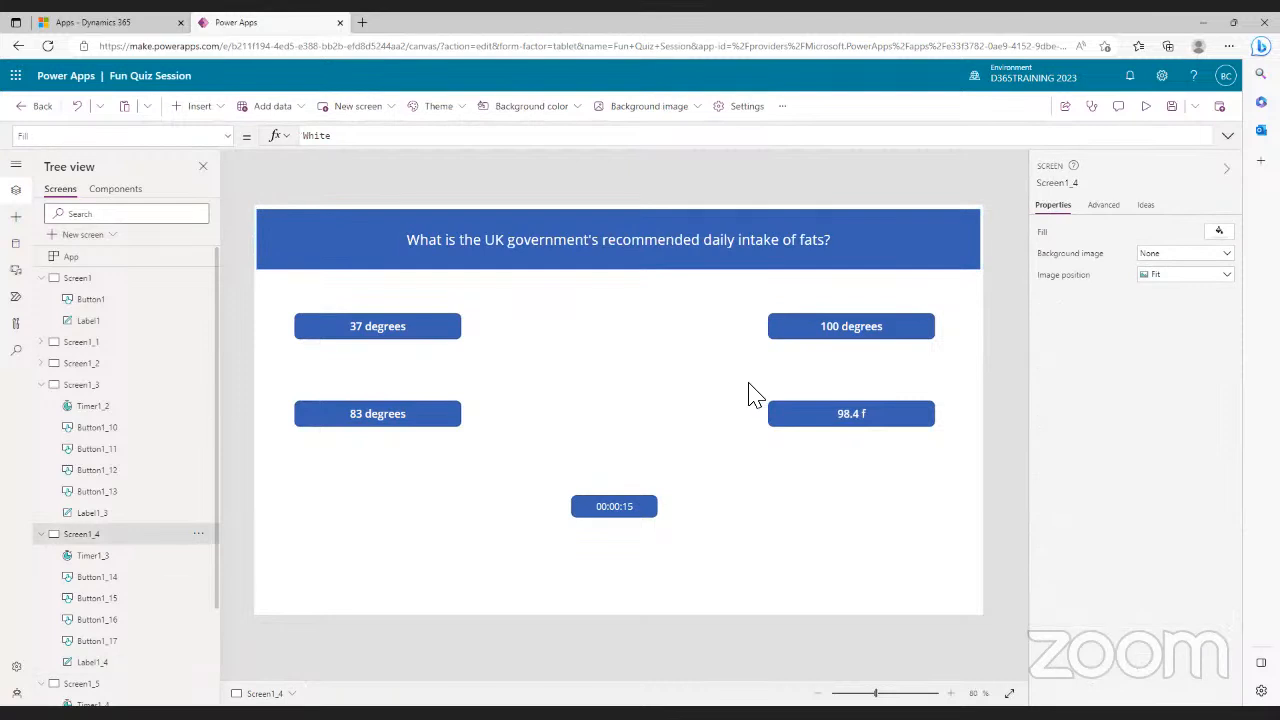
{"action": "left_click", "coordinate": [377, 333]}
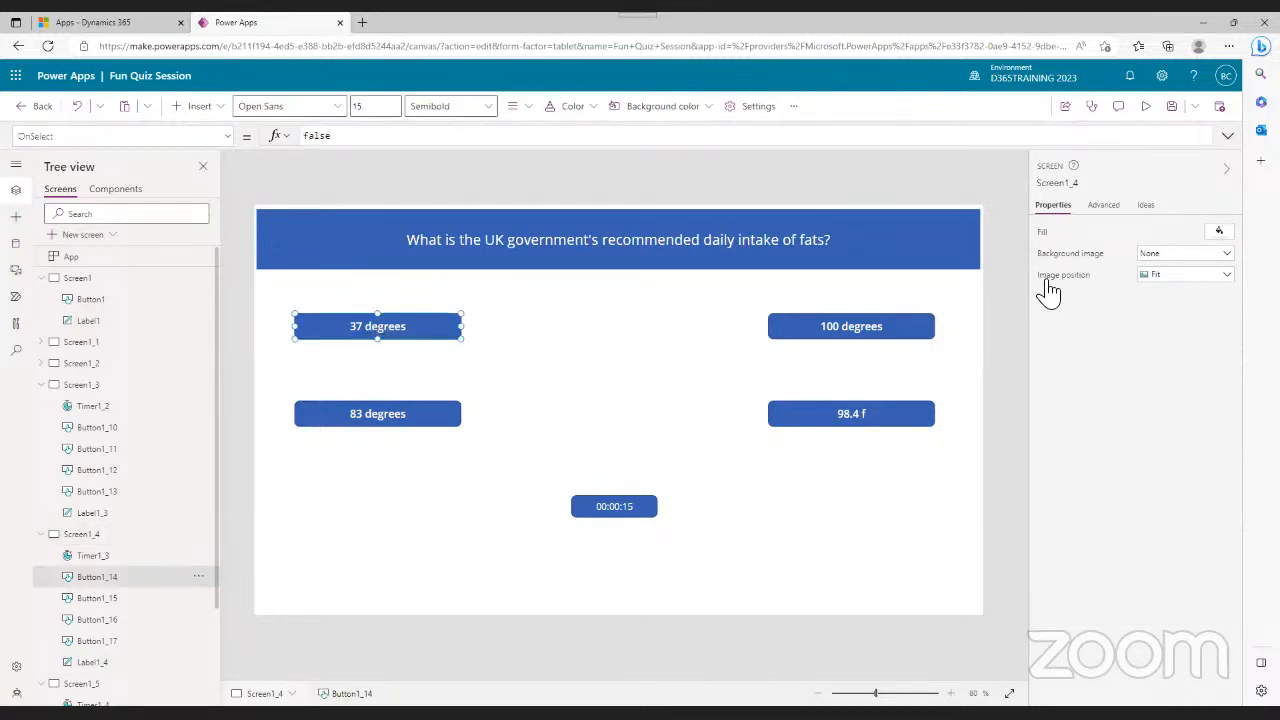
{"action": "left_click", "coordinate": [1188, 232]}
{"action": "type", "text": "50"}
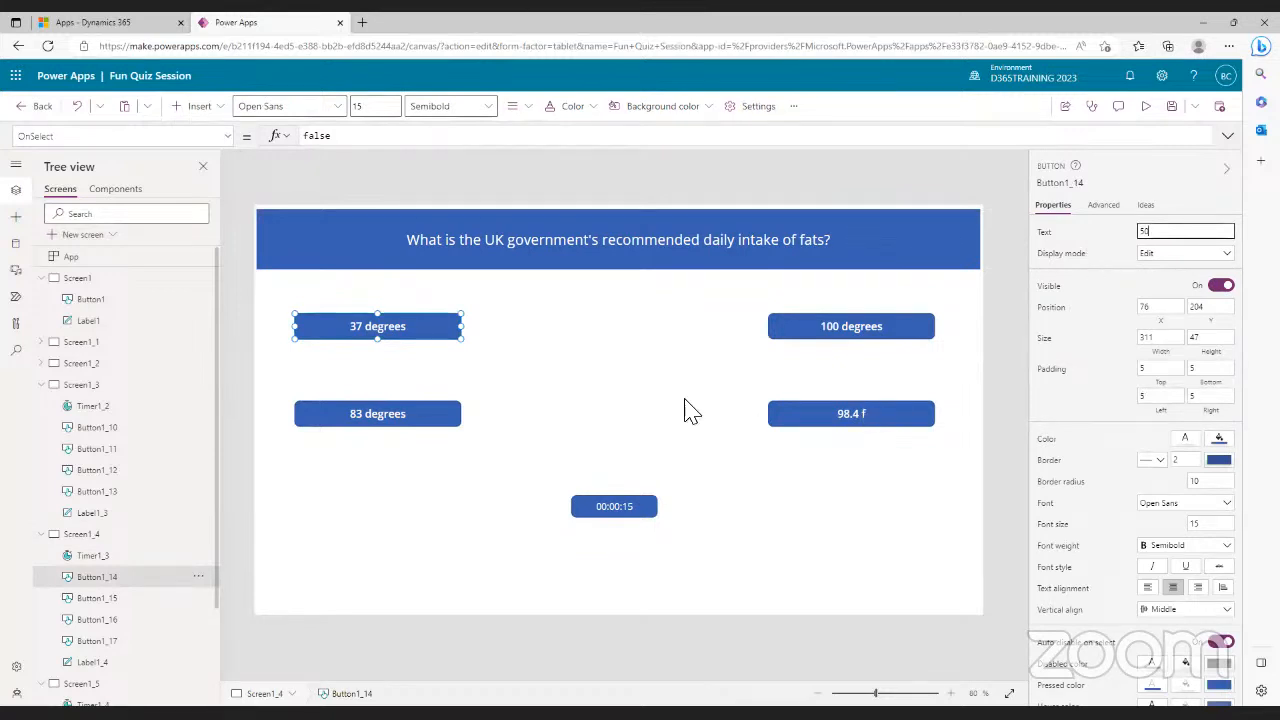
{"action": "left_click", "coordinate": [447, 424]}
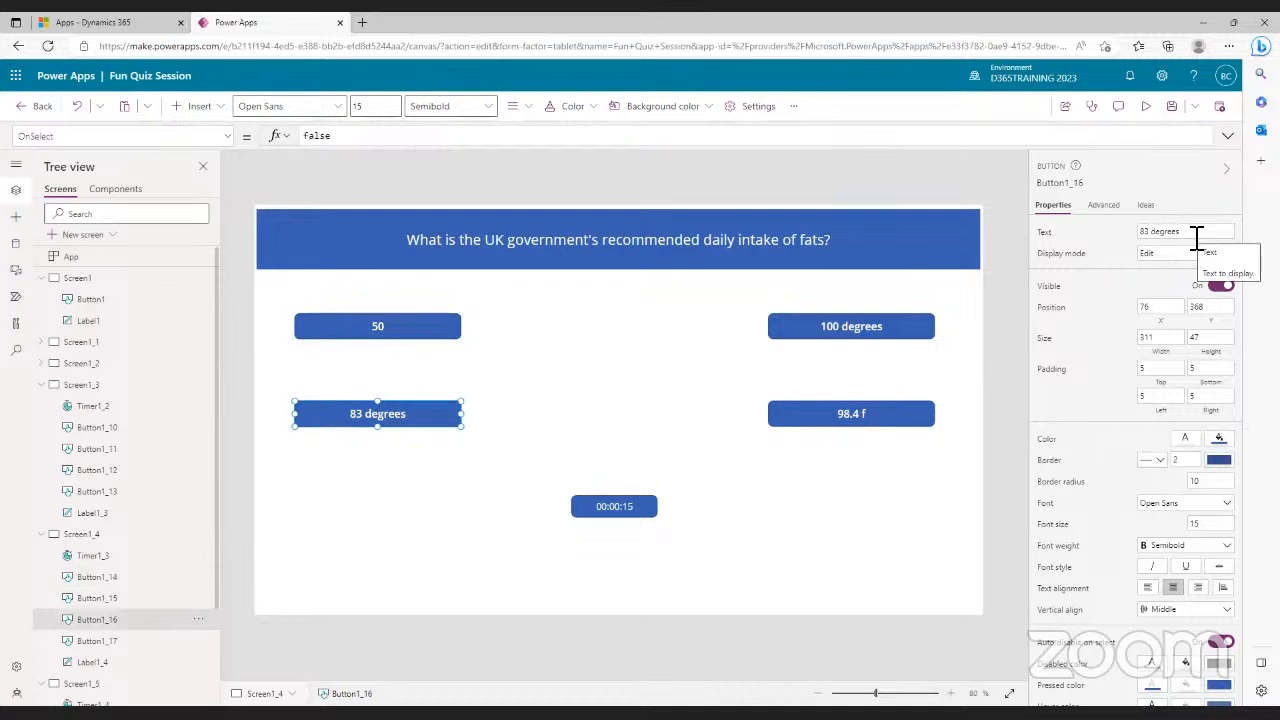
{"action": "left_click_drag", "start_coordinate": [1197, 237], "coordinate": [1137, 234]}
{"action": "type", "text": "100"}
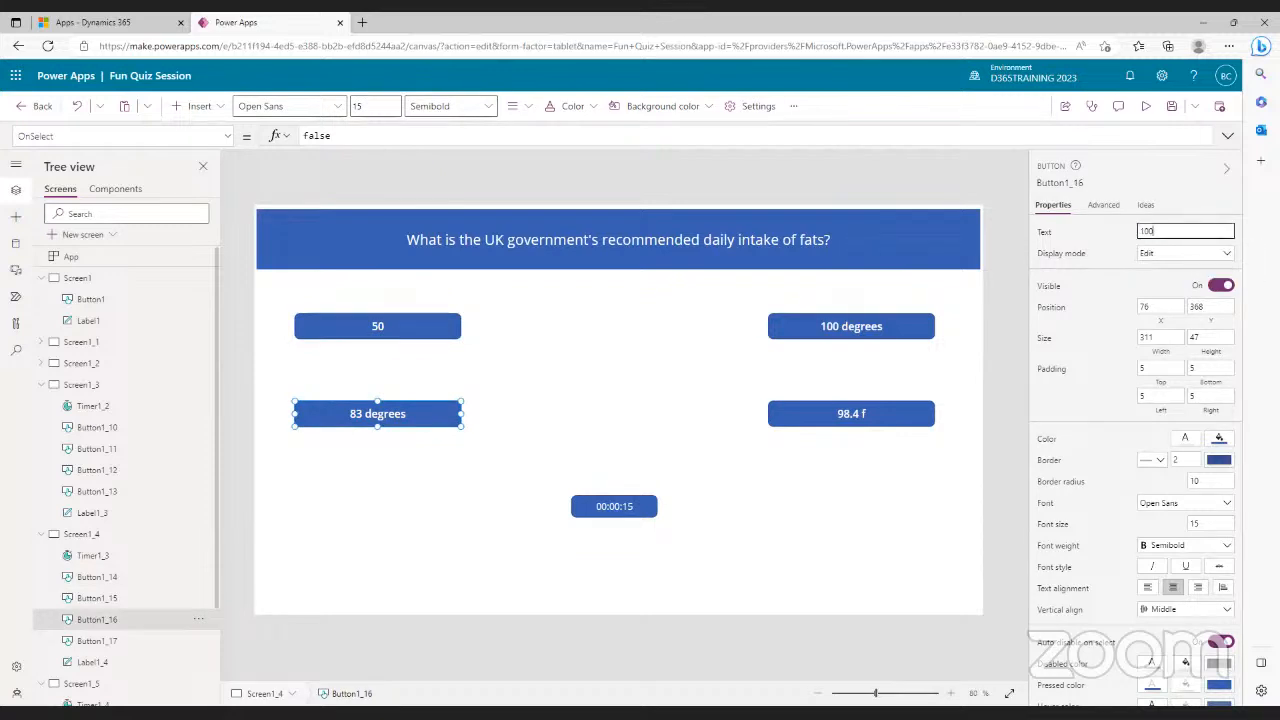
- Relabel the remaining two answer buttons, the last as 70, and select its OnSelect formula
{"action": "left_click", "coordinate": [908, 329]}
{"action": "left_click", "coordinate": [1208, 238]}
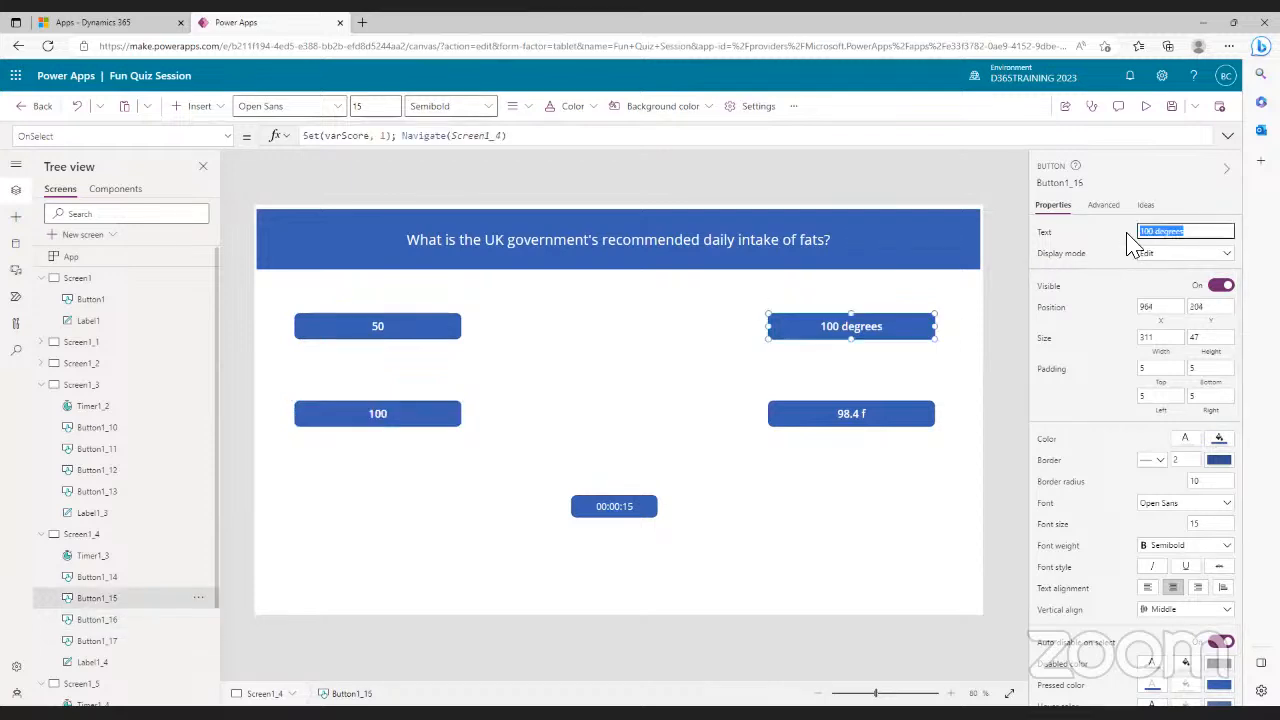
{"action": "type", "text": "70"}
{"action": "left_click", "coordinate": [860, 418]}
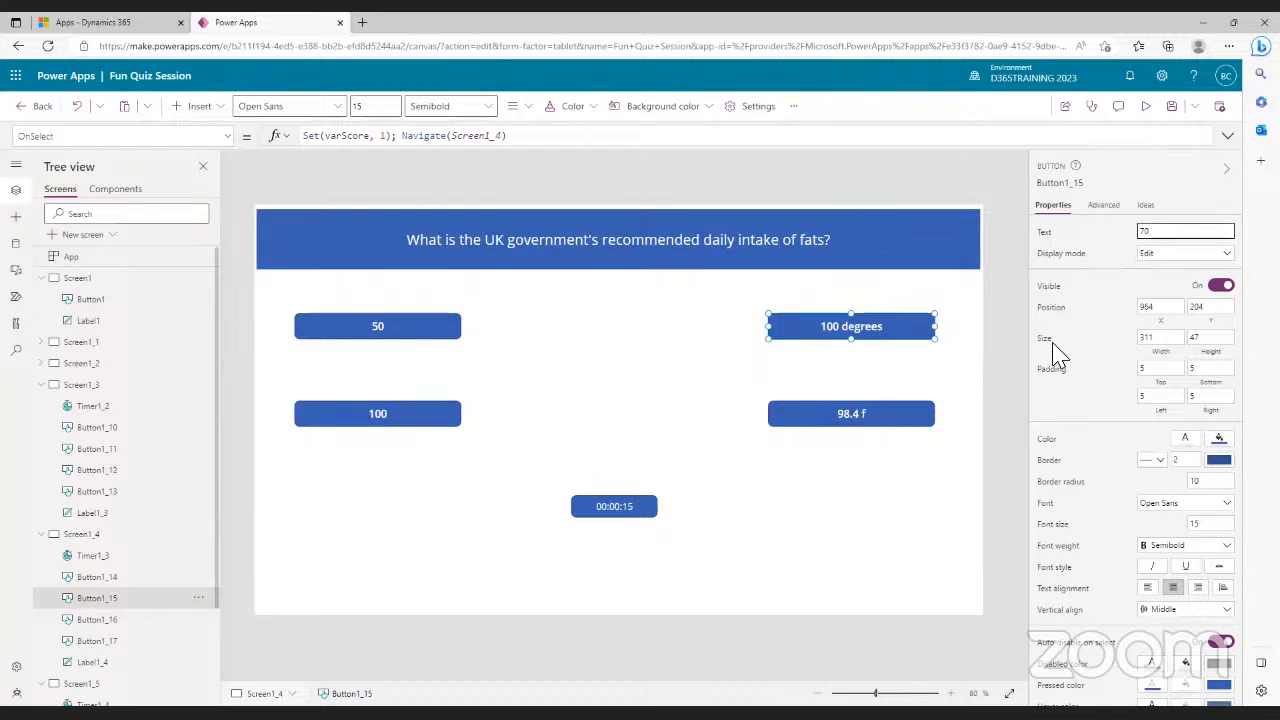
{"action": "left_click", "coordinate": [1142, 232]}
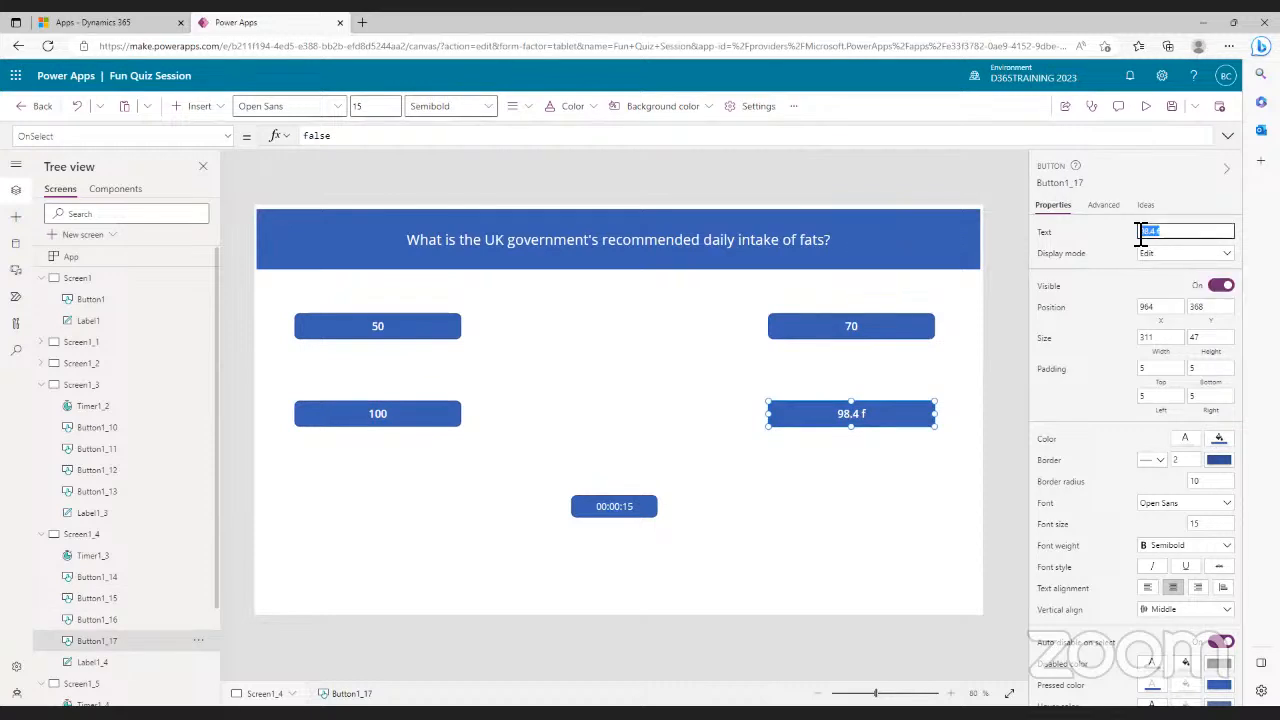
{"action": "type", "text": "70"}
{"action": "left_click", "coordinate": [855, 326]}
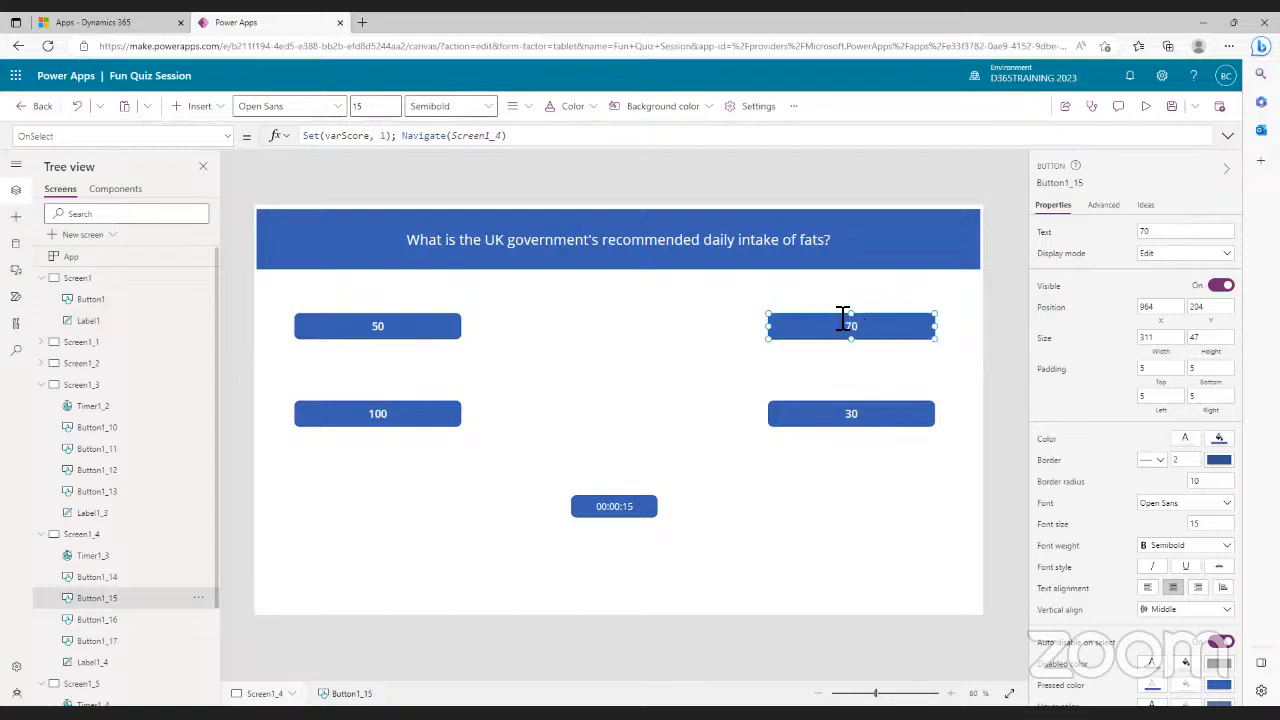
{"action": "left_click_drag", "start_coordinate": [527, 143], "coordinate": [300, 143]}
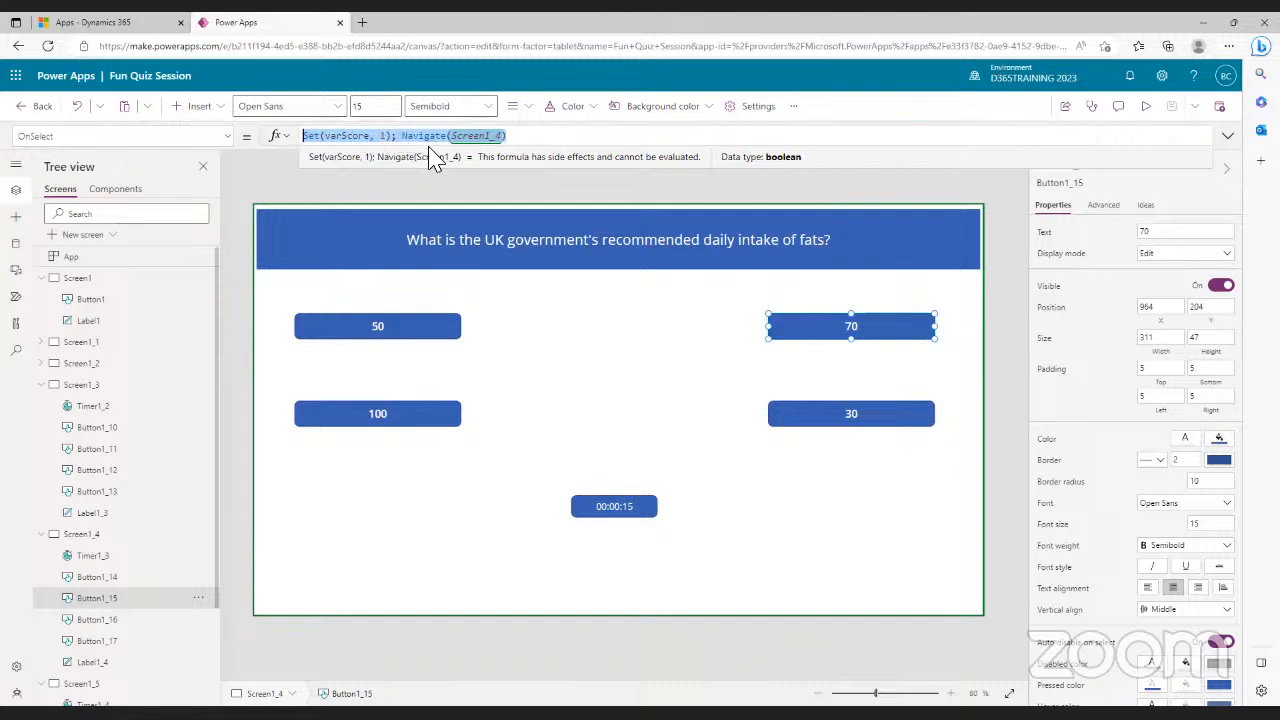
- Delete the 70 button's OnSelect and replace the 50 button's false with Navigate(Screen1_5)
{"action": "key", "text": "Delete"}
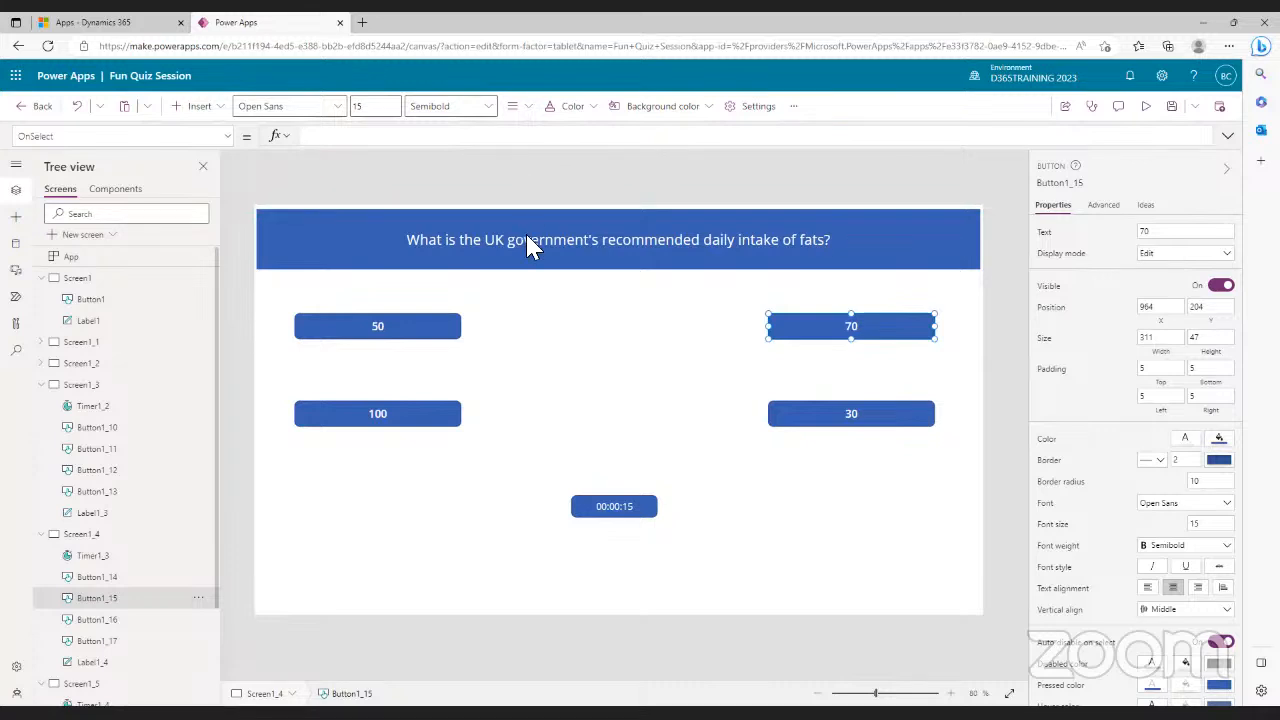
{"action": "left_click", "coordinate": [378, 330]}
{"action": "double_click", "coordinate": [318, 137]}
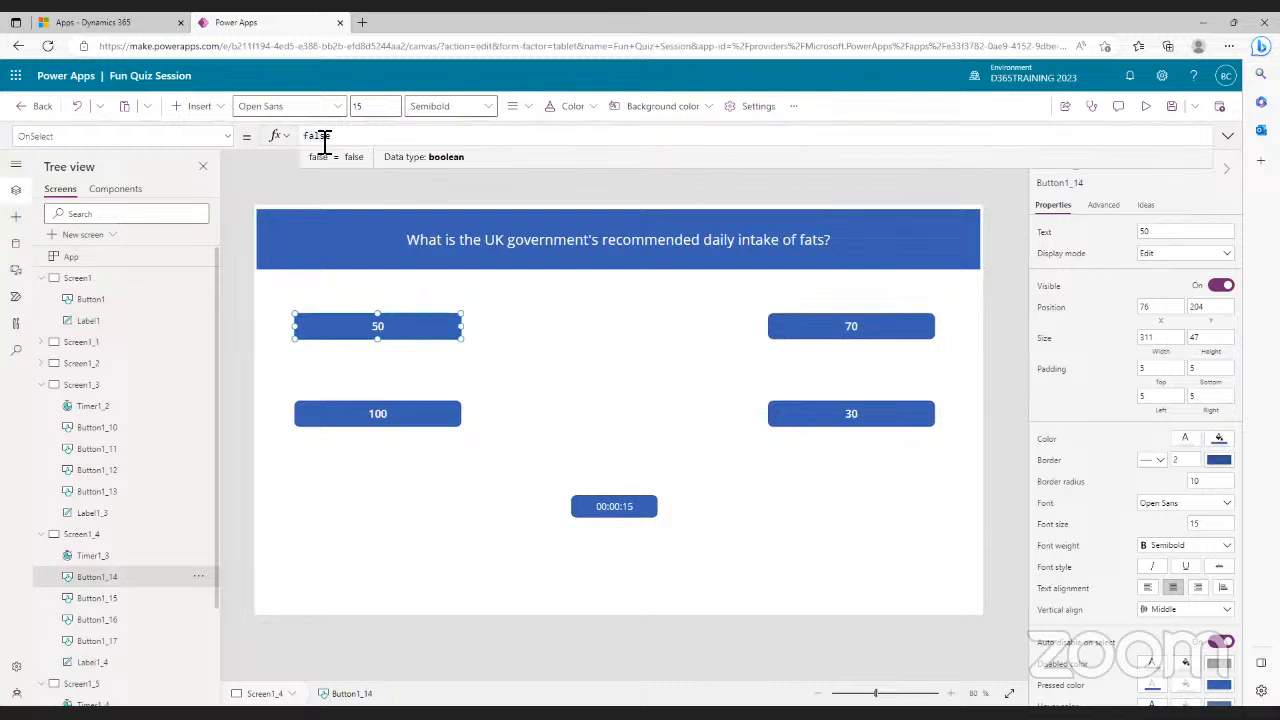
{"action": "left_click_drag", "start_coordinate": [343, 135], "coordinate": [298, 137]}
{"action": "key", "text": "BackSpace"}
{"action": "type", "text": "Nav"}
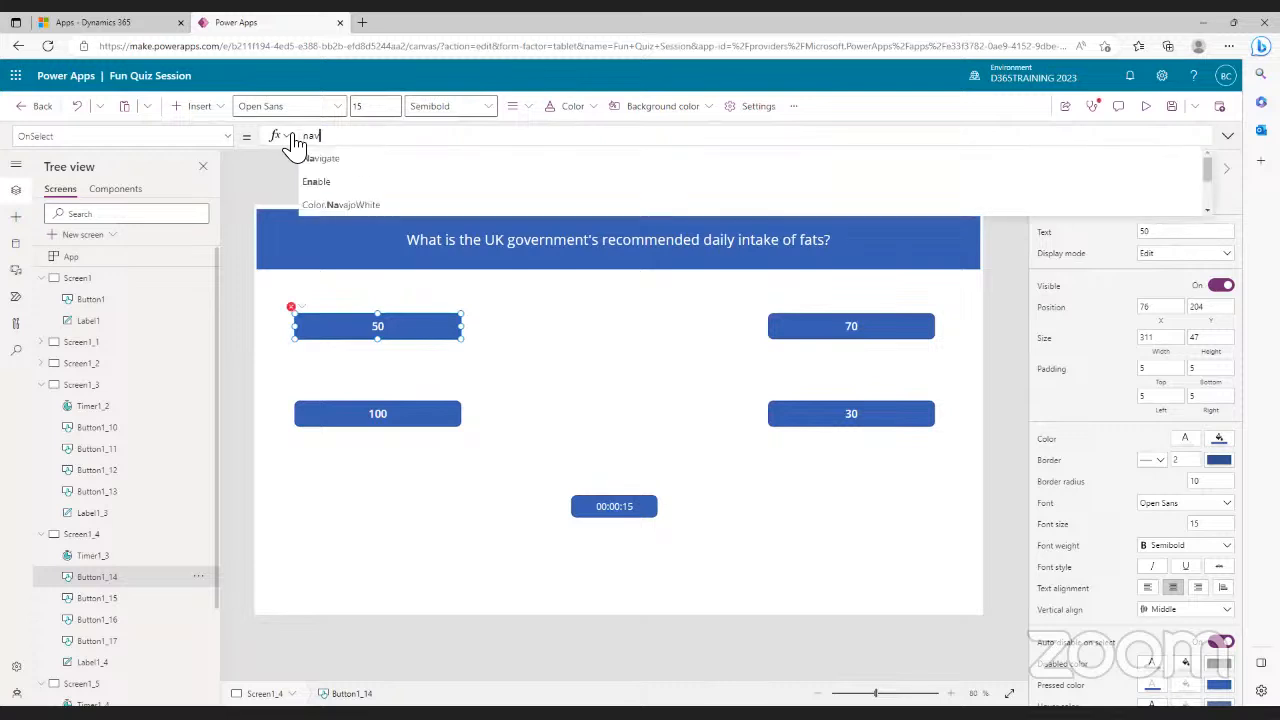
{"action": "left_click", "coordinate": [340, 177]}
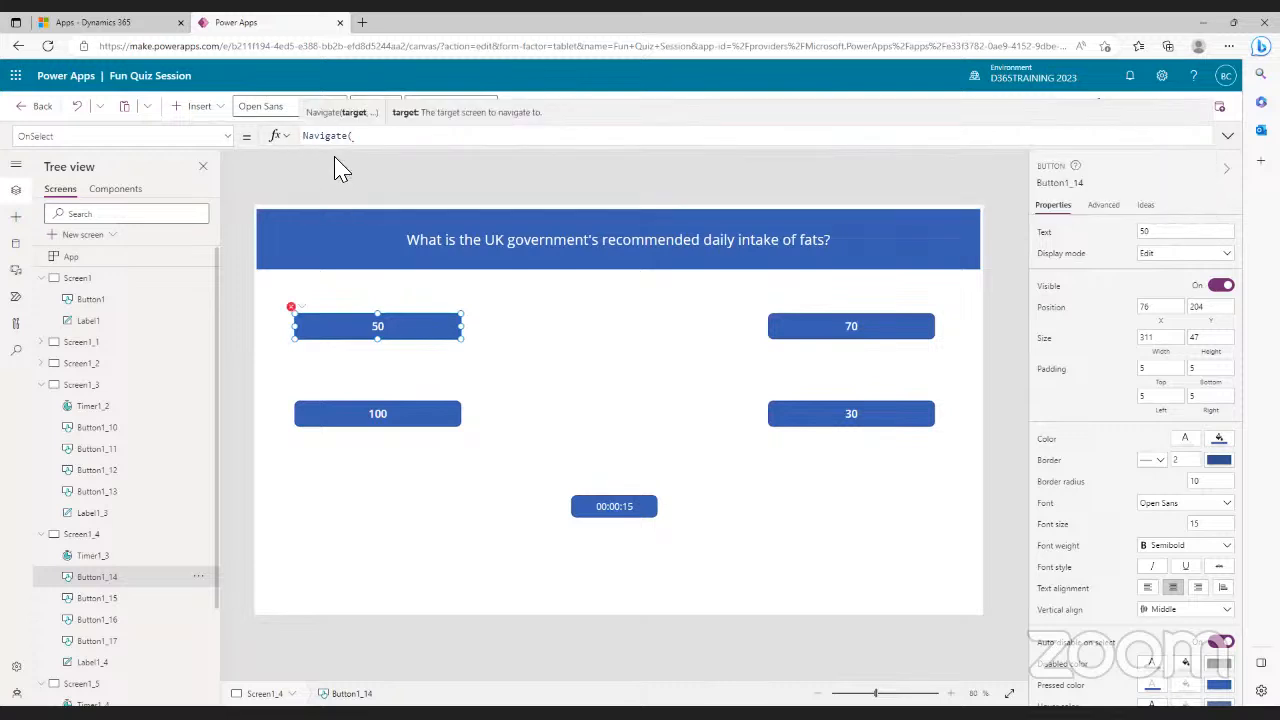
{"action": "type", "text": "scree"}
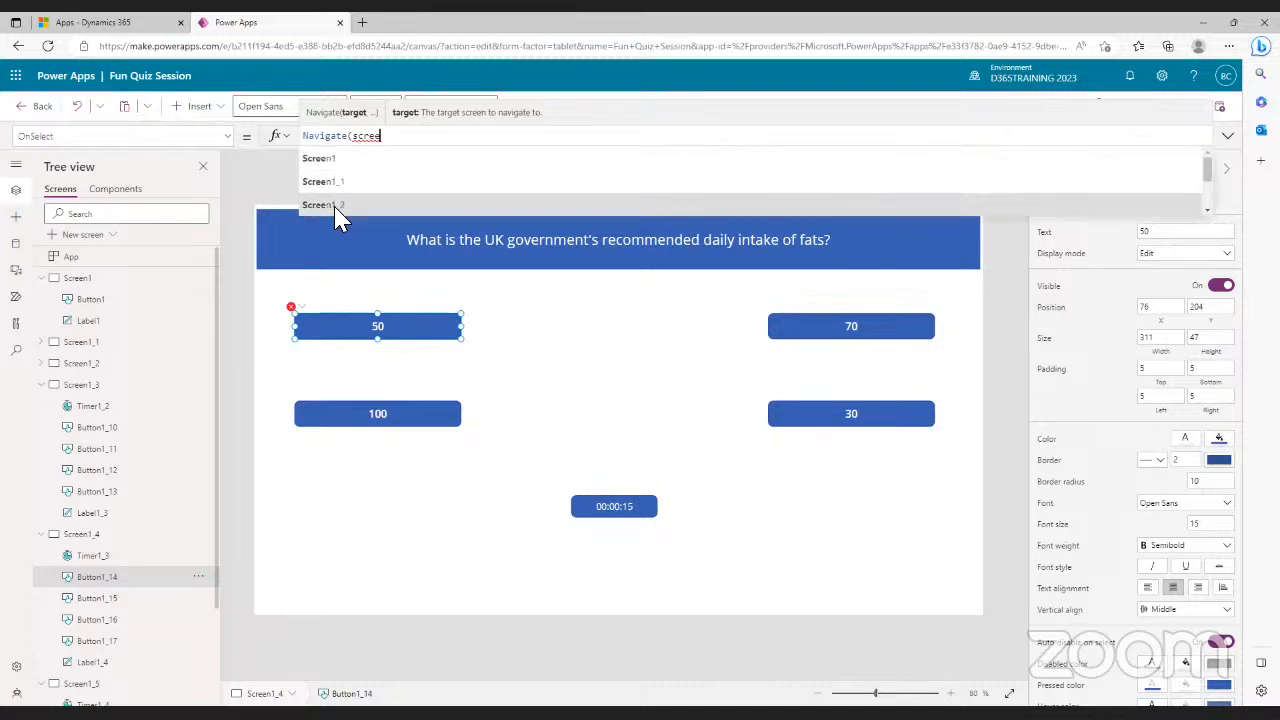
{"action": "left_click", "coordinate": [336, 206]}
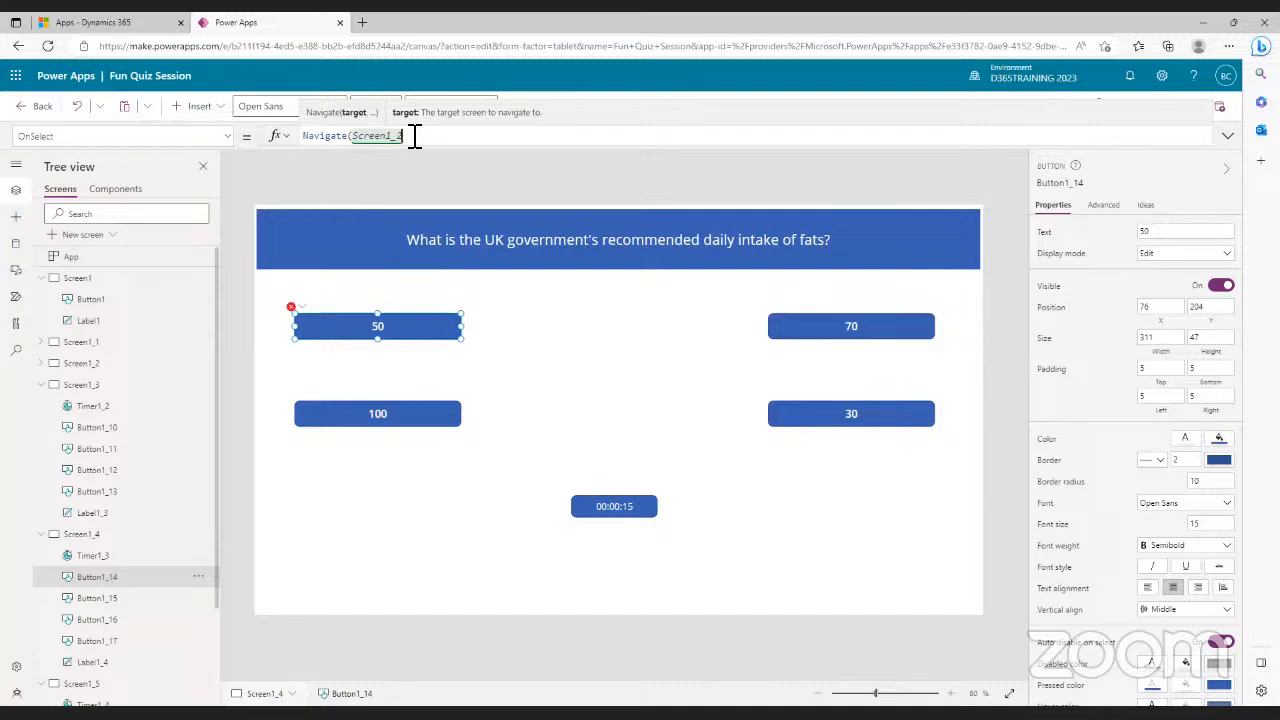
{"action": "key", "text": "BackSpace"}
{"action": "type", "text": "5)"}
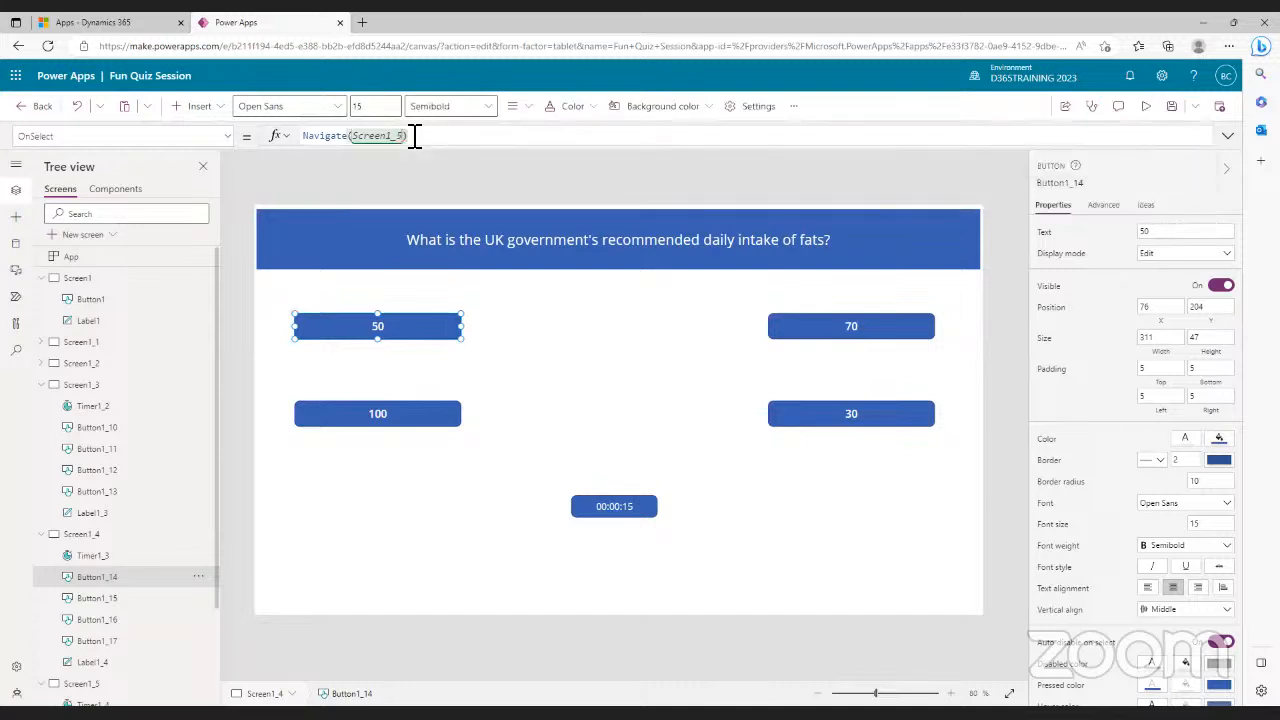
- Set the 100 button's OnSelect to Set(varScore, varScore+1); Navigate(Screen1_5)
{"action": "left_click", "coordinate": [406, 398]}
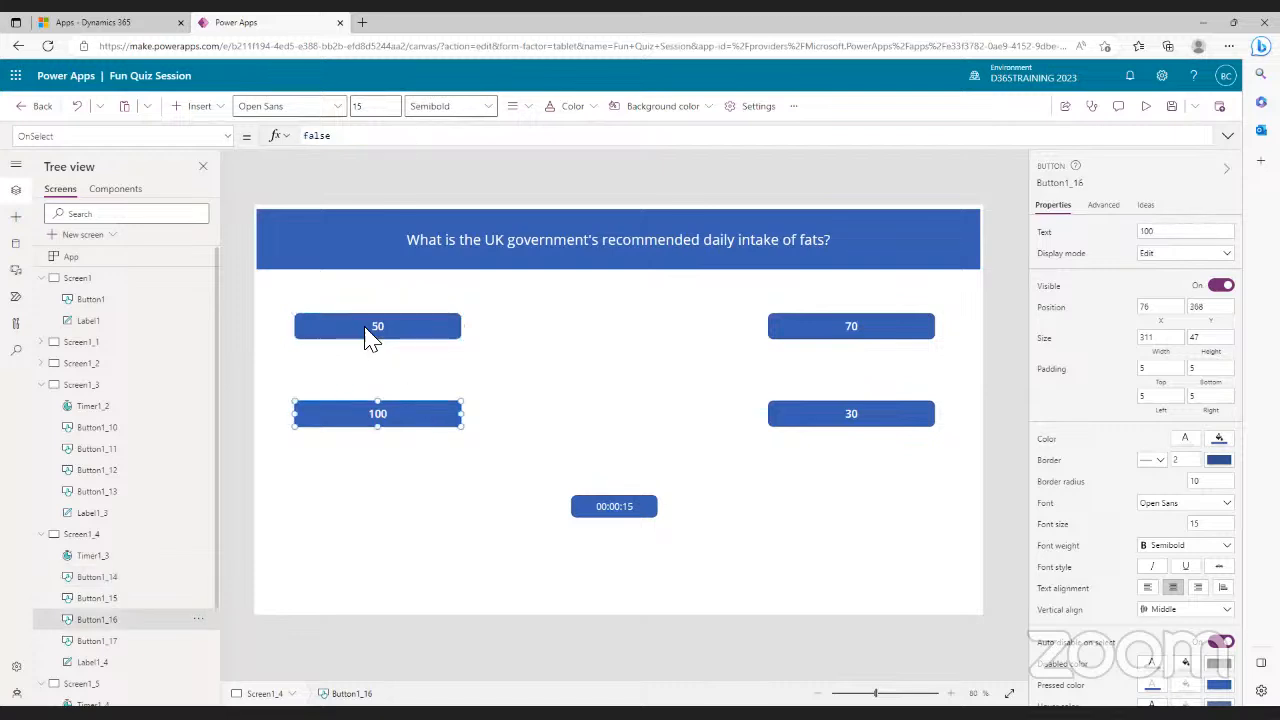
{"action": "double_click", "coordinate": [320, 145]}
{"action": "type", "text": "set"}
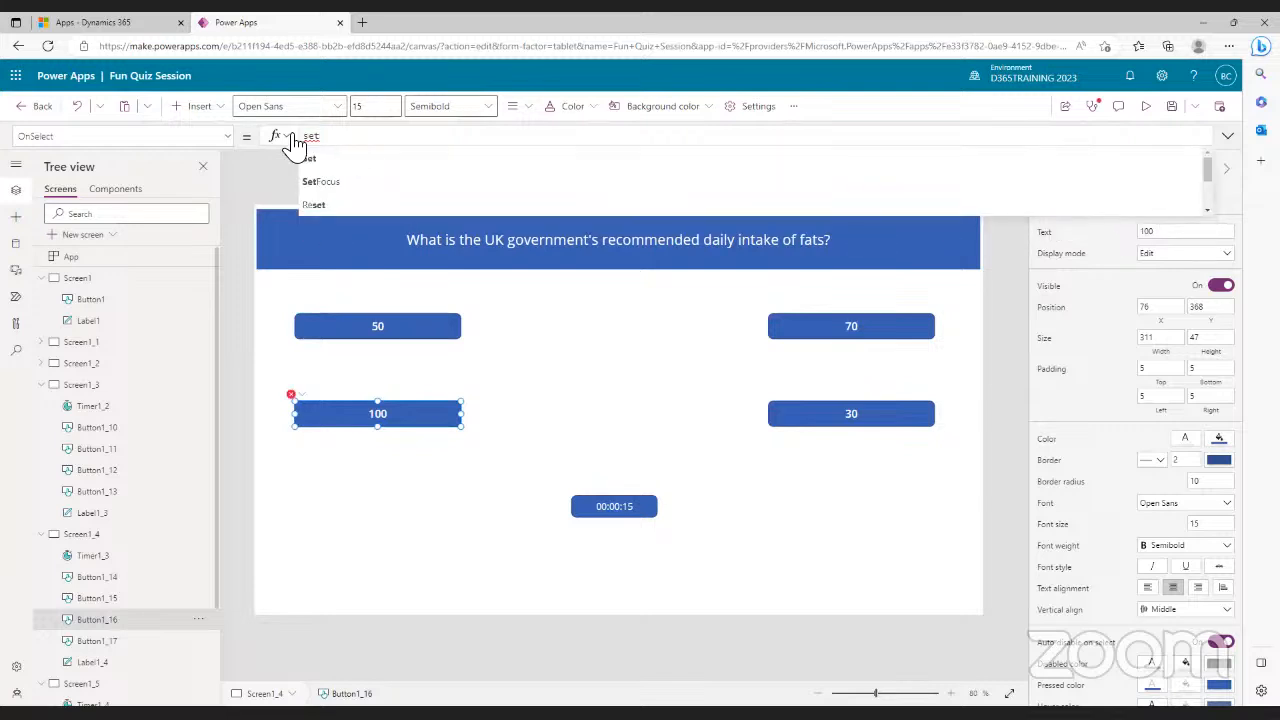
{"action": "left_click", "coordinate": [312, 159]}
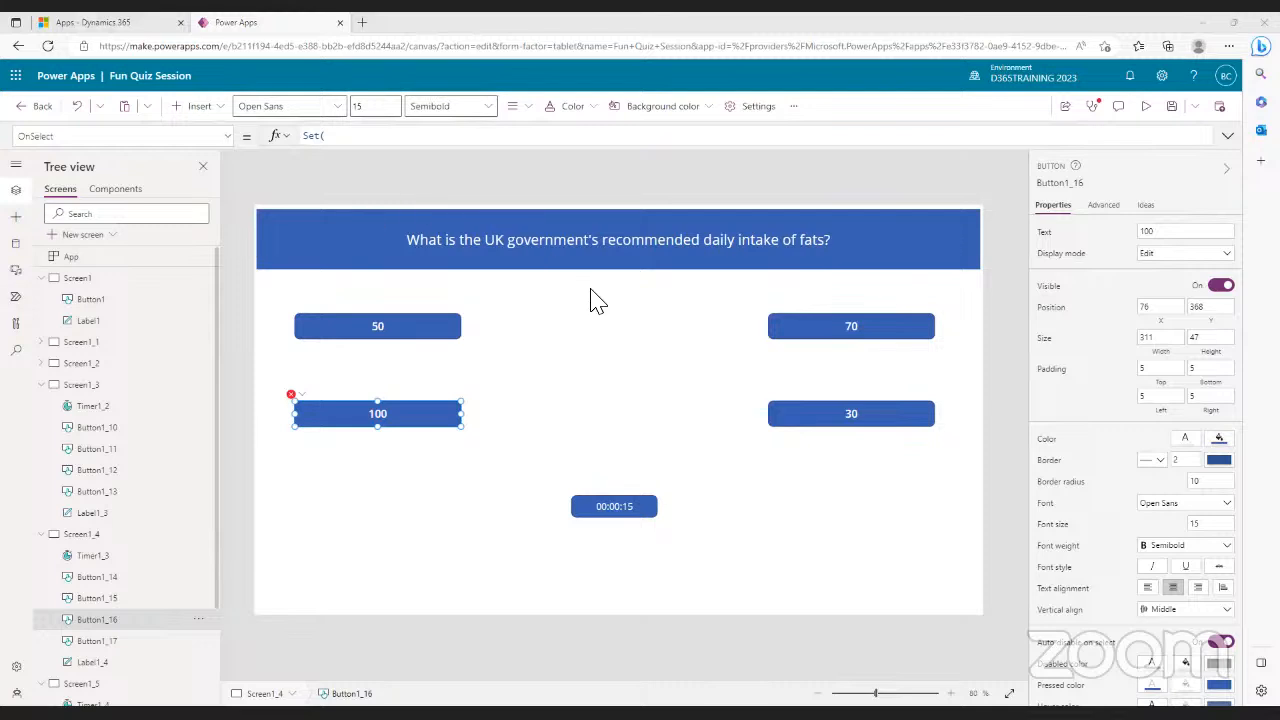
{"action": "left_click", "coordinate": [379, 142]}
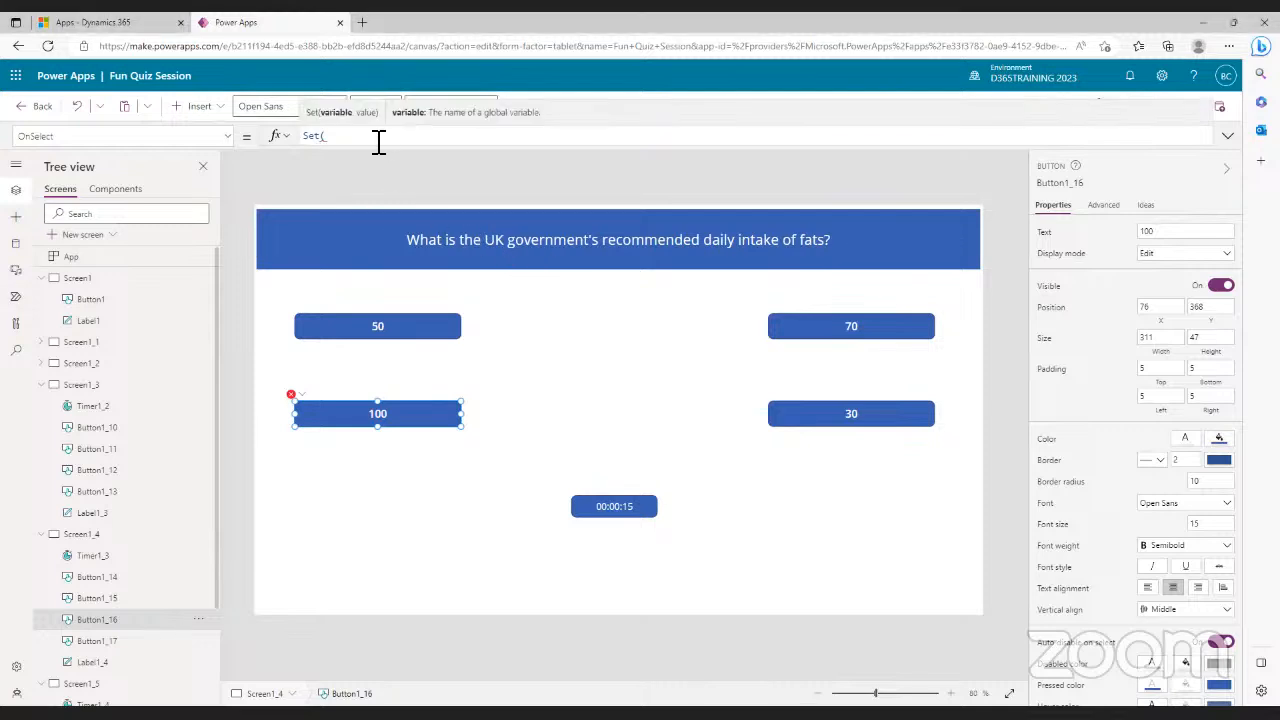
{"action": "type", "text": "var"}
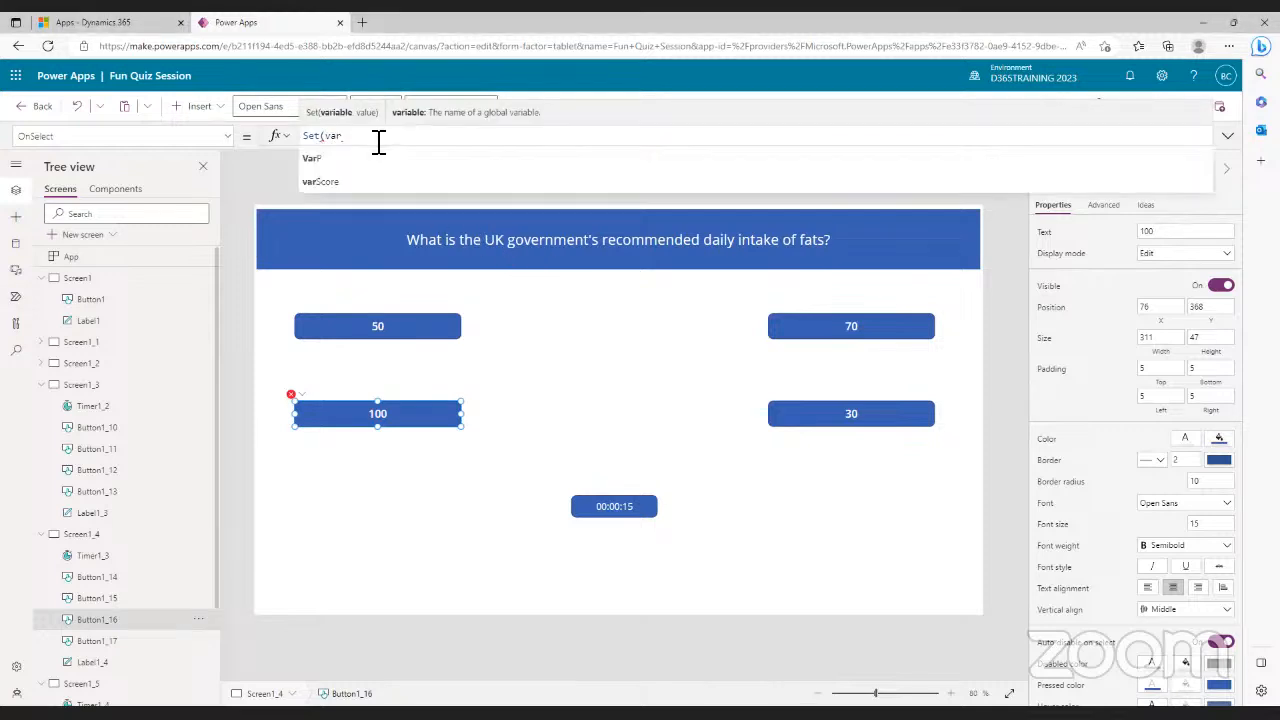
{"action": "left_click", "coordinate": [338, 182]}
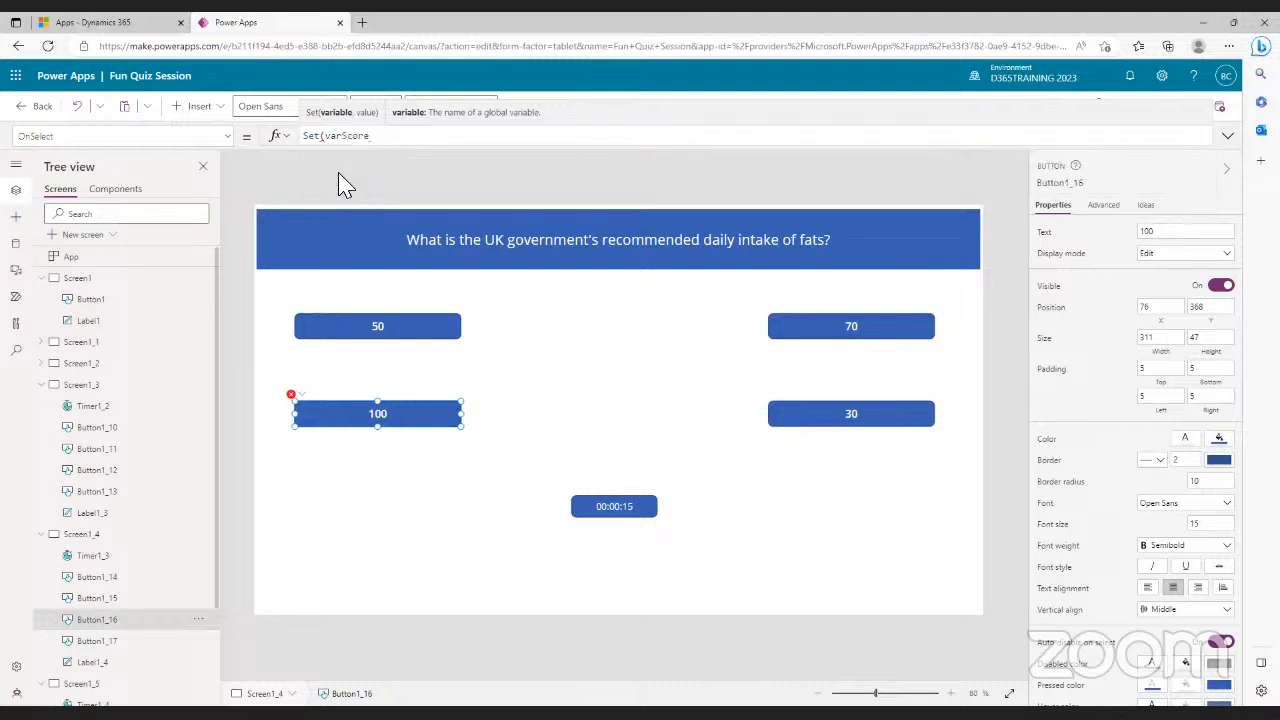
{"action": "type", "text": ", "}
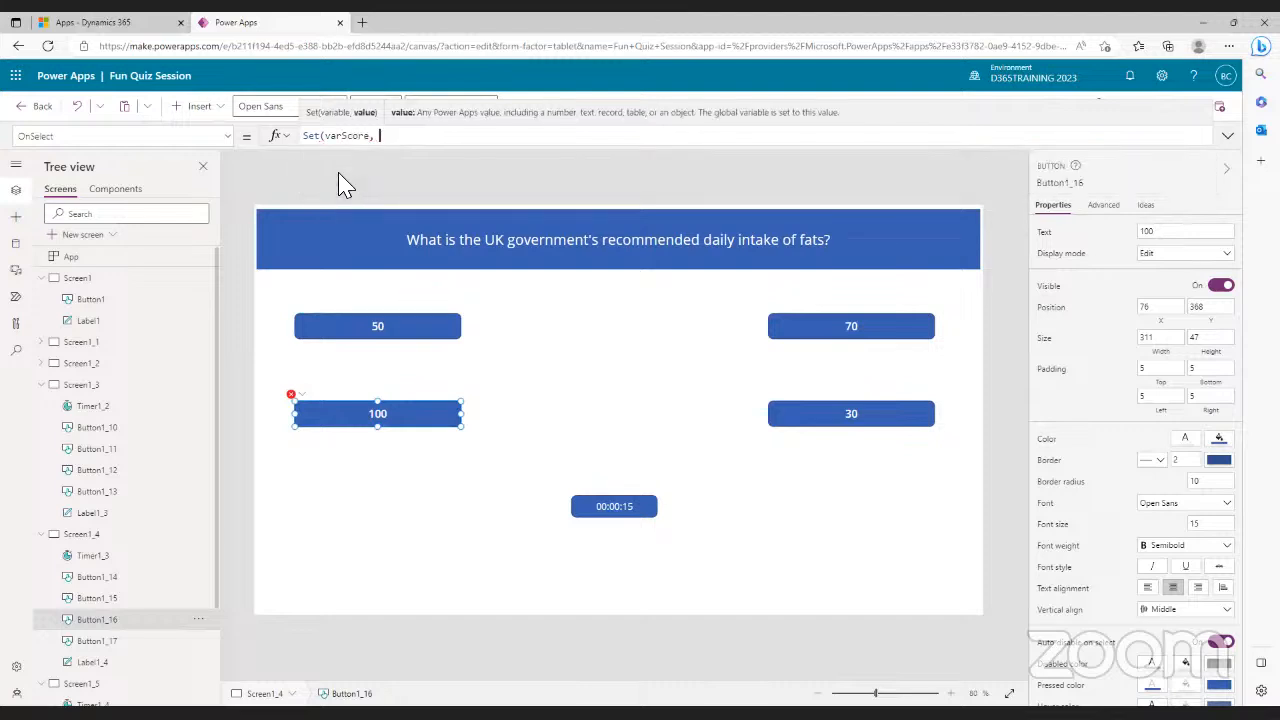
{"action": "type", "text": "var"}
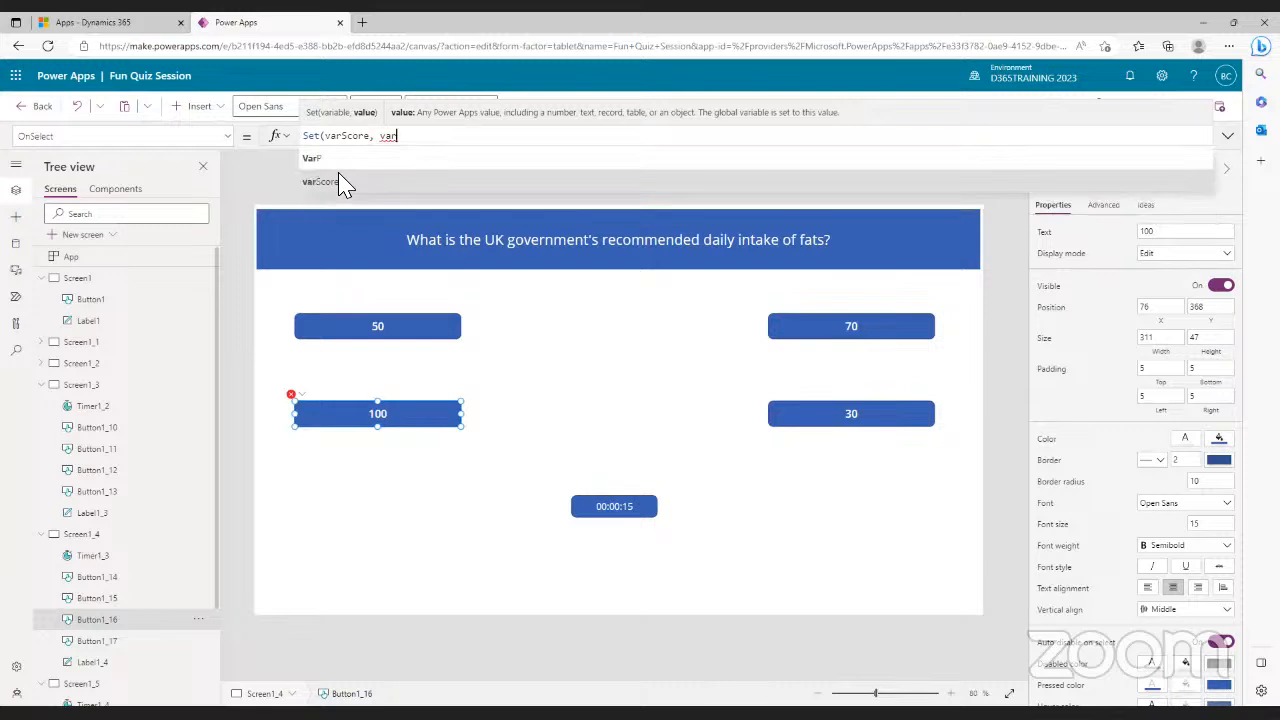
{"action": "left_click", "coordinate": [334, 185]}
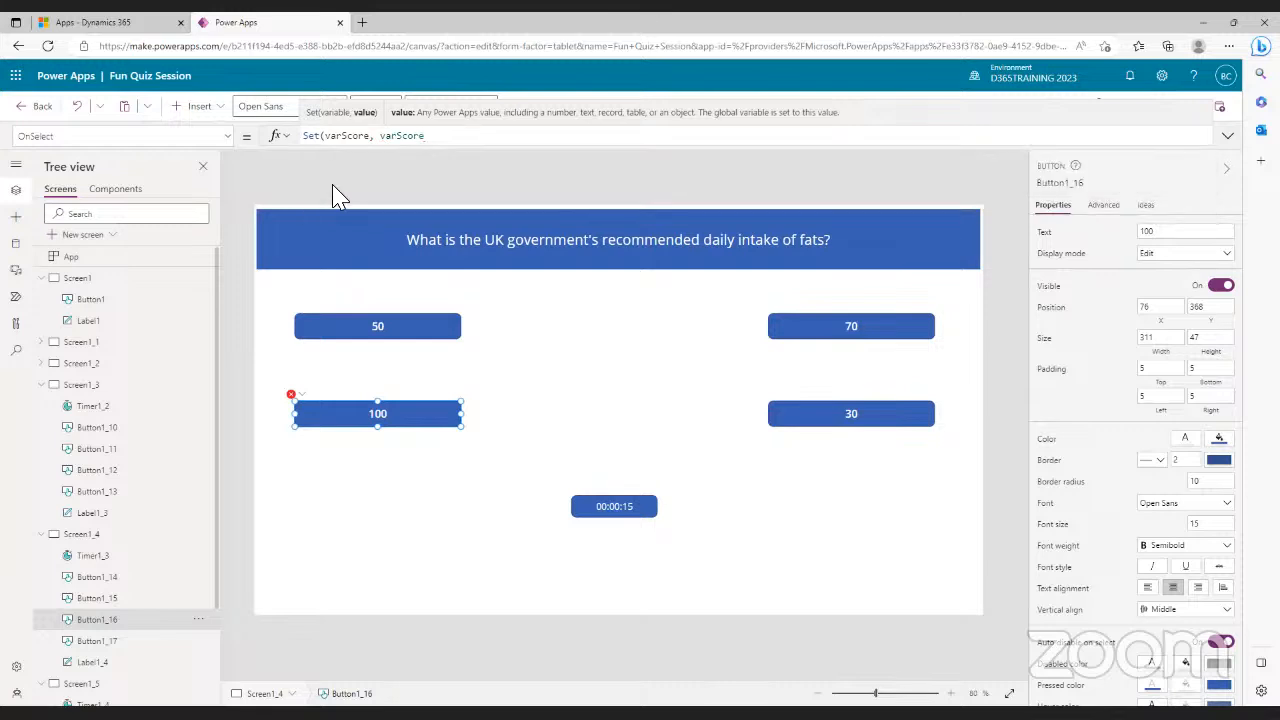
{"action": "type", "text": "+1);"}
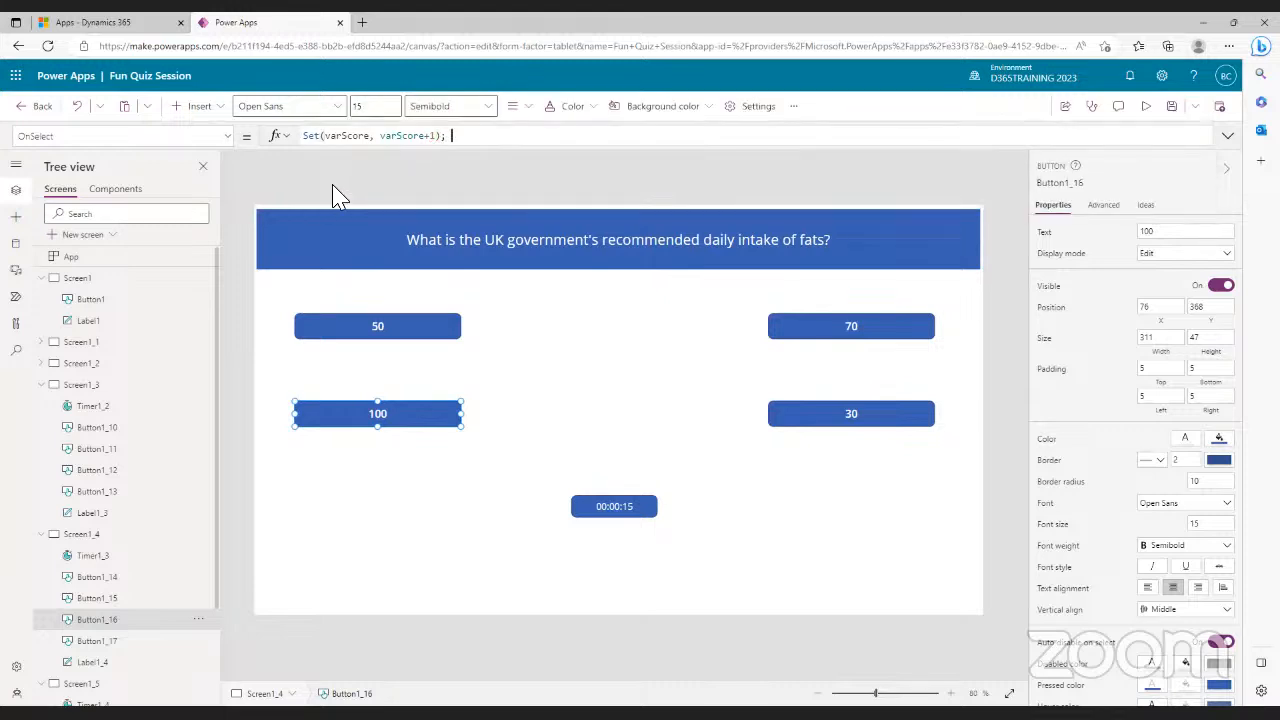
{"action": "type", "text": " nav"}
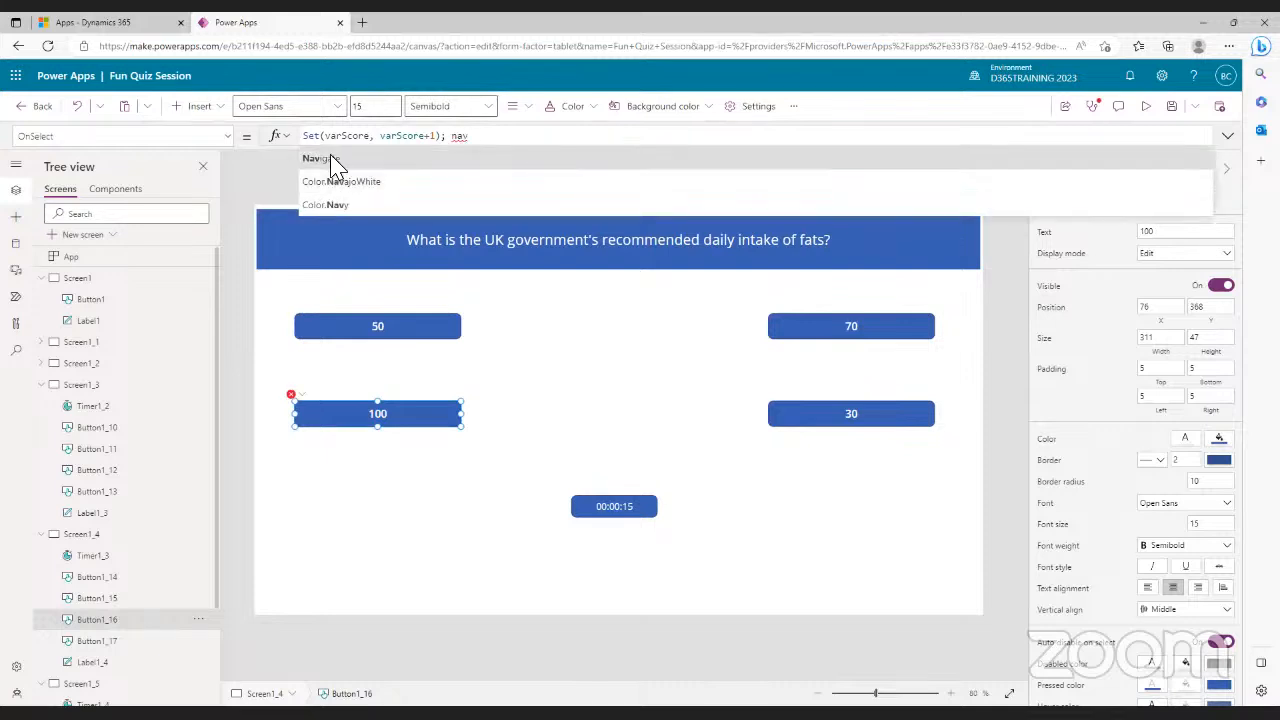
{"action": "left_click", "coordinate": [329, 160]}
{"action": "type", "text": "scr"}
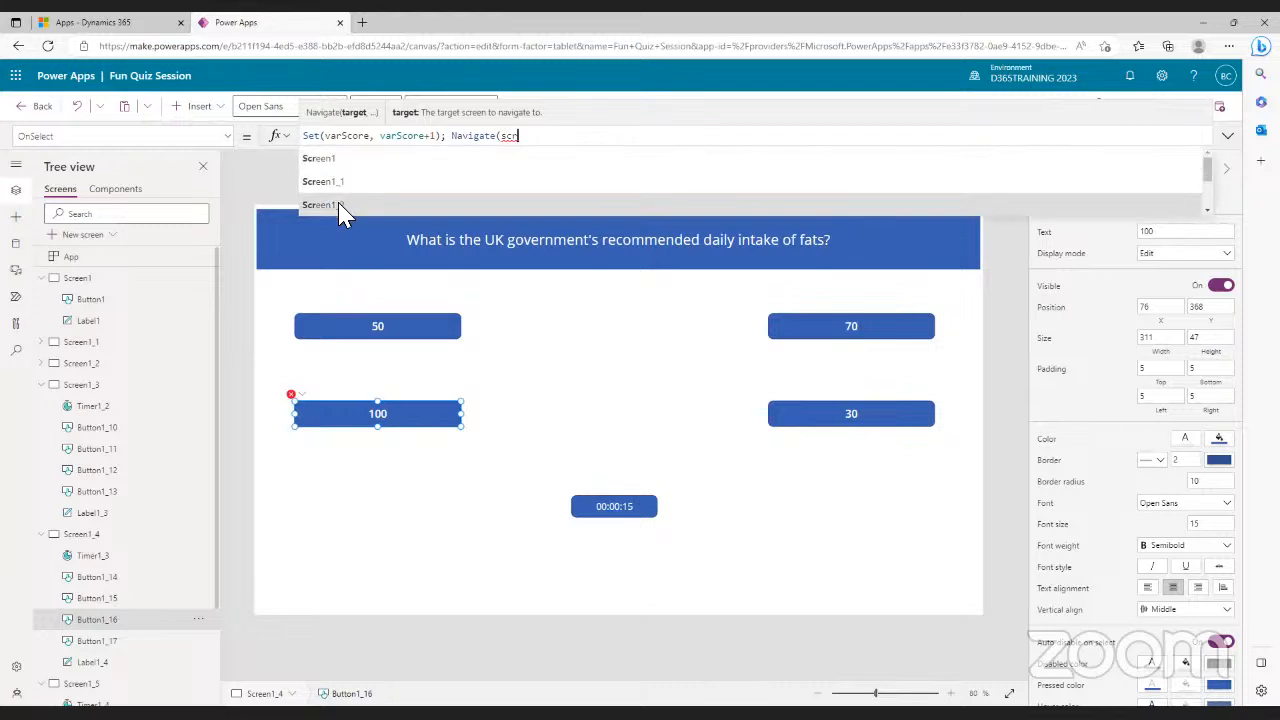
{"action": "left_click", "coordinate": [340, 207]}
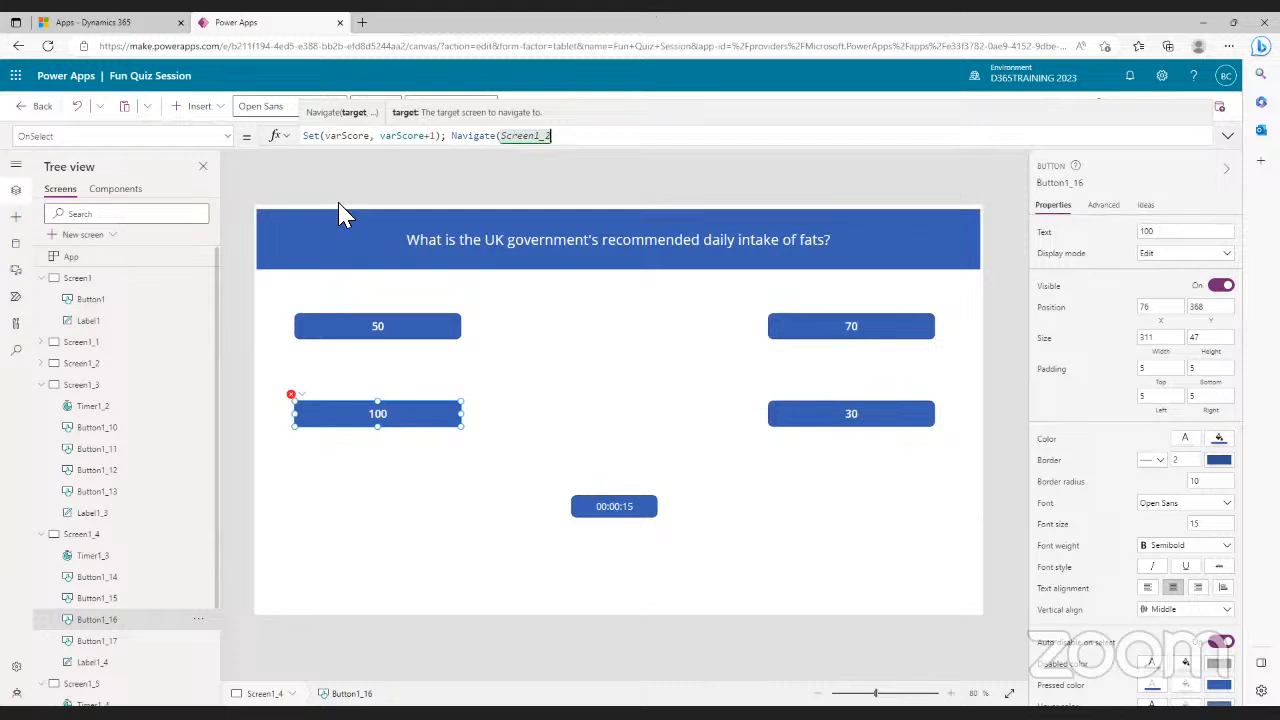
{"action": "key", "text": "BackSpace"}
{"action": "type", "text": "5)"}
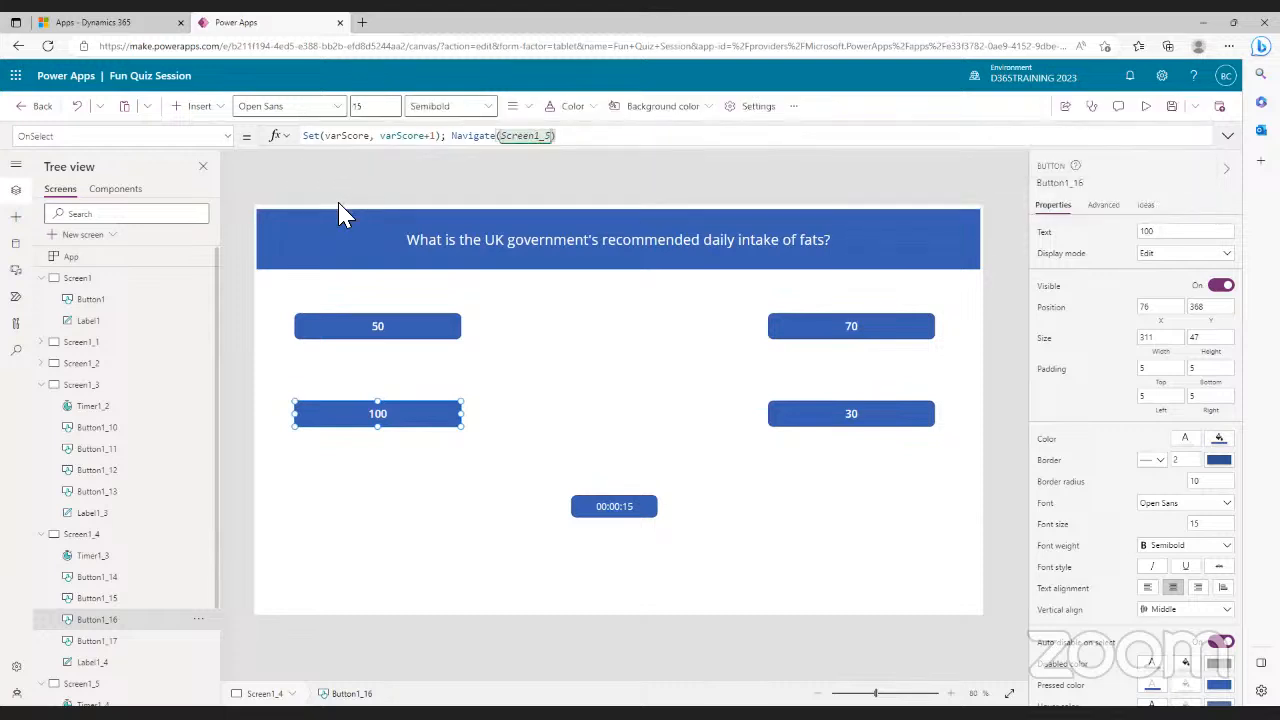
- Replace the 30 button's garbled OnSelect with Navigate(Screen1_5)
{"action": "left_click", "coordinate": [840, 418]}
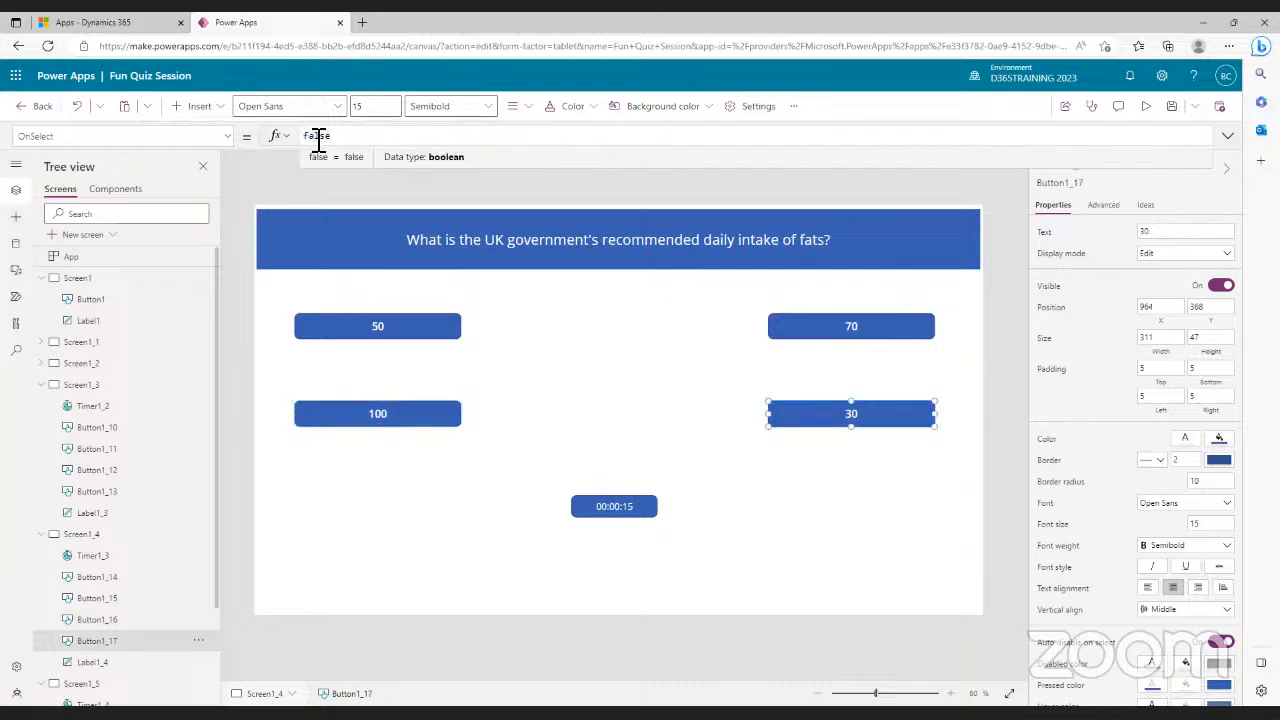
{"action": "type", "text": "nav"}
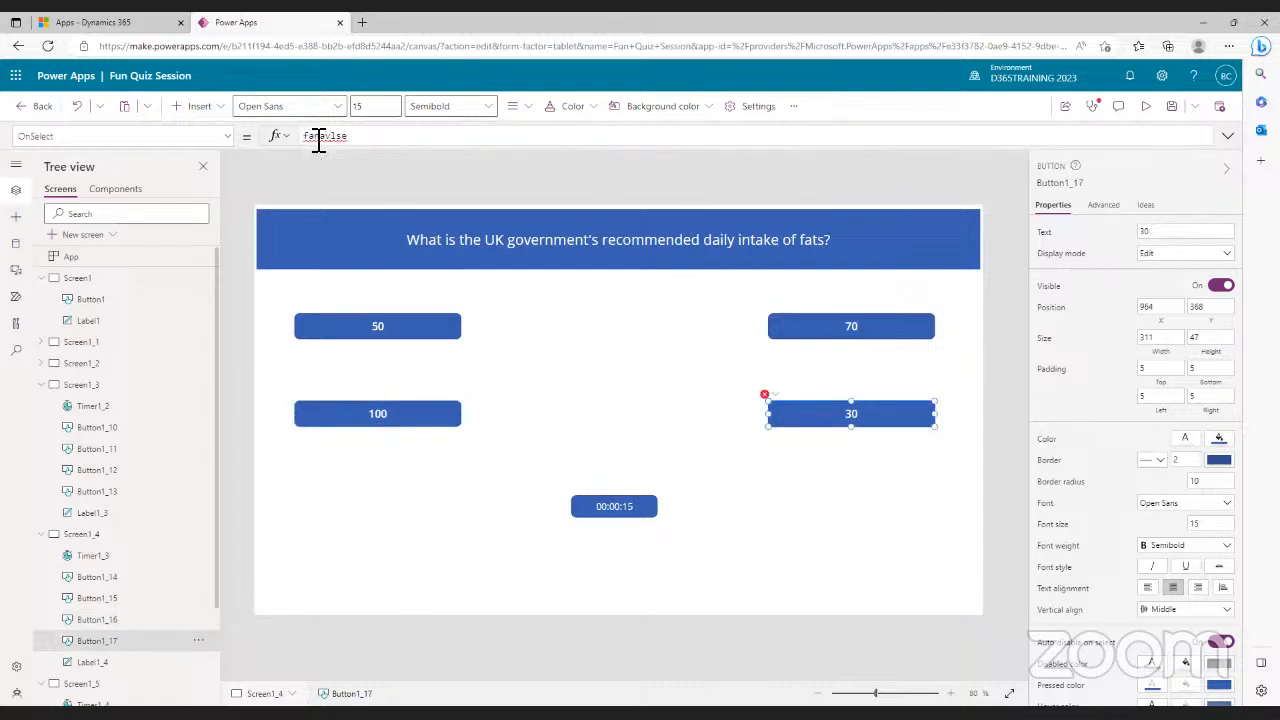
{"action": "left_click_drag", "start_coordinate": [386, 145], "coordinate": [272, 140]}
{"action": "left_click", "coordinate": [273, 137]}
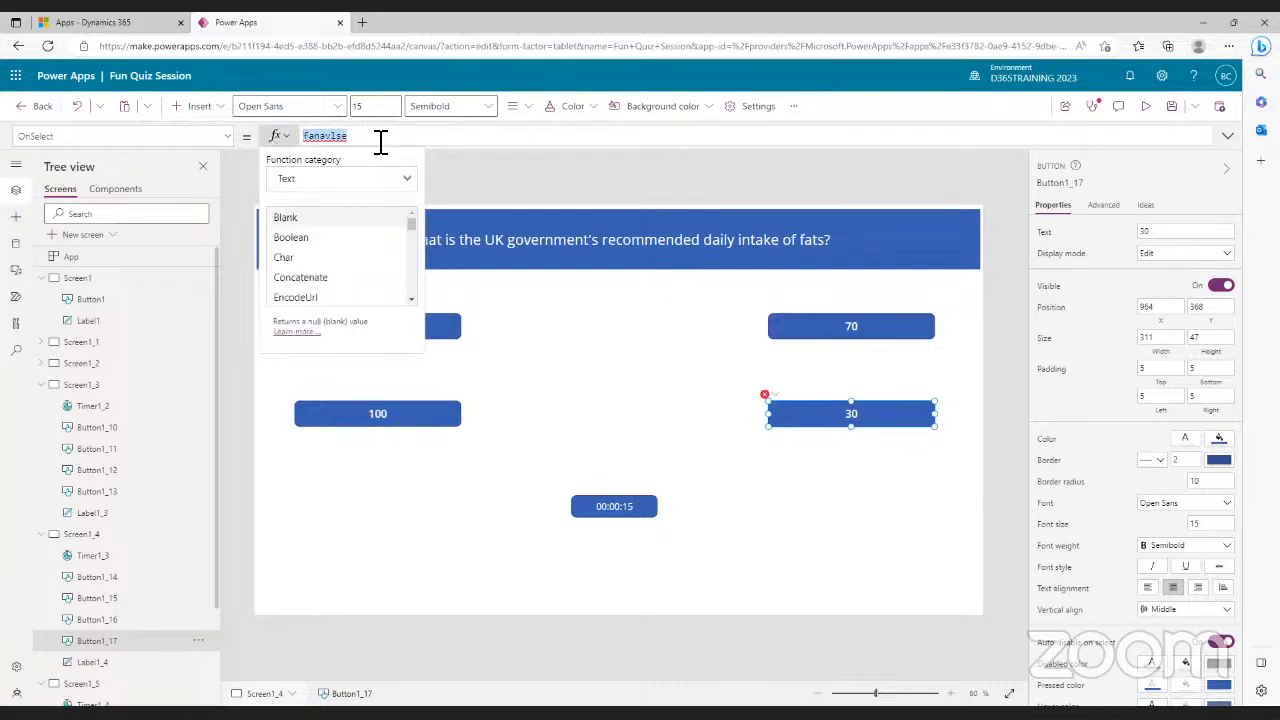
{"action": "key", "text": "BackSpace"}
{"action": "type", "text": "nav"}
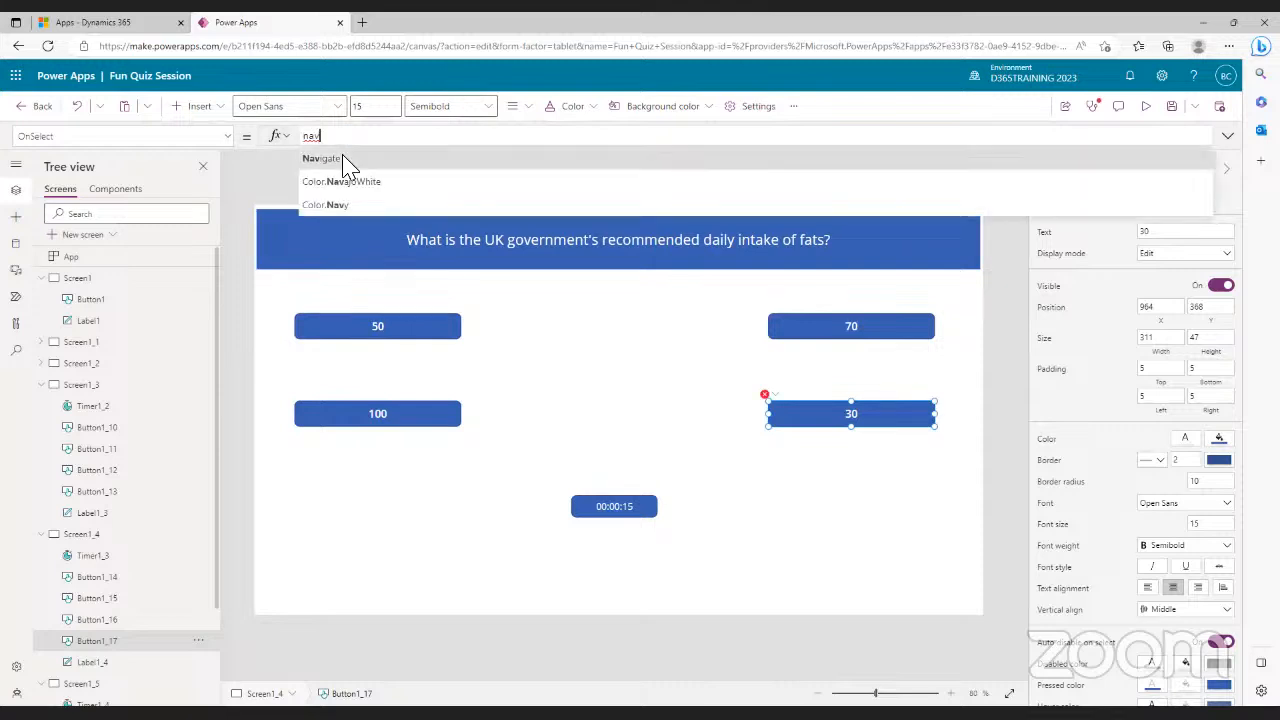
{"action": "left_click", "coordinate": [330, 158]}
{"action": "type", "text": "scr"}
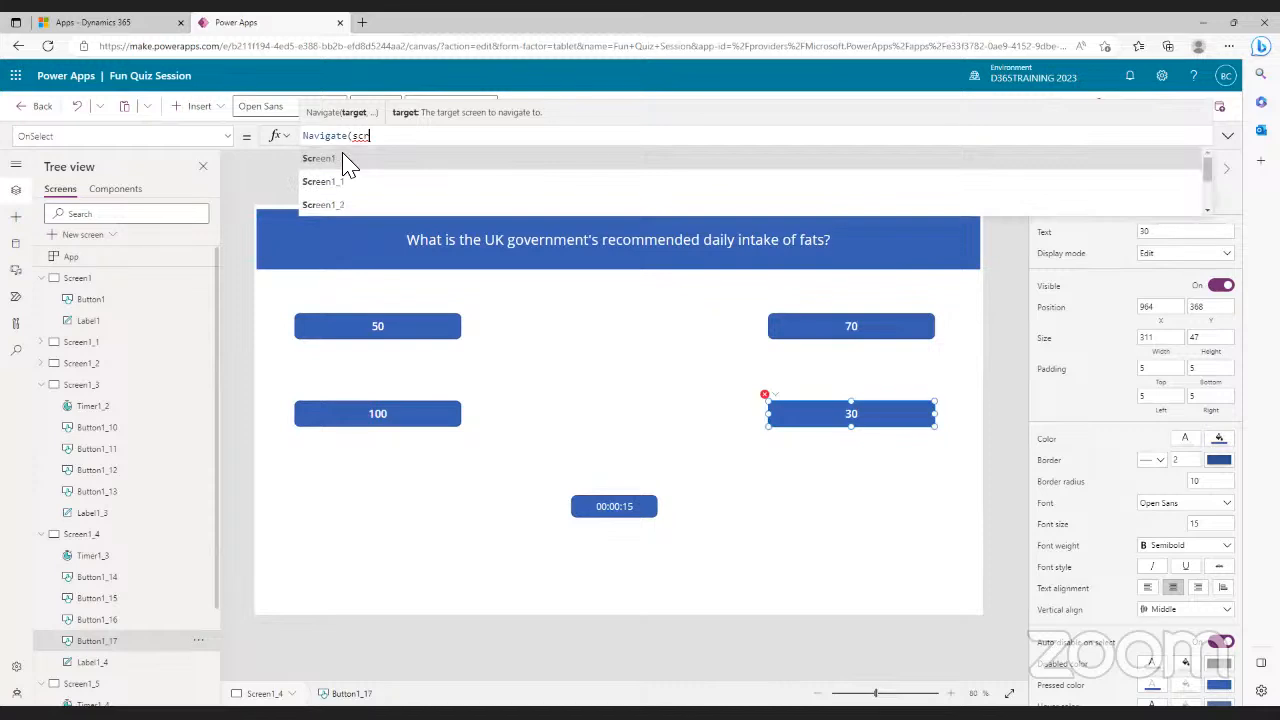
{"action": "left_click", "coordinate": [358, 206]}
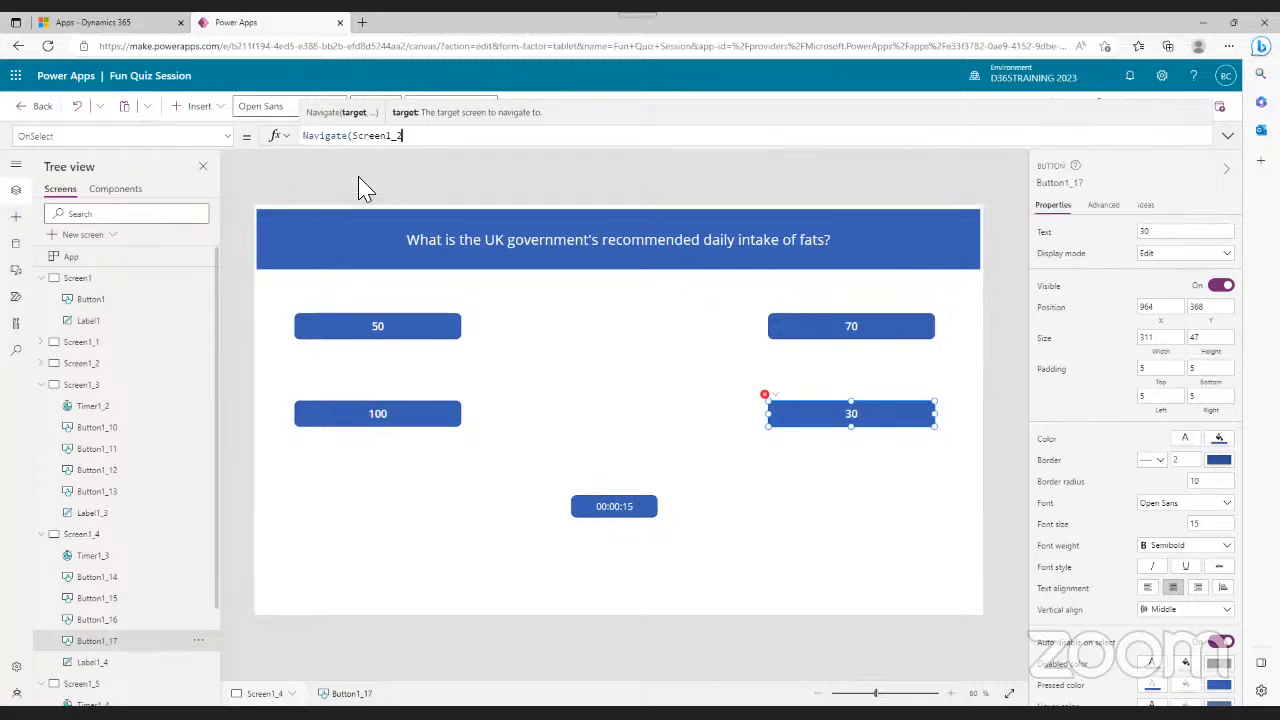
{"action": "key", "text": "BackSpace"}
{"action": "type", "text": "5"}
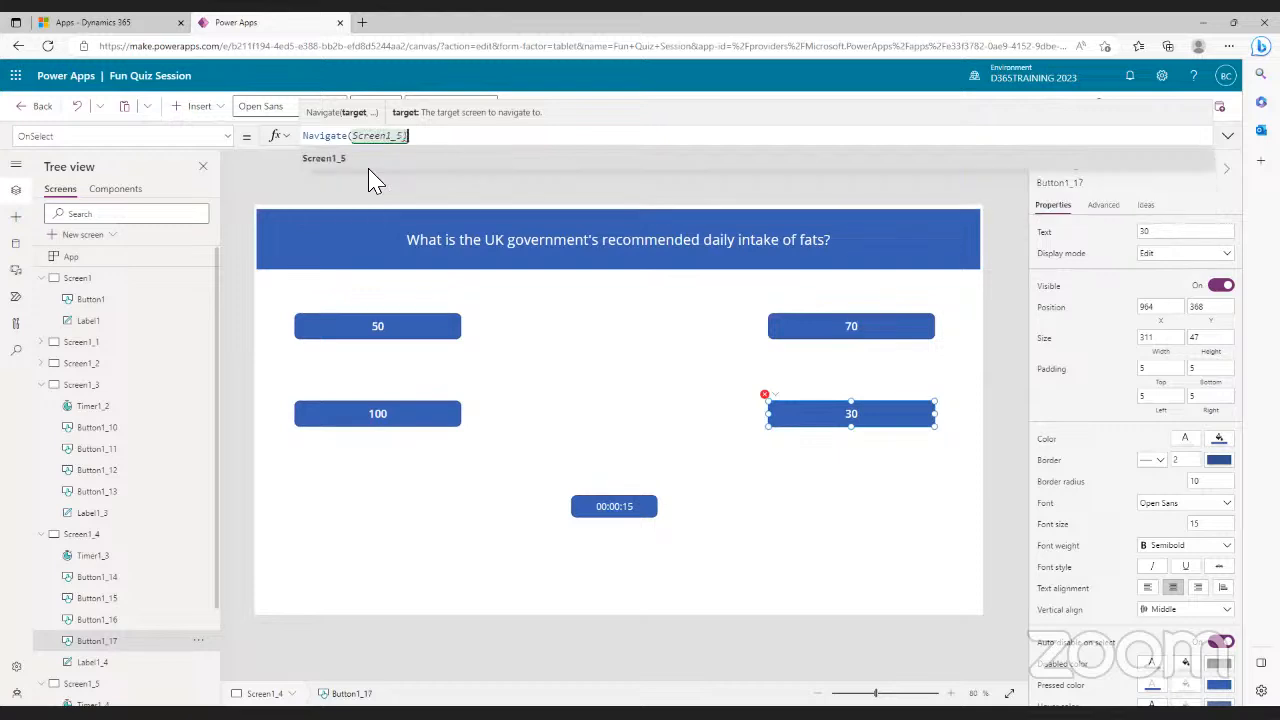
{"action": "type", "text": ")"}
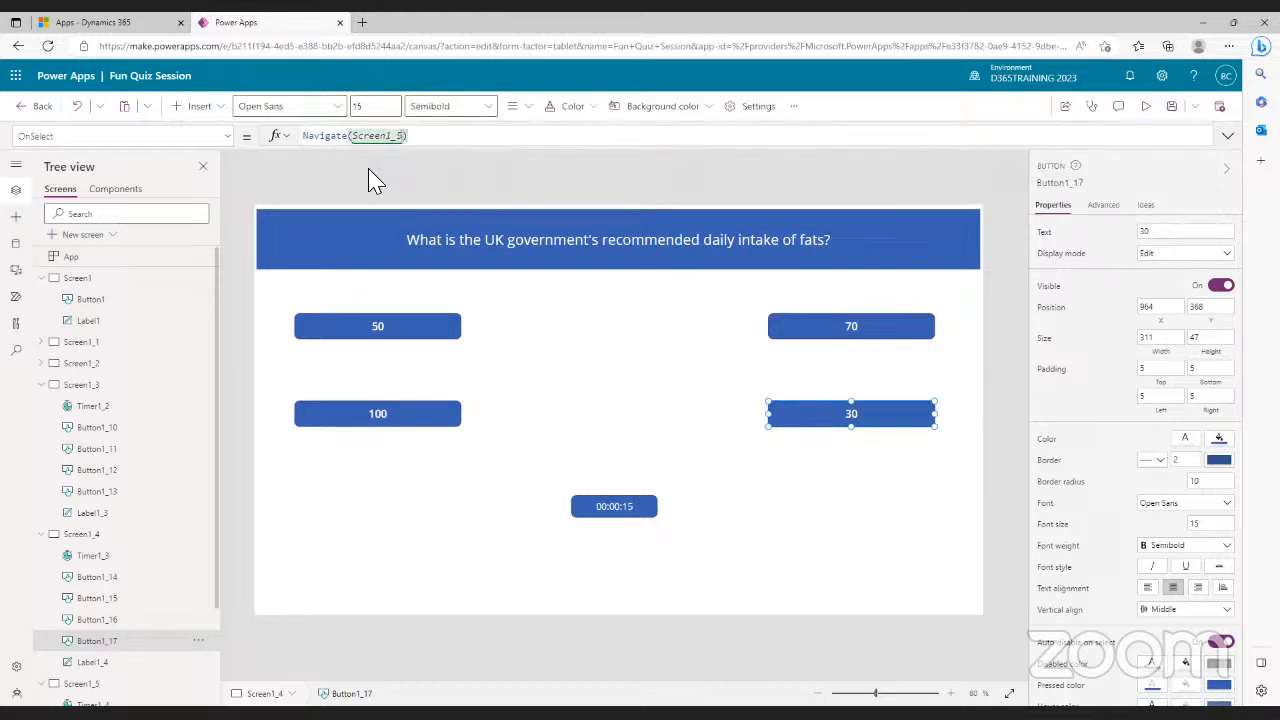
- Give the 70 button the OnSelect formula Navigate(Screen1_5), then deselect it
{"action": "left_click", "coordinate": [406, 330]}
{"action": "left_click", "coordinate": [816, 326]}
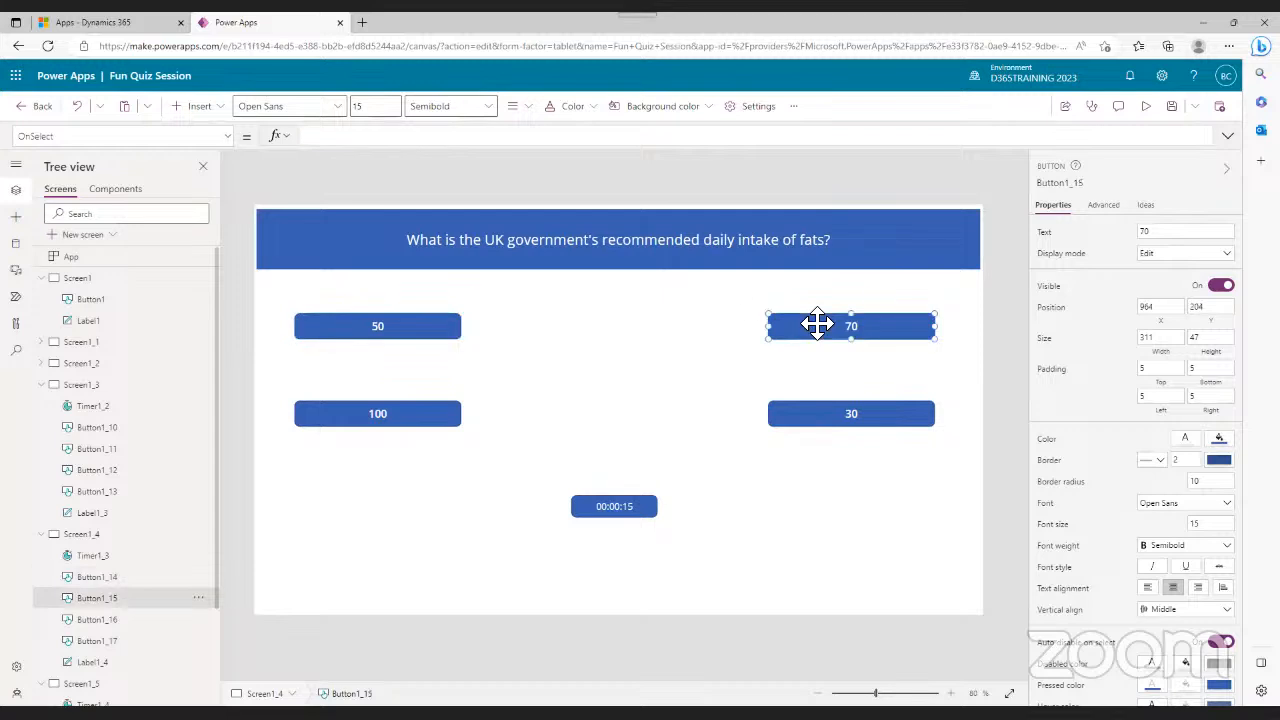
{"action": "left_click", "coordinate": [477, 137]}
{"action": "type", "text": "nav"}
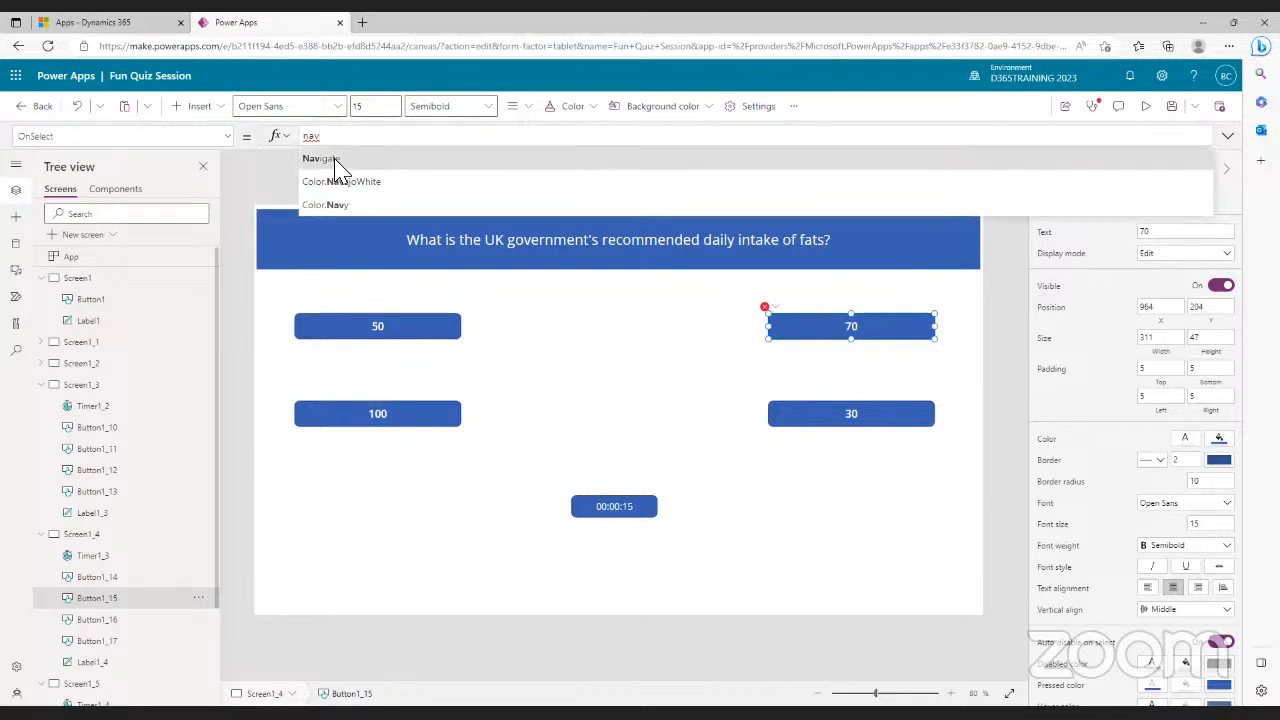
{"action": "left_click", "coordinate": [335, 165]}
{"action": "type", "text": "scr"}
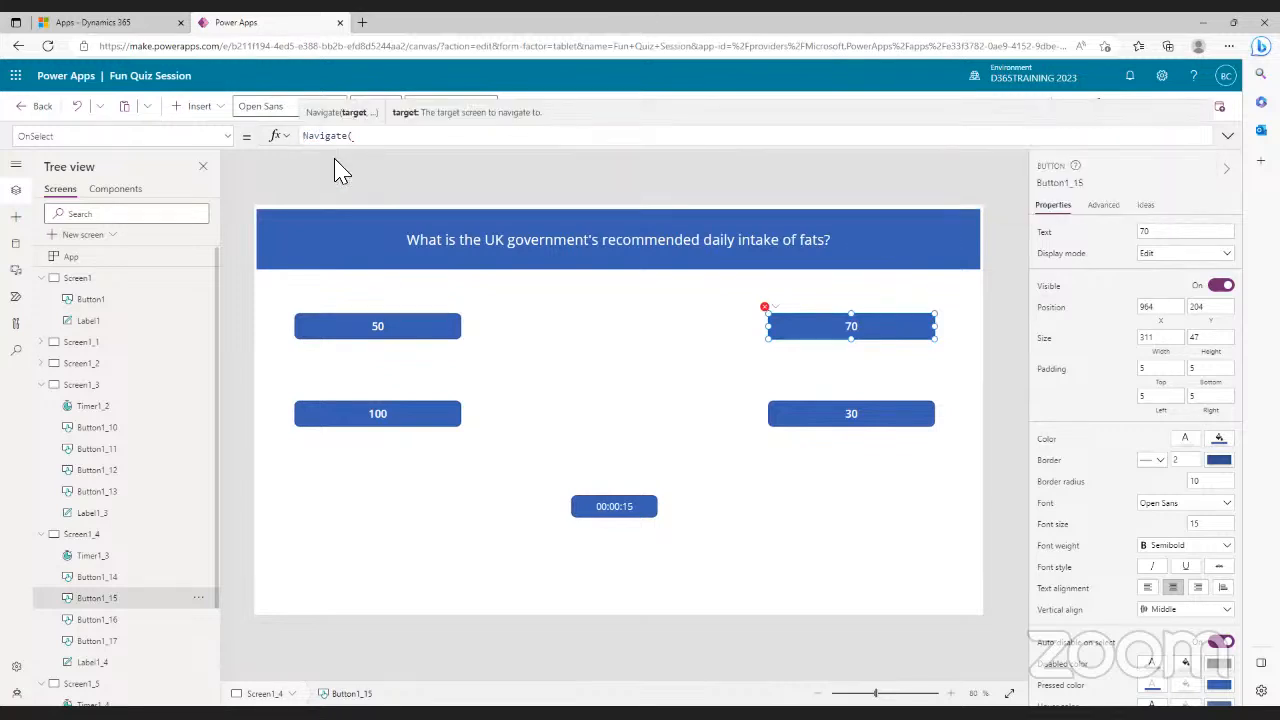
{"action": "type", "text": "ee"}
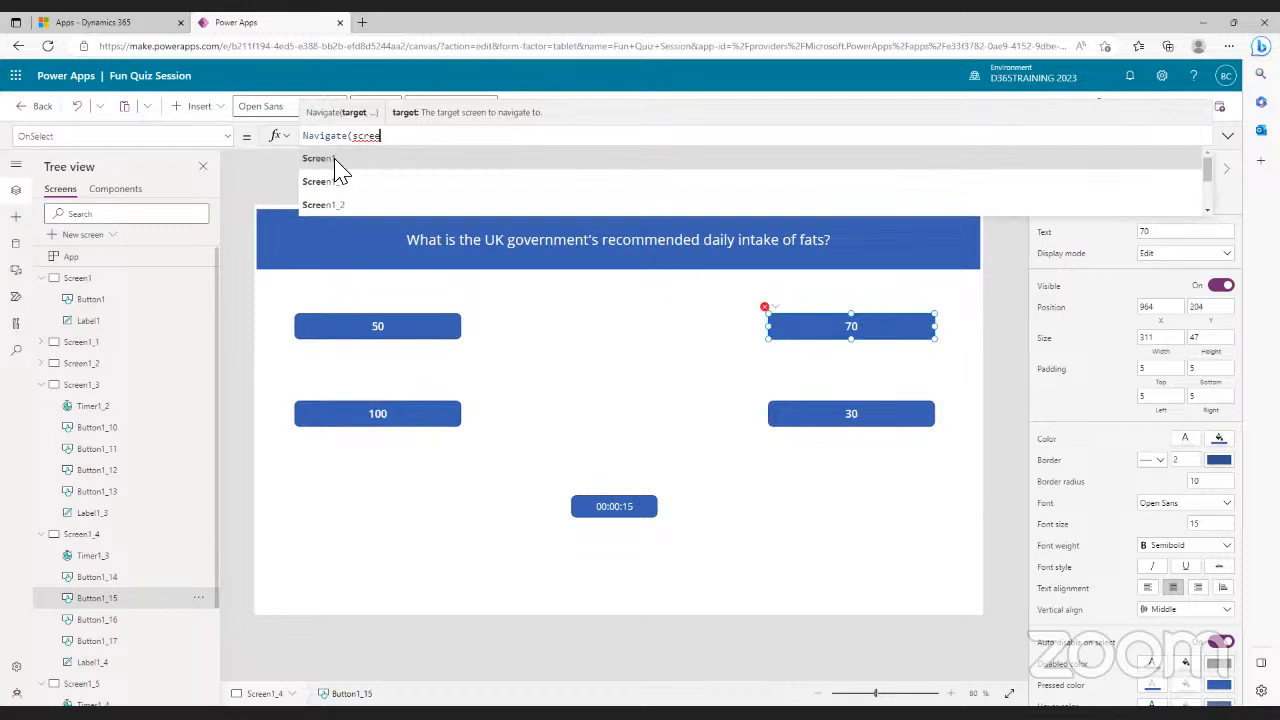
{"action": "left_click", "coordinate": [349, 206]}
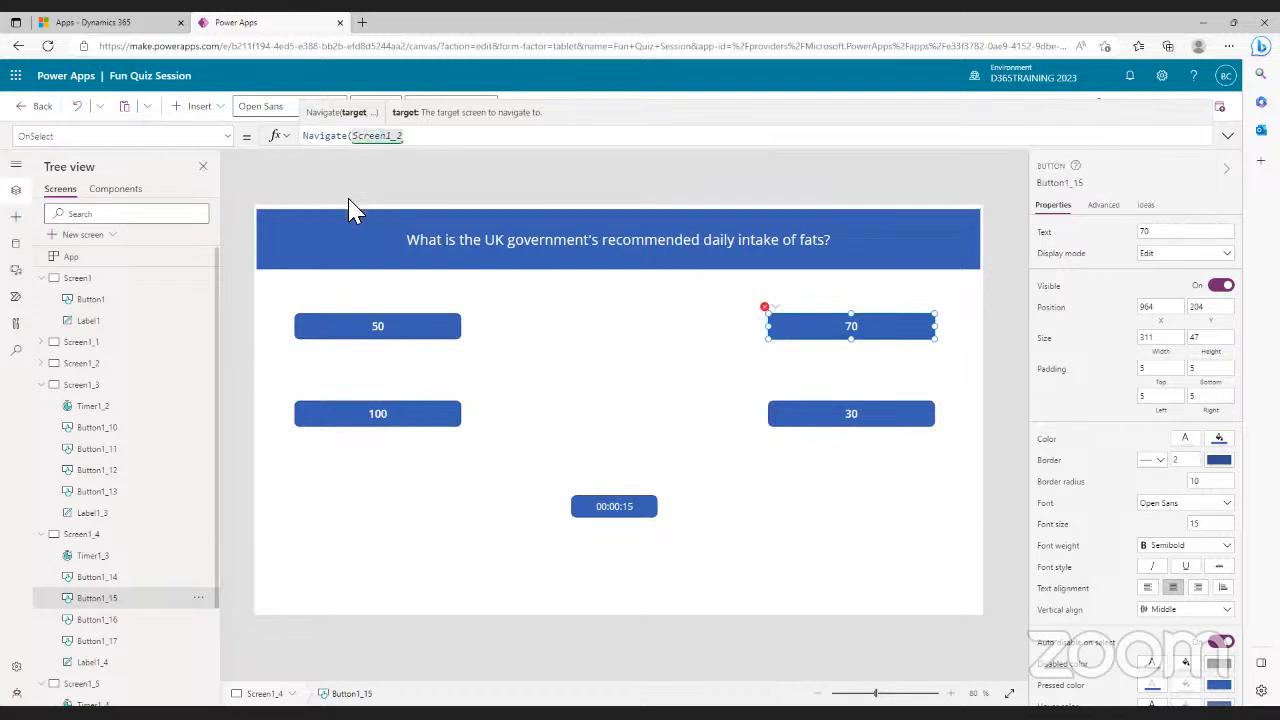
{"action": "key", "text": "BackSpace"}
{"action": "type", "text": "5)"}
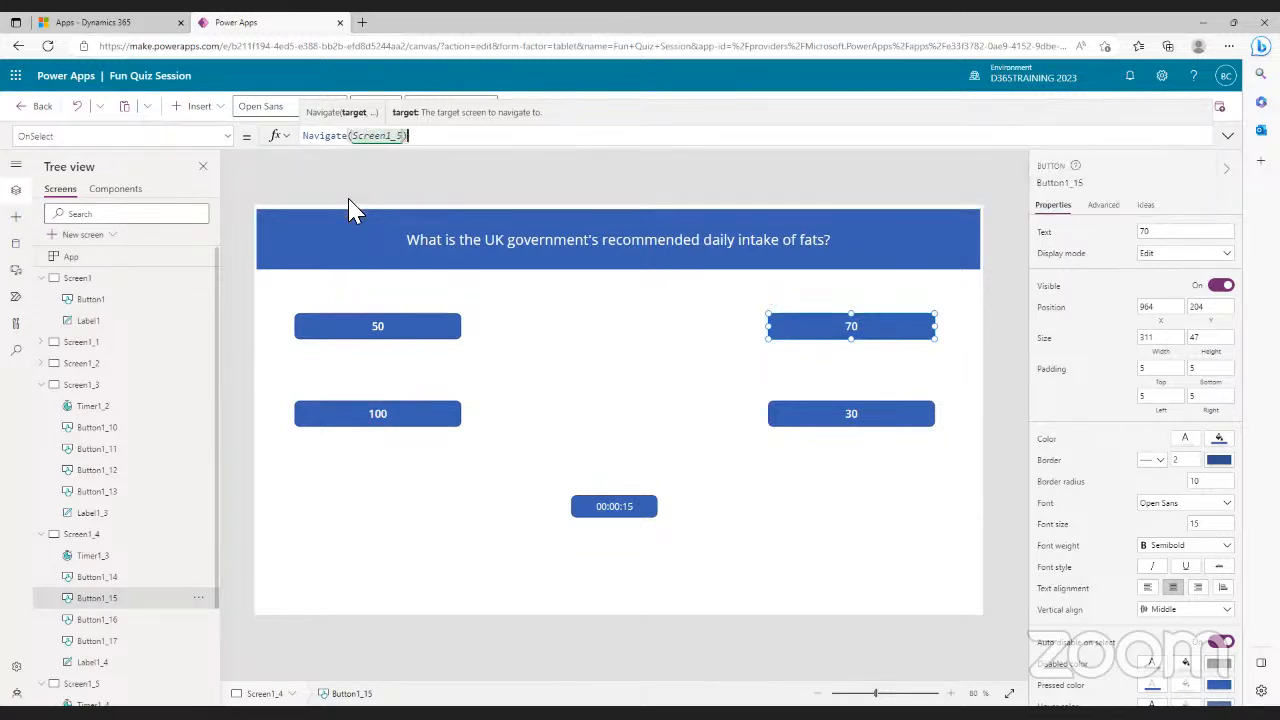
{"action": "left_click", "coordinate": [645, 425]}
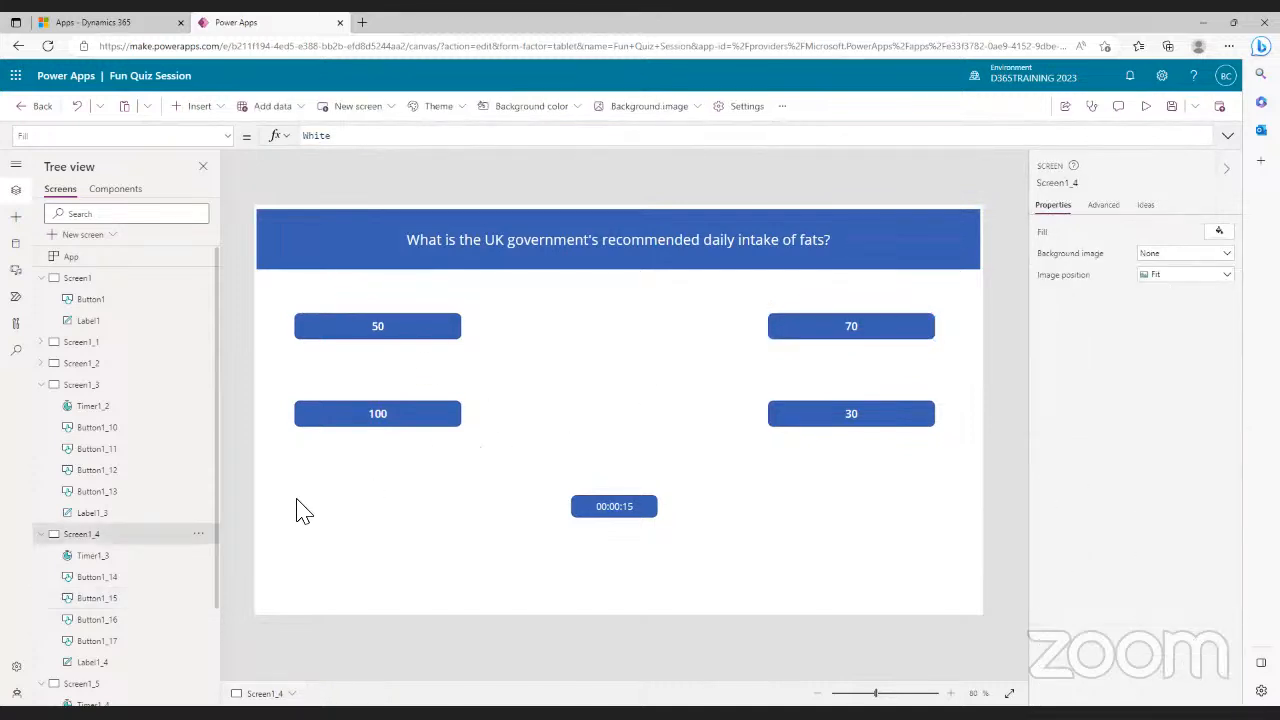
- Collapse Screen1_3 and Screen1_4 in the Tree view and open Screen1_5
{"action": "left_click", "coordinate": [44, 385]}
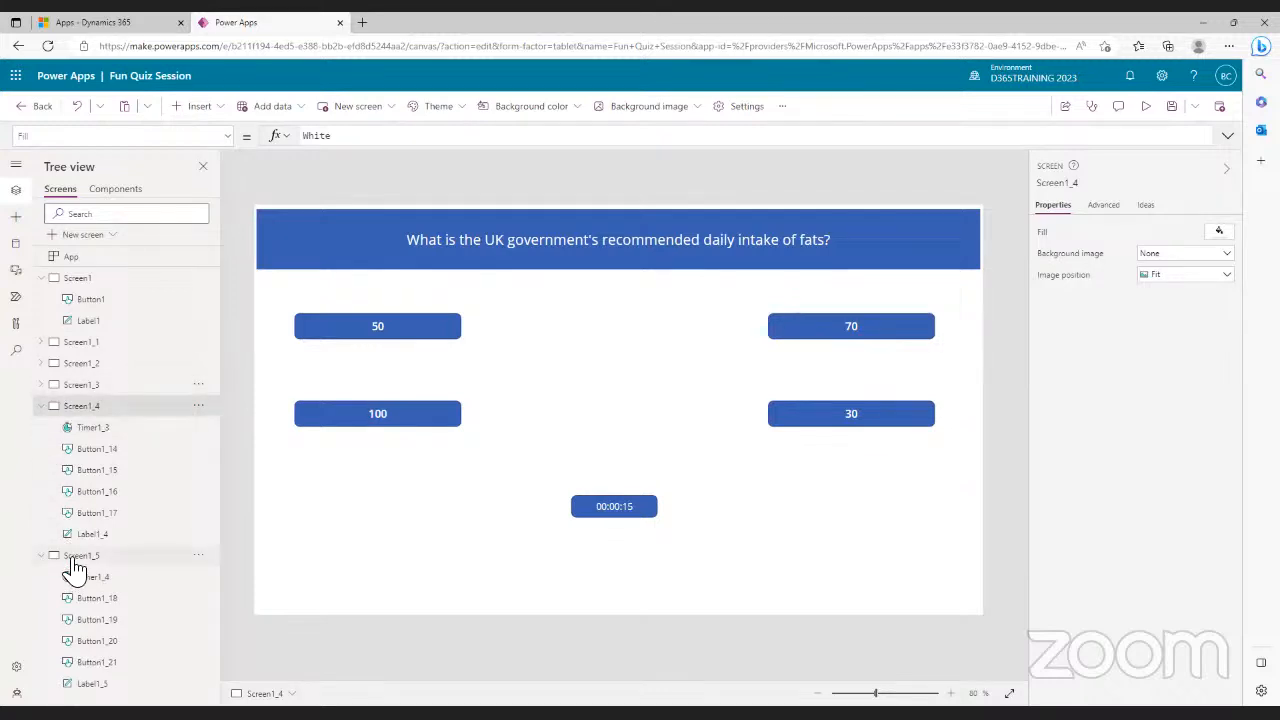
{"action": "left_click", "coordinate": [41, 407]}
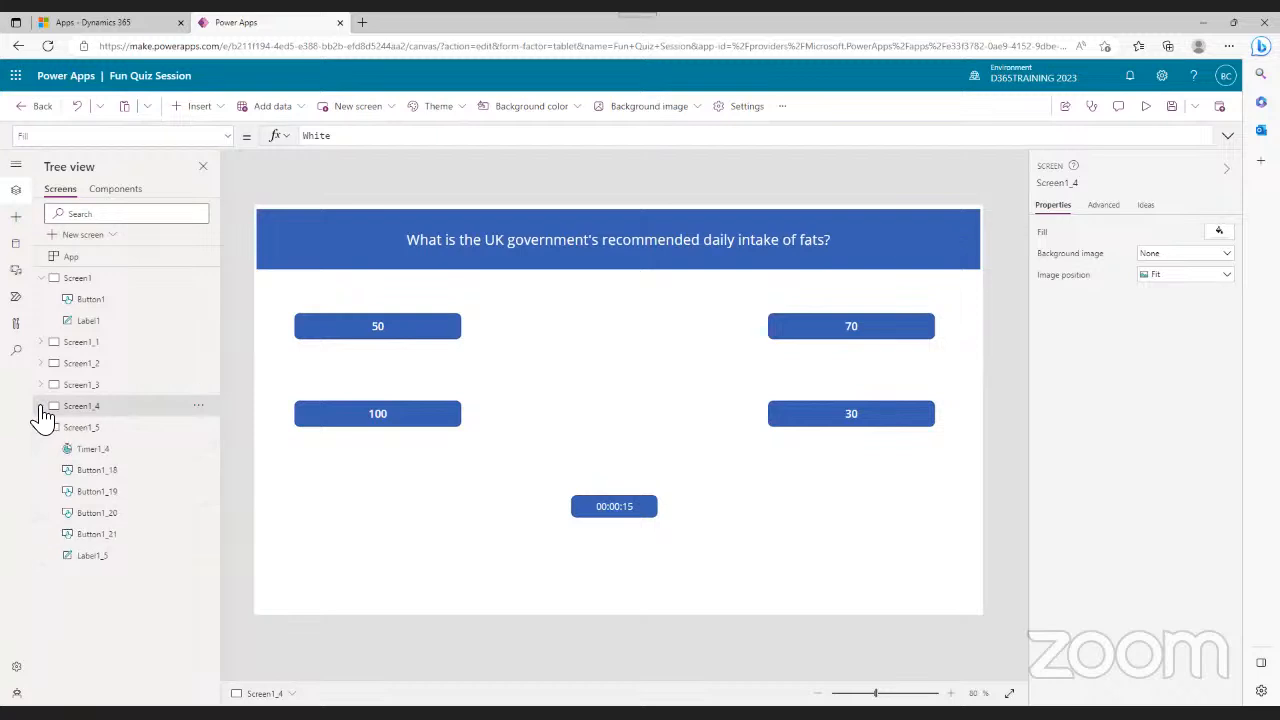
{"action": "left_click", "coordinate": [63, 428]}
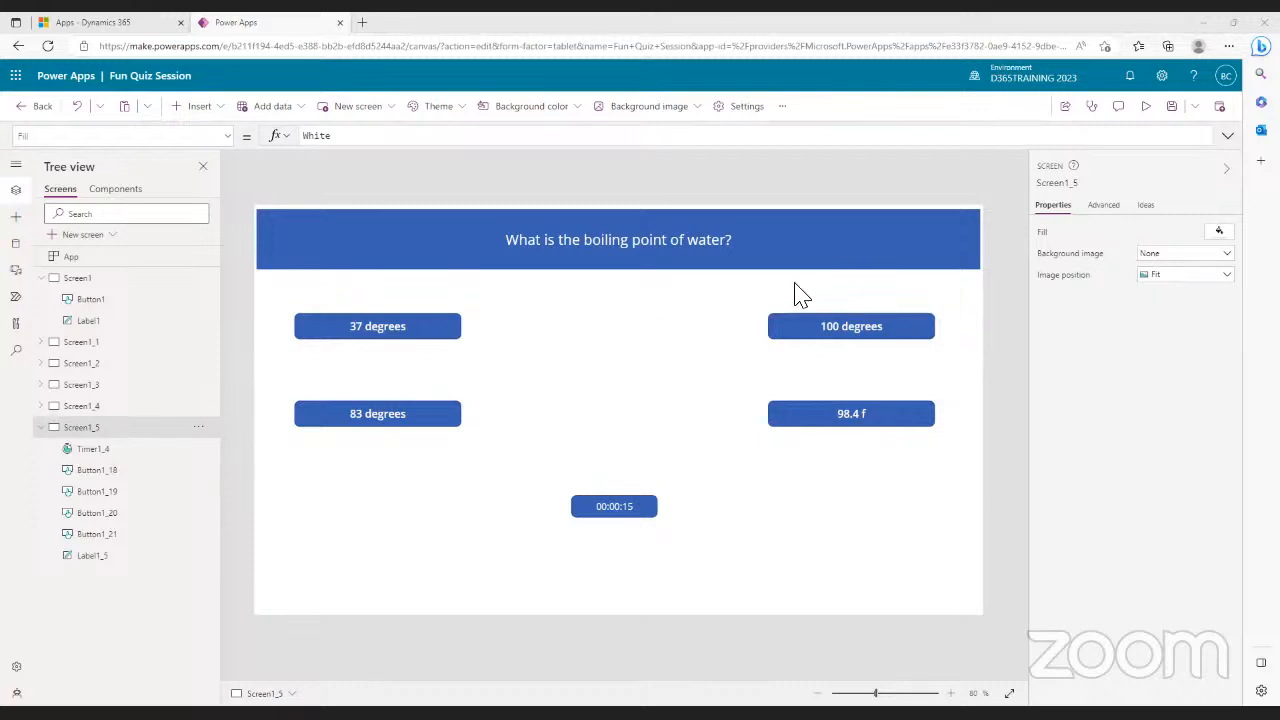
- Replace 'boiling point of water?' in the question title with 'Burj Khalifa located'
{"action": "left_click", "coordinate": [651, 255]}
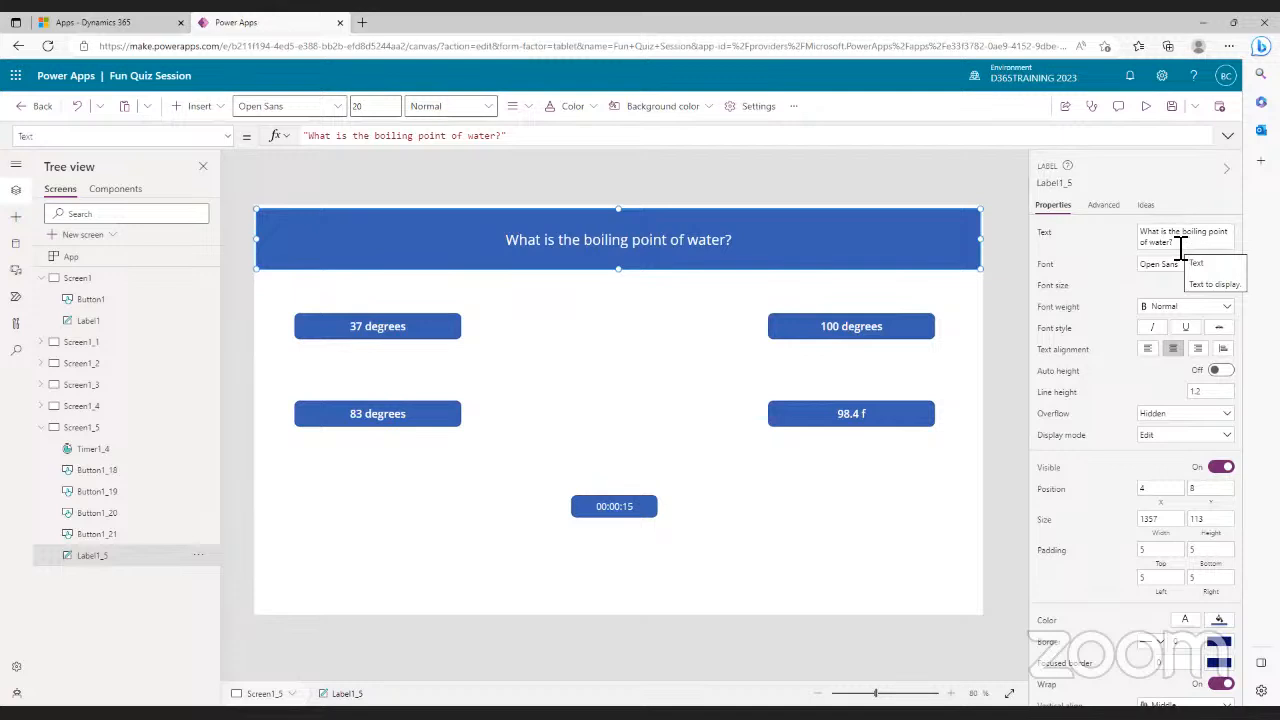
{"action": "left_click_drag", "start_coordinate": [1181, 248], "coordinate": [1187, 236]}
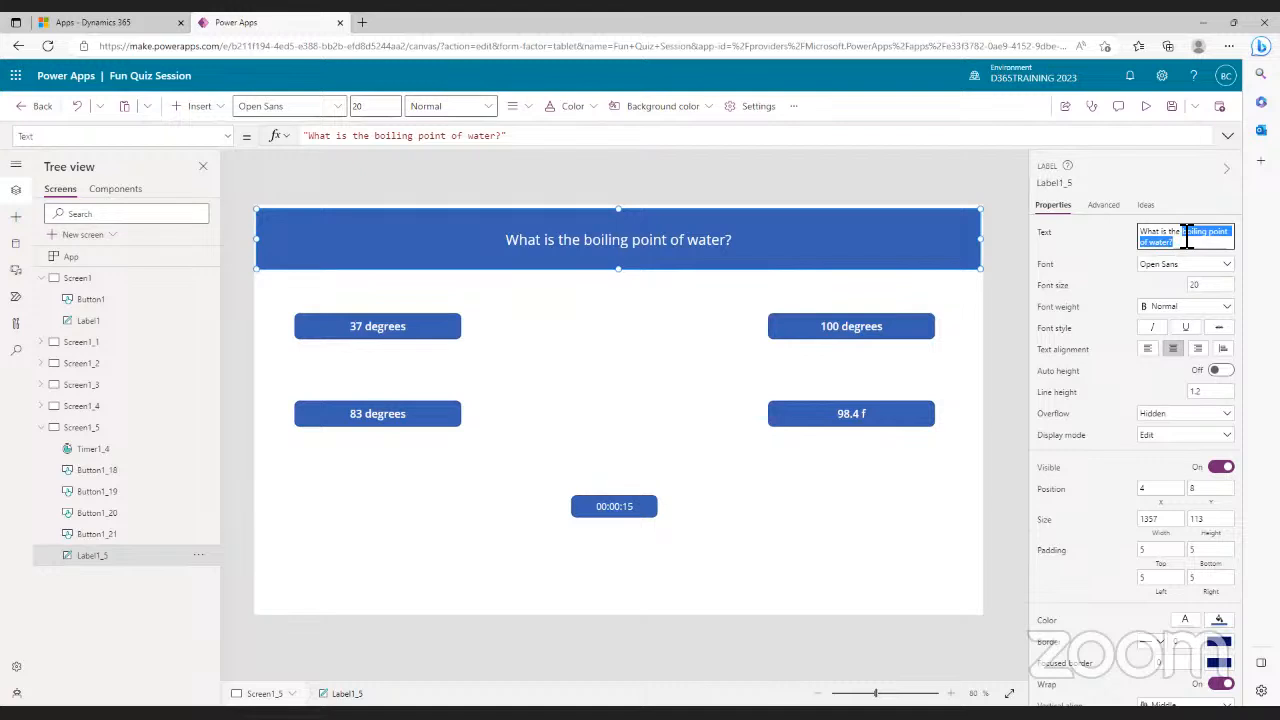
{"action": "type", "text": "u"}
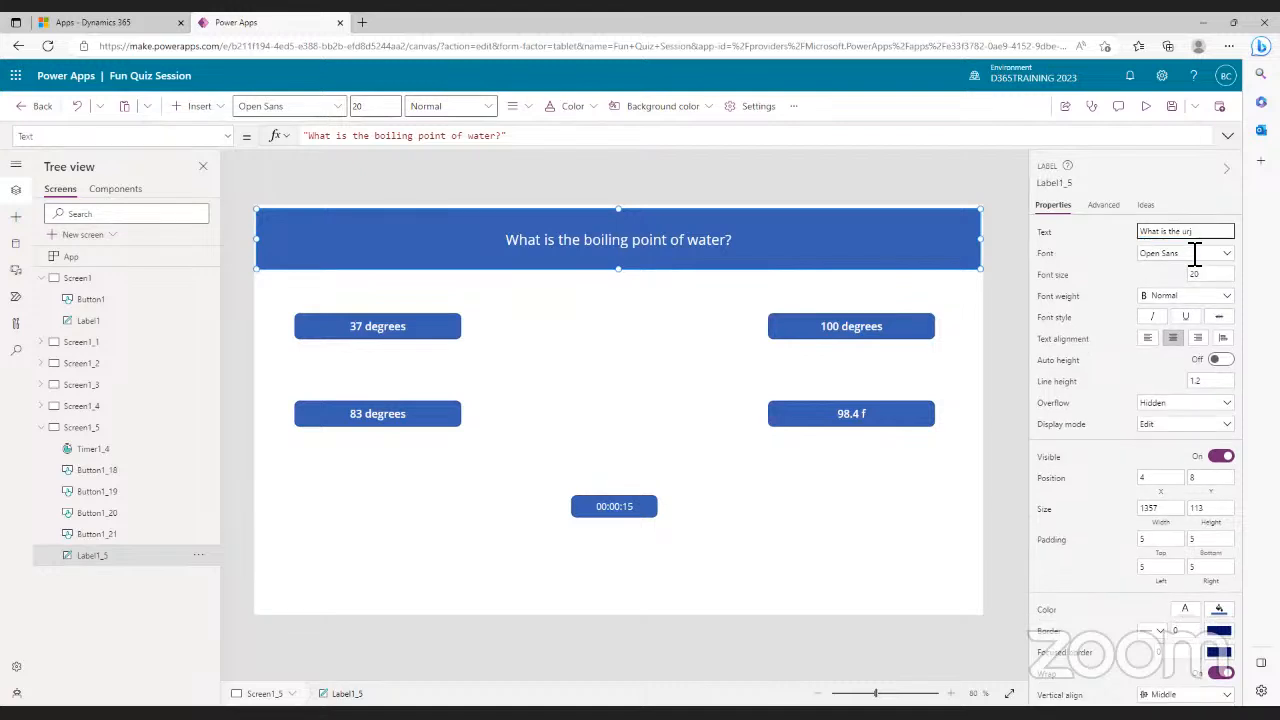
{"action": "key", "text": "BackSpace"}
{"action": "type", "text": "Burj Khalifa located?"}
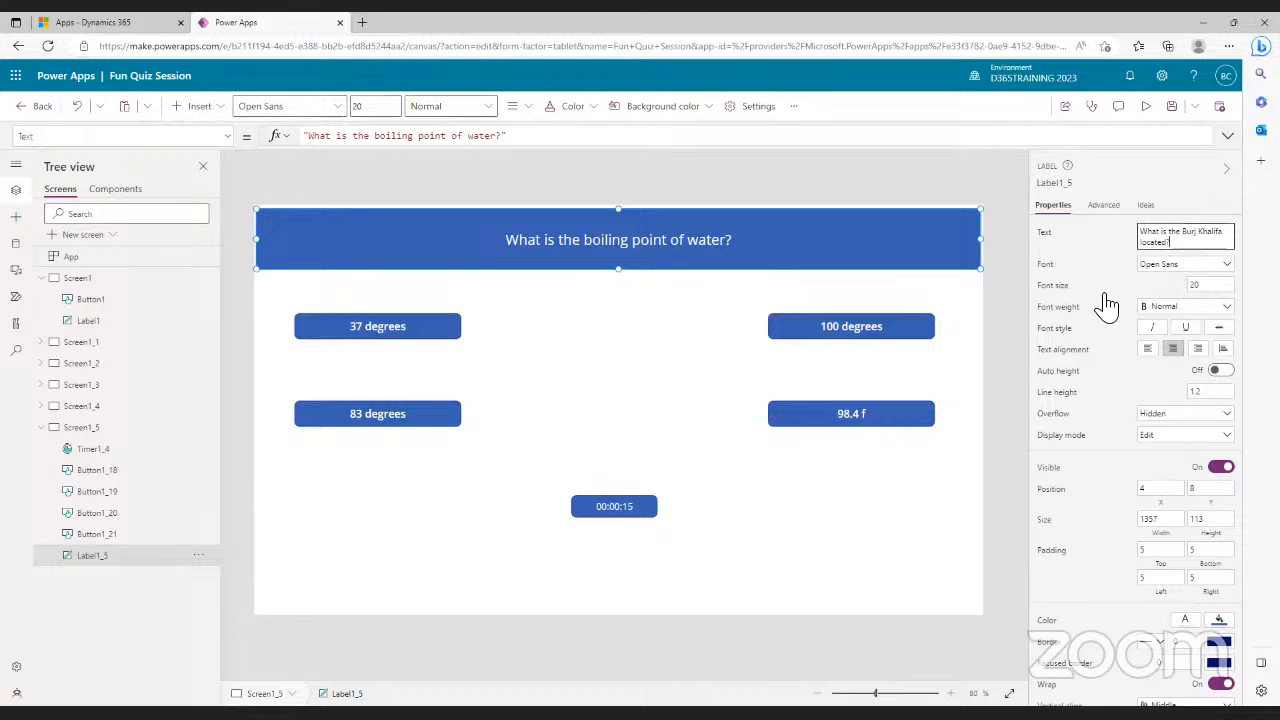
{"action": "left_click", "coordinate": [876, 330]}
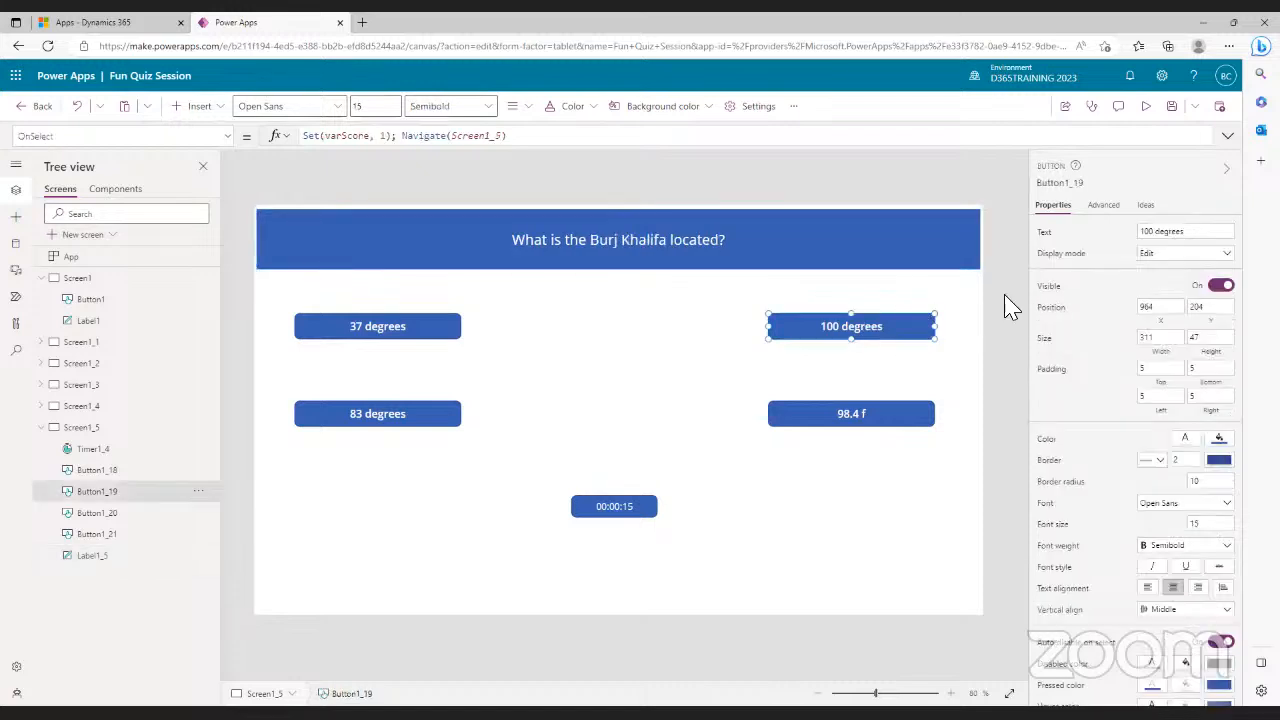
- Replace the four temperature answers with France, Lagos, Dubai and USA
{"action": "left_click", "coordinate": [1203, 233]}
{"action": "type", "text": "France"}
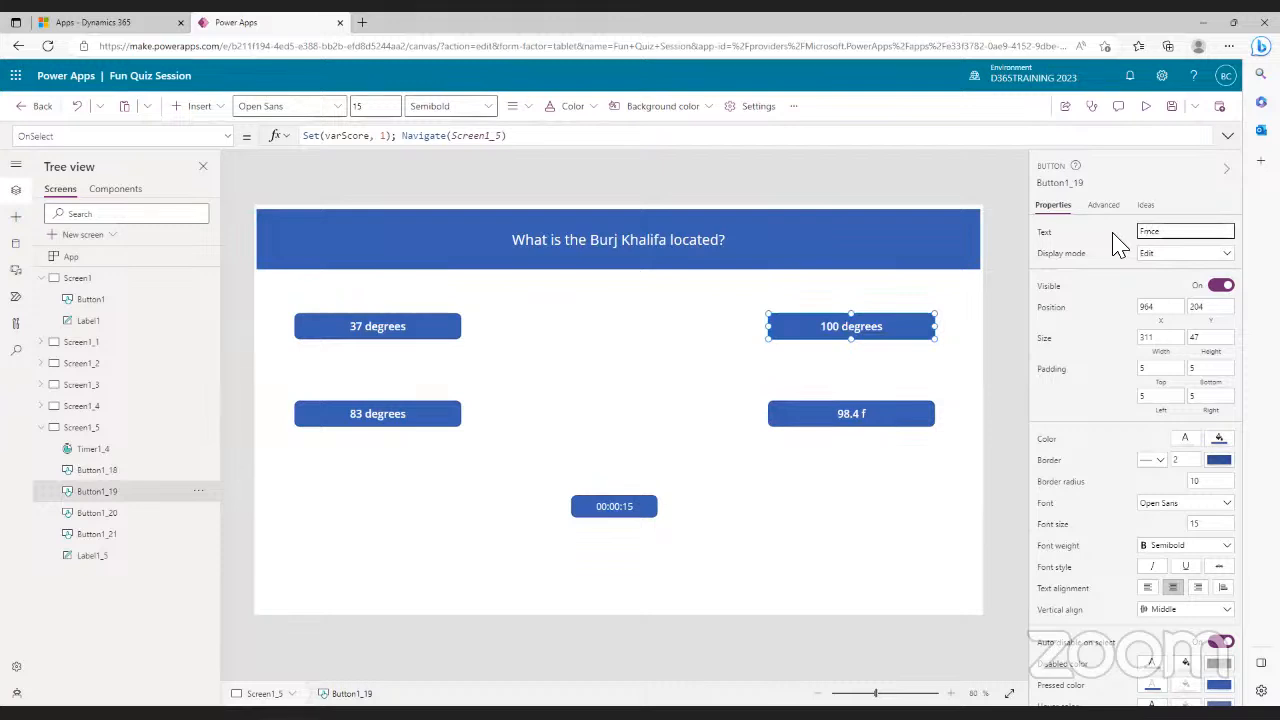
{"action": "left_click", "coordinate": [423, 330]}
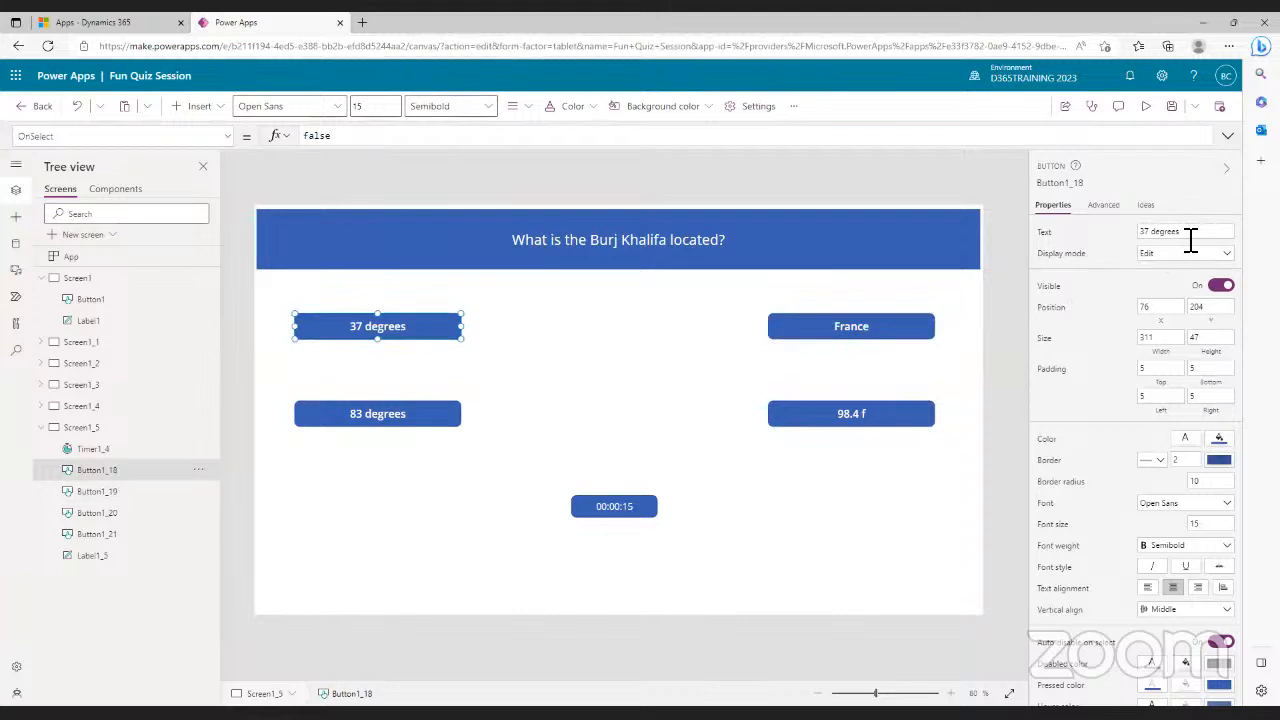
{"action": "left_click_drag", "start_coordinate": [1191, 238], "coordinate": [1137, 243]}
{"action": "type", "text": "Lo"}
{"action": "type", "text": "go"}
{"action": "left_click", "coordinate": [425, 418]}
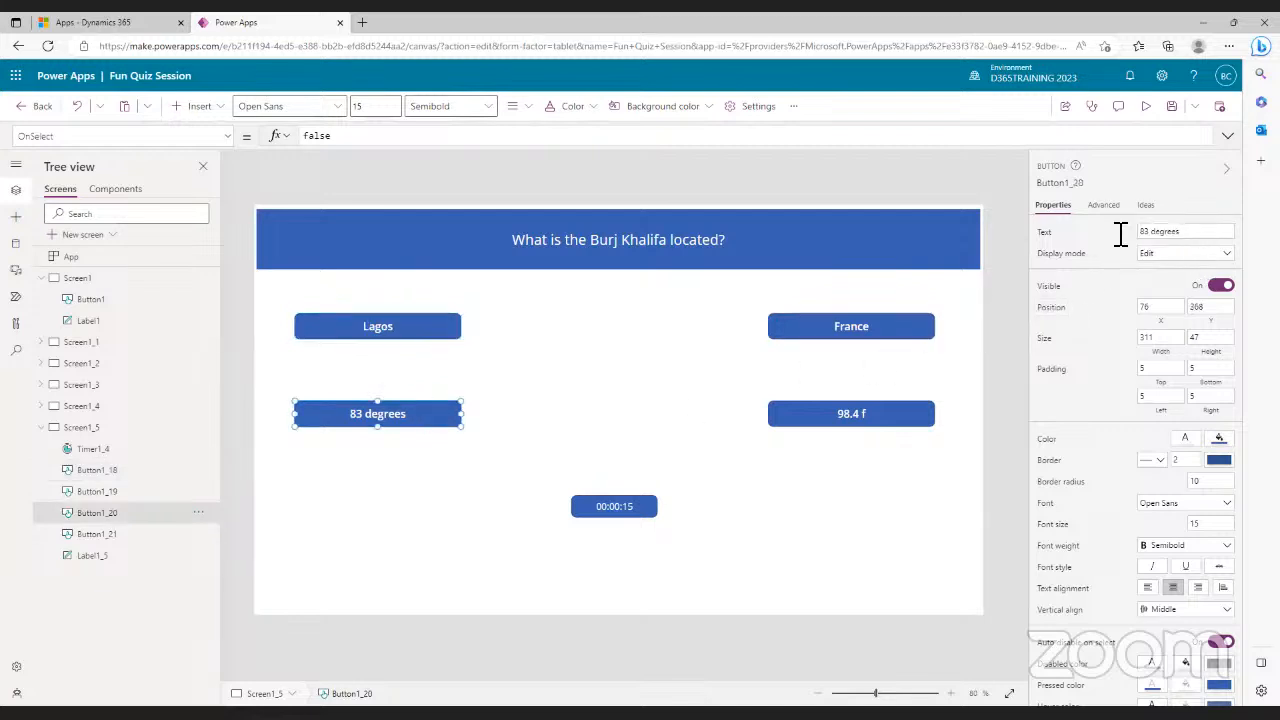
{"action": "left_click_drag", "start_coordinate": [1197, 233], "coordinate": [1120, 240]}
{"action": "type", "text": "Dubai"}
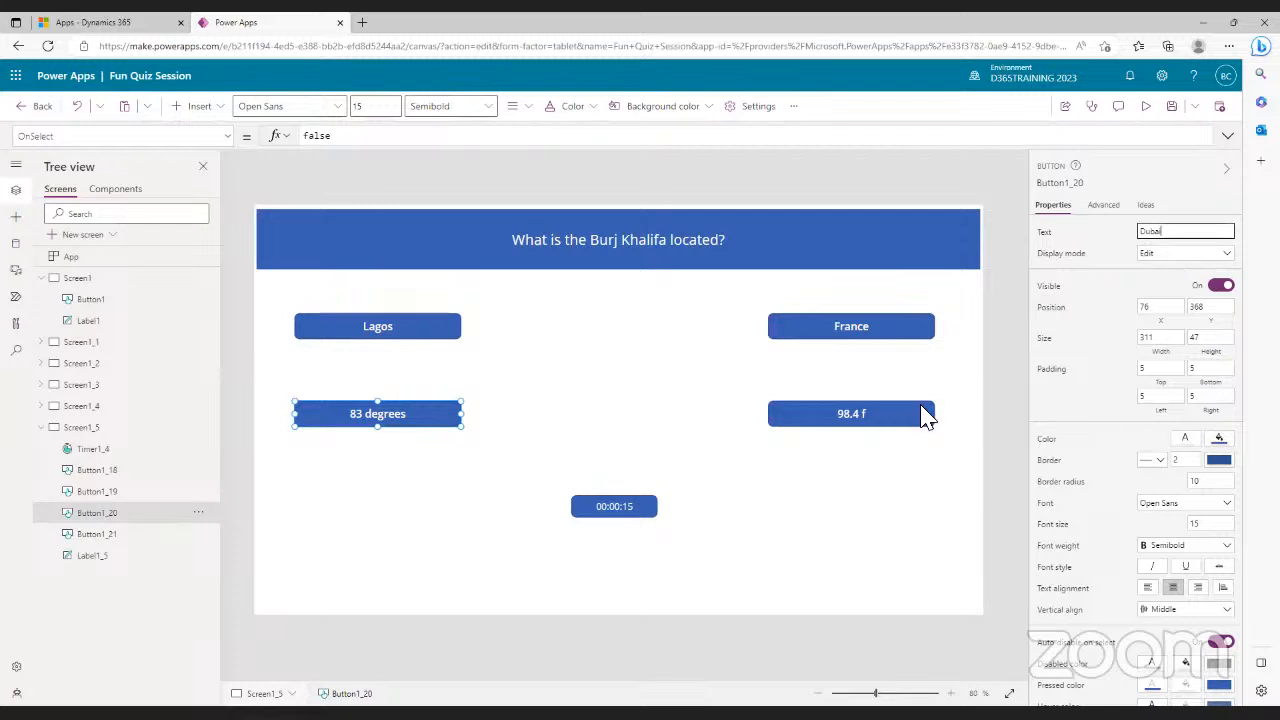
{"action": "left_click", "coordinate": [848, 416]}
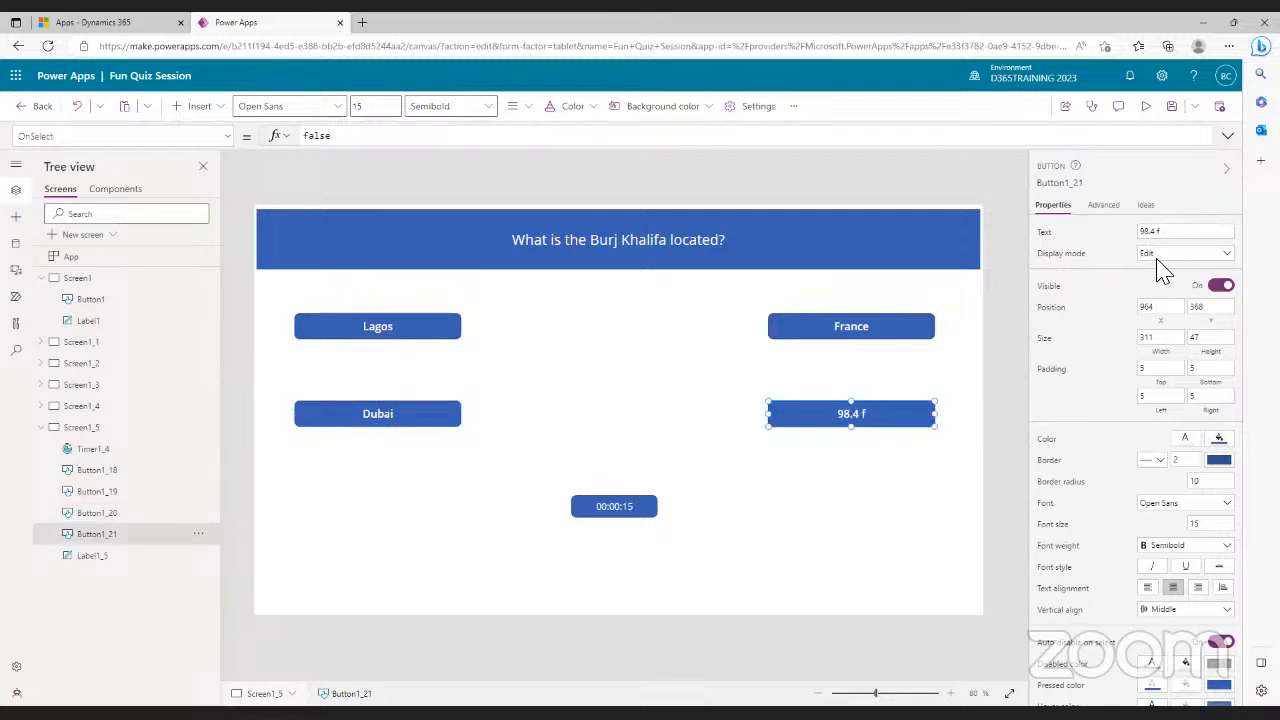
{"action": "left_click", "coordinate": [1139, 232]}
{"action": "type", "text": "USA"}
{"action": "left_click", "coordinate": [768, 500]}
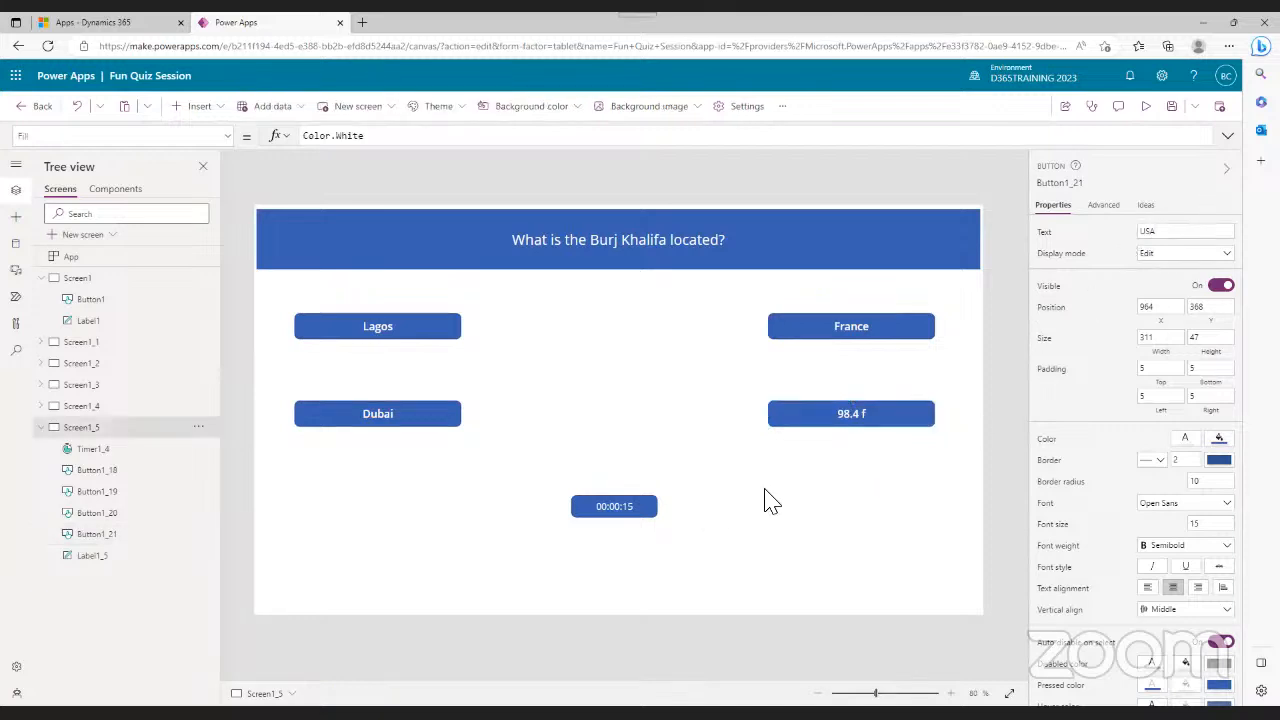
- Replace the Lagos button's false OnSelect with Navigate(Screen1_6)
{"action": "left_click", "coordinate": [444, 336]}
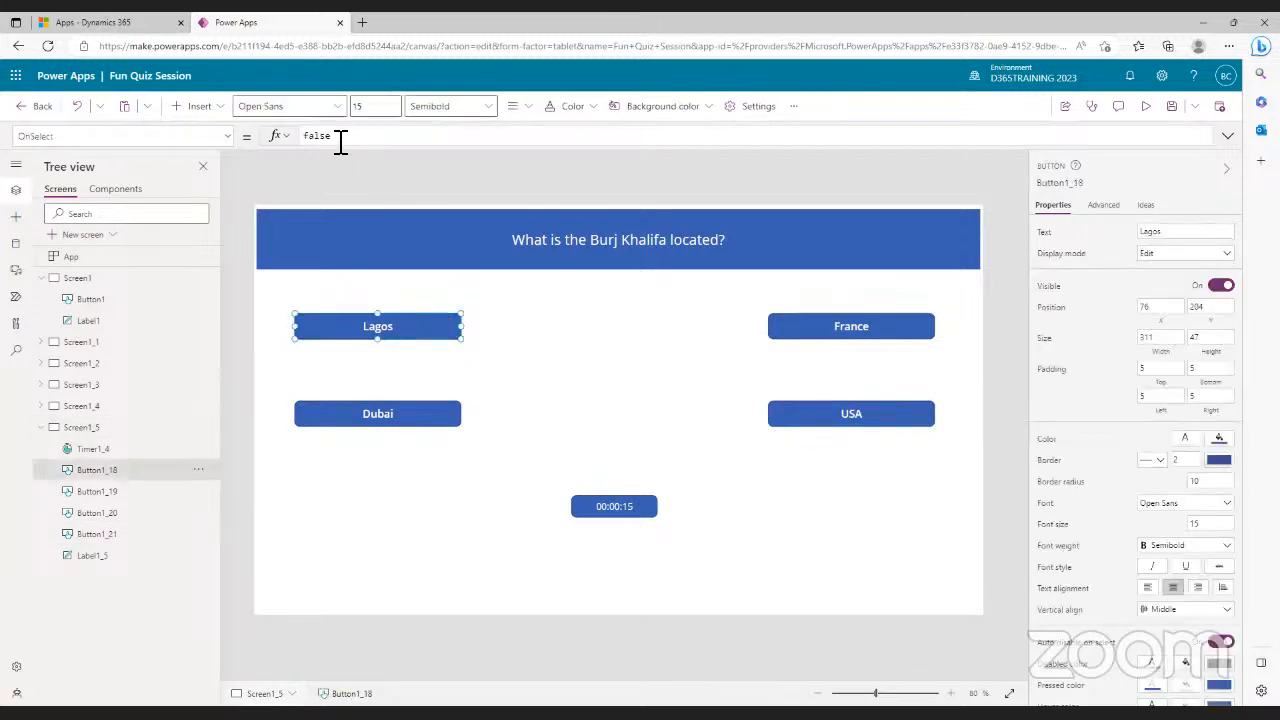
{"action": "double_click", "coordinate": [309, 137]}
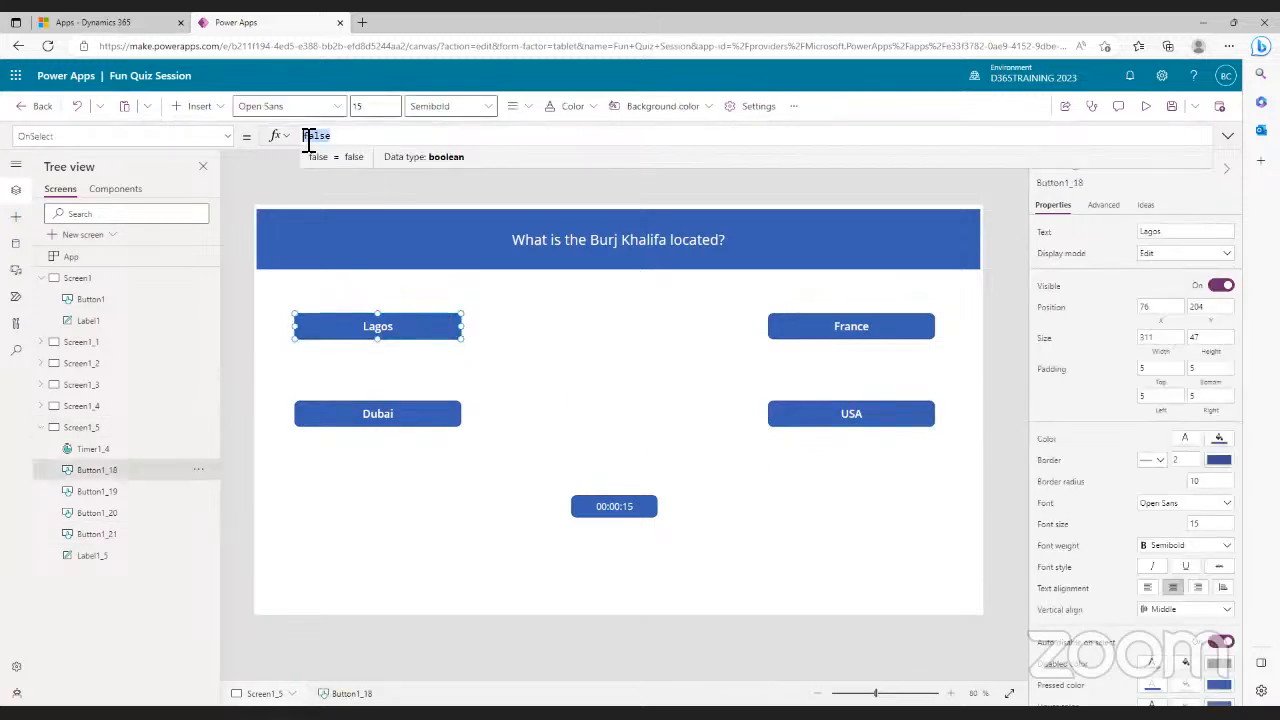
{"action": "type", "text": "na"}
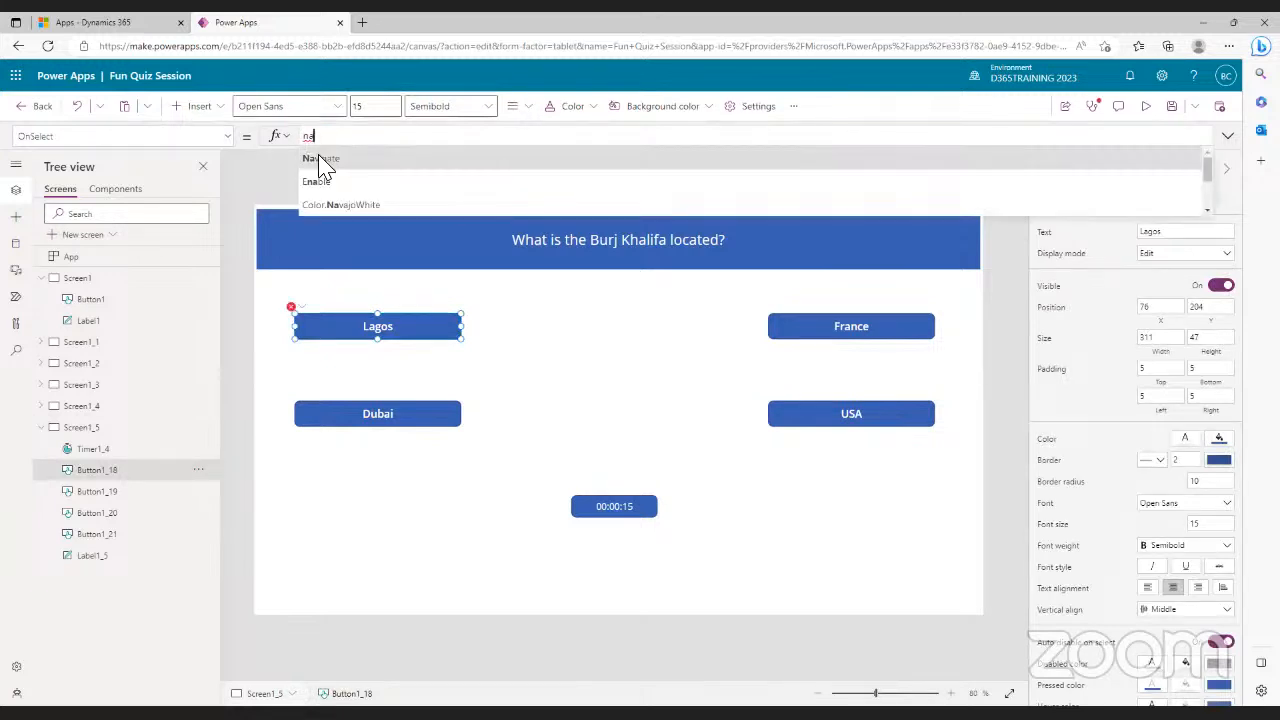
{"action": "left_click", "coordinate": [318, 160]}
{"action": "type", "text": "scr"}
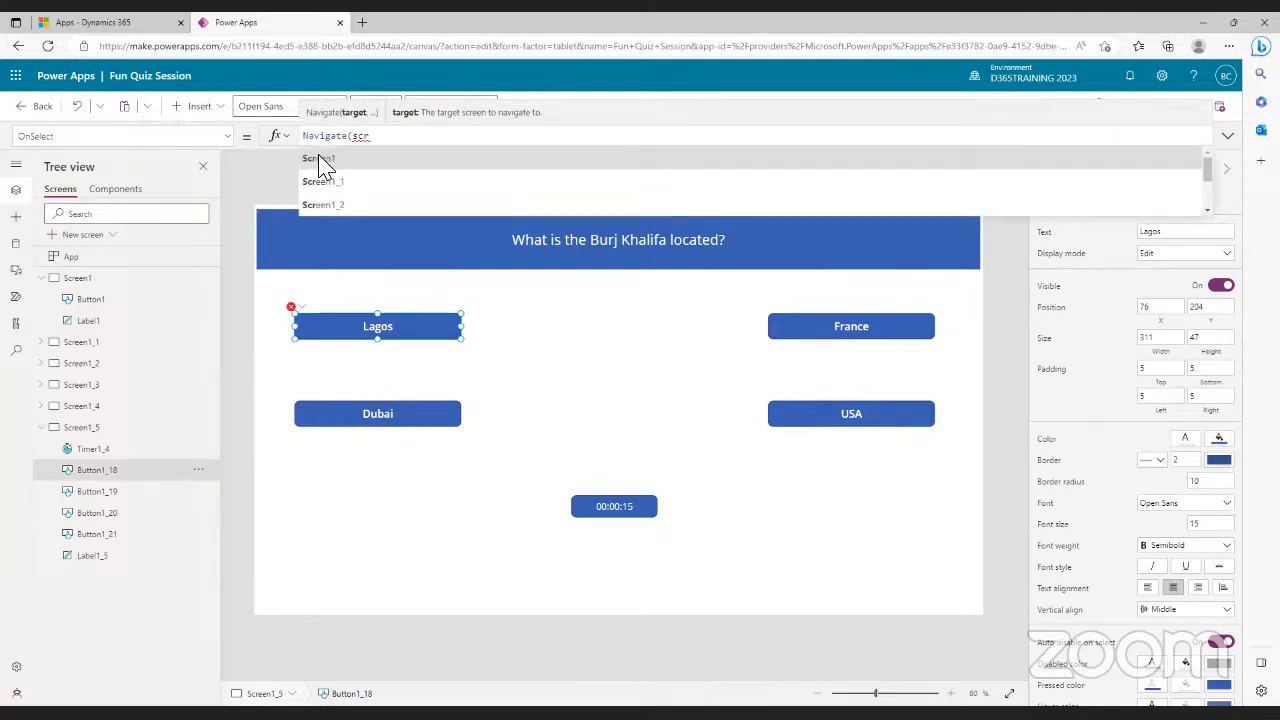
{"action": "left_click", "coordinate": [334, 206]}
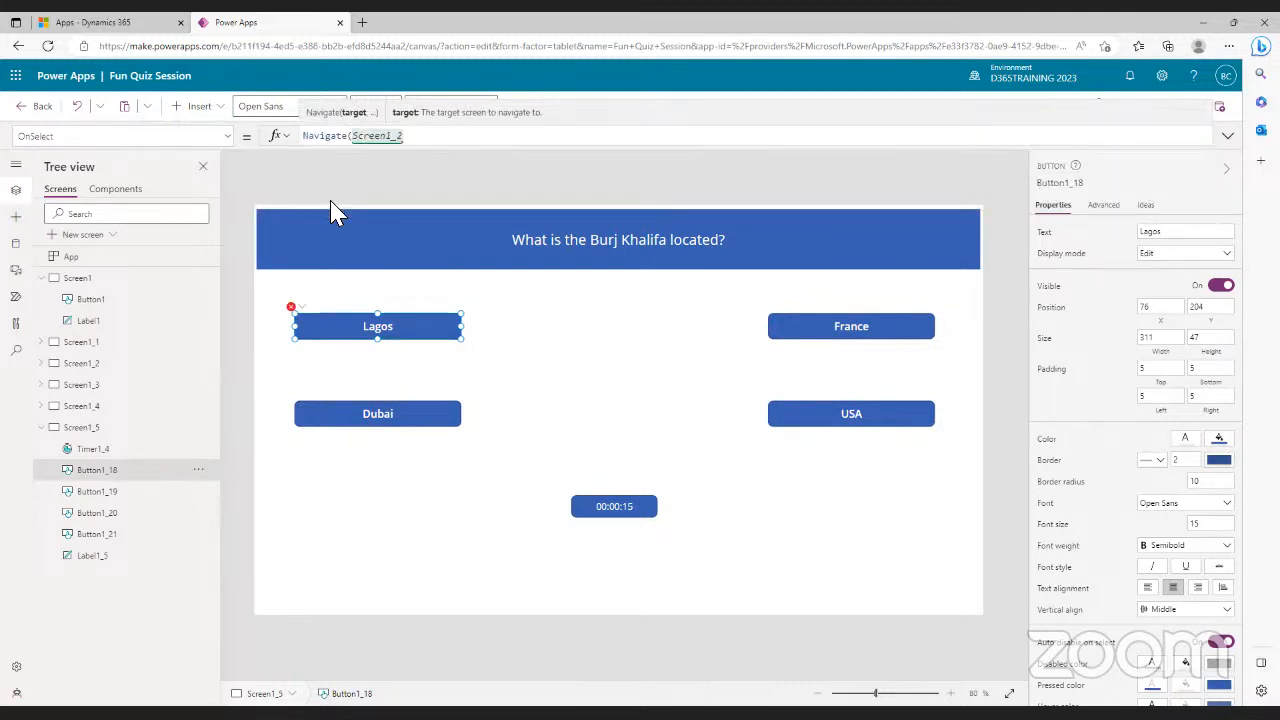
{"action": "key", "text": "BackSpace"}
{"action": "type", "text": "6)"}
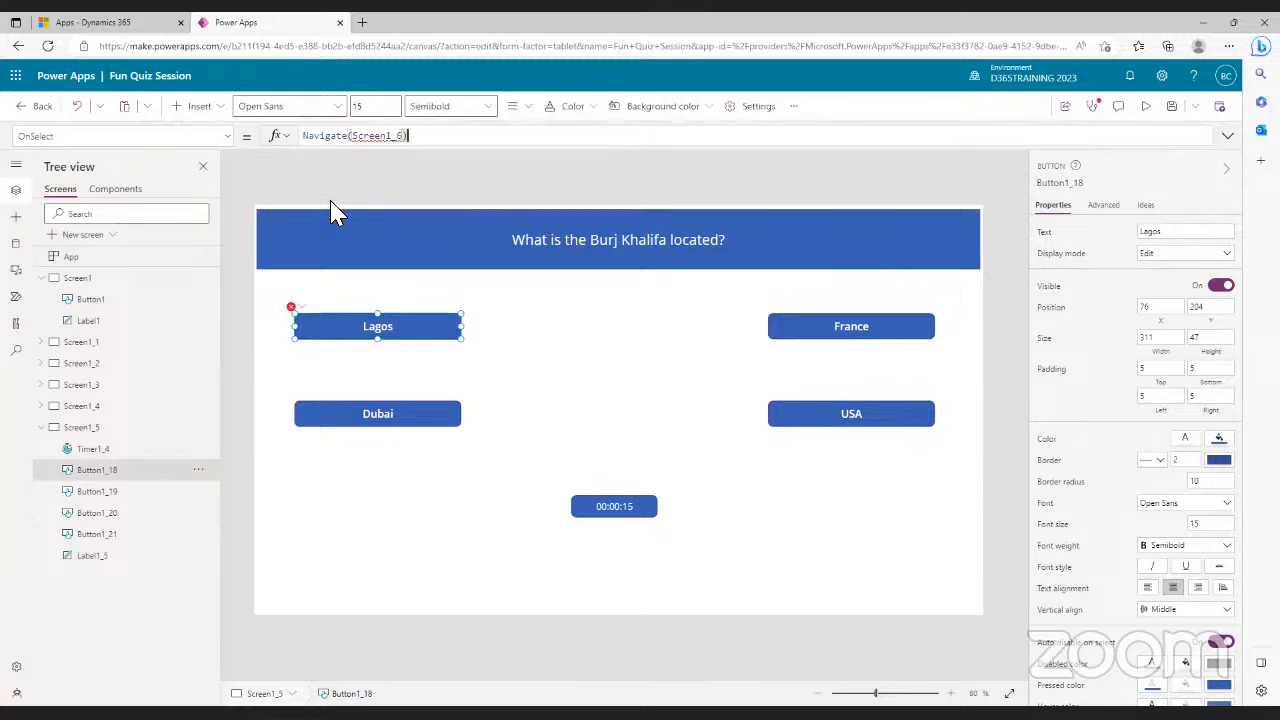
{"action": "left_click", "coordinate": [89, 430]}
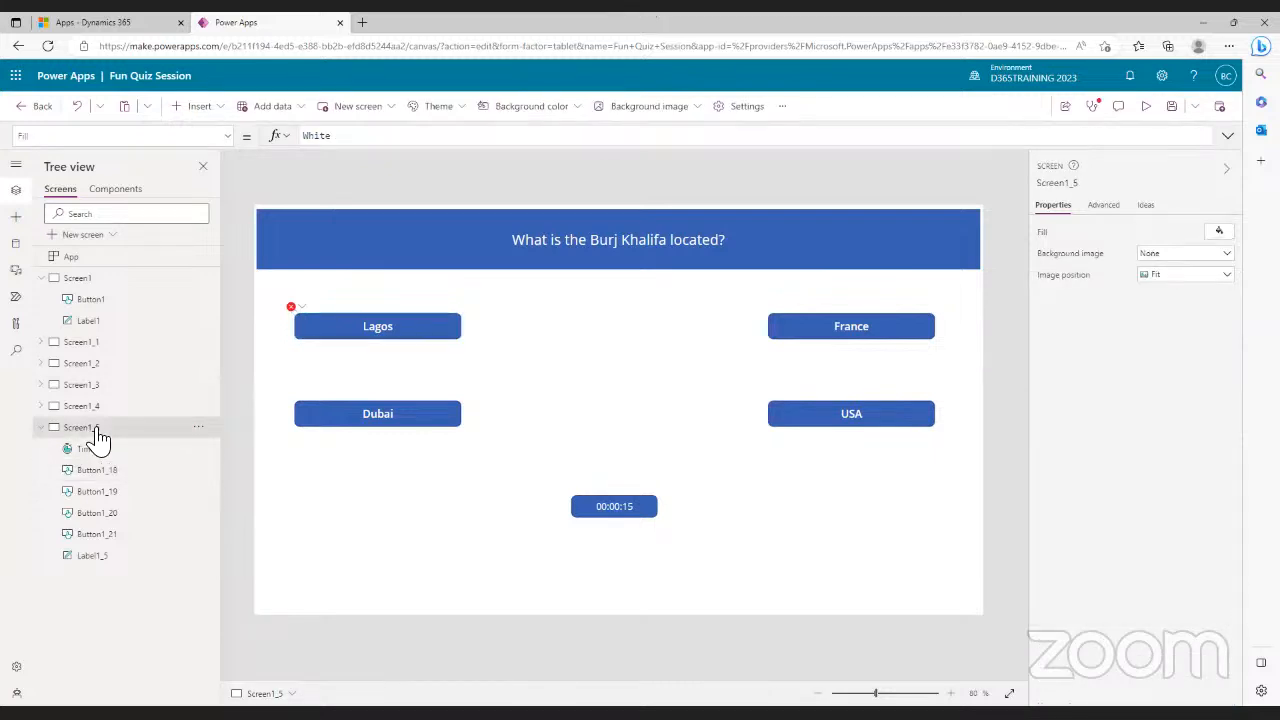
- Duplicate Screen1_5 to create Screen1_6, then return to Screen1_5
{"action": "right_click", "coordinate": [97, 430]}
{"action": "left_click", "coordinate": [125, 491]}
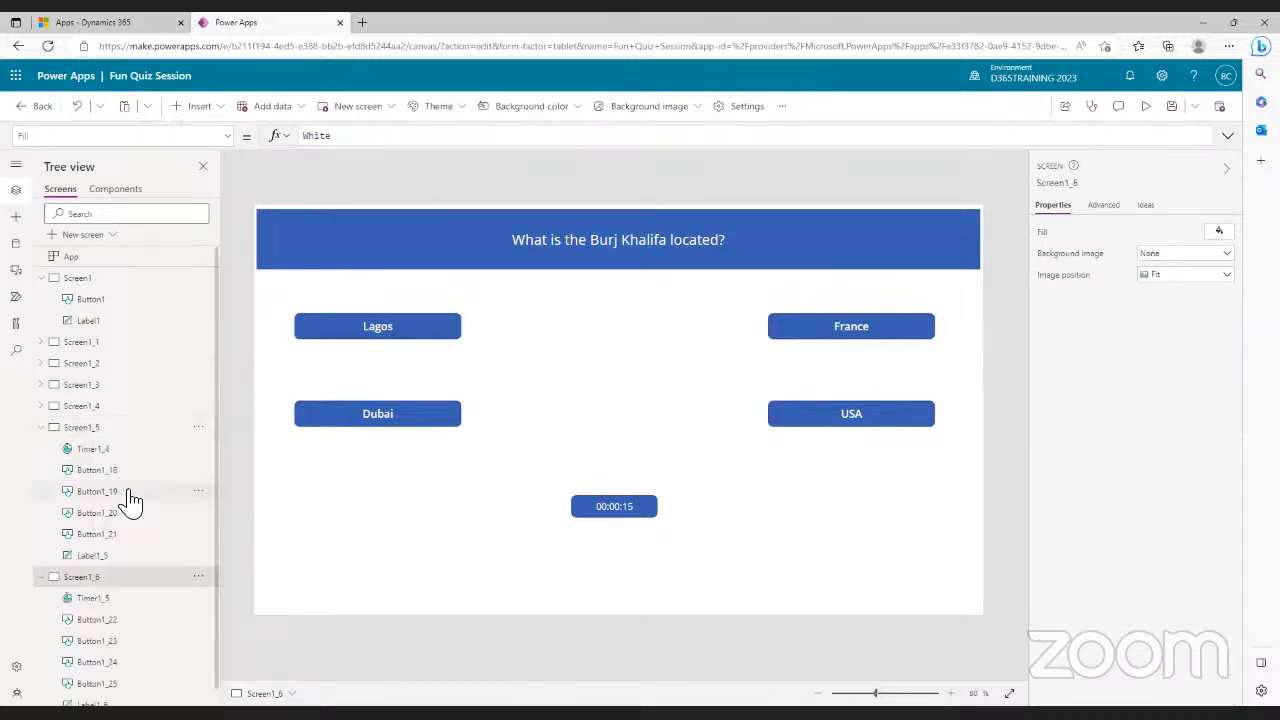
{"action": "left_click", "coordinate": [95, 436]}
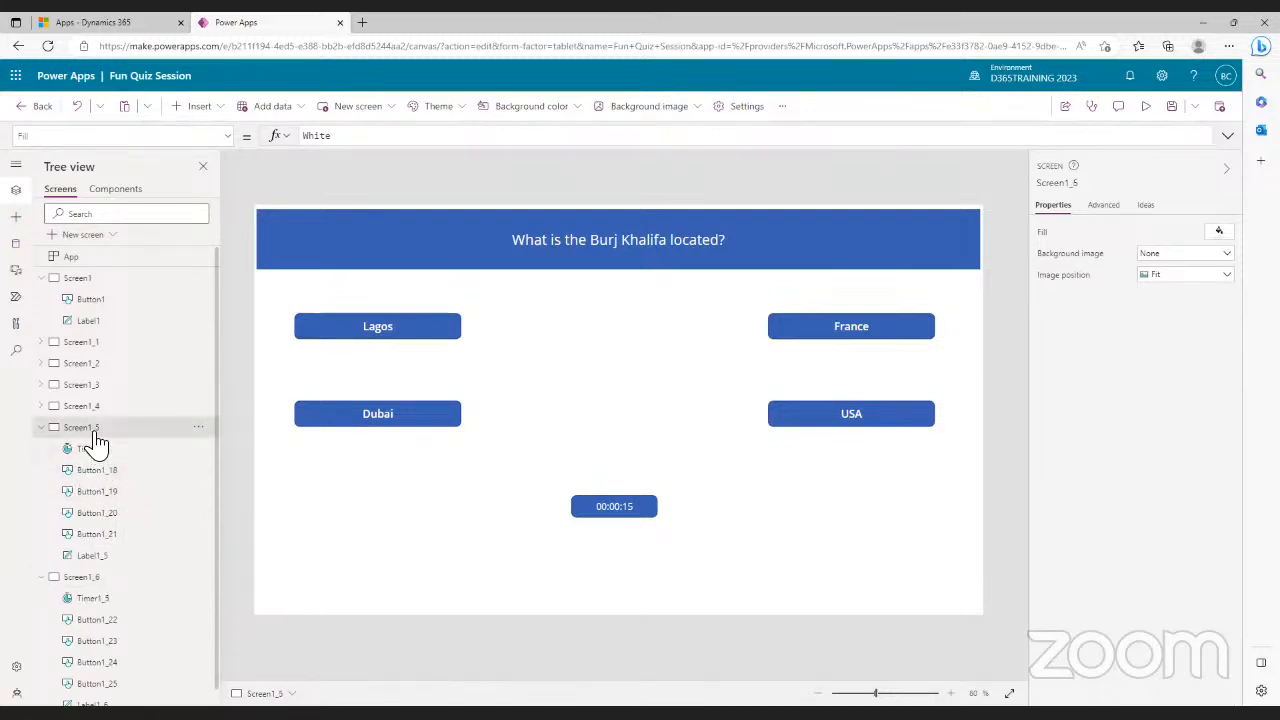
{"action": "left_click", "coordinate": [413, 332]}
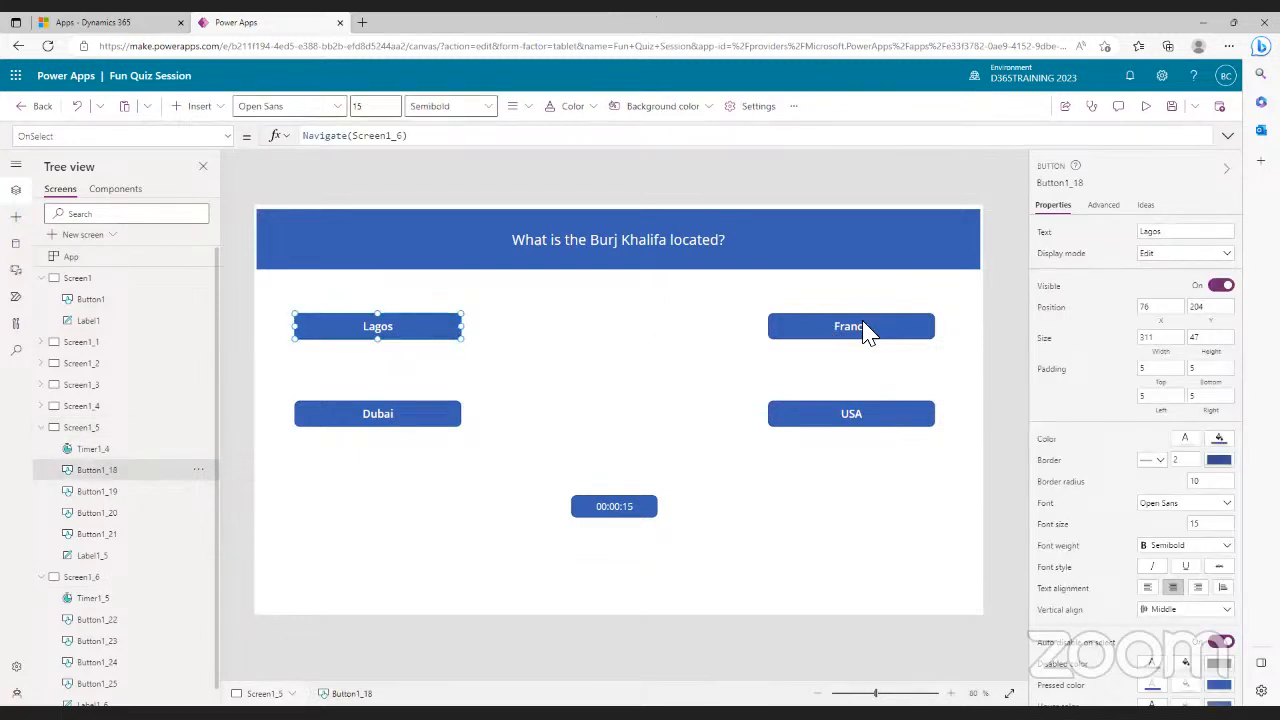
- Trim France's OnSelect down to Navigate(Screen1_6), dropping the score update
{"action": "left_click", "coordinate": [814, 320]}
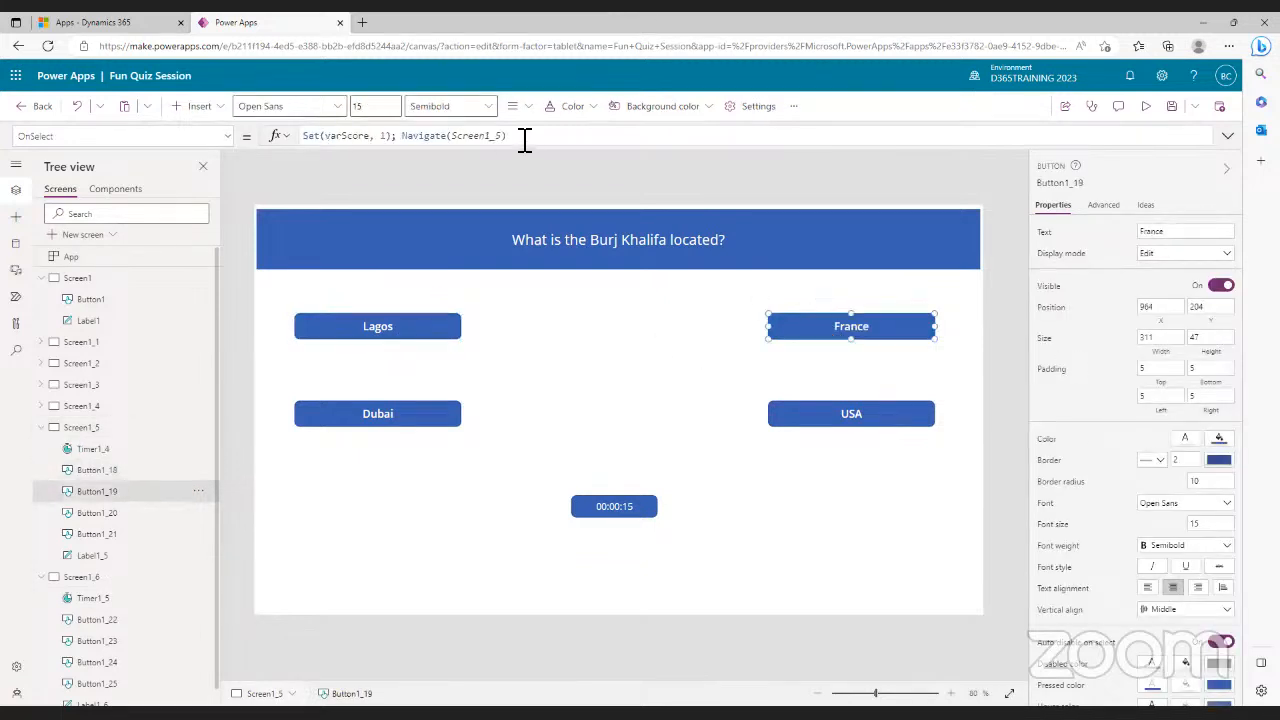
{"action": "left_click", "coordinate": [406, 138]}
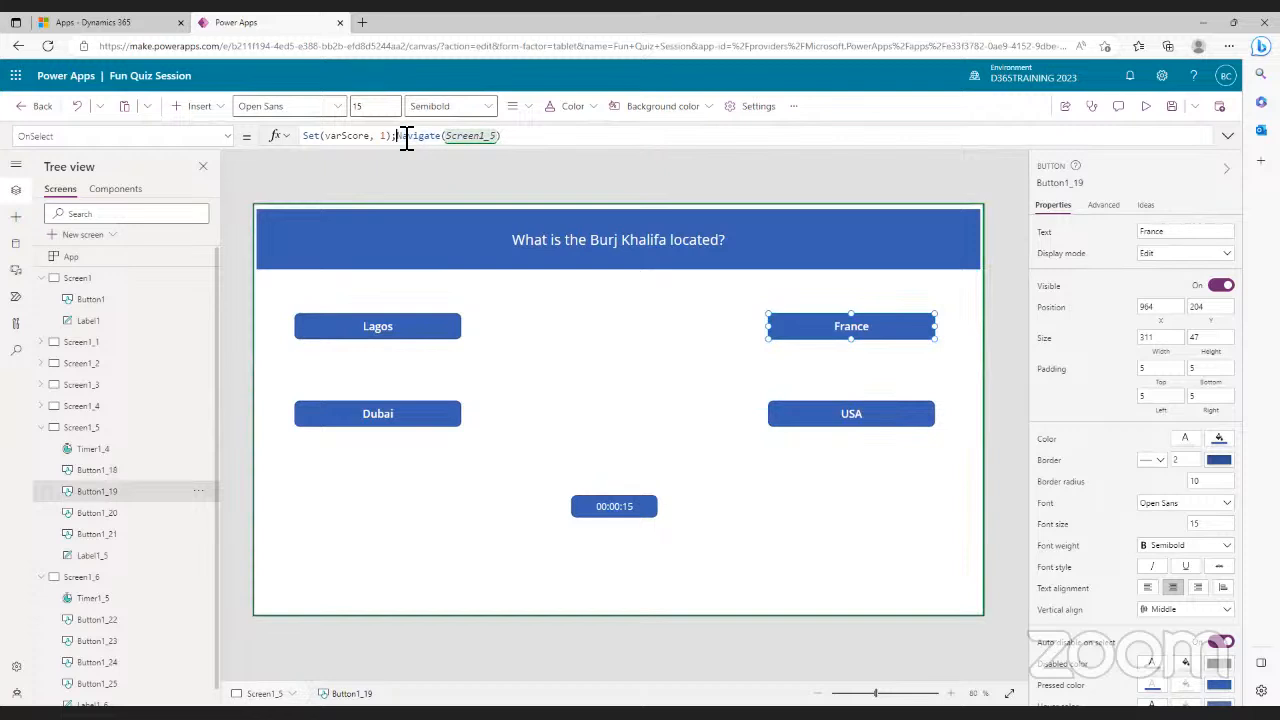
{"action": "key", "text": "BackSpace"}
{"action": "key", "text": "BackSpace"}
{"action": "key", "text": "BackSpace"}
{"action": "key", "text": "BackSpace"}
{"action": "key", "text": "BackSpace"}
{"action": "key", "text": "BackSpace"}
{"action": "key", "text": "BackSpace"}
{"action": "key", "text": "BackSpace"}
{"action": "key", "text": "BackSpace"}
{"action": "key", "text": "BackSpace"}
{"action": "key", "text": "BackSpace"}
{"action": "key", "text": "BackSpace"}
{"action": "key", "text": "BackSpace"}
{"action": "key", "text": "BackSpace"}
{"action": "key", "text": "BackSpace"}
{"action": "key", "text": "BackSpace"}
{"action": "key", "text": "BackSpace"}
{"action": "key", "text": "BackSpace"}
{"action": "left_click", "coordinate": [408, 137]}
{"action": "key", "text": "BackSpace"}
{"action": "key", "text": "BackSpace"}
{"action": "type", "text": "6"}
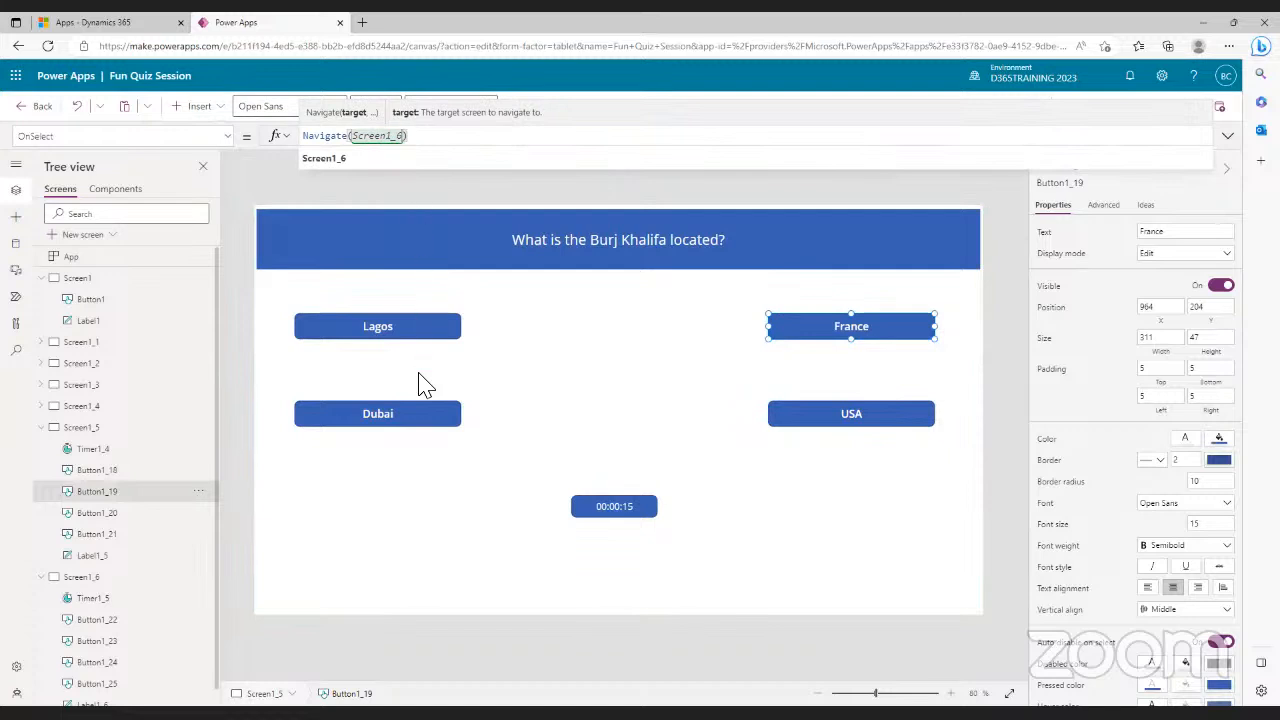
- Begin replacing Dubai's false OnSelect with a Set(varScore…) formula
{"action": "left_click", "coordinate": [390, 421]}
{"action": "left_click_drag", "start_coordinate": [348, 137], "coordinate": [303, 137]}
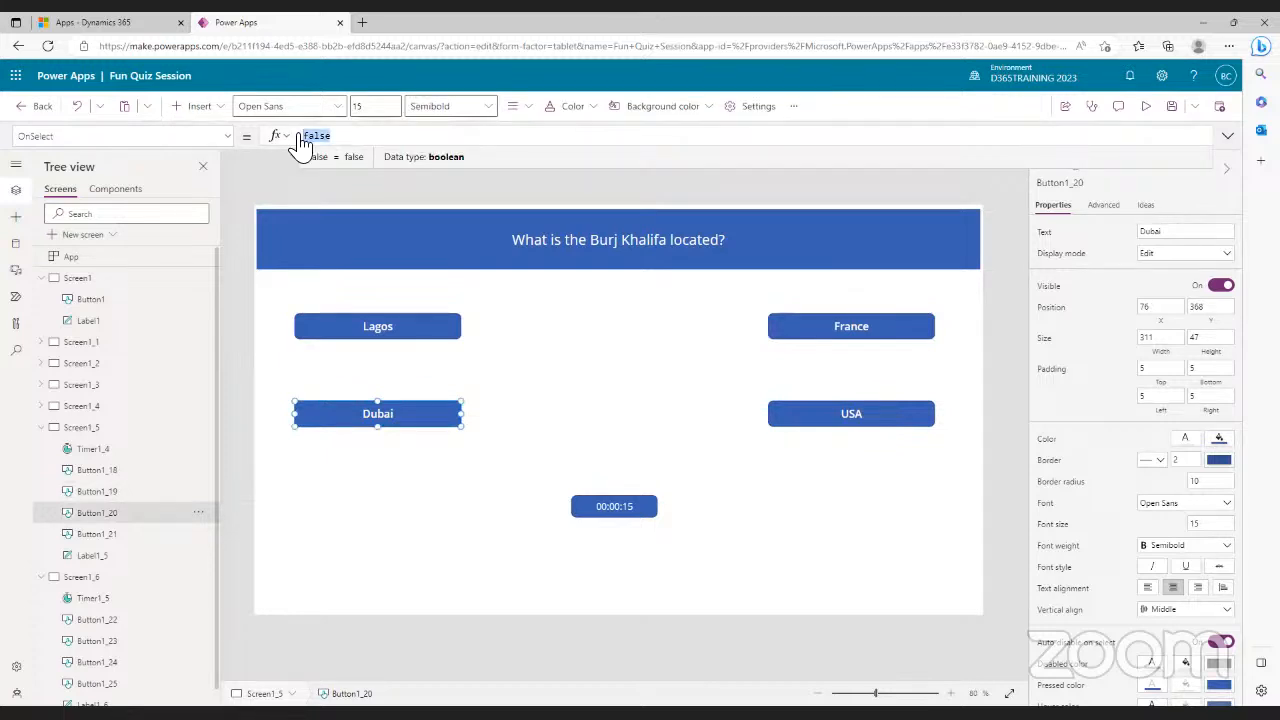
{"action": "type", "text": "set"}
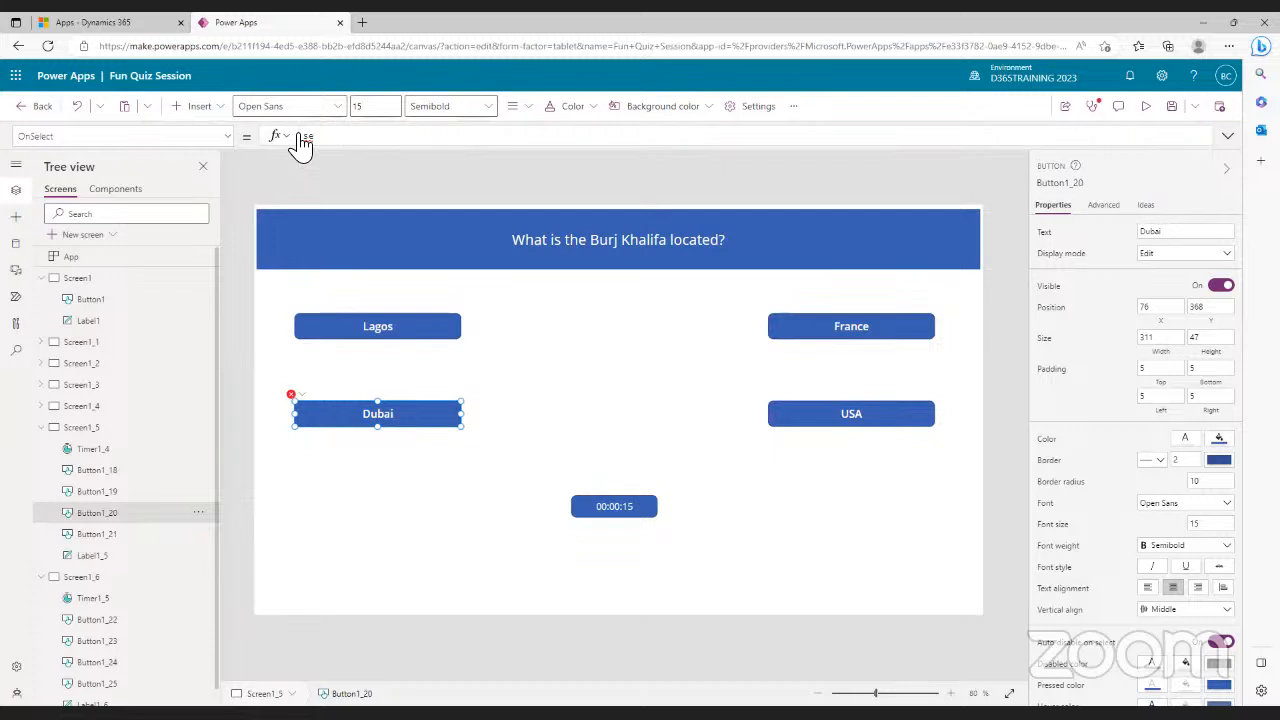
{"action": "type", "text": "t"}
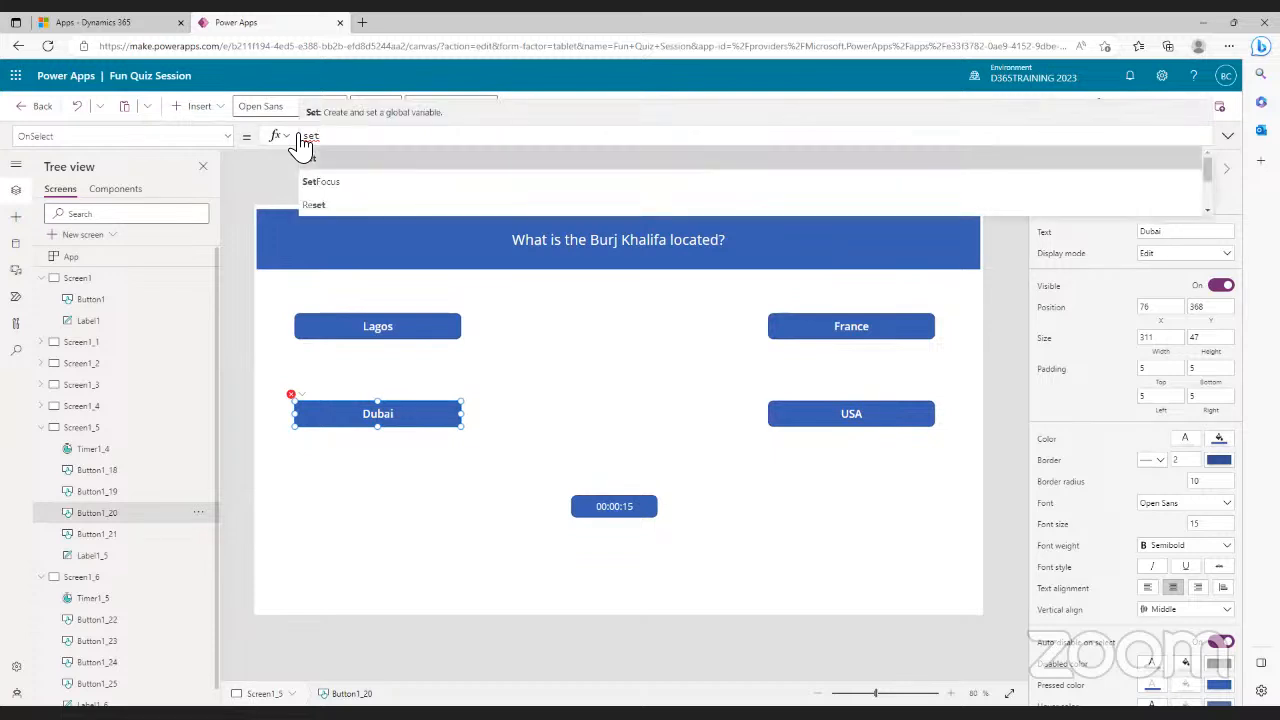
{"action": "type", "text": "("}
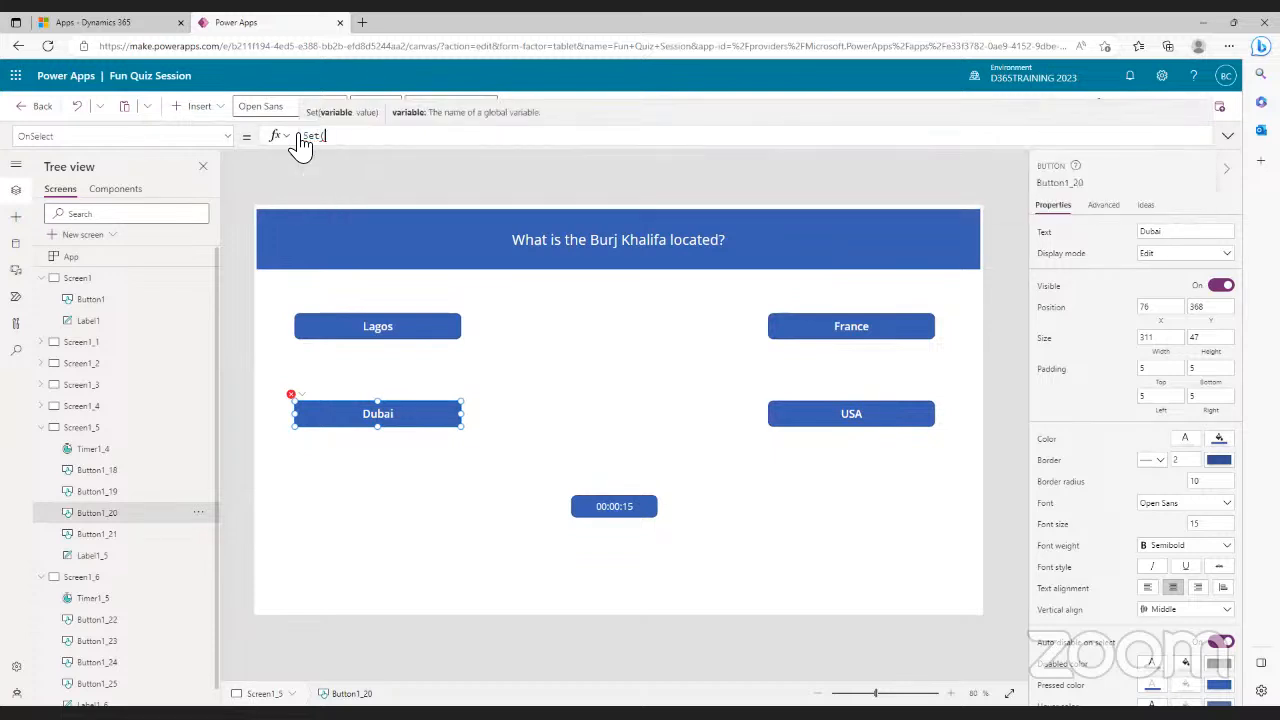
{"action": "type", "text": "var"}
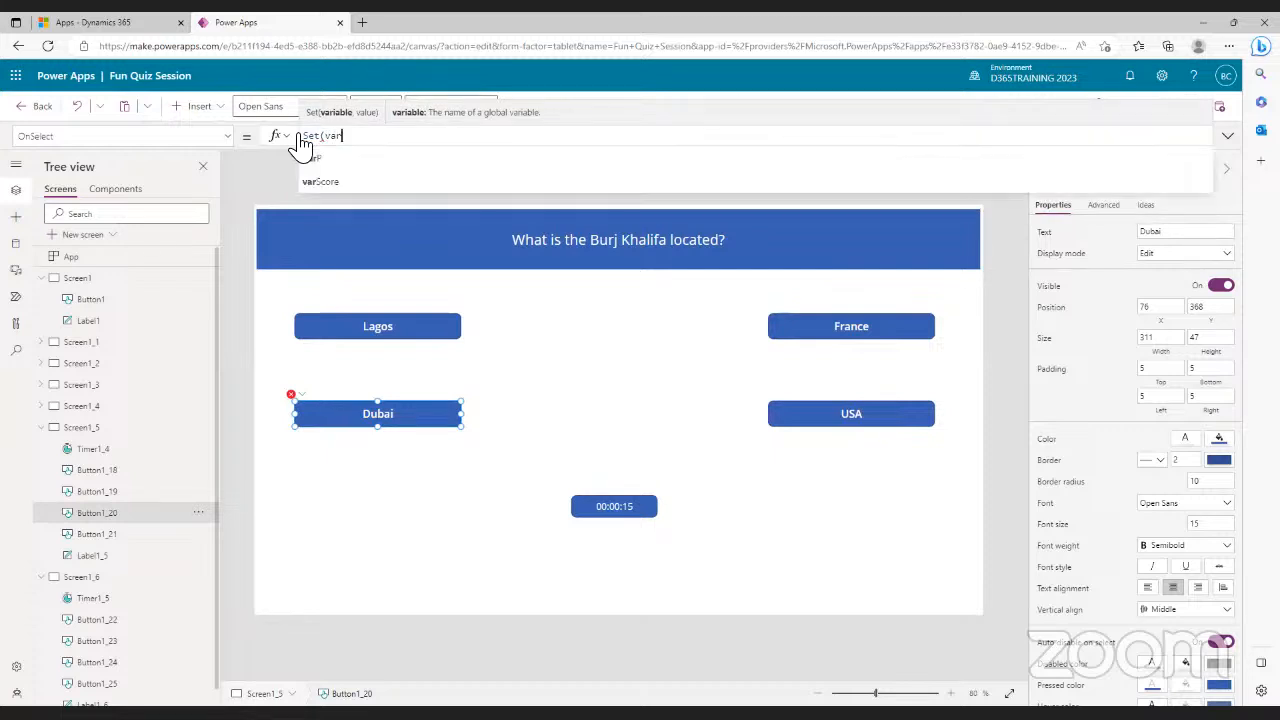
- Complete Dubai's OnSelect as Set(varScore, varScore+1); Navigate(Screen1_6)
{"action": "key", "text": "Tab"}
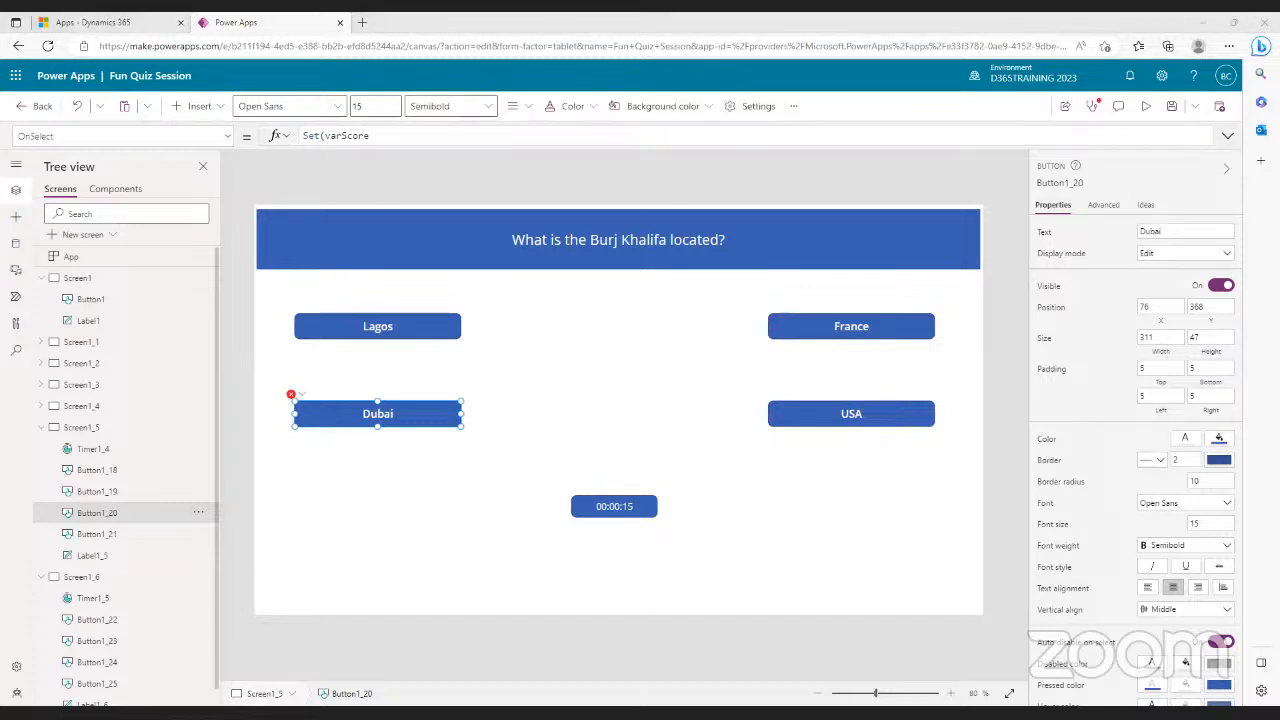
{"action": "left_click", "coordinate": [423, 146]}
{"action": "type", "text": ", "}
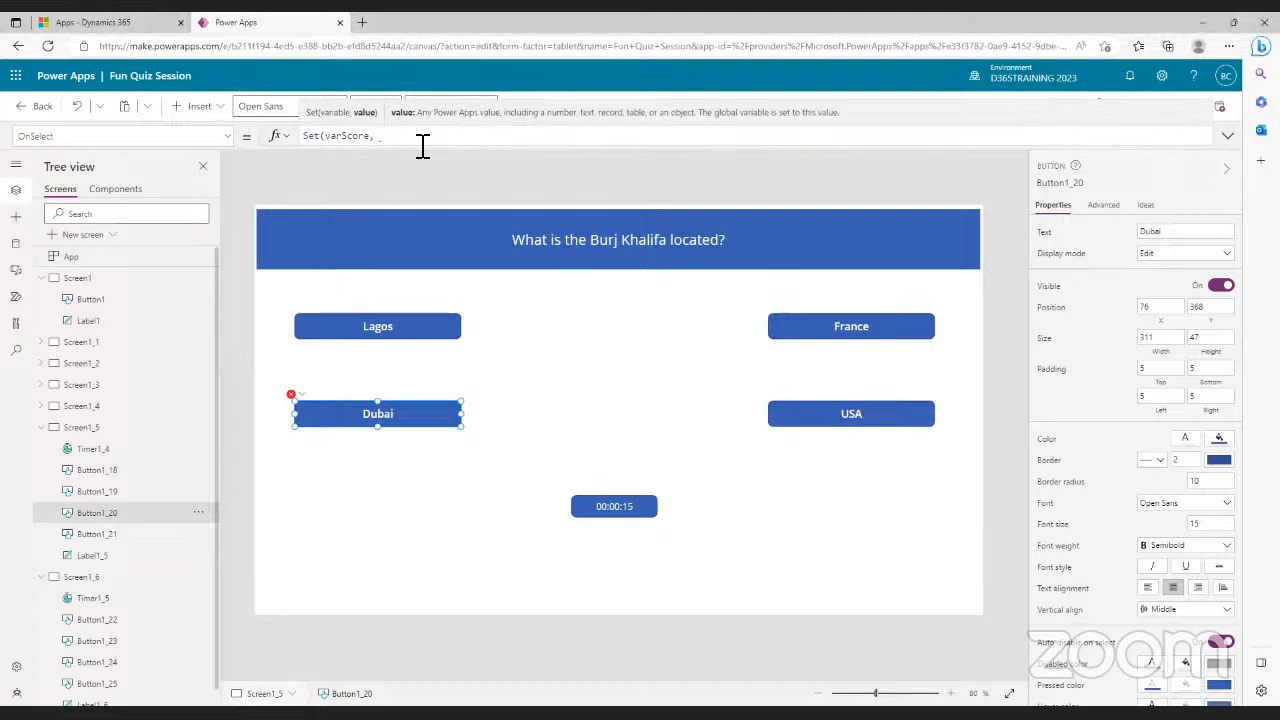
{"action": "type", "text": "var"}
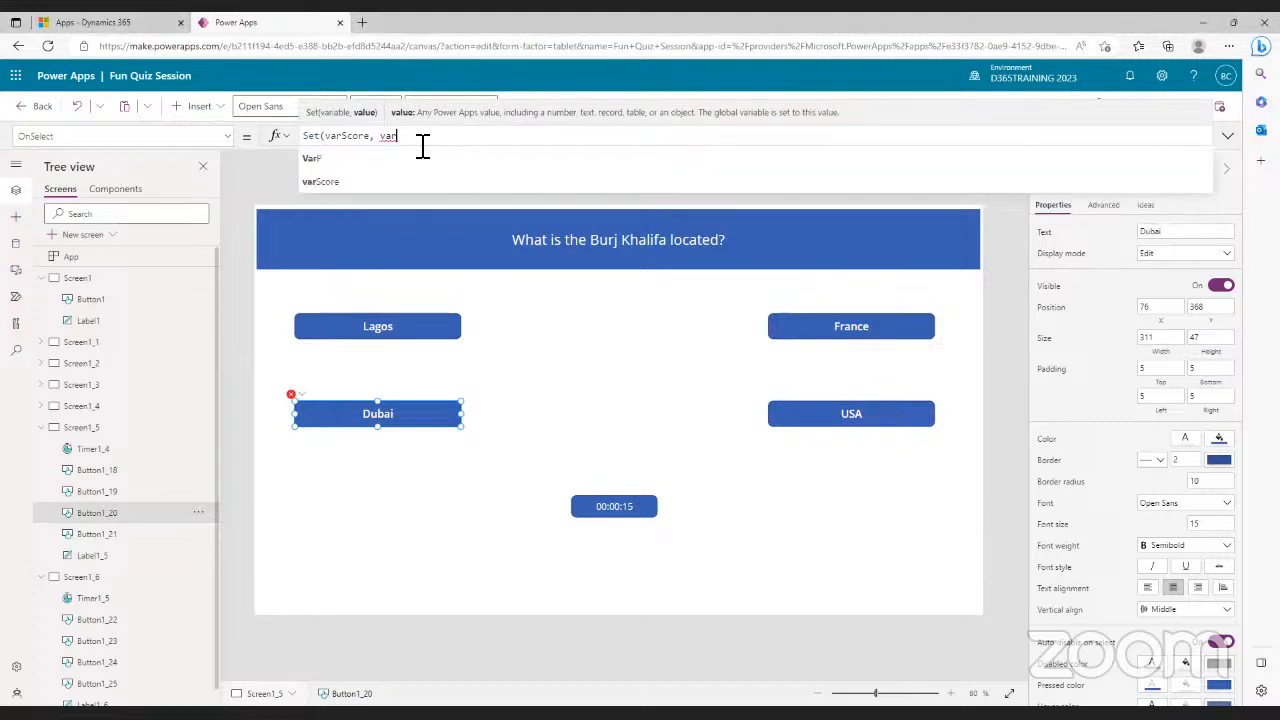
{"action": "key", "text": "Down"}
{"action": "type", "text": "Score"}
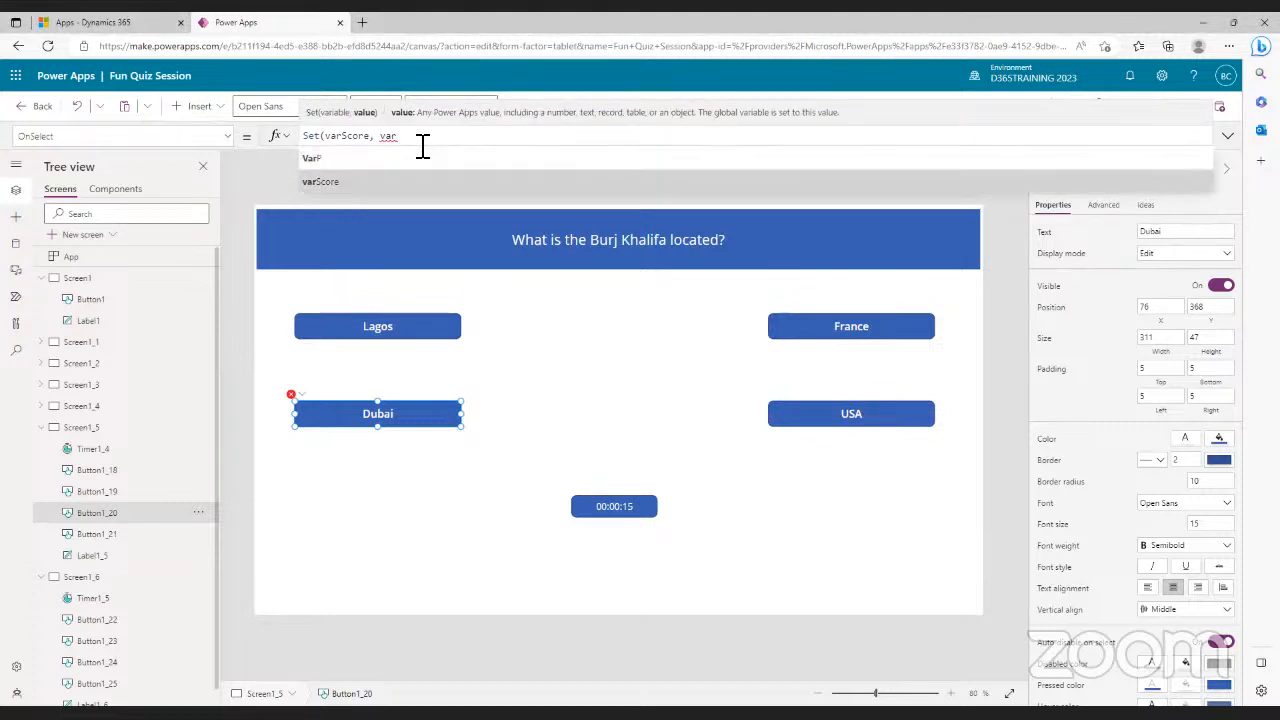
{"action": "type", "text": "+1"}
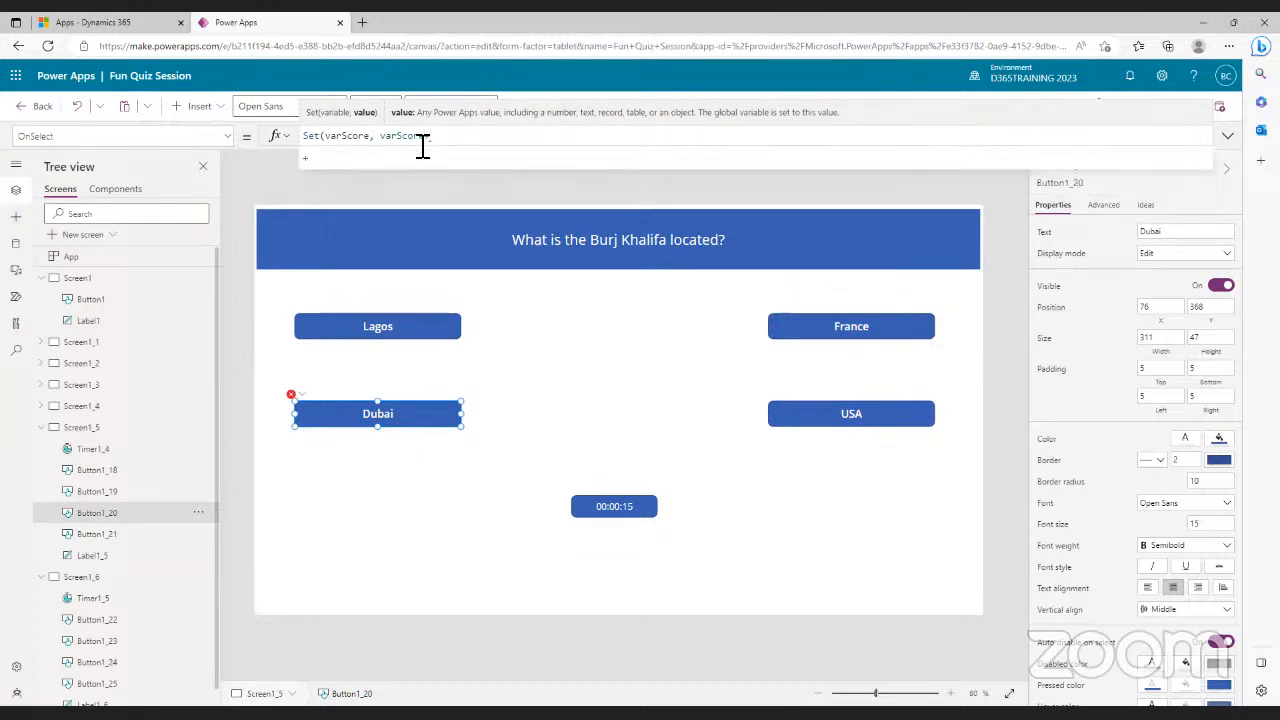
{"action": "type", "text": ")"}
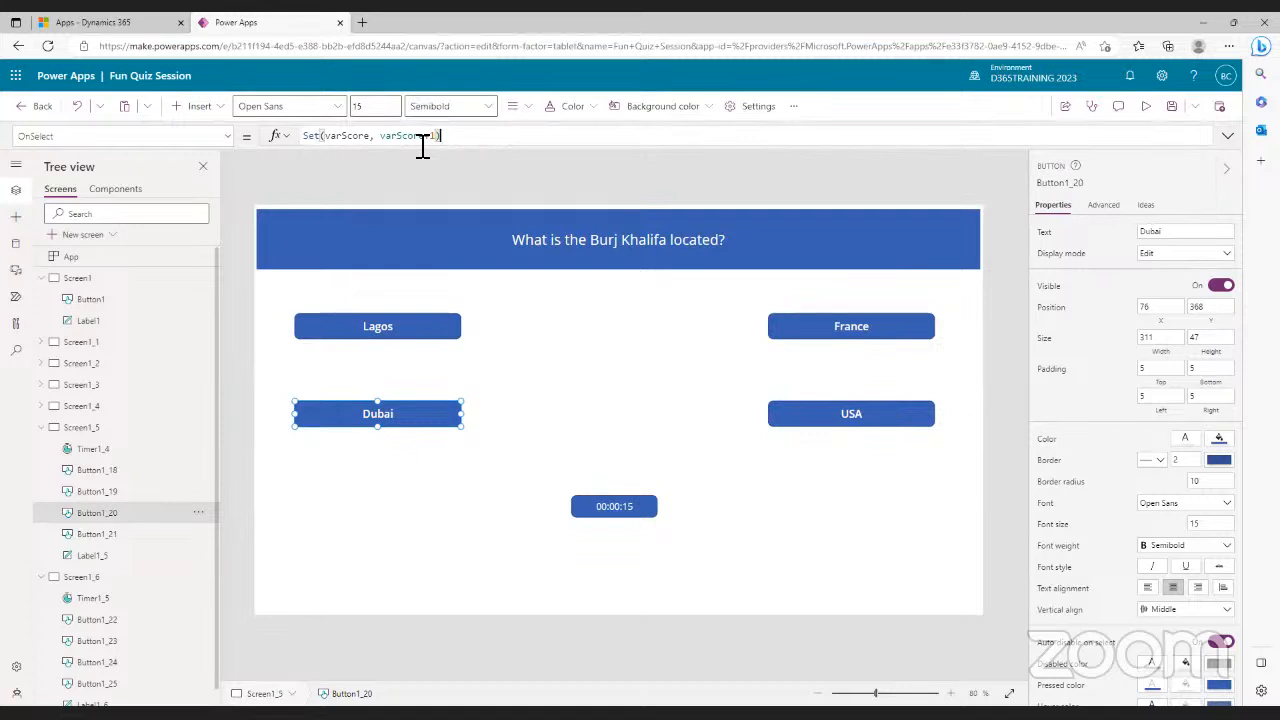
{"action": "type", "text": "; nav"}
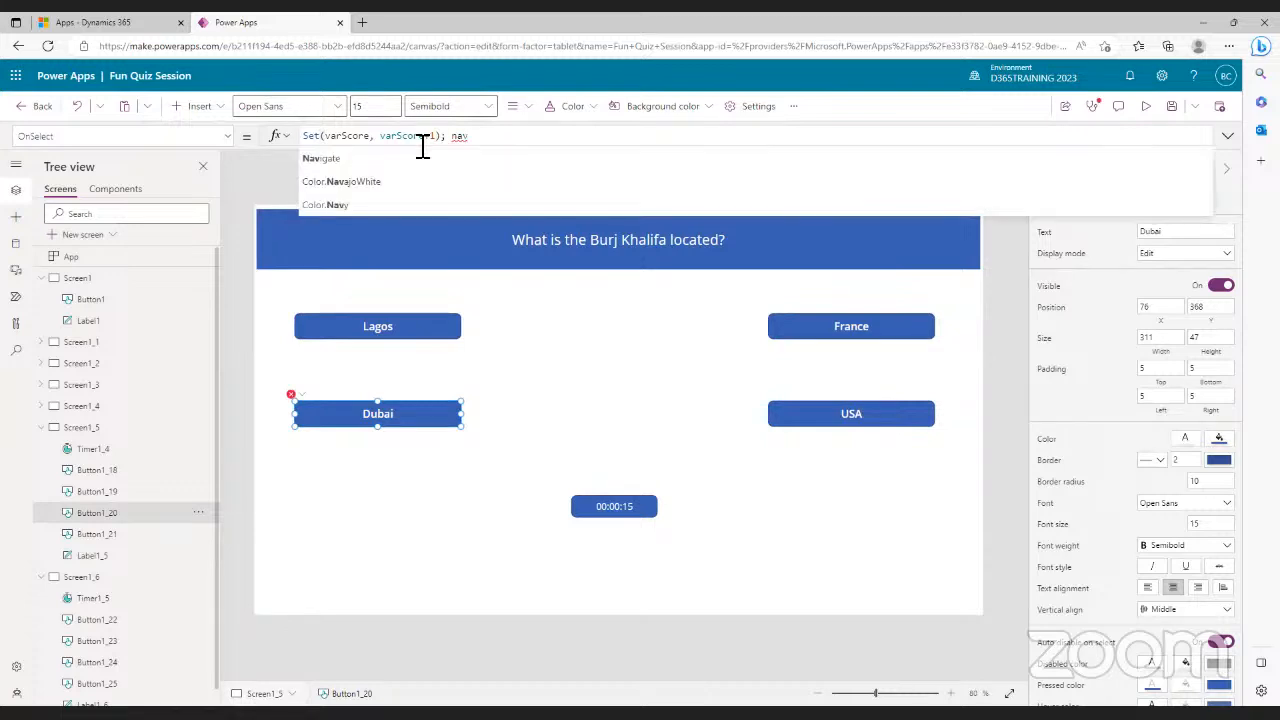
{"action": "left_click", "coordinate": [412, 163]}
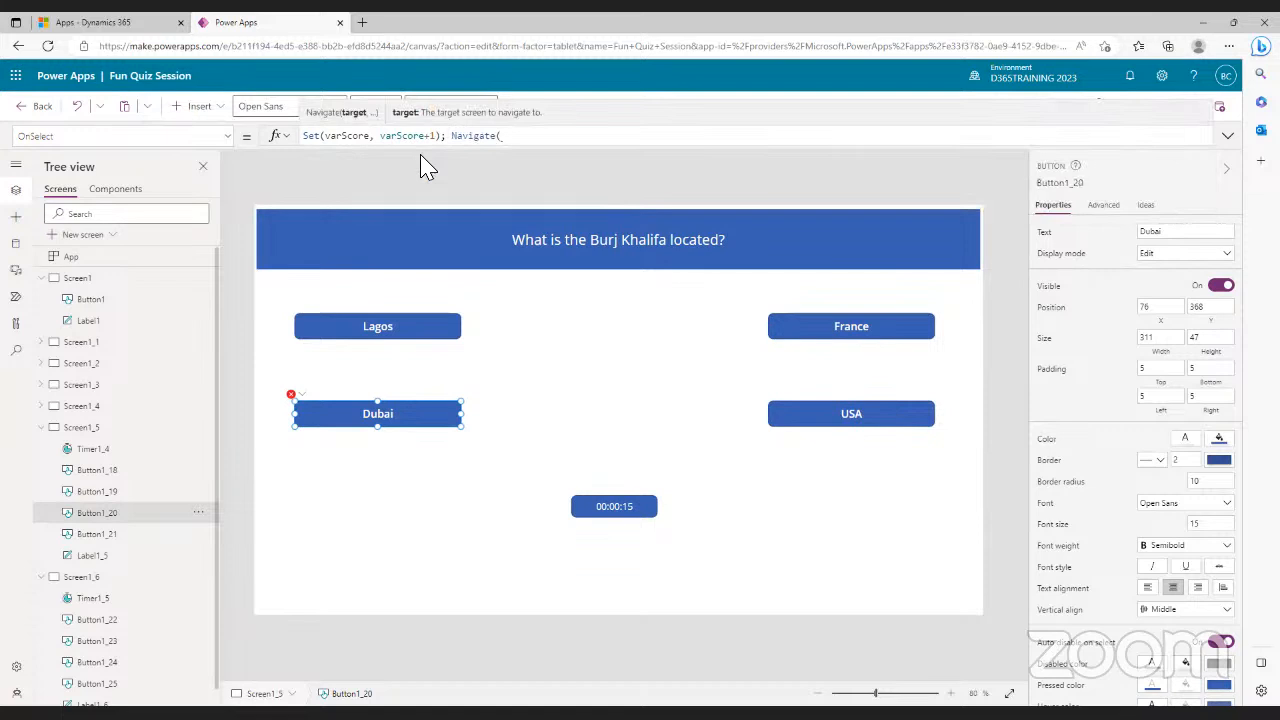
{"action": "type", "text": "scree"}
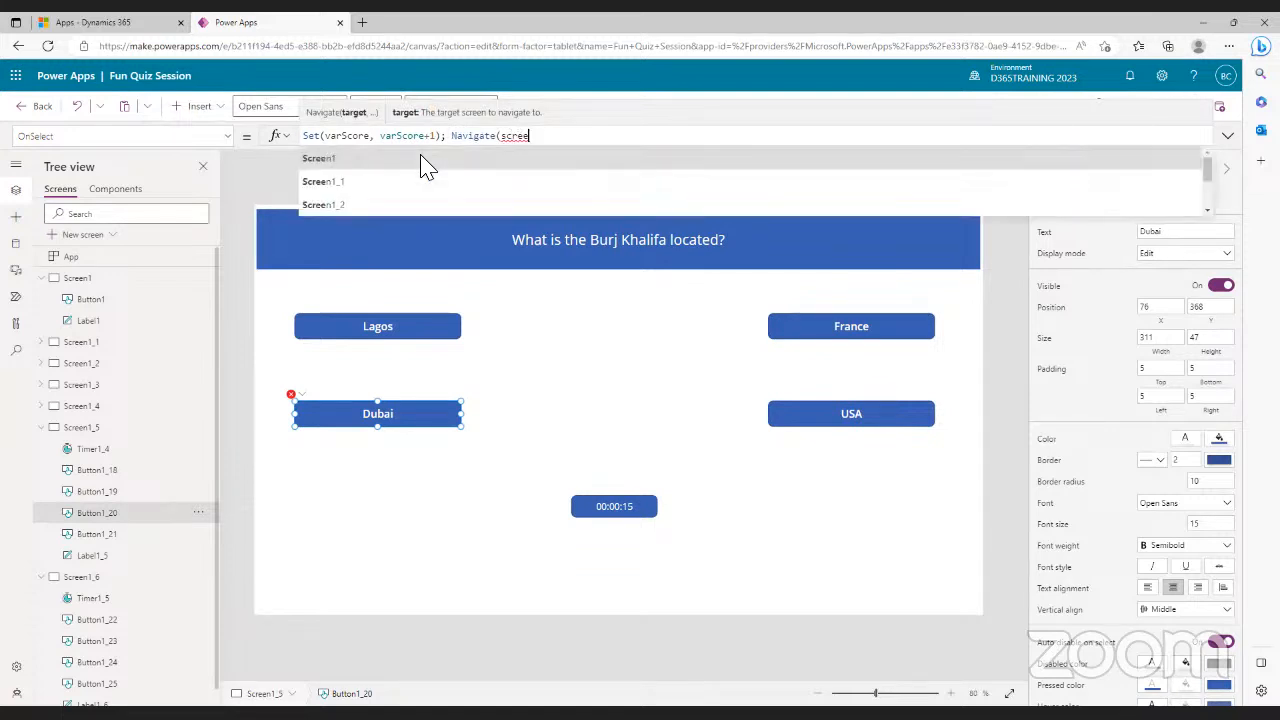
{"action": "left_click", "coordinate": [360, 203]}
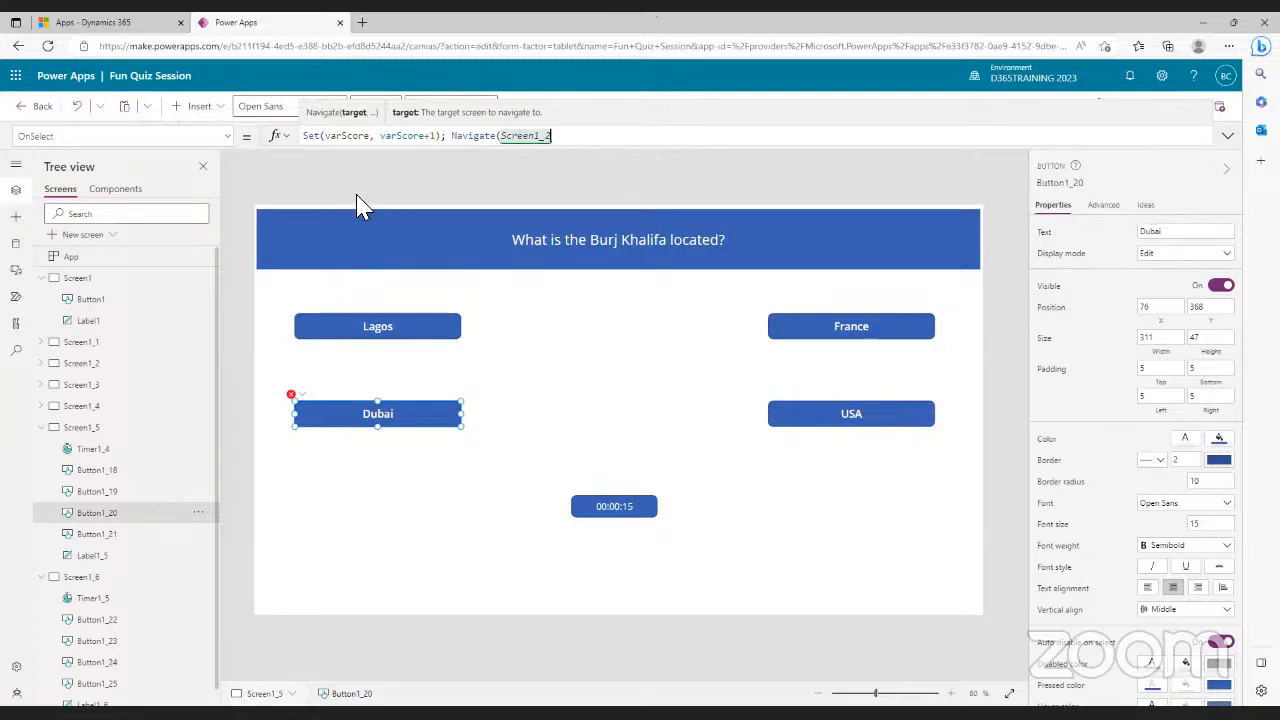
{"action": "key", "text": "BackSpace"}
{"action": "type", "text": "6"}
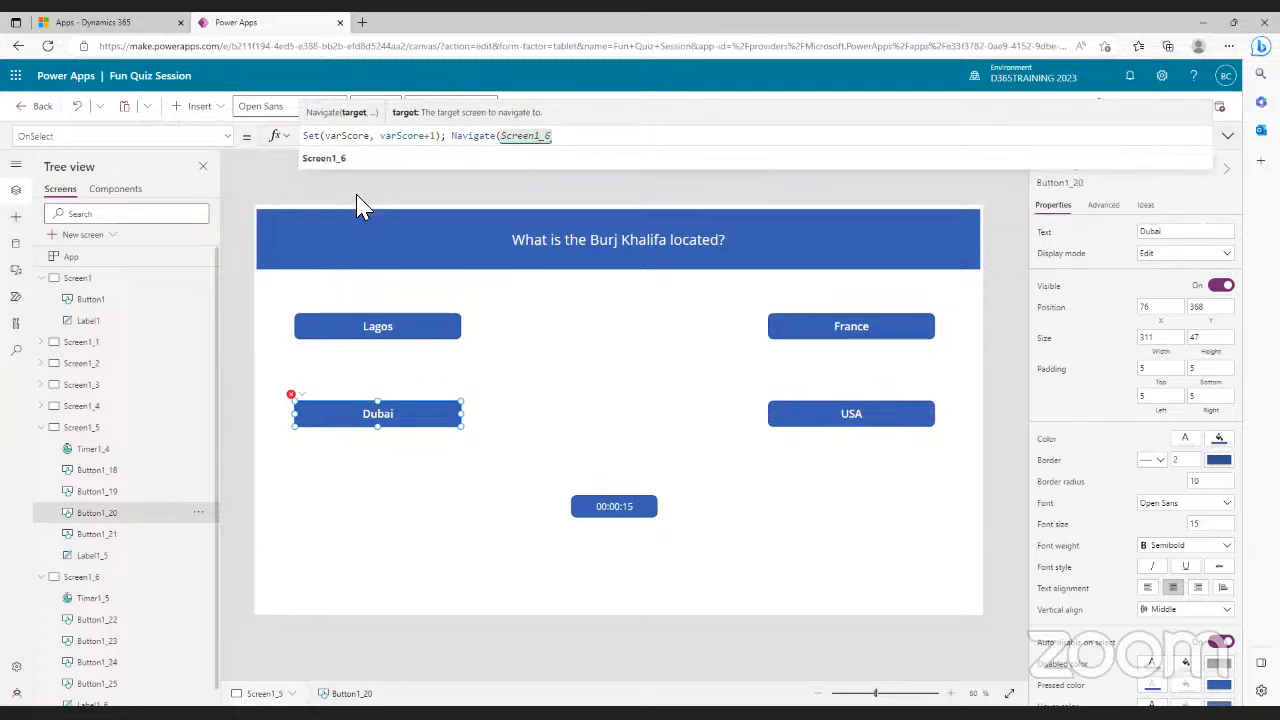
{"action": "type", "text": ")"}
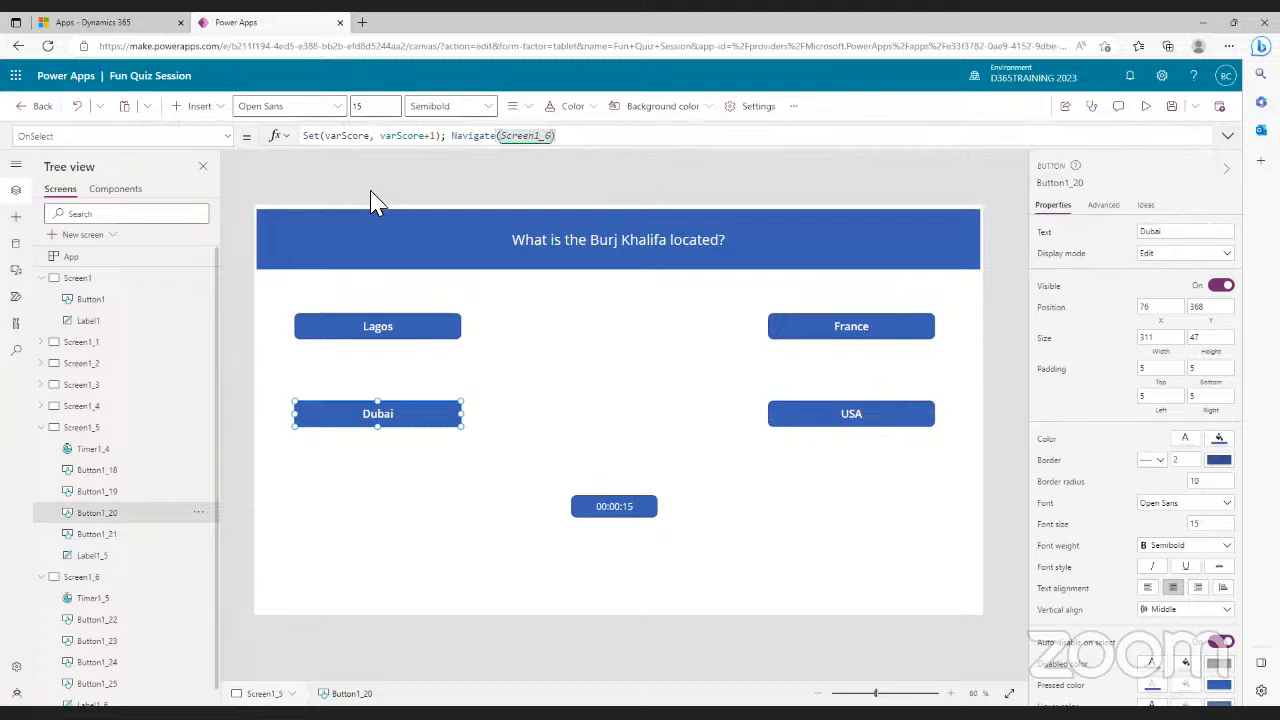
- Check the Lagos and France actions, then change USA's OnSelect from false to Navigate(Screen1_6)
{"action": "left_click", "coordinate": [428, 331]}
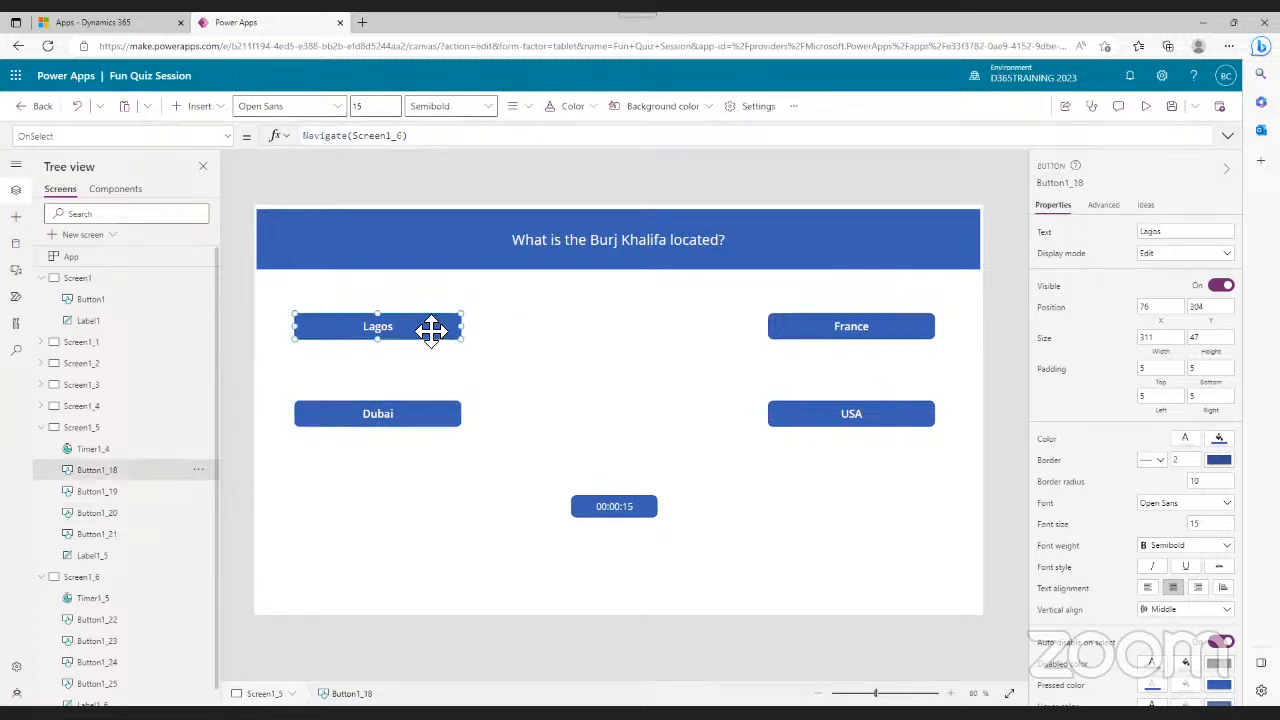
{"action": "left_click", "coordinate": [858, 343]}
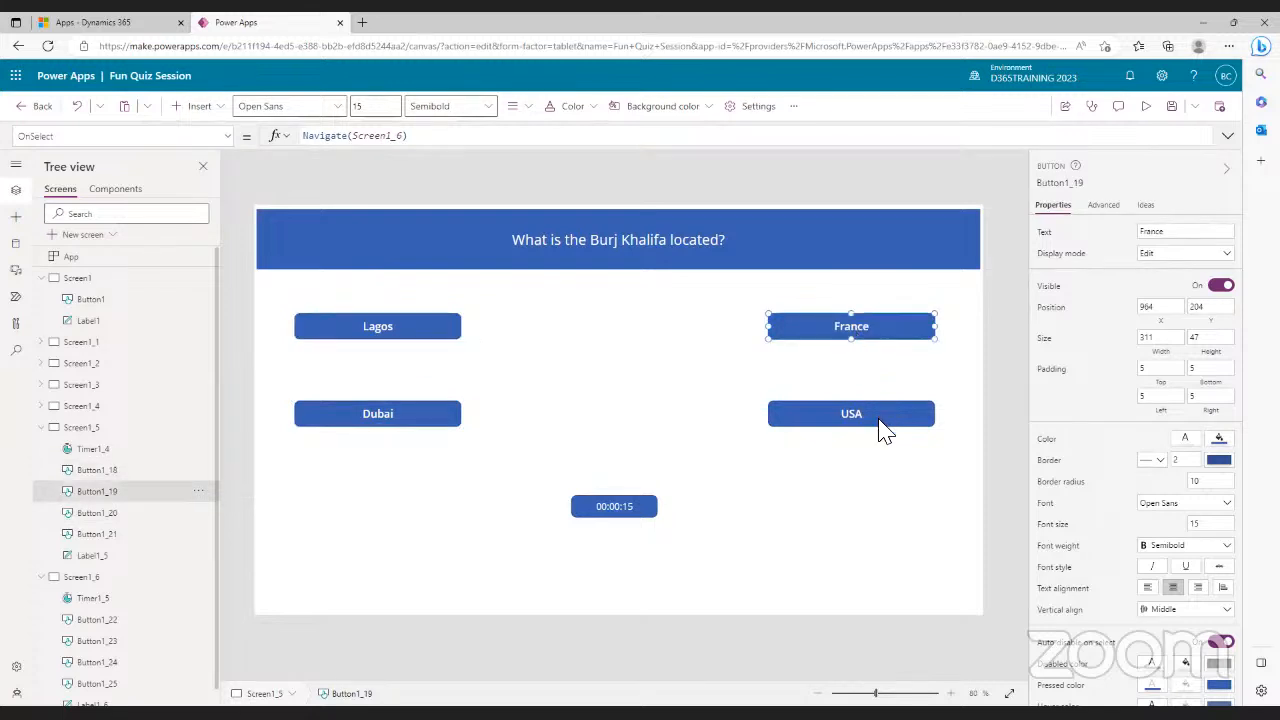
{"action": "left_click", "coordinate": [883, 421]}
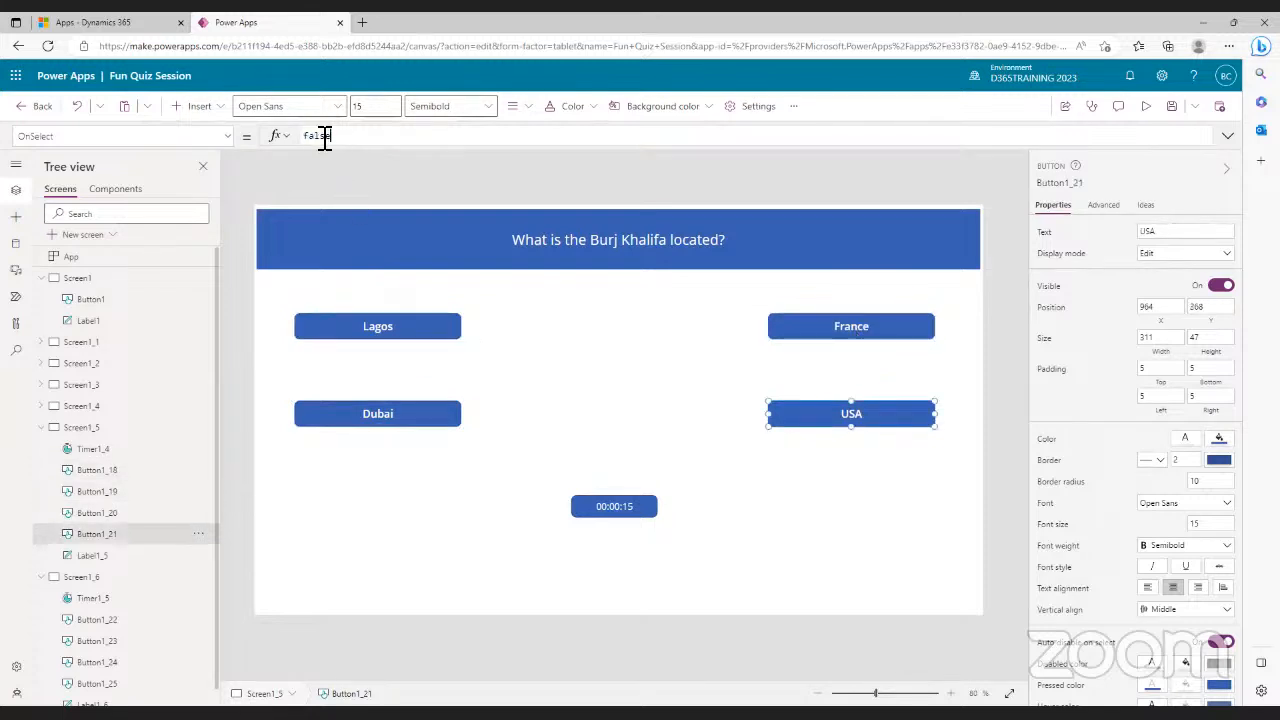
{"action": "left_click", "coordinate": [324, 140]}
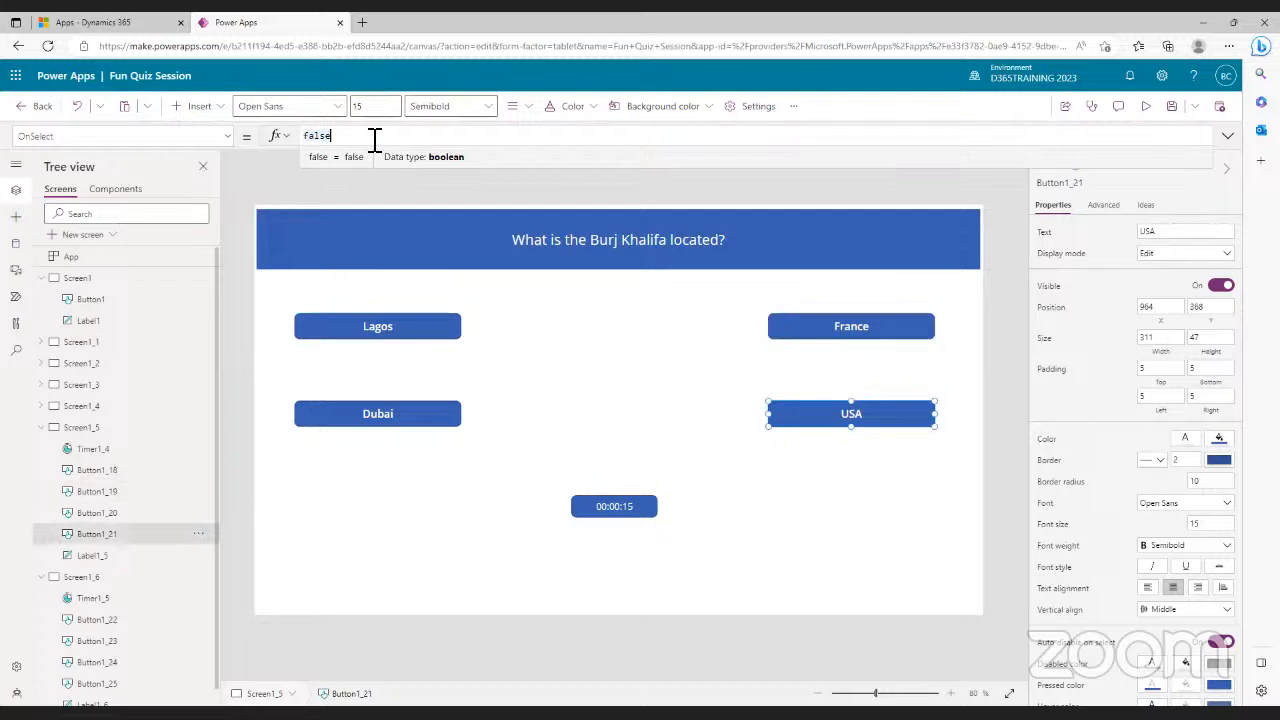
{"action": "key", "text": "BackSpace"}
{"action": "key", "text": "BackSpace"}
{"action": "key", "text": "BackSpace"}
{"action": "key", "text": "BackSpace"}
{"action": "key", "text": "BackSpace"}
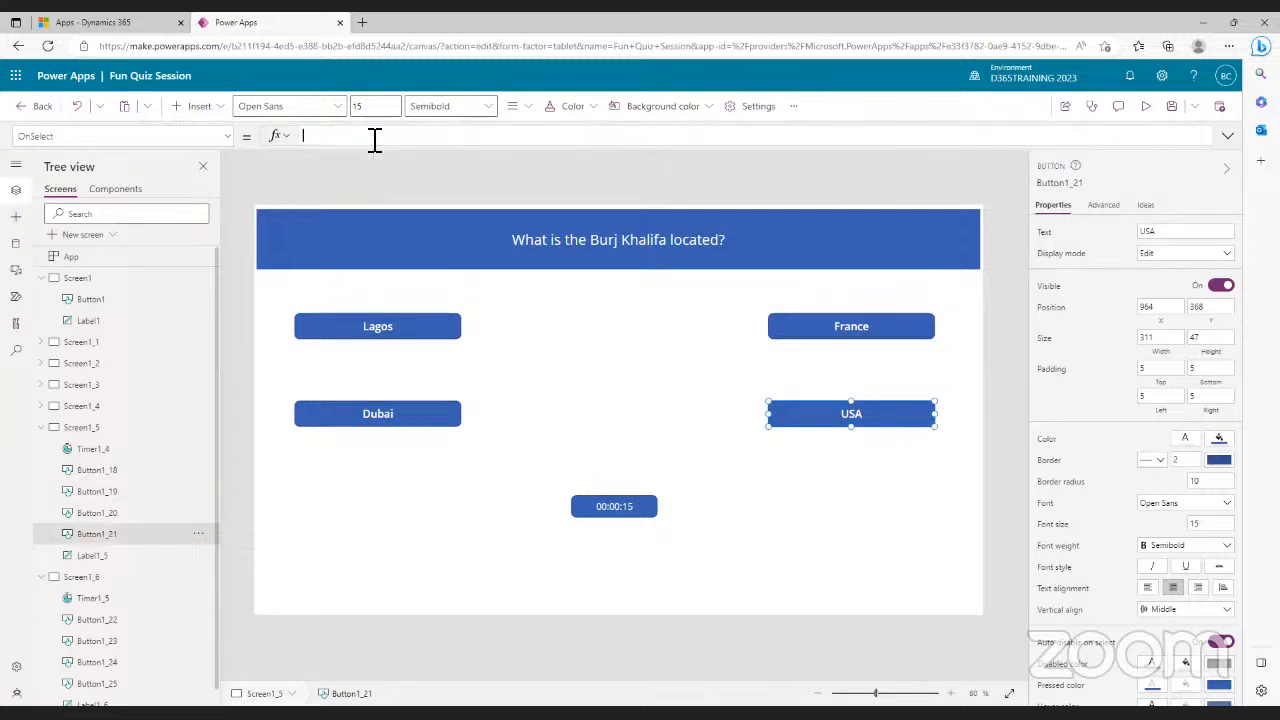
{"action": "type", "text": "navi"}
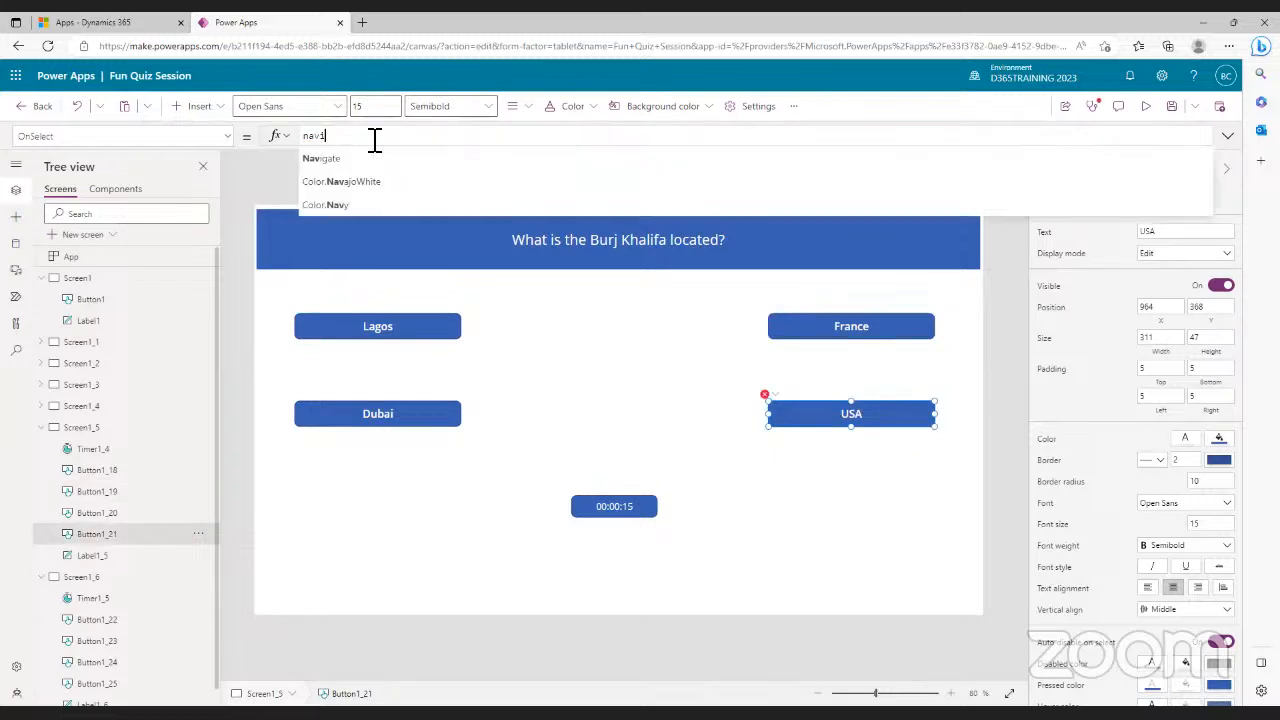
{"action": "type", "text": "gate"}
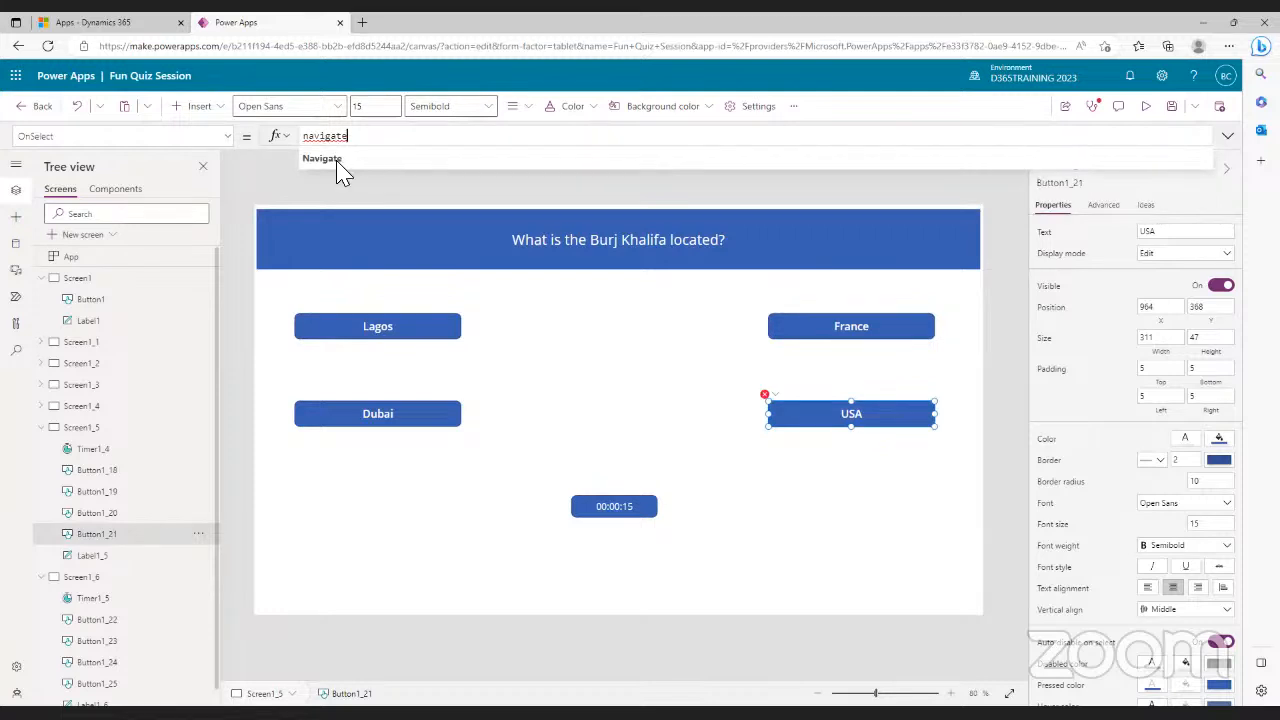
{"action": "left_click", "coordinate": [334, 166]}
{"action": "type", "text": "s"}
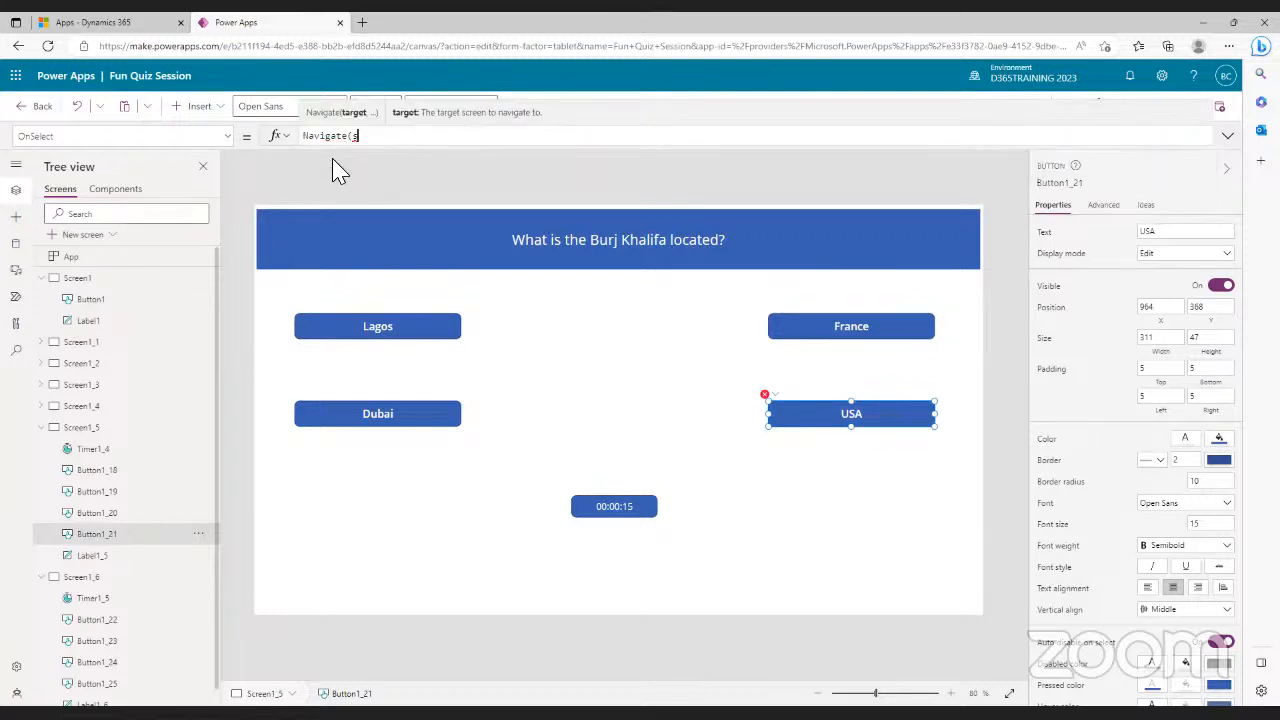
{"action": "type", "text": "cree"}
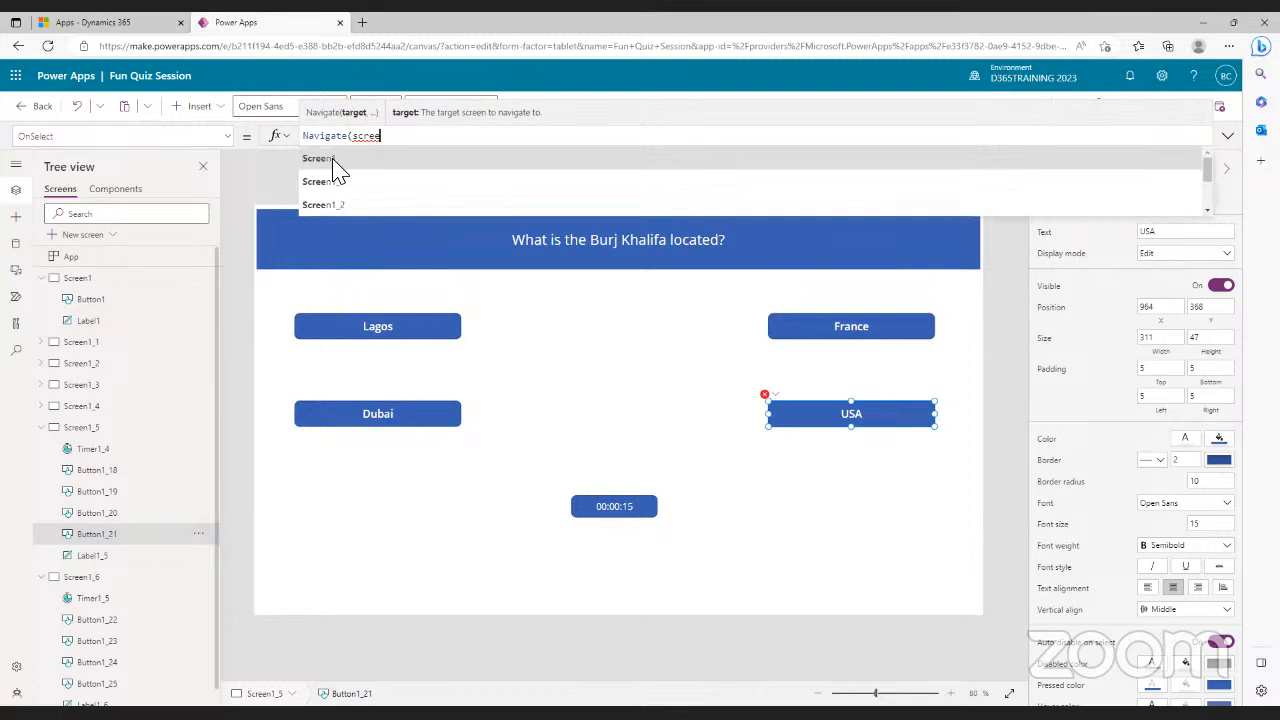
{"action": "left_click", "coordinate": [338, 205]}
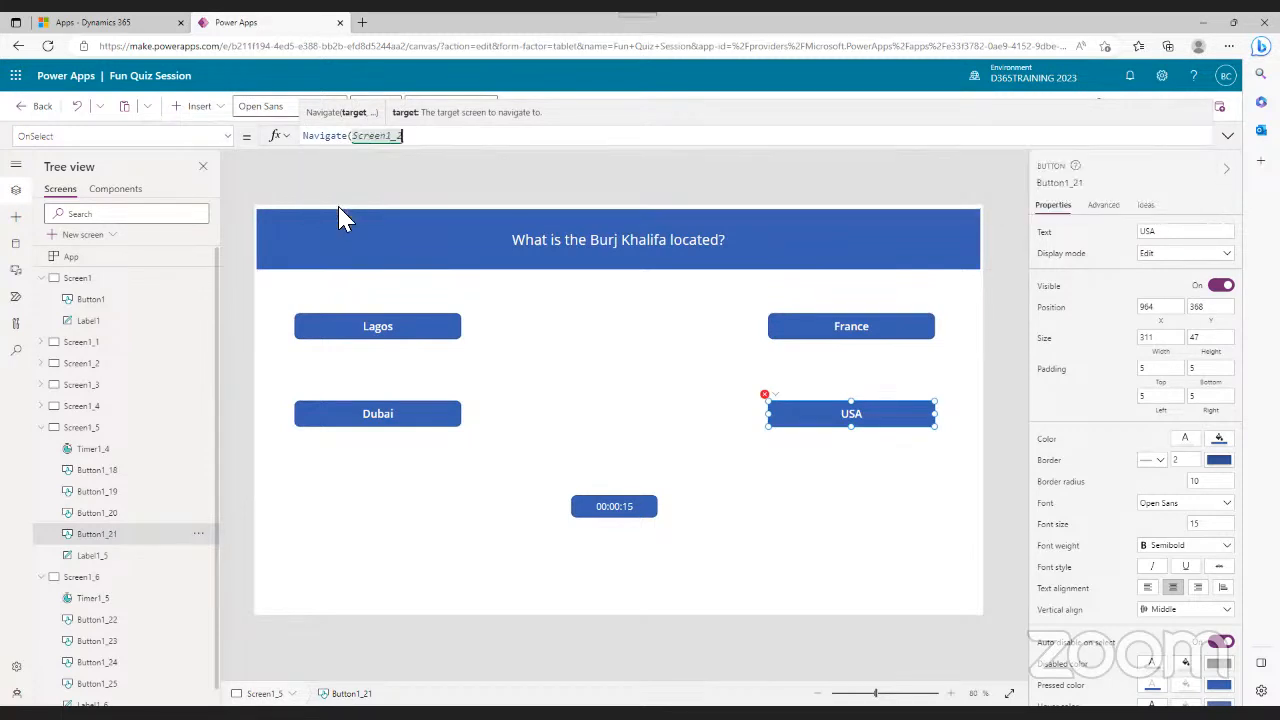
{"action": "key", "text": "BackSpace"}
{"action": "type", "text": "6)"}
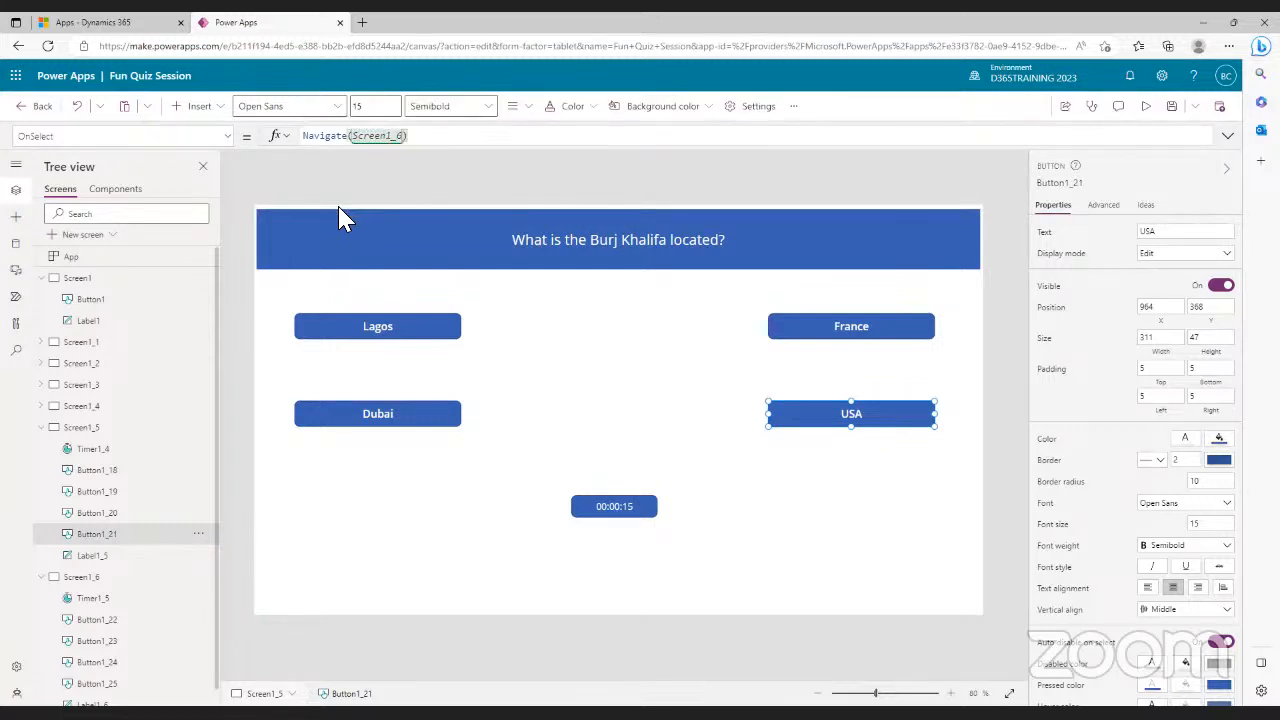
{"action": "left_click", "coordinate": [590, 386]}
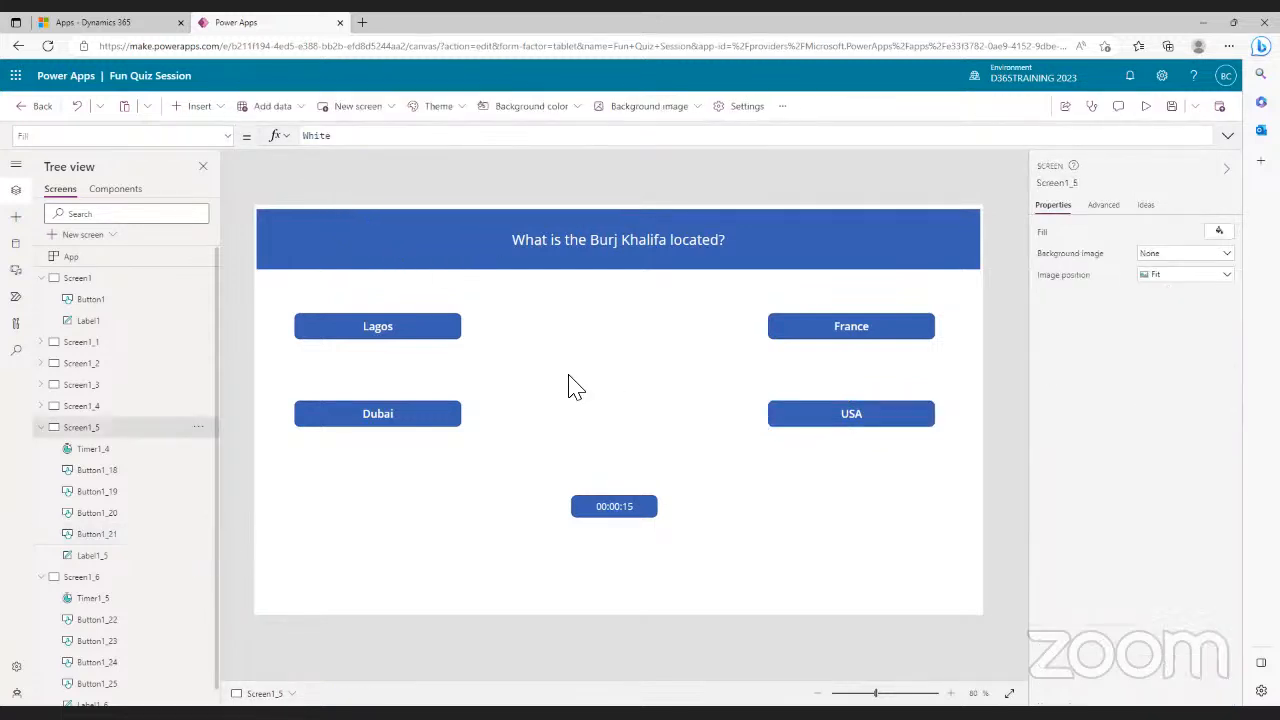
- Collapse Screen1_5, open Screen1_6 and retype Label1_6 as 'Well done for completing the quiz, hope you had fun'
{"action": "left_click", "coordinate": [41, 429]}
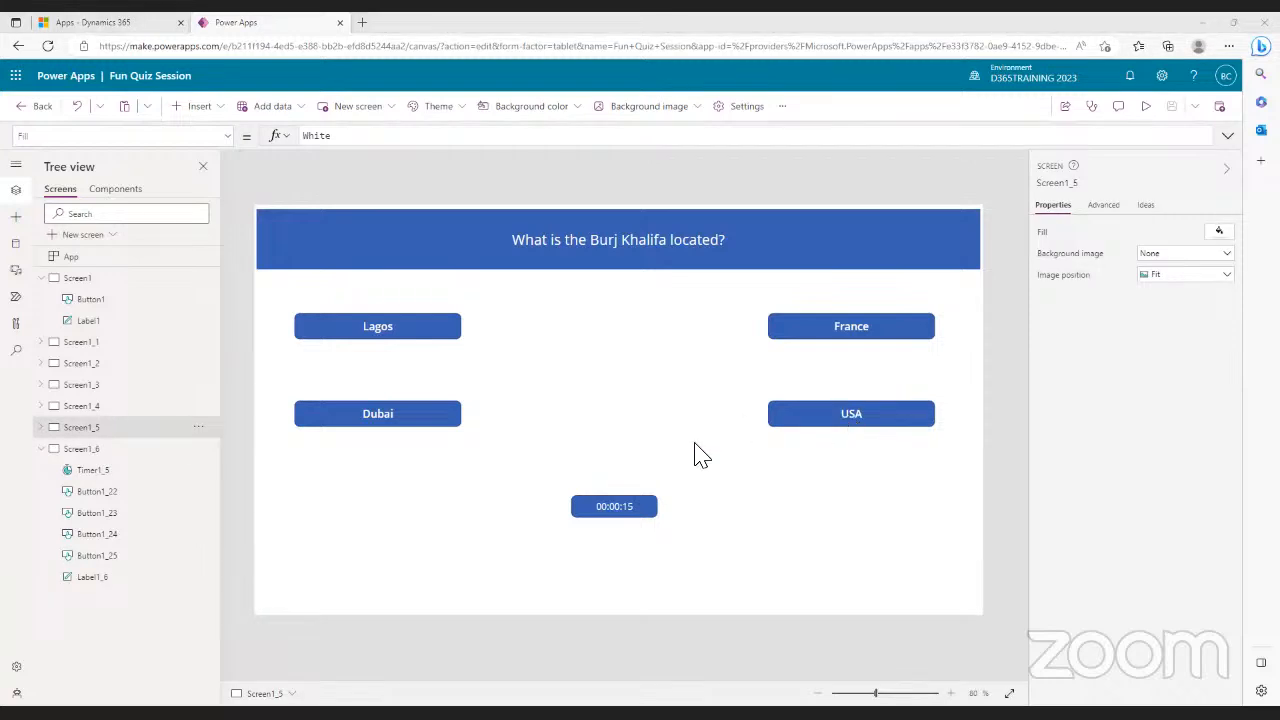
{"action": "left_click", "coordinate": [80, 449]}
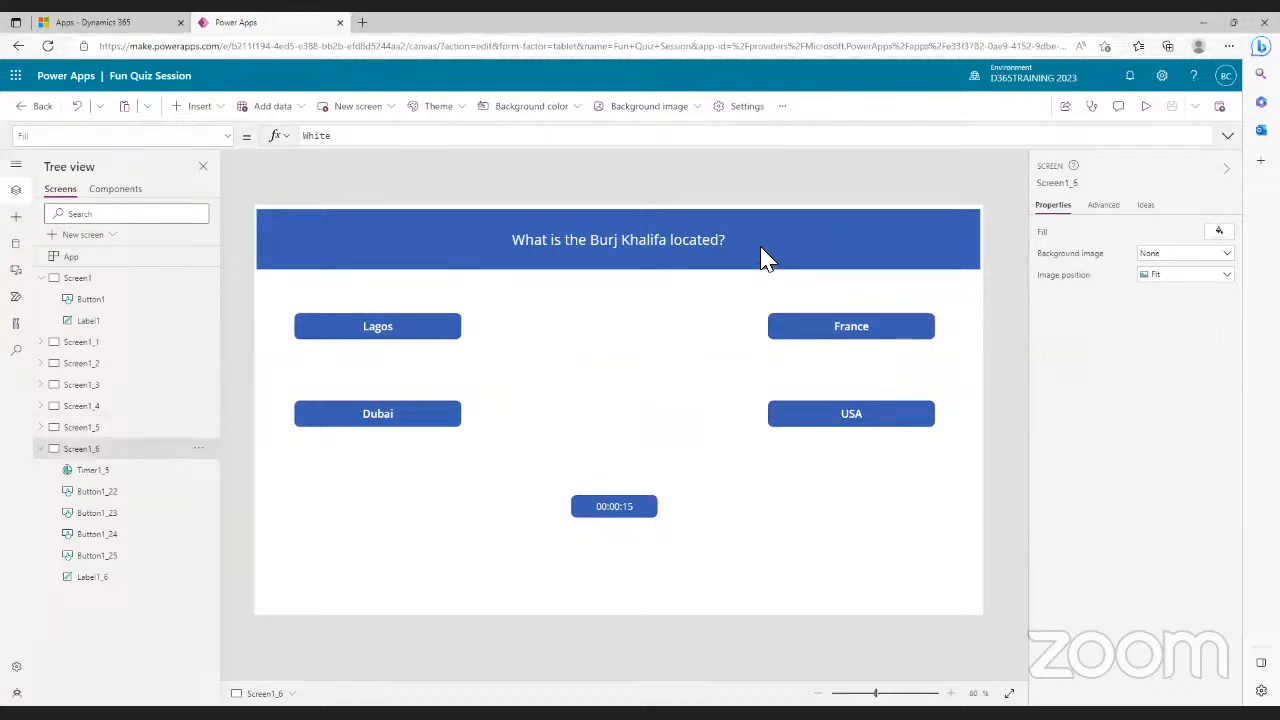
{"action": "left_click", "coordinate": [730, 248]}
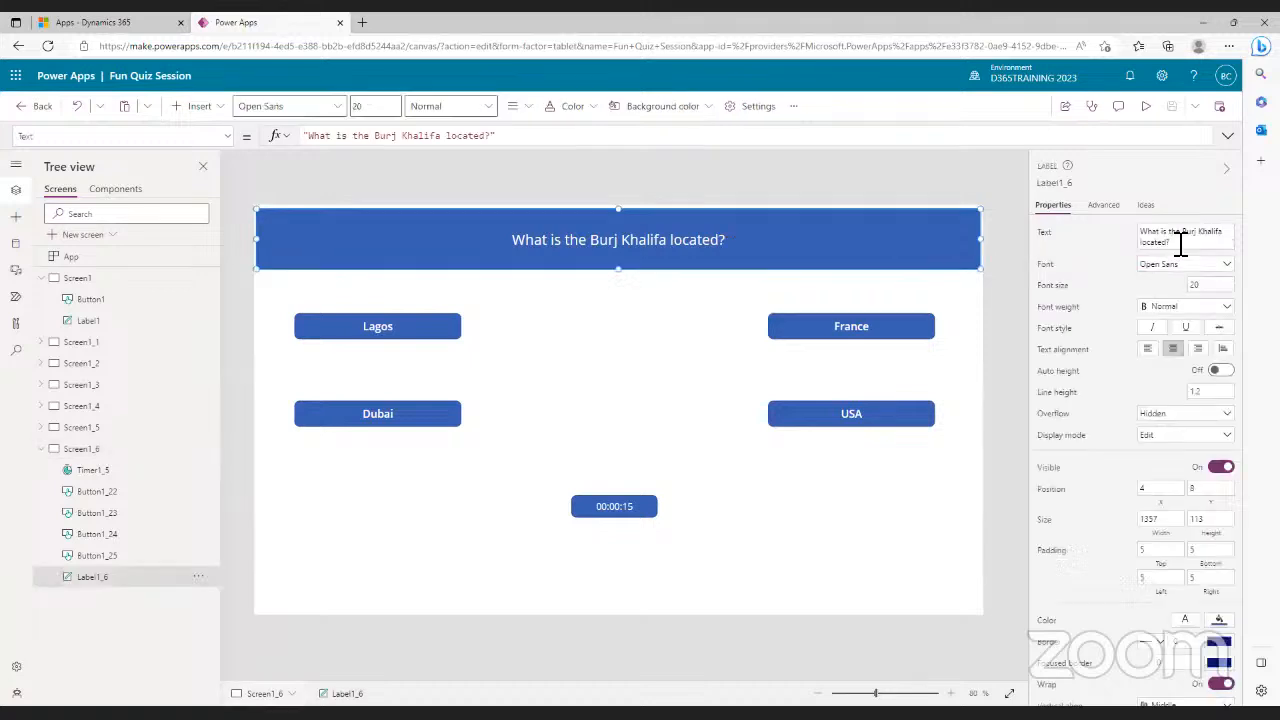
{"action": "left_click", "coordinate": [1142, 238]}
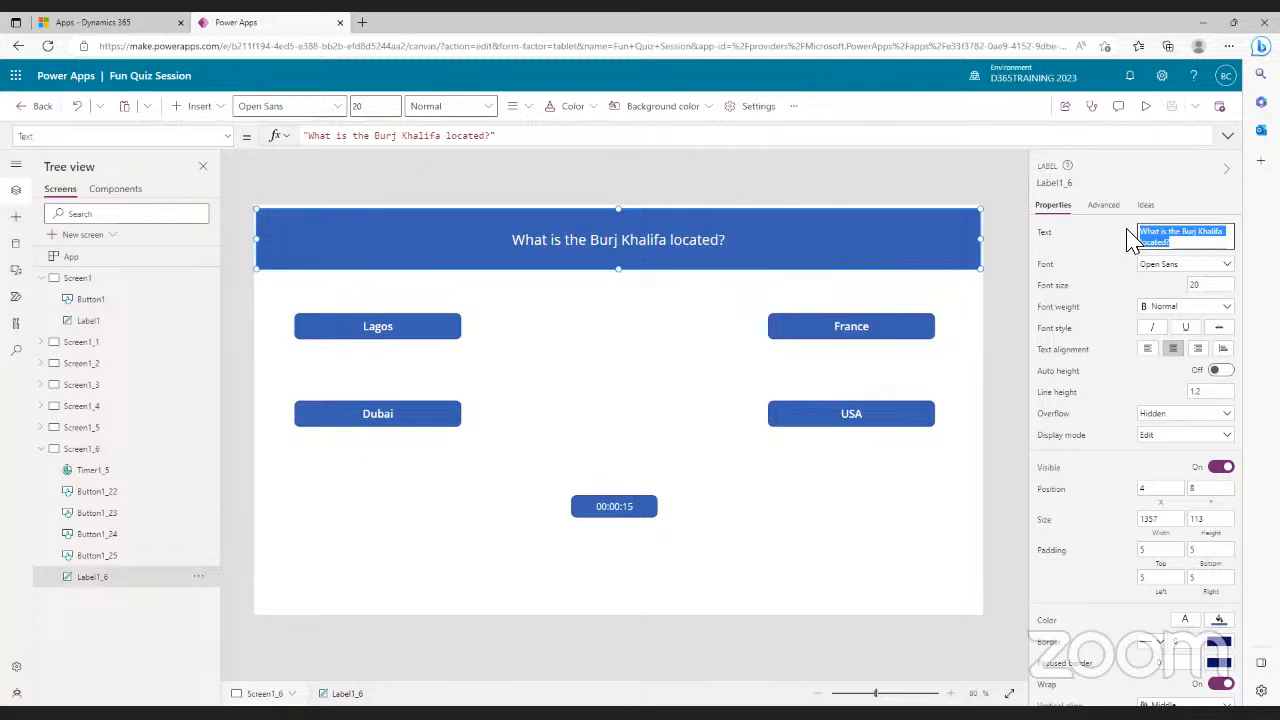
{"action": "type", "text": "Wel"}
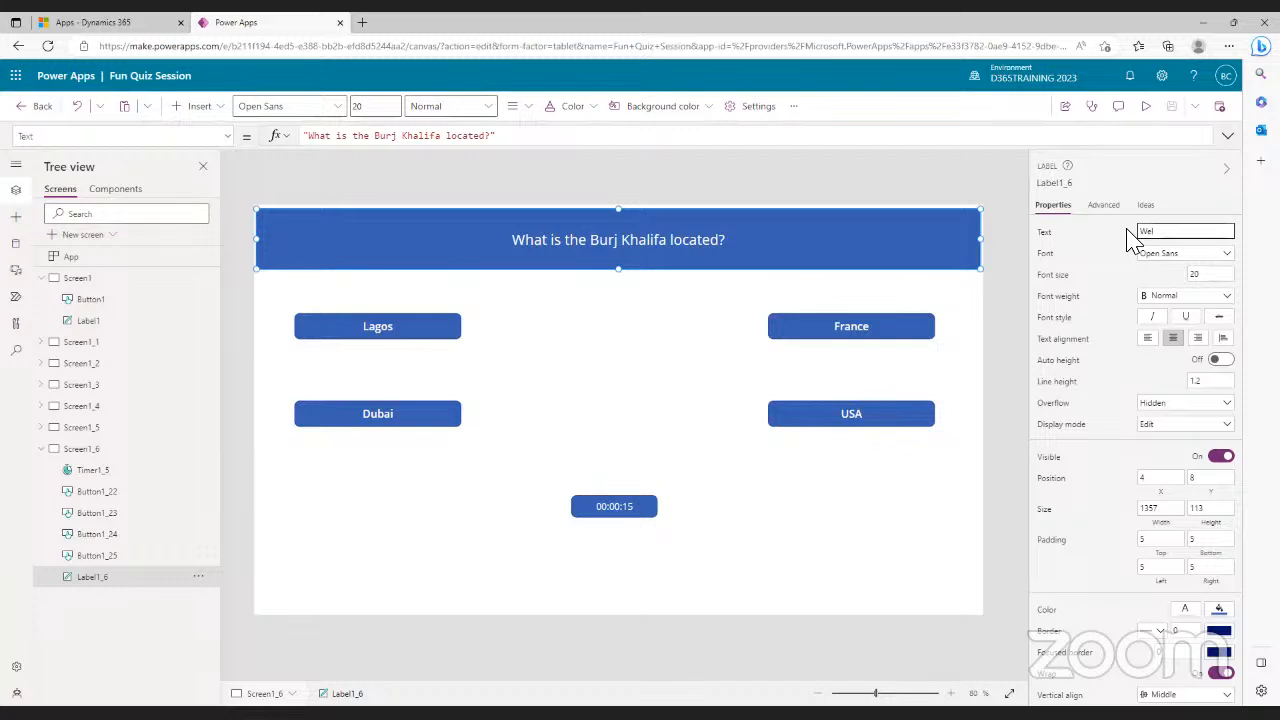
{"action": "type", "text": "l done for completing the"}
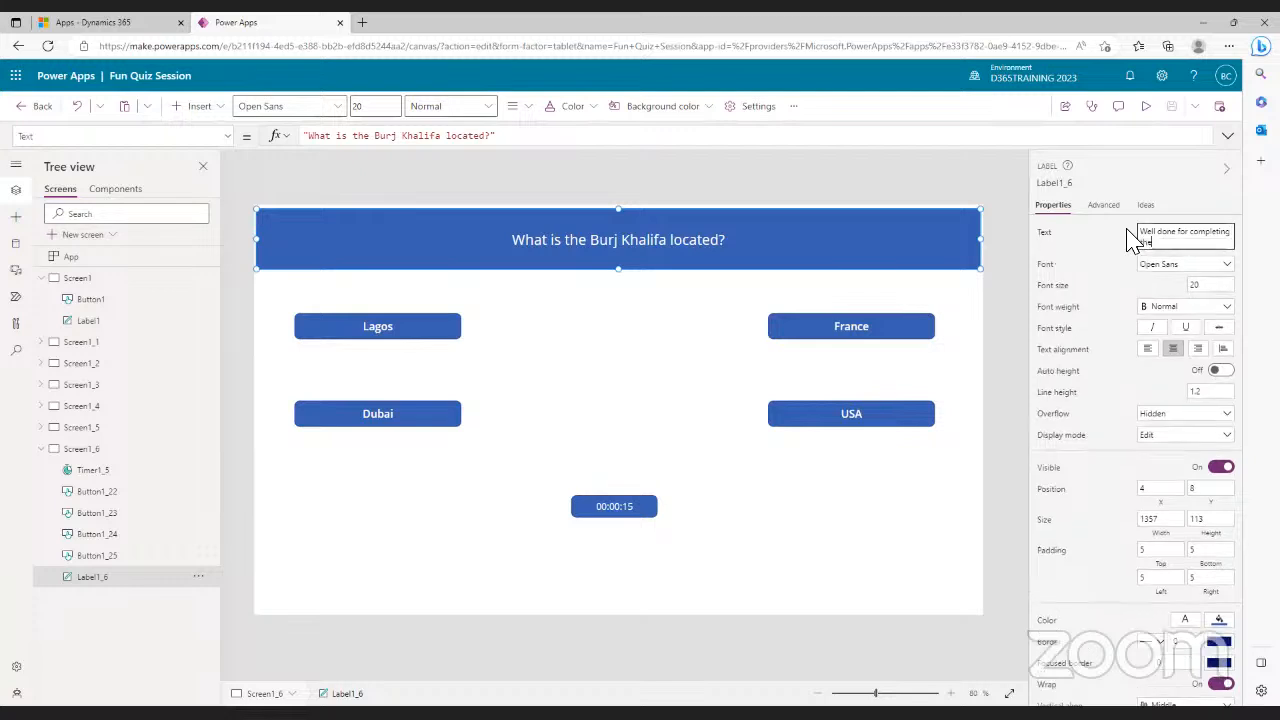
{"action": "type", "text": " quiz, hope you had fun"}
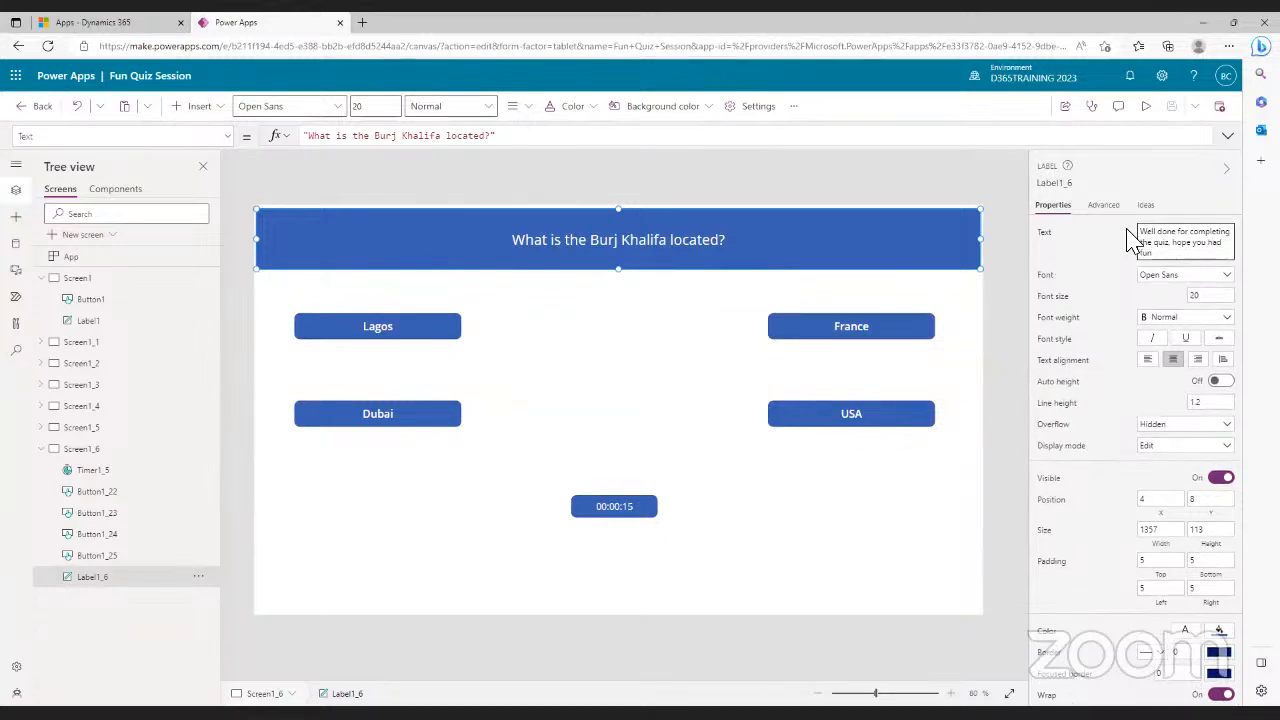
{"action": "left_click", "coordinate": [648, 370]}
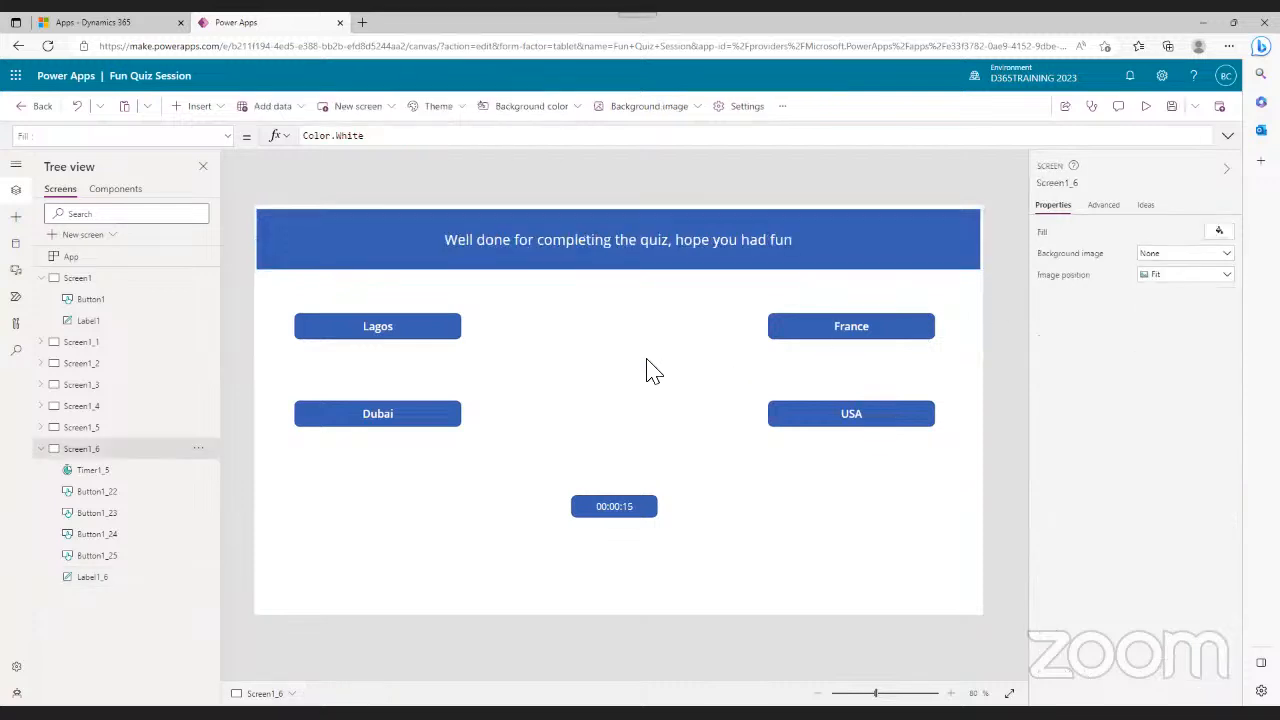
- Delete the France, USA, Lagos and Dubai answer buttons and the countdown timer from Screen1_6
{"action": "left_click", "coordinate": [796, 340]}
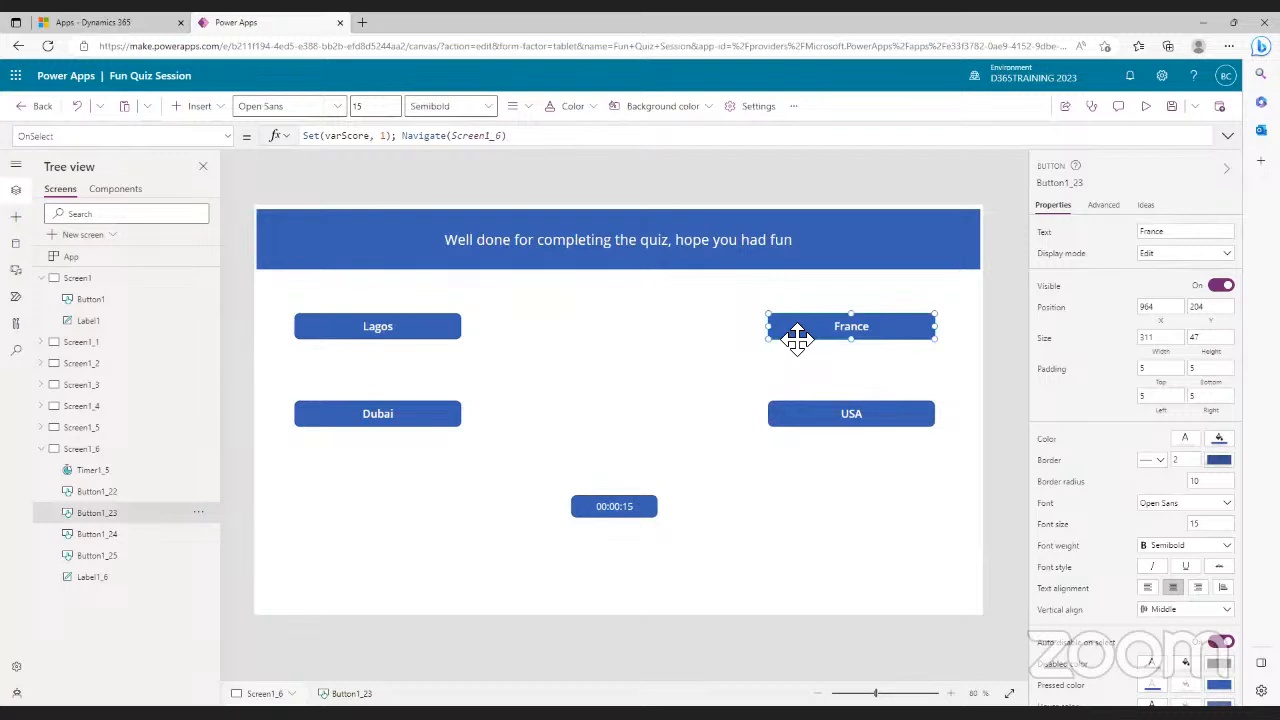
{"action": "key", "text": "Delete"}
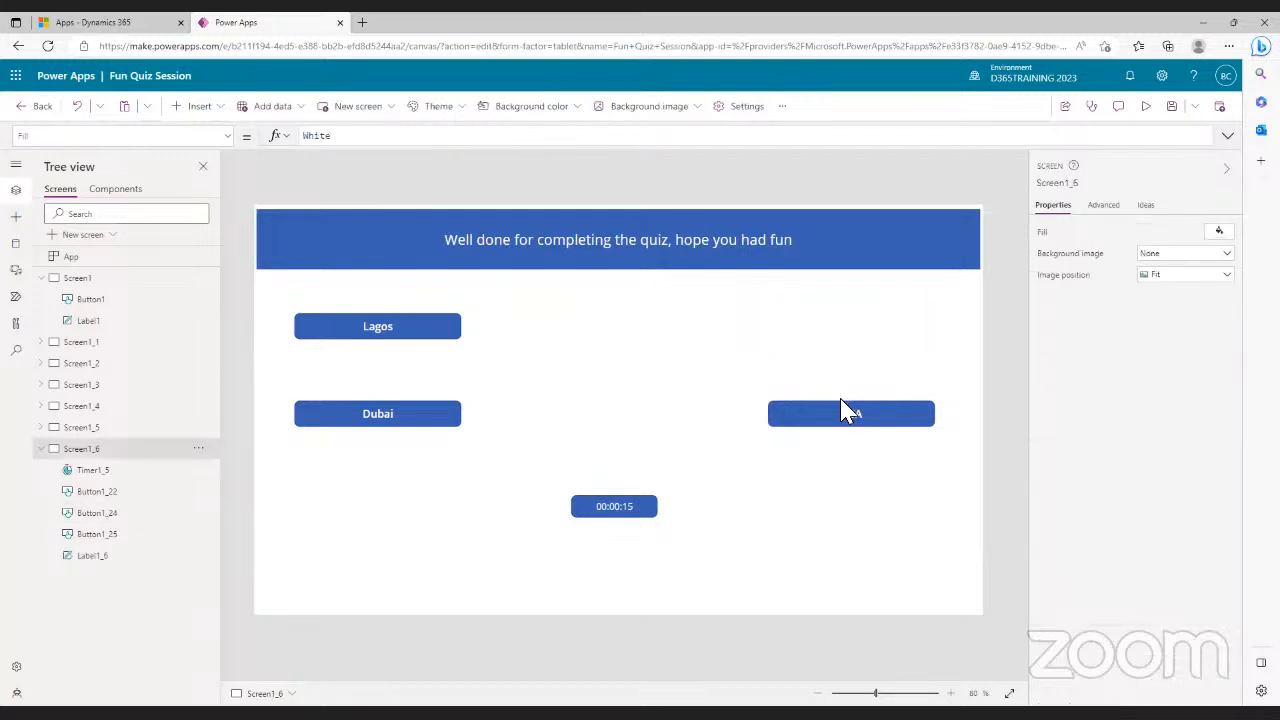
{"action": "left_click", "coordinate": [815, 412]}
{"action": "key", "text": "Delete"}
{"action": "left_click", "coordinate": [429, 330]}
{"action": "key", "text": "Delete"}
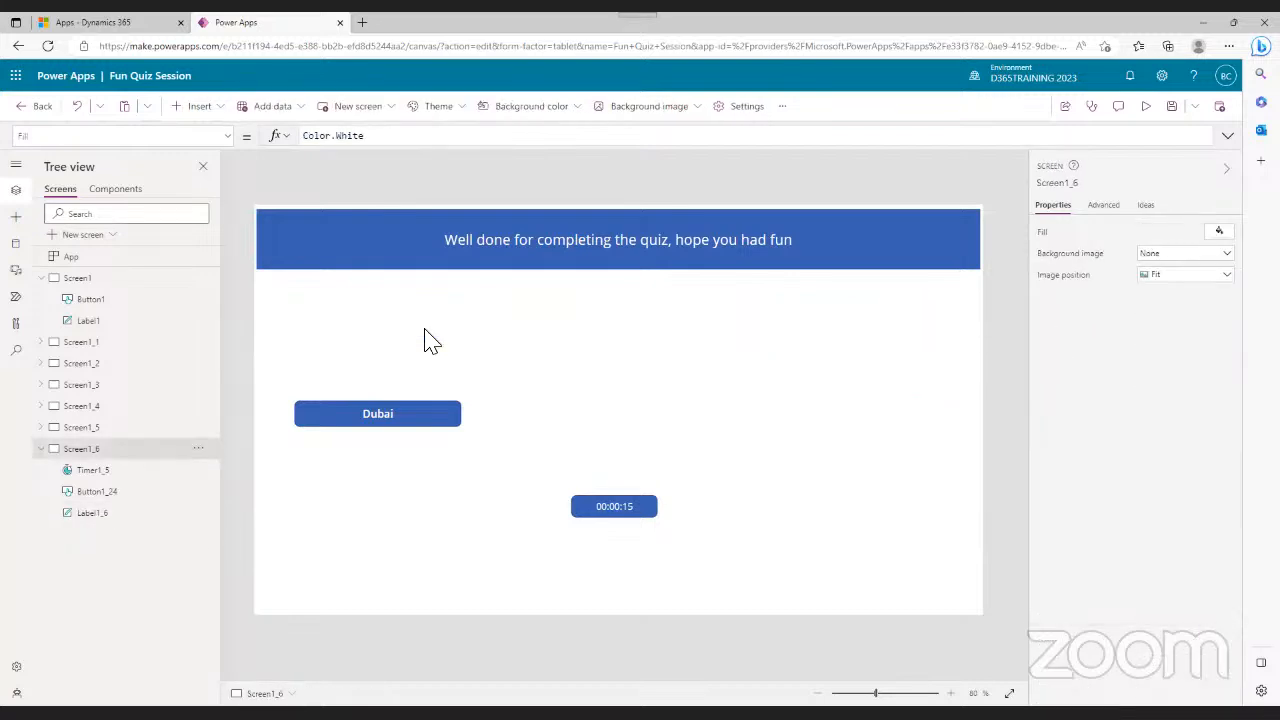
{"action": "left_click", "coordinate": [393, 414]}
{"action": "key", "text": "Delete"}
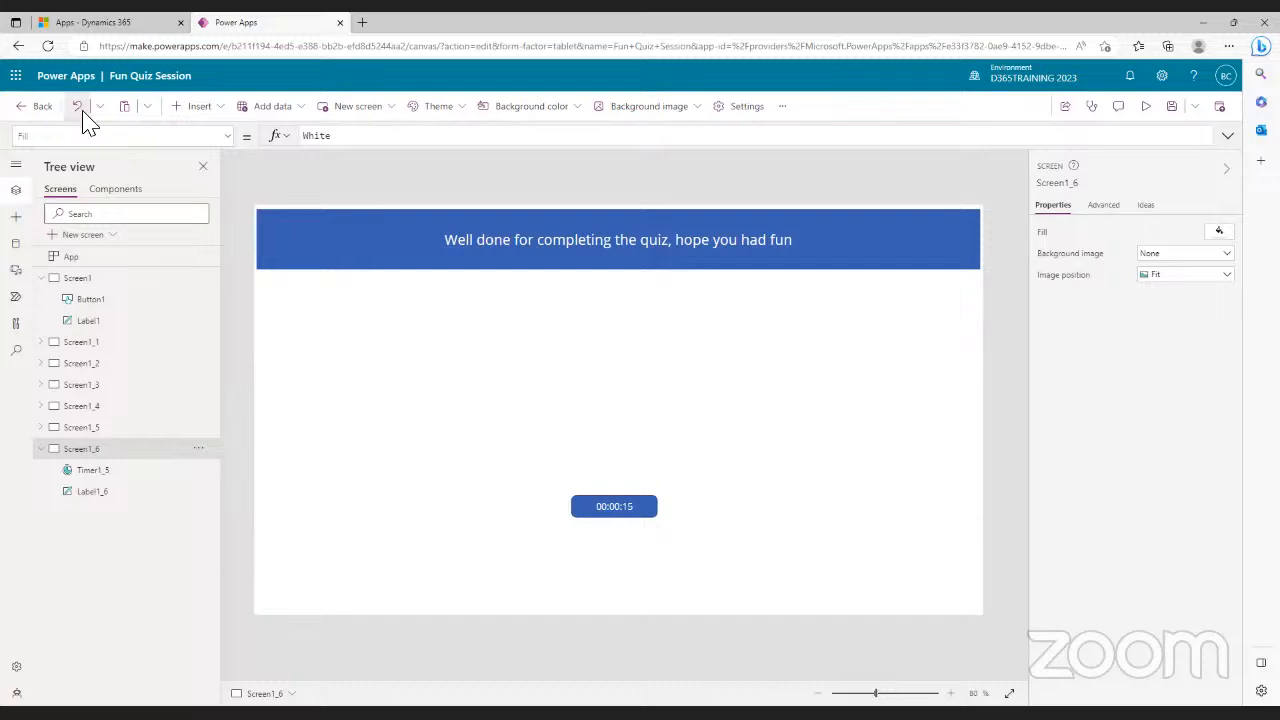
{"action": "left_click", "coordinate": [615, 517]}
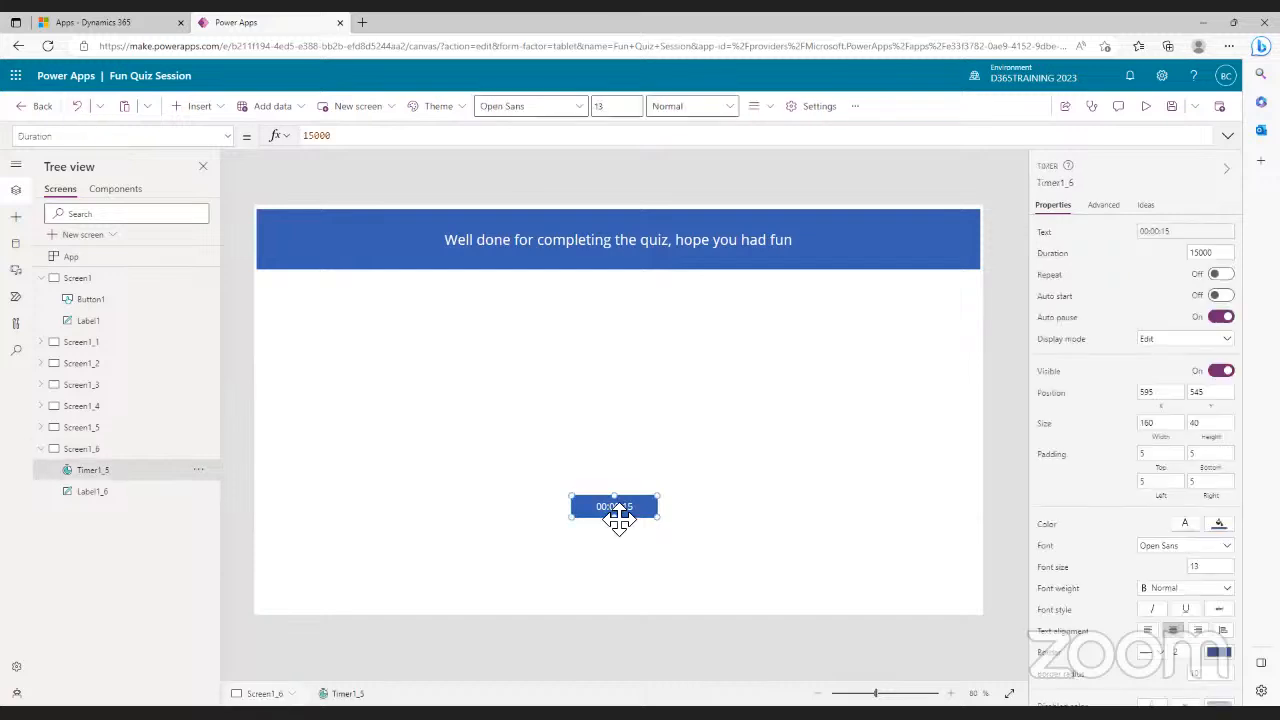
{"action": "key", "text": "Delete"}
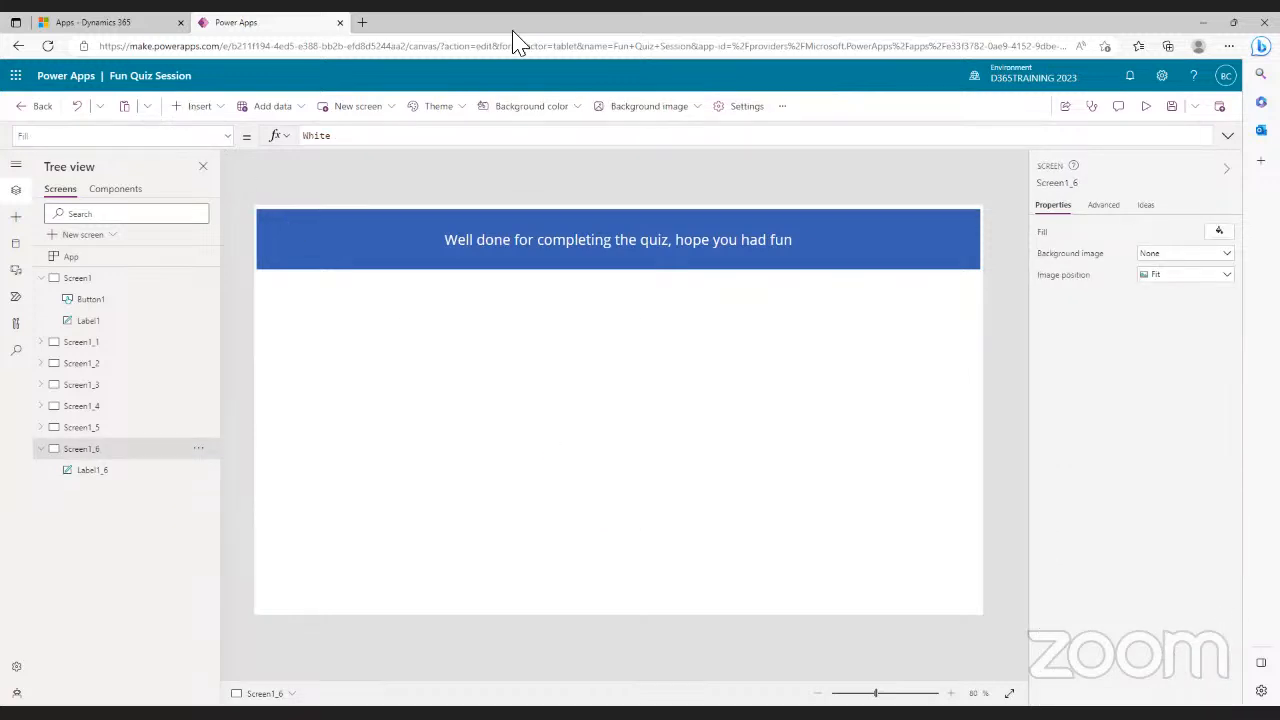
{"action": "left_click", "coordinate": [212, 110]}
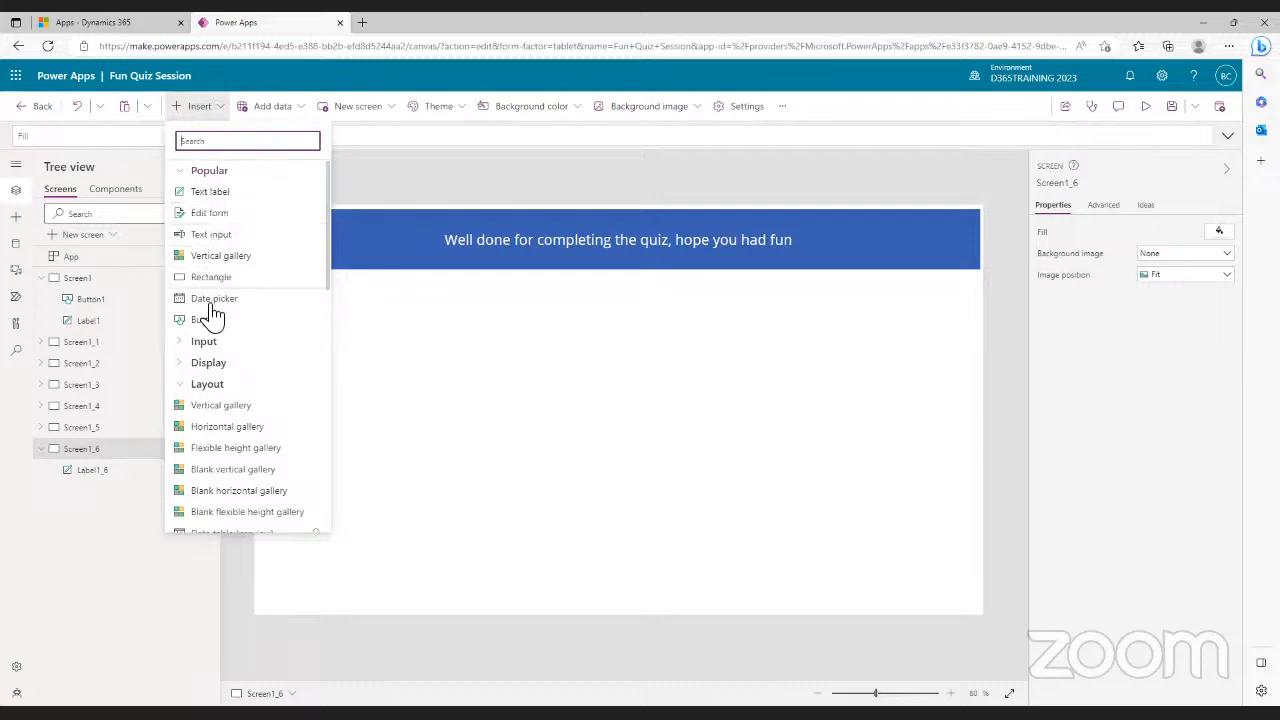
- Add a button below the closing message and caption it 'Restart the quiz'
{"action": "left_click_drag", "start_coordinate": [207, 333], "coordinate": [615, 498]}
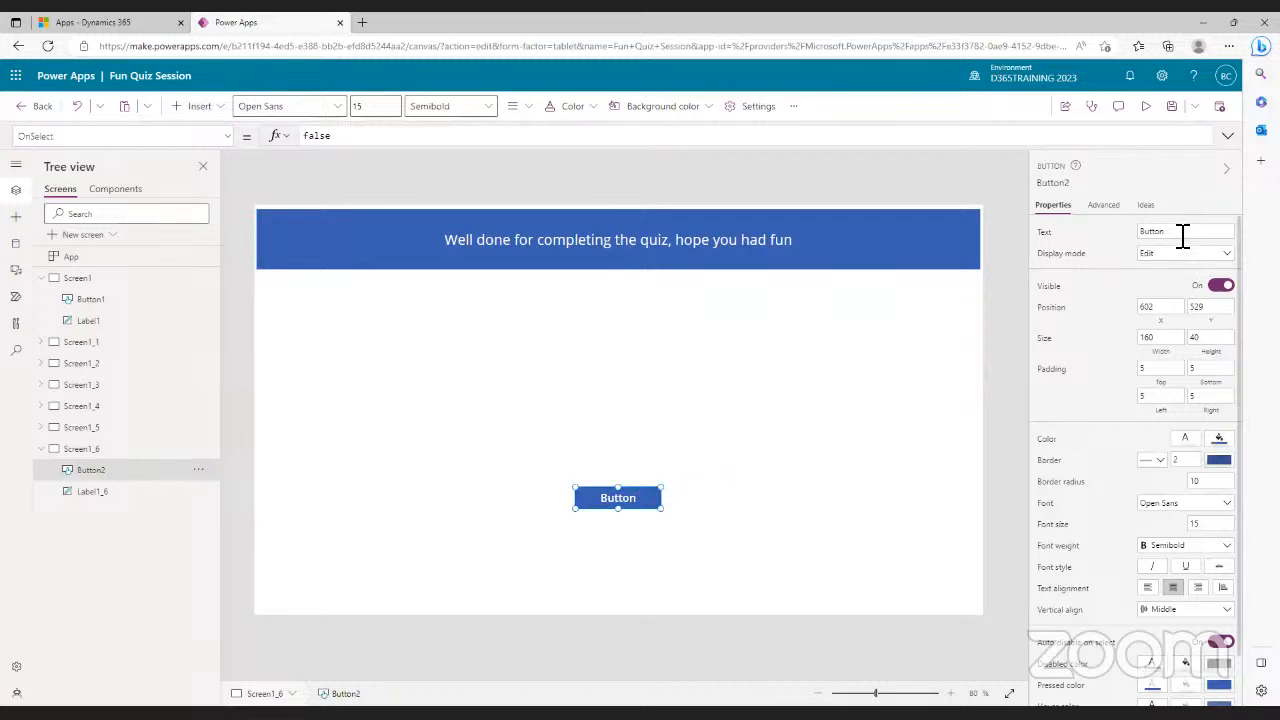
{"action": "double_click", "coordinate": [1139, 236]}
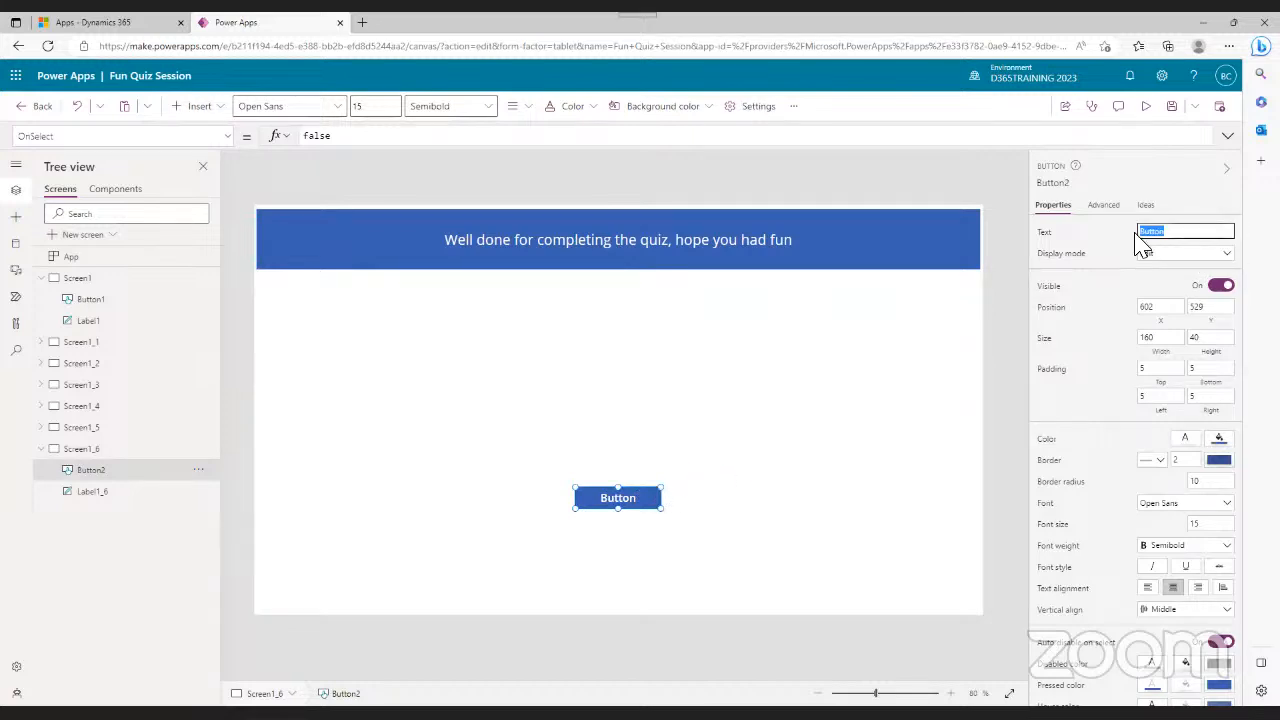
{"action": "type", "text": "Restart"}
{"action": "key", "text": "BackSpace"}
{"action": "key", "text": "BackSpace"}
{"action": "key", "text": "BackSpace"}
{"action": "key", "text": "BackSpace"}
{"action": "type", "text": "Resta"}
{"action": "type", "text": "r"}
{"action": "type", "text": "art"}
{"action": "type", "text": " the "}
{"action": "type", "text": "quiz"}
- Widen the Restart the quiz button to 222 by 41 so its caption fits one line
{"action": "left_click", "coordinate": [788, 498]}
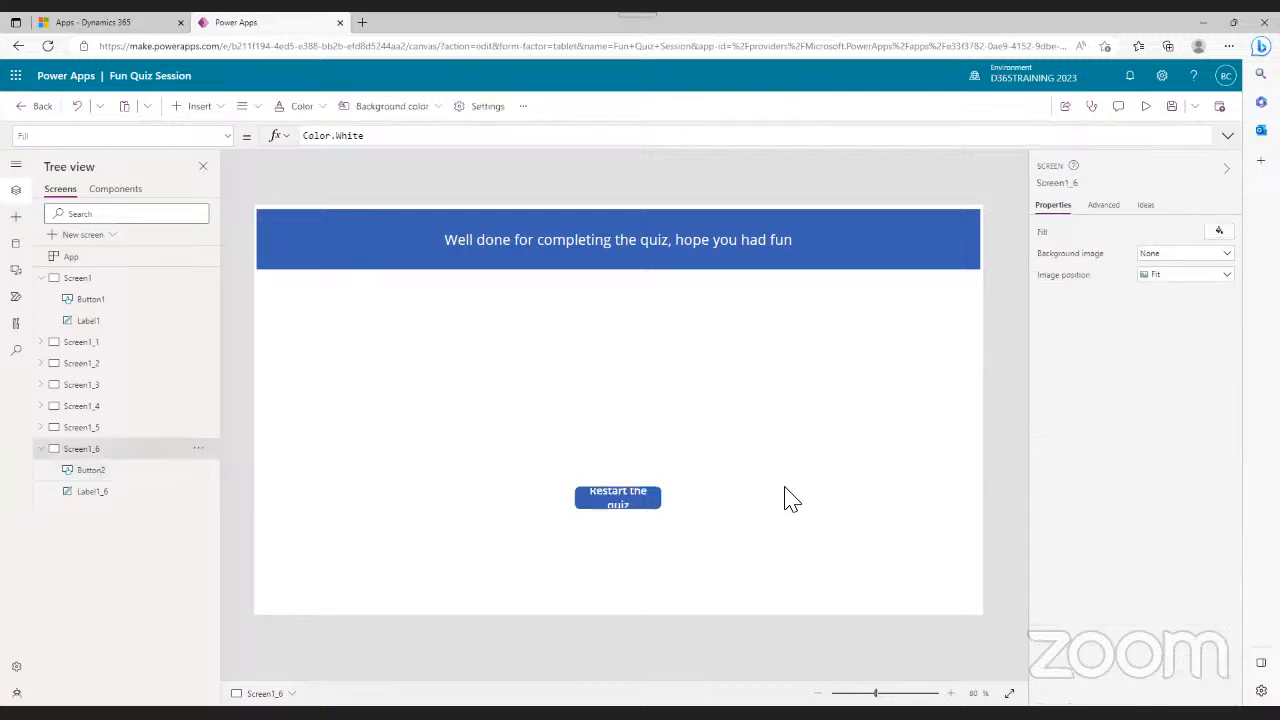
{"action": "left_click", "coordinate": [591, 506]}
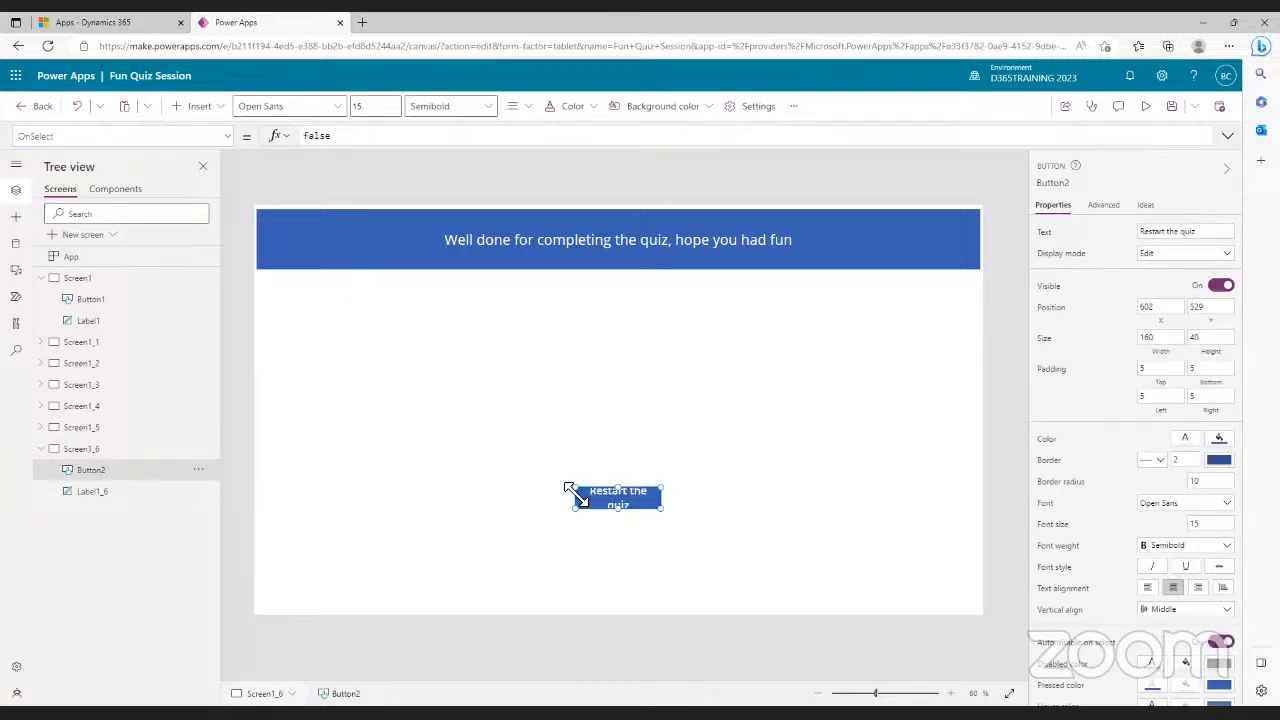
{"action": "left_click_drag", "start_coordinate": [574, 487], "coordinate": [550, 485]}
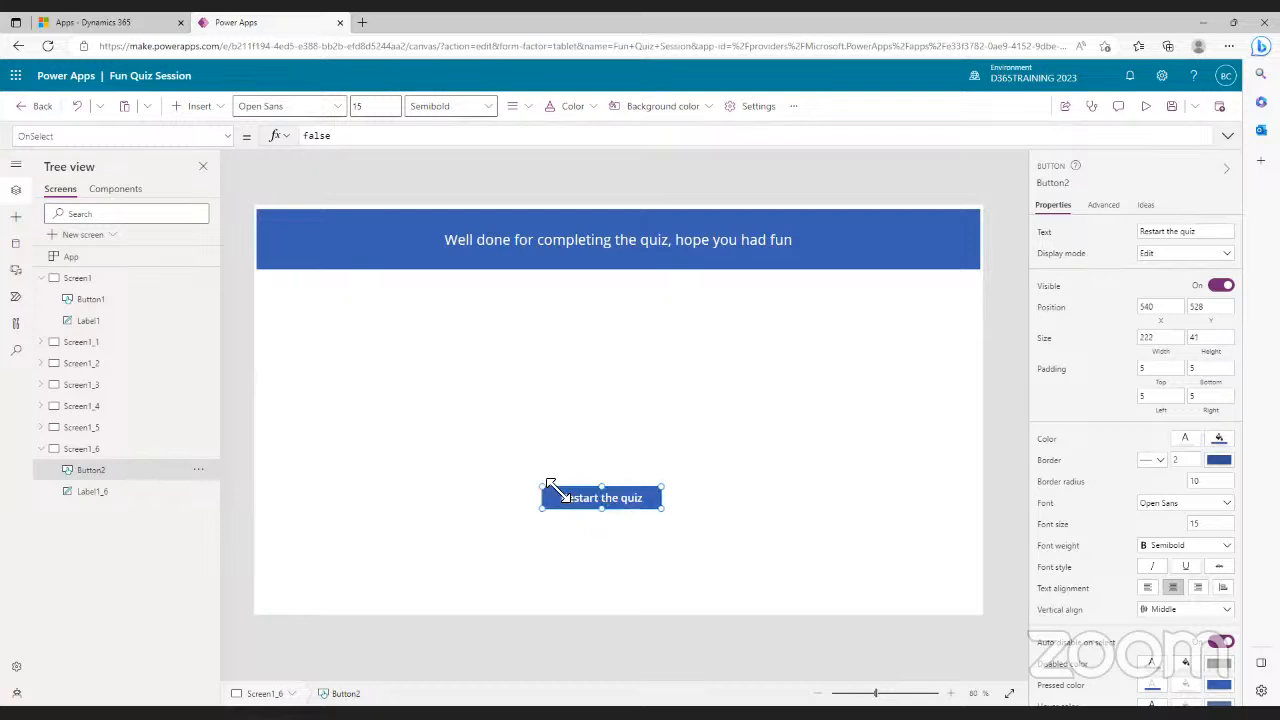
{"action": "left_click", "coordinate": [770, 483]}
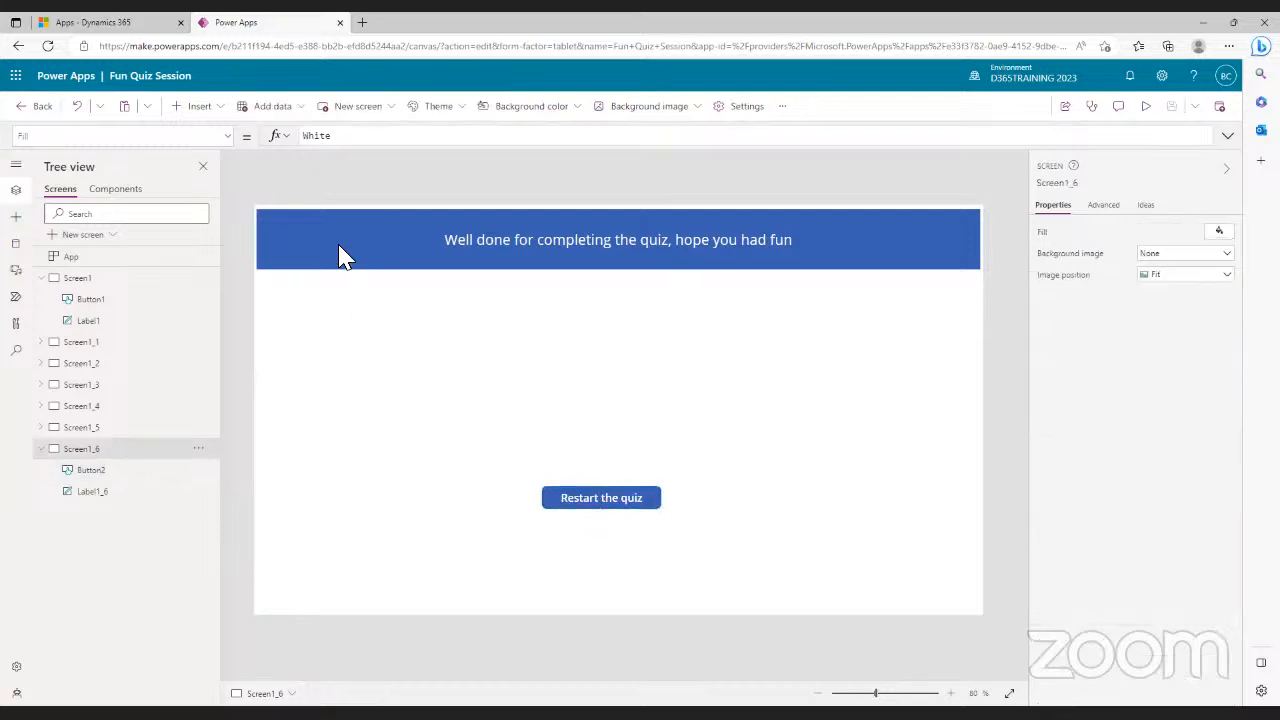
- Set the Restart the quiz button's OnSelect formula to Navigate(Screen1)
{"action": "left_click", "coordinate": [623, 501]}
{"action": "left_click", "coordinate": [318, 136]}
{"action": "double_click", "coordinate": [316, 135]}
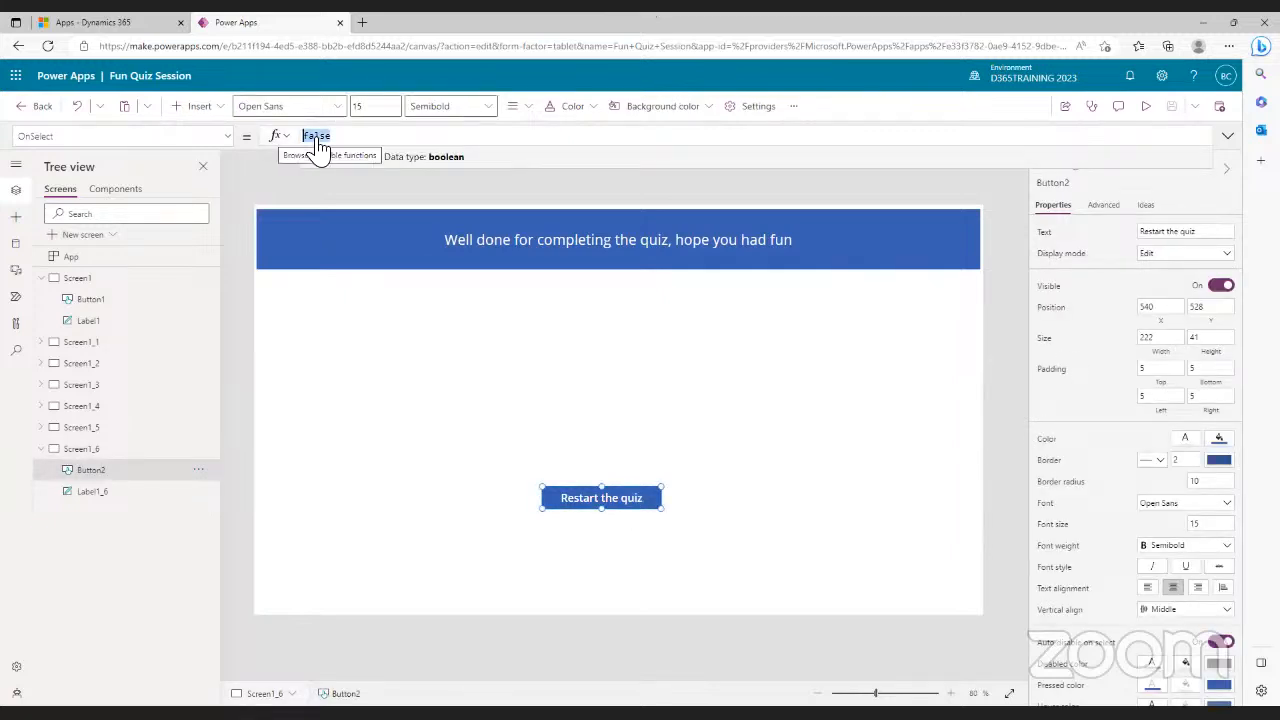
{"action": "type", "text": "Na"}
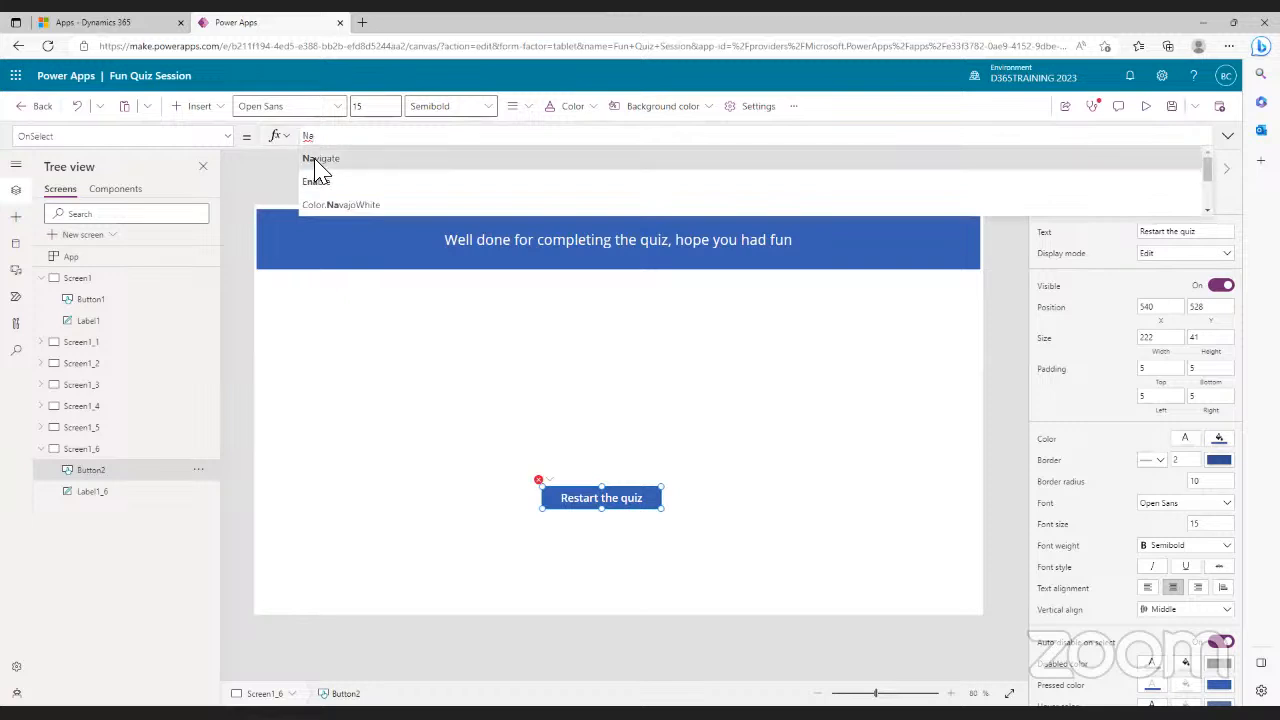
{"action": "left_click", "coordinate": [320, 160]}
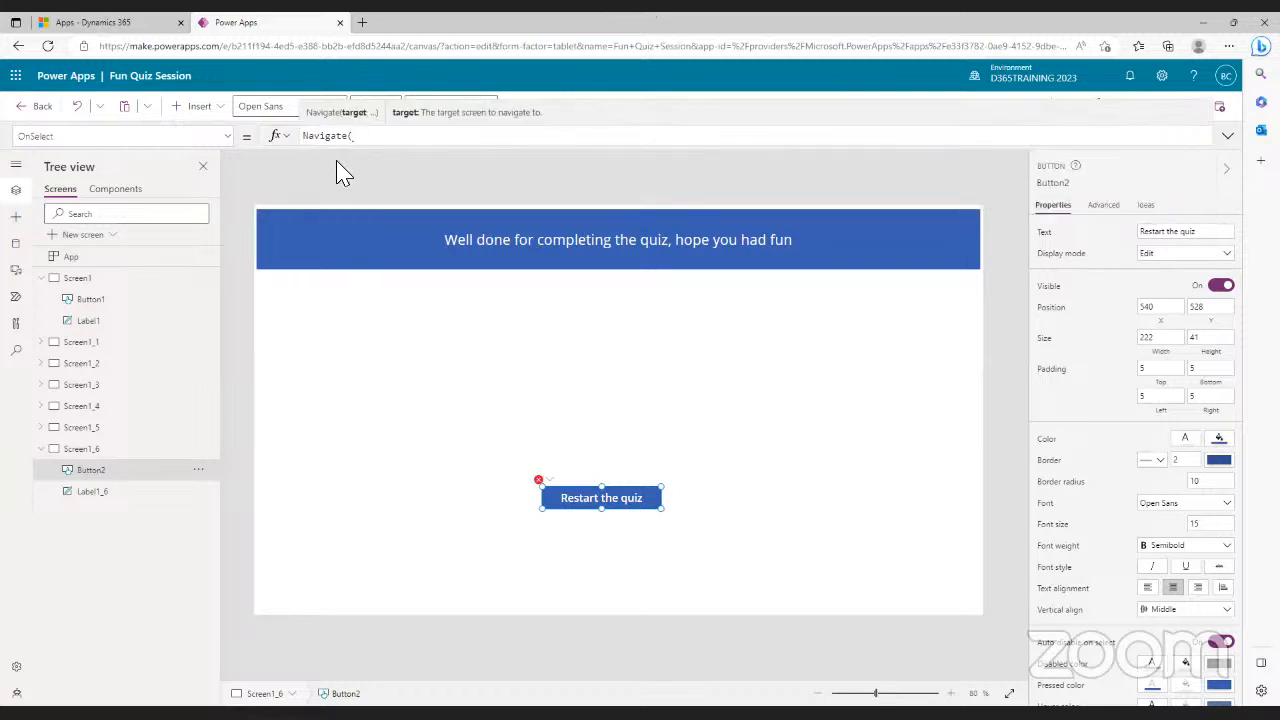
{"action": "type", "text": "scree"}
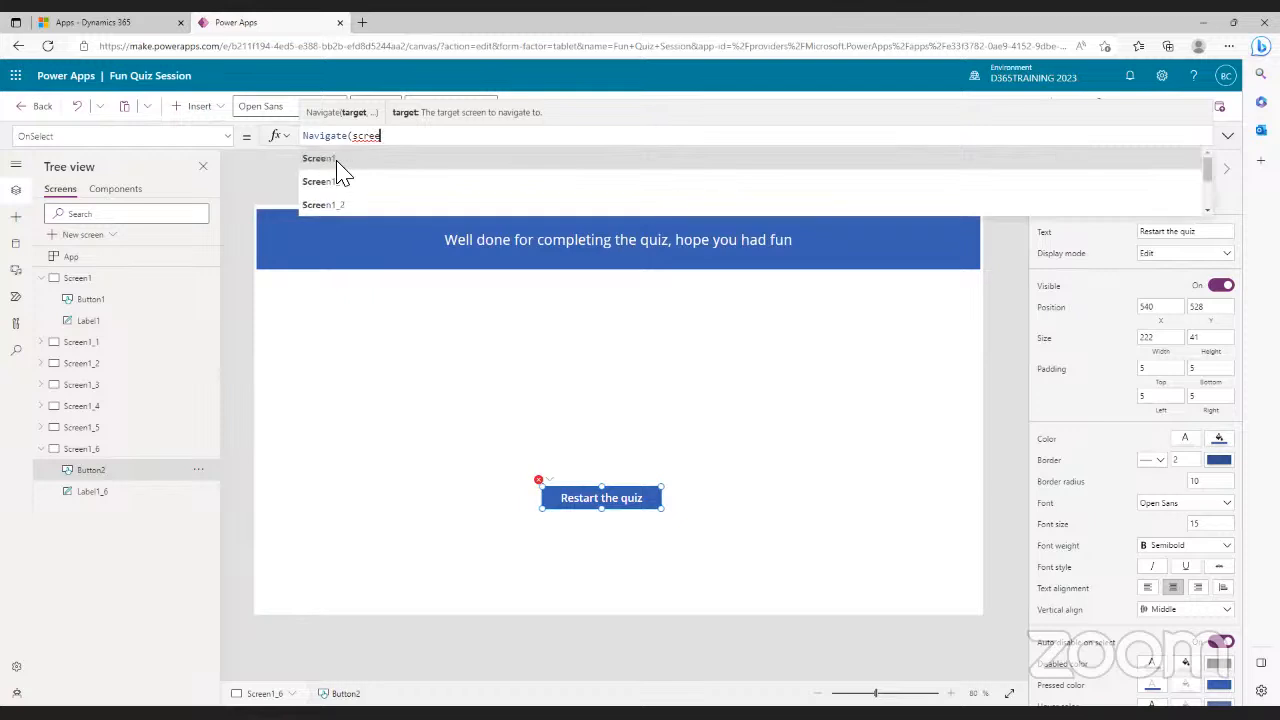
{"action": "left_click", "coordinate": [337, 163]}
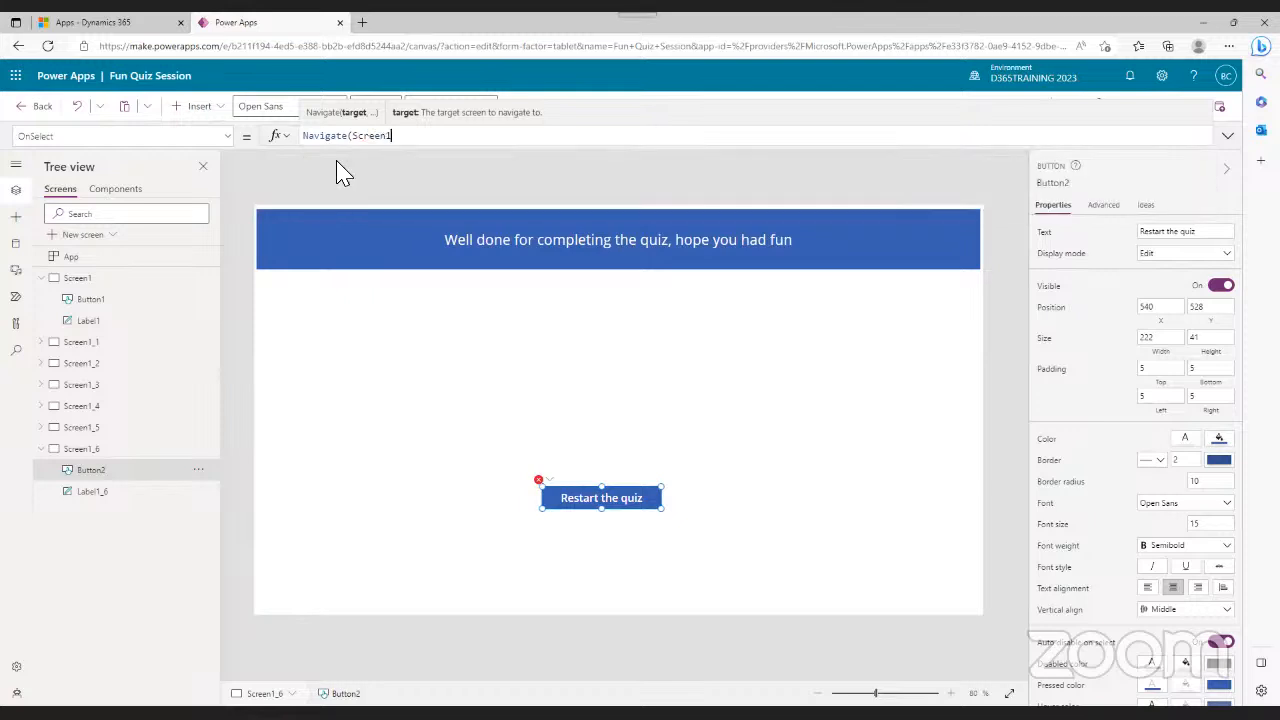
{"action": "type", "text": ")"}
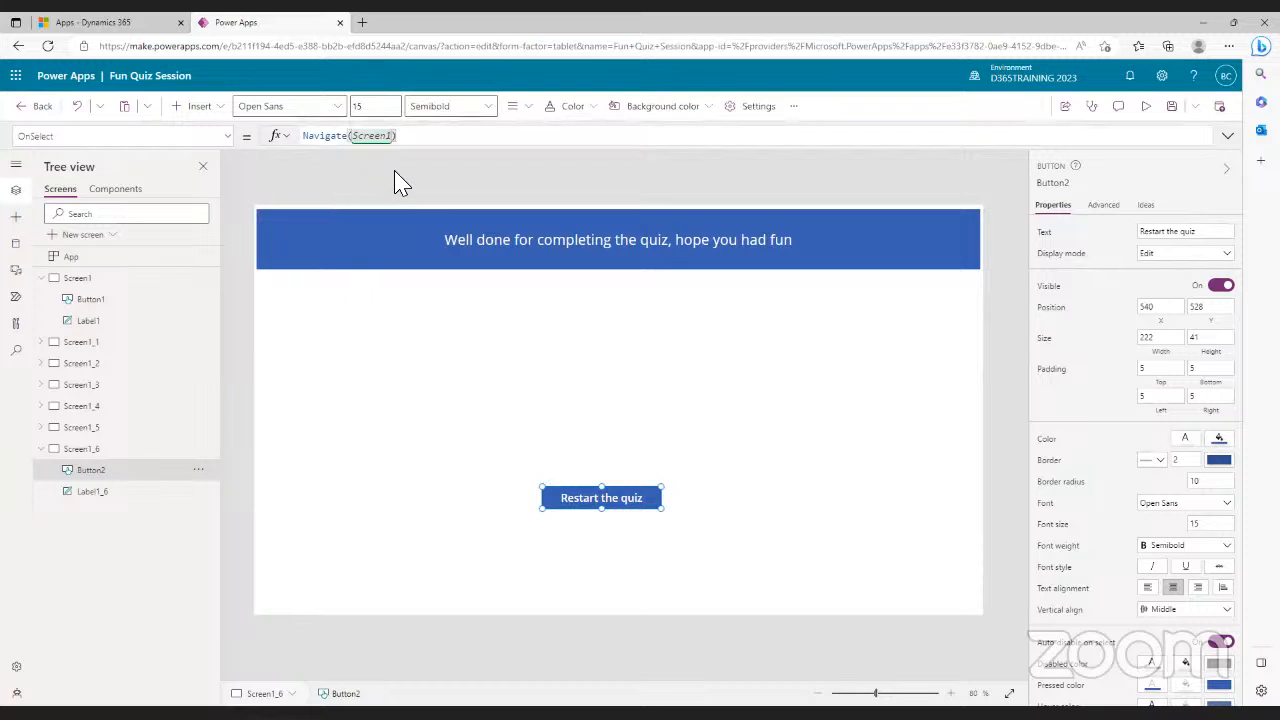
{"action": "left_click", "coordinate": [558, 390]}
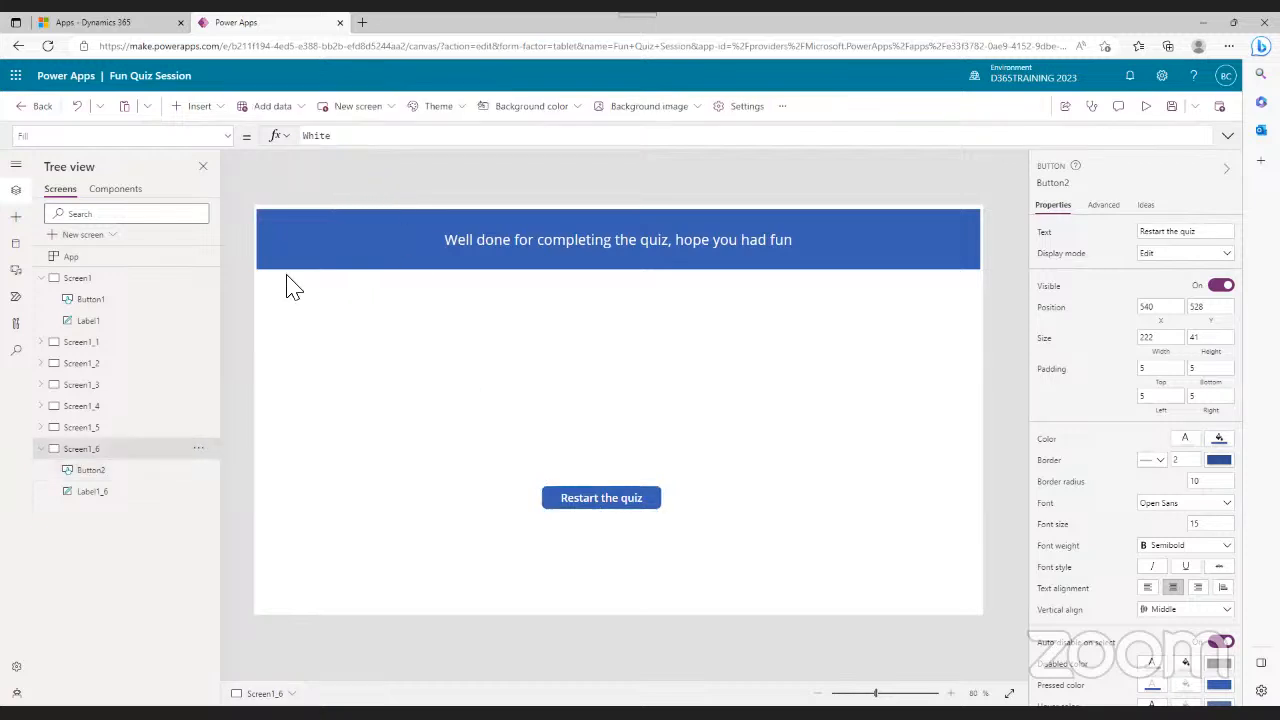
- Place an Emoji - Smile icon above the Restart the quiz button and save the app
{"action": "left_click", "coordinate": [217, 117]}
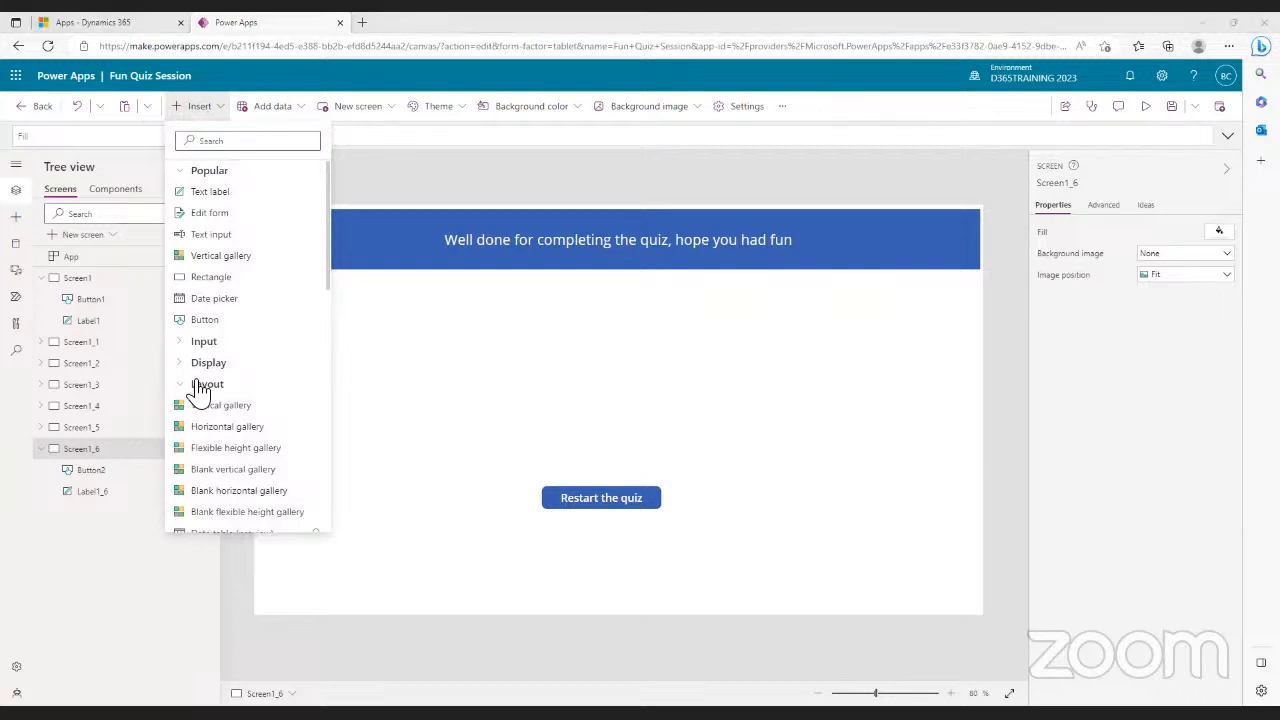
{"action": "left_click", "coordinate": [237, 143]}
{"action": "type", "text": "icon"}
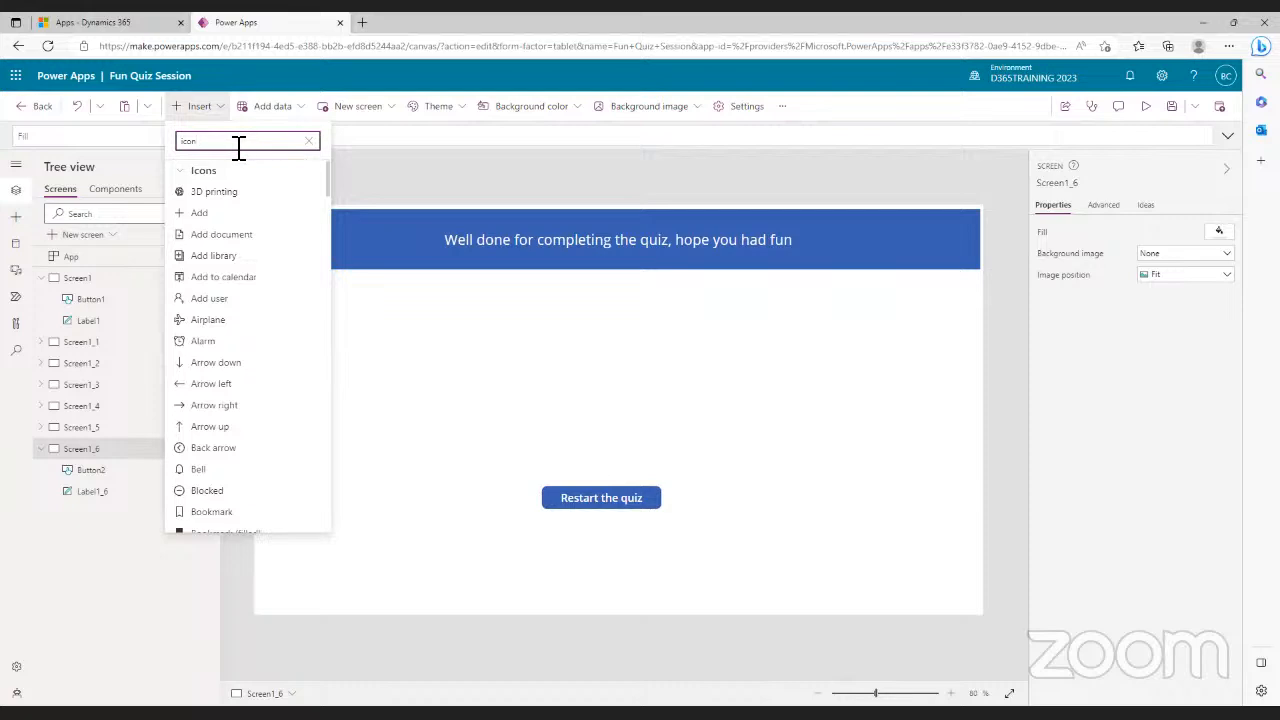
{"action": "scroll", "coordinate": [258, 272], "scroll_direction": "down", "scroll_amount": 1}
{"action": "scroll", "coordinate": [258, 272], "scroll_direction": "down", "scroll_amount": 5}
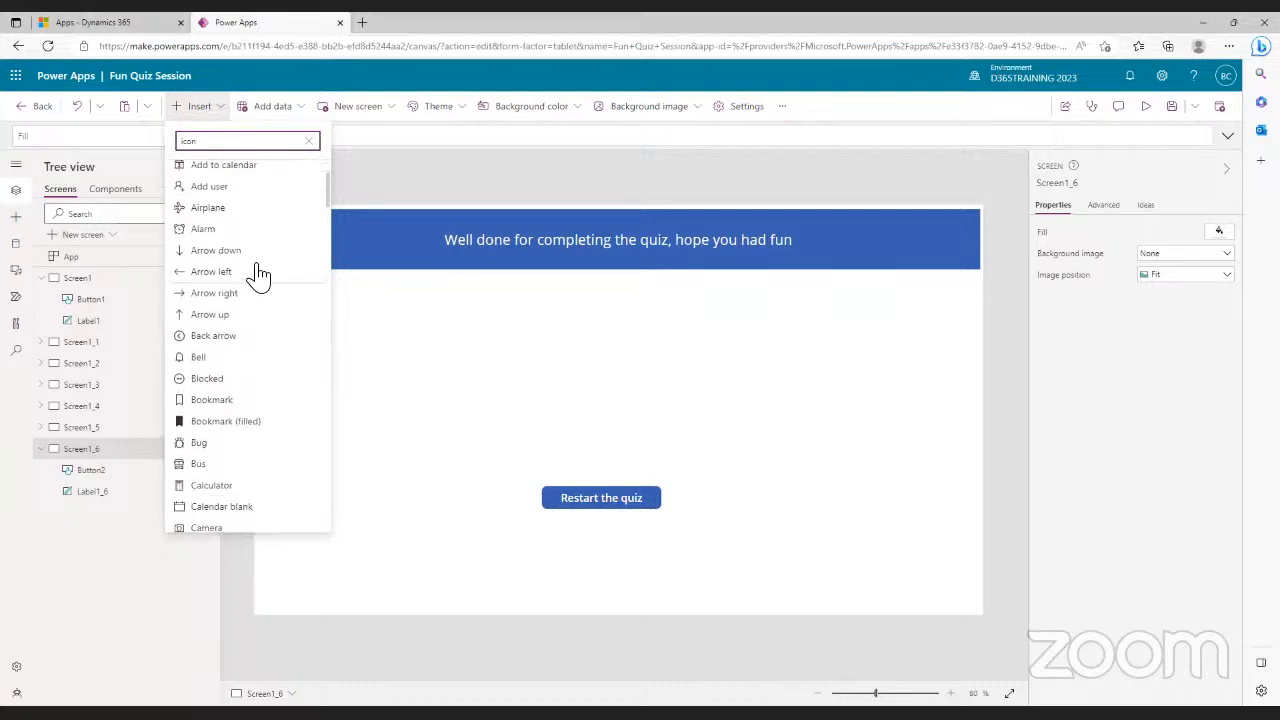
{"action": "scroll", "coordinate": [258, 272], "scroll_direction": "down", "scroll_amount": 7}
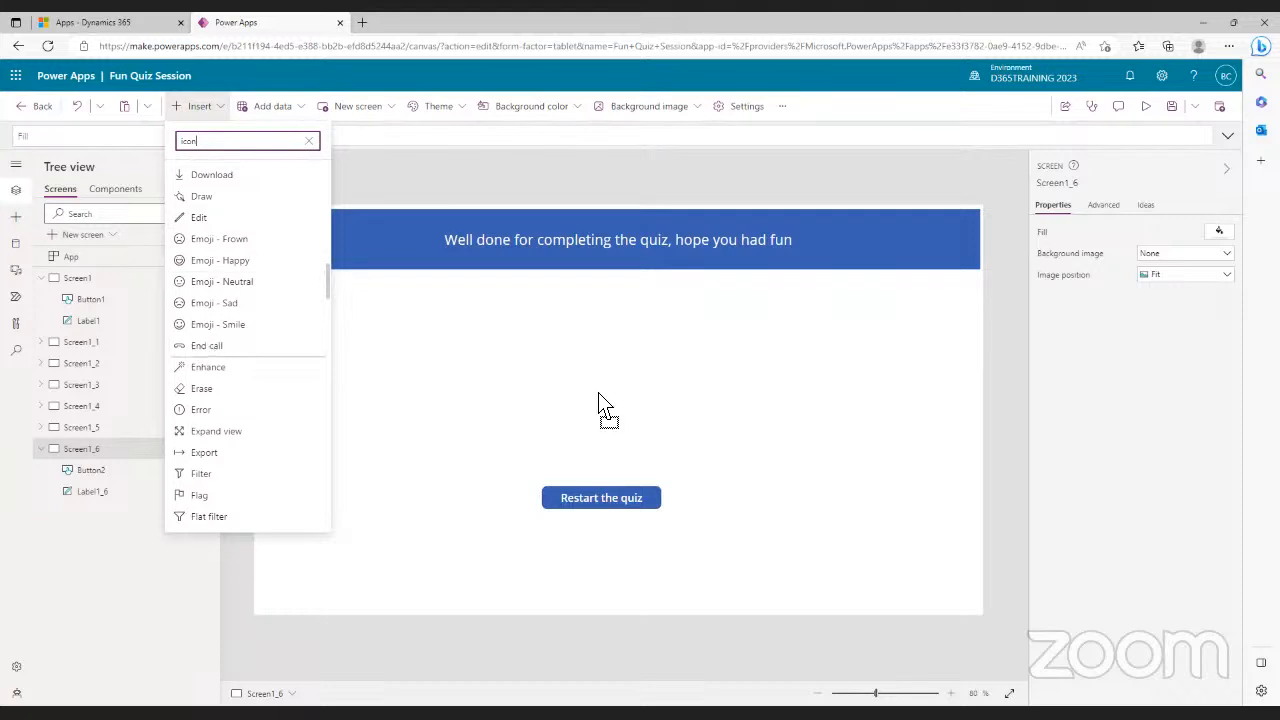
{"action": "left_click_drag", "start_coordinate": [553, 376], "coordinate": [601, 322]}
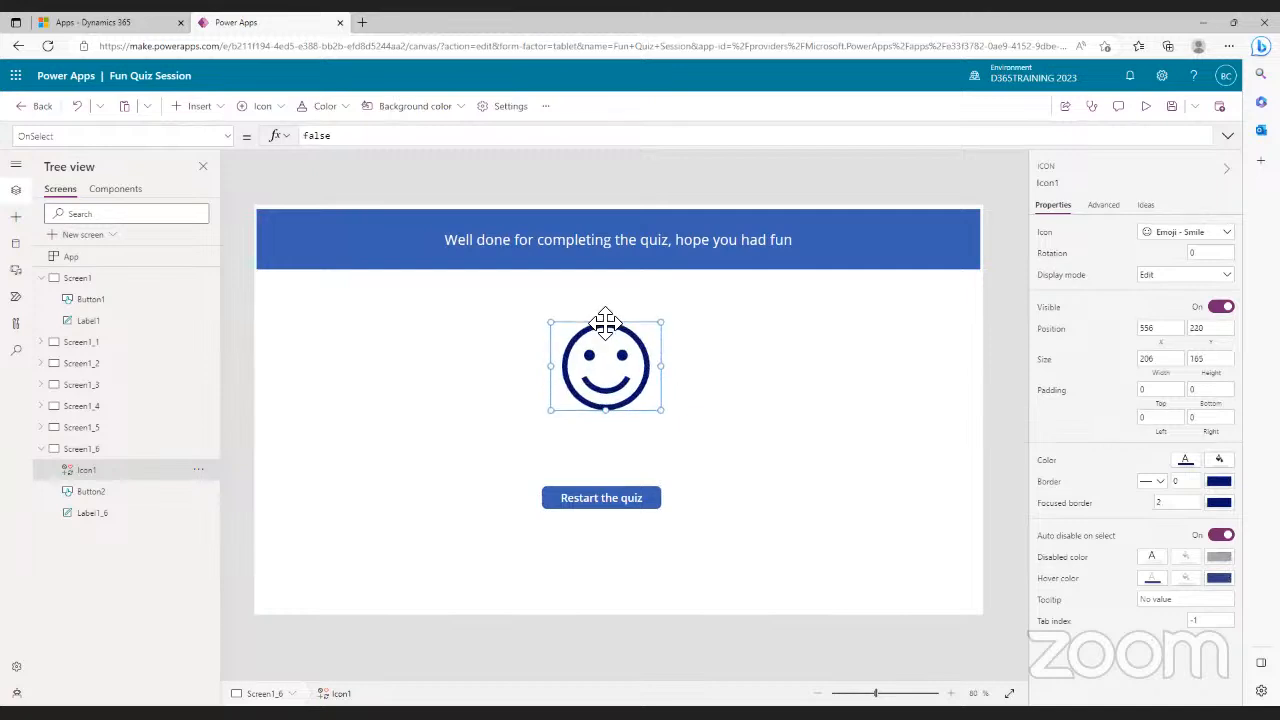
{"action": "left_click_drag", "start_coordinate": [601, 368], "coordinate": [600, 380]}
{"action": "left_click", "coordinate": [857, 462]}
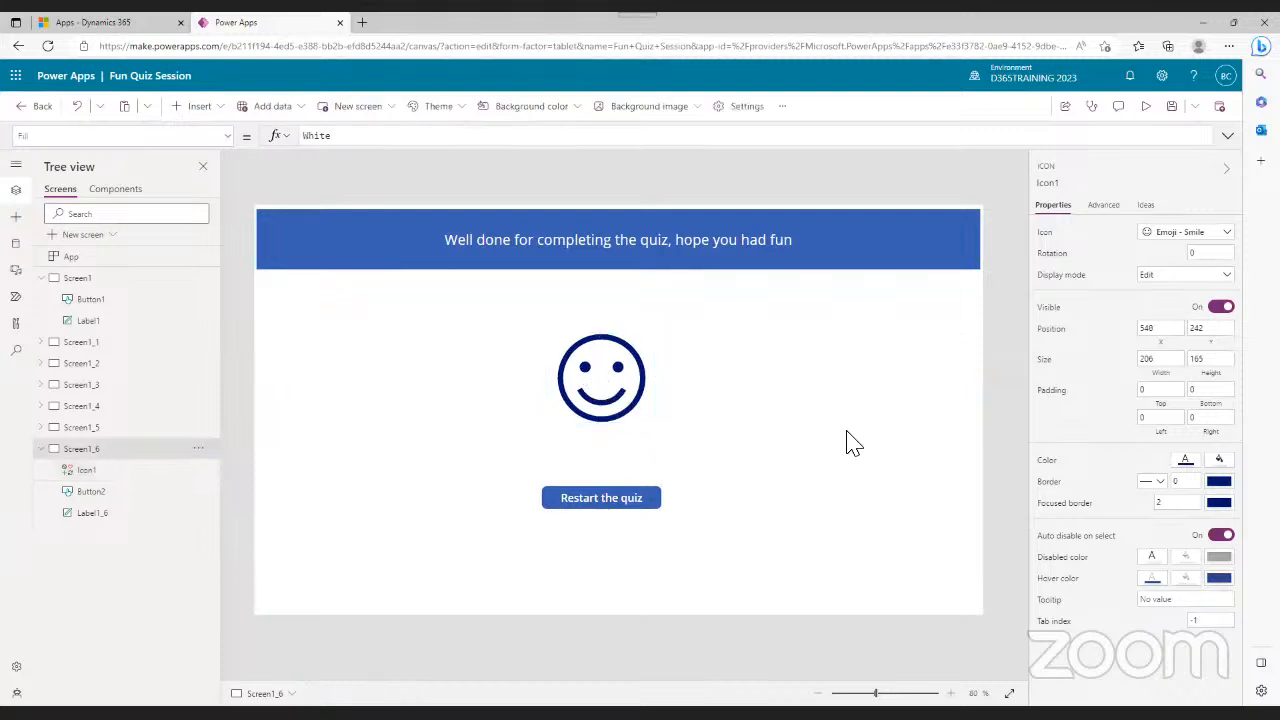
{"action": "left_click", "coordinate": [1175, 110]}
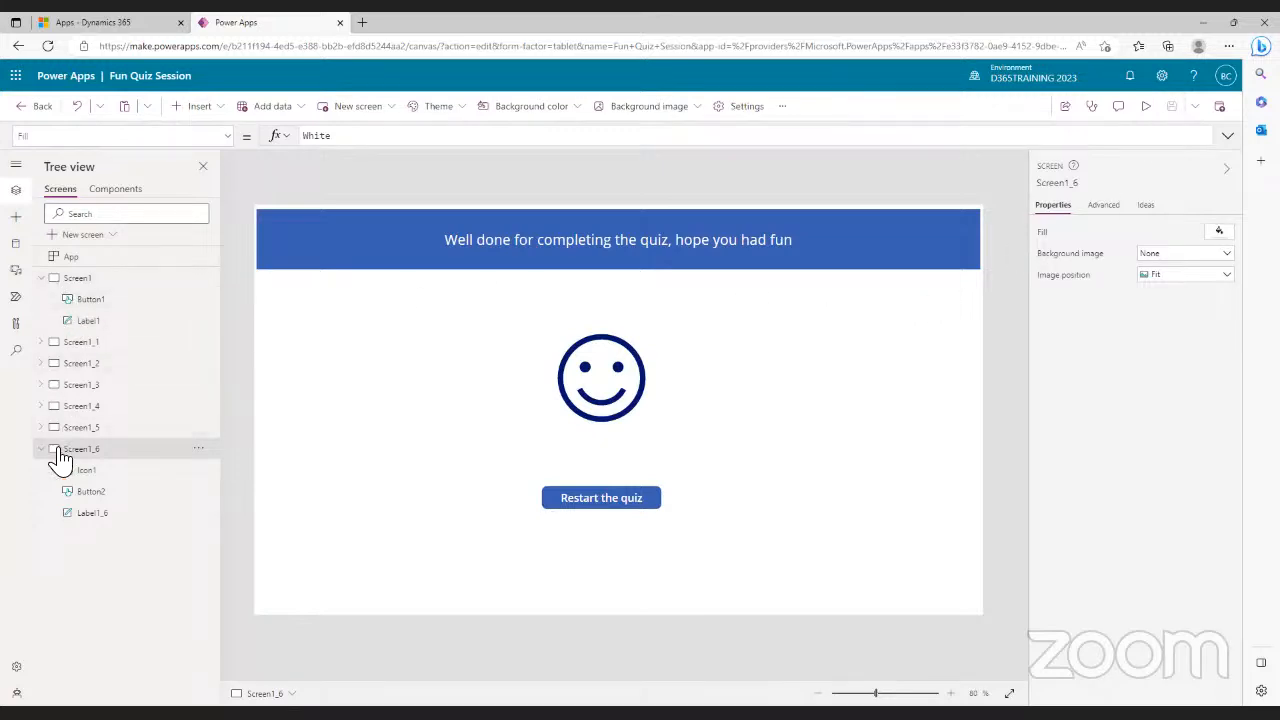
- Select Screen1 in the Tree view to edit the start screen
{"action": "left_click", "coordinate": [52, 281]}
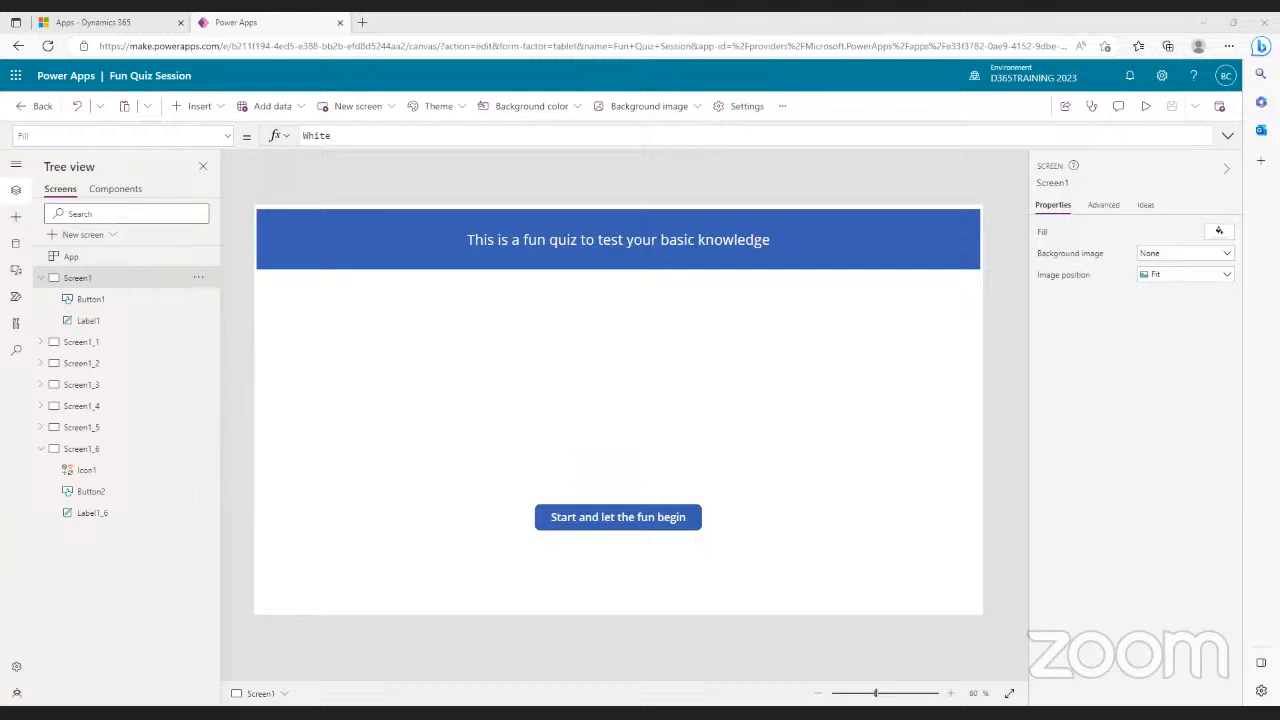
- Turn Auto start on for the boiling-point and heat-conductor question timers
{"action": "left_click", "coordinate": [91, 345]}
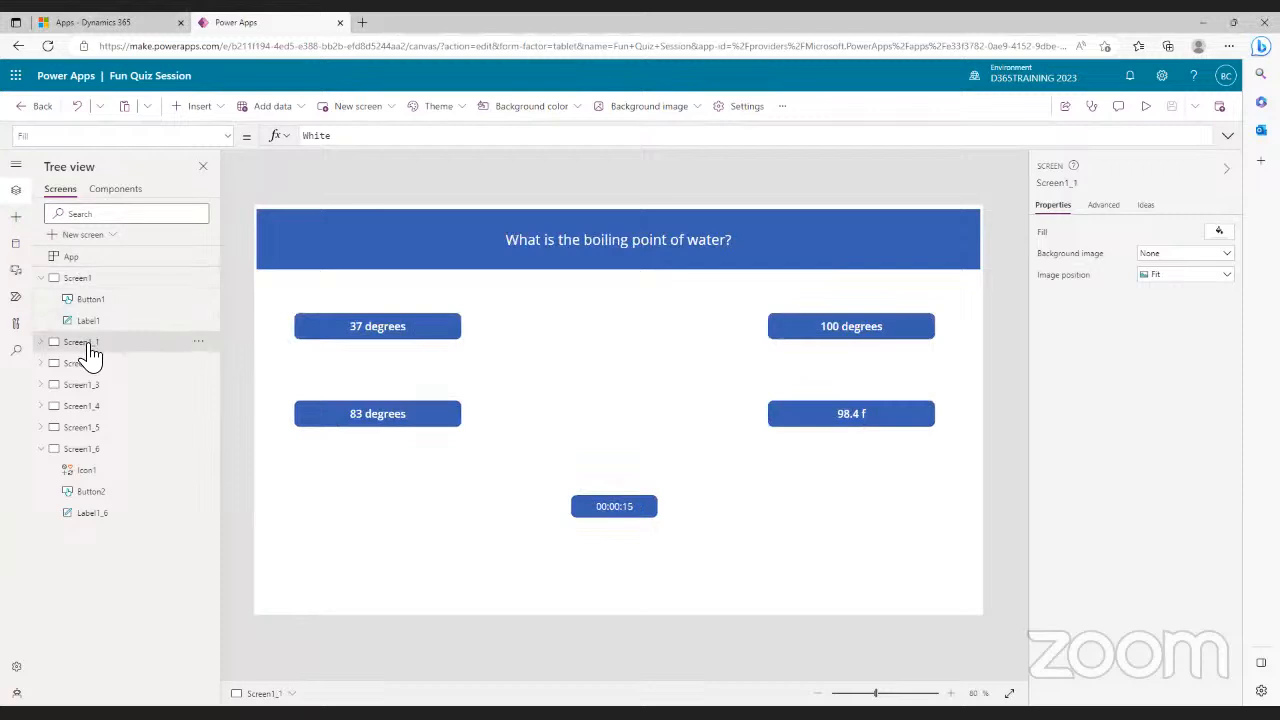
{"action": "left_click", "coordinate": [636, 510]}
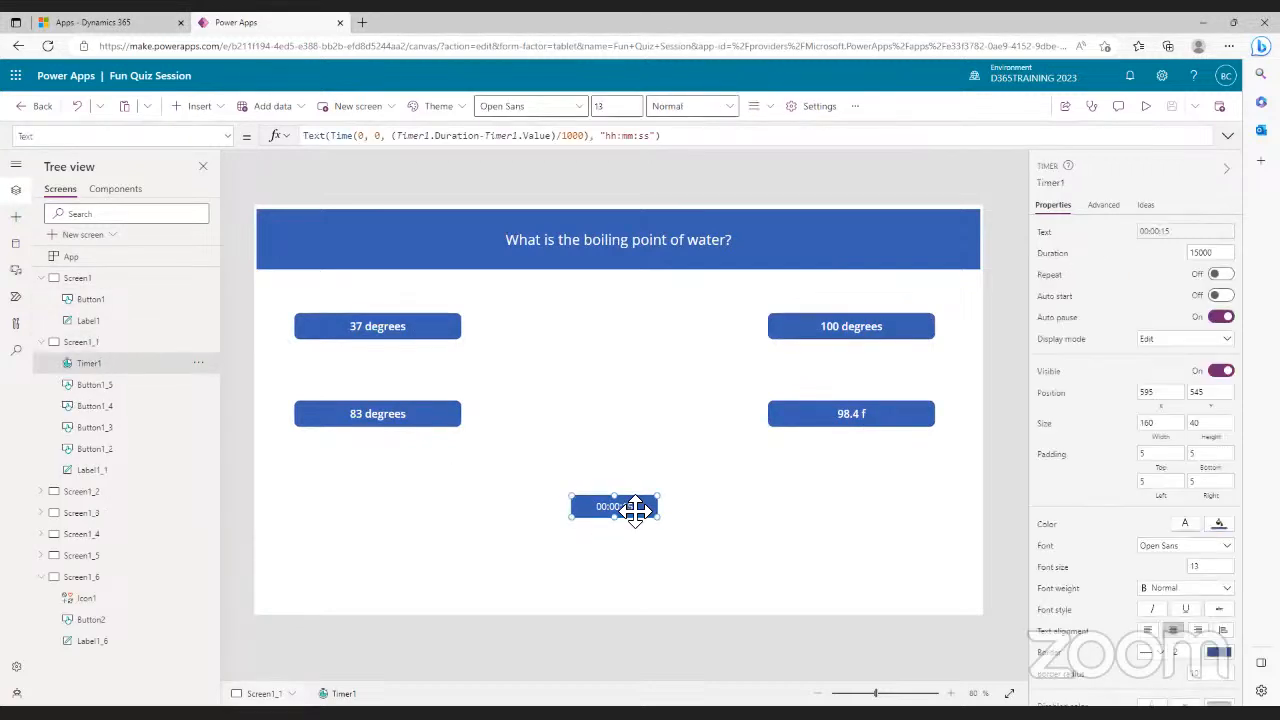
{"action": "left_click", "coordinate": [1220, 296]}
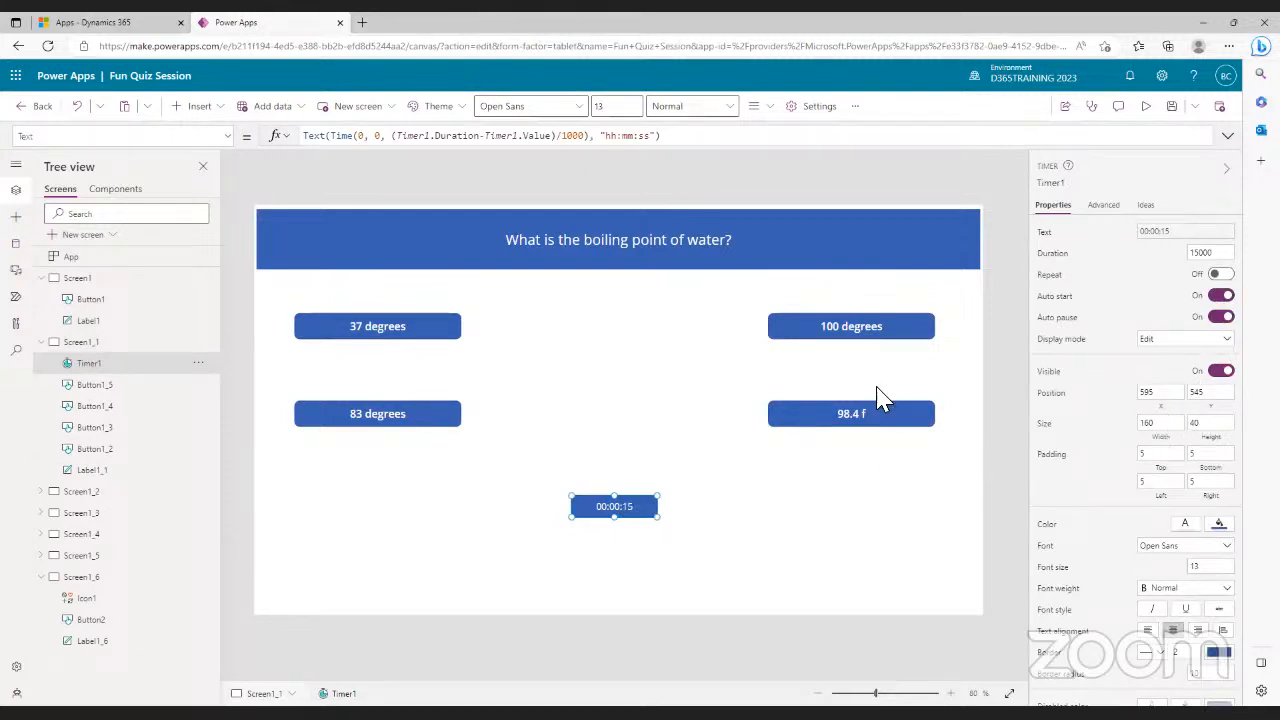
{"action": "left_click", "coordinate": [41, 342]}
{"action": "left_click", "coordinate": [41, 363]}
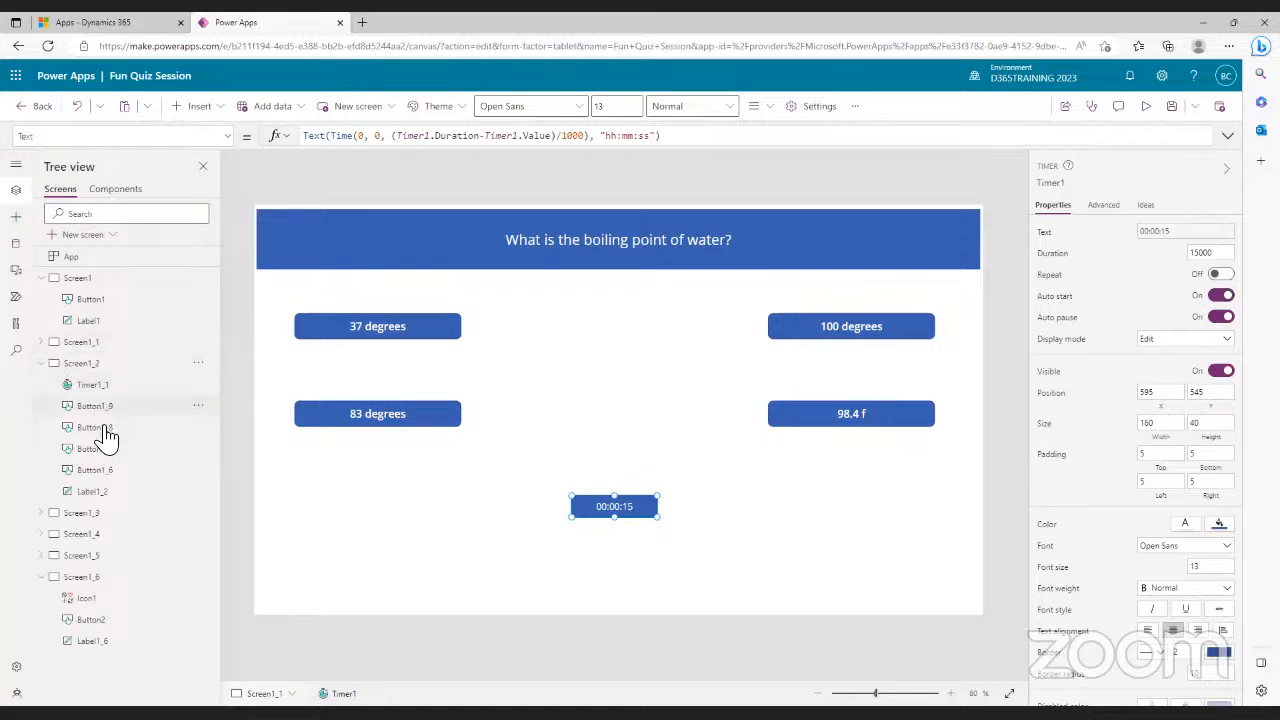
{"action": "left_click", "coordinate": [88, 368]}
{"action": "left_click", "coordinate": [615, 508]}
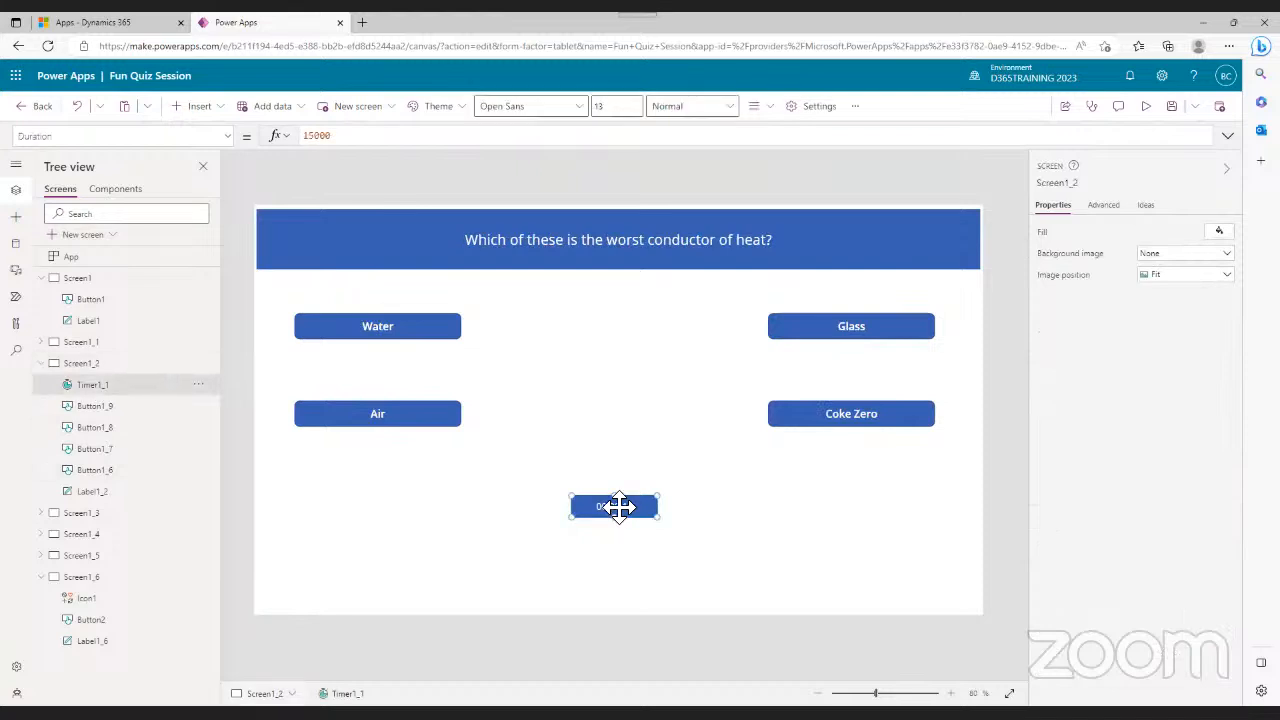
{"action": "left_click", "coordinate": [1221, 296]}
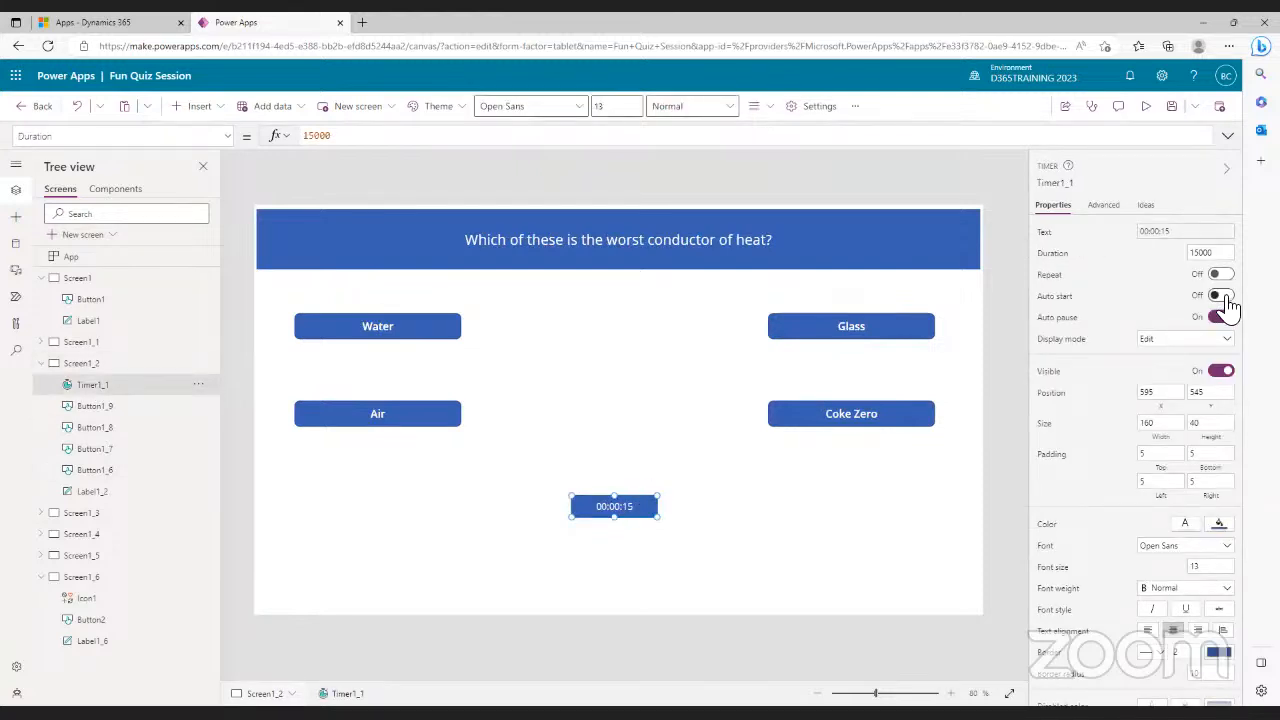
- Turn Auto start on for the banana calories and daily fats question timers
{"action": "left_click", "coordinate": [72, 514]}
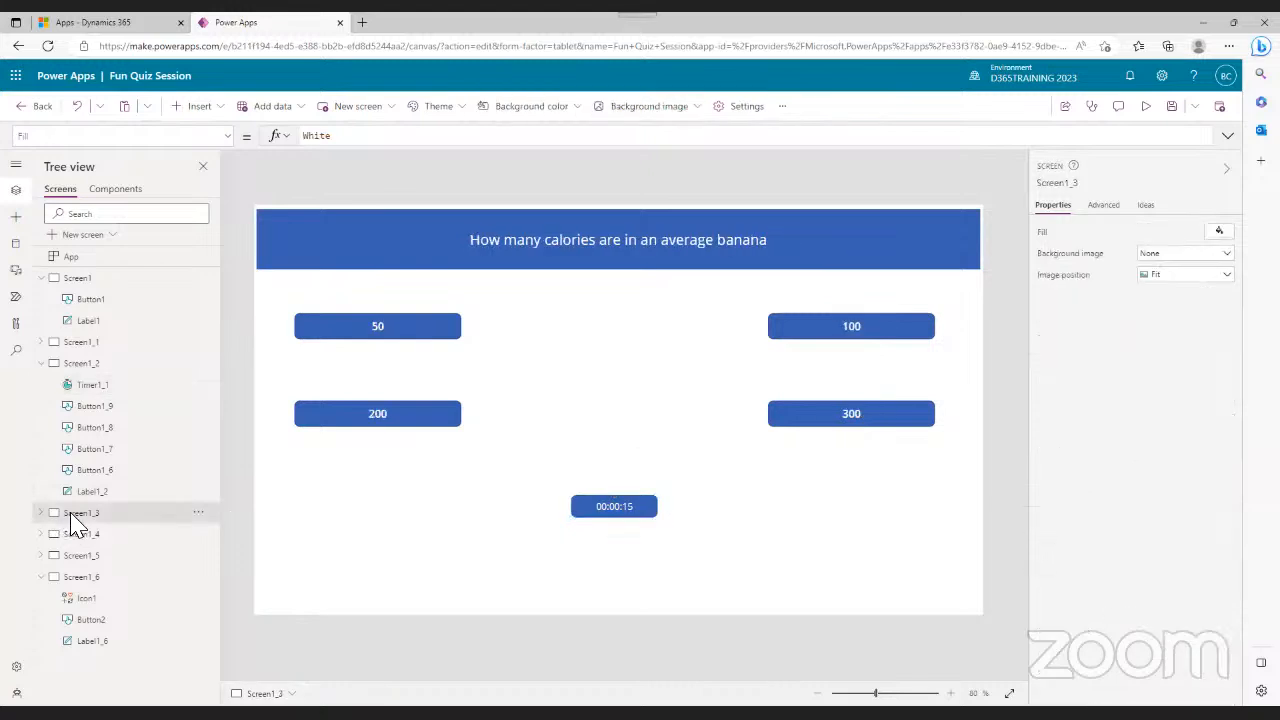
{"action": "left_click", "coordinate": [620, 512]}
{"action": "left_click", "coordinate": [1221, 296]}
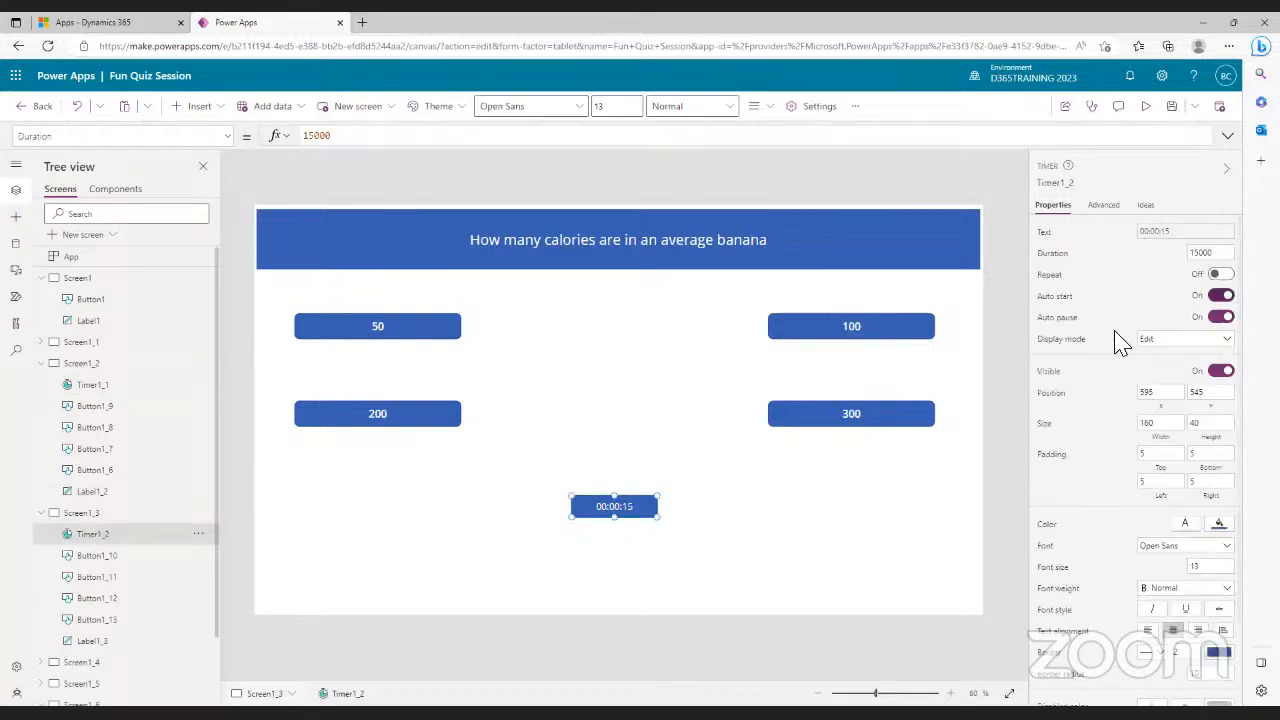
{"action": "left_click", "coordinate": [97, 663]}
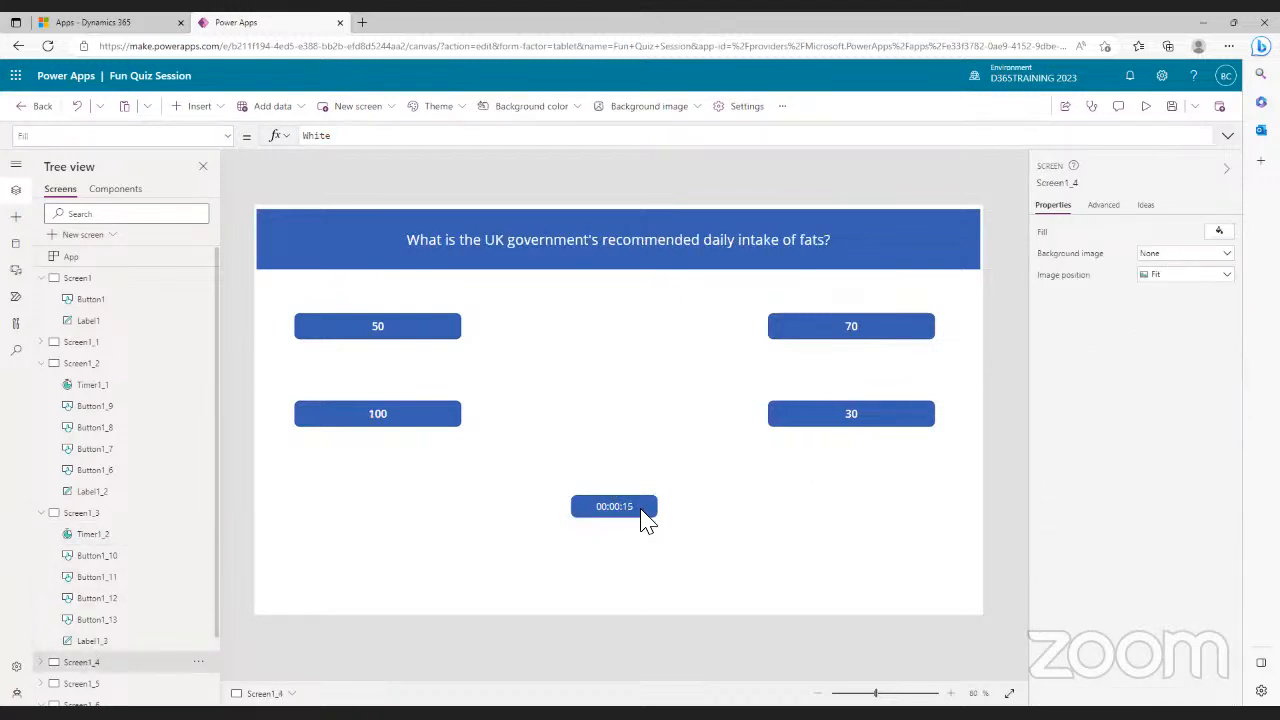
{"action": "left_click", "coordinate": [632, 510]}
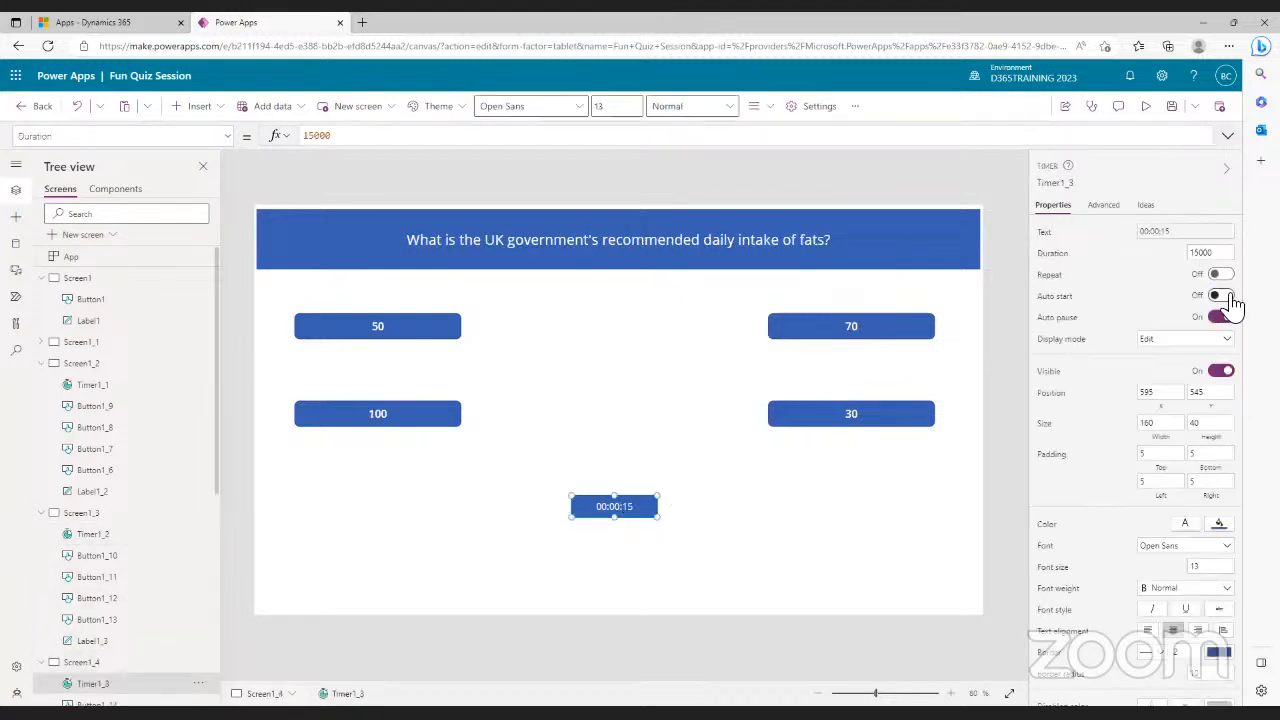
{"action": "left_click", "coordinate": [1221, 296]}
- Turn Auto start on for the Burj Khalifa question timer, save, and return to Screen1
{"action": "left_click", "coordinate": [41, 363]}
{"action": "left_click", "coordinate": [42, 279]}
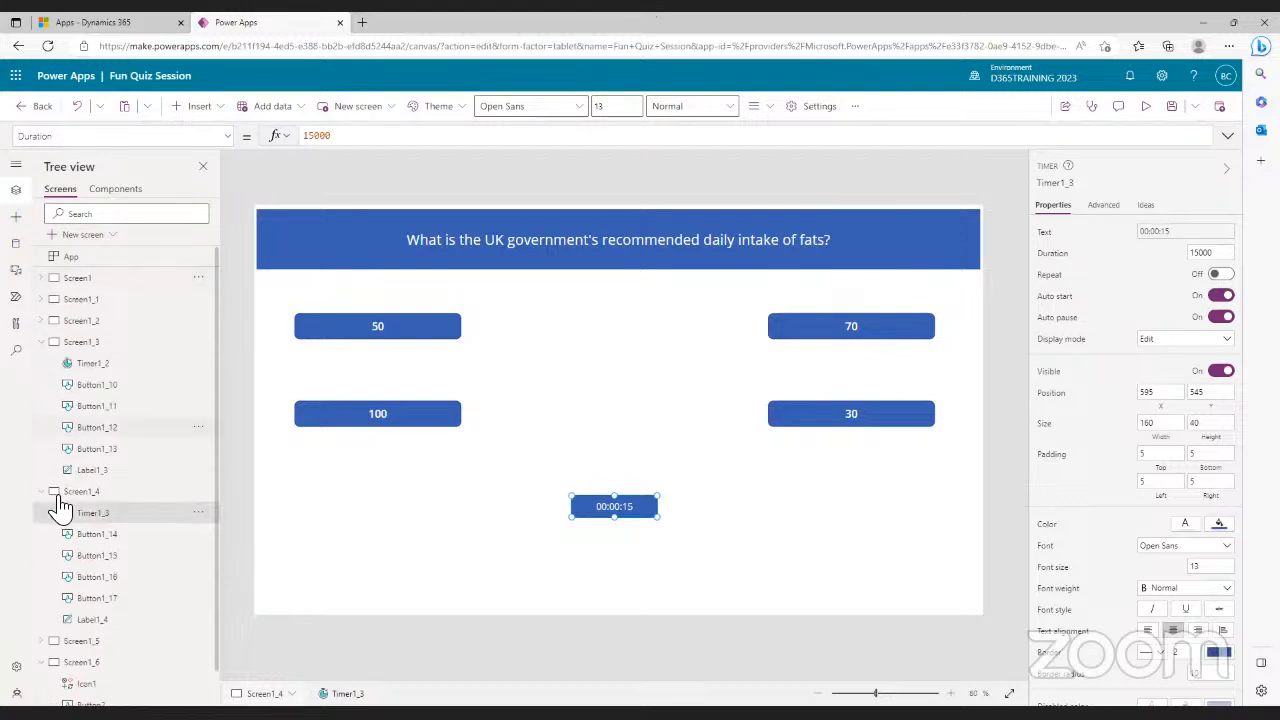
{"action": "left_click", "coordinate": [42, 343]}
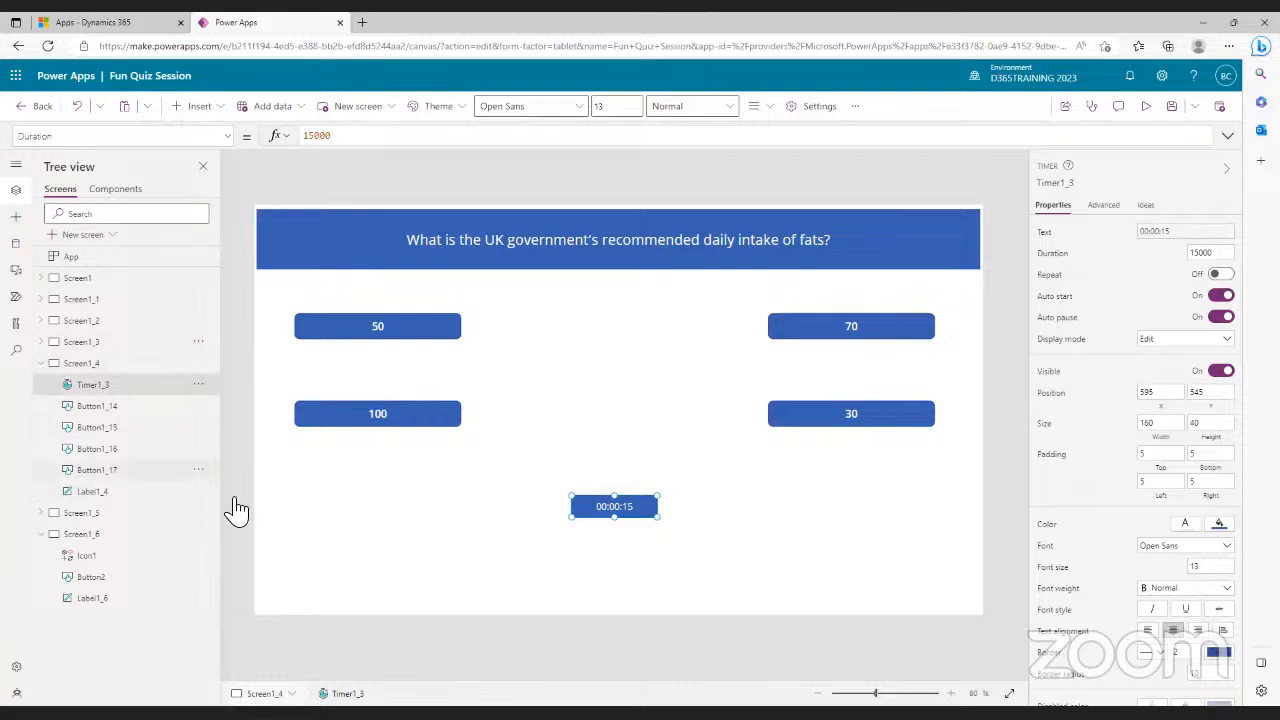
{"action": "left_click", "coordinate": [43, 513]}
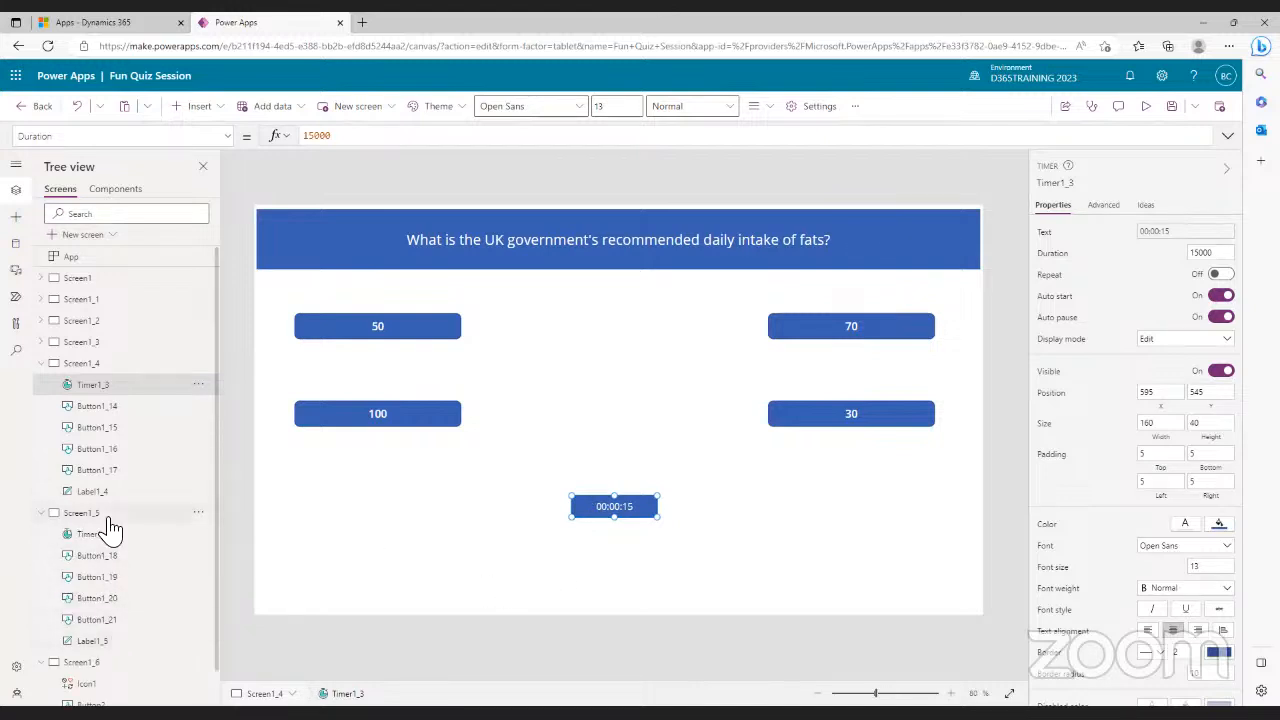
{"action": "left_click", "coordinate": [80, 514]}
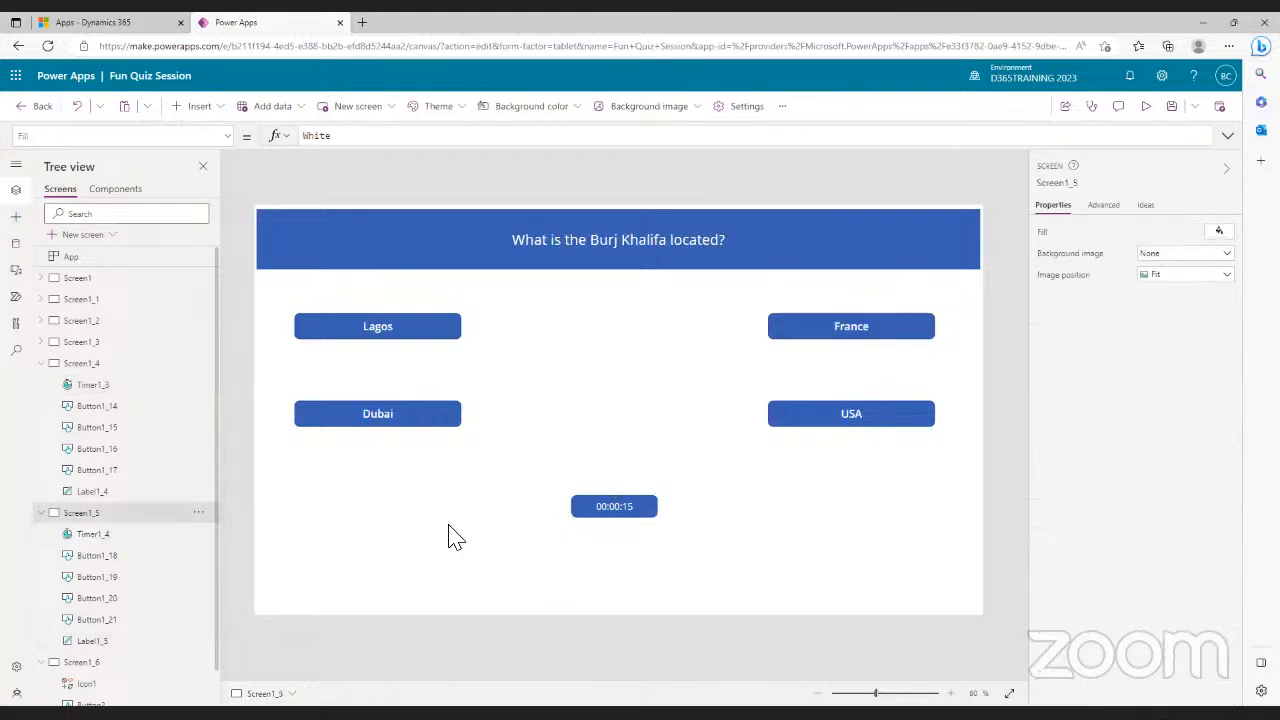
{"action": "left_click", "coordinate": [614, 510]}
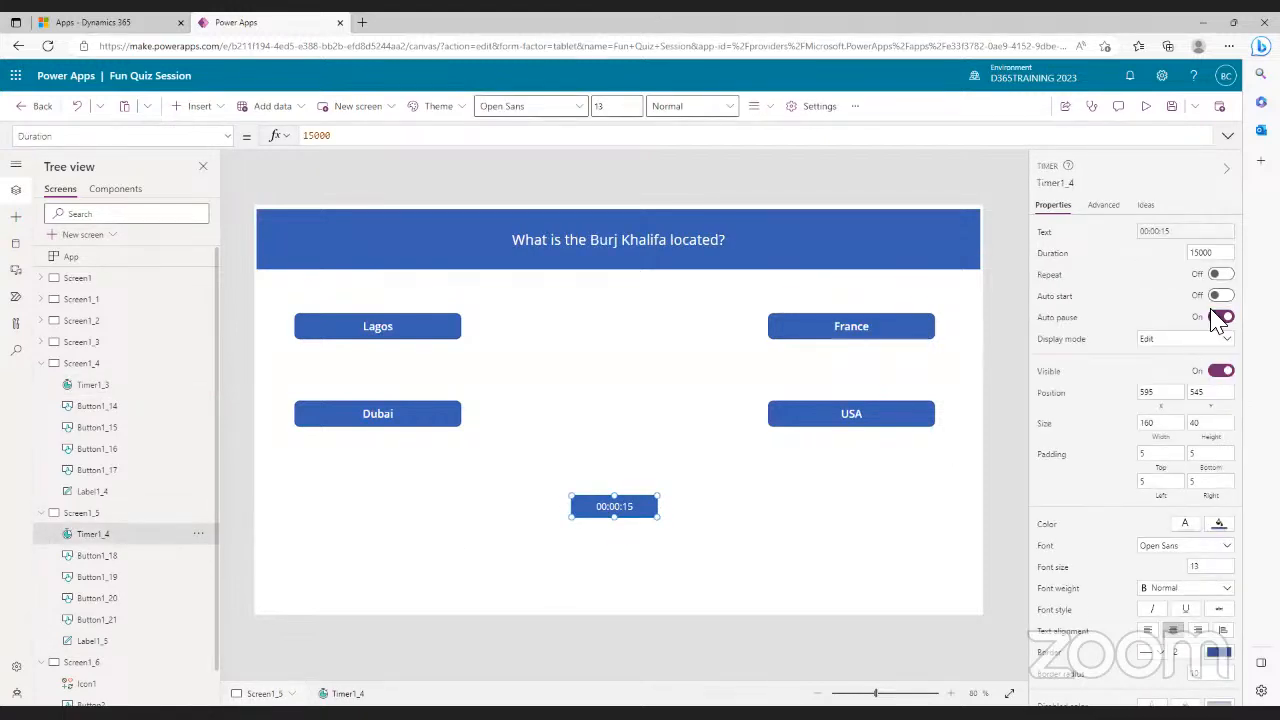
{"action": "left_click", "coordinate": [1220, 295]}
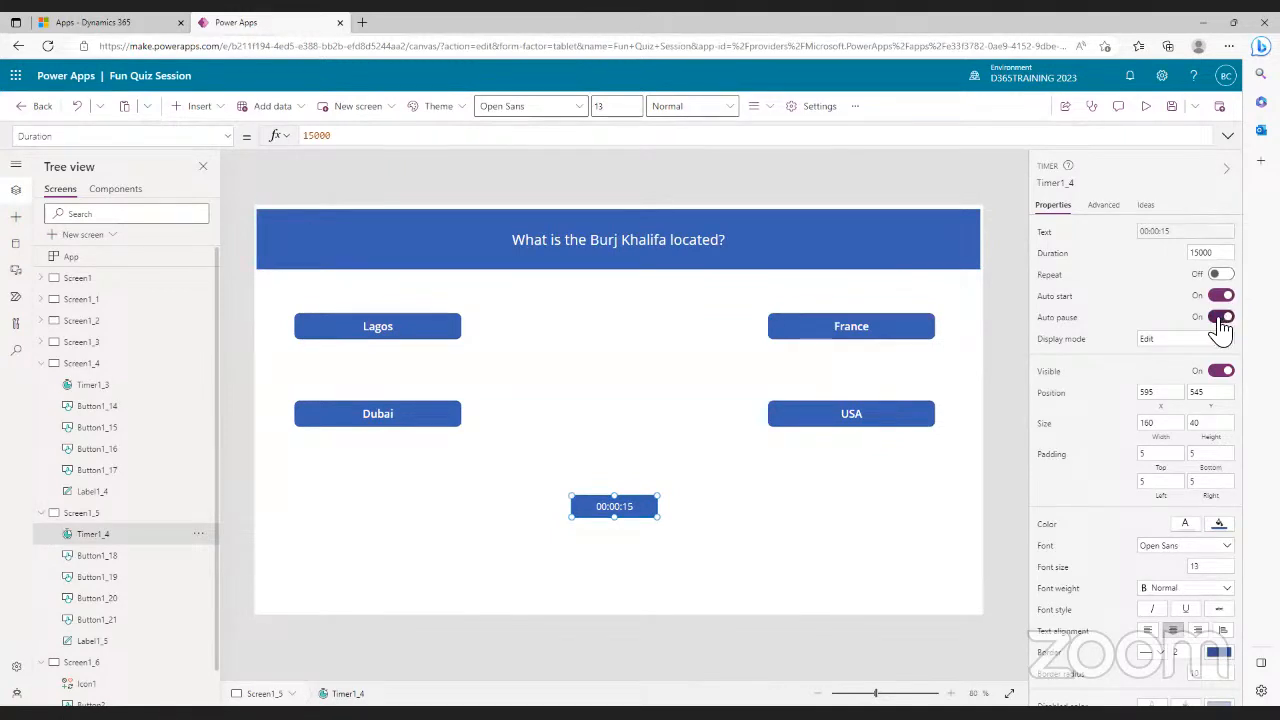
{"action": "left_click", "coordinate": [1175, 108]}
{"action": "left_click", "coordinate": [77, 278]}
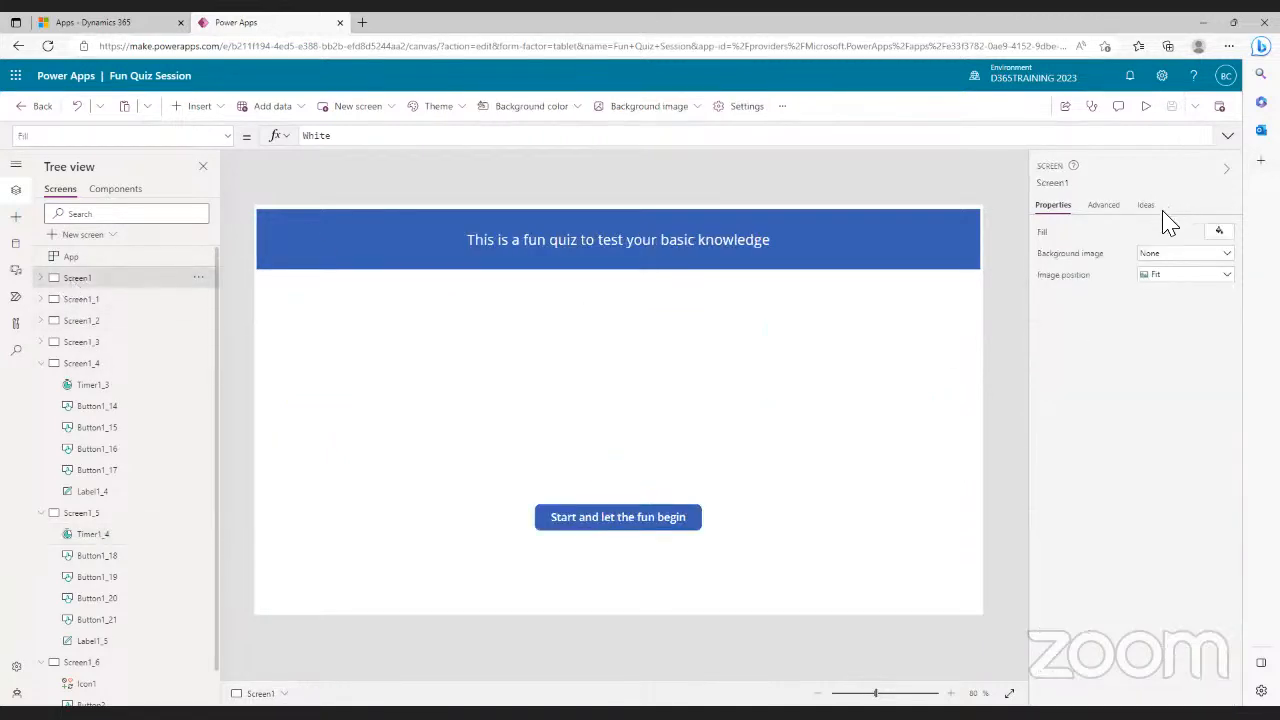
- Preview the app and start the quiz with 'Start and let the fun begin'
{"action": "left_click", "coordinate": [1147, 108]}
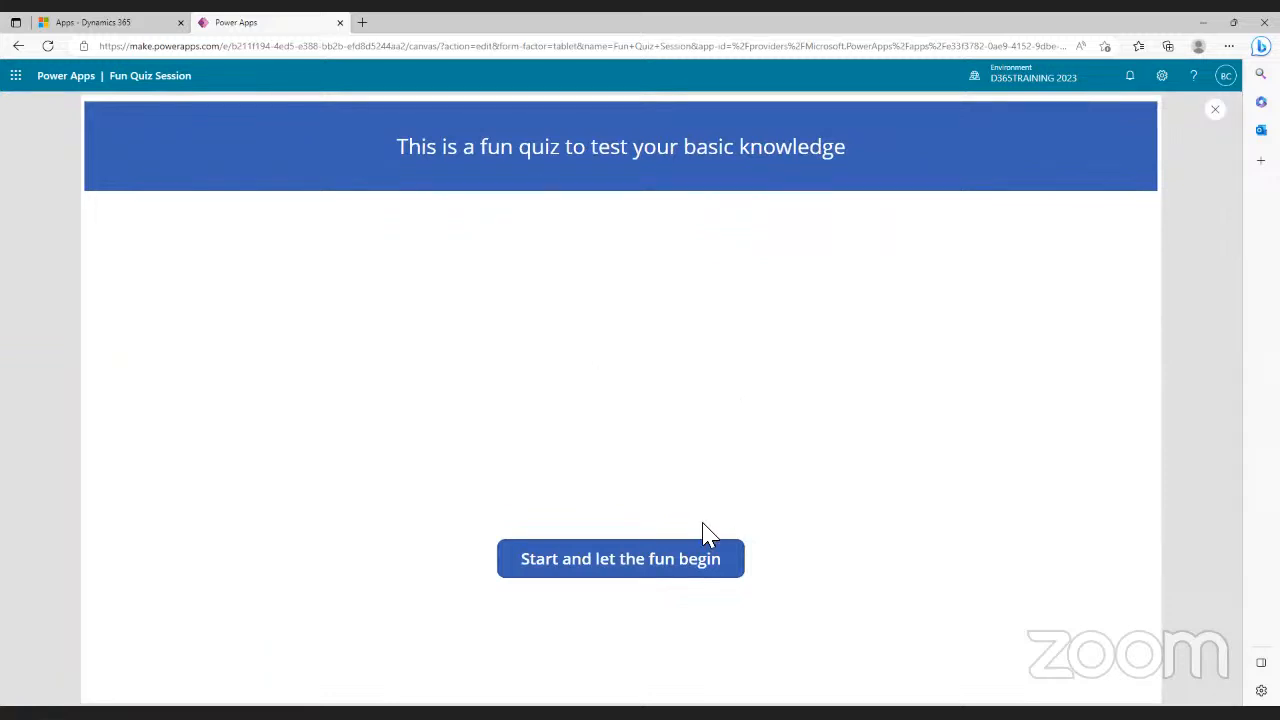
{"action": "left_click", "coordinate": [632, 566]}
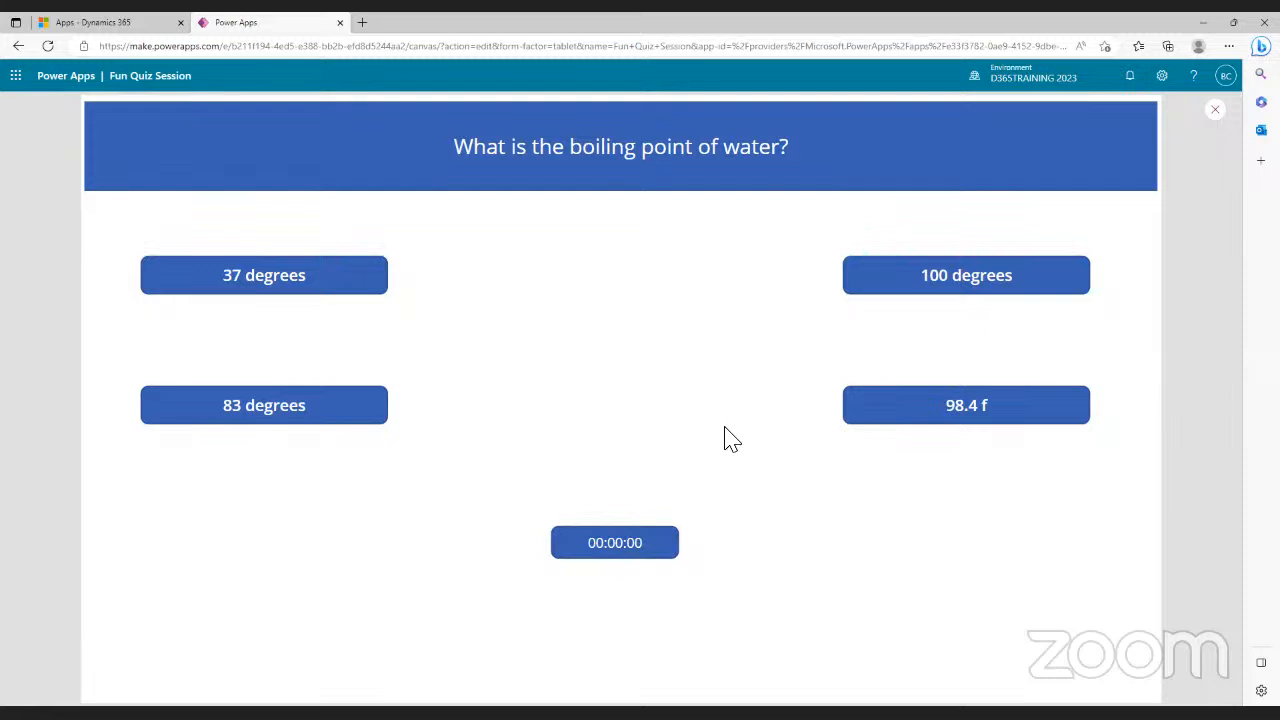
- Close the preview, dismiss the tip, and select the boiling-point question's Timer1
{"action": "left_click", "coordinate": [1222, 118]}
{"action": "left_click", "coordinate": [746, 455]}
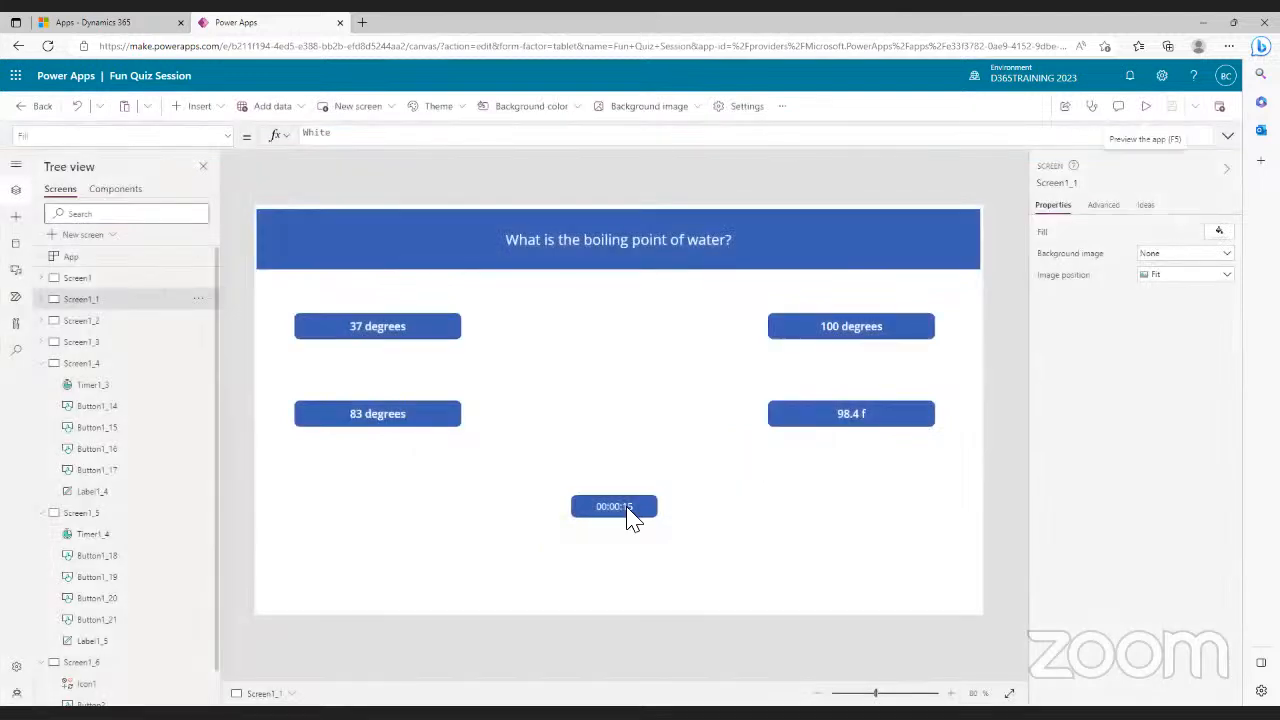
{"action": "left_click", "coordinate": [628, 515]}
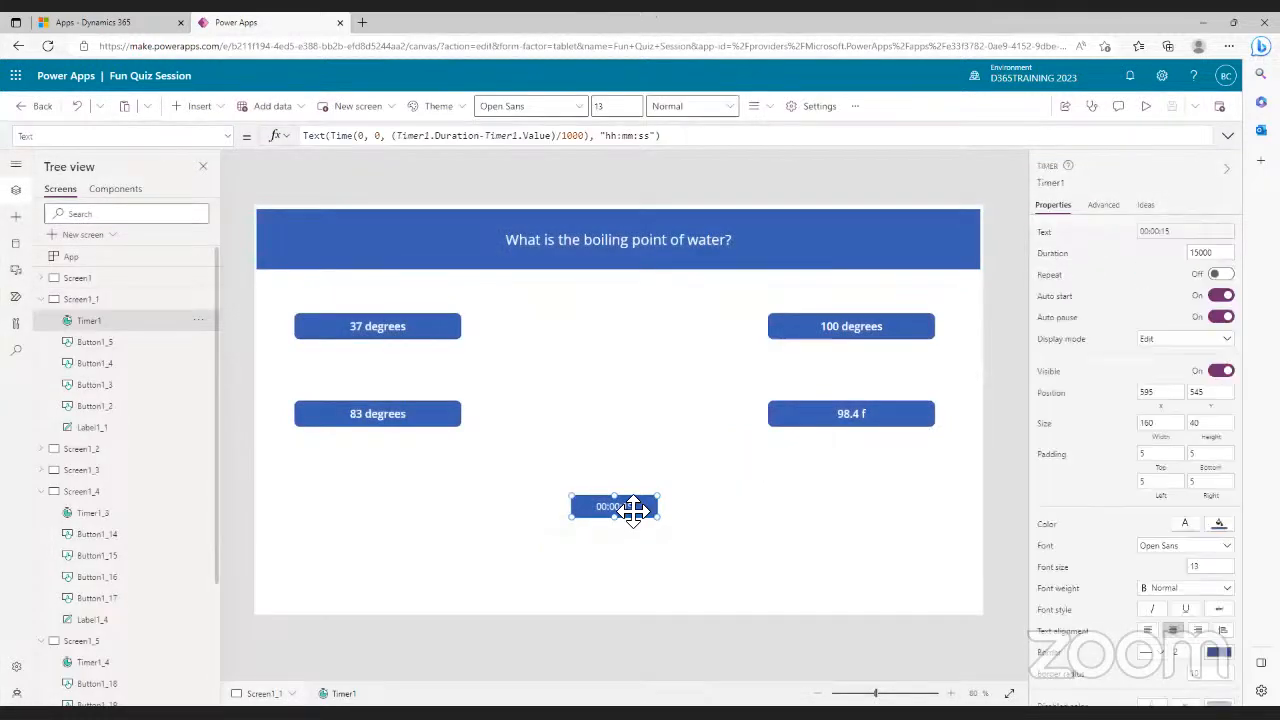
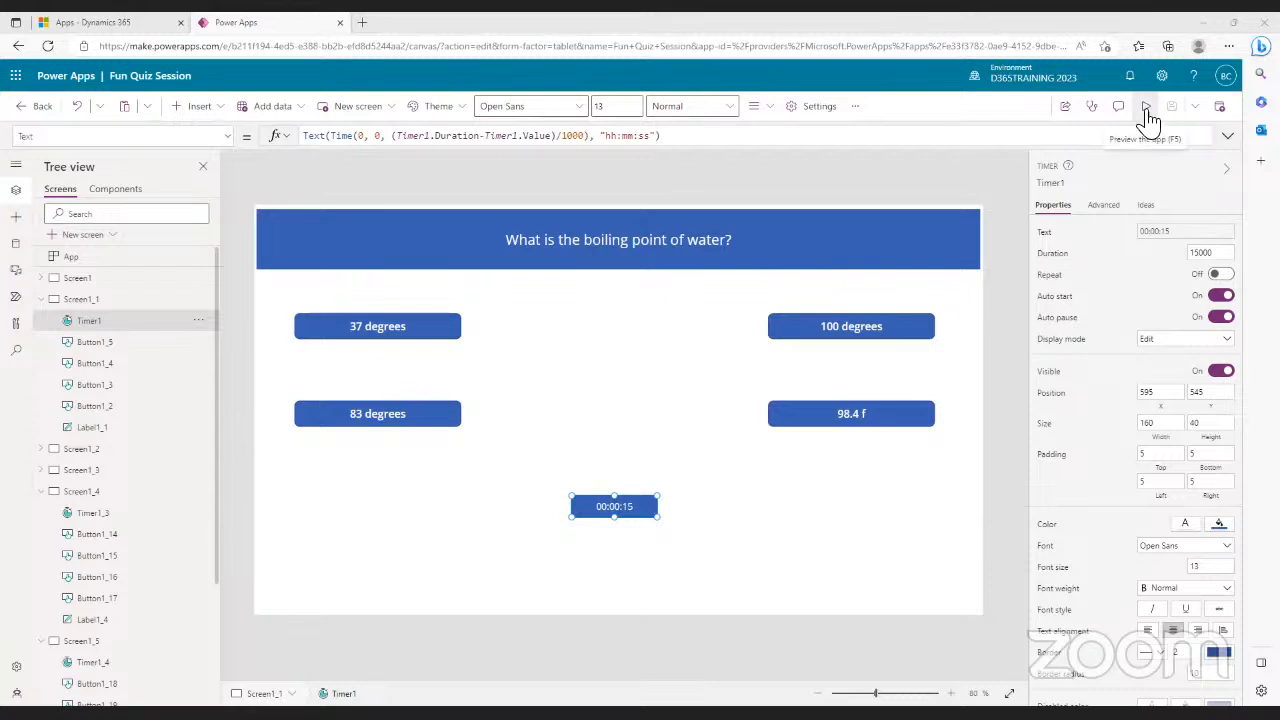
- Show the Screen1 welcome screen on the canvas from the Tree view
{"action": "left_click", "coordinate": [88, 281]}
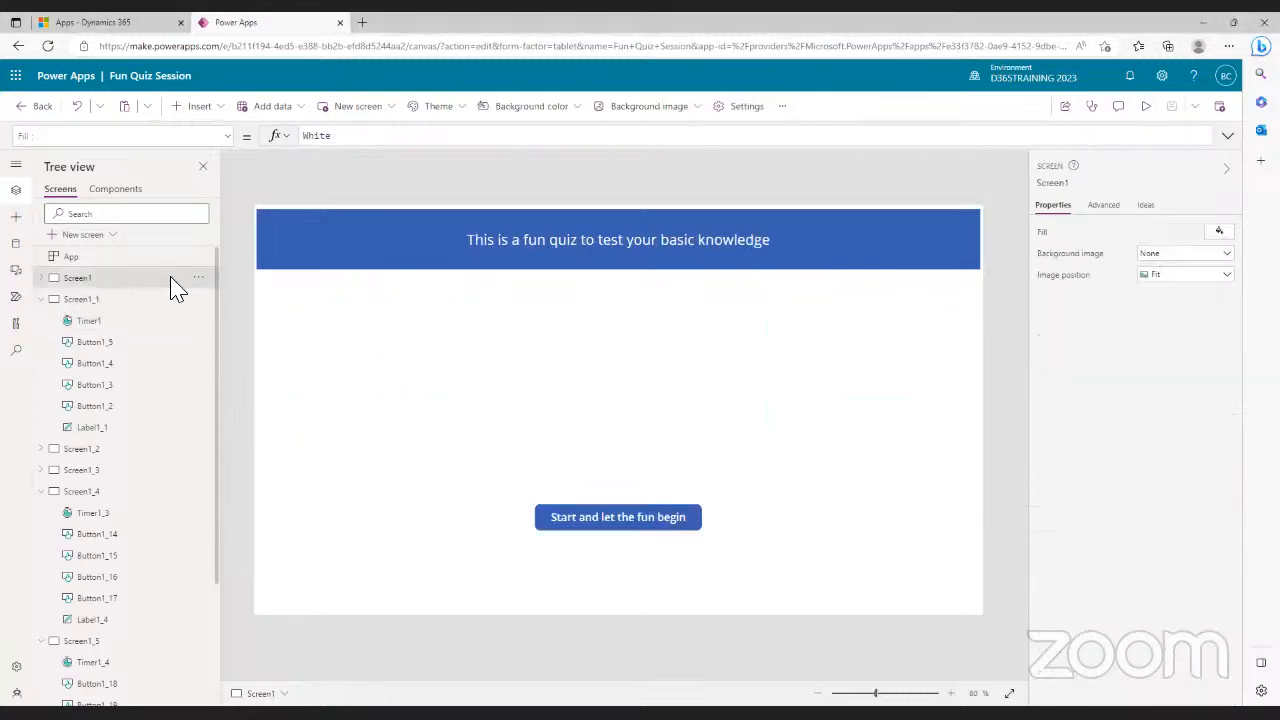
- Preview and start the quiz, answering the boiling point, conductor (Water), banana and fats (70) questions
{"action": "left_click", "coordinate": [1147, 108]}
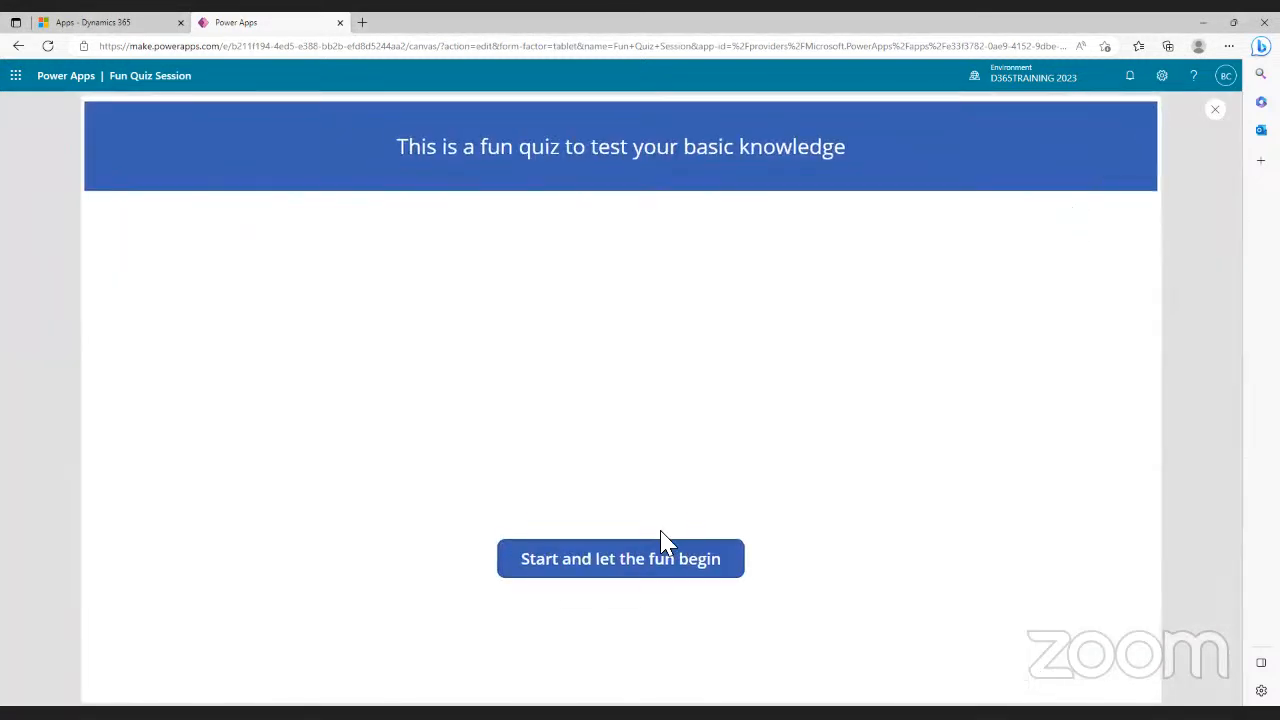
{"action": "left_click", "coordinate": [645, 562]}
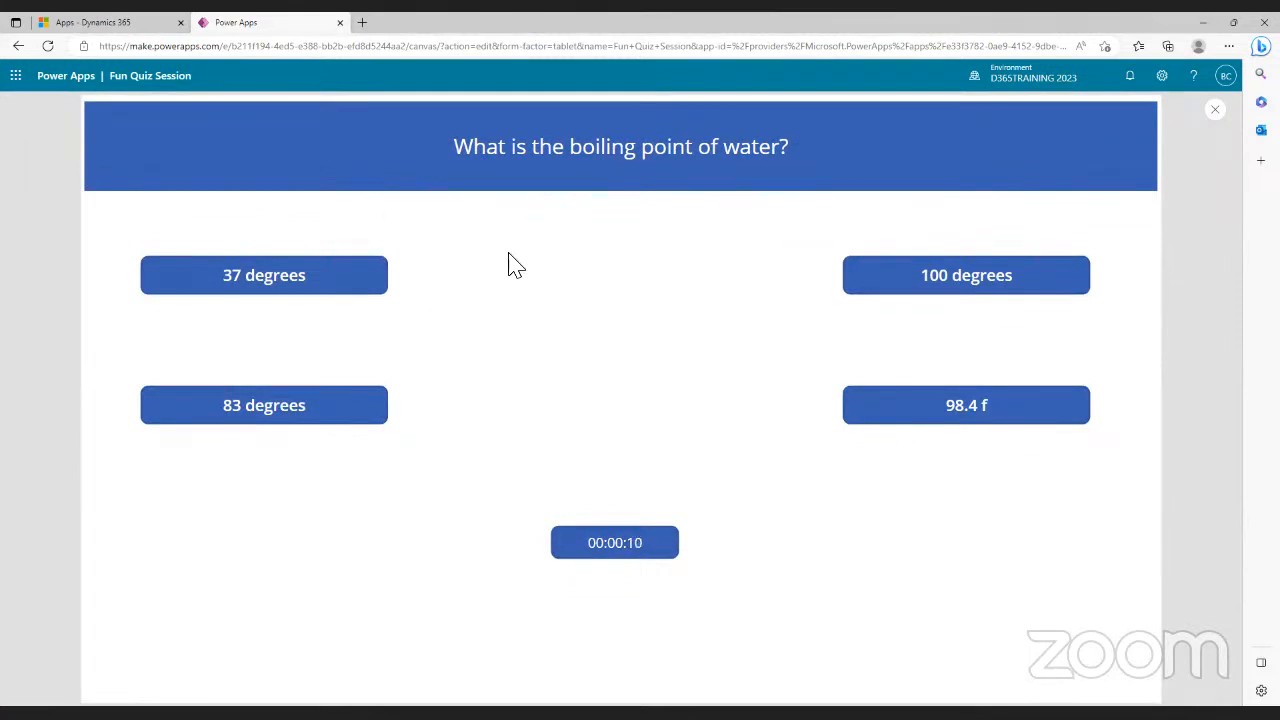
{"action": "left_click", "coordinate": [335, 288]}
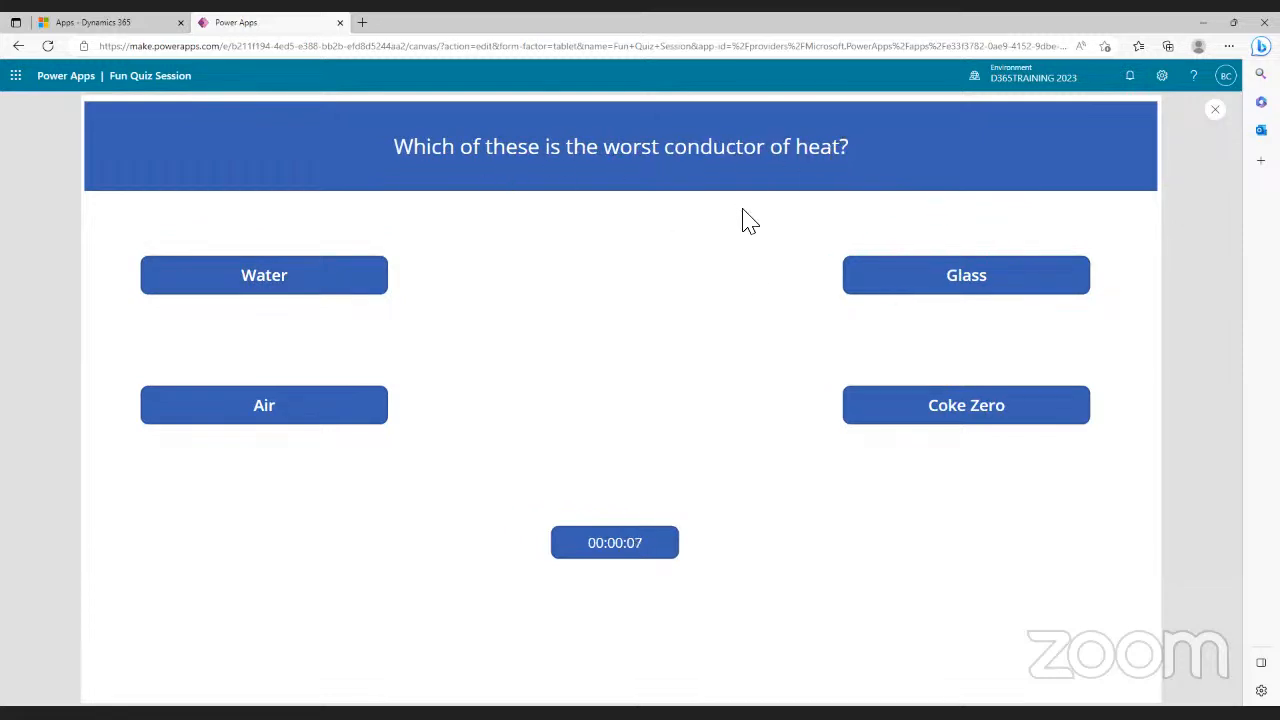
{"action": "left_click", "coordinate": [346, 280]}
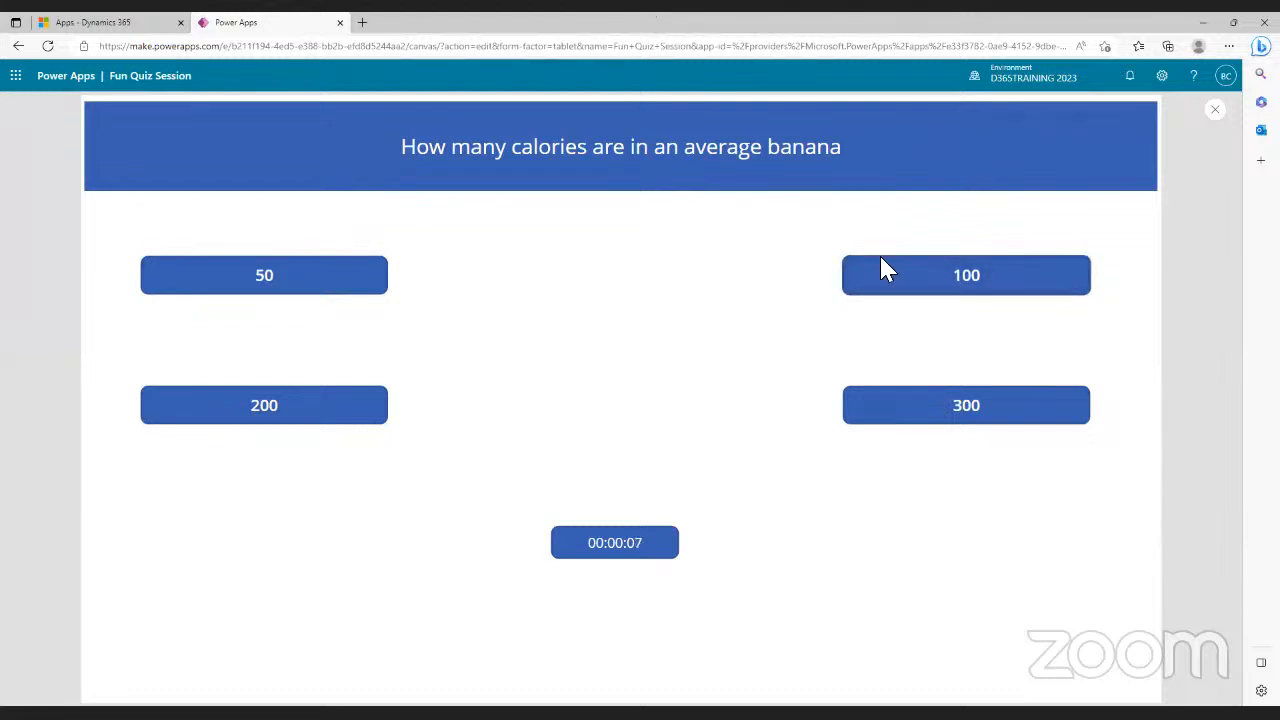
{"action": "left_click", "coordinate": [966, 282]}
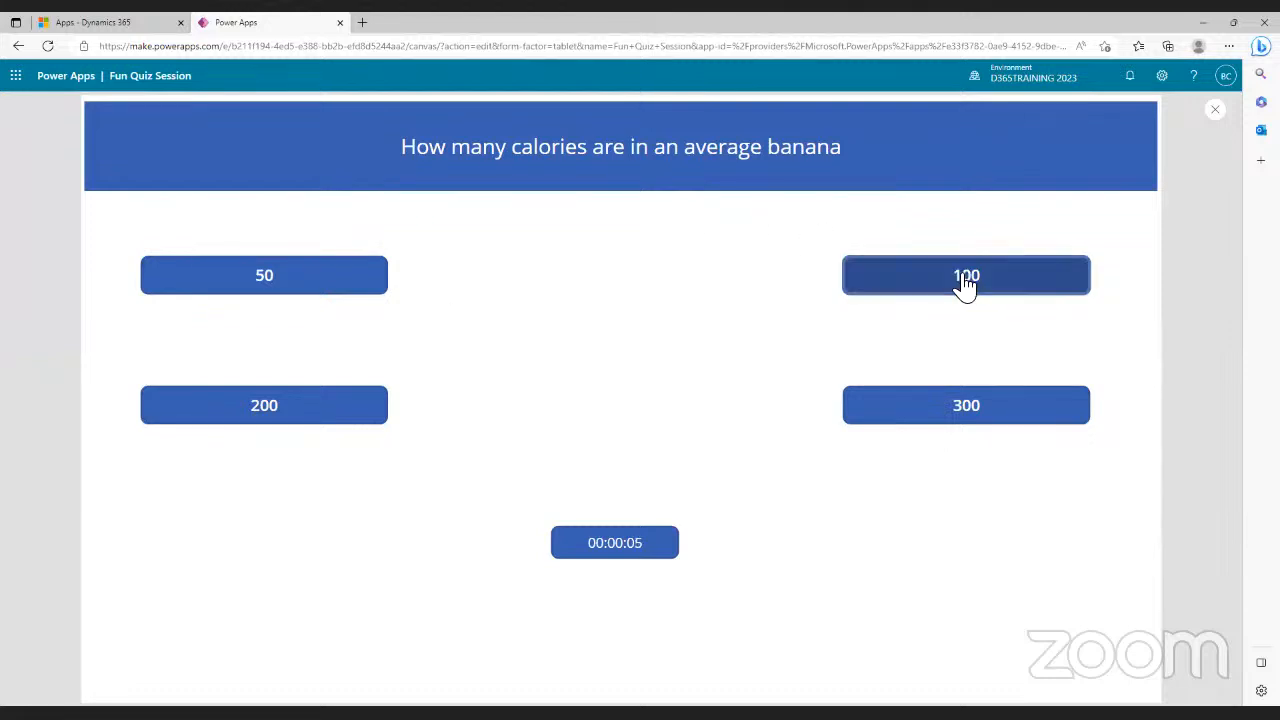
{"action": "left_click", "coordinate": [966, 284]}
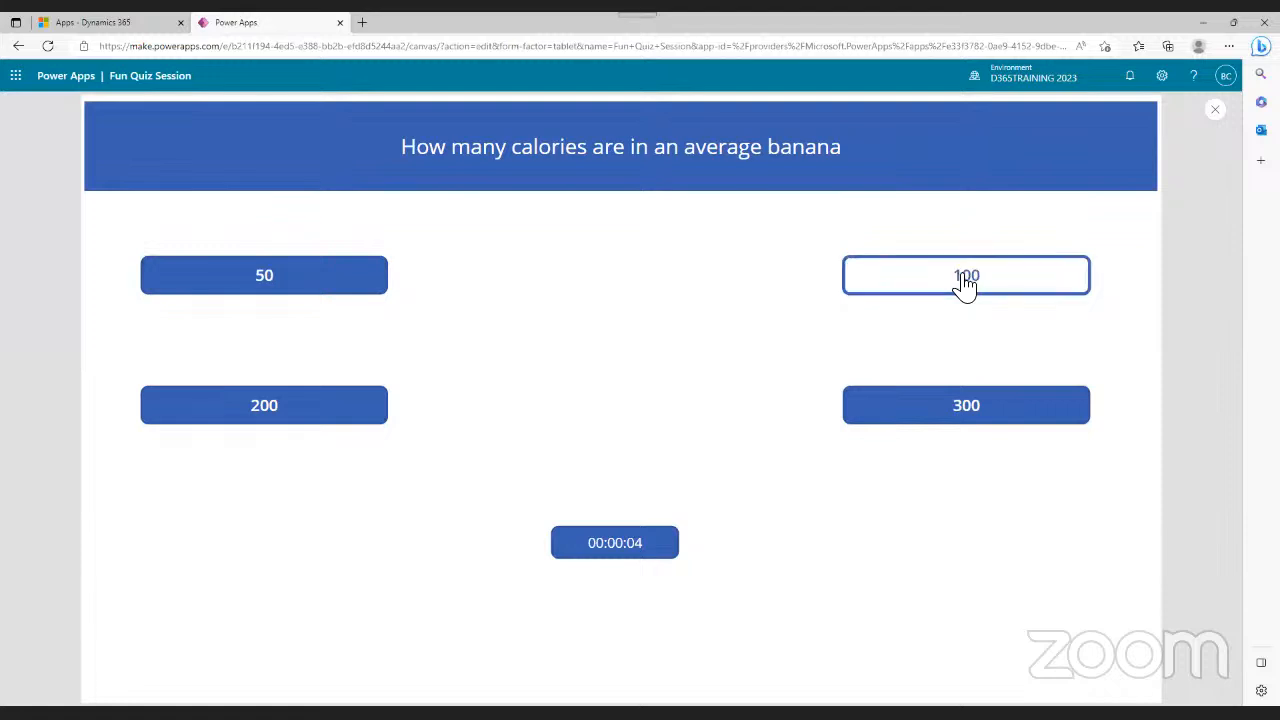
{"action": "left_click", "coordinate": [950, 420]}
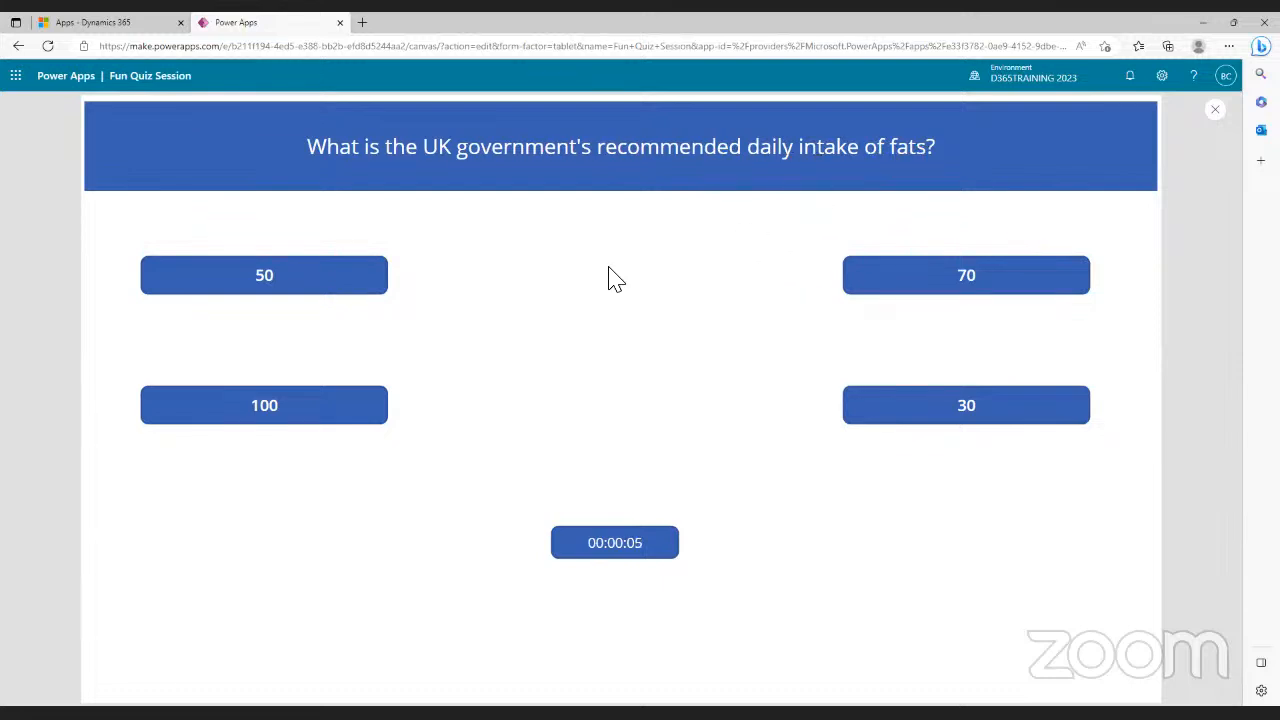
{"action": "left_click", "coordinate": [948, 289]}
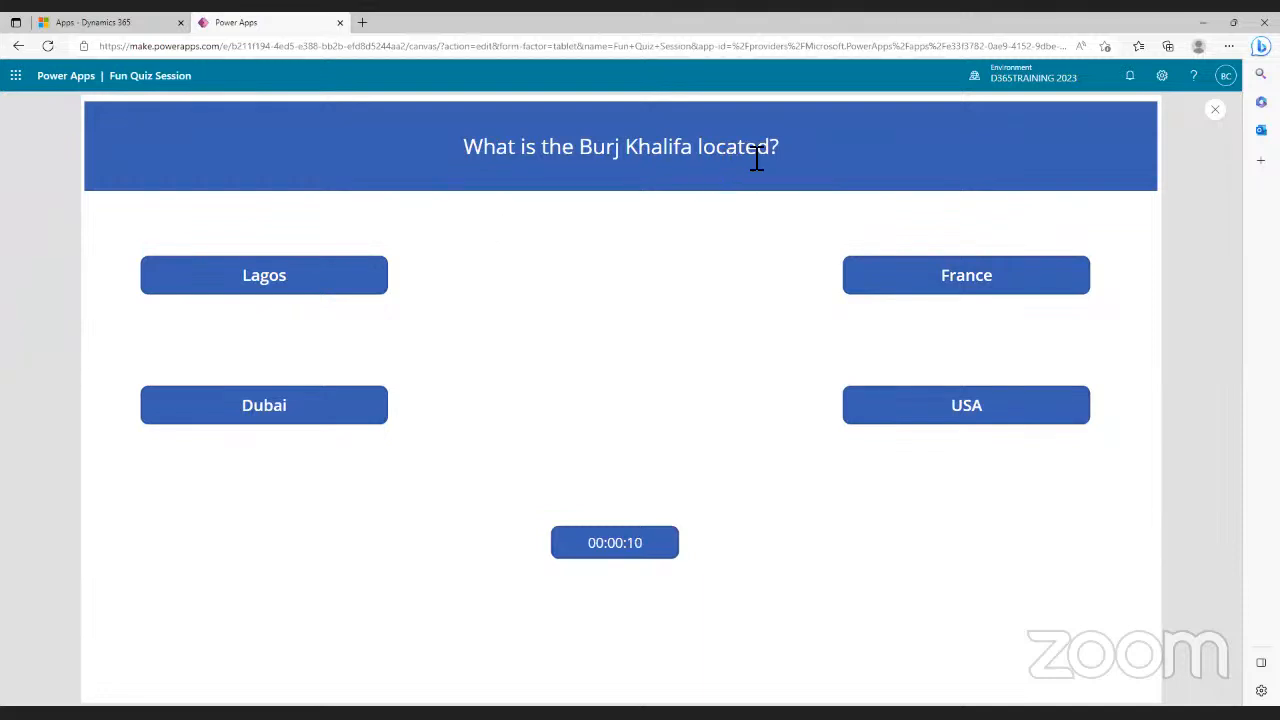
- Answer Dubai on the Burj Khalifa question and restart the quiz
{"action": "left_click", "coordinate": [330, 418]}
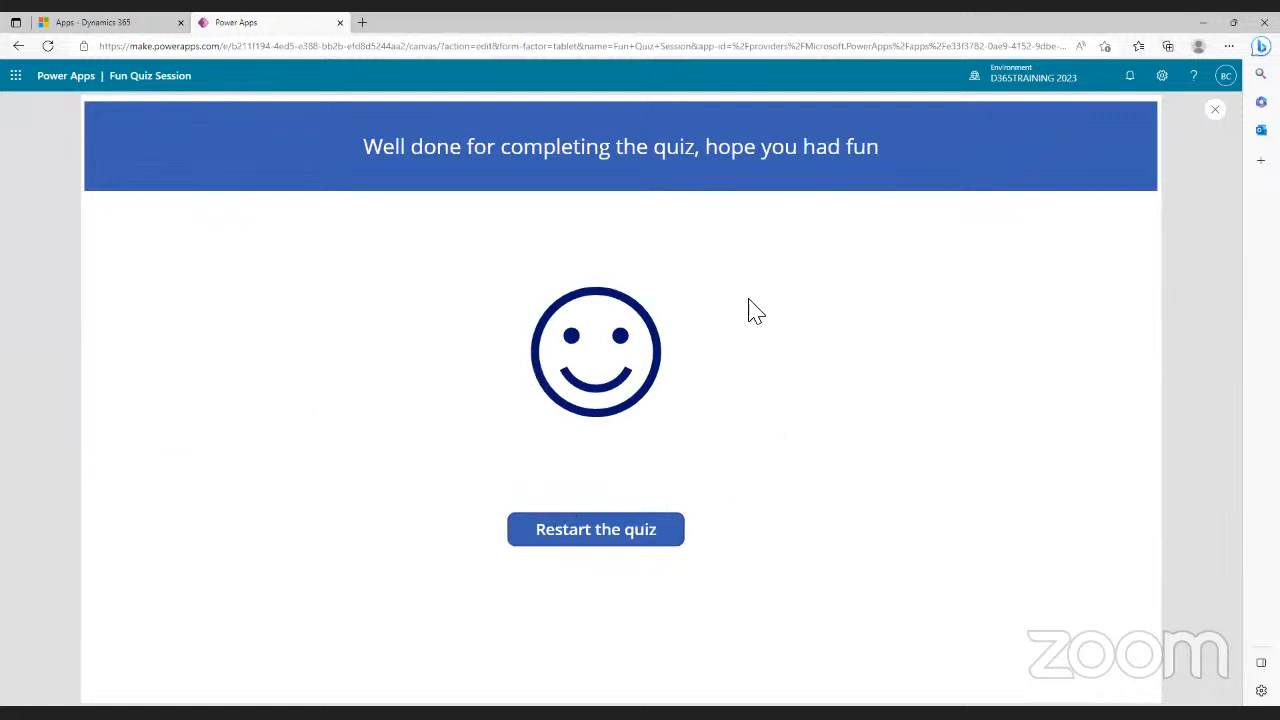
{"action": "left_click", "coordinate": [598, 540]}
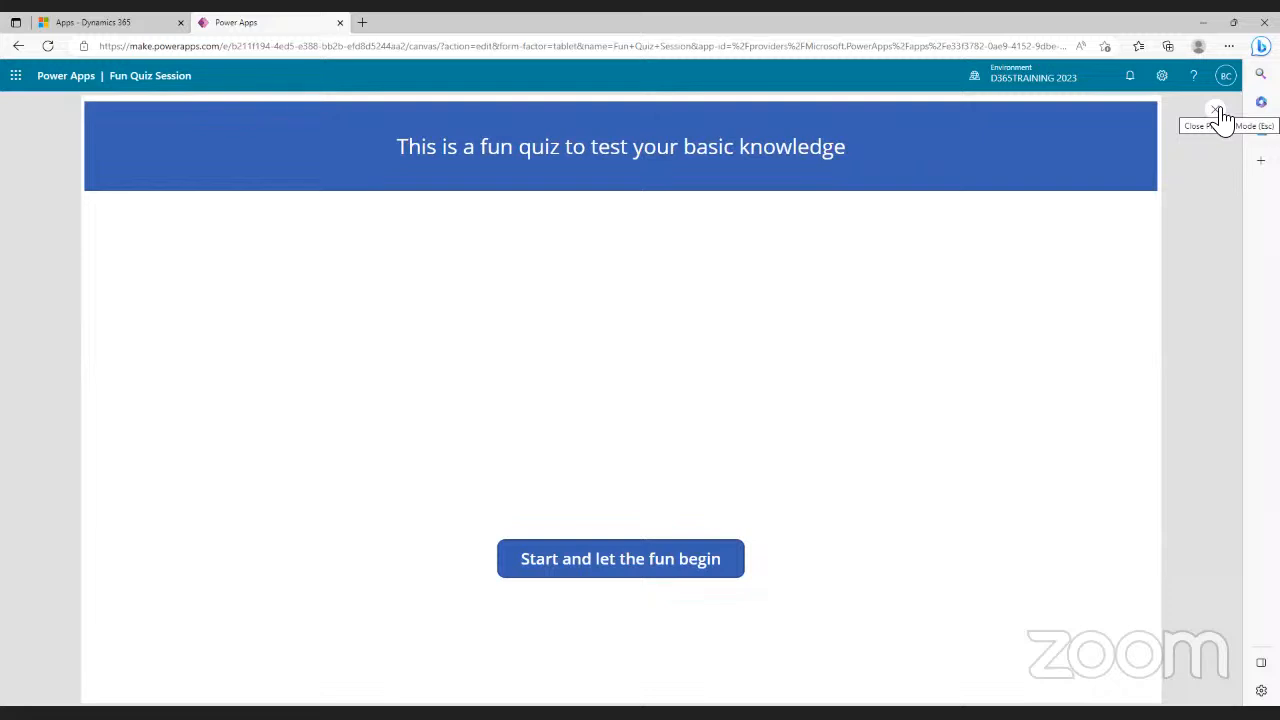
- Close the preview, dismiss the tip, and inspect the Glass answer's formula on Screen1_2
{"action": "left_click", "coordinate": [1217, 113]}
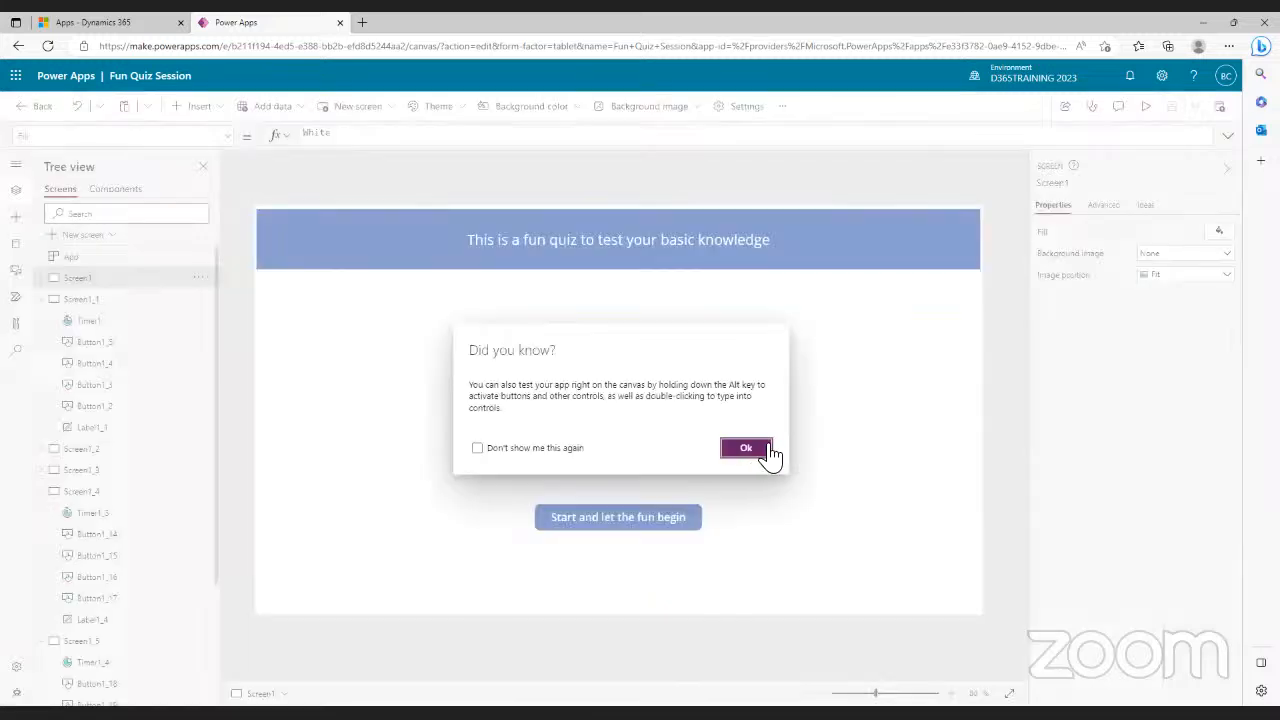
{"action": "left_click", "coordinate": [758, 452]}
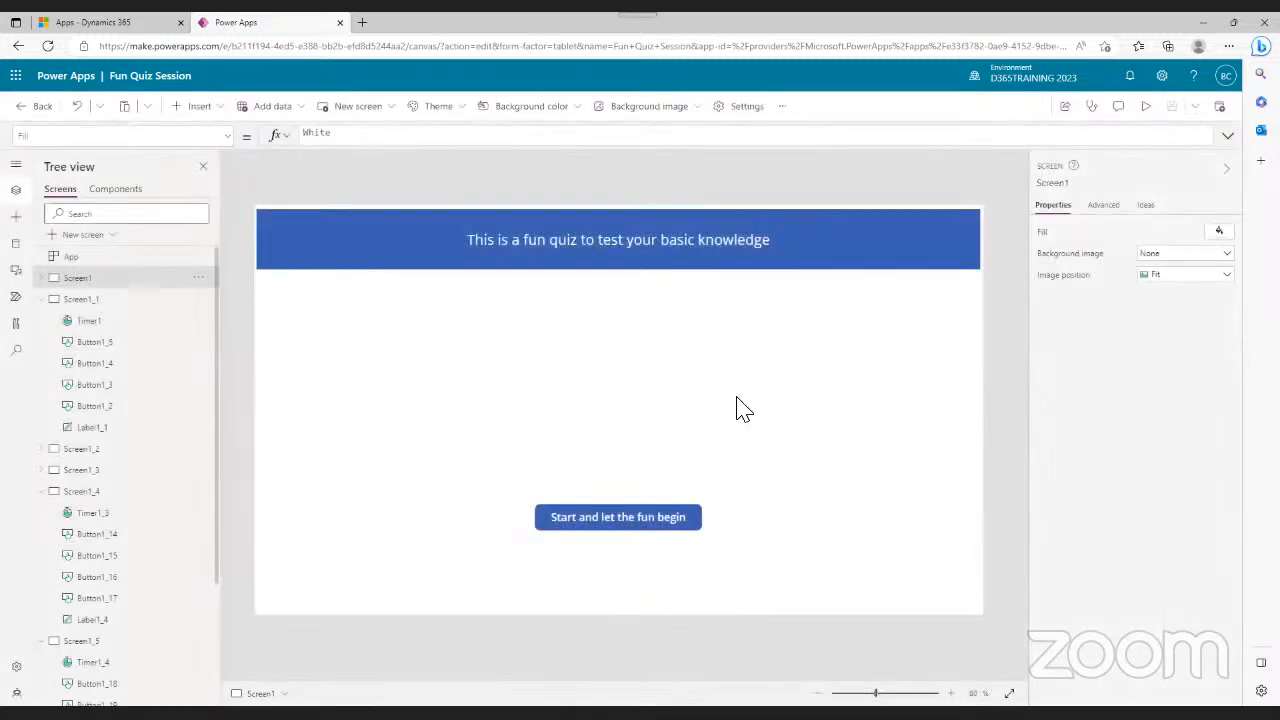
{"action": "left_click", "coordinate": [72, 302]}
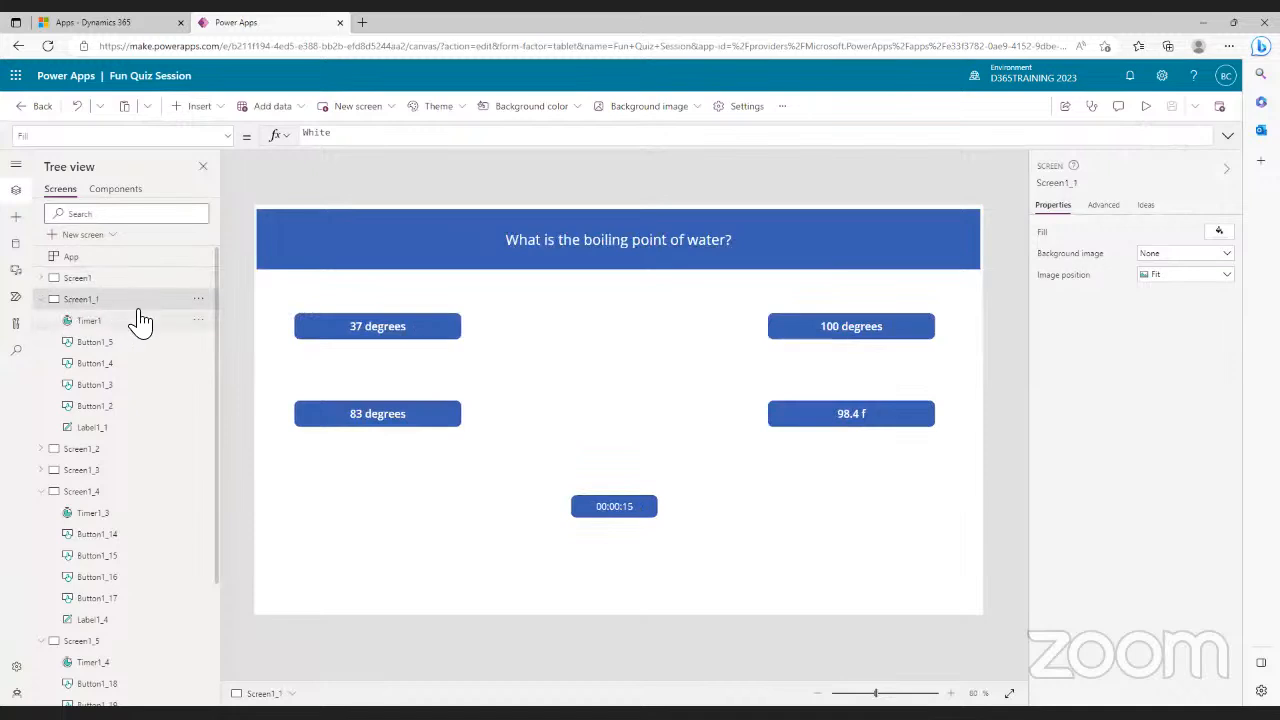
{"action": "left_click", "coordinate": [80, 452]}
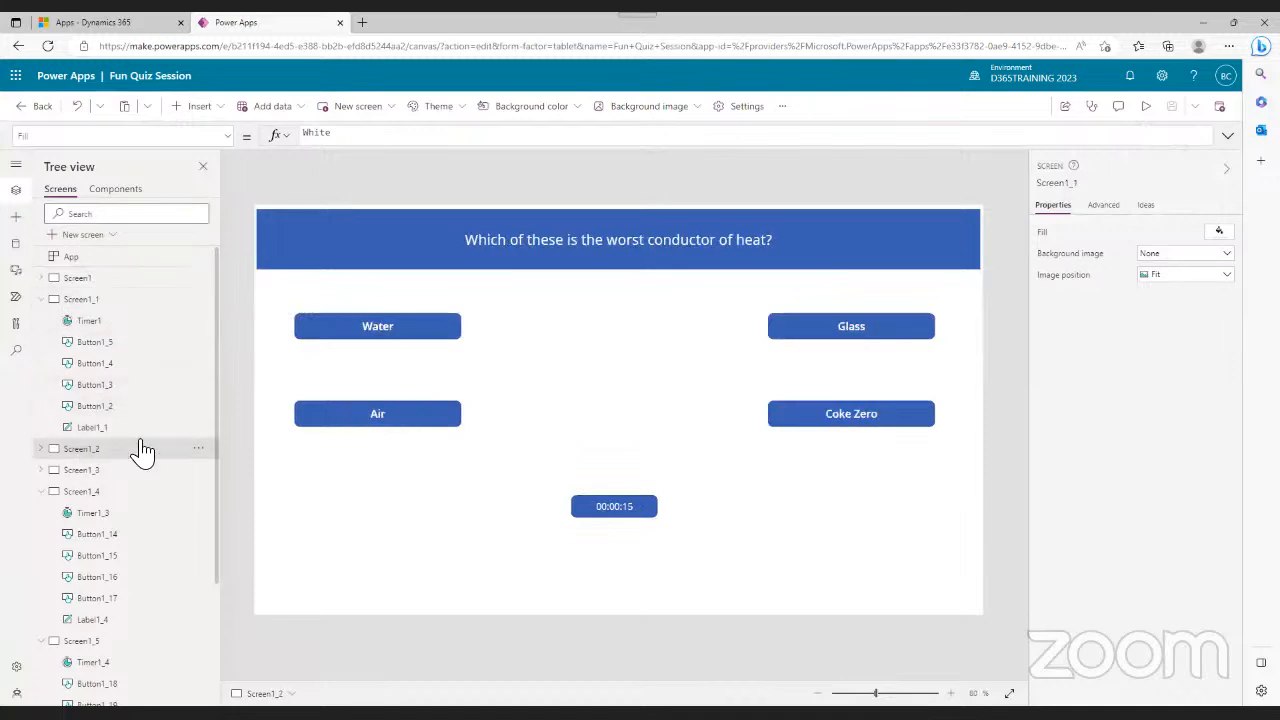
{"action": "left_click", "coordinate": [871, 332]}
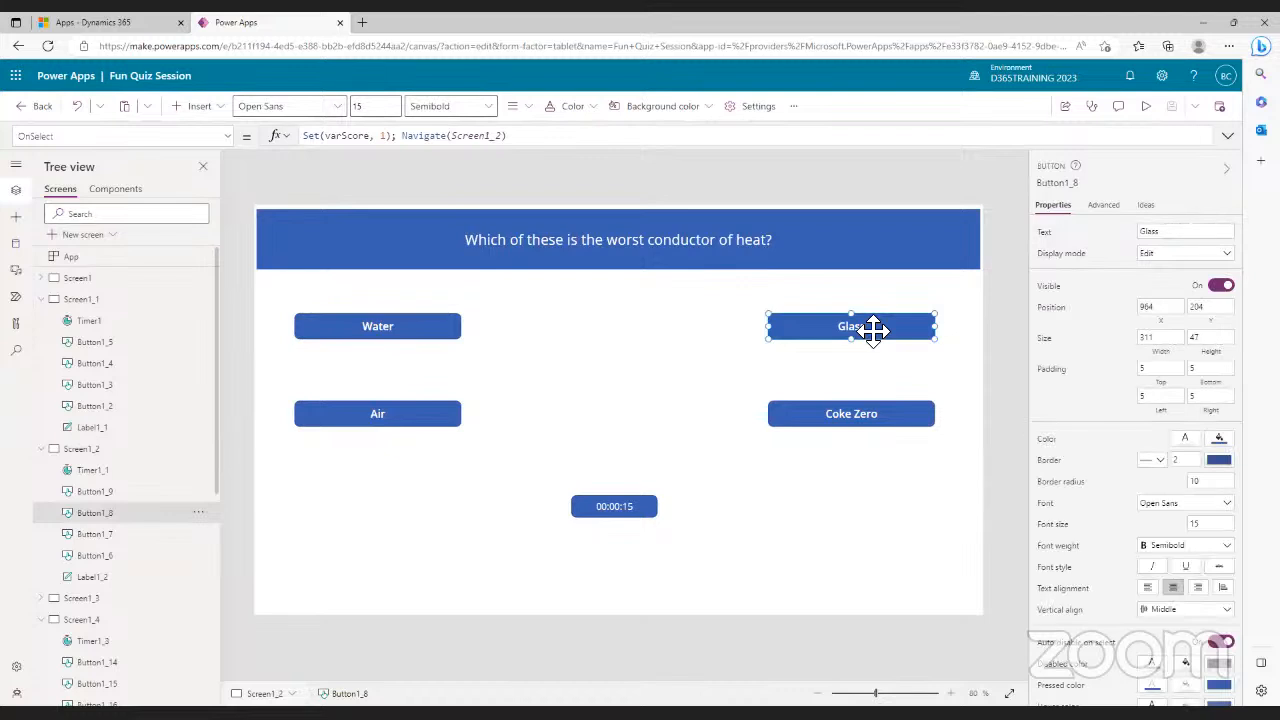
- Open Screen1_3 and view the 100 answer's OnSelect formula Set(varScore, 1); Navigate(Screen1_3)
{"action": "left_click", "coordinate": [46, 452]}
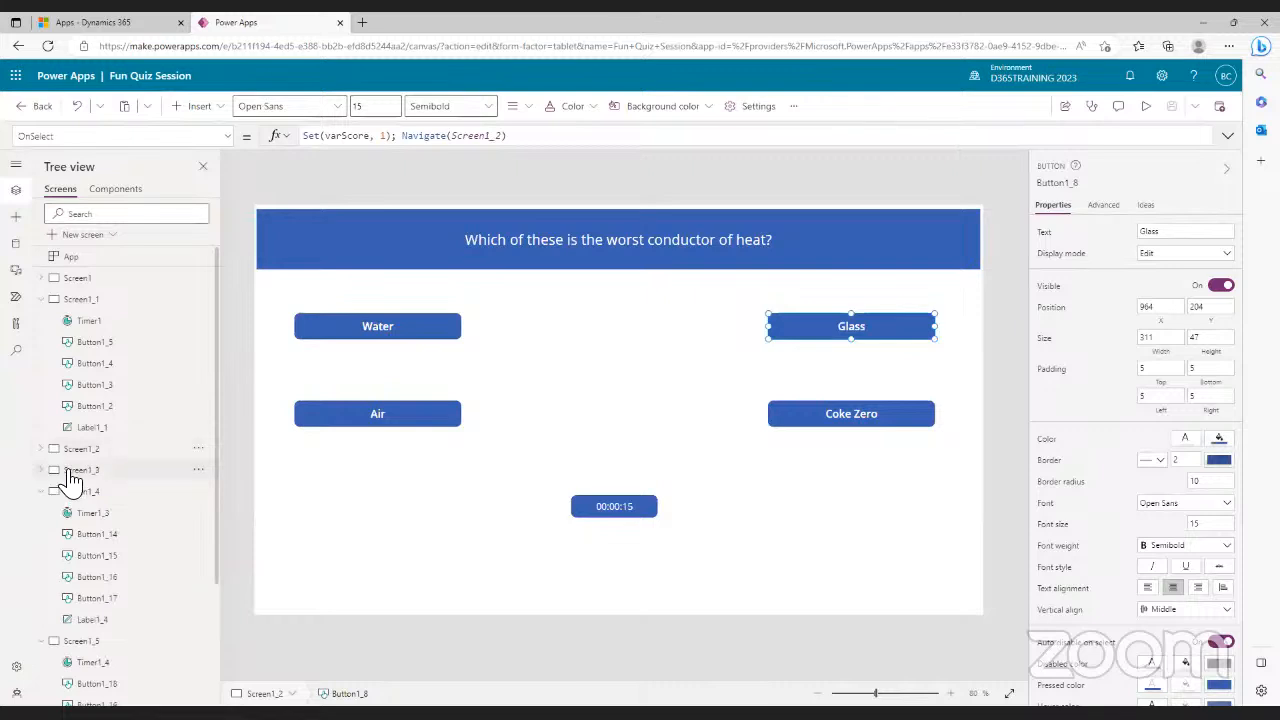
{"action": "left_click", "coordinate": [64, 471]}
{"action": "left_click", "coordinate": [868, 333]}
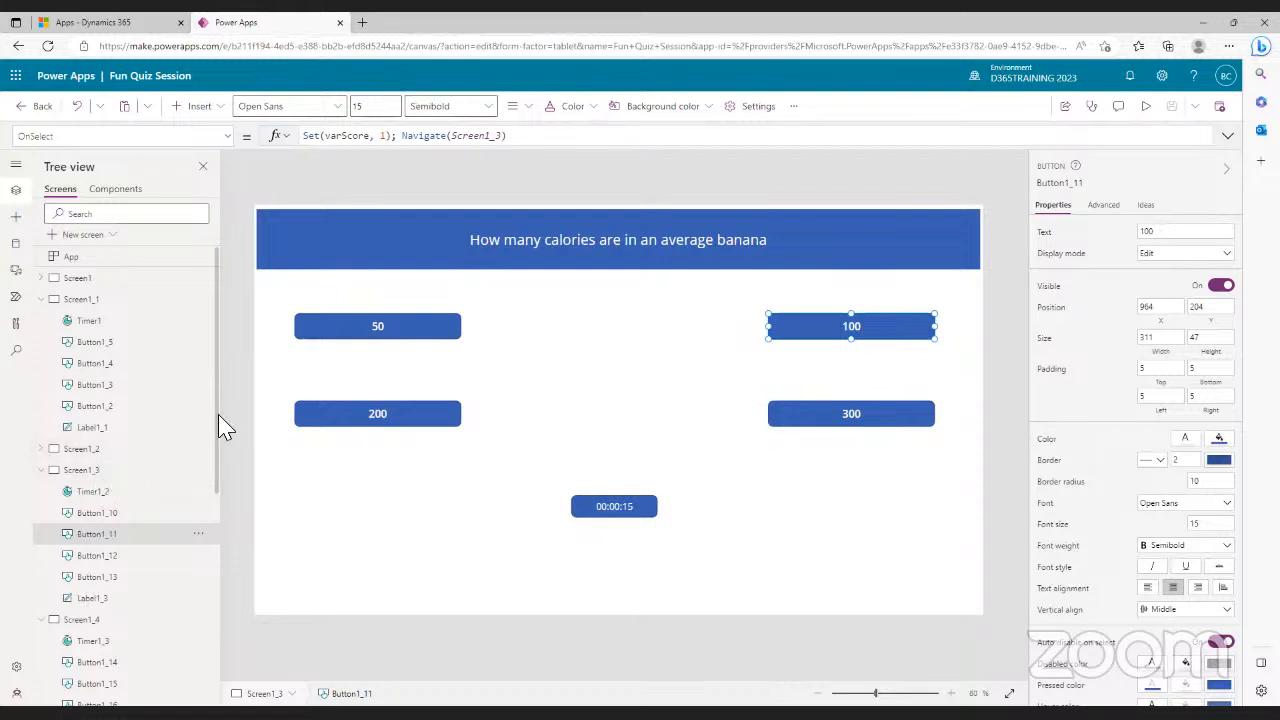
- Change the 100 answer's Navigate target from Screen1_3 to Screen1_4
{"action": "left_click", "coordinate": [507, 140]}
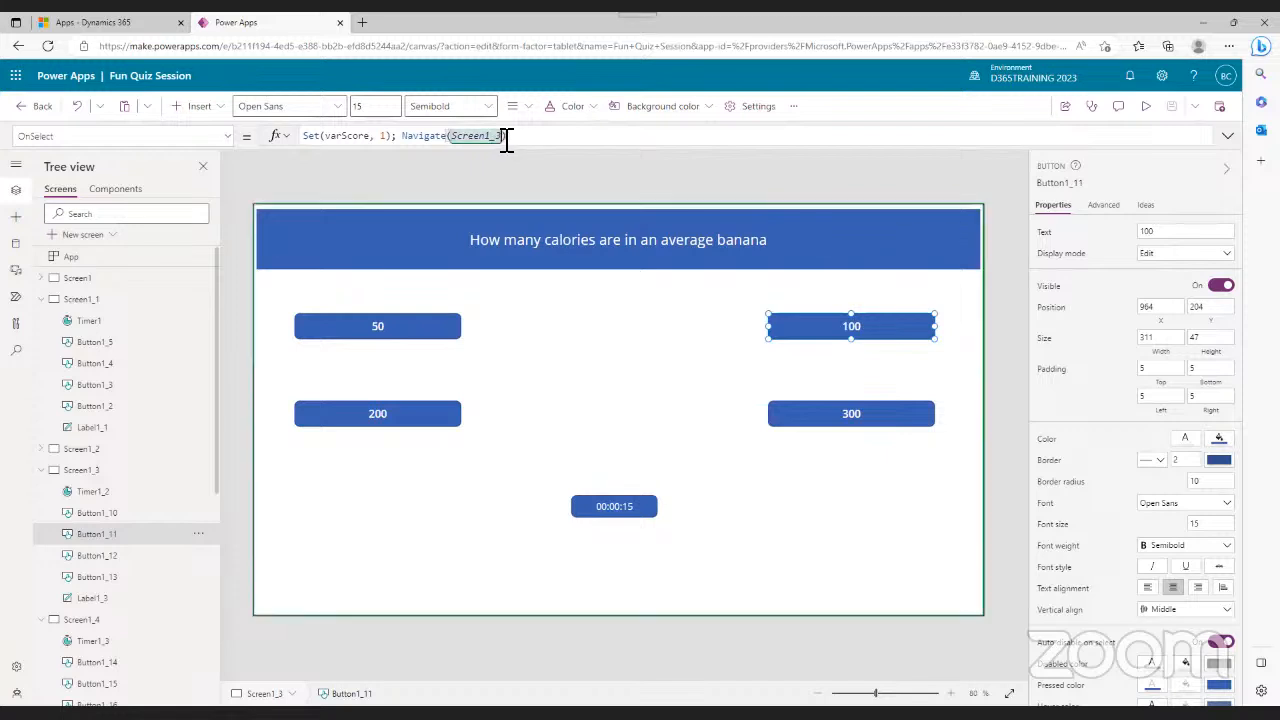
{"action": "key", "text": "BackSpace"}
{"action": "key", "text": "BackSpace"}
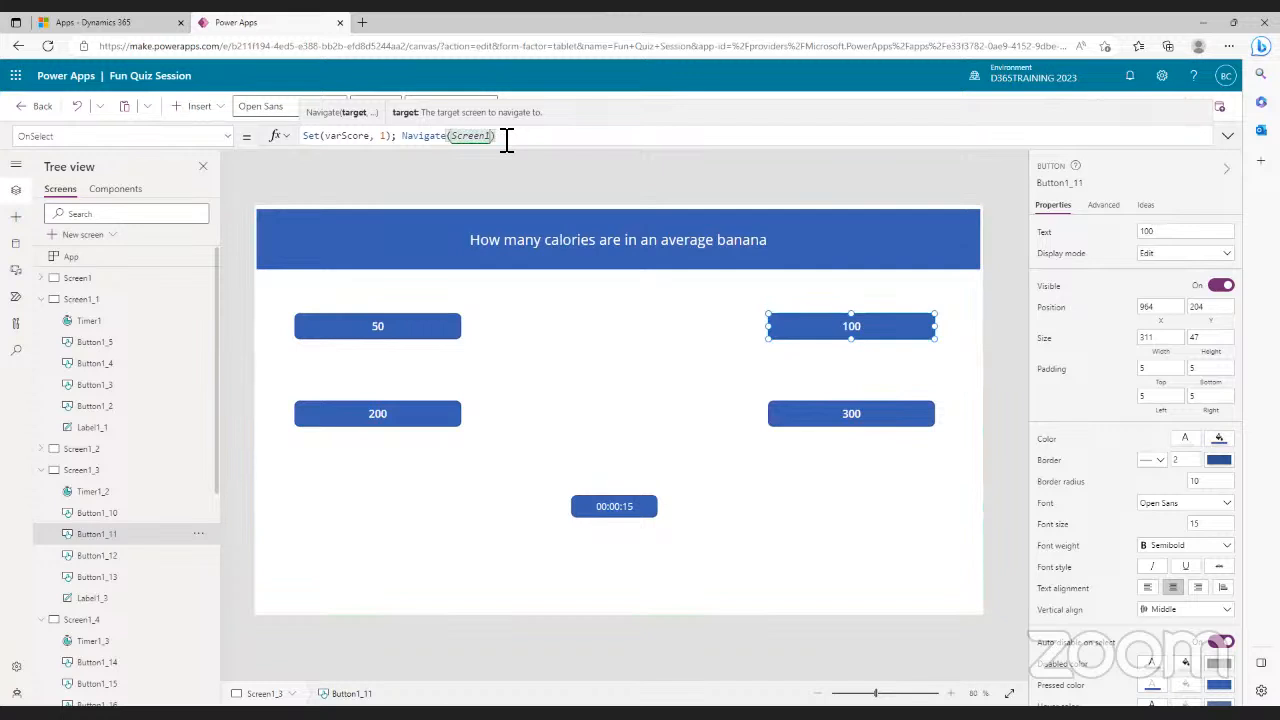
{"action": "type", "text": "_"}
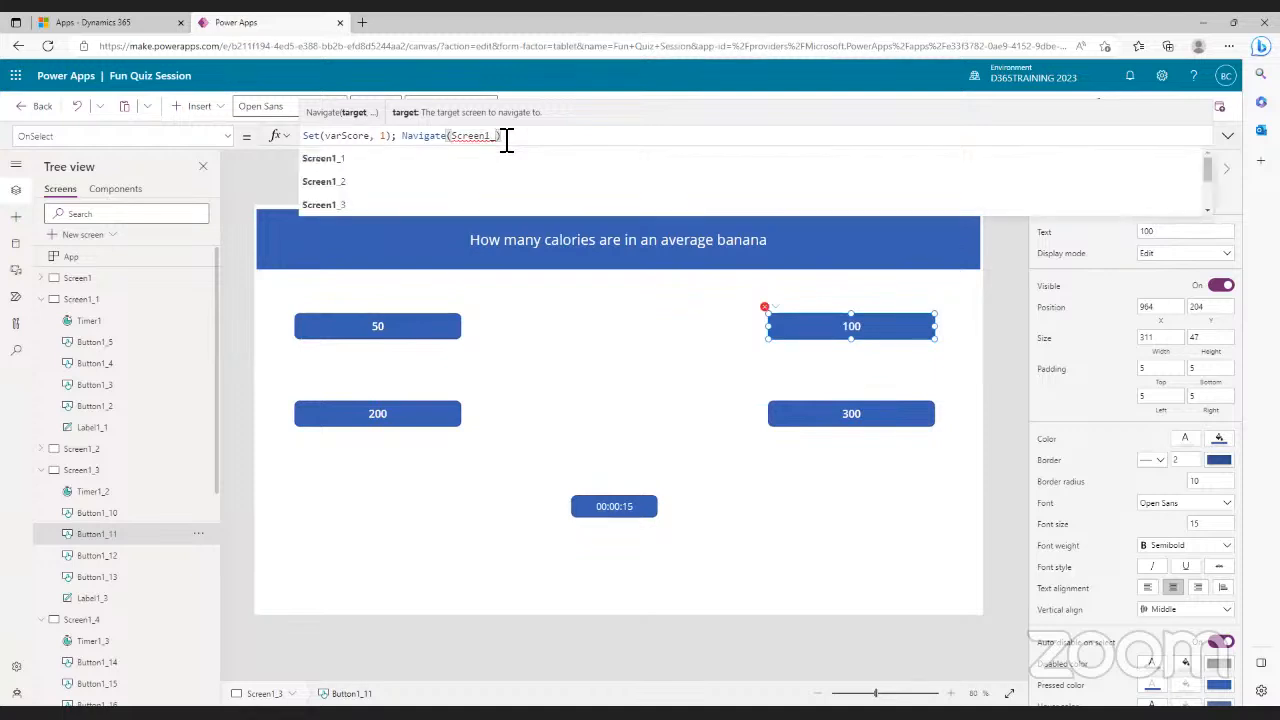
{"action": "type", "text": "4"}
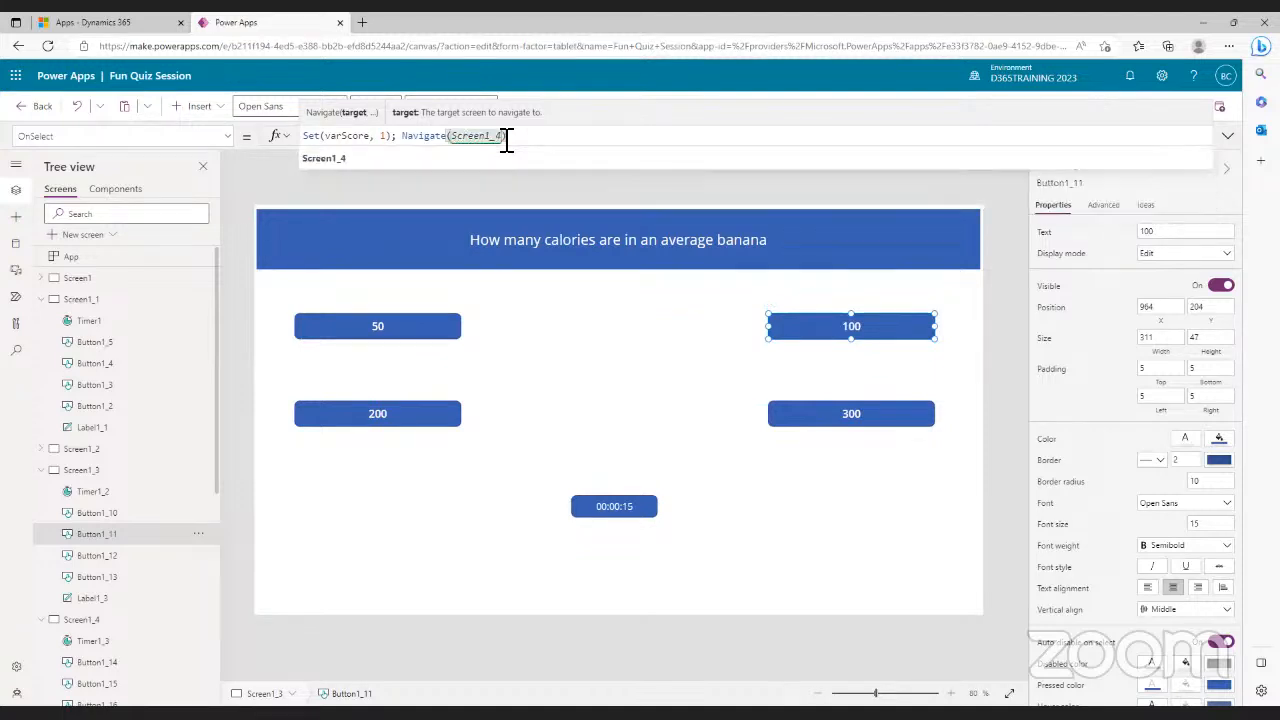
{"action": "left_click", "coordinate": [338, 160]}
{"action": "left_click", "coordinate": [590, 190]}
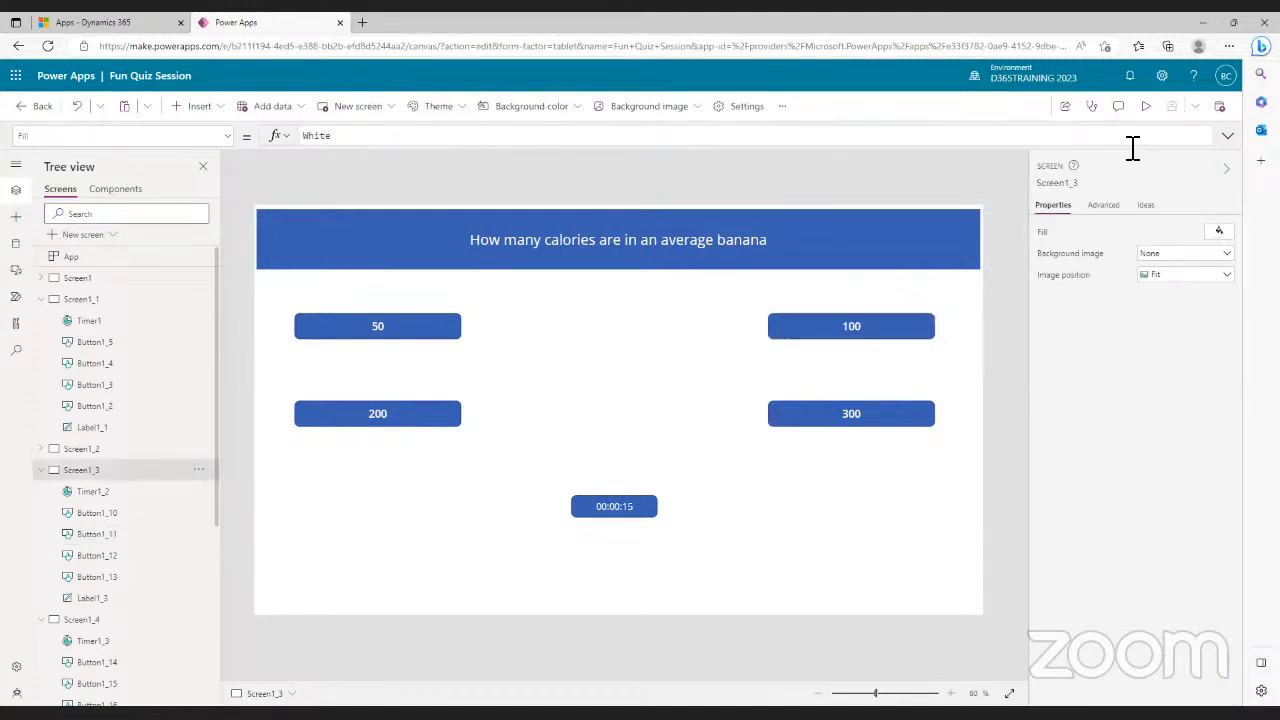
- Preview the quiz, answer 100 on the banana question, then close the preview and dismiss the tip
{"action": "left_click", "coordinate": [1147, 107]}
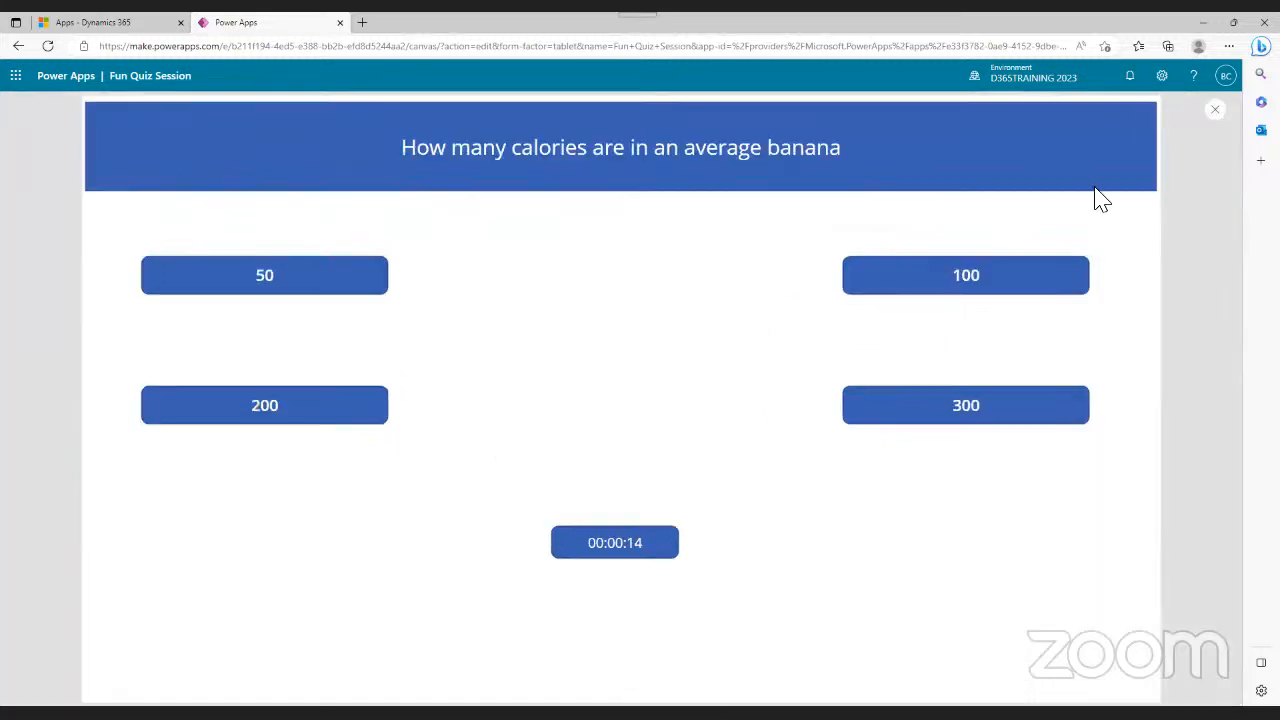
{"action": "left_click", "coordinate": [967, 280]}
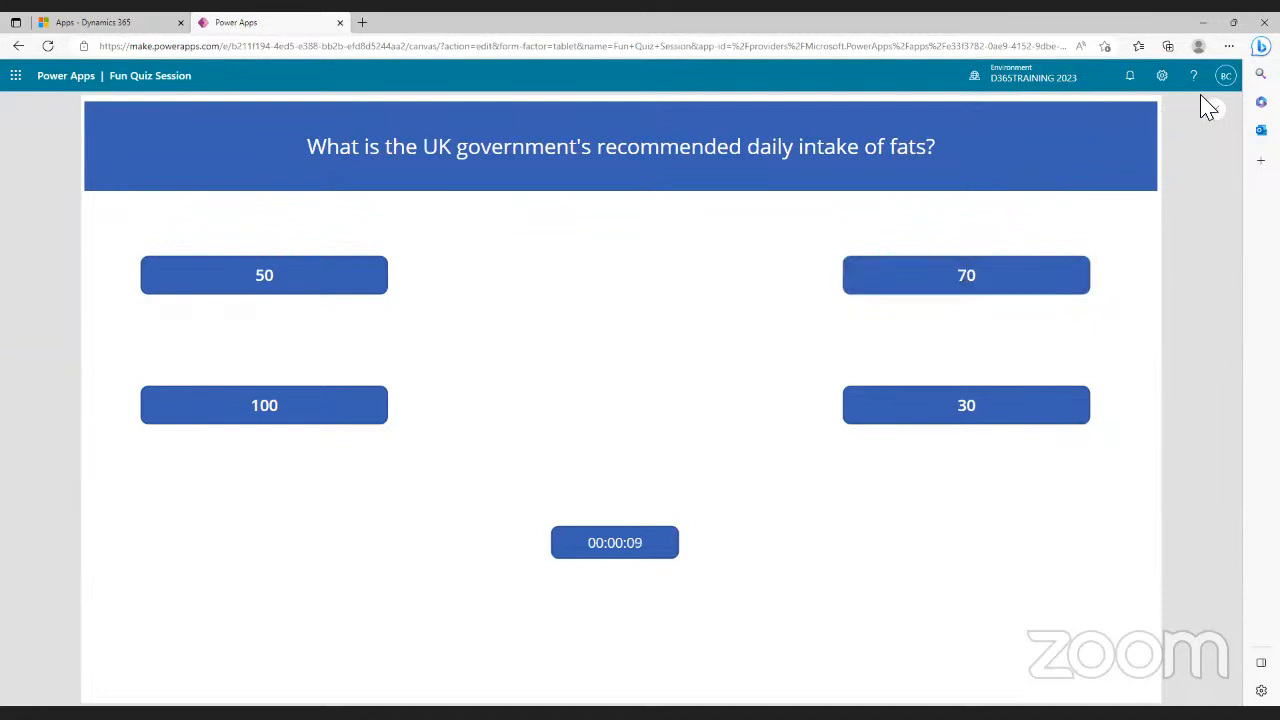
{"action": "left_click", "coordinate": [1217, 115]}
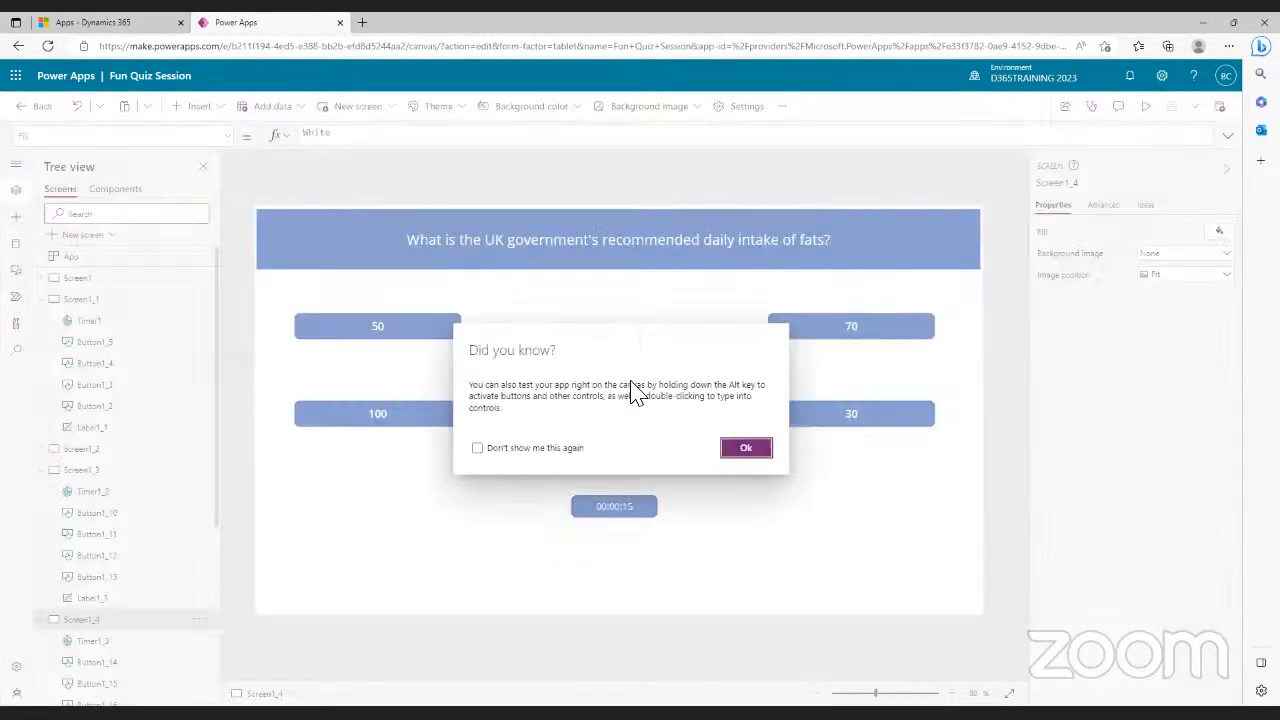
{"action": "left_click", "coordinate": [748, 457]}
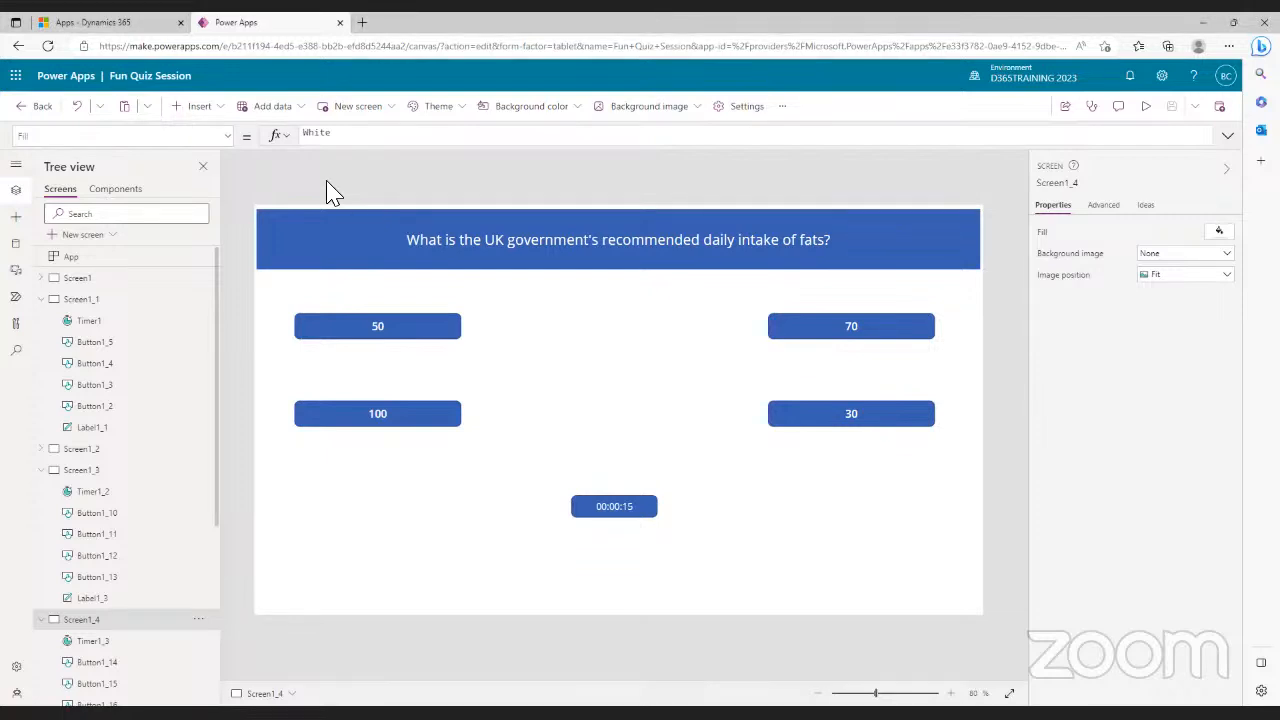
- Collapse Screen1_1 and Screen1_3 to Screen1_5 in the Tree view, then leave the app editor
{"action": "left_click", "coordinate": [42, 470]}
{"action": "left_click", "coordinate": [43, 492]}
{"action": "left_click", "coordinate": [41, 513]}
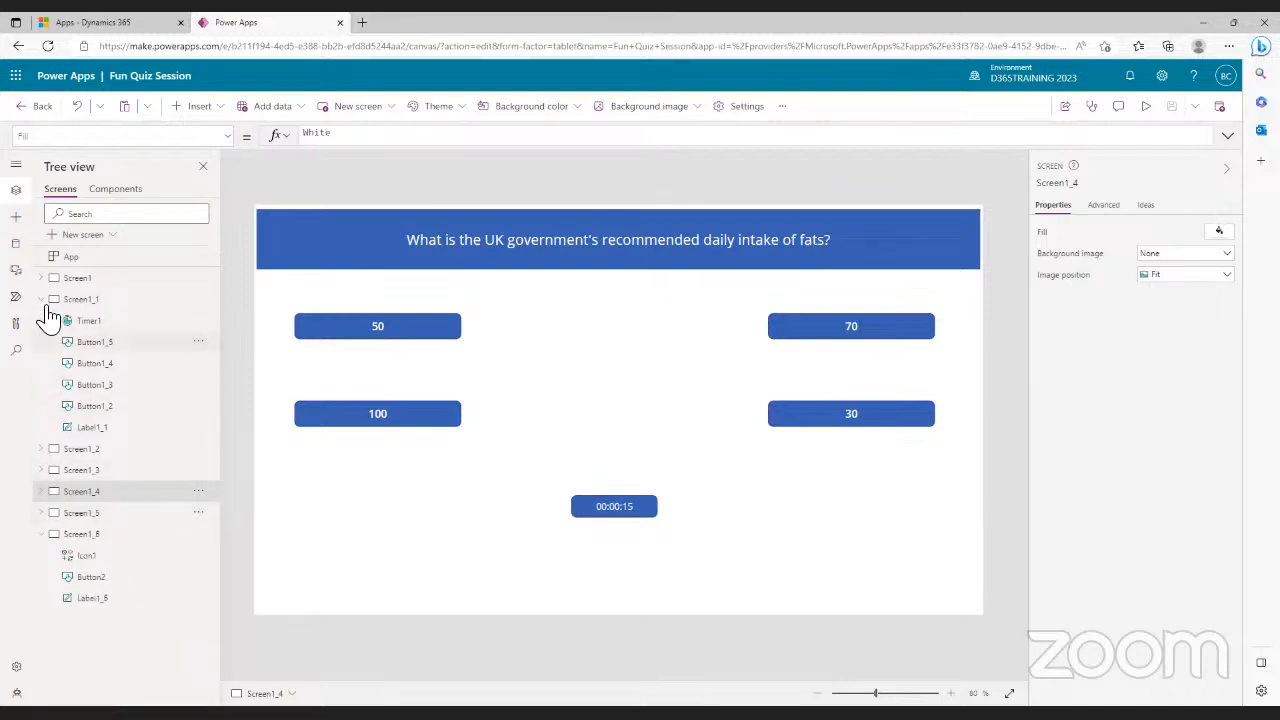
{"action": "left_click", "coordinate": [41, 299]}
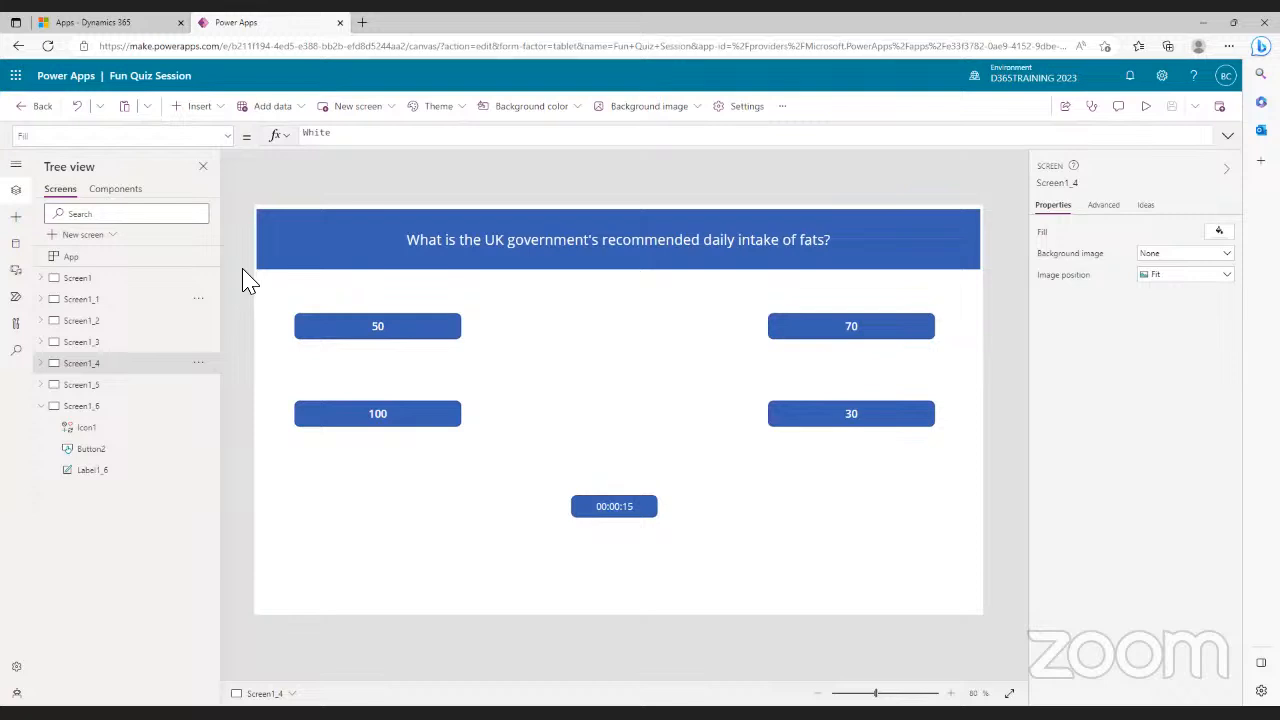
{"action": "left_click", "coordinate": [34, 112]}
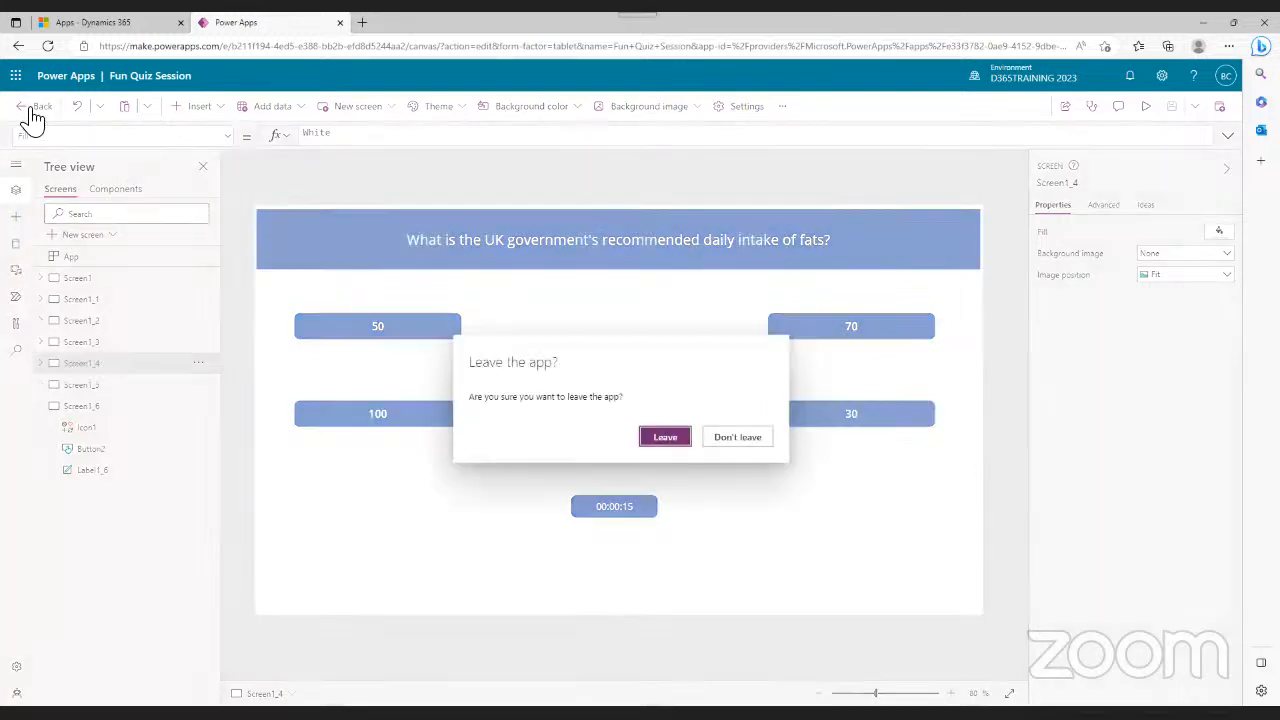
{"action": "left_click", "coordinate": [677, 440]}
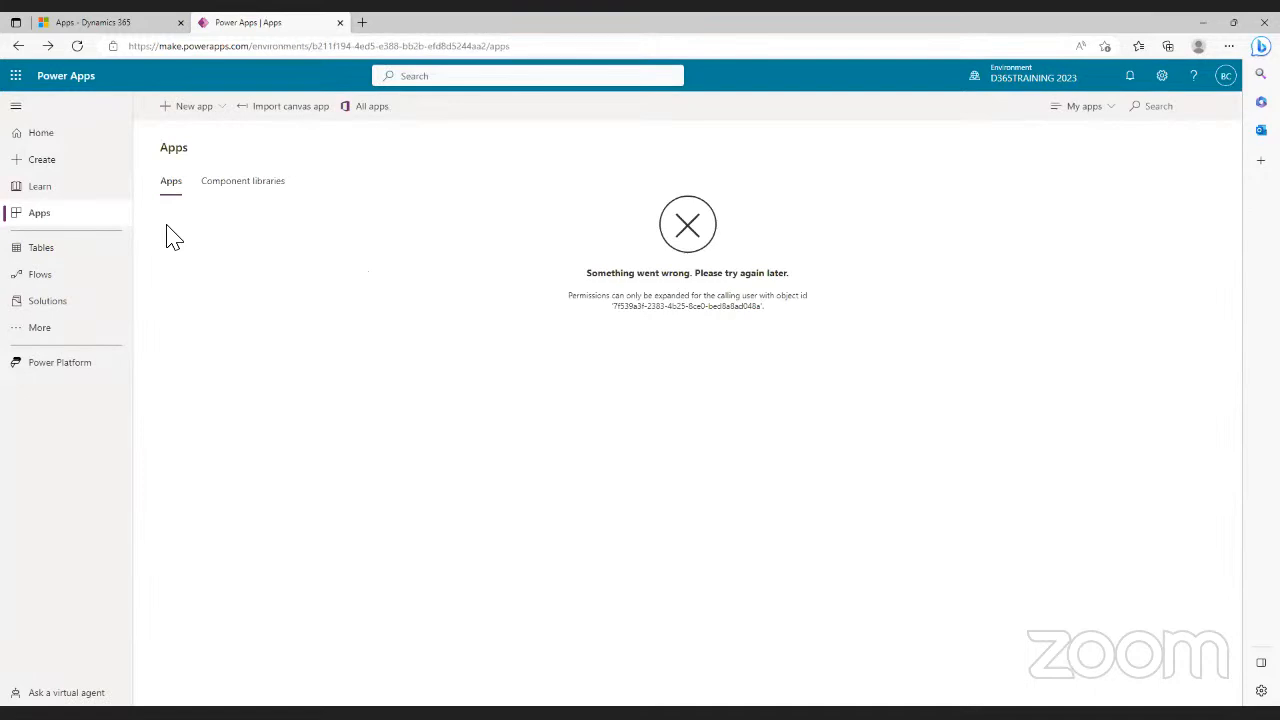
- Reload the Apps list, glance at Component libraries, and open the Sales trial app's commands
{"action": "left_click", "coordinate": [63, 229]}
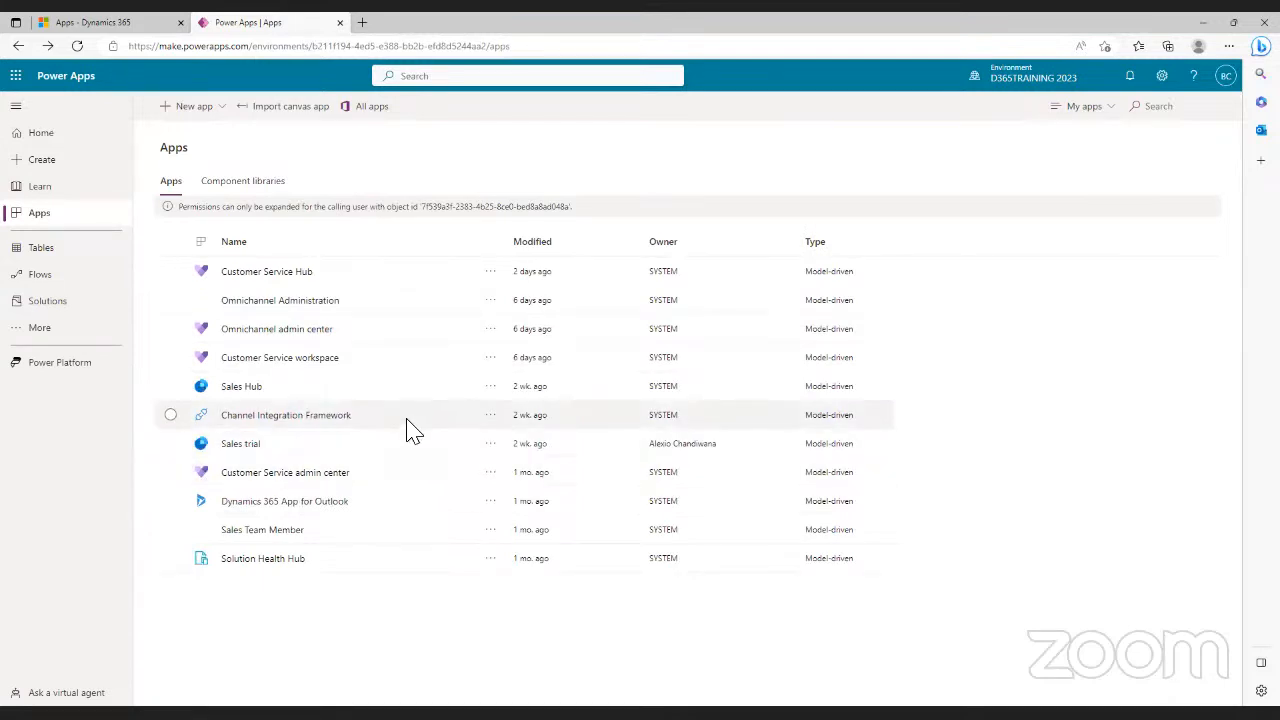
{"action": "left_click", "coordinate": [245, 190]}
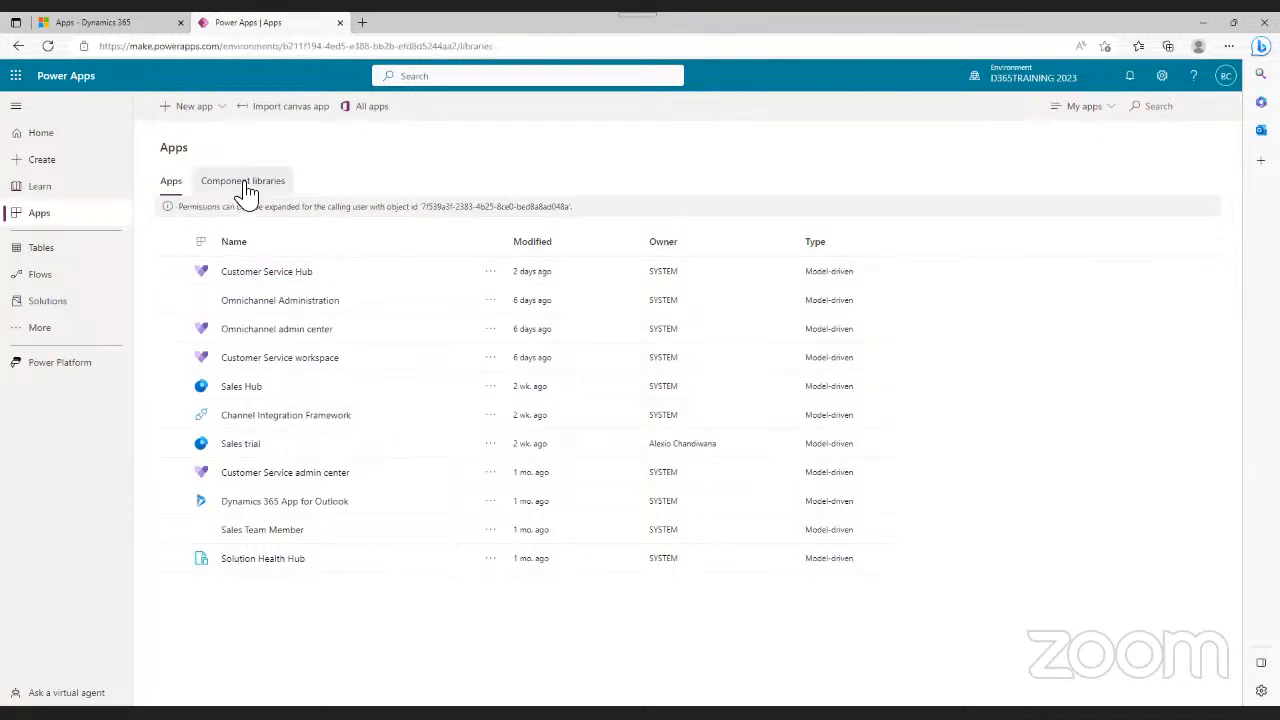
{"action": "left_click", "coordinate": [172, 187]}
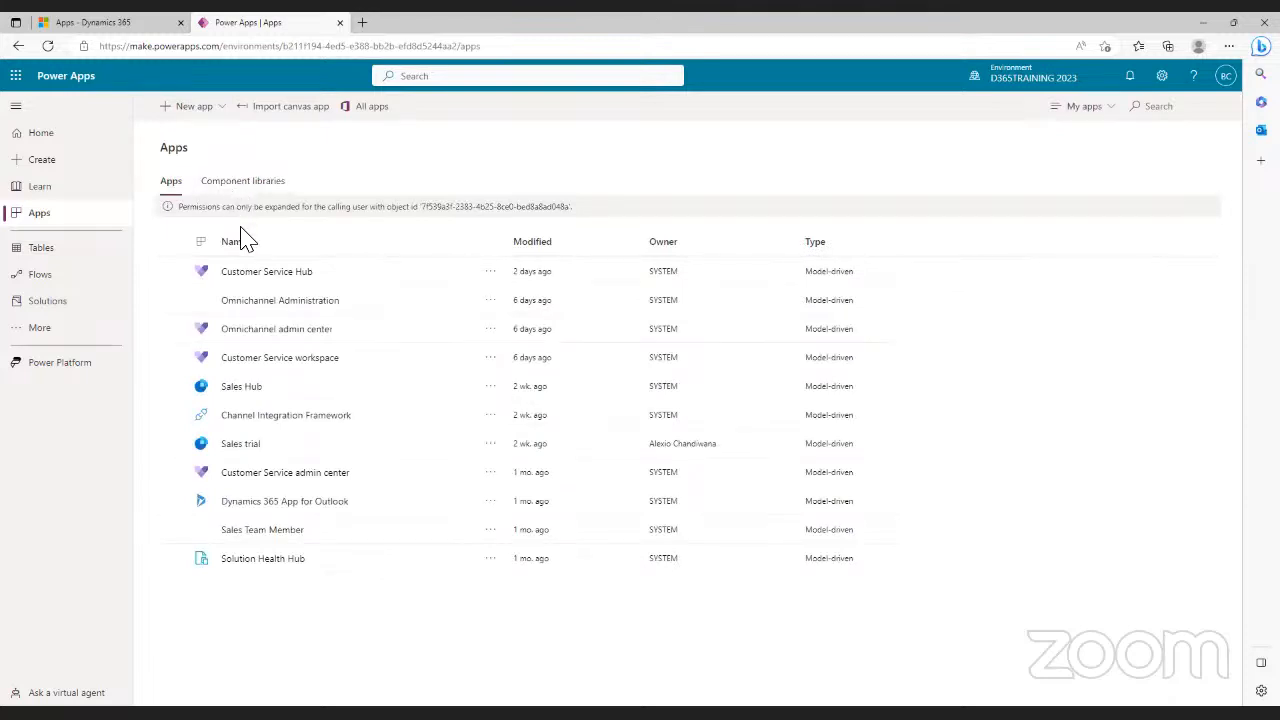
{"action": "left_click", "coordinate": [491, 446]}
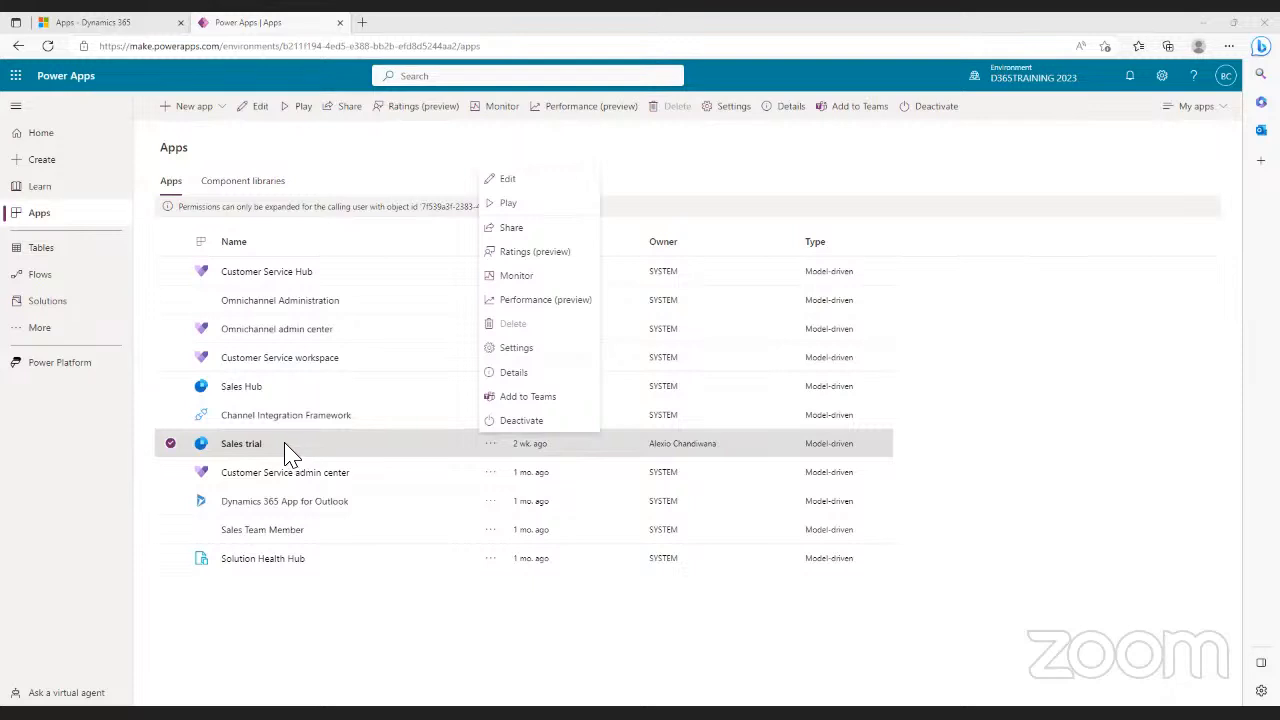
- Share the Sales trial app and select an existing user holding the System Administrator role
{"action": "left_click", "coordinate": [512, 229]}
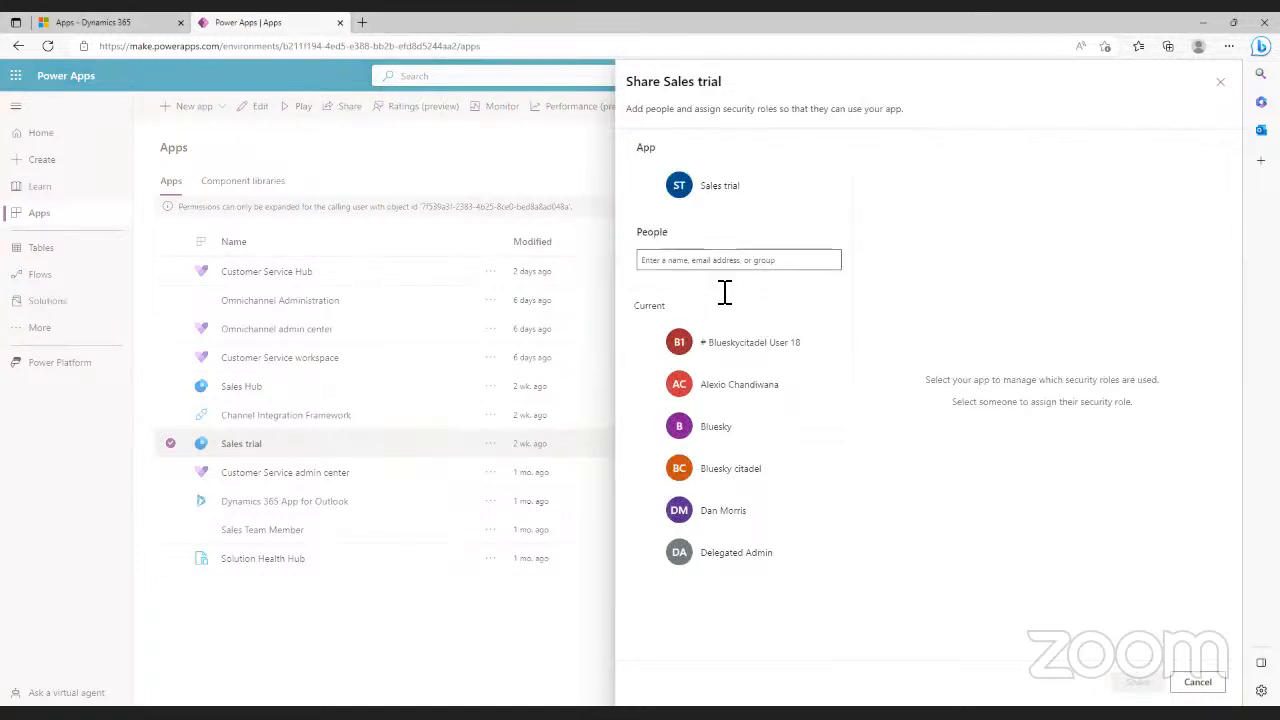
{"action": "left_click", "coordinate": [704, 266]}
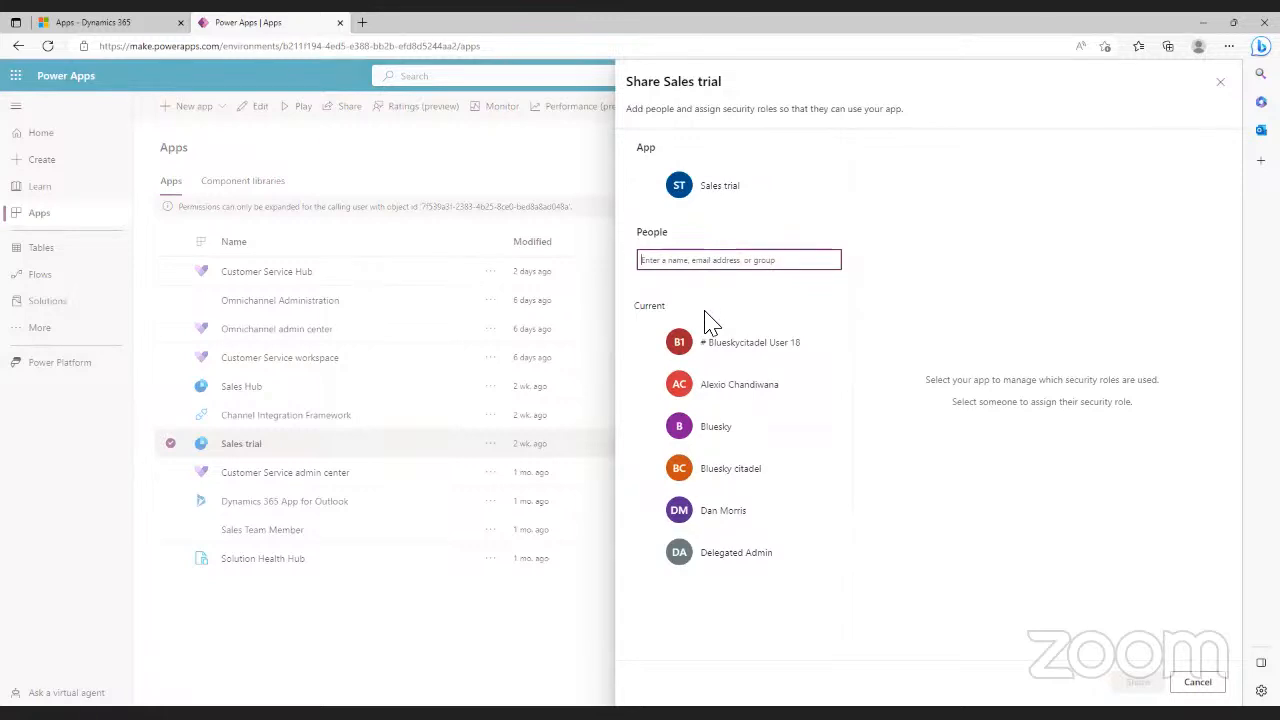
{"action": "left_click", "coordinate": [642, 511]}
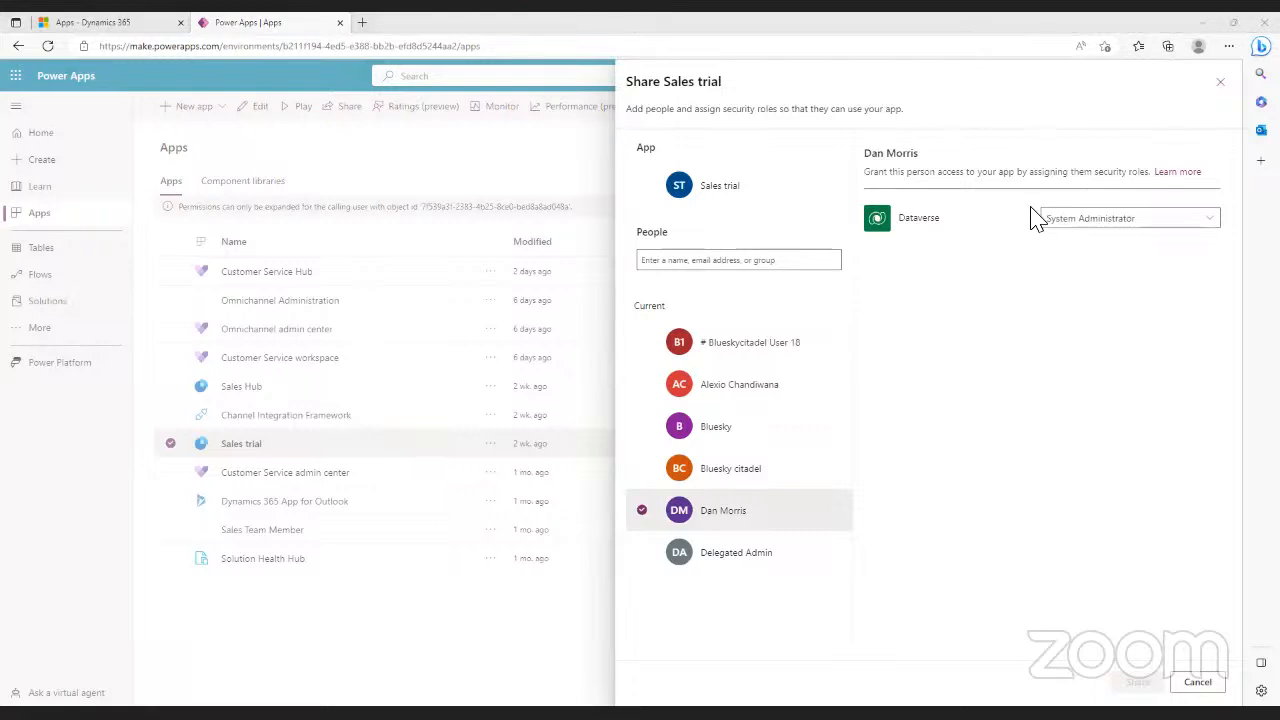
- Review the user's Dataverse roles: System Administrator checked, System Customizer unchecked
{"action": "left_click", "coordinate": [1210, 222]}
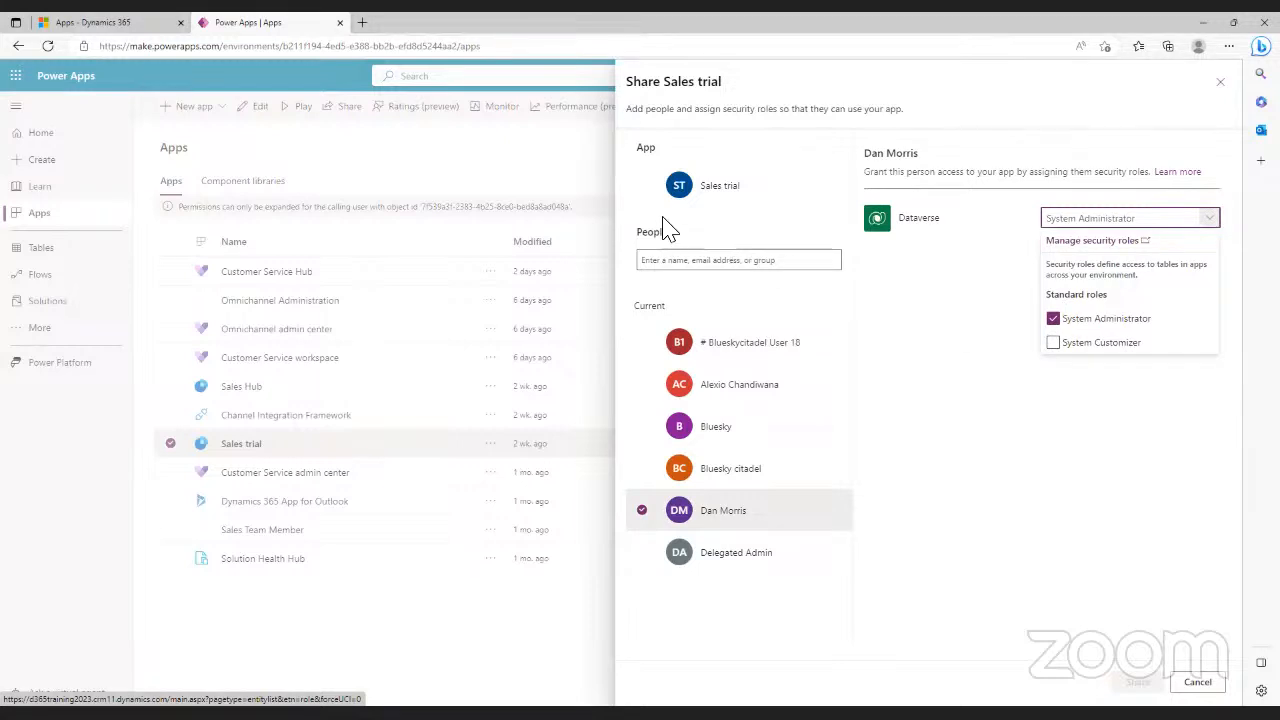
{"action": "left_click", "coordinate": [643, 188]}
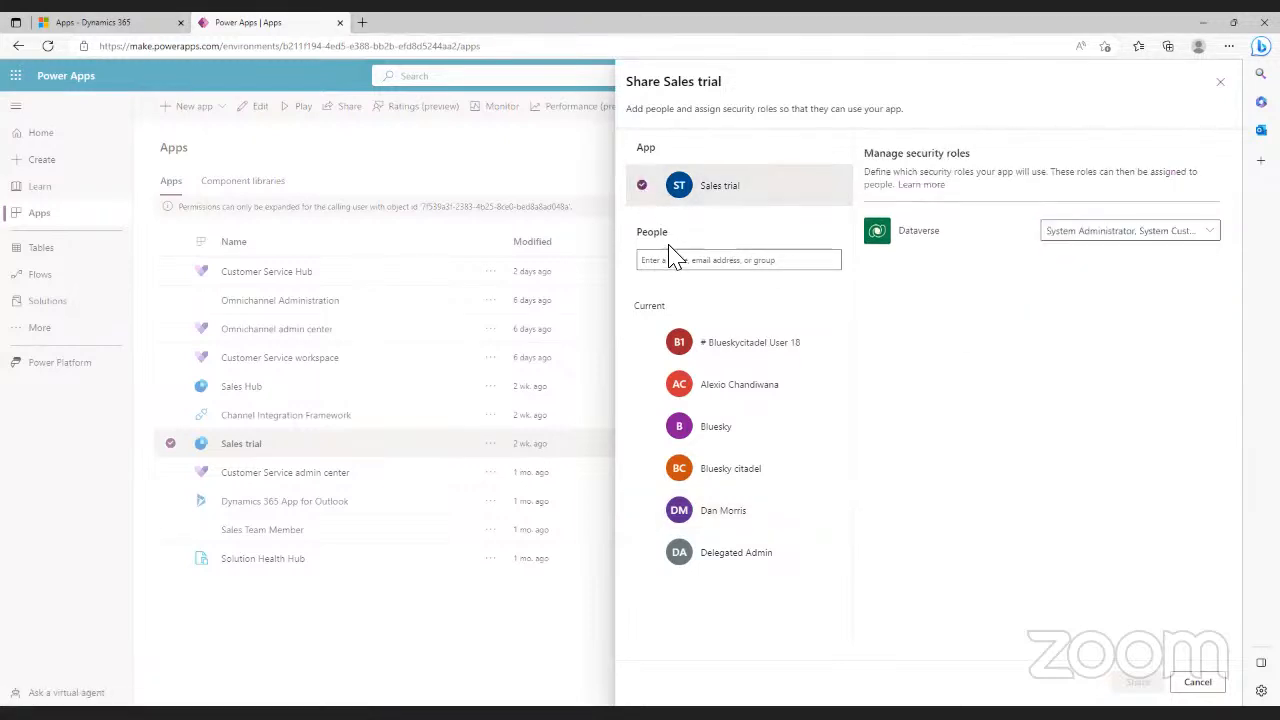
{"action": "left_click", "coordinate": [643, 188]}
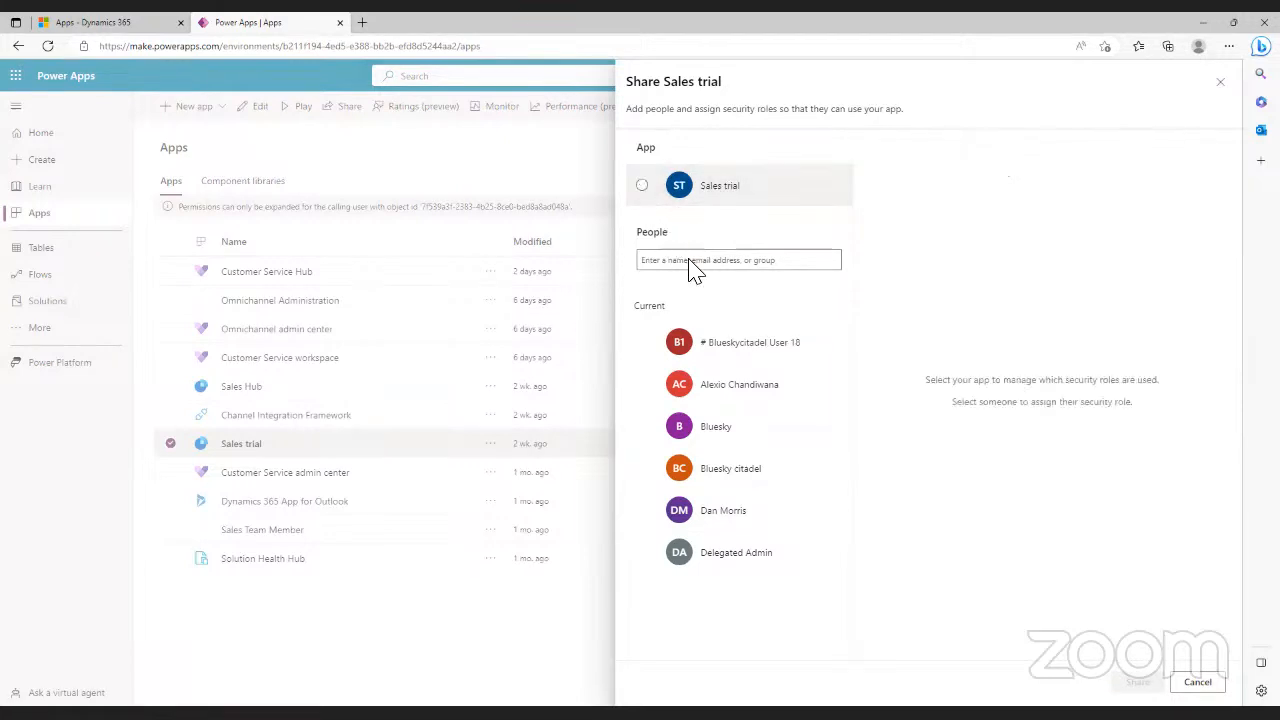
{"action": "left_click", "coordinate": [642, 511]}
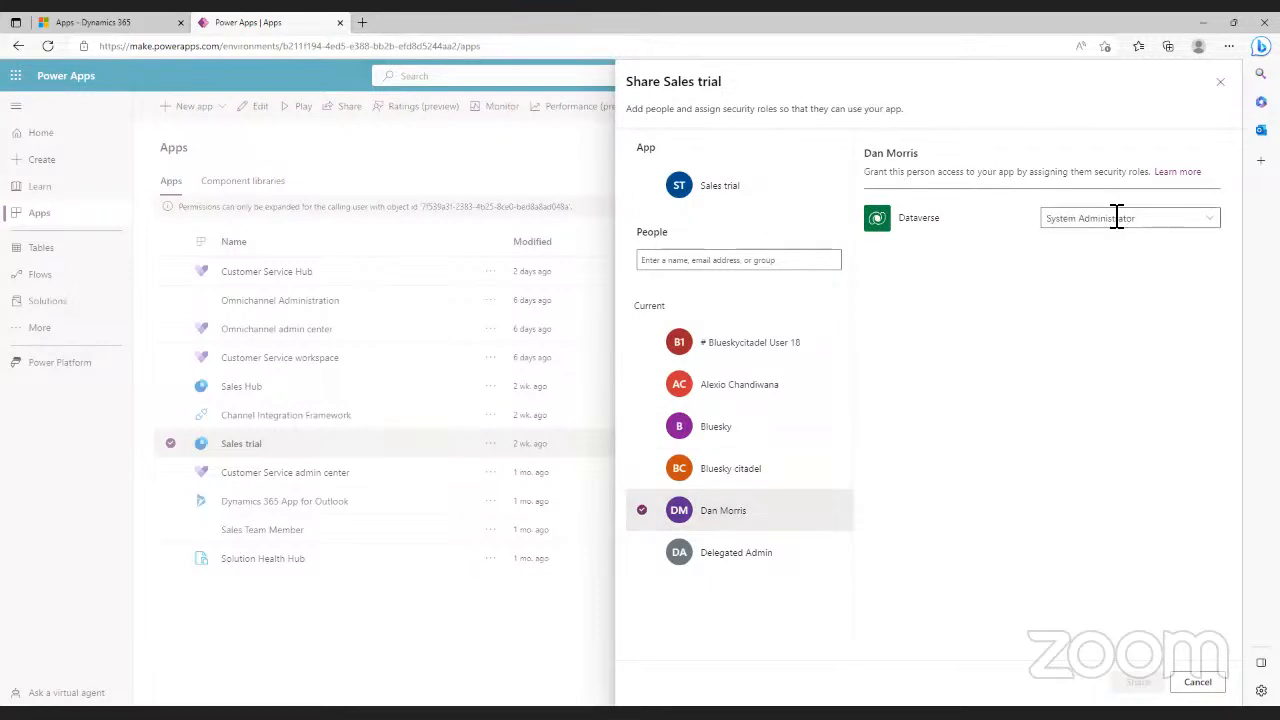
{"action": "left_click", "coordinate": [1212, 221]}
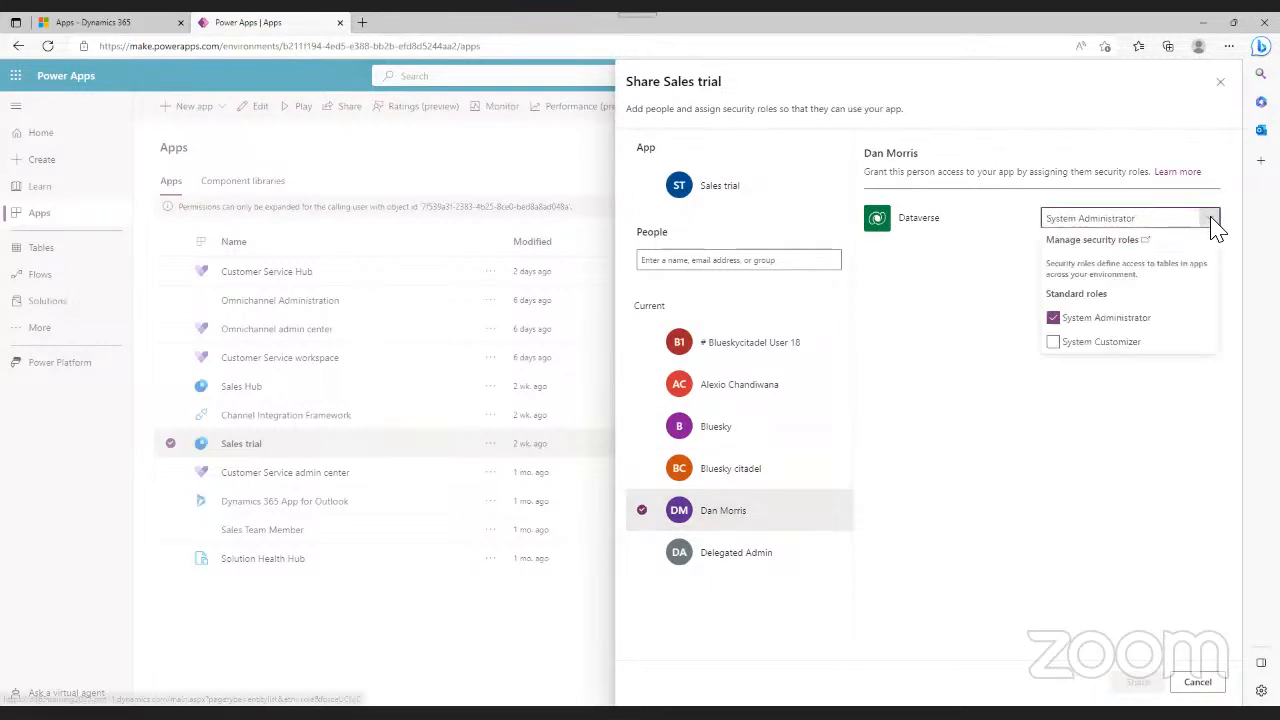
- Give the user the System Customizer Dataverse role alongside System Administrator
{"action": "left_click", "coordinate": [1054, 343]}
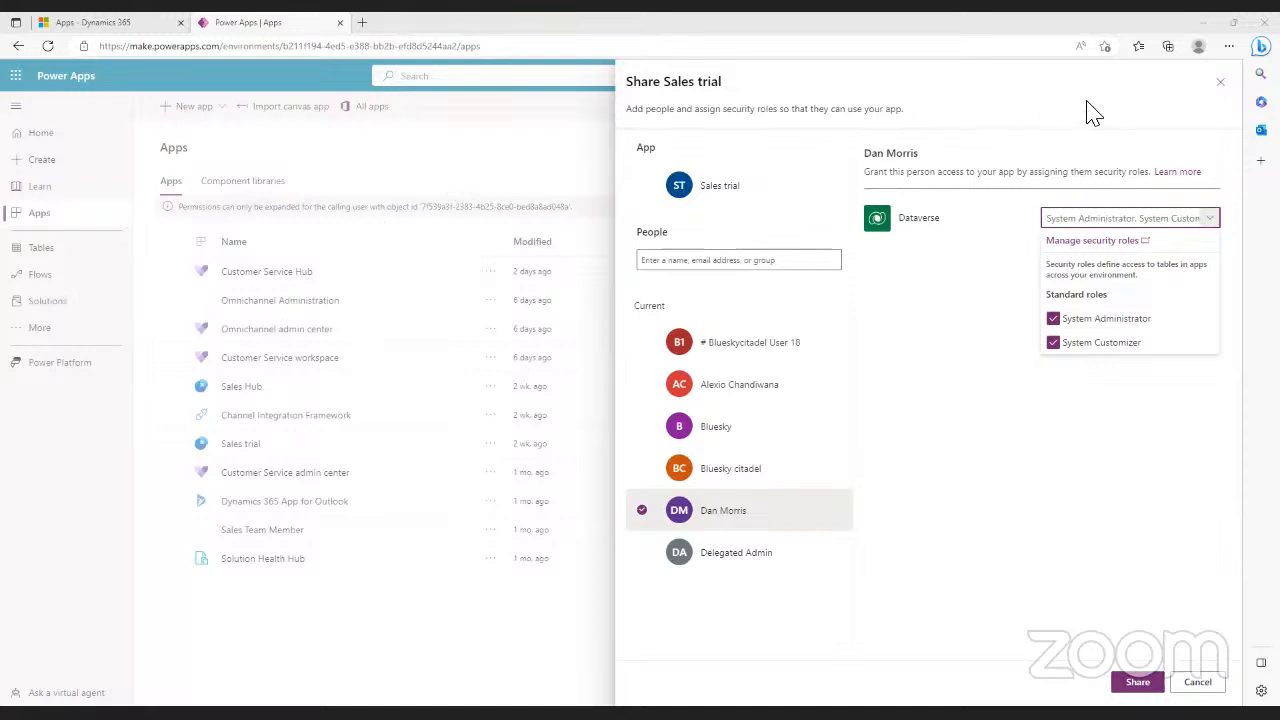
- Close the Sales trial sharing pane and discard the unsaved role changes
{"action": "left_click", "coordinate": [1221, 84]}
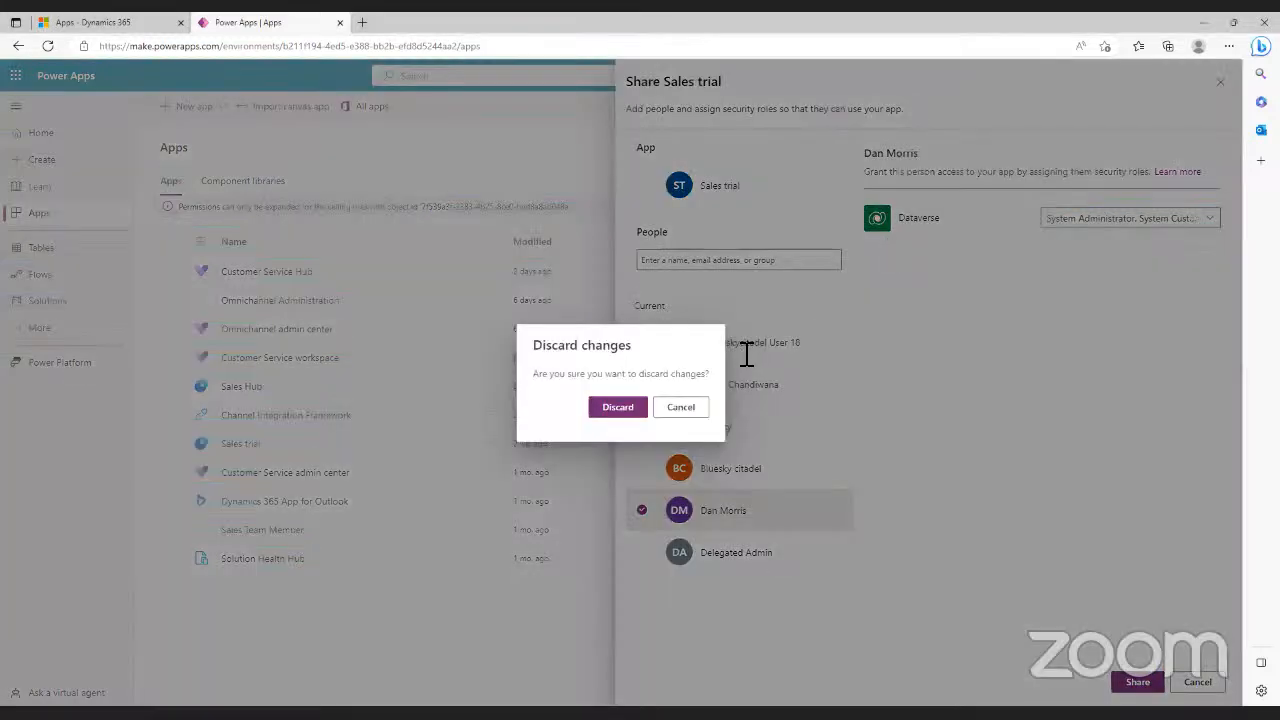
{"action": "left_click", "coordinate": [618, 407]}
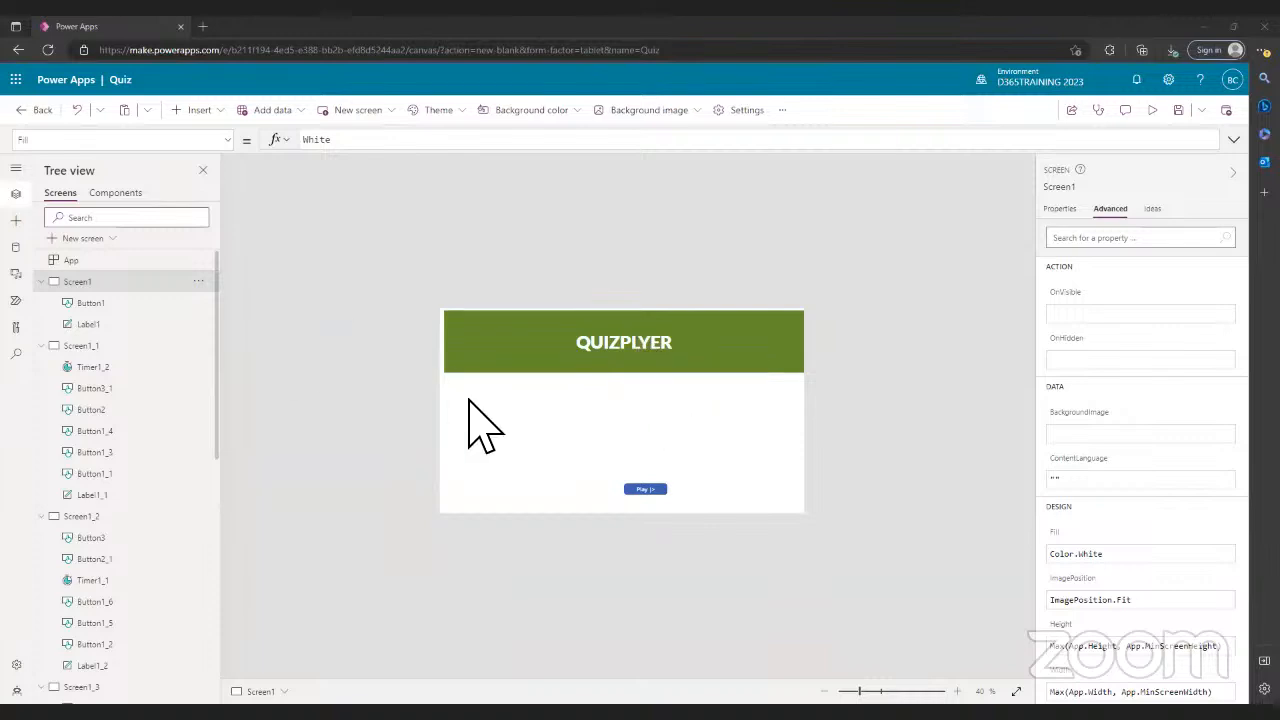
- Preview the quiz, answer each question (Sprint Planning, Poker, Review), then restart from the end screen
{"action": "left_click", "coordinate": [1157, 112]}
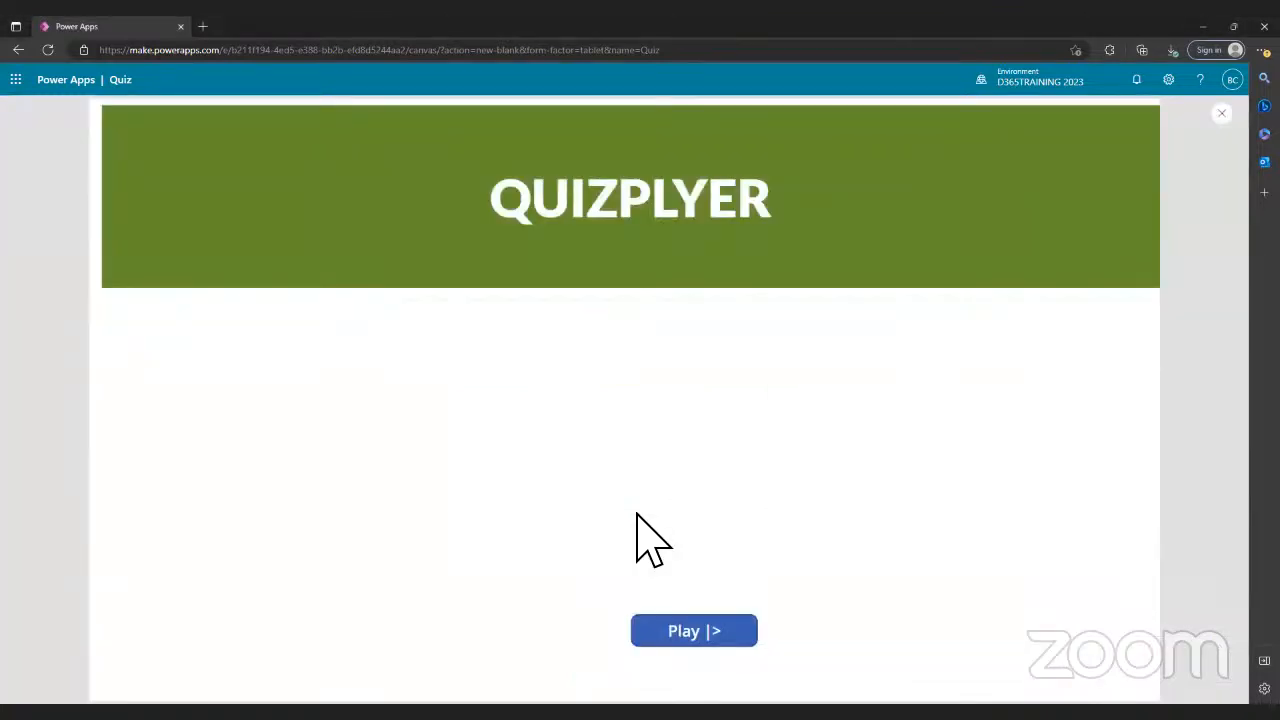
{"action": "left_click", "coordinate": [727, 628]}
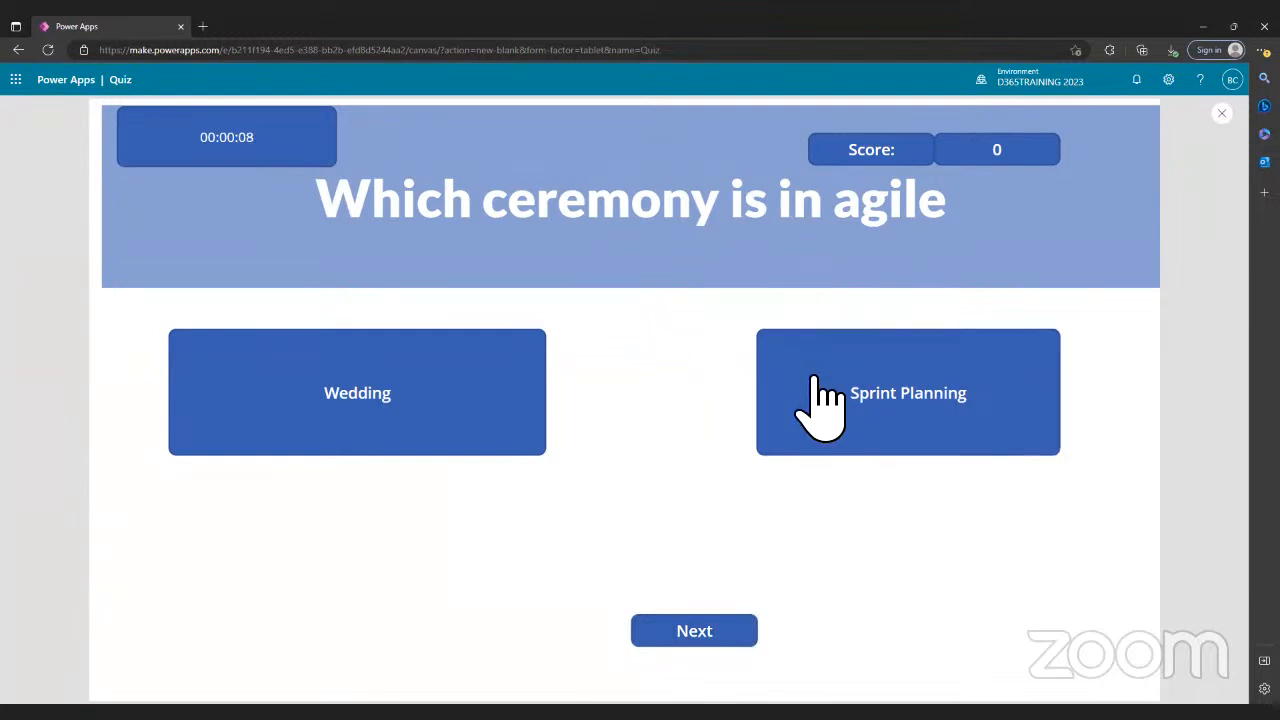
{"action": "left_click", "coordinate": [878, 404]}
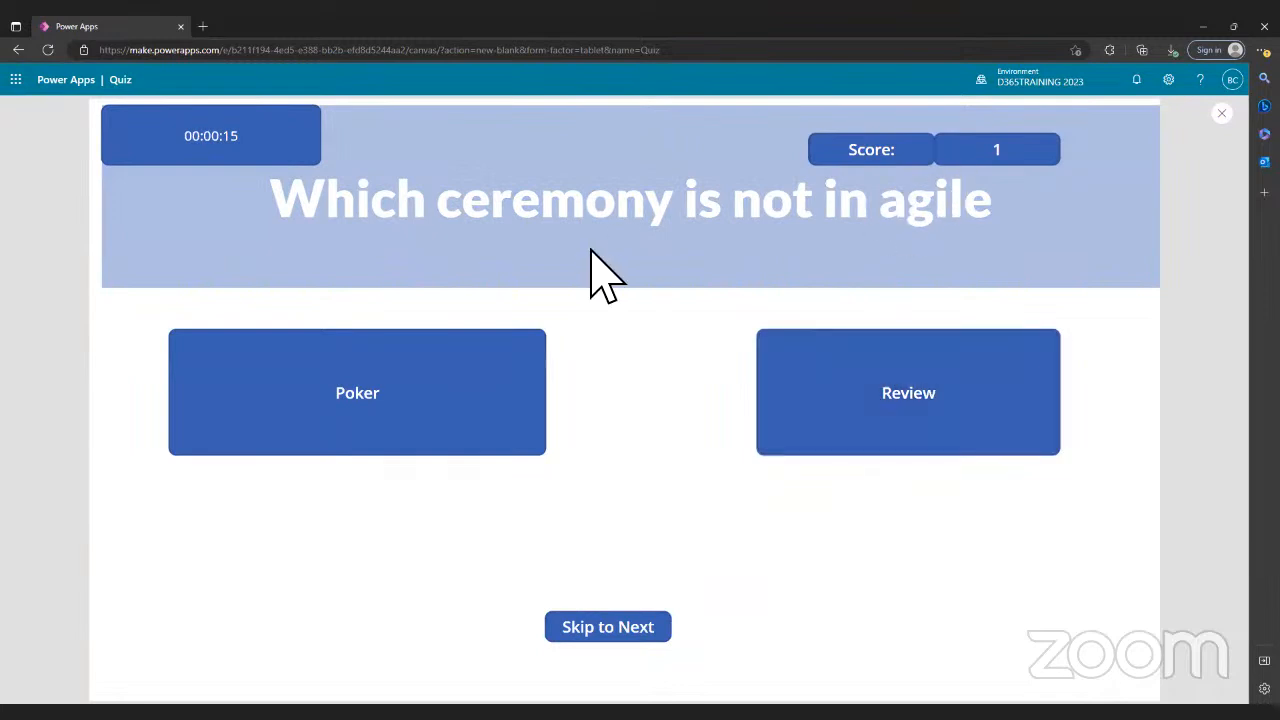
{"action": "left_click", "coordinate": [455, 412]}
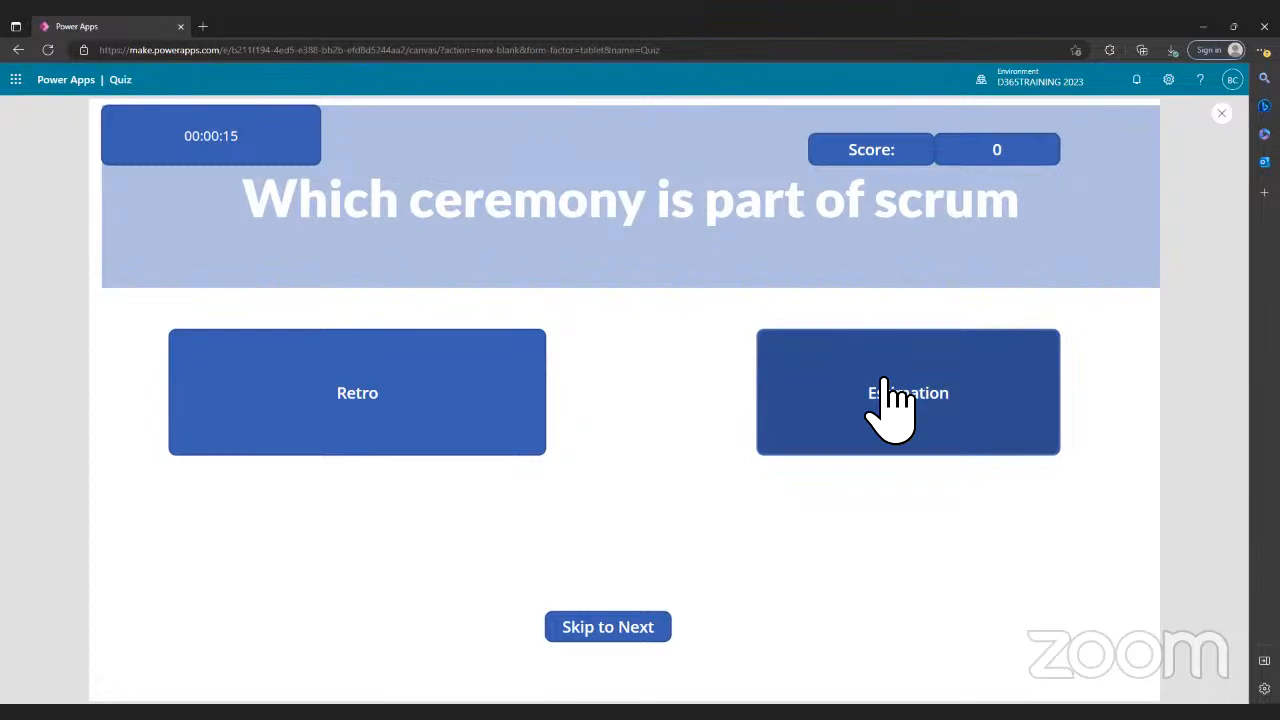
{"action": "left_click", "coordinate": [380, 430]}
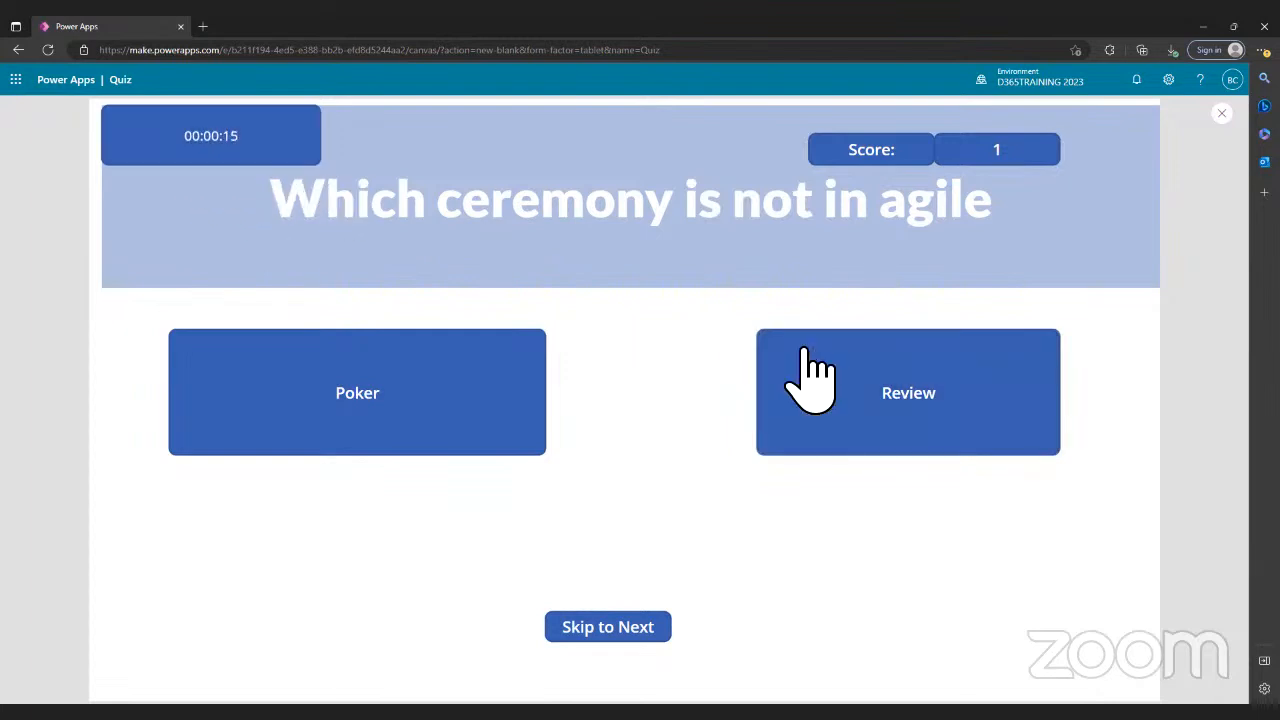
{"action": "left_click", "coordinate": [892, 414]}
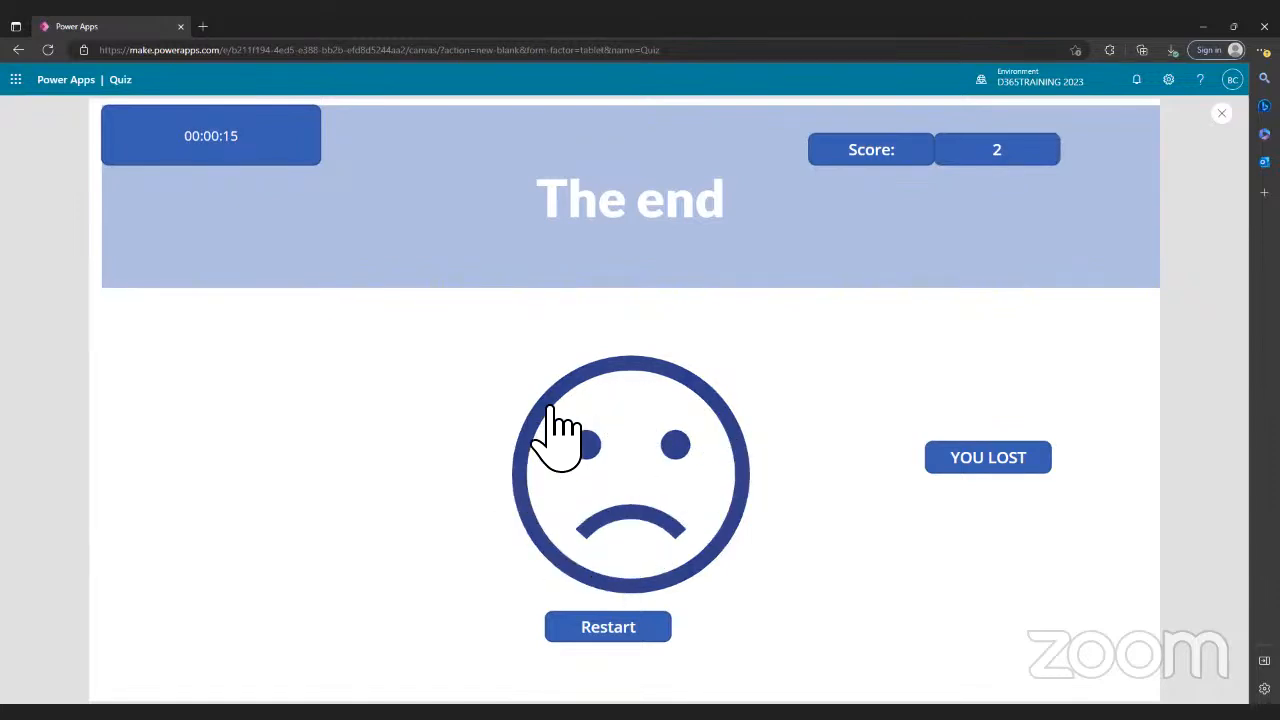
{"action": "left_click", "coordinate": [640, 630]}
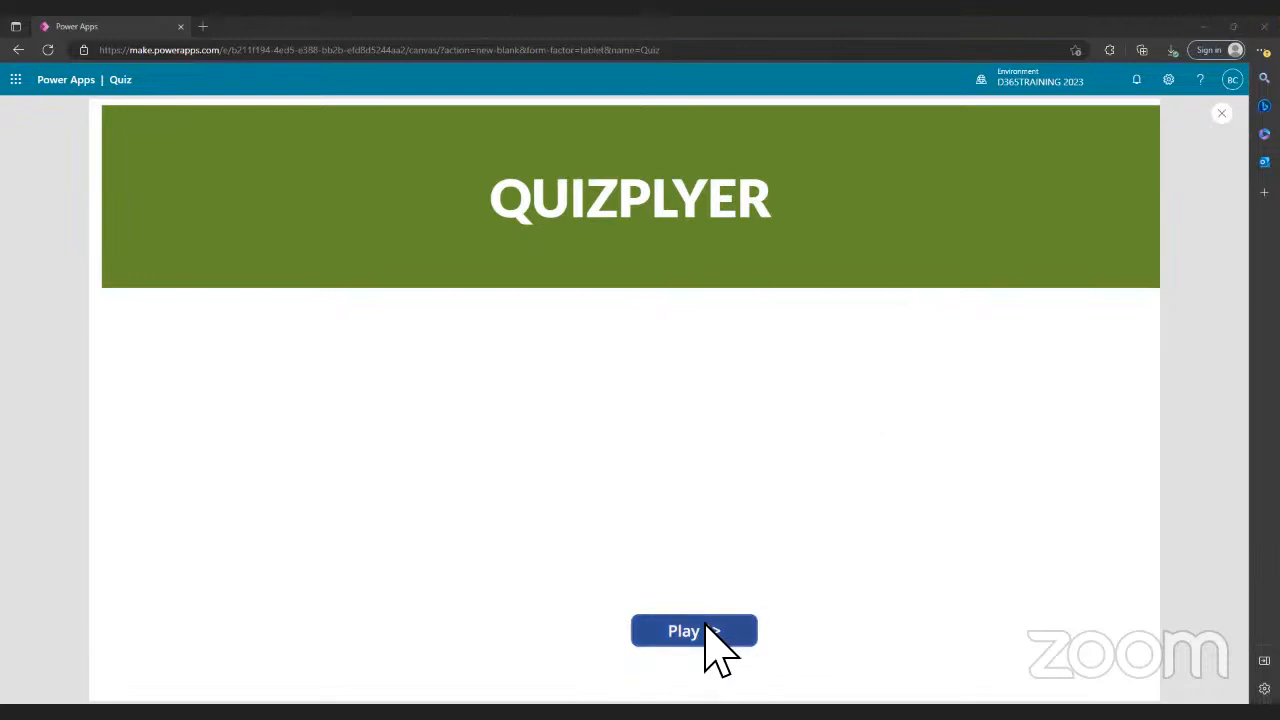
- Leave preview and inspect The end screen's frown icon visibility and score button
{"action": "key", "text": "Escape"}
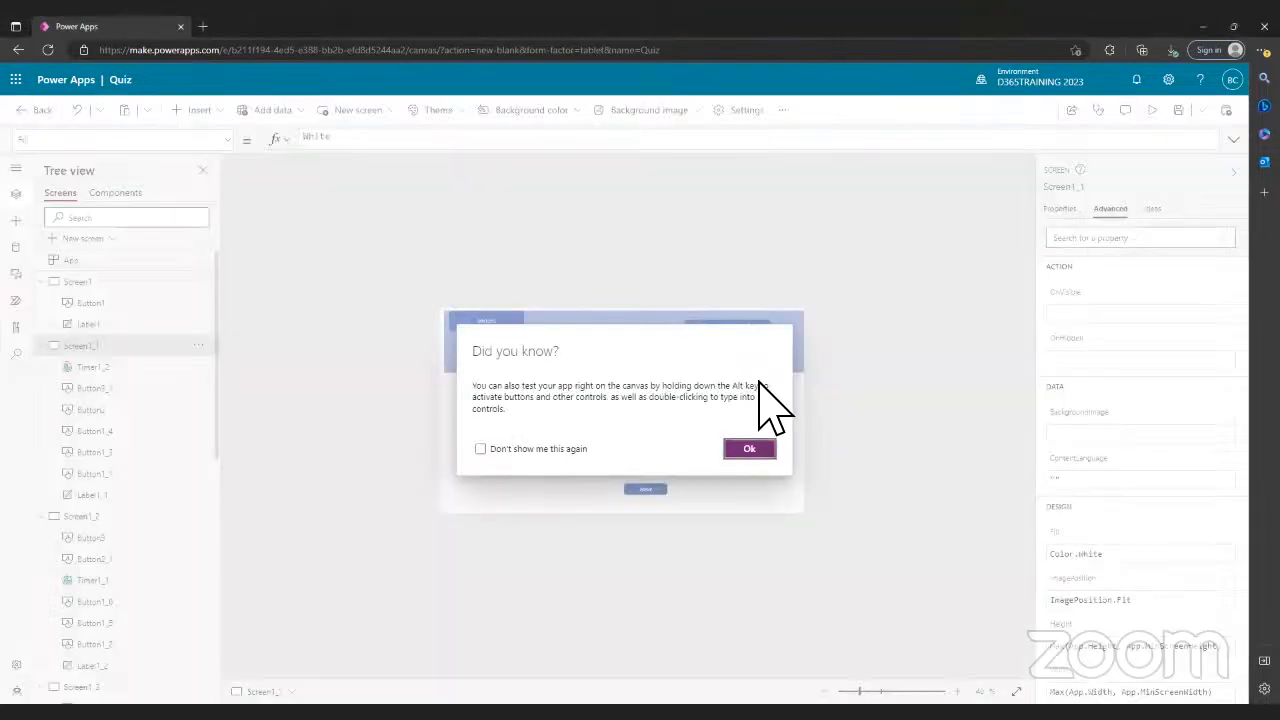
{"action": "left_click", "coordinate": [750, 450]}
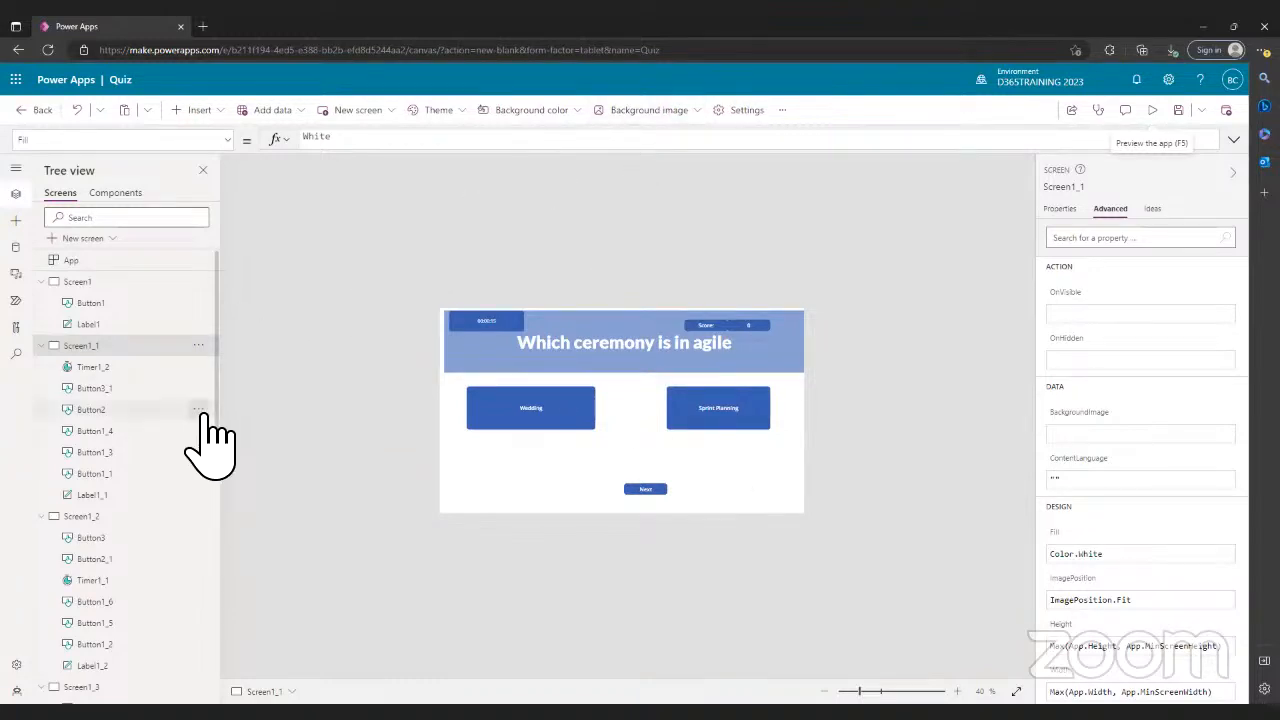
{"action": "scroll", "coordinate": [210, 440], "scroll_direction": "down", "scroll_amount": 5}
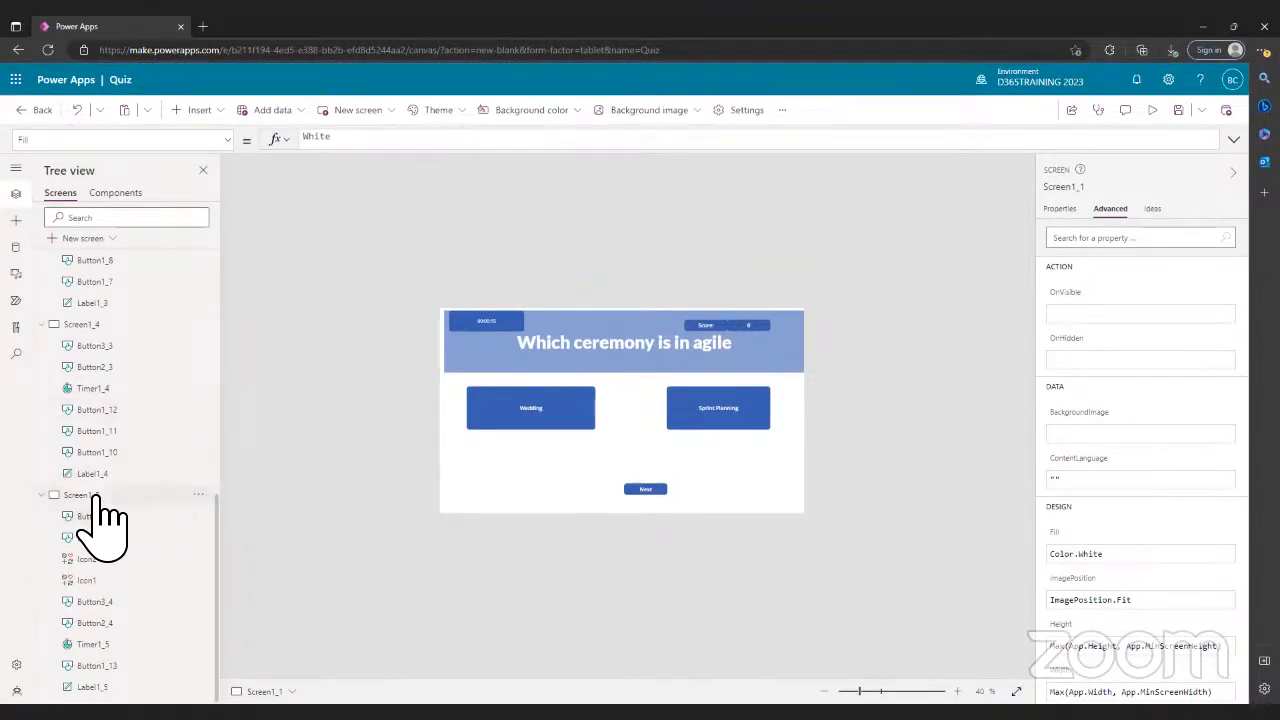
{"action": "left_click", "coordinate": [97, 497]}
{"action": "left_click", "coordinate": [622, 455]}
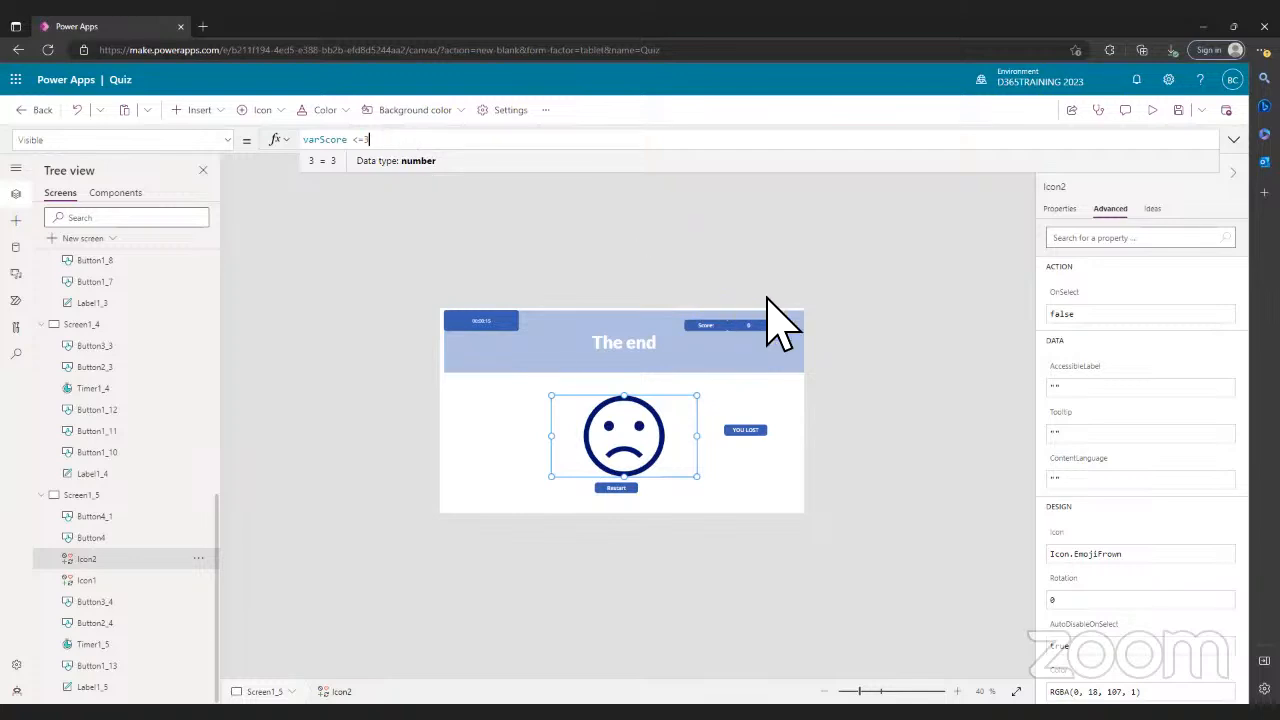
{"action": "left_click", "coordinate": [757, 330]}
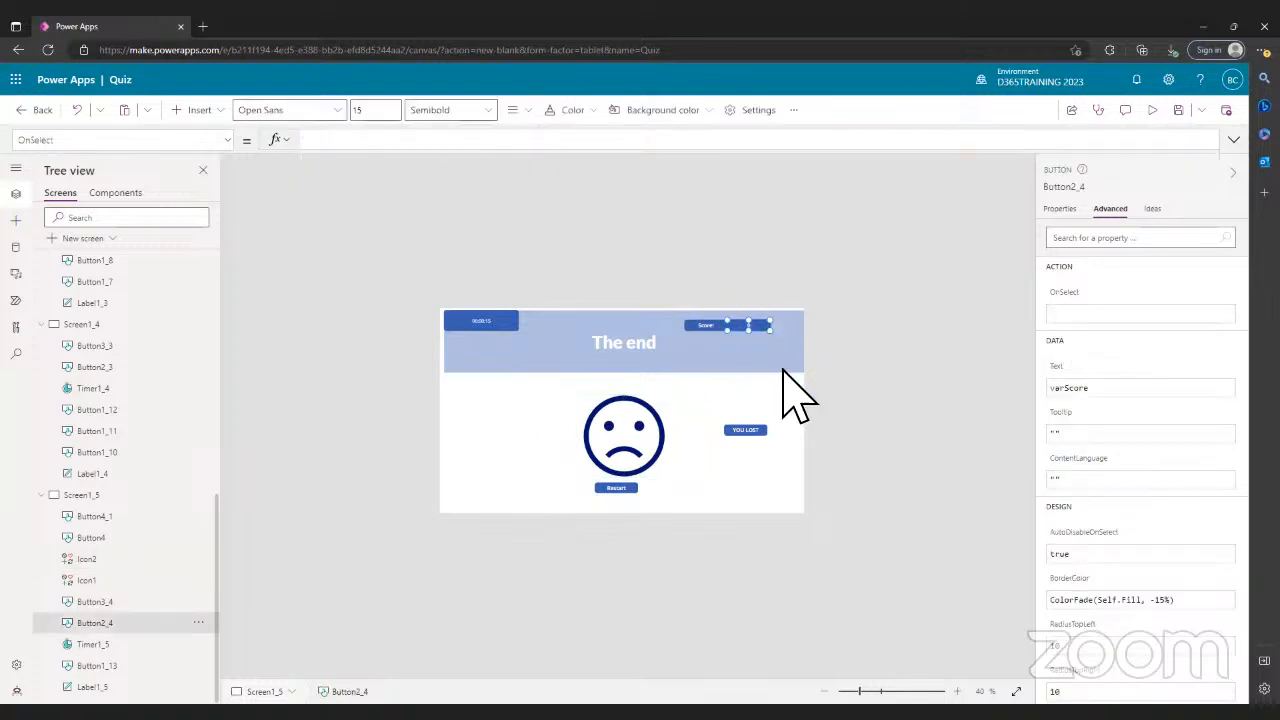
- Append + varScore to the end screen's "Score:" button Text formula
{"action": "left_click", "coordinate": [710, 330]}
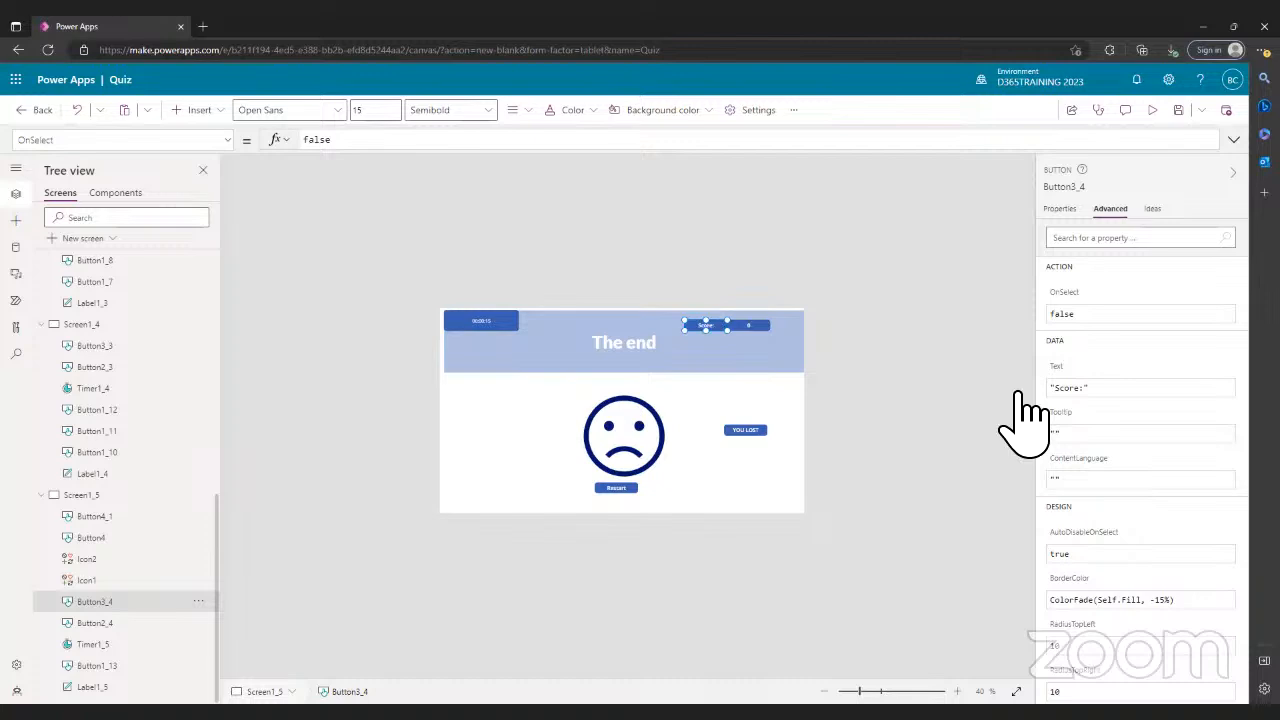
{"action": "left_click", "coordinate": [1066, 393]}
{"action": "type", "text": "+ va"}
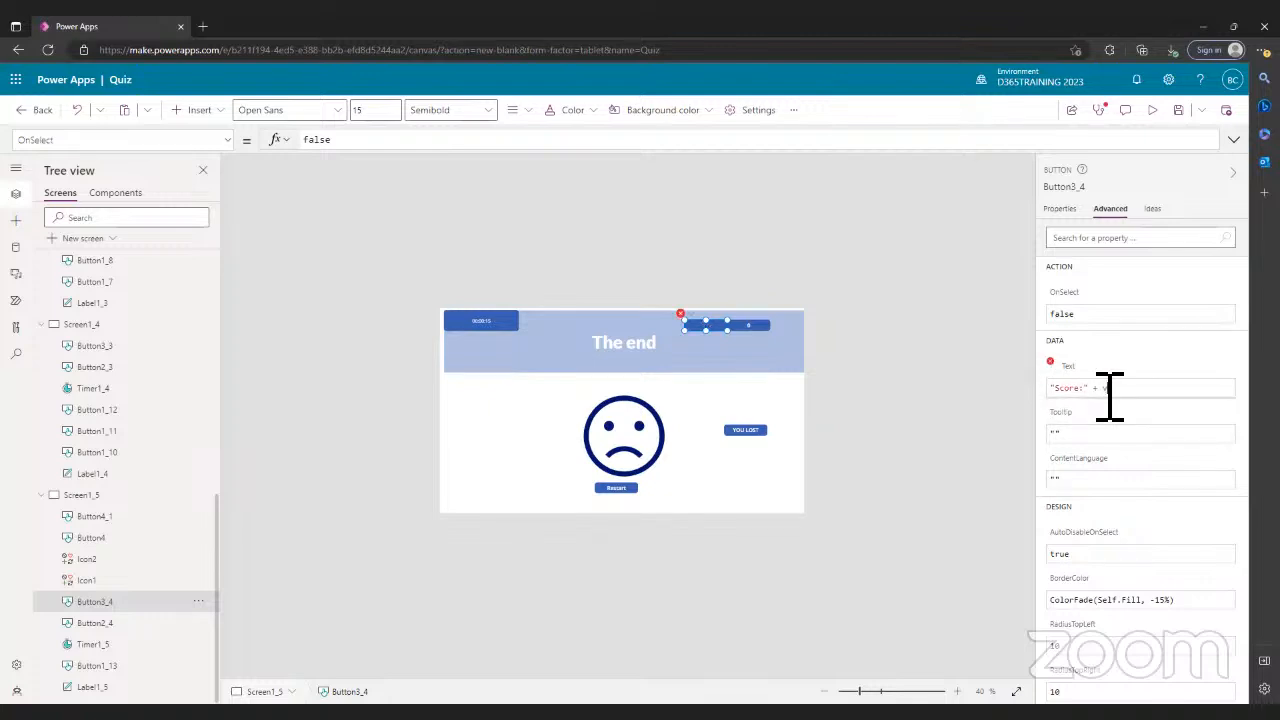
{"action": "type", "text": "rScore"}
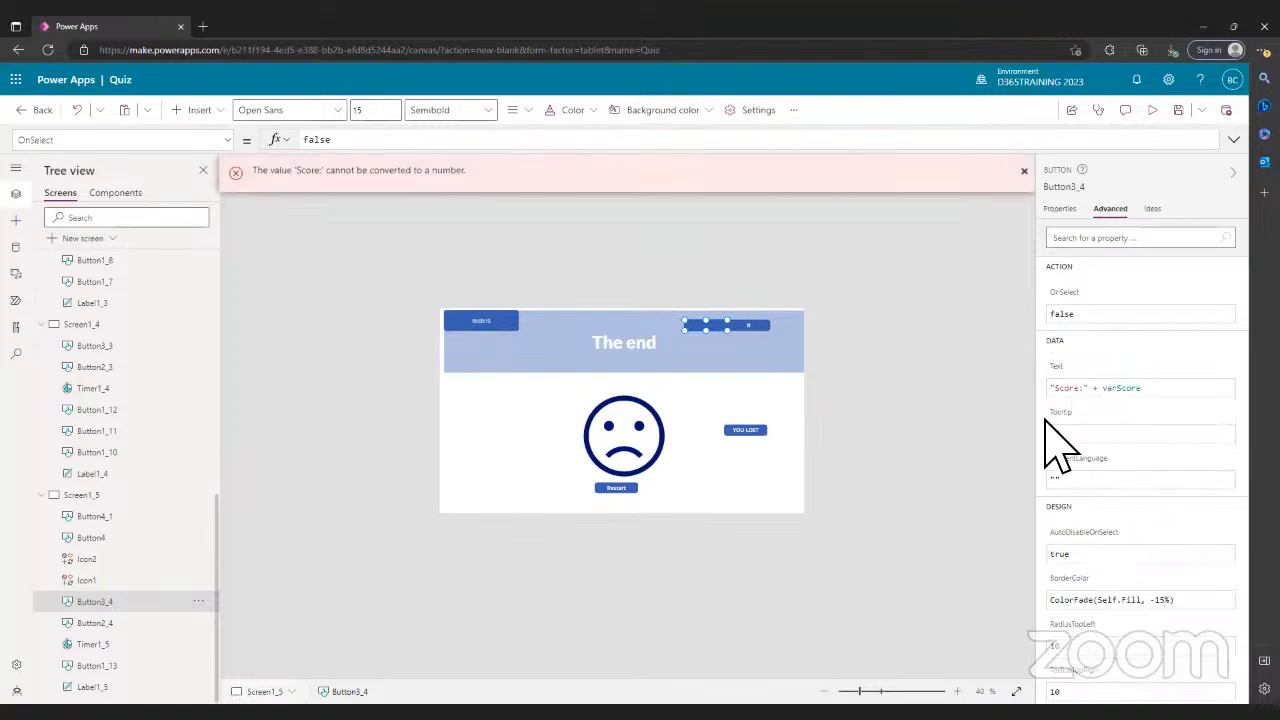
- Try adding .TeString() to the Score: button formula, then delete it back to "Score:"
{"action": "left_click", "coordinate": [991, 500]}
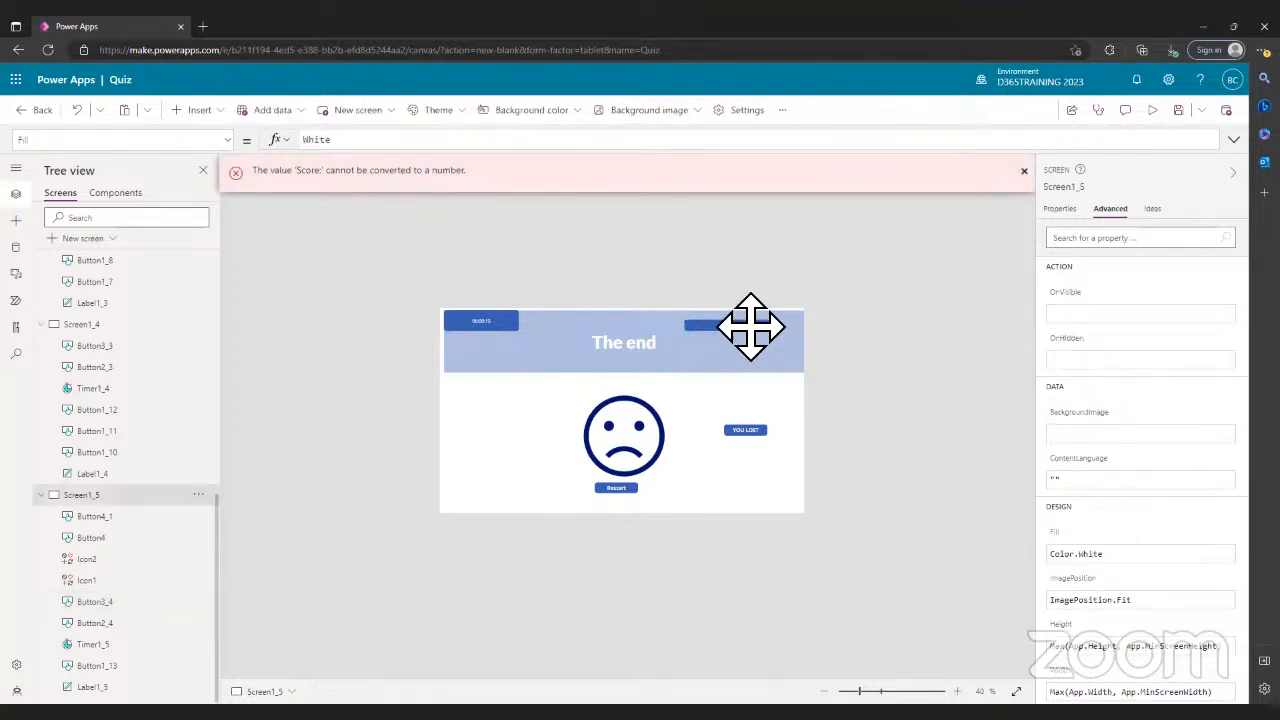
{"action": "left_click", "coordinate": [749, 326]}
{"action": "left_click", "coordinate": [708, 332]}
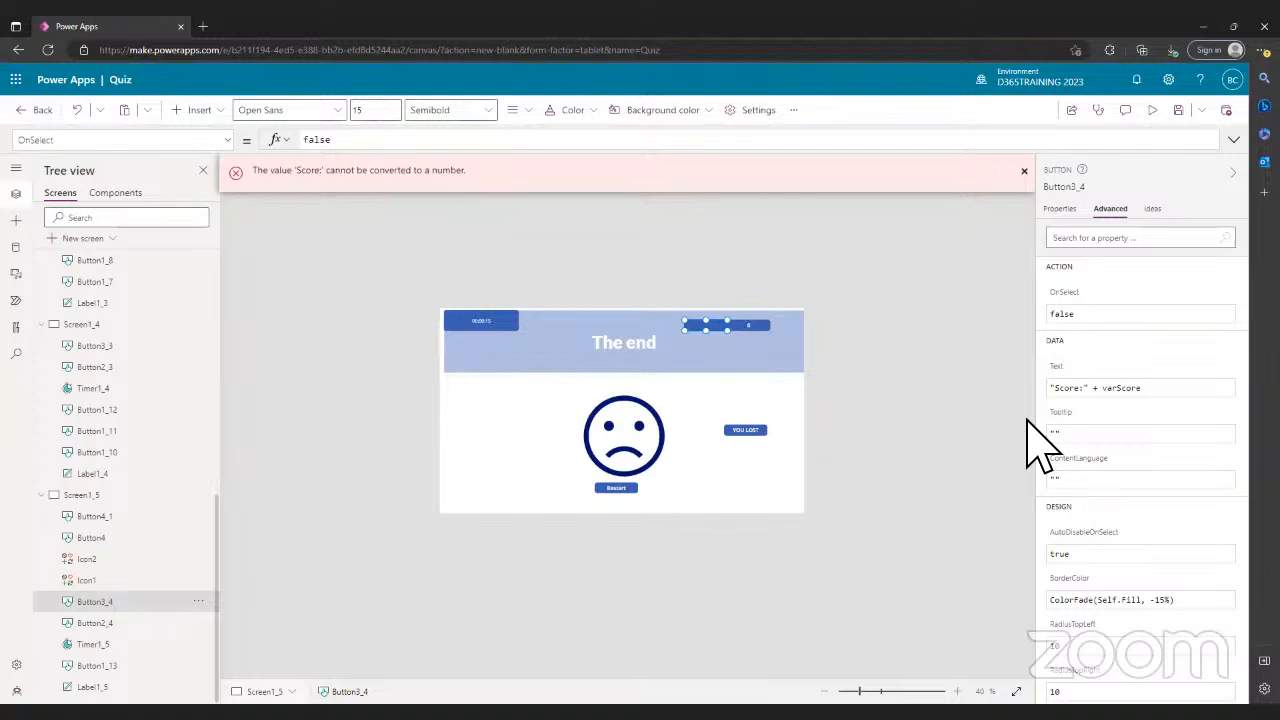
{"action": "left_click", "coordinate": [1159, 396]}
{"action": "type", "text": ".Te"}
{"action": "type", "text": "String"}
{"action": "type", "text": "("}
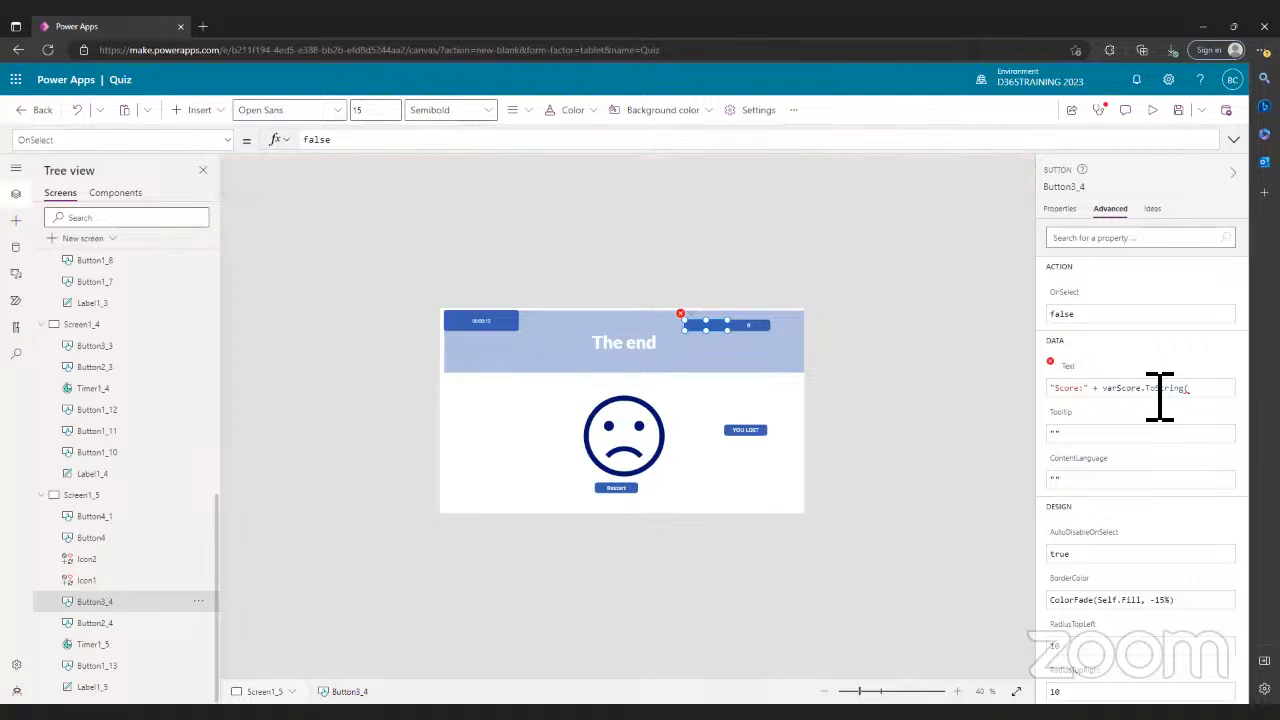
{"action": "type", "text": ")"}
{"action": "mouse_move", "coordinate": [1158, 397]}
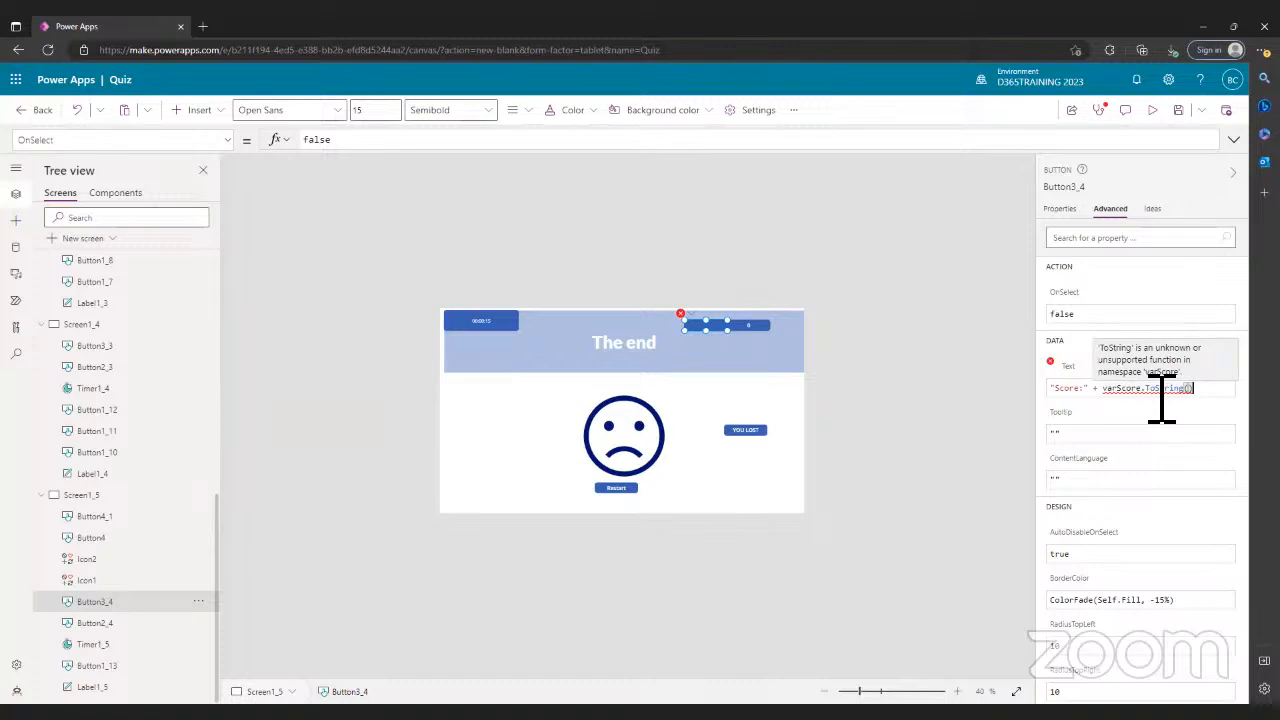
{"action": "key", "text": "BackSpace"}
{"action": "key", "text": "BackSpace"}
{"action": "key", "text": "BackSpace"}
{"action": "key", "text": "BackSpace"}
{"action": "key", "text": "BackSpace"}
{"action": "key", "text": "BackSpace"}
{"action": "key", "text": "BackSpace"}
{"action": "key", "text": "BackSpace"}
{"action": "key", "text": "BackSpace"}
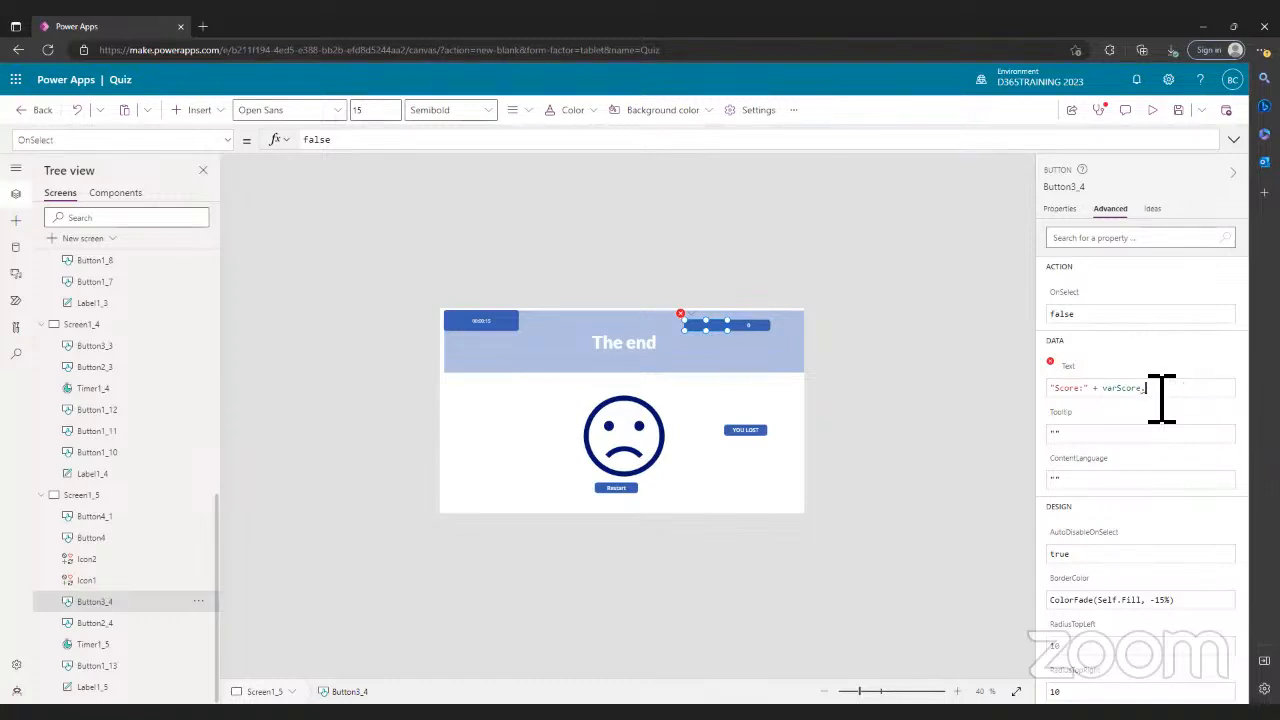
{"action": "key", "text": "BackSpace"}
{"action": "key", "text": "BackSpace"}
{"action": "key", "text": "BackSpace"}
{"action": "key", "text": "BackSpace"}
{"action": "key", "text": "BackSpace"}
{"action": "key", "text": "BackSpace"}
{"action": "key", "text": "BackSpace"}
{"action": "key", "text": "BackSpace"}
{"action": "key", "text": "BackSpace"}
{"action": "key", "text": "BackSpace"}
{"action": "key", "text": "BackSpace"}
{"action": "key", "text": "BackSpace"}
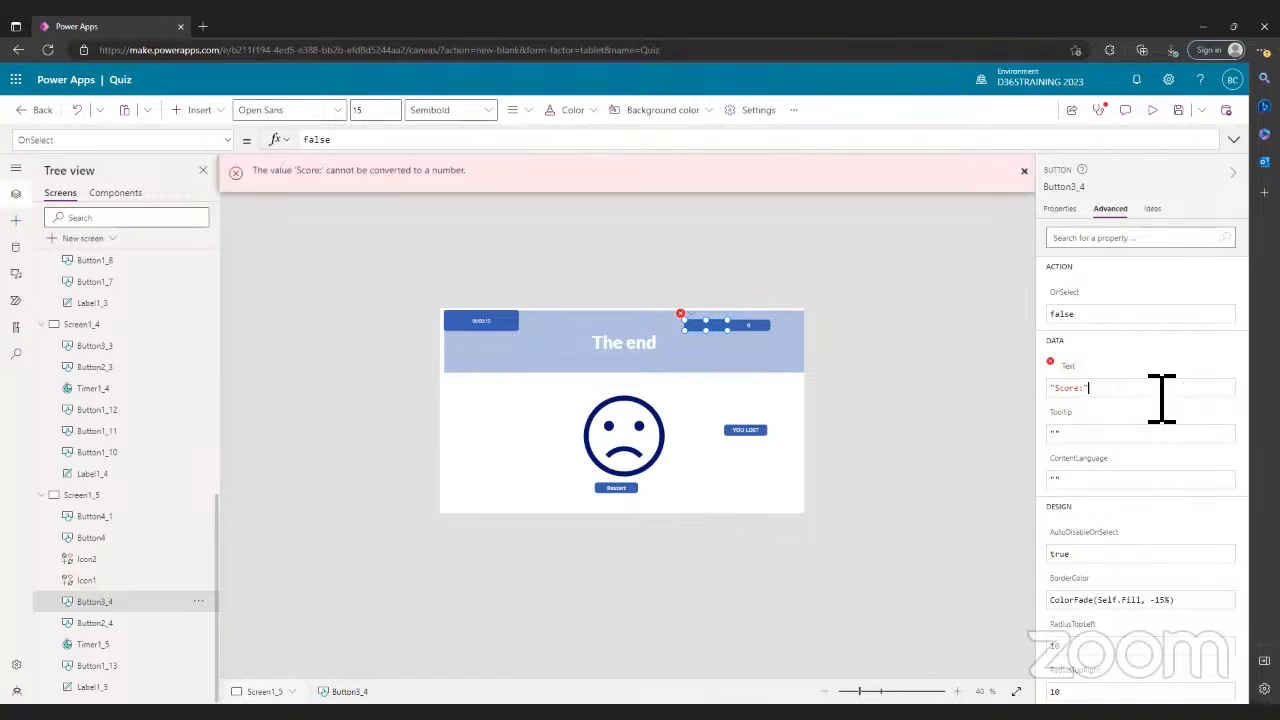
- Reselect the Score: button to check its text, then select the end screen Screen1_5
{"action": "left_click", "coordinate": [897, 440]}
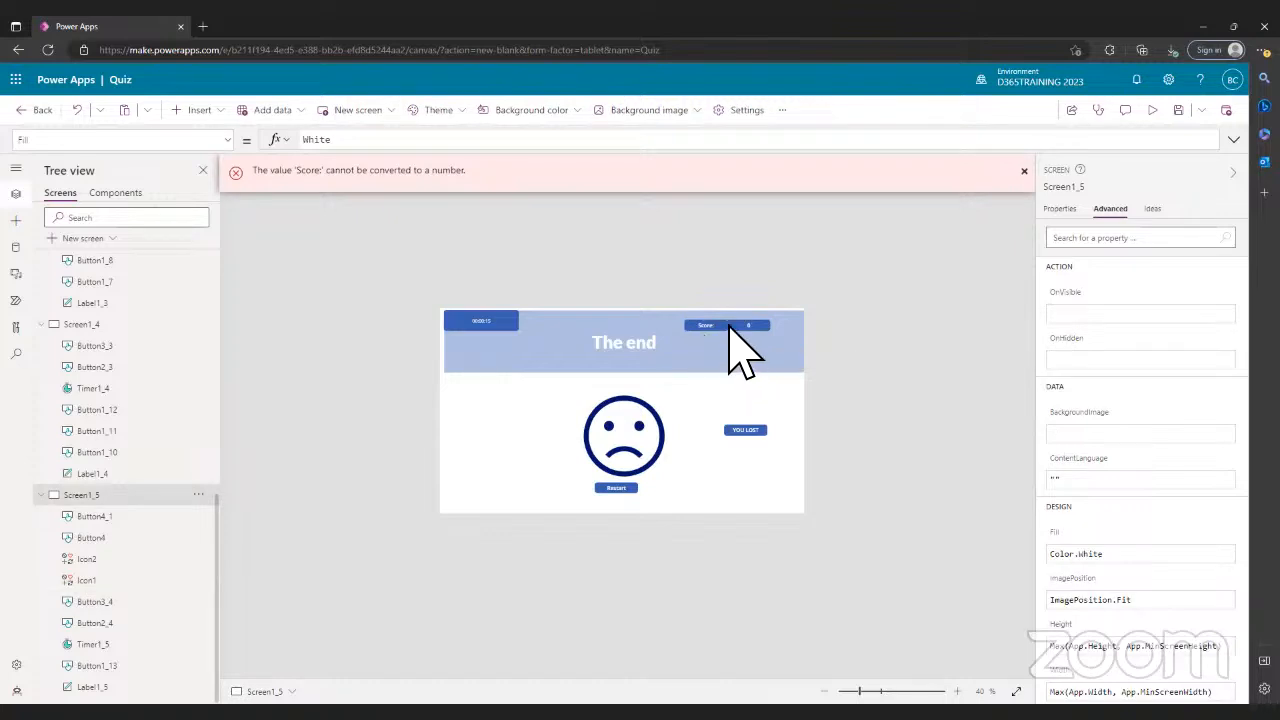
{"action": "left_click", "coordinate": [705, 328]}
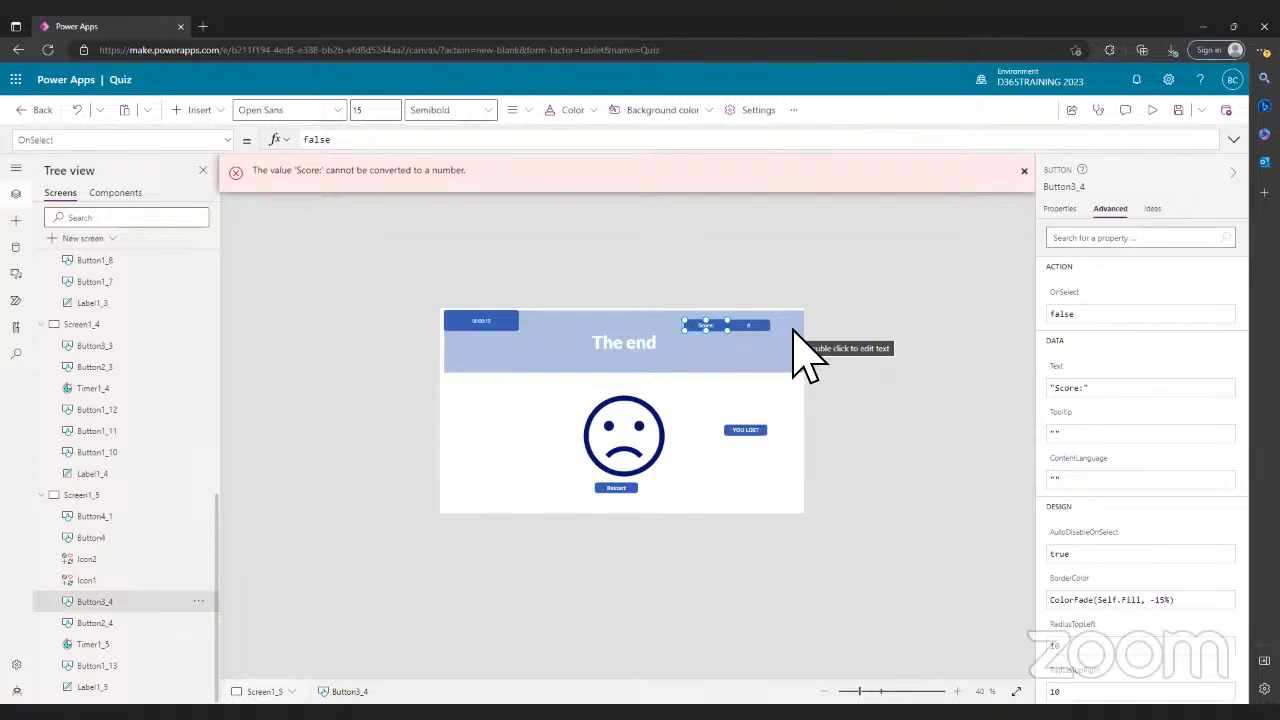
{"action": "left_click", "coordinate": [904, 430]}
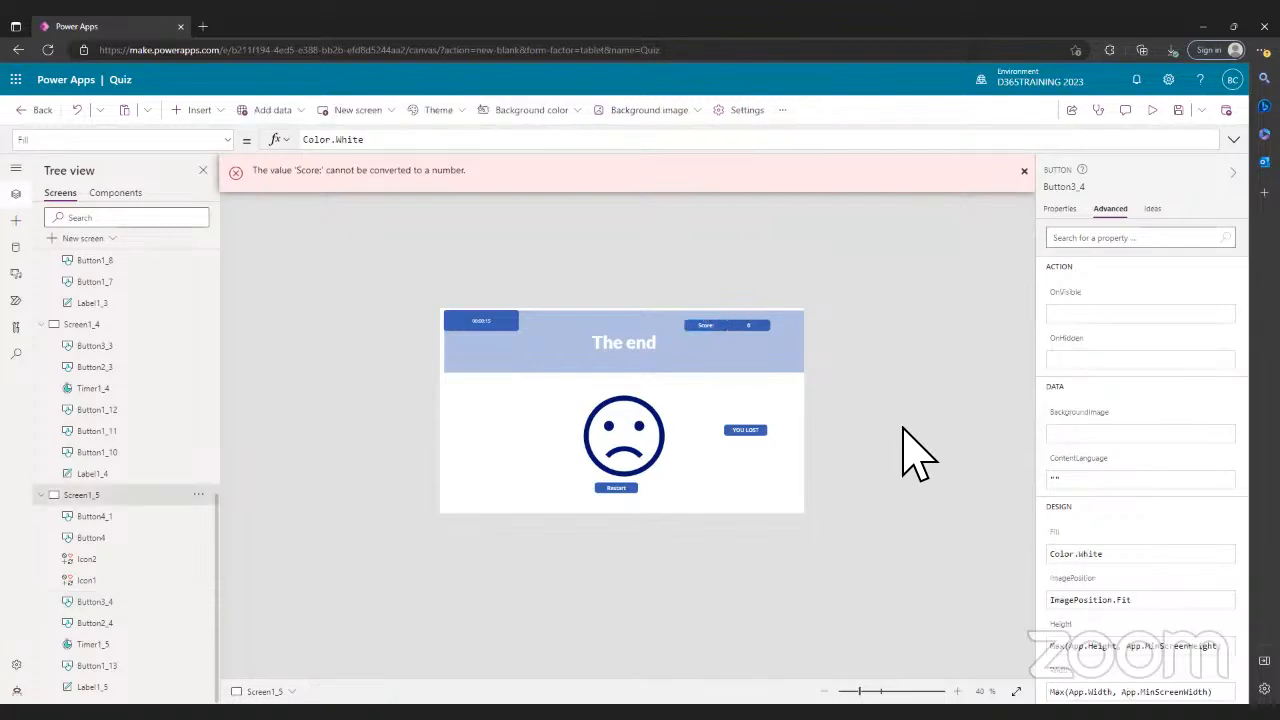
- Dismiss the conversion error and select Timer1_5 to review its 15000 duration
{"action": "left_click", "coordinate": [1027, 172]}
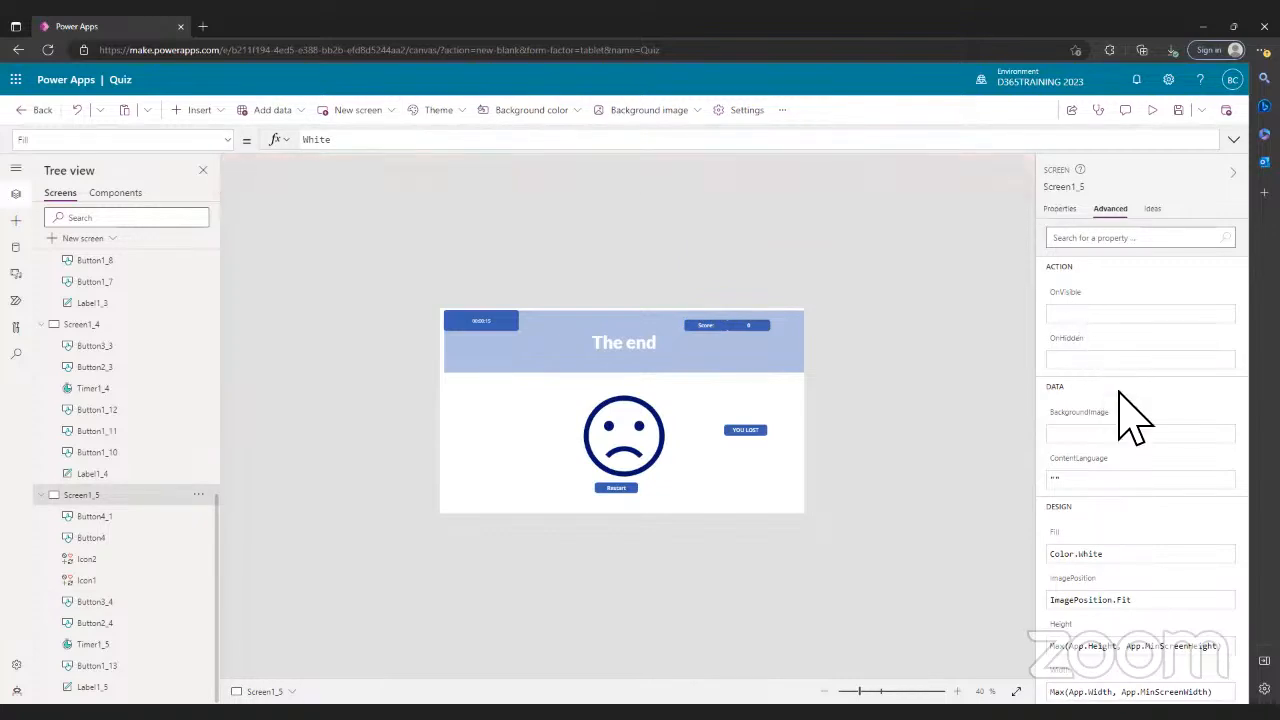
{"action": "left_click", "coordinate": [1060, 212]}
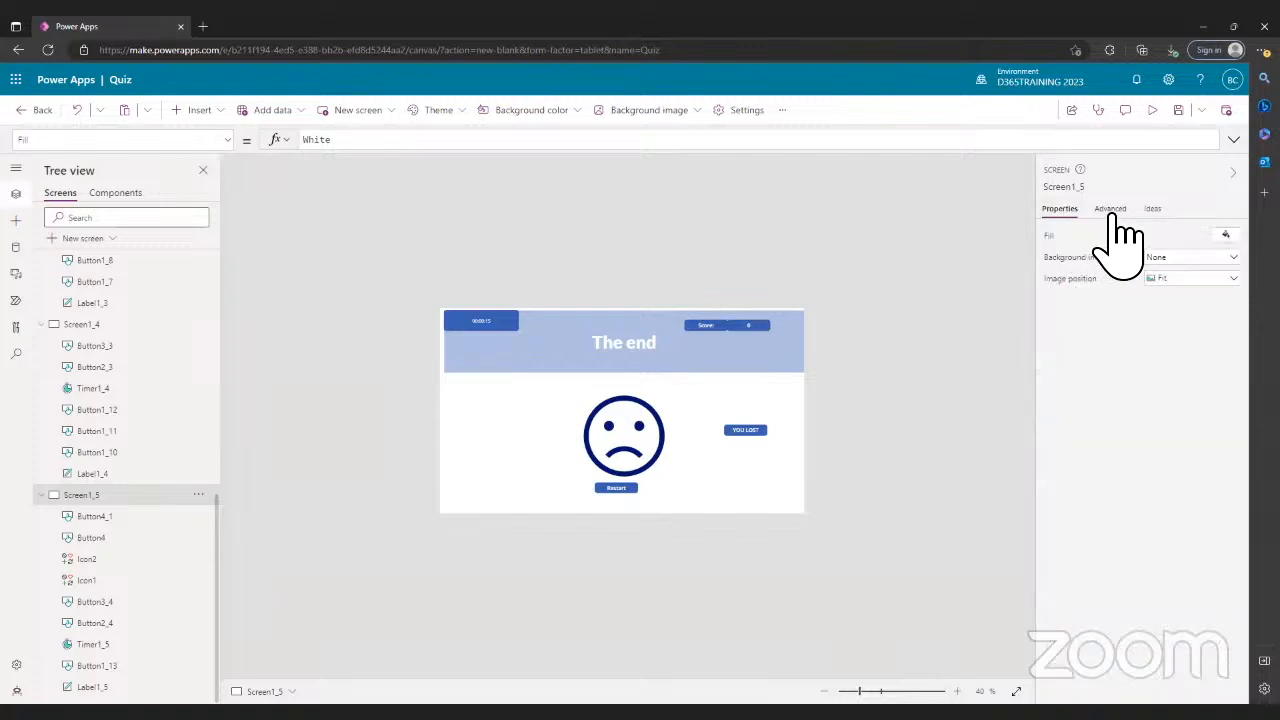
{"action": "left_click", "coordinate": [1112, 210]}
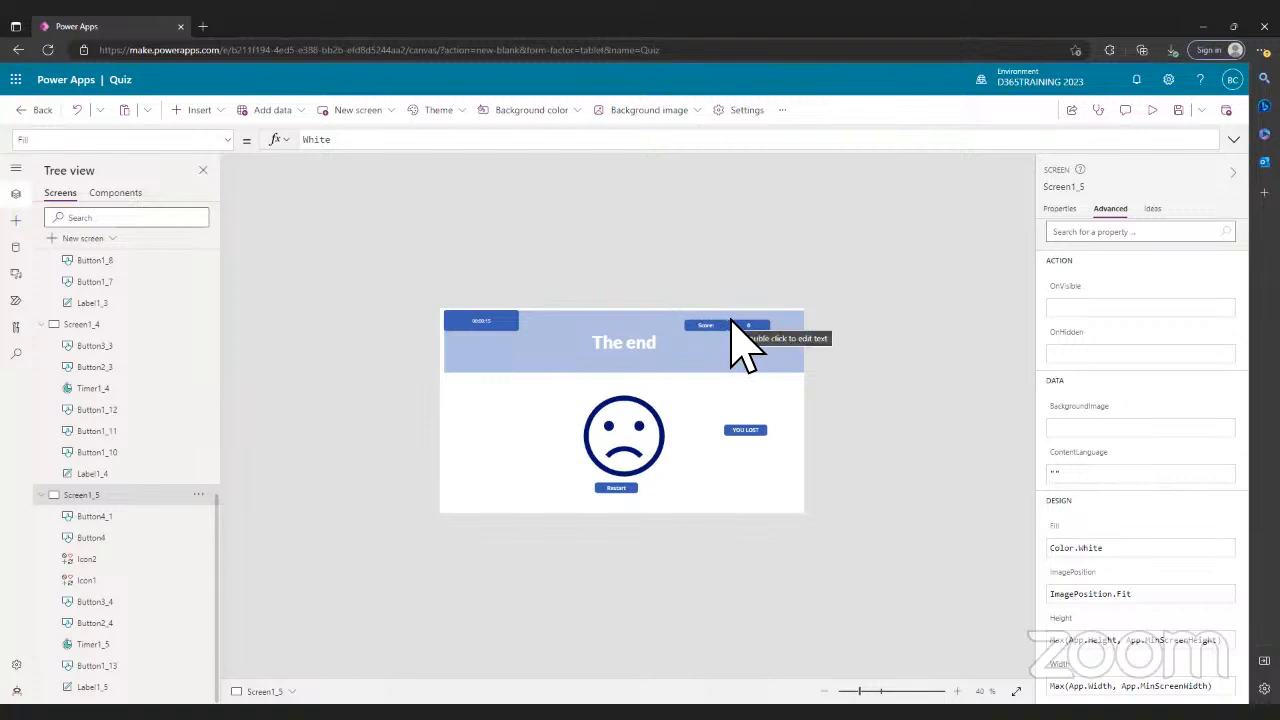
{"action": "left_click", "coordinate": [500, 335]}
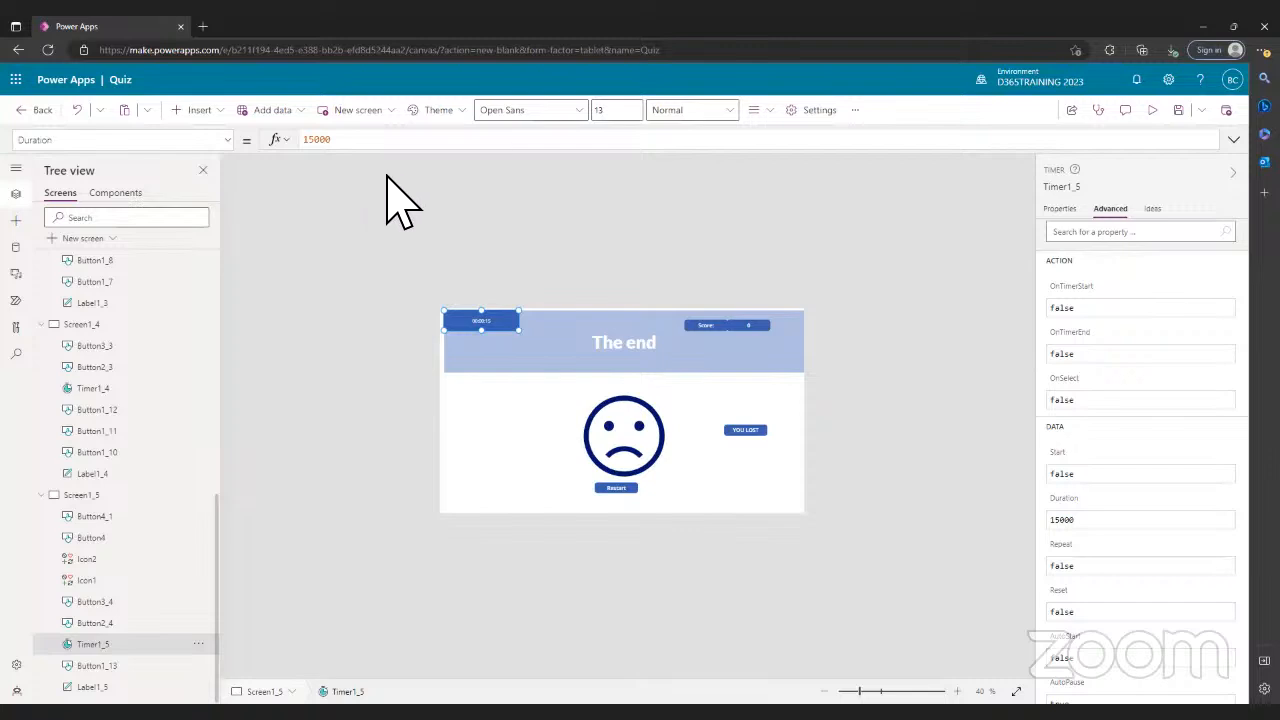
- Inspect the countdown timers on the Screen1_3 and Screen1_2 question screens
{"action": "scroll", "coordinate": [150, 360], "scroll_direction": "up", "scroll_amount": 5}
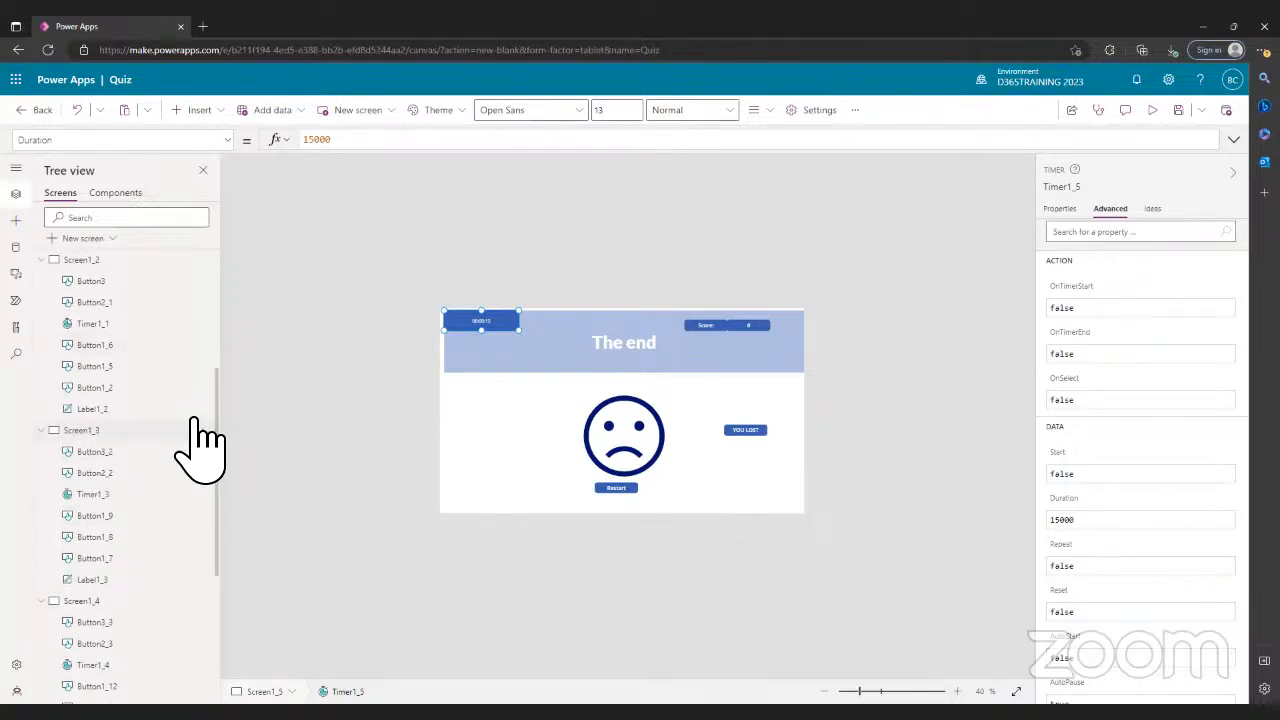
{"action": "left_click", "coordinate": [102, 432]}
{"action": "left_click", "coordinate": [484, 326]}
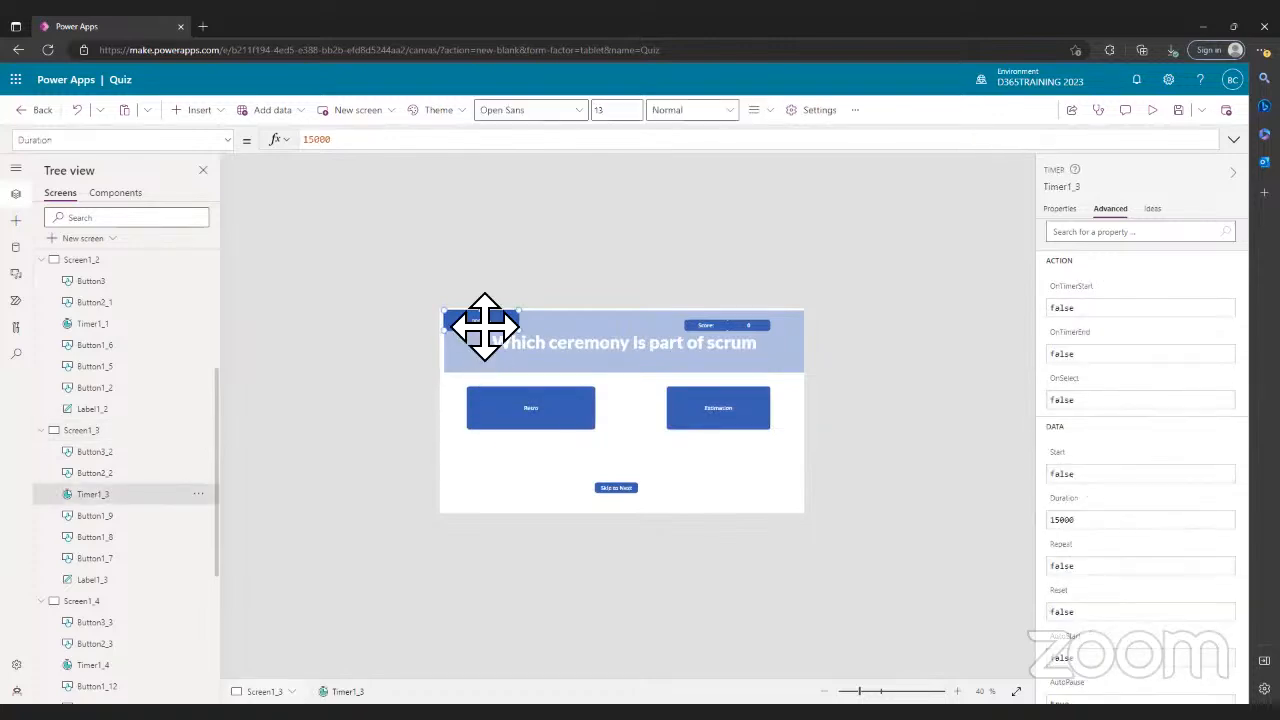
{"action": "scroll", "coordinate": [100, 400], "scroll_direction": "up", "scroll_amount": 4}
{"action": "scroll", "coordinate": [100, 400], "scroll_direction": "up", "scroll_amount": 1}
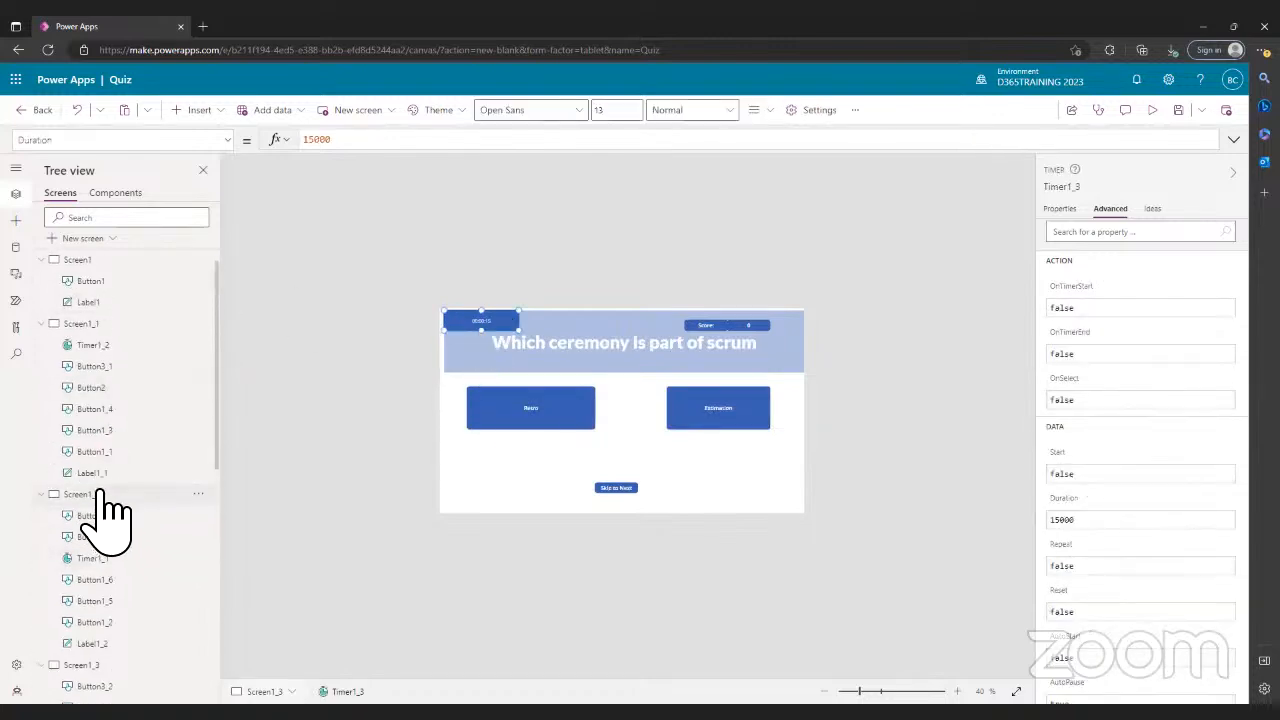
{"action": "left_click", "coordinate": [100, 494]}
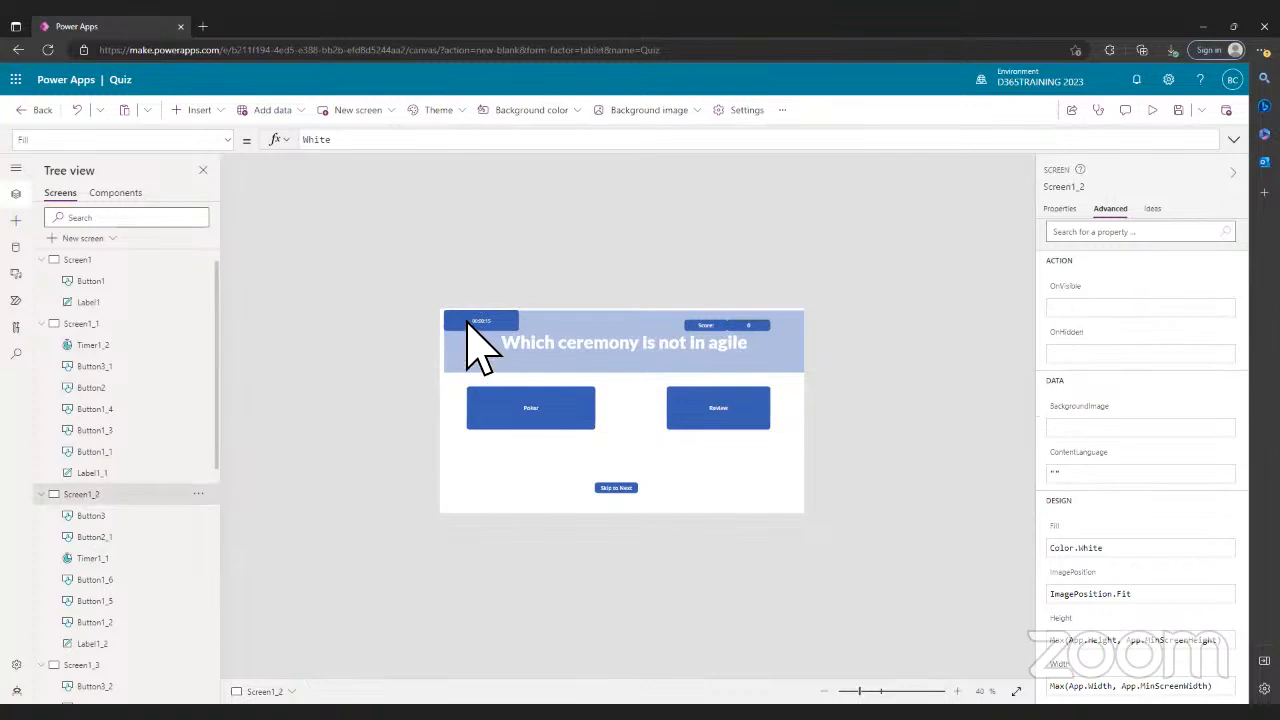
{"action": "left_click", "coordinate": [474, 322]}
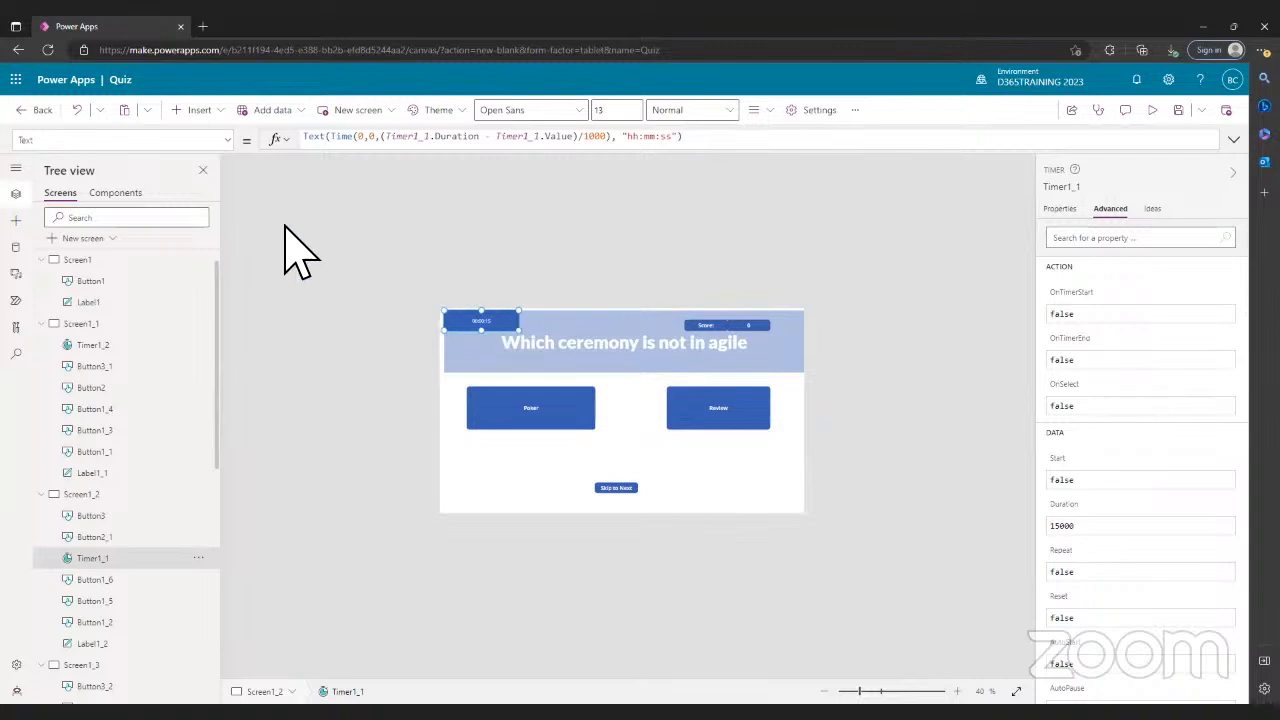
{"action": "left_click", "coordinate": [213, 141]}
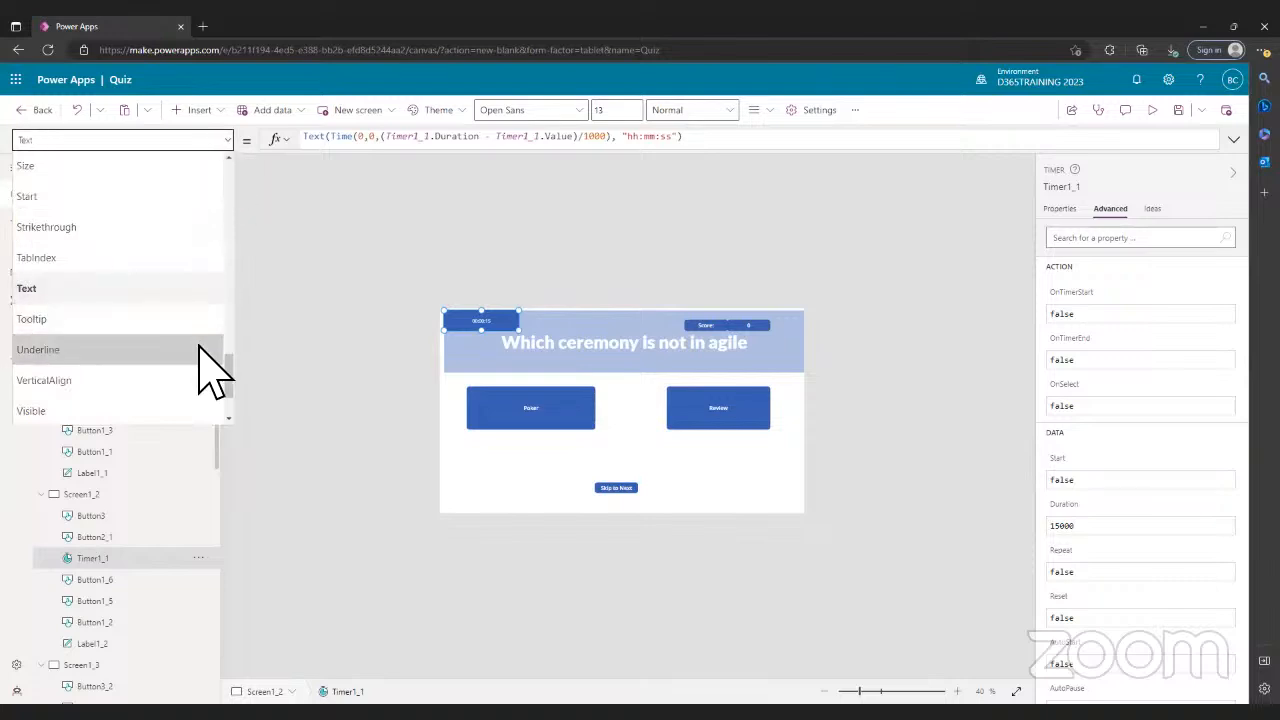
{"action": "scroll", "coordinate": [90, 390], "scroll_direction": "down", "scroll_amount": 1}
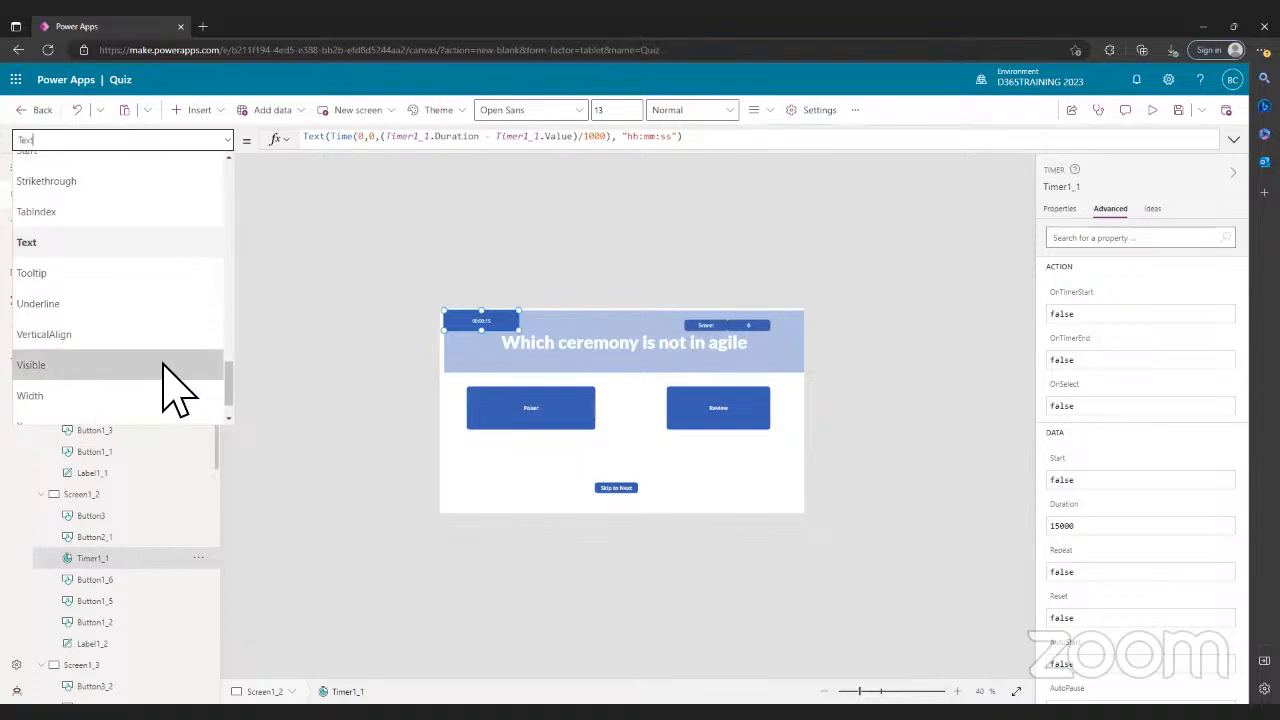
{"action": "scroll", "coordinate": [175, 390], "scroll_direction": "down", "scroll_amount": 1}
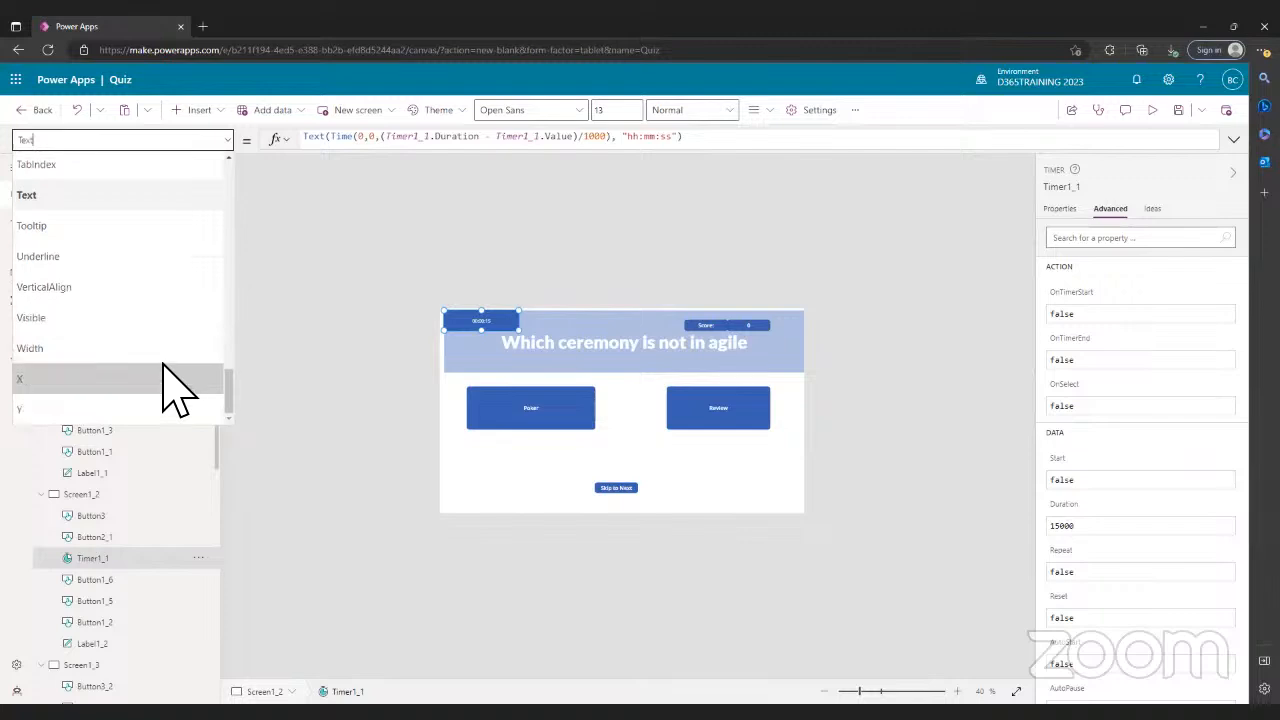
{"action": "scroll", "coordinate": [171, 386], "scroll_direction": "up", "scroll_amount": 4}
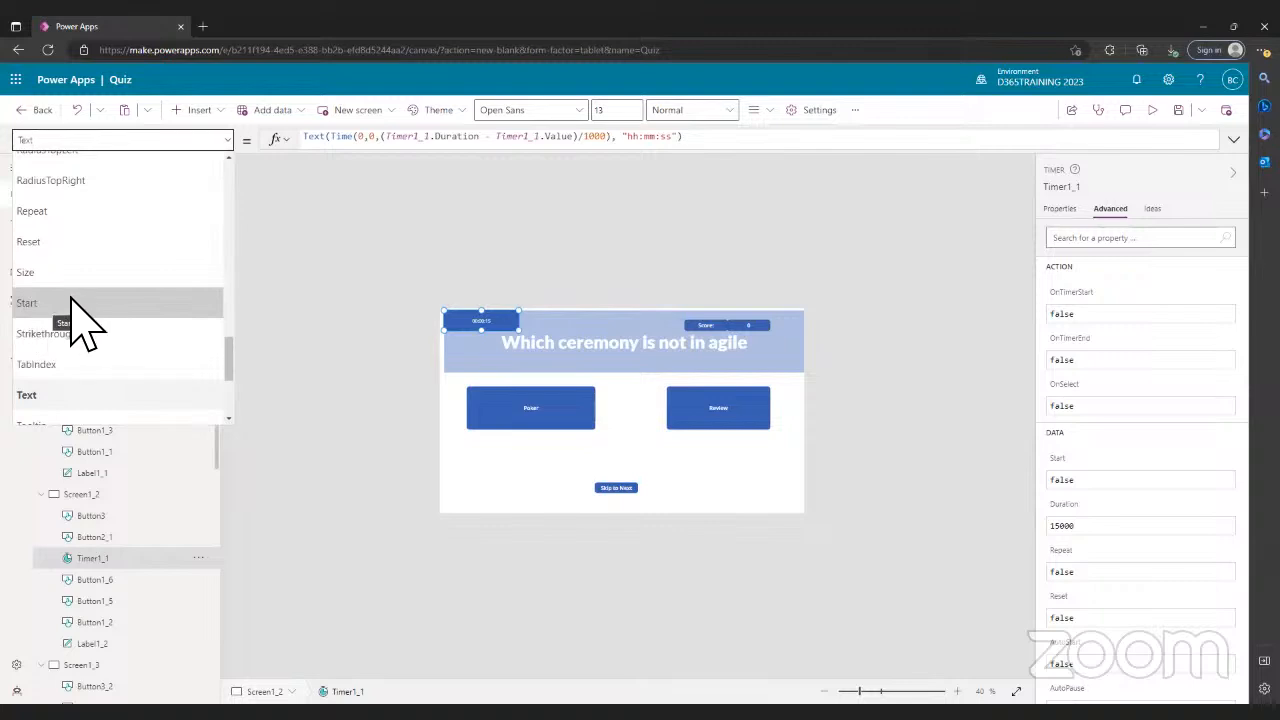
{"action": "scroll", "coordinate": [80, 323], "scroll_direction": "up", "scroll_amount": 5}
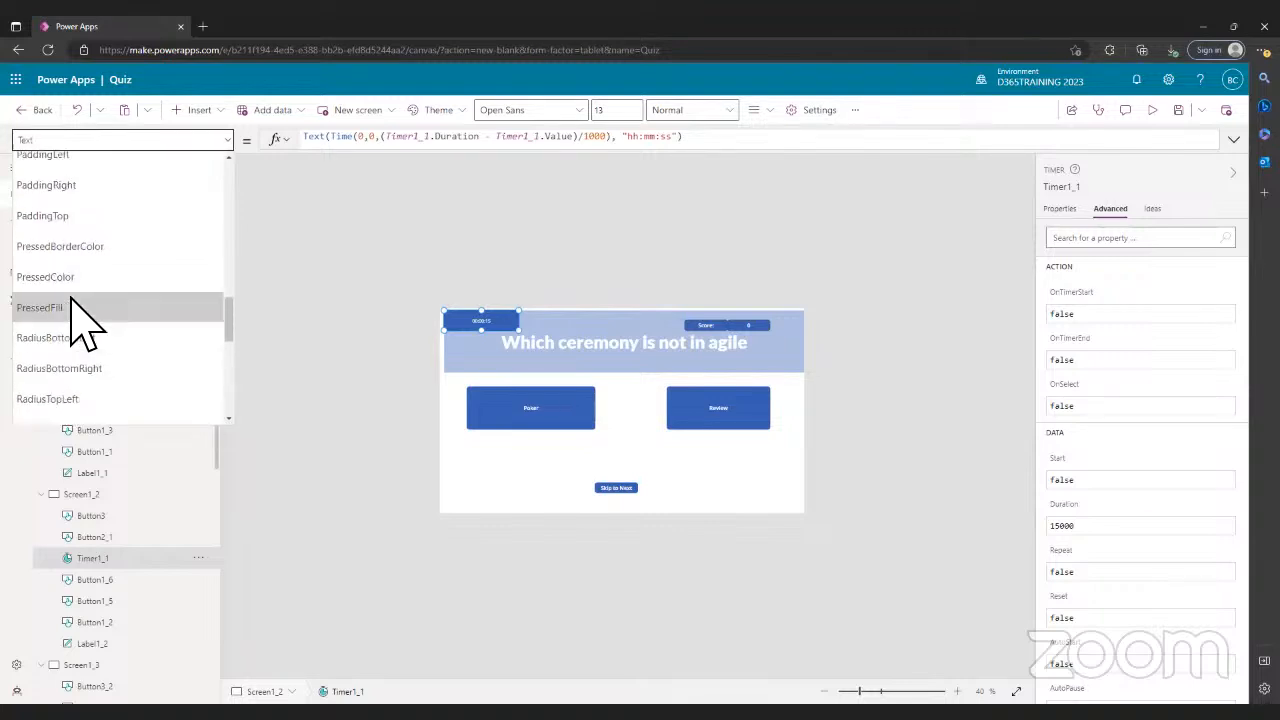
{"action": "scroll", "coordinate": [80, 323], "scroll_direction": "up", "scroll_amount": 6}
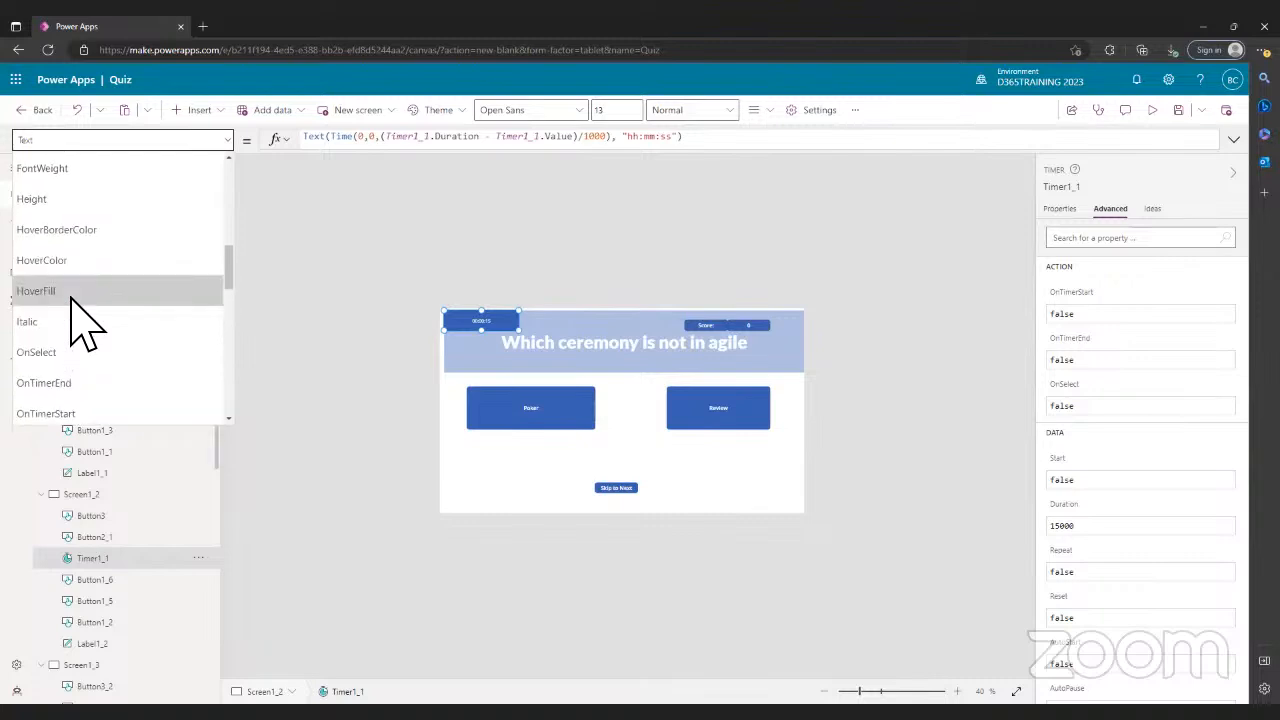
{"action": "scroll", "coordinate": [80, 323], "scroll_direction": "up", "scroll_amount": 4}
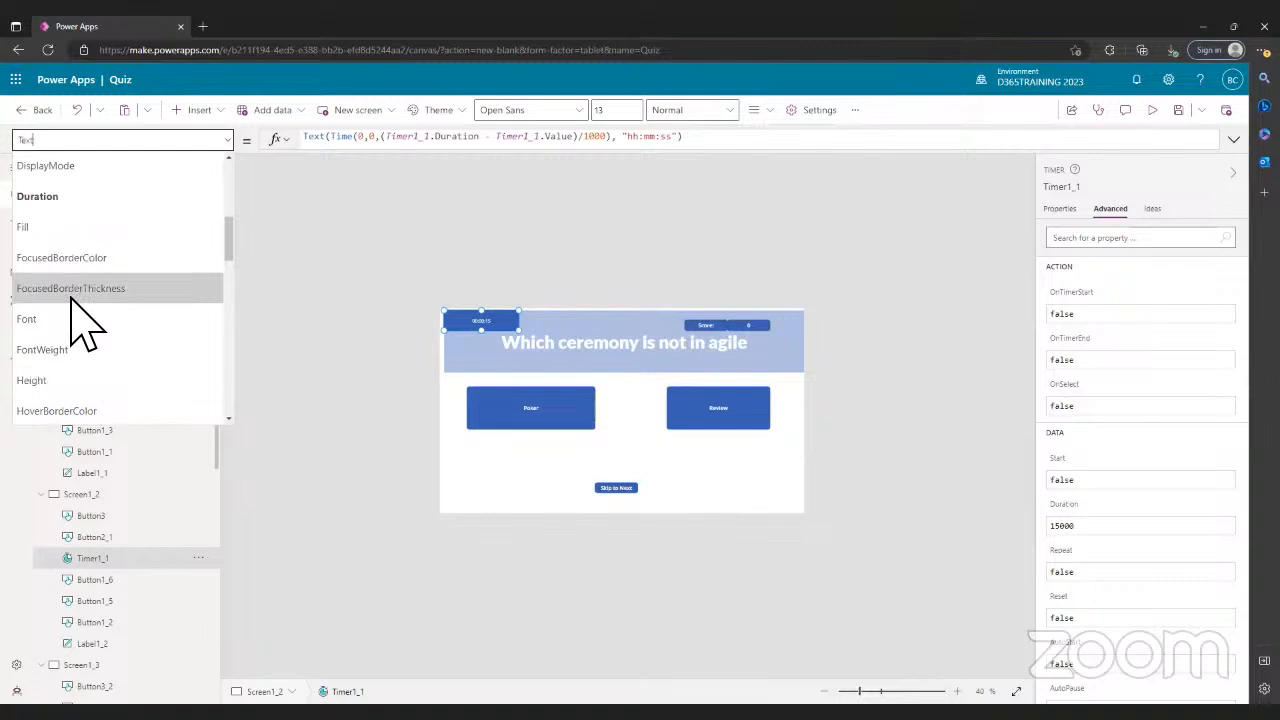
{"action": "scroll", "coordinate": [80, 323], "scroll_direction": "up", "scroll_amount": 4}
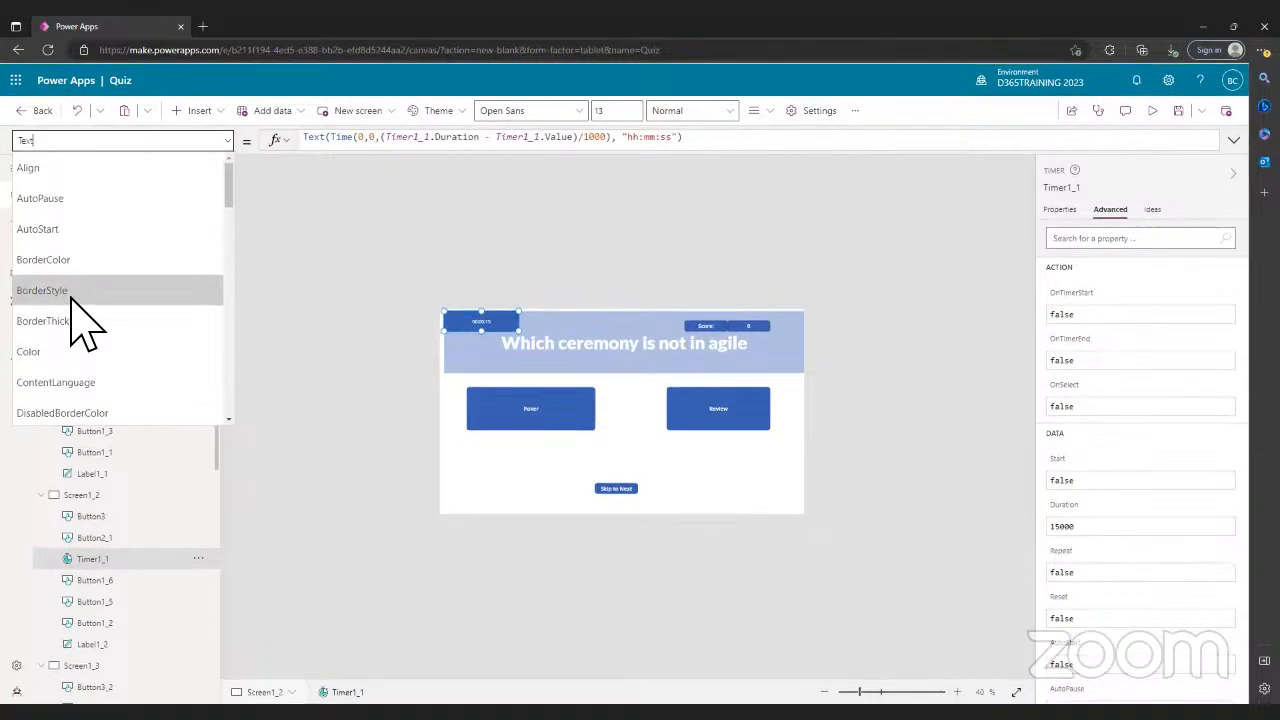
{"action": "left_click", "coordinate": [326, 267]}
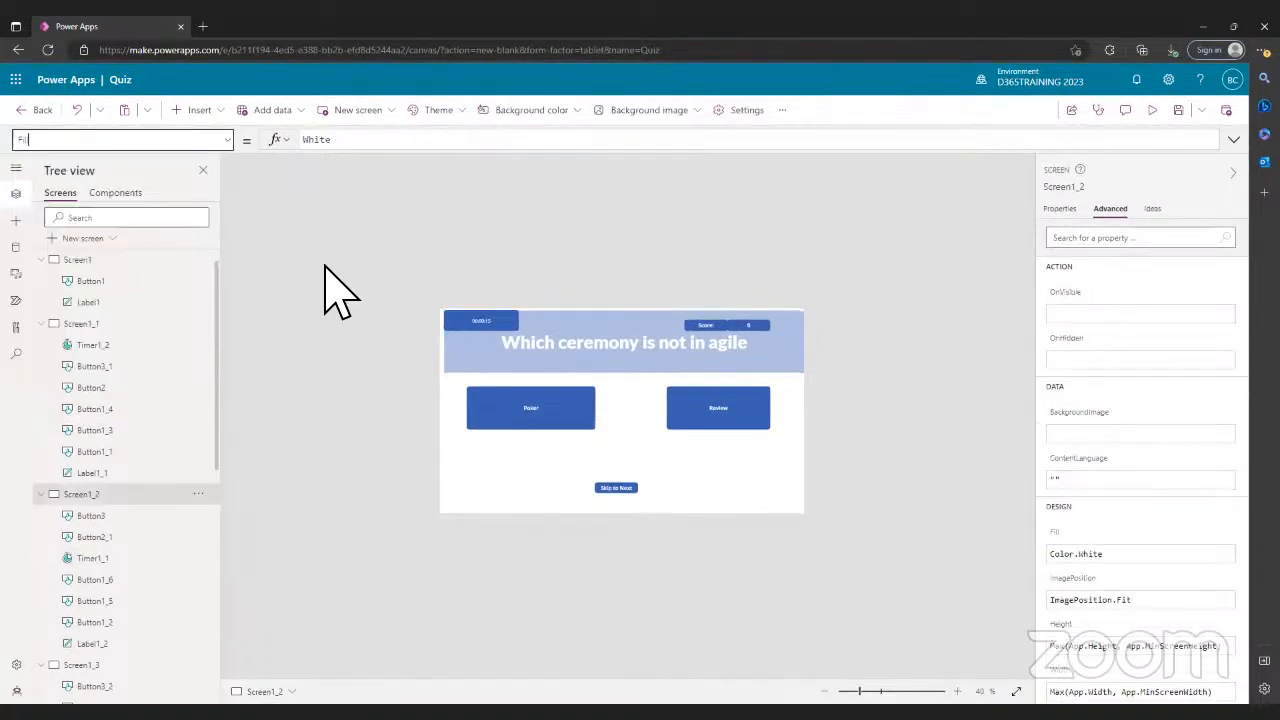